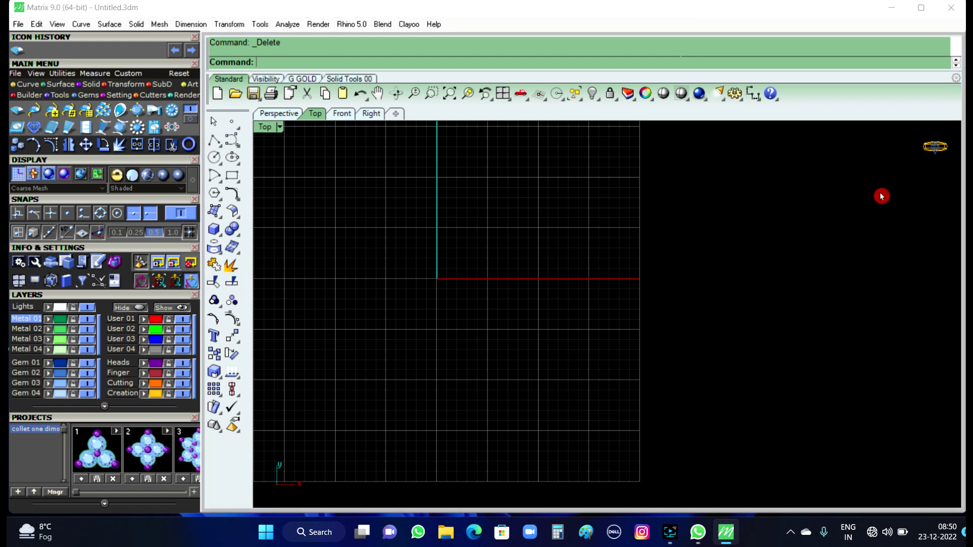
Step: Recentre the empty Top view and open the Gem Loader panel, preset to a 2.00 mm round diamond
scroll(784, 288, "down", 1)
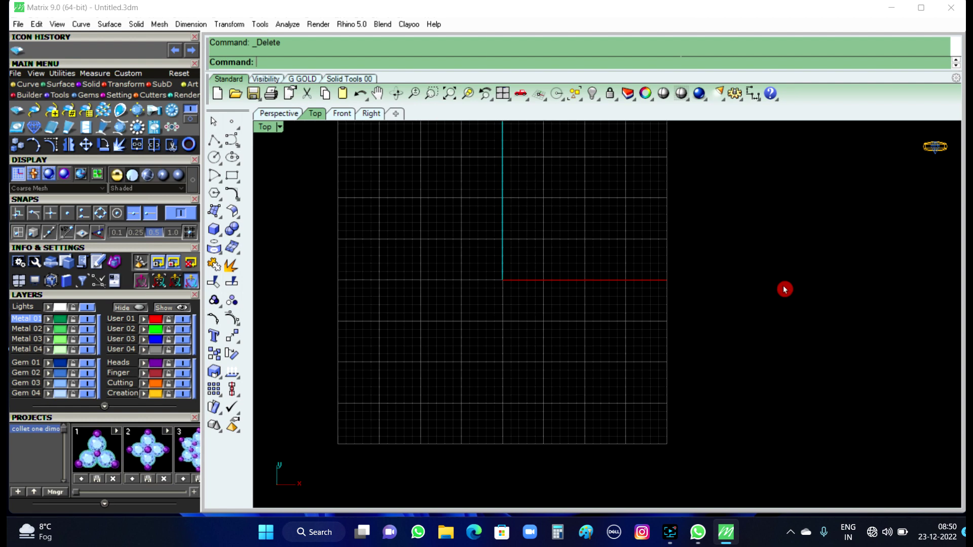
right_click_drag(636, 289, 652, 315)
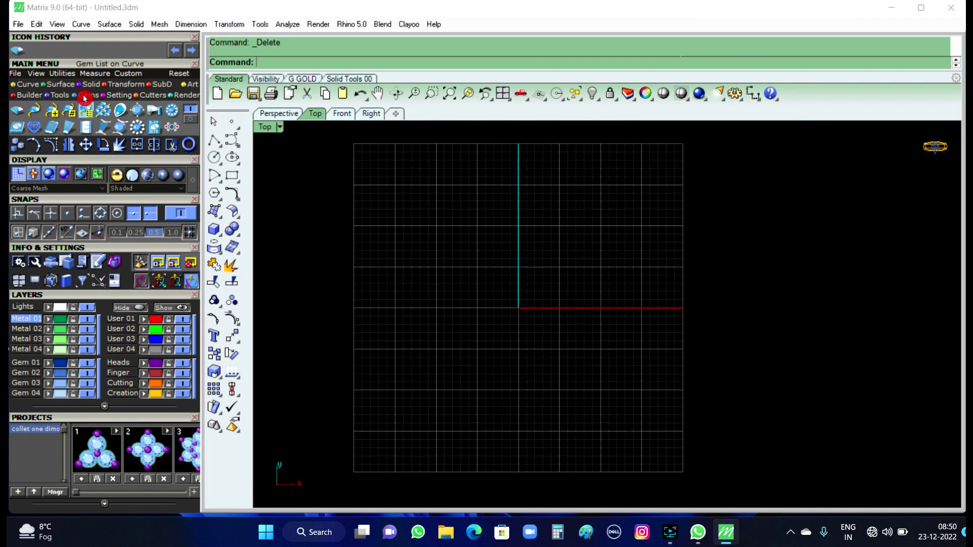
left_click(17, 110)
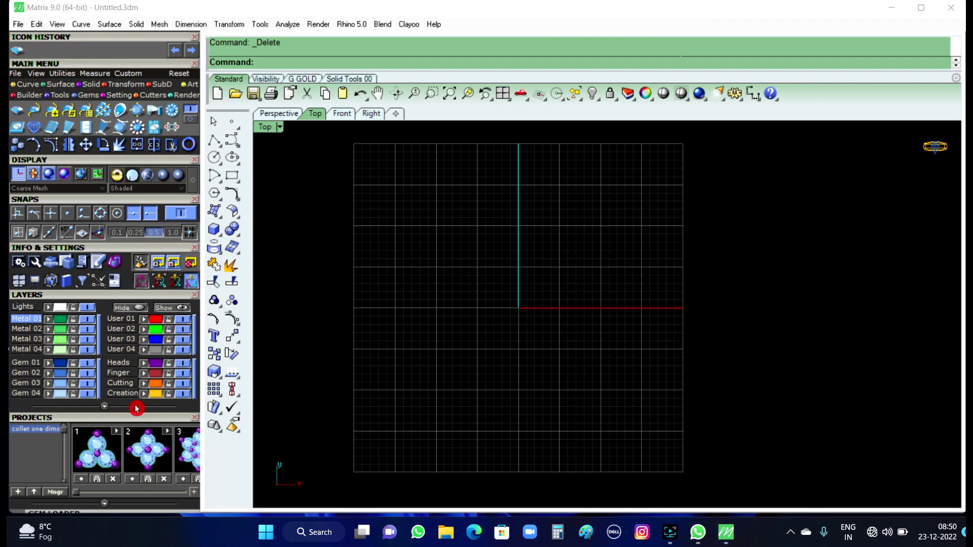
left_click_drag(135, 404, 139, 124)
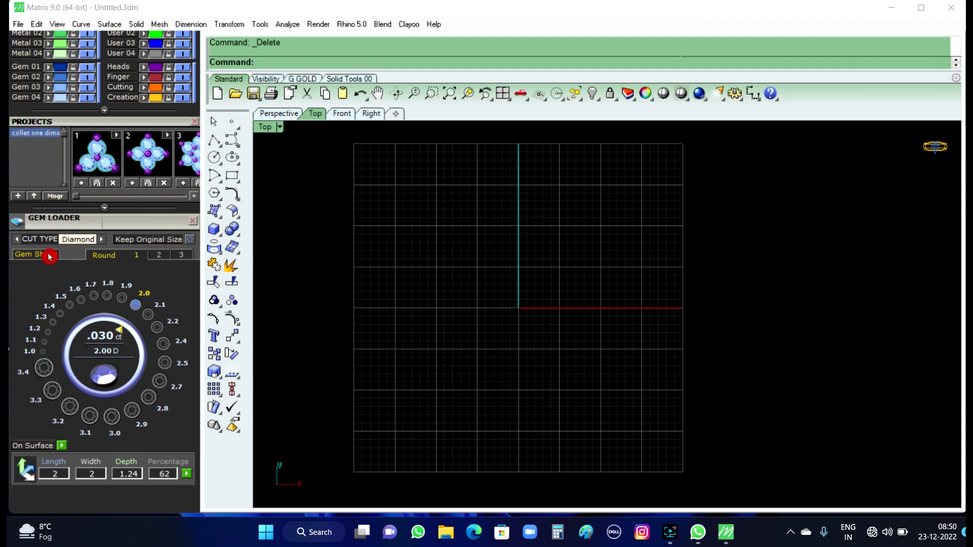
Step: Load an 11.0 oval diamond (11 × 9 mm, 3.37 ct) from the larger oval size set
left_click(46, 255)
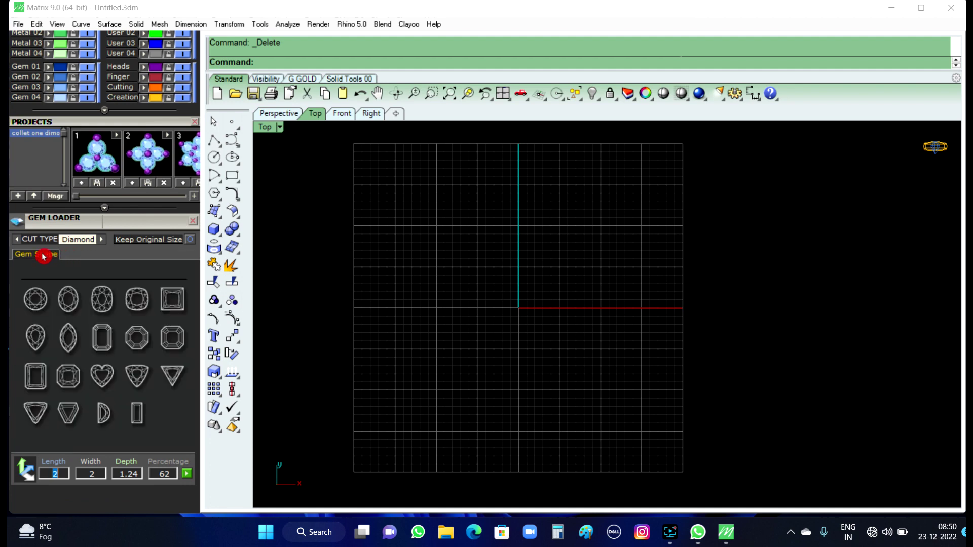
left_click(68, 298)
left_click(185, 257)
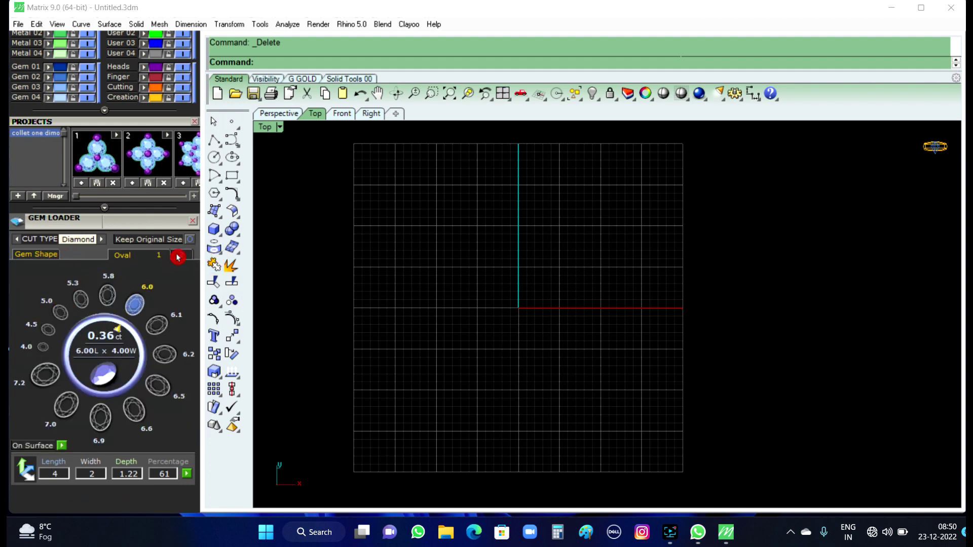
left_click(178, 257)
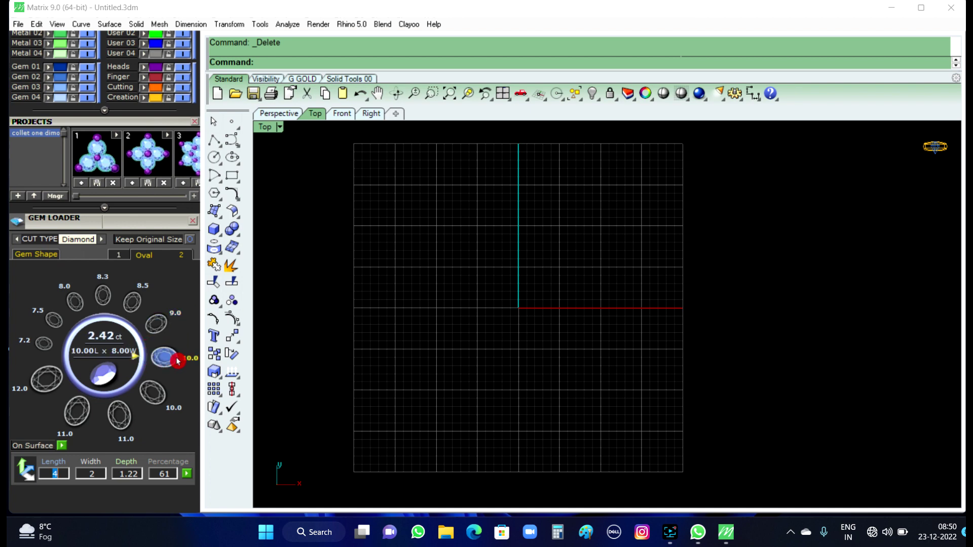
left_click(178, 360)
left_click(118, 415)
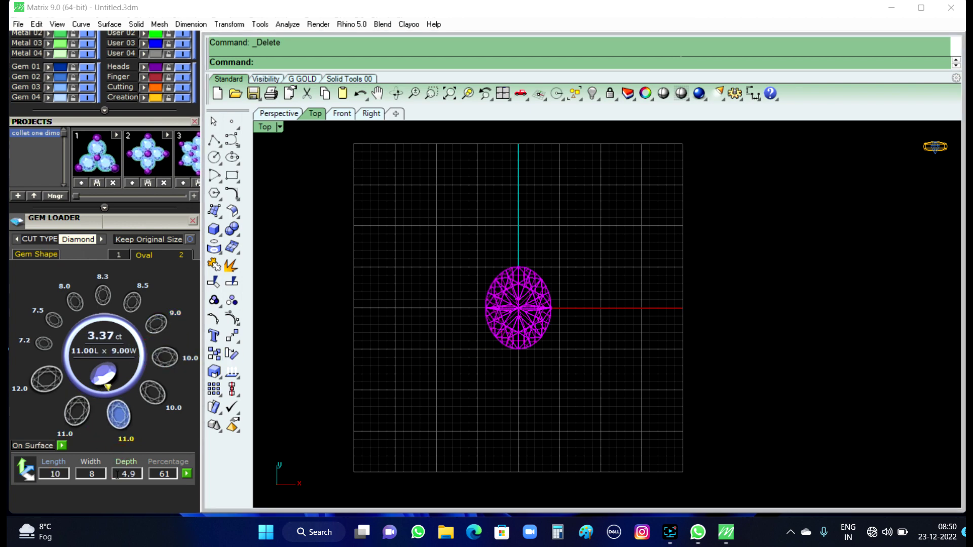
Step: Deselect the oval, zoom in on it, and select it again
left_click(455, 363)
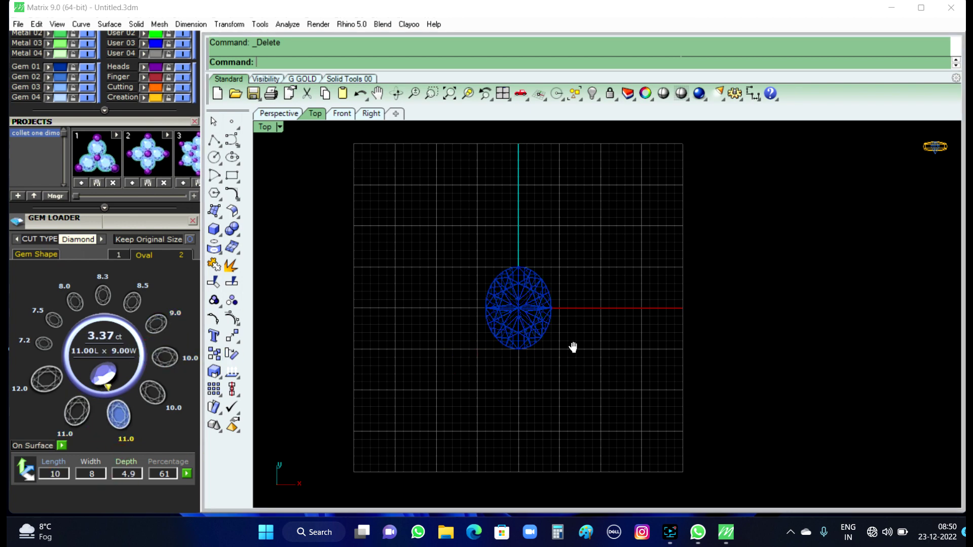
scroll(558, 341, "up", 2)
scroll(557, 339, "up", 2)
left_click(531, 301)
Step: Cancel the rotation, then run and finish Gem Profile on the oval diamond
key("ctrl+r")
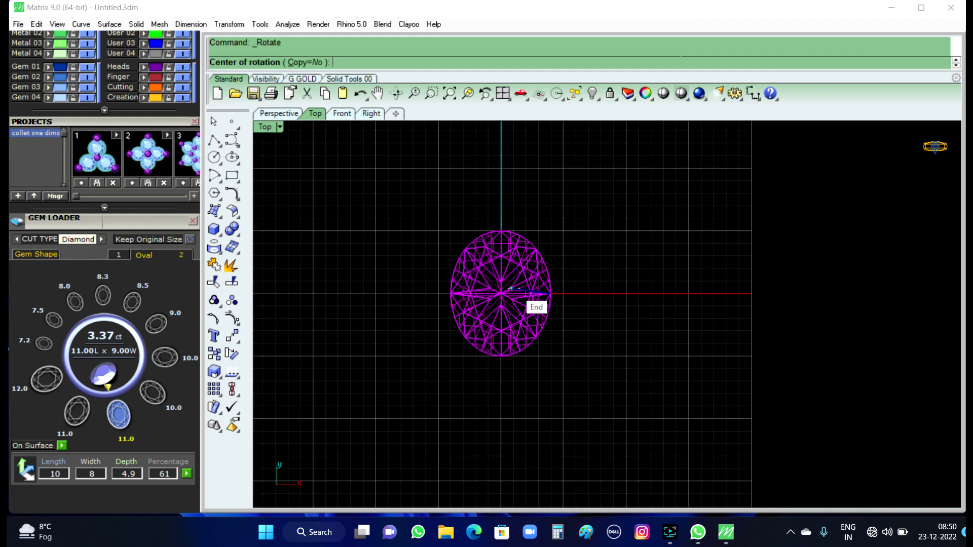
right_click(589, 294)
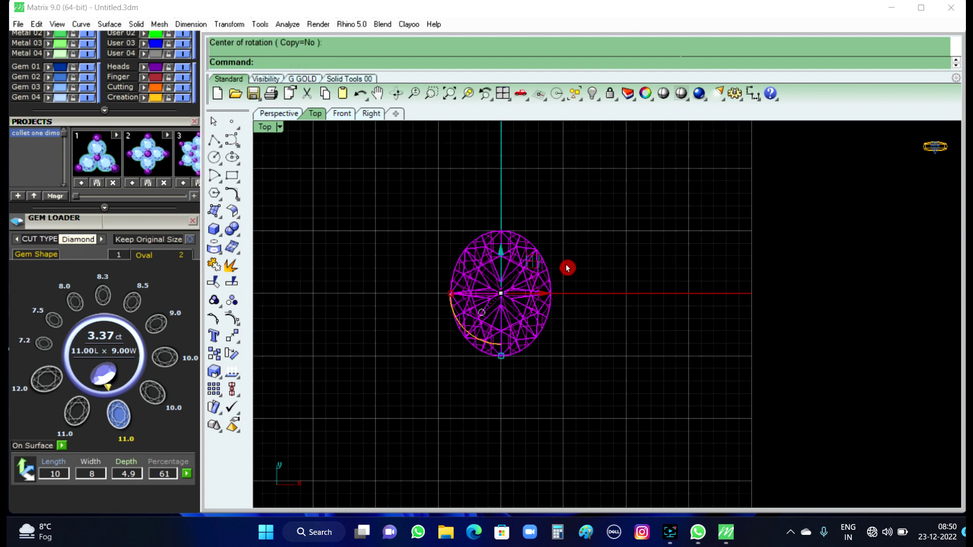
key("F6")
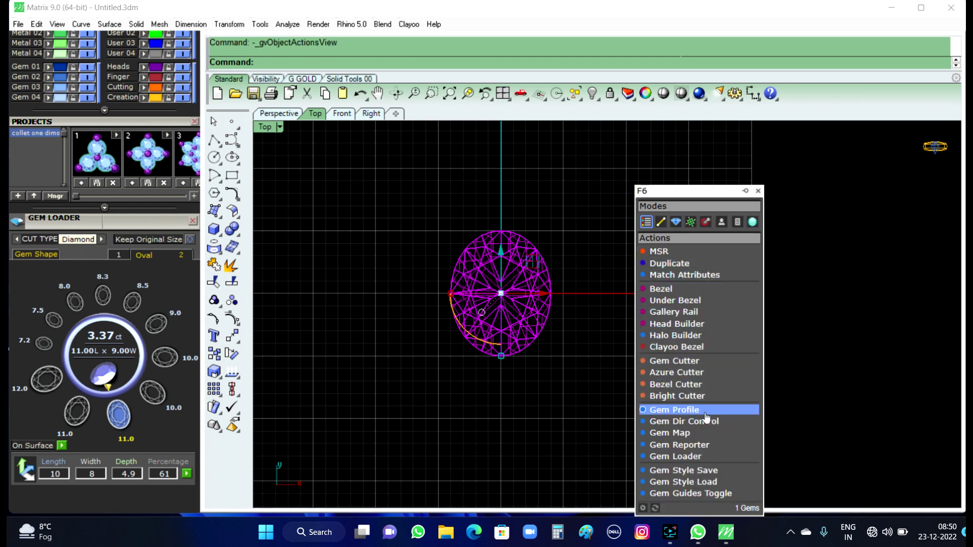
left_click(701, 409)
right_click(641, 343)
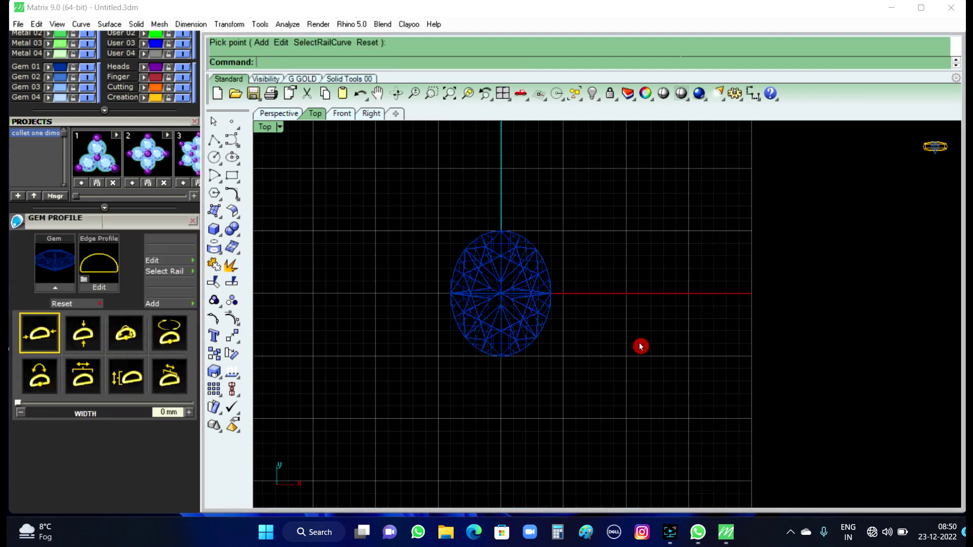
Step: Orbit the oval in Perspective view, reselect it, and show its F6 action list
left_click(298, 117)
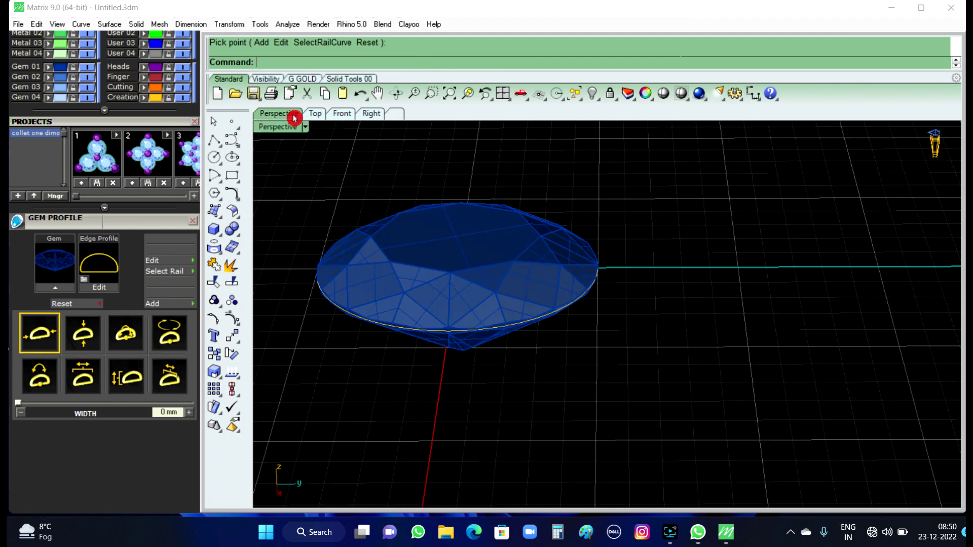
mouse_move(513, 278)
right_mouse_down()
mouse_move(564, 278)
mouse_move(532, 276)
right_mouse_up()
left_click(522, 286)
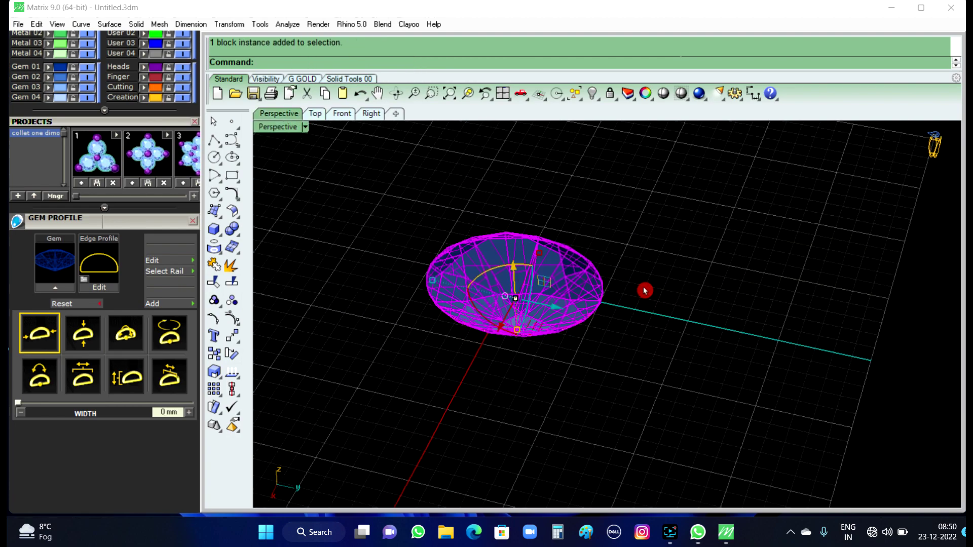
right_click_drag(644, 291, 647, 261)
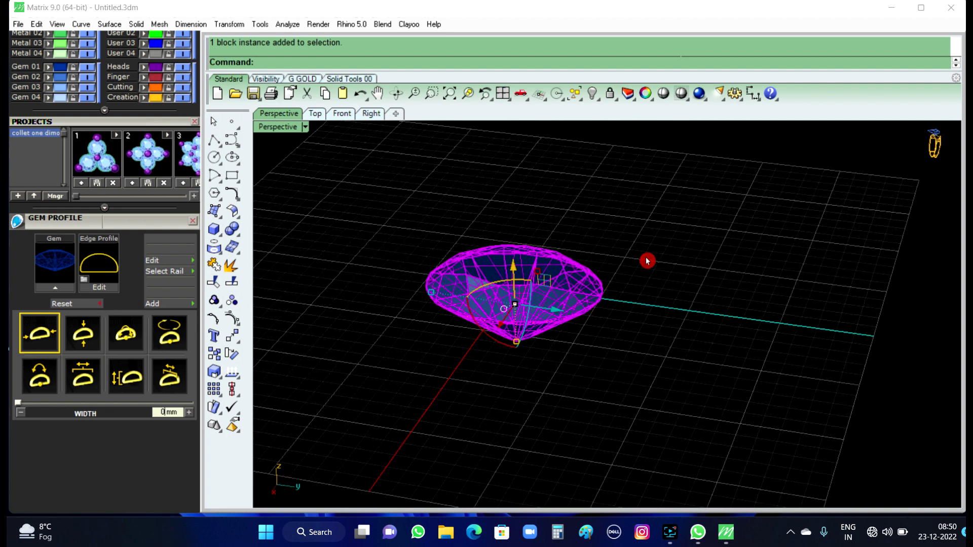
key("F6")
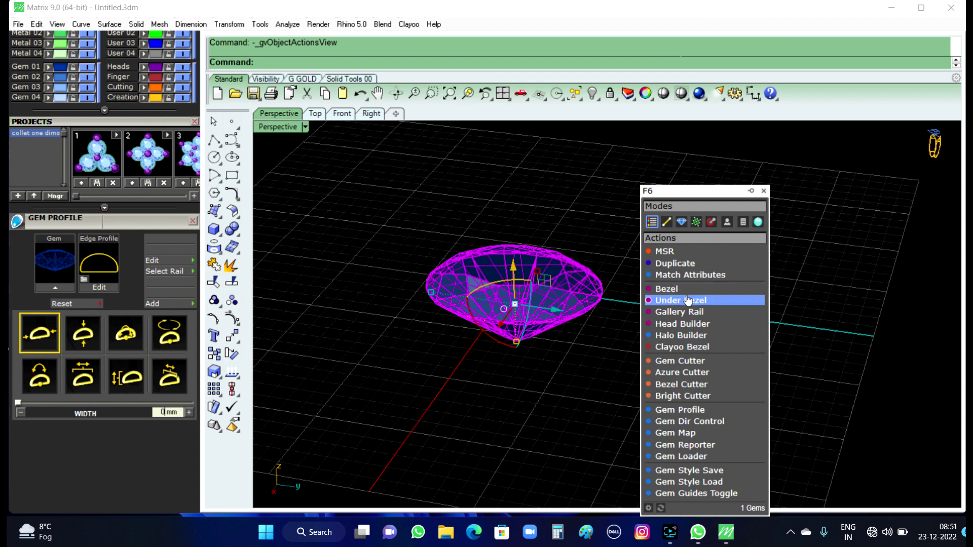
Step: Build a four-prong head around the oval and apply the Solid Base 01 head style
left_click(691, 325)
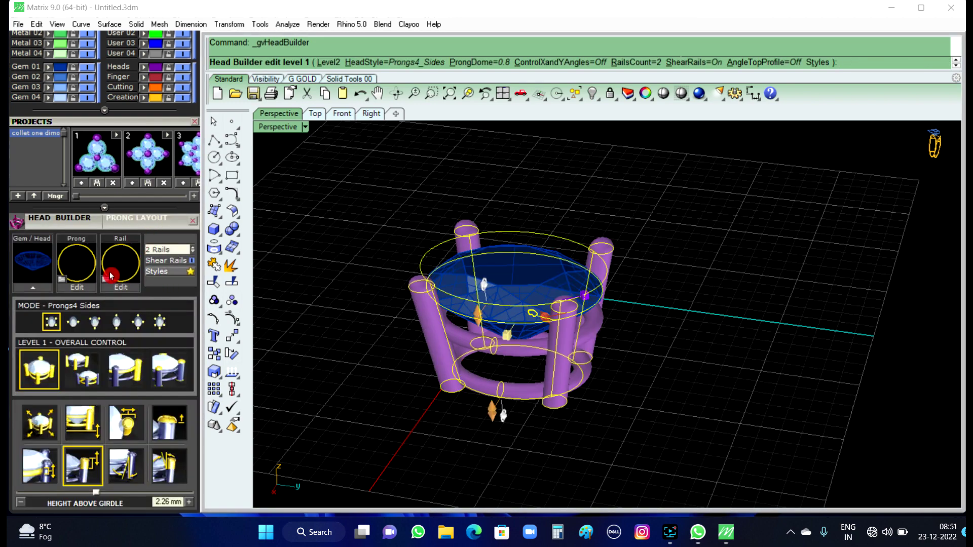
left_click(182, 273)
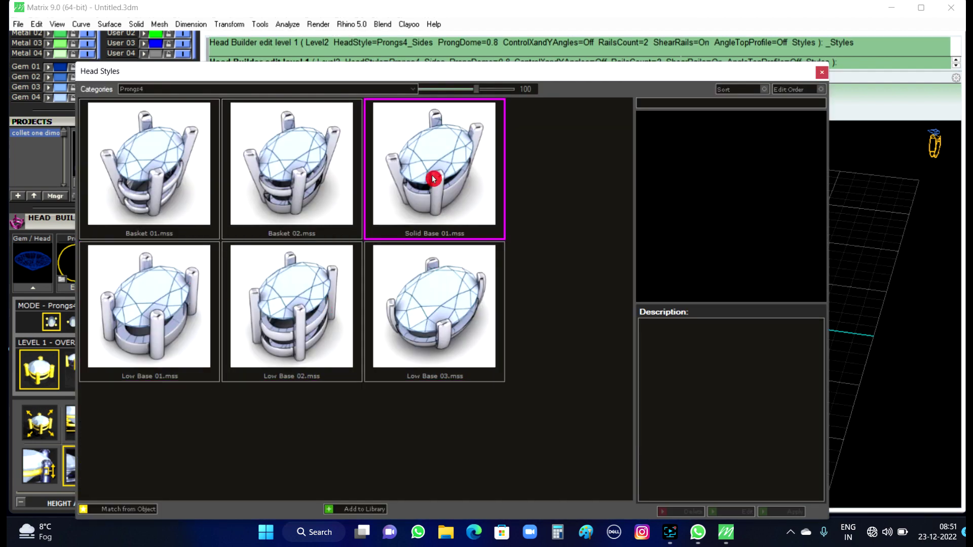
left_click(436, 181)
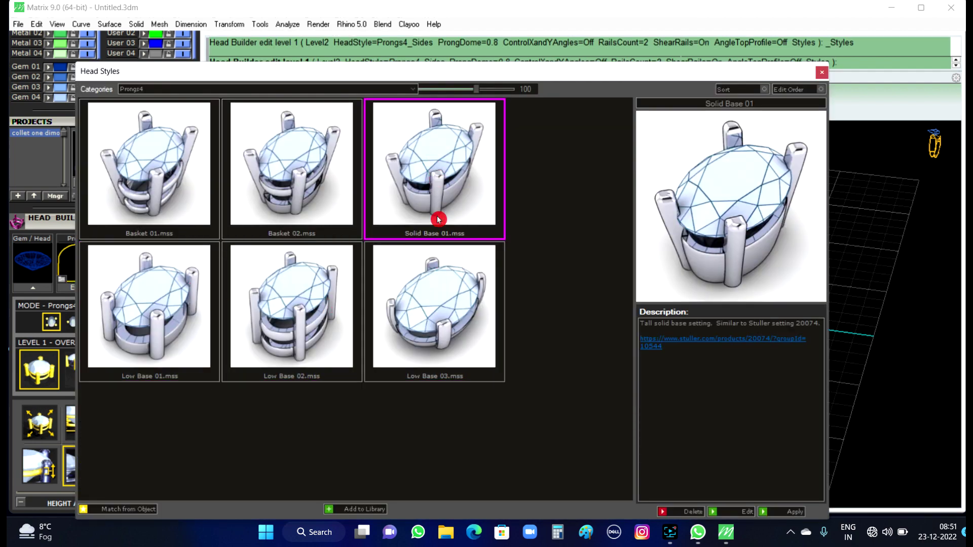
left_click(767, 516)
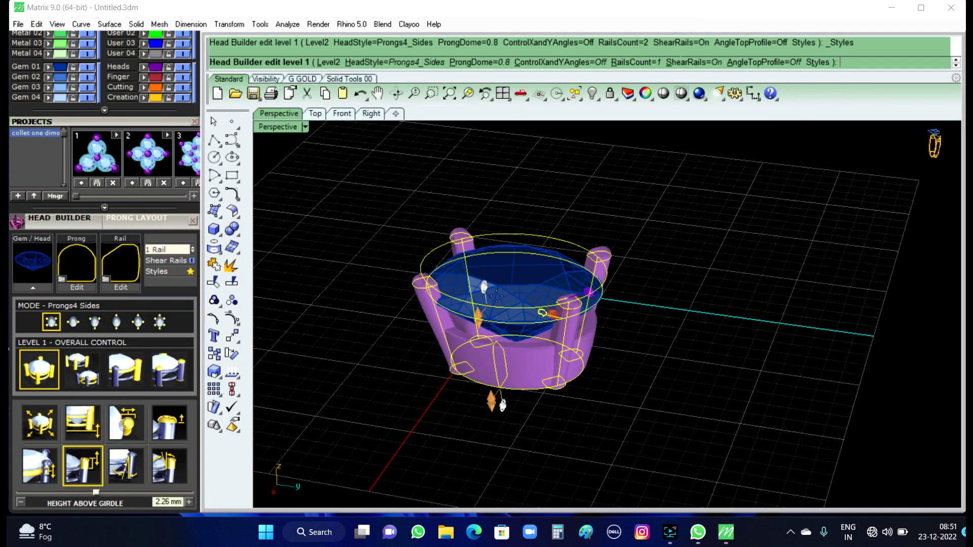
right_click_drag(600, 341, 654, 343)
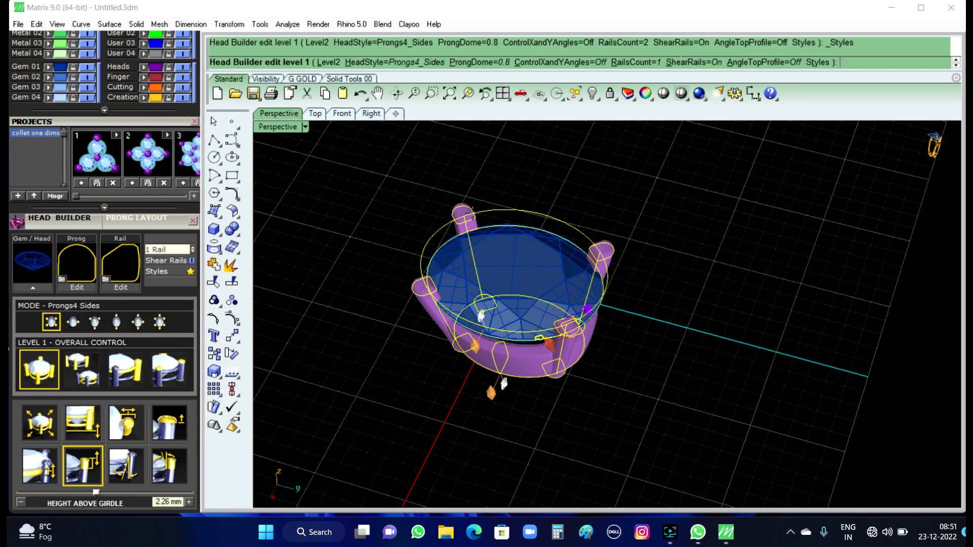
scroll(454, 230, "up", 5)
scroll(453, 230, "down", 2)
scroll(537, 285, "up", 2)
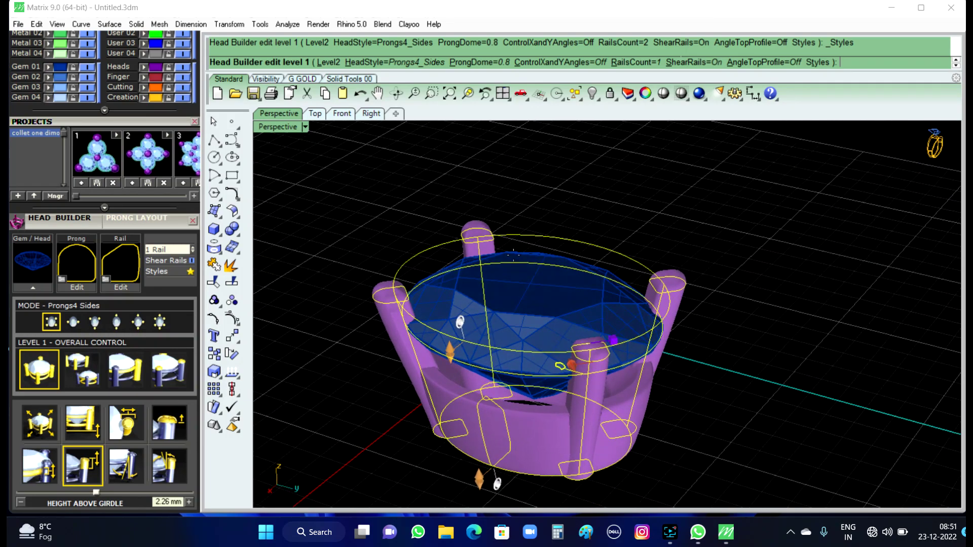
right_click_drag(537, 286, 591, 205)
scroll(704, 222, "down", 3)
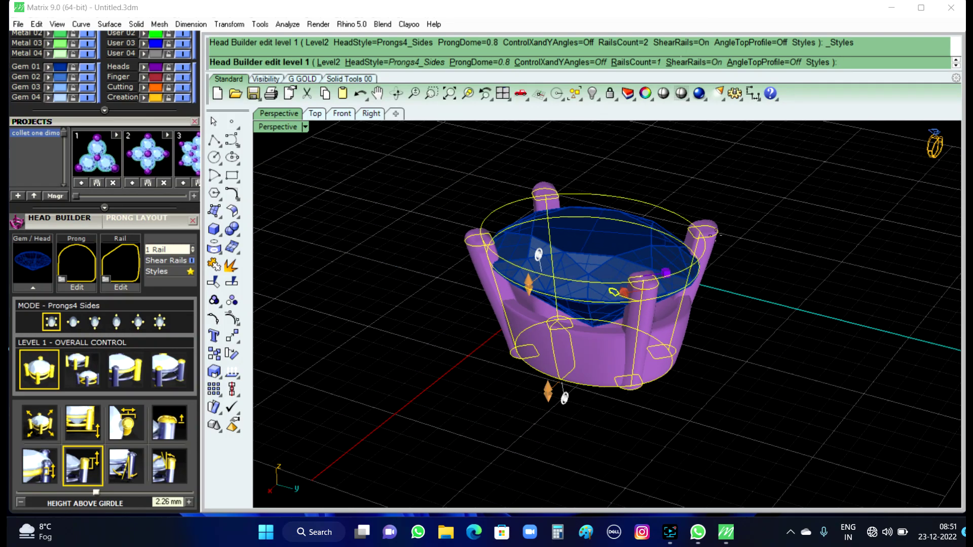
right_click_drag(704, 222, 527, 241)
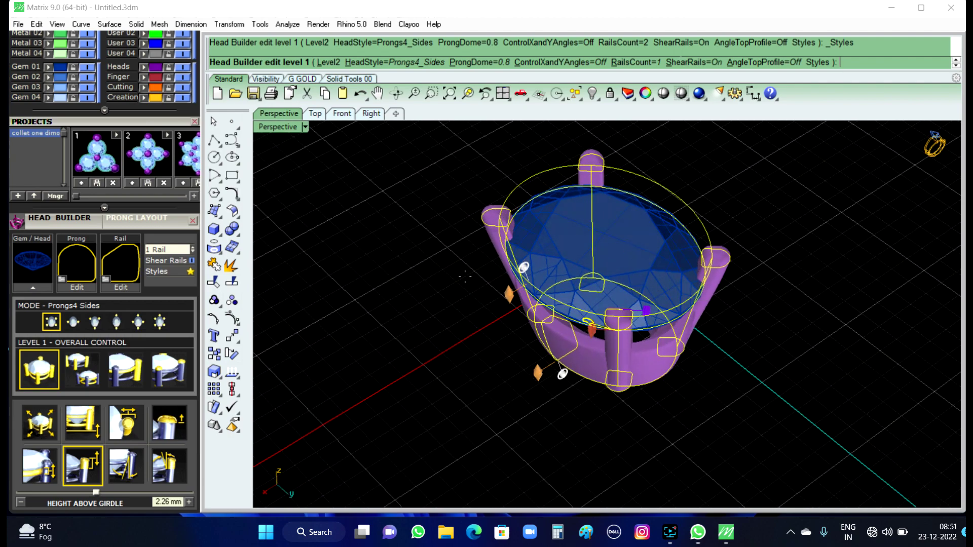
right_click_drag(477, 319, 404, 269)
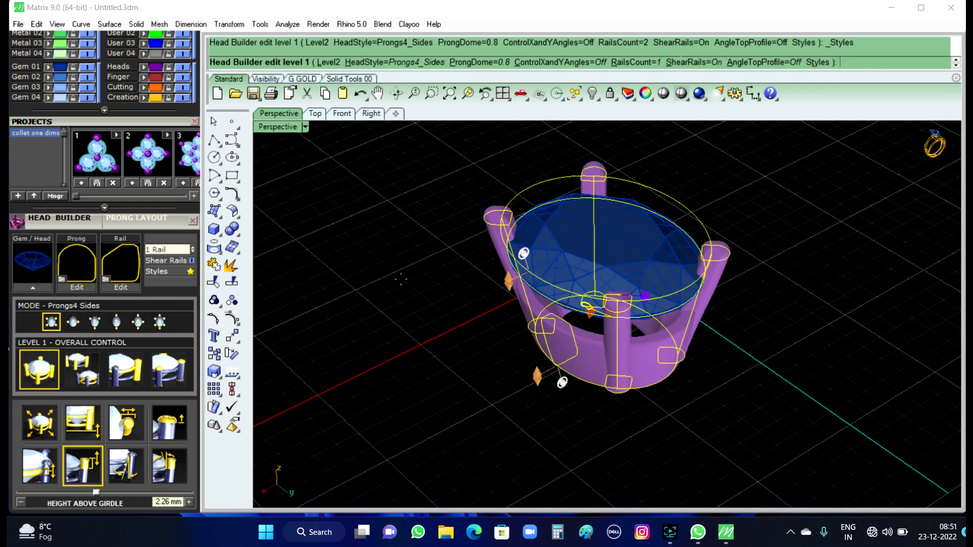
Step: Apply the Prong_020 profile to the oval head's prongs
left_click(67, 283)
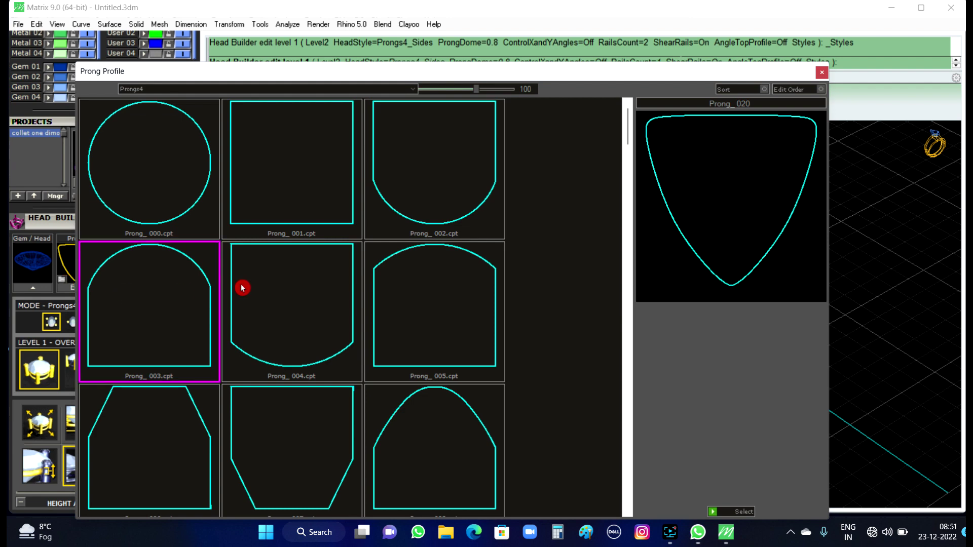
scroll(394, 306, "down", 4)
scroll(393, 306, "down", 4)
scroll(393, 306, "down", 4)
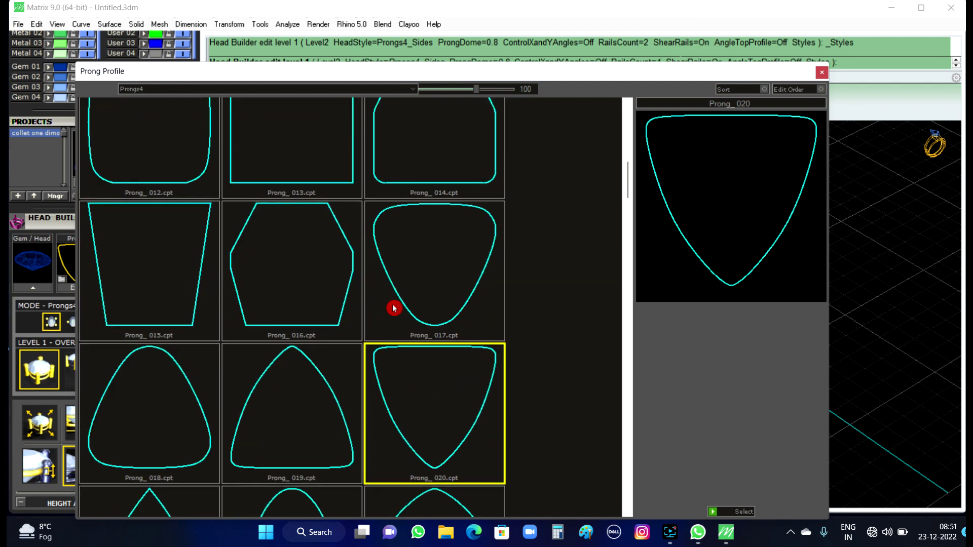
scroll(415, 338, "down", 2)
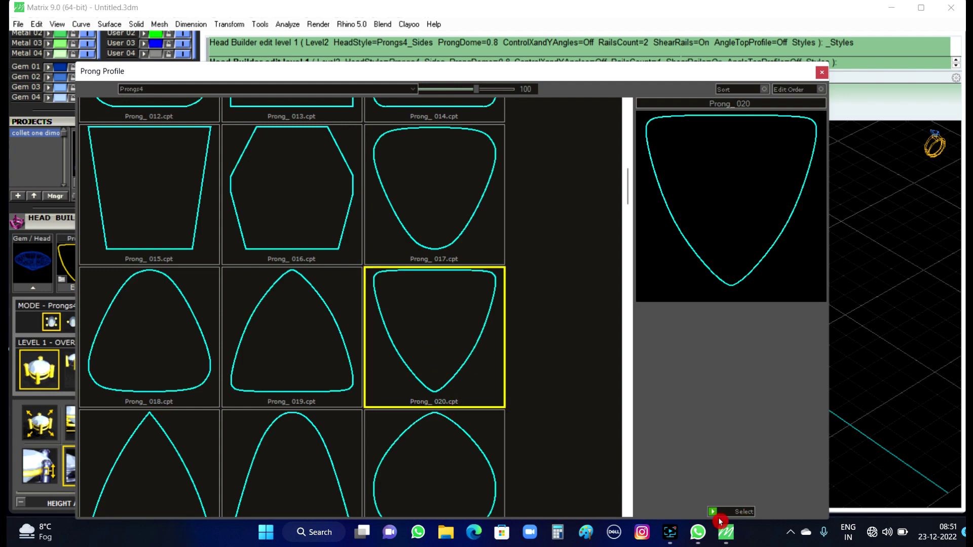
left_click(715, 517)
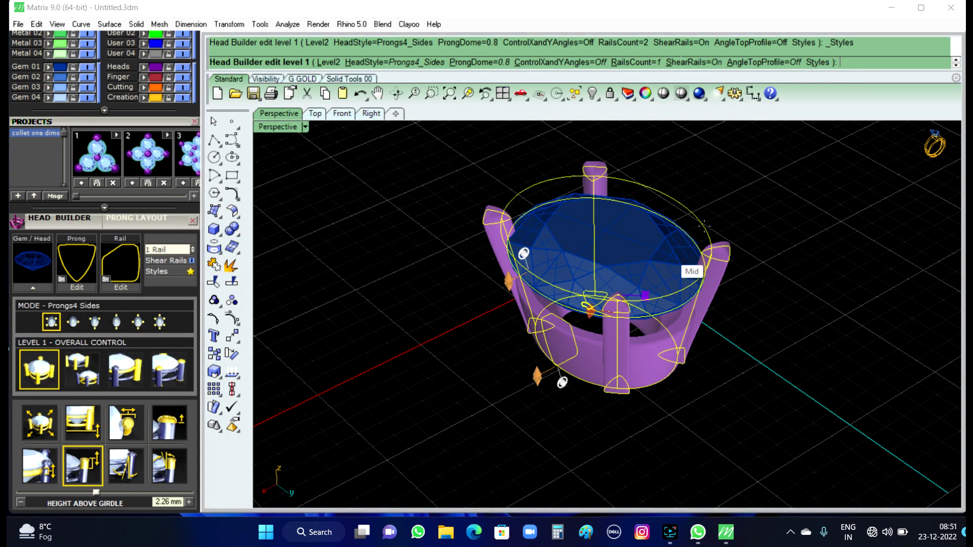
Step: Orbit and zoom around the oval head to inspect it from the side and above
scroll(728, 248, "up", 3)
scroll(730, 263, "up", 1)
scroll(735, 304, "down", 1)
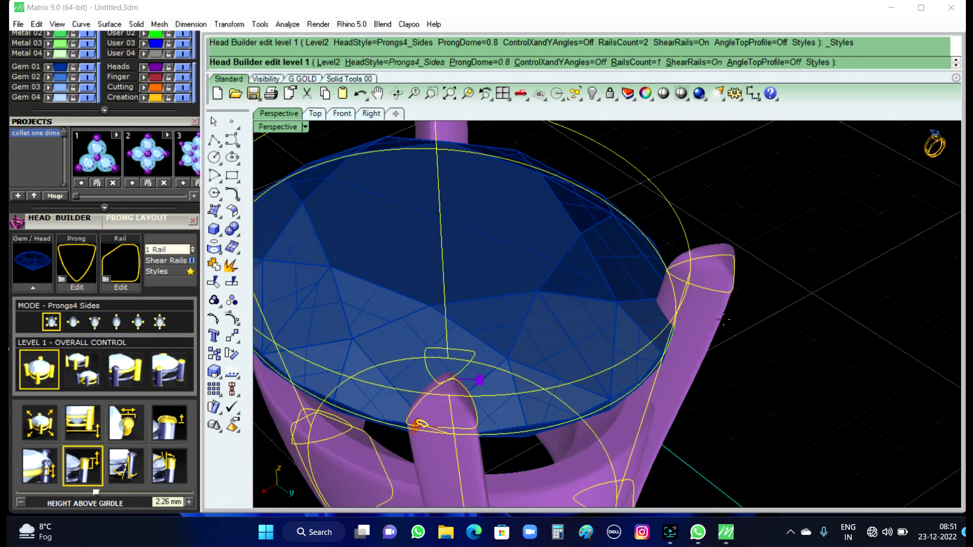
scroll(739, 349, "down", 2)
right_click_drag(740, 350, 659, 304)
scroll(658, 304, "down", 3)
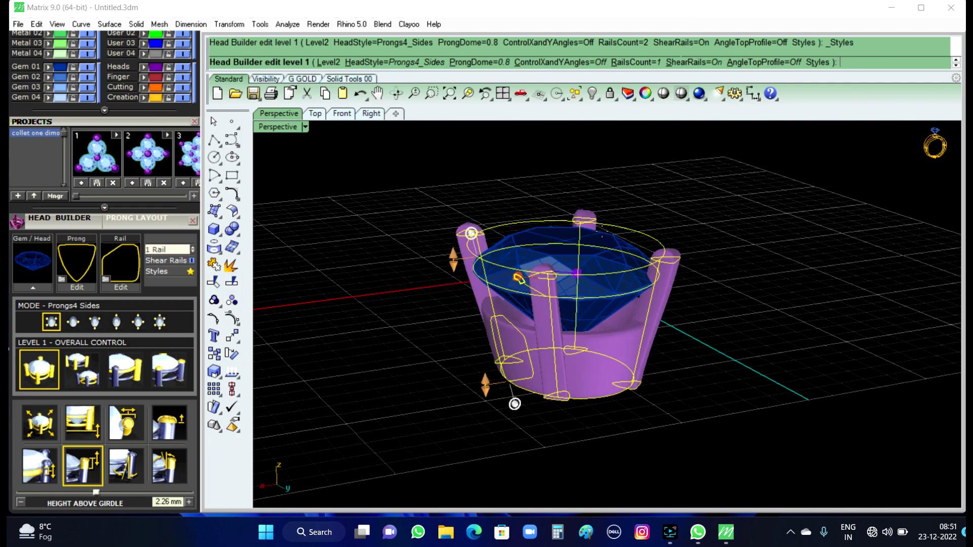
scroll(604, 263, "up", 2)
right_click_drag(604, 263, 507, 254)
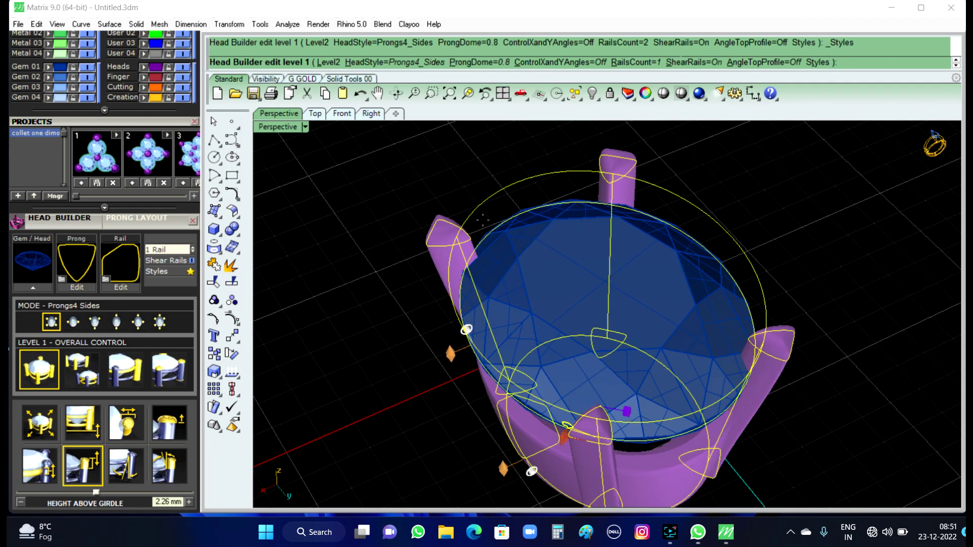
scroll(482, 250, "up", 3)
scroll(483, 249, "down", 2)
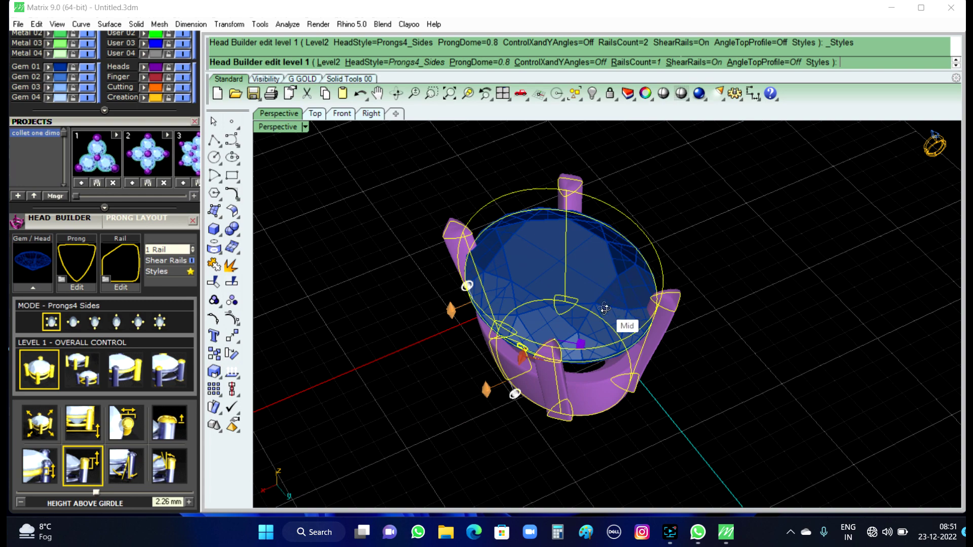
mouse_move(616, 324)
right_mouse_down()
mouse_move(605, 333)
mouse_move(593, 324)
mouse_move(576, 256)
right_mouse_up()
scroll(528, 336, "up", 2)
scroll(528, 336, "up", 2)
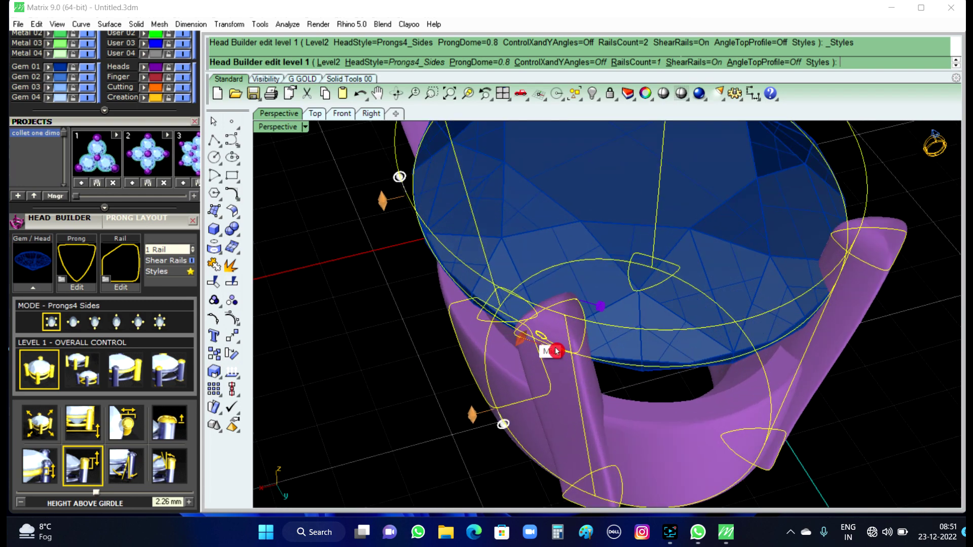
Step: Set the prong size to 1 mm
left_click(522, 338)
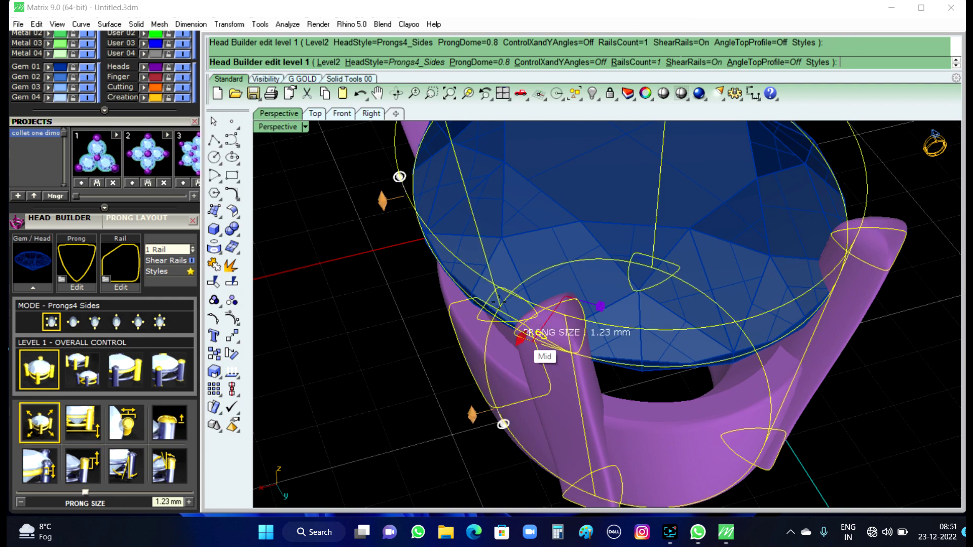
scroll(152, 253, "down", 2)
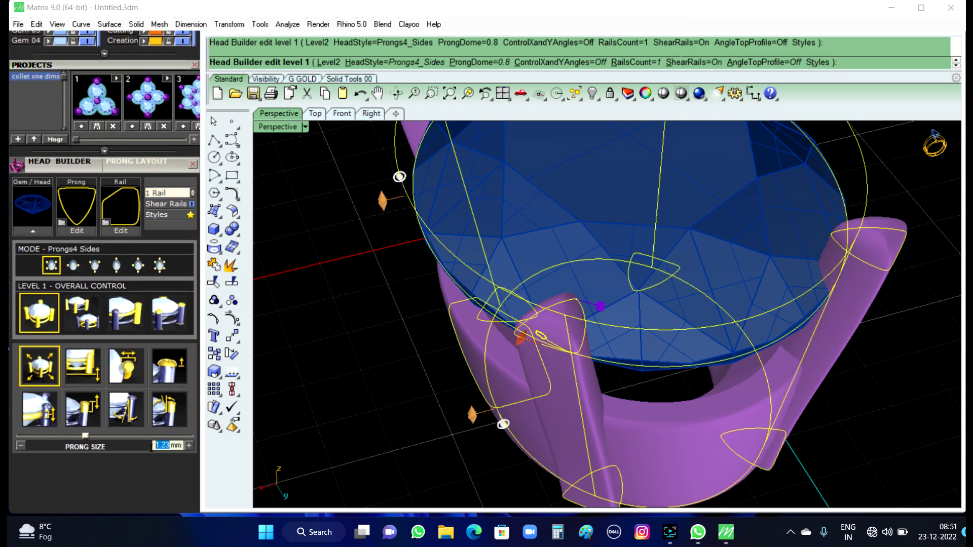
type("1")
key("Return")
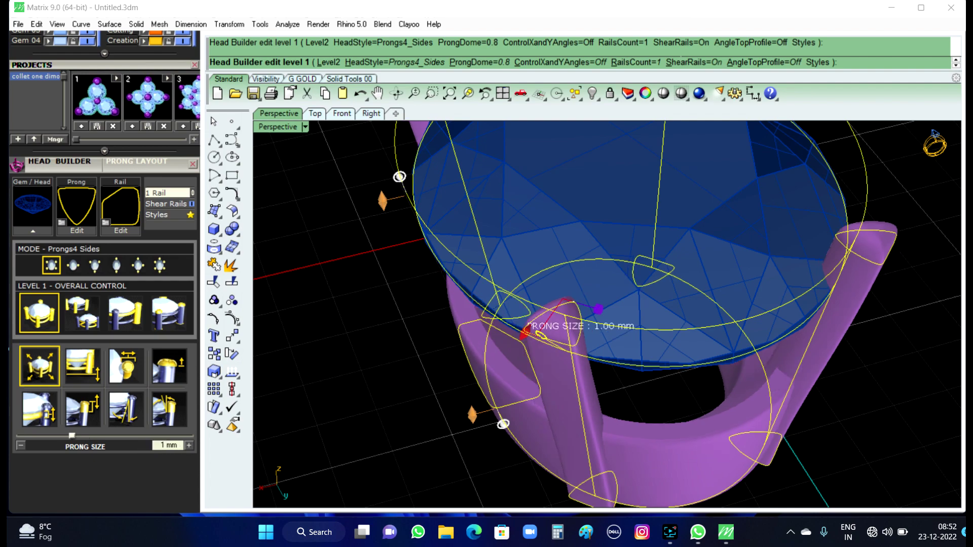
scroll(488, 322, "down", 2)
scroll(491, 317, "down", 2)
scroll(495, 313, "down", 2)
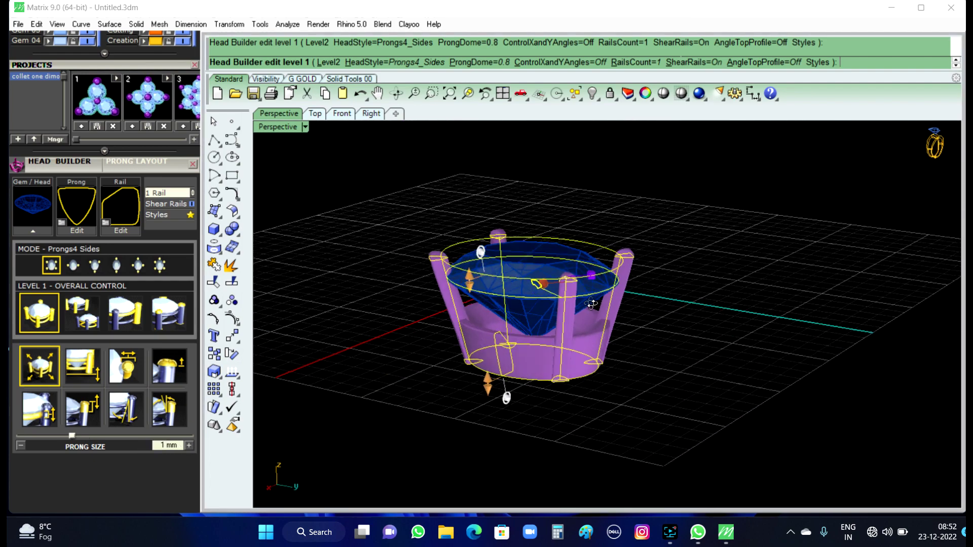
scroll(499, 310, "down", 1)
scroll(499, 312, "up", 2)
scroll(502, 284, "up", 2)
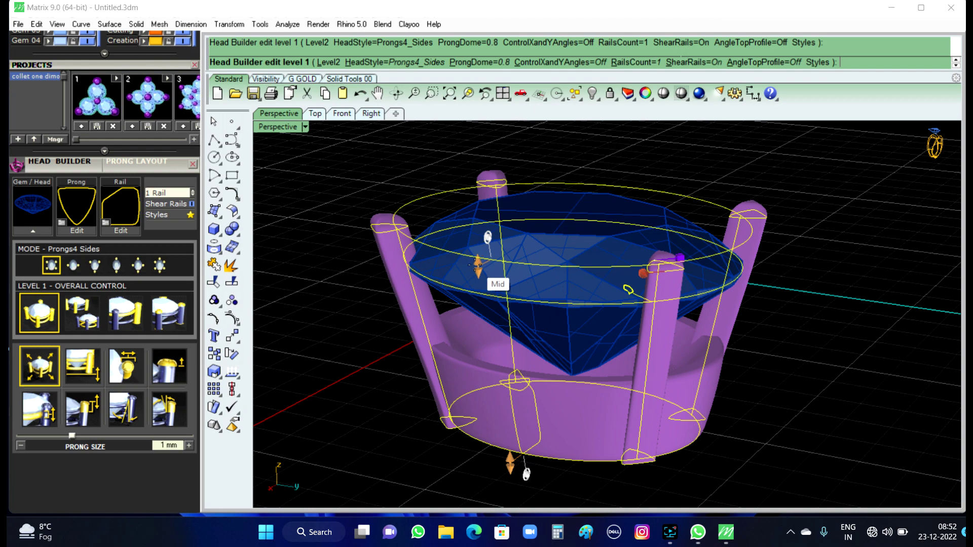
Step: Set the prong height above the girdle to 0 mm
left_click(477, 265)
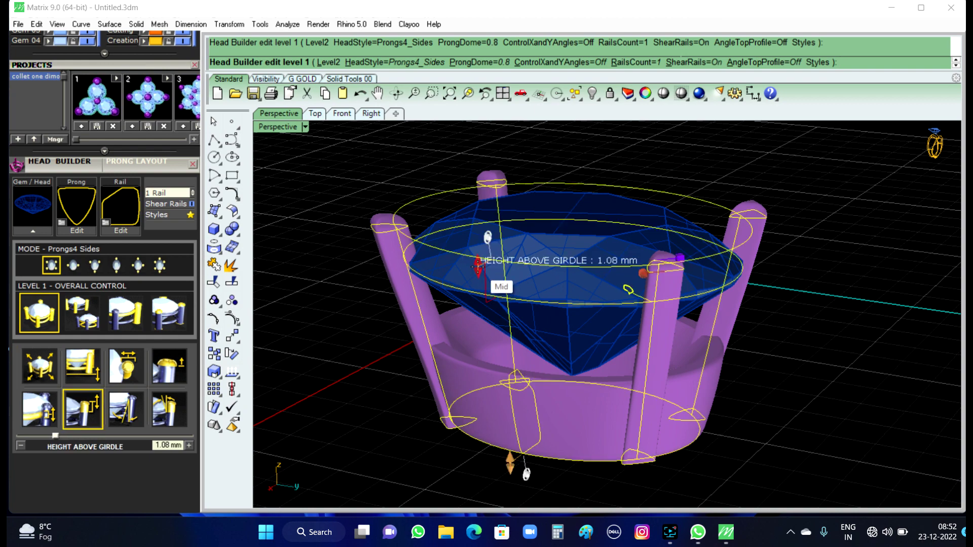
left_click_drag(171, 446, 130, 446)
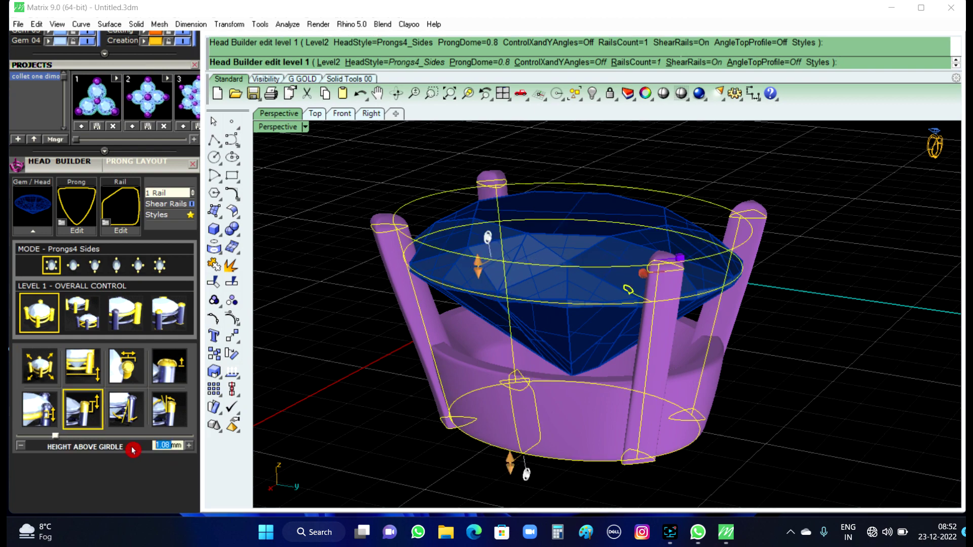
key("BackSpace")
key("Return")
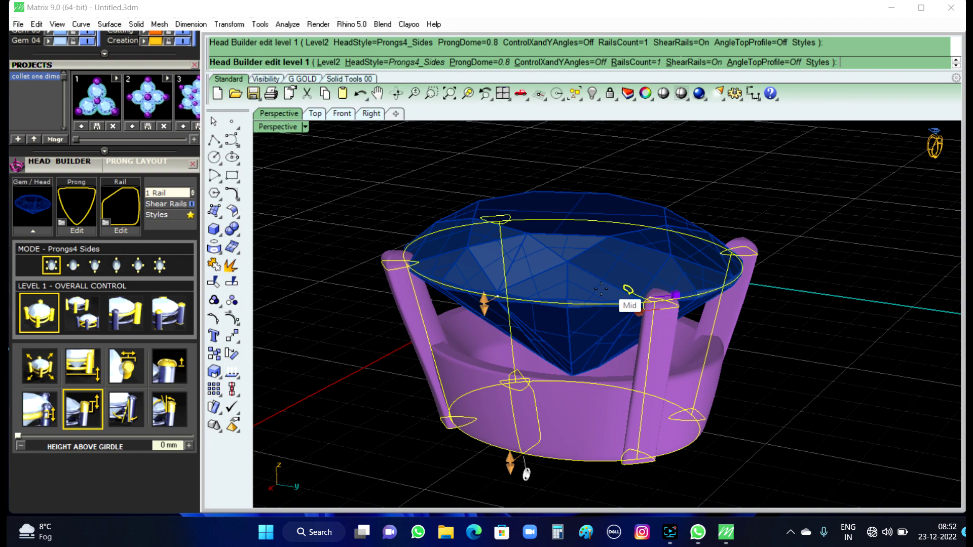
Step: Raise the oval head by changing its head drop from 3 mm to -2.7 mm
left_click(167, 440)
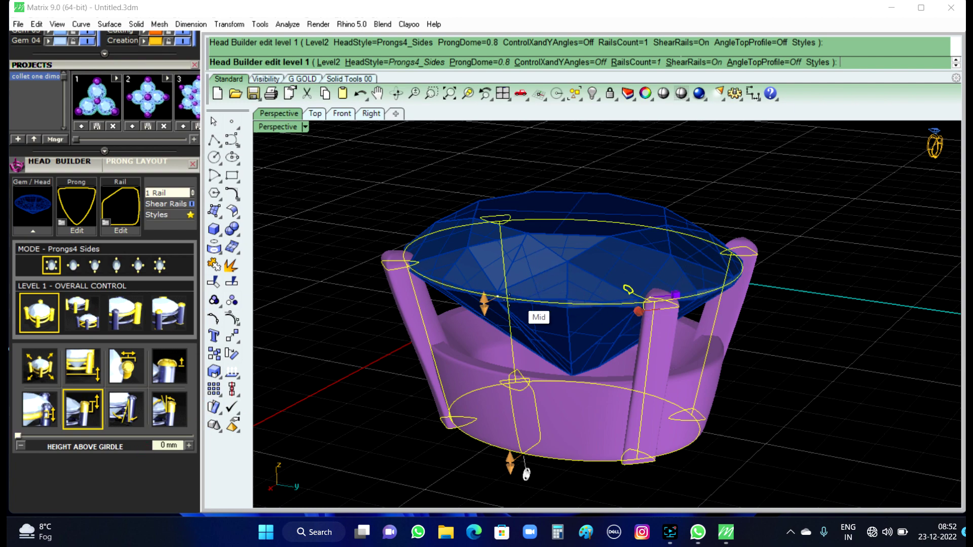
mouse_move(509, 463)
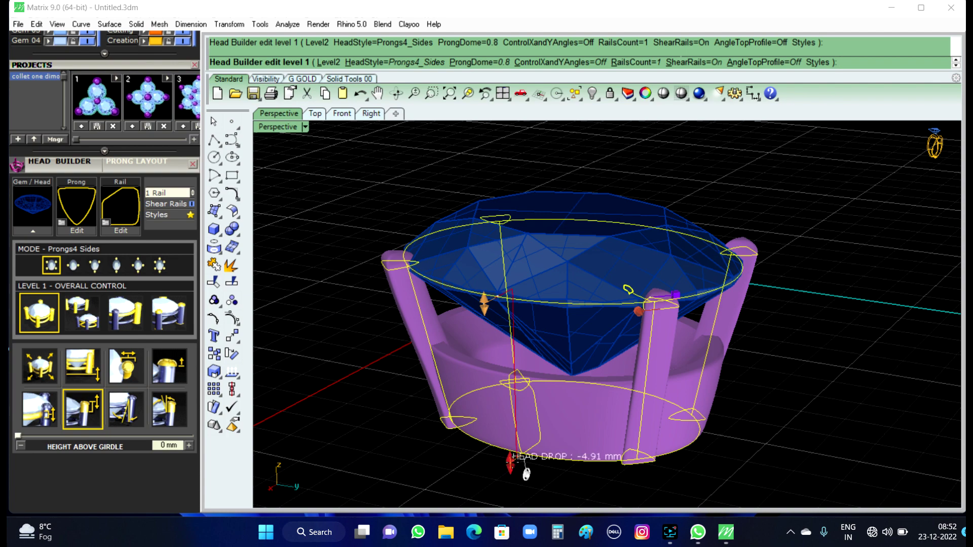
left_click_drag(511, 460, 510, 446)
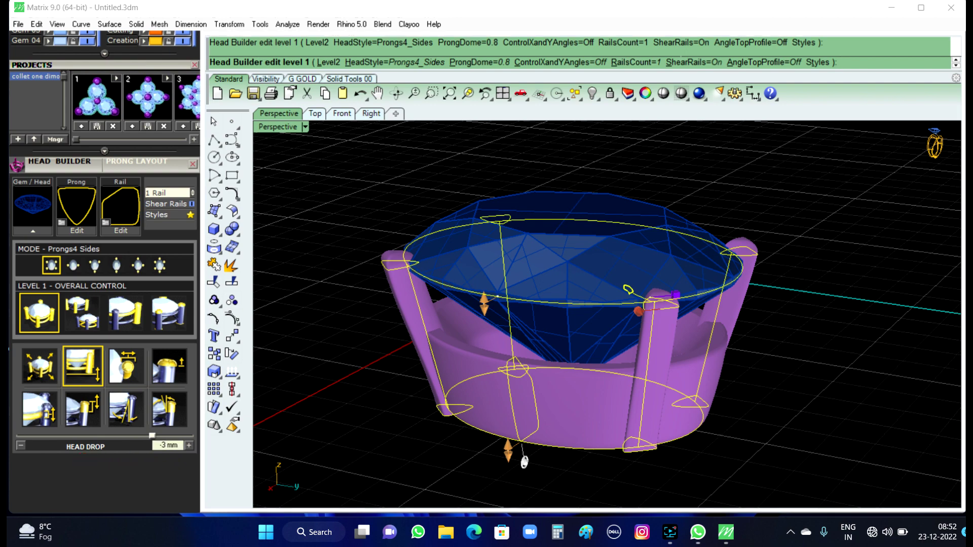
left_click_drag(524, 462, 517, 415)
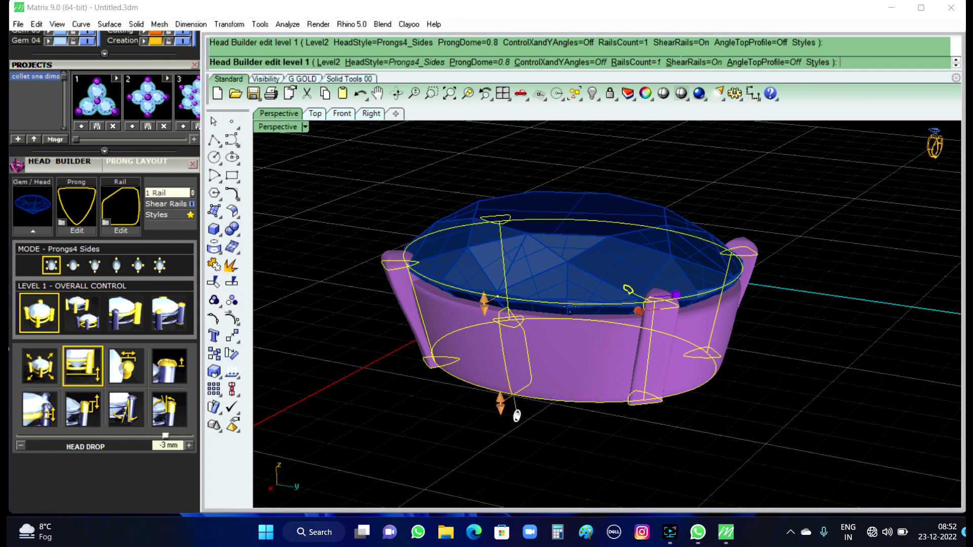
scroll(574, 313, "up", 3)
scroll(574, 313, "down", 2)
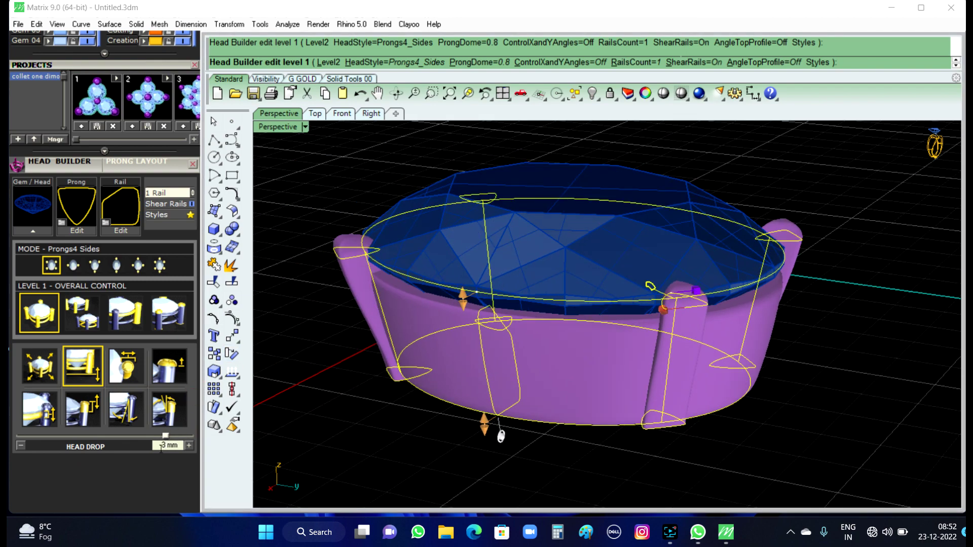
left_click_drag(169, 446, 136, 445)
type("-2.7")
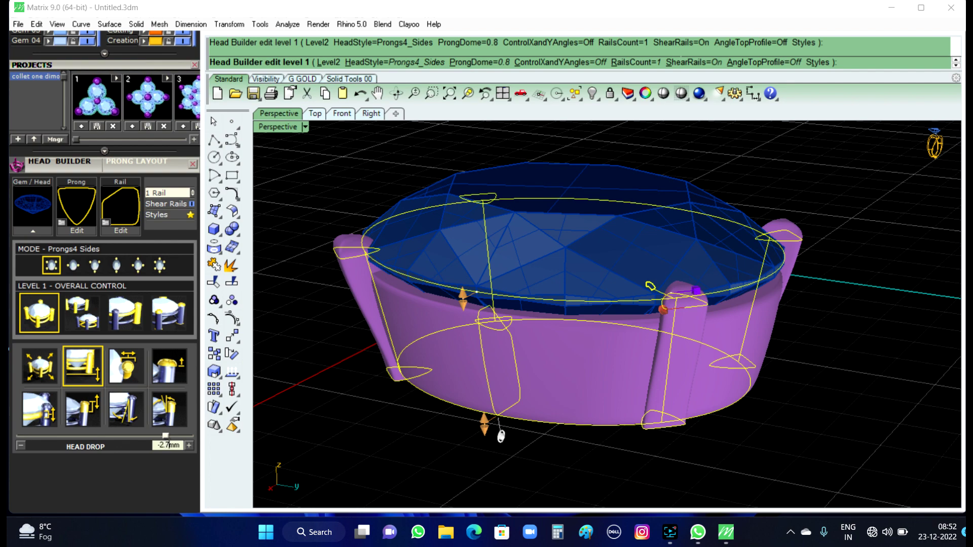
key("Return")
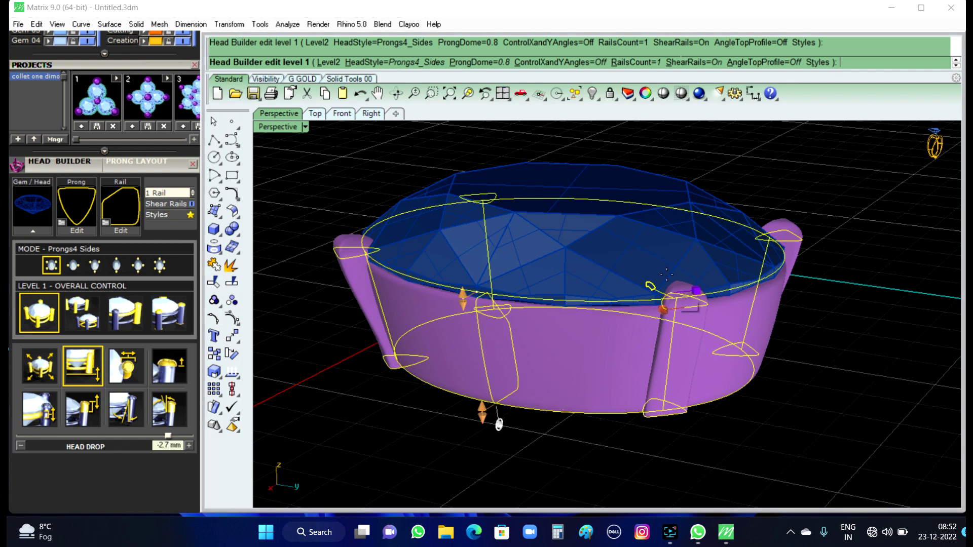
mouse_move(689, 307)
right_mouse_down()
mouse_move(649, 255)
mouse_move(629, 310)
mouse_move(641, 361)
mouse_move(602, 327)
right_mouse_up()
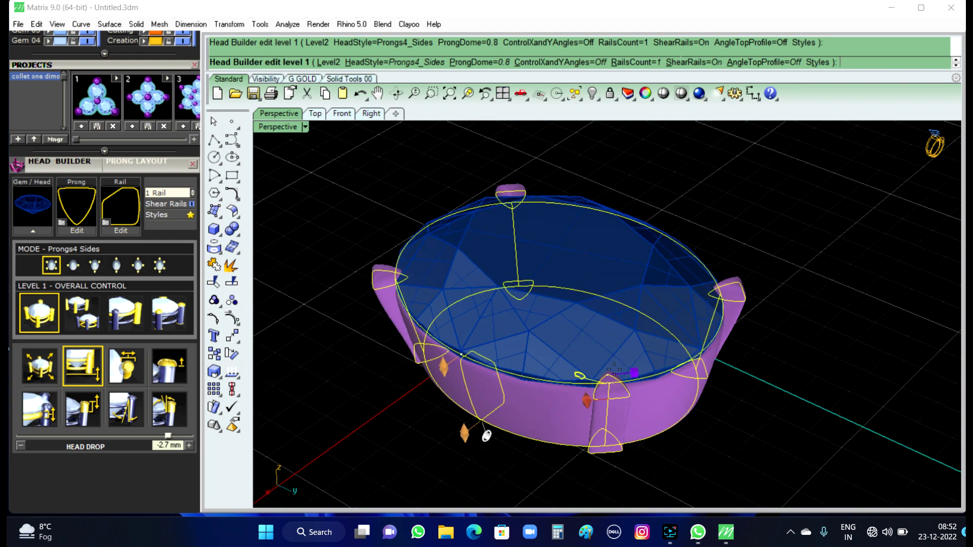
Step: In the Front view, raise the prong tops to about 2.39 mm above the girdle
left_click(347, 114)
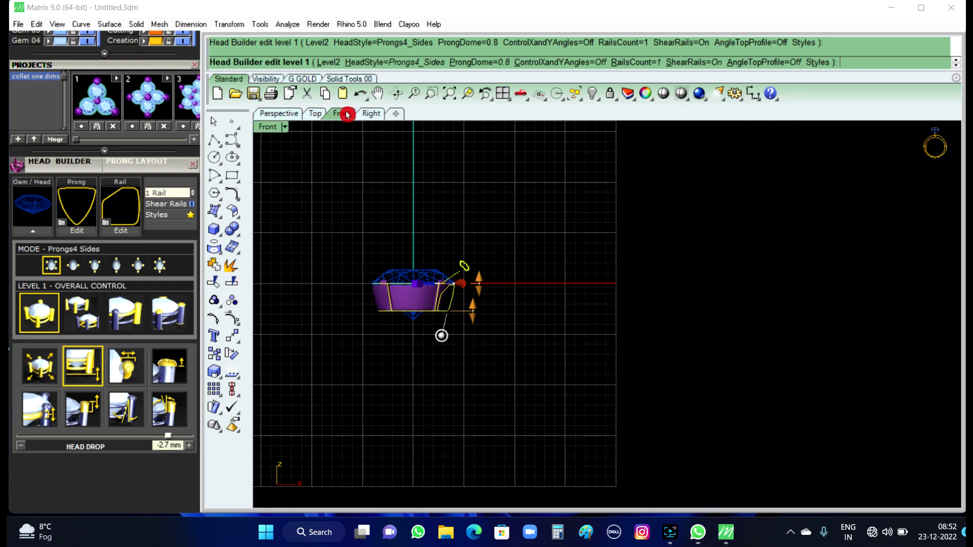
scroll(477, 281, "up", 5)
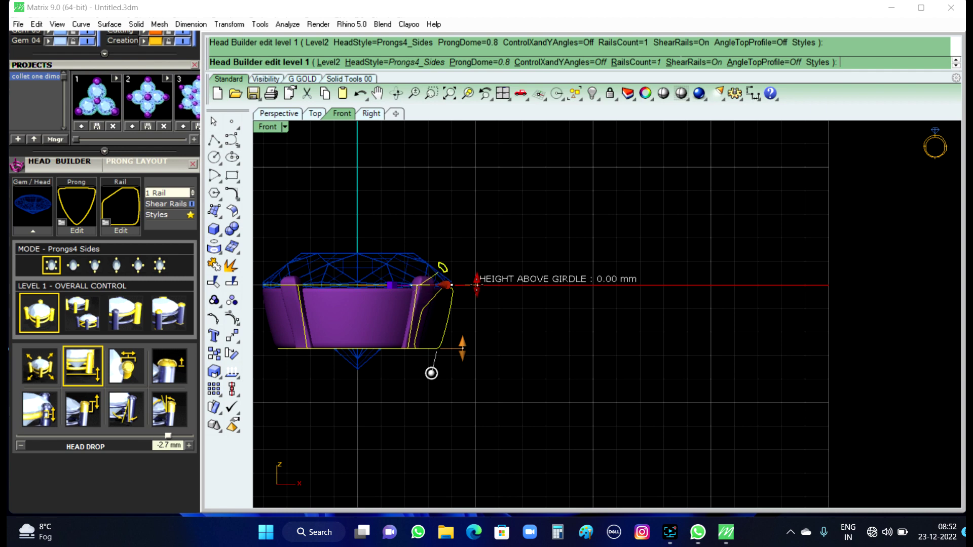
mouse_move(476, 280)
left_mouse_down()
mouse_move(485, 244)
mouse_move(477, 243)
left_mouse_up()
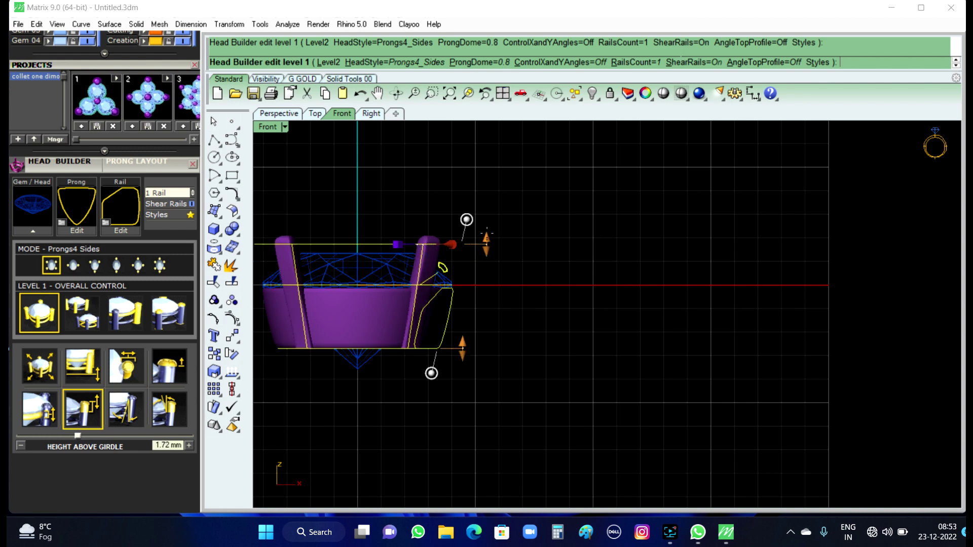
left_click_drag(486, 240, 489, 228)
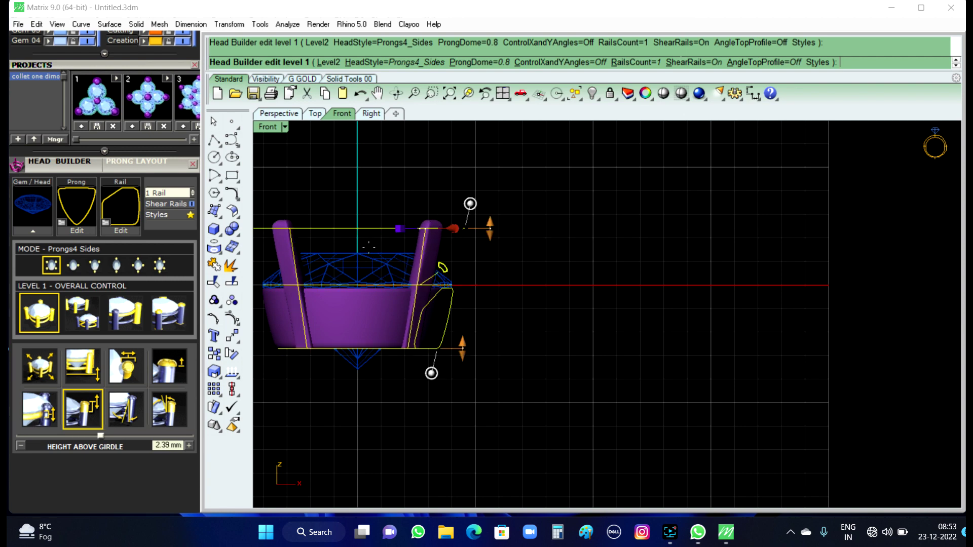
left_click(316, 117)
scroll(521, 281, "up", 3)
scroll(519, 278, "up", 2)
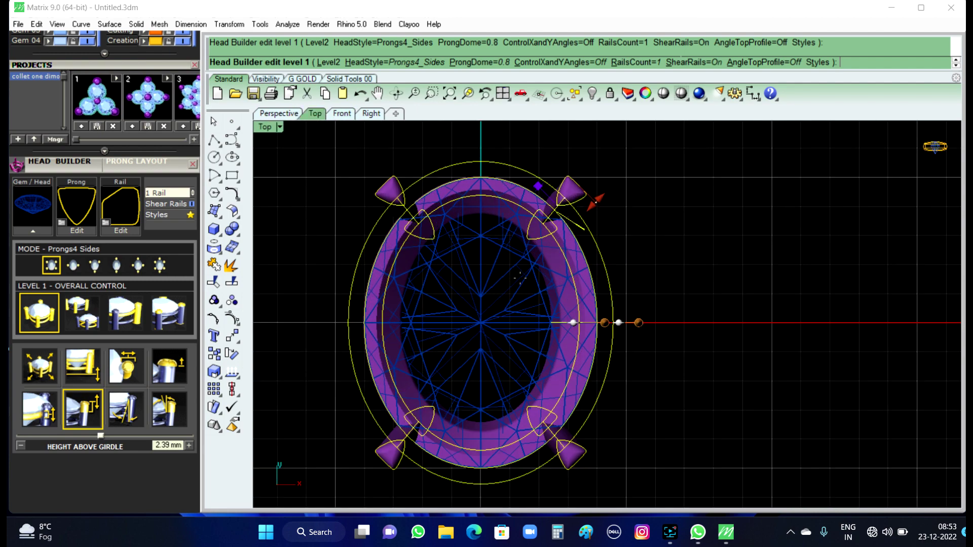
scroll(519, 278, "up", 2)
scroll(501, 299, "down", 2)
scroll(486, 304, "down", 2)
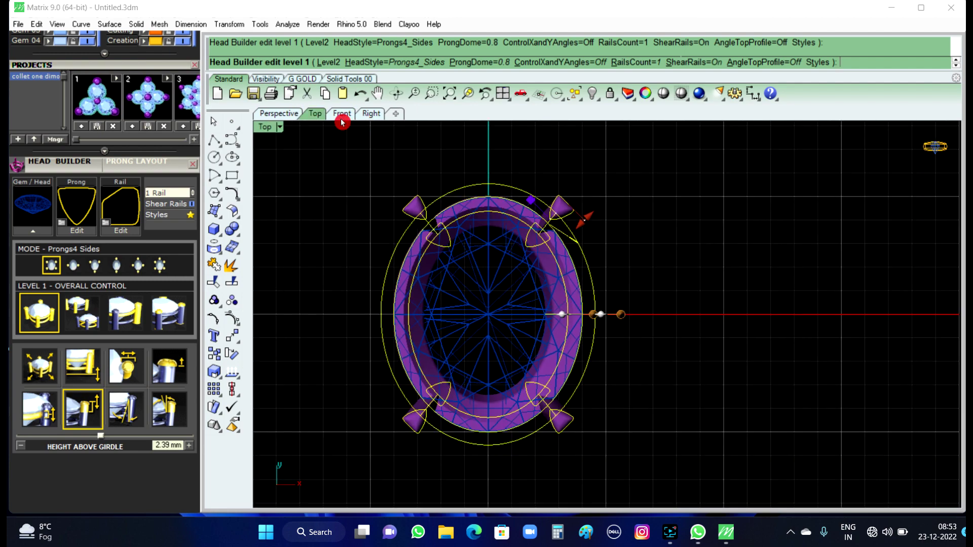
Step: Tilt the prongs outward to a 9.5° head angle and end the Head Builder edit
left_click(291, 114)
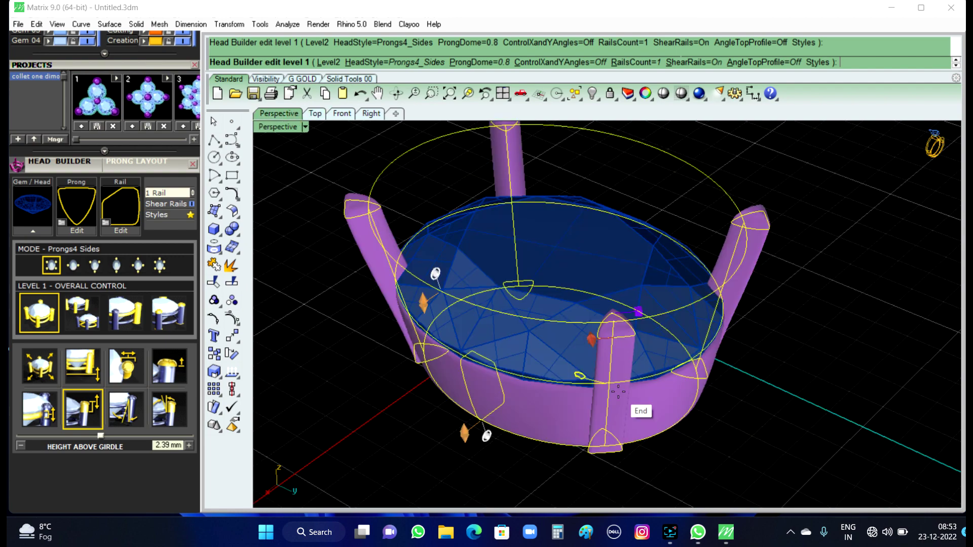
scroll(617, 392, "down", 3)
right_click_drag(617, 391, 566, 391)
scroll(566, 392, "up", 3)
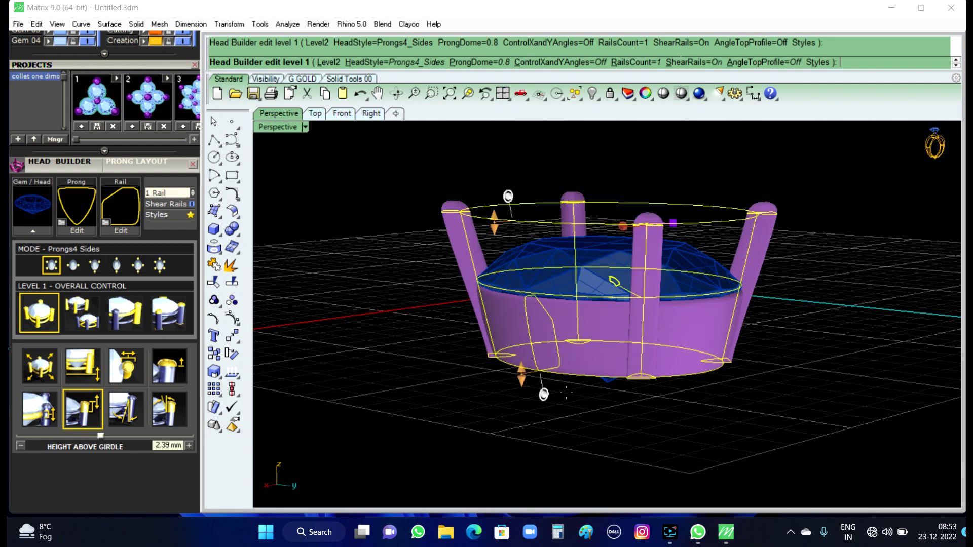
scroll(566, 392, "up", 2)
left_click_drag(522, 385, 532, 390)
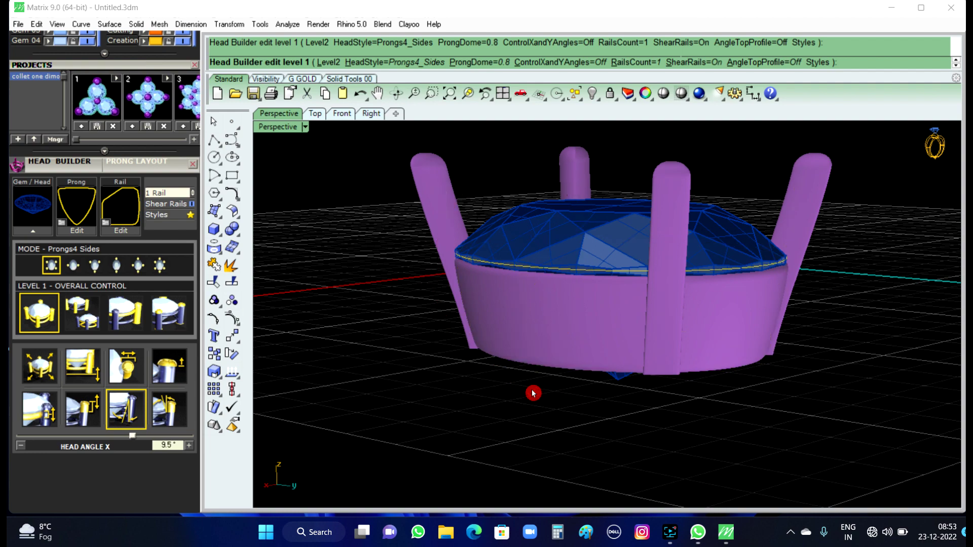
left_click(315, 114)
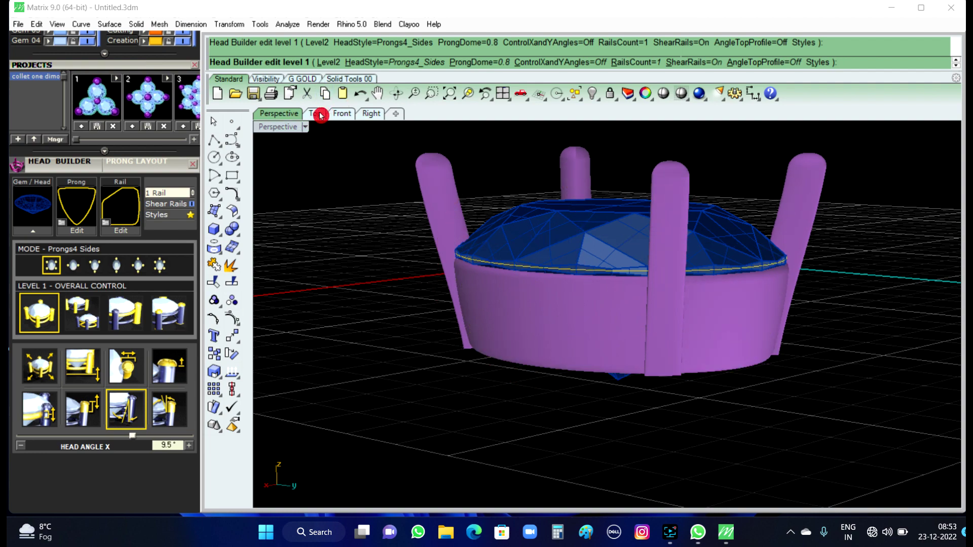
scroll(527, 225, "up", 2)
scroll(546, 207, "up", 3)
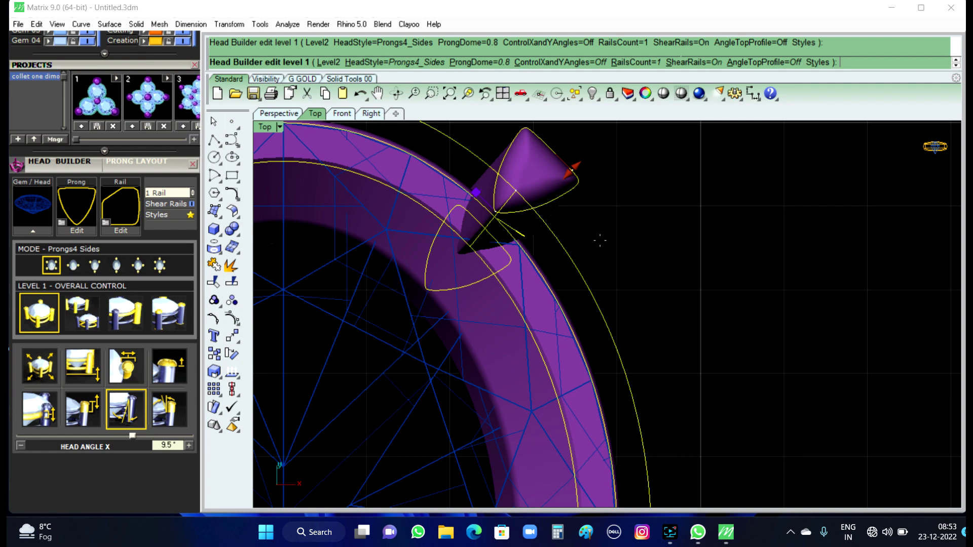
scroll(600, 241, "down", 5)
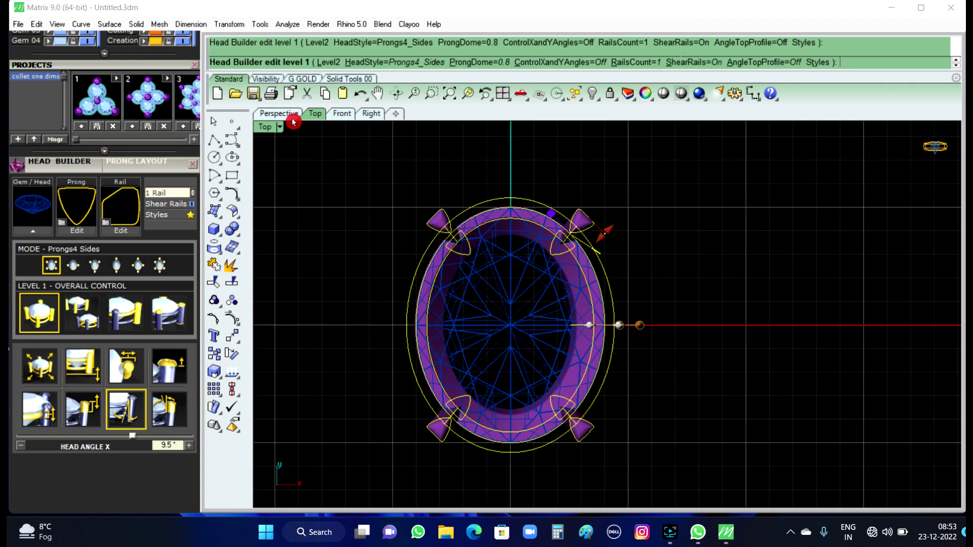
right_click(371, 210)
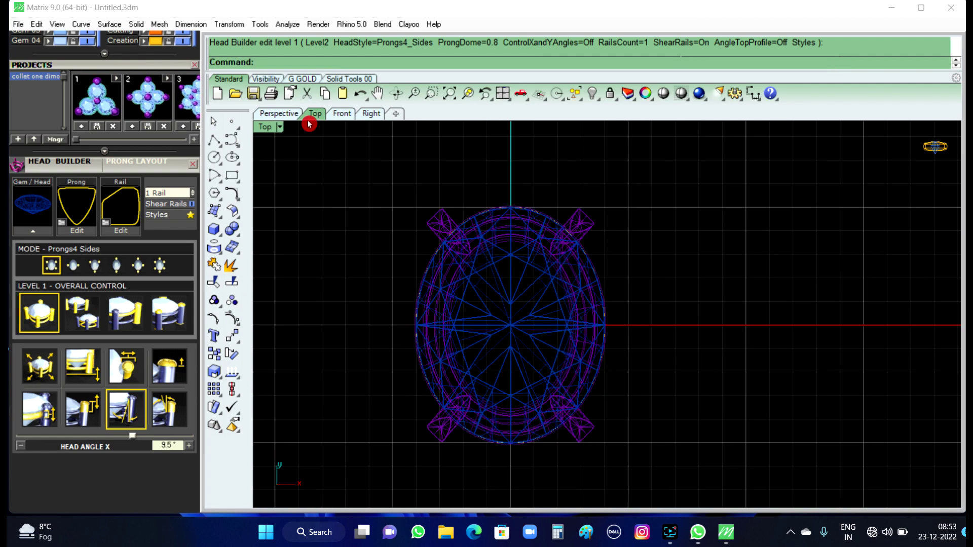
Step: Select the prong head parts and the oval diamond and group them together
left_click(279, 114)
scroll(521, 288, "down", 3)
right_click_drag(521, 288, 517, 290)
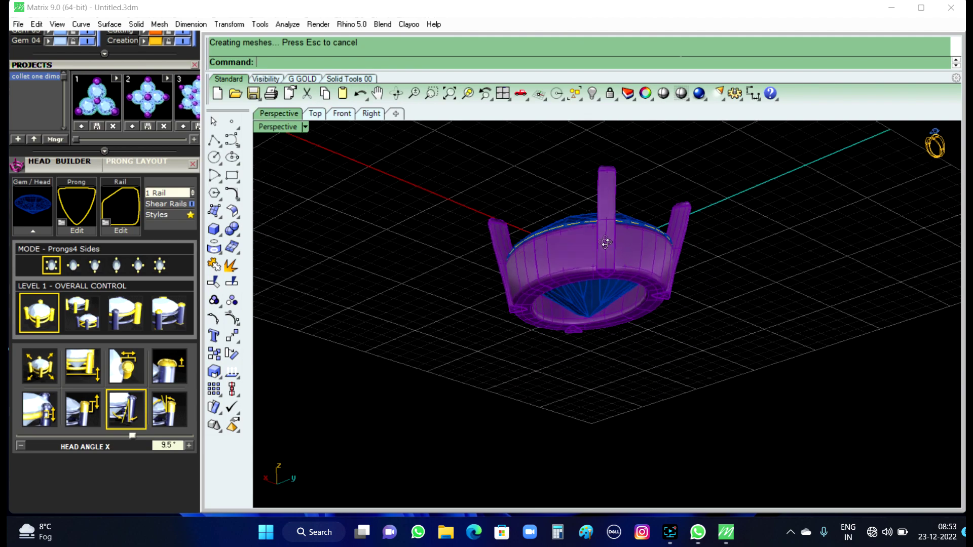
mouse_move(531, 325)
right_mouse_down()
mouse_move(563, 334)
mouse_move(576, 291)
mouse_move(589, 313)
right_mouse_up()
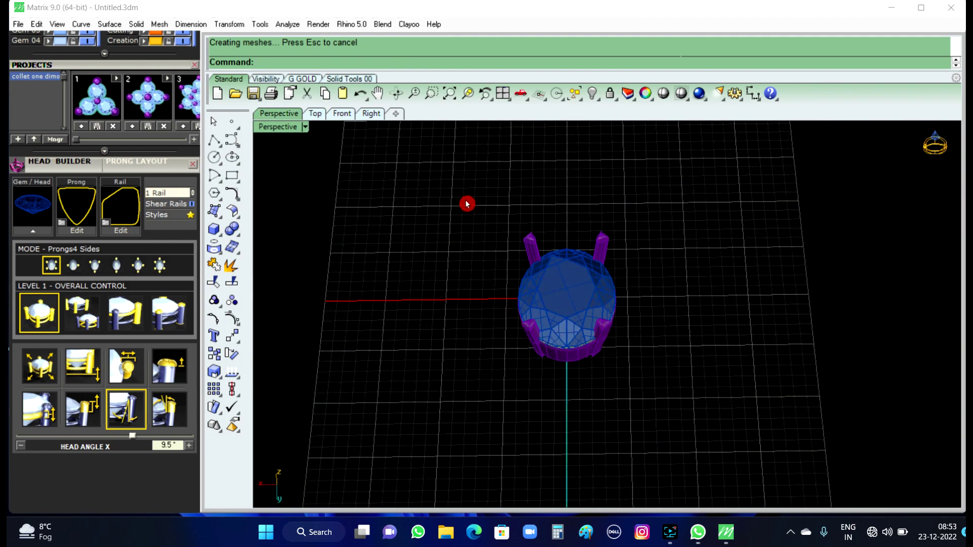
left_click_drag(463, 201, 678, 413)
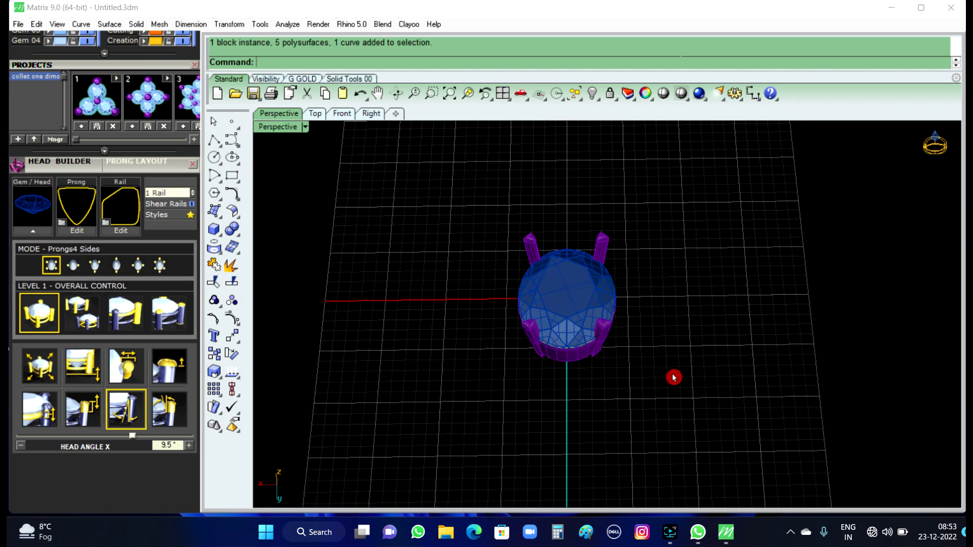
right_click_drag(673, 378, 608, 321)
scroll(575, 336, "up", 3)
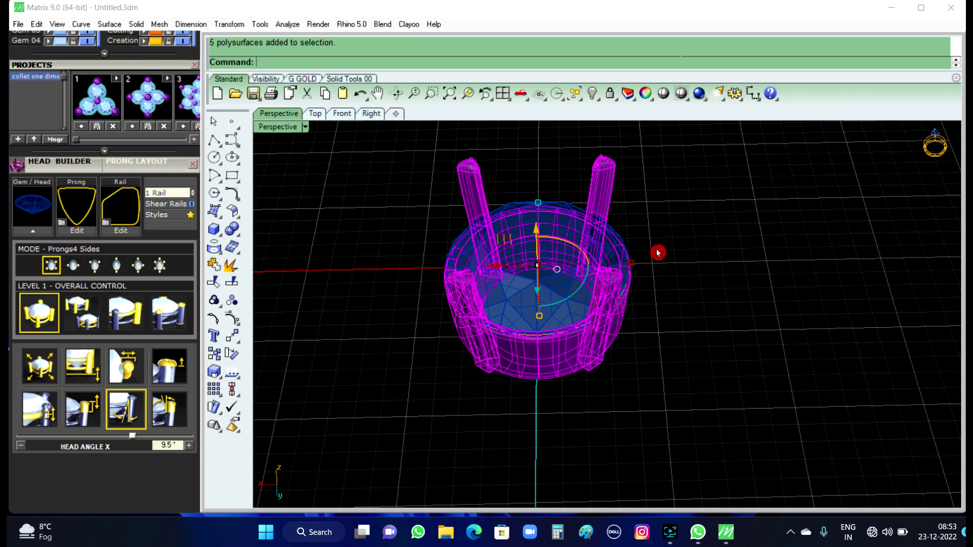
scroll(654, 253, "up", 2)
scroll(628, 253, "up", 2)
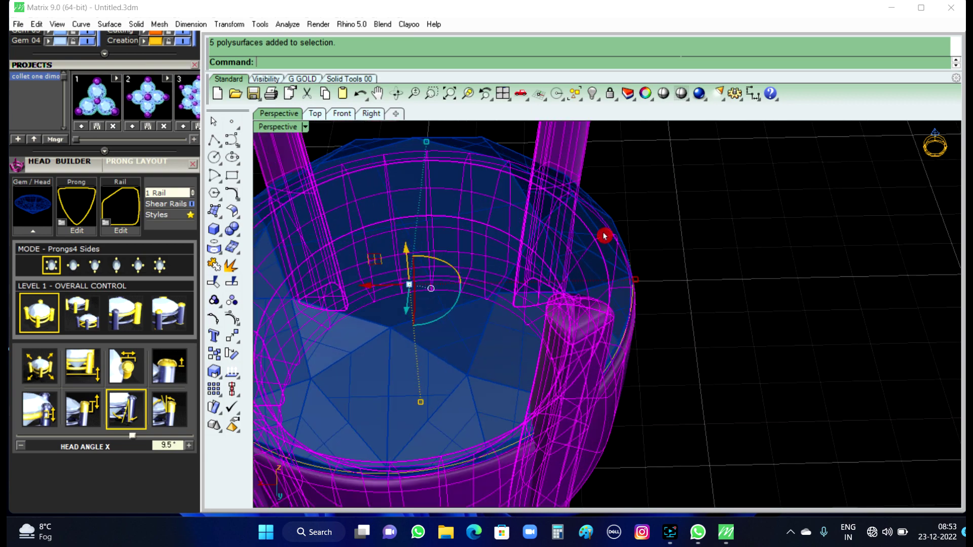
left_click(591, 239)
scroll(591, 237, "down", 5)
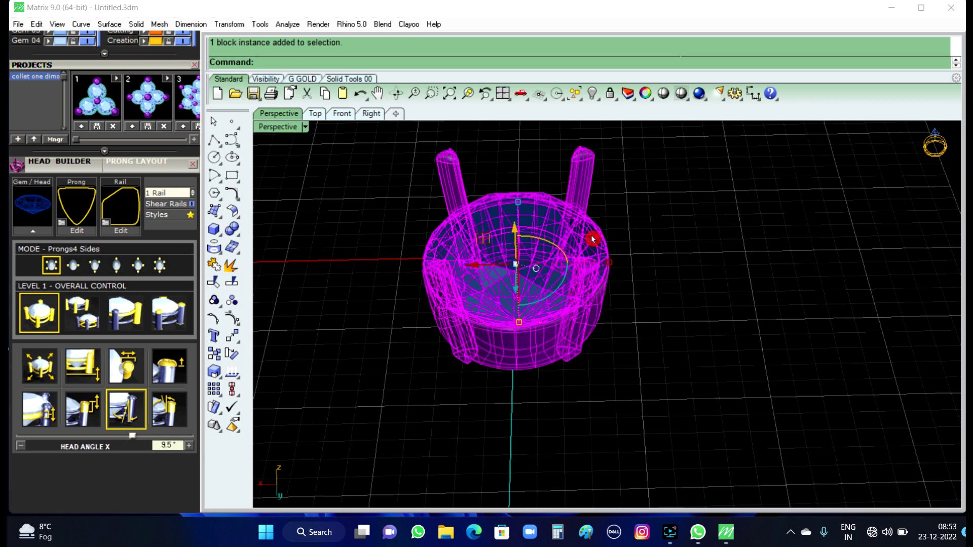
scroll(591, 237, "down", 2)
left_click(237, 321)
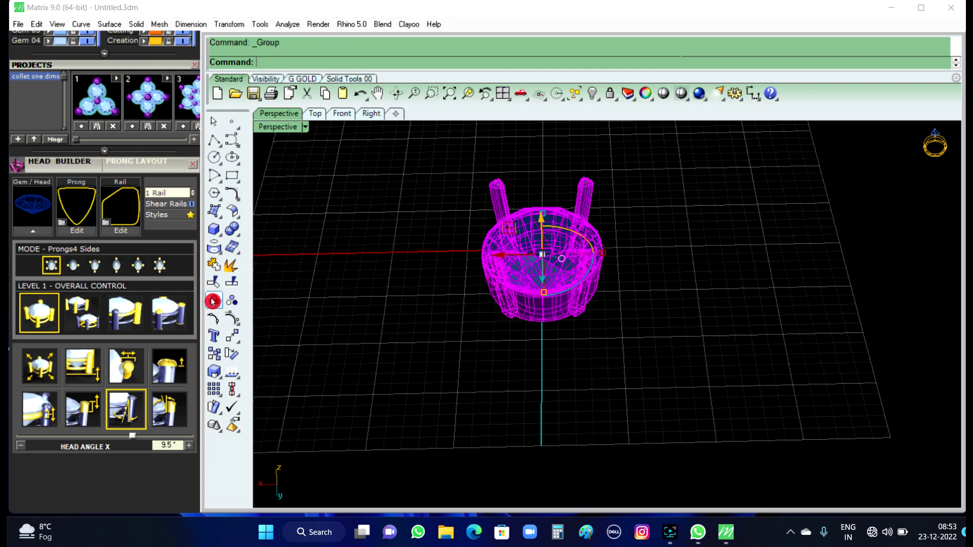
left_click(430, 323)
scroll(473, 363, "down", 3)
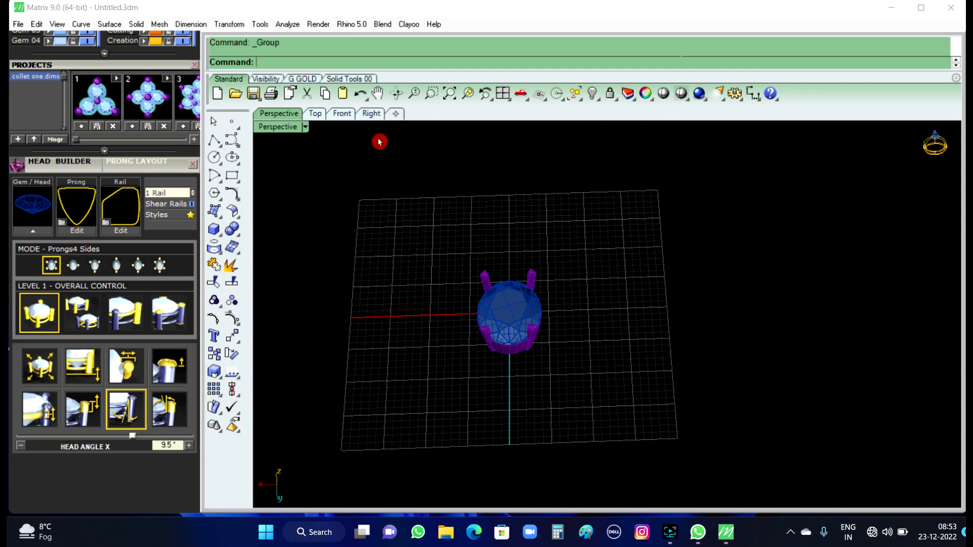
Step: In the Top view, move the grouped head 20 units along X
left_click(319, 115)
scroll(528, 286, "down", 2)
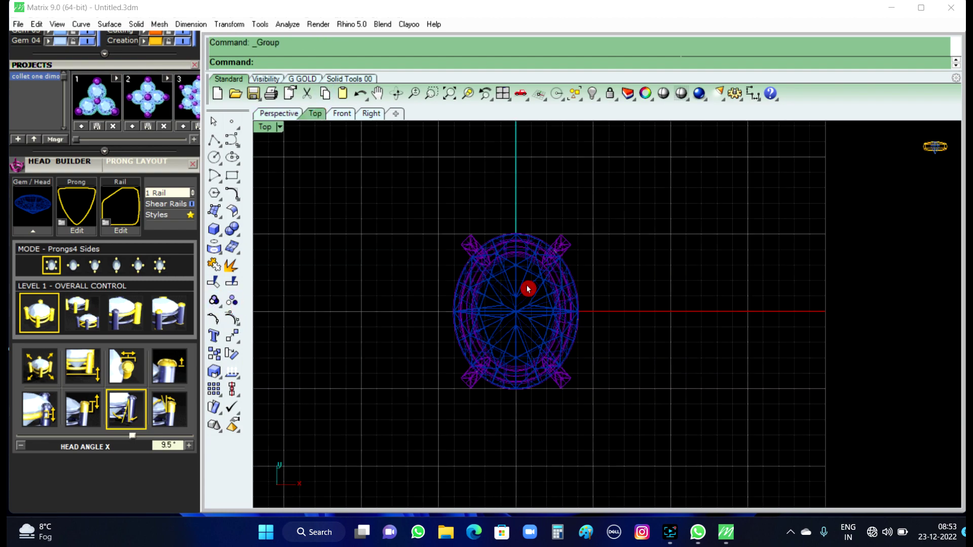
scroll(551, 315, "down", 2)
left_click_drag(409, 194, 613, 377)
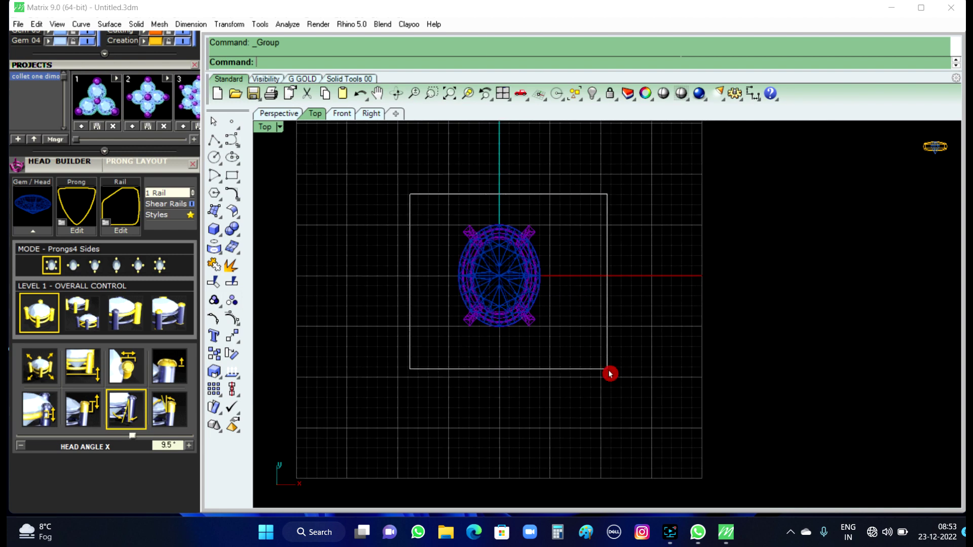
left_click(547, 278)
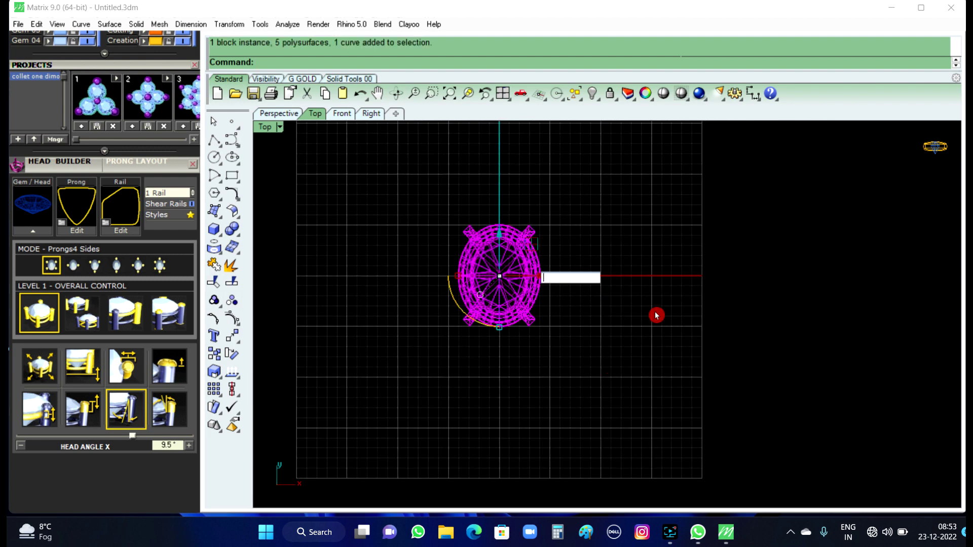
type("20")
key("Return")
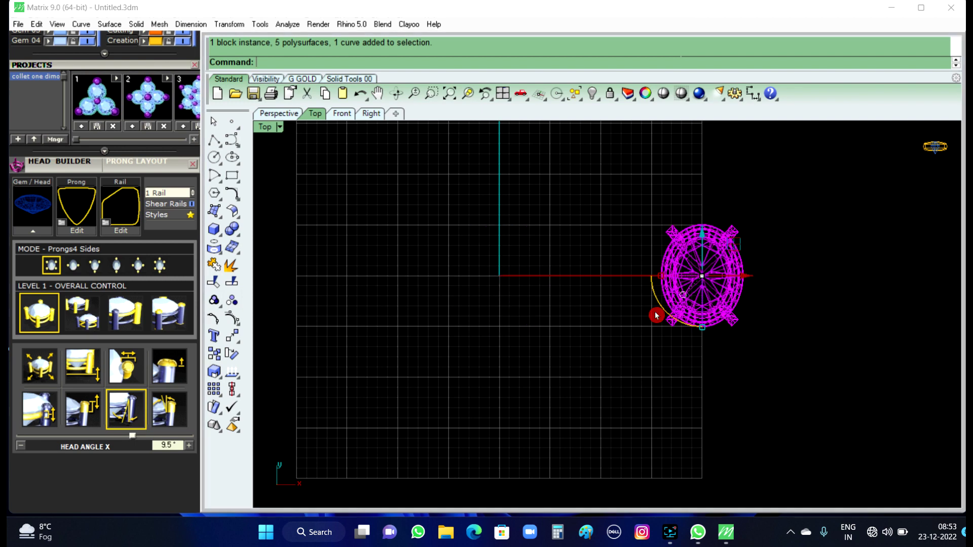
left_click(562, 217)
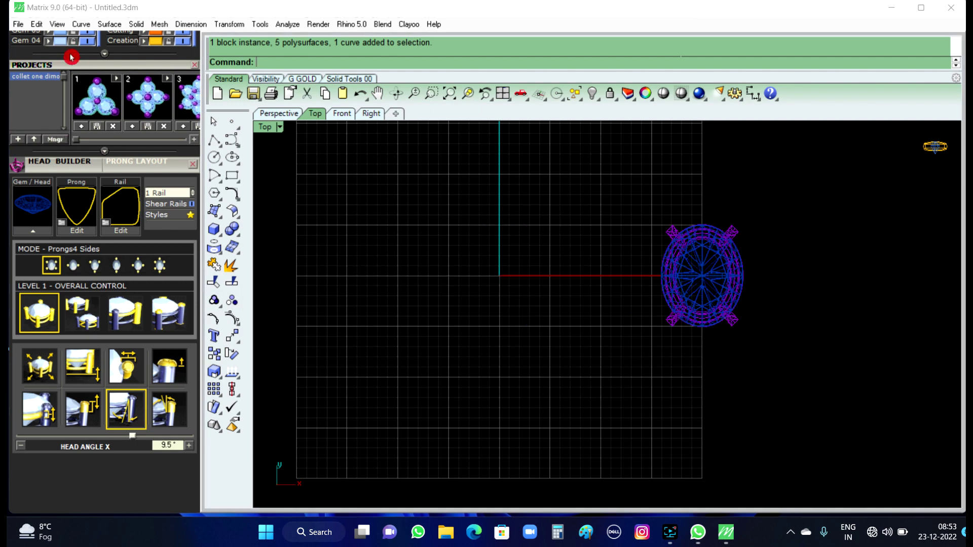
left_click_drag(73, 66, 87, 378)
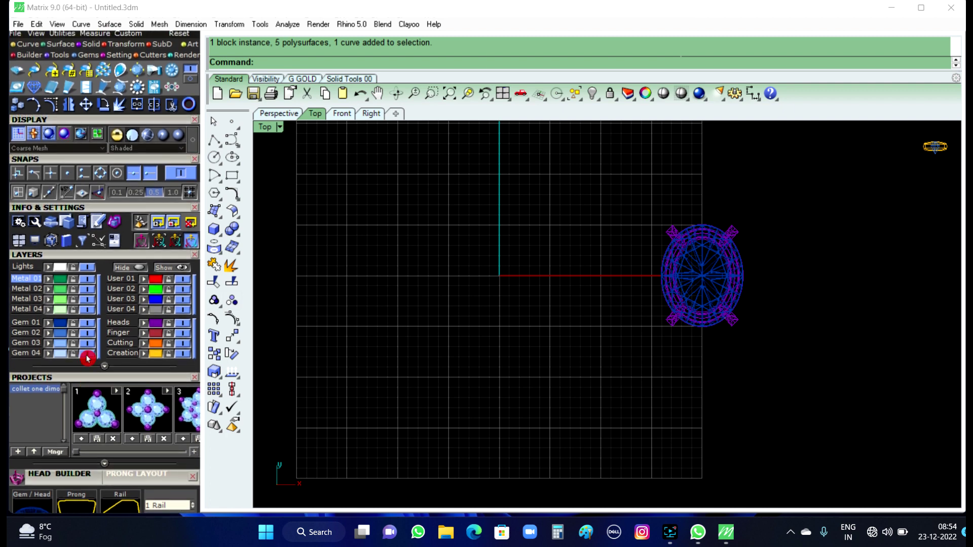
Step: In the Gem Loader, set the gem cut type to Diamond
left_click(16, 84)
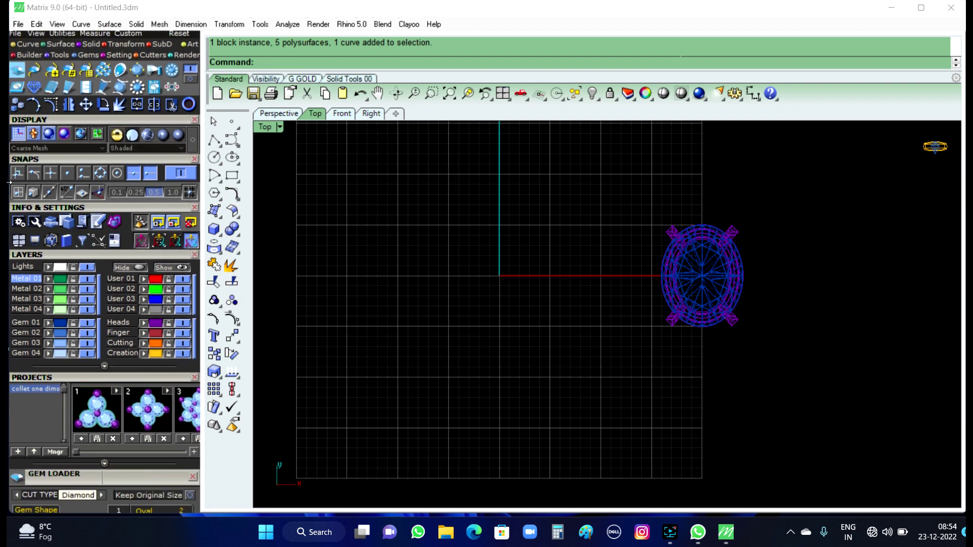
left_click_drag(147, 476, 147, 180)
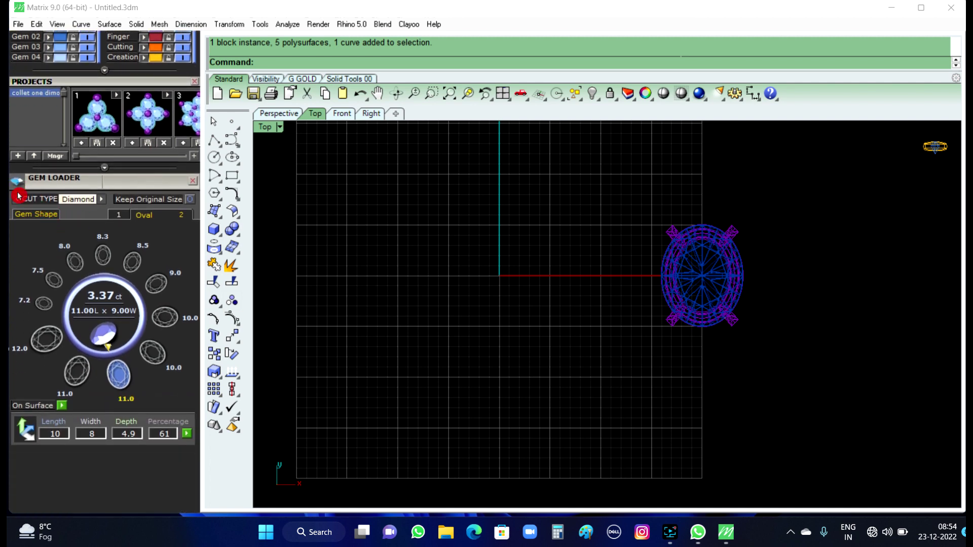
left_click(21, 199)
left_click(17, 201)
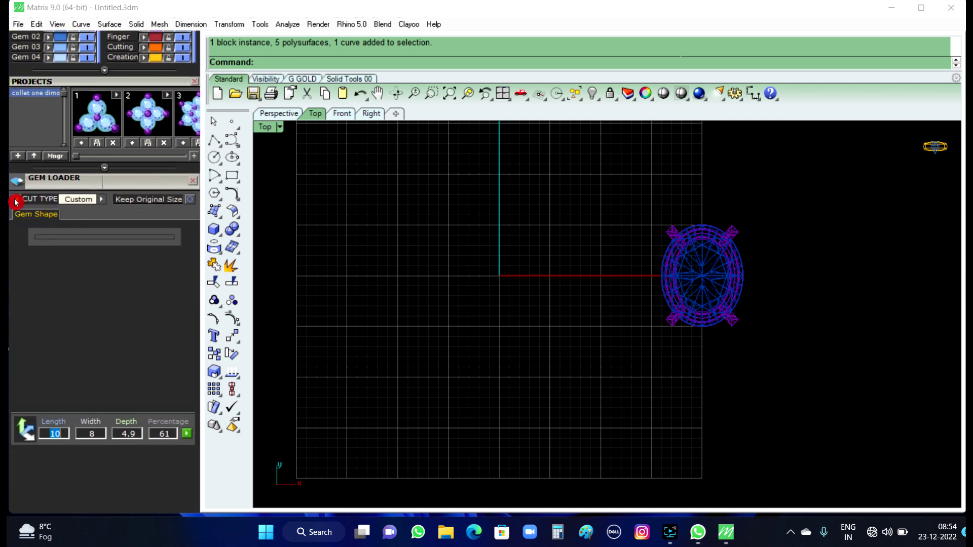
left_click(16, 202)
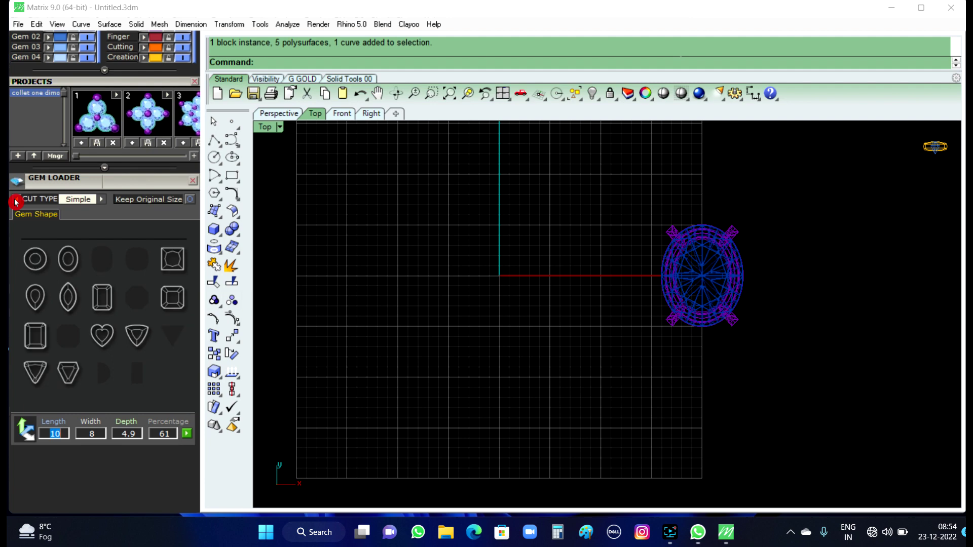
left_click(16, 202)
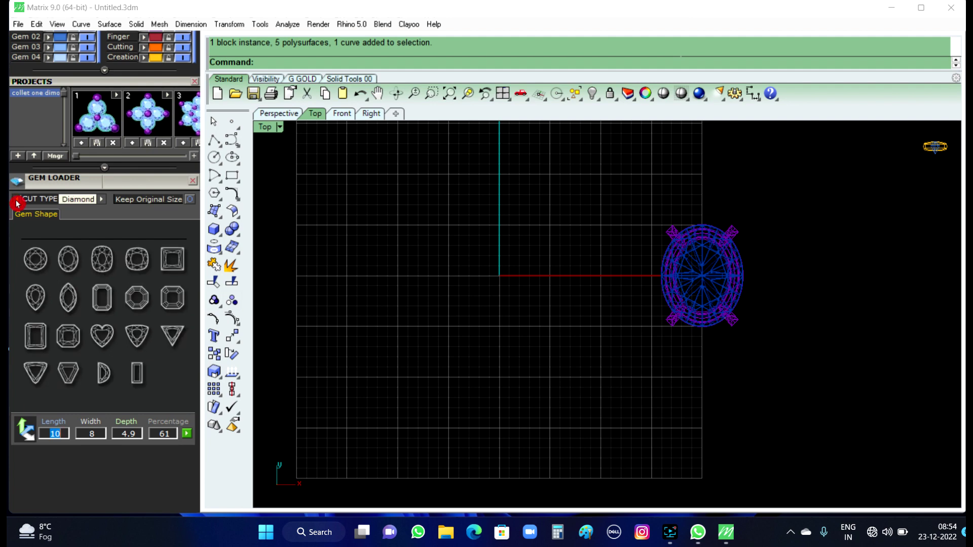
Step: Place a 2.0 mm round diamond at the origin and select it
left_click(35, 259)
left_click(143, 267)
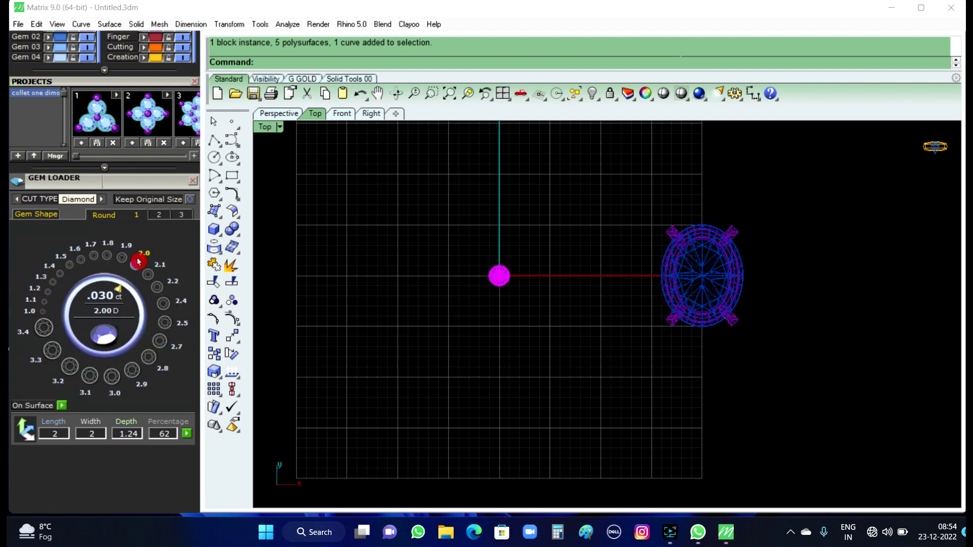
left_click(516, 276)
scroll(515, 275, "up", 5)
scroll(508, 284, "up", 3)
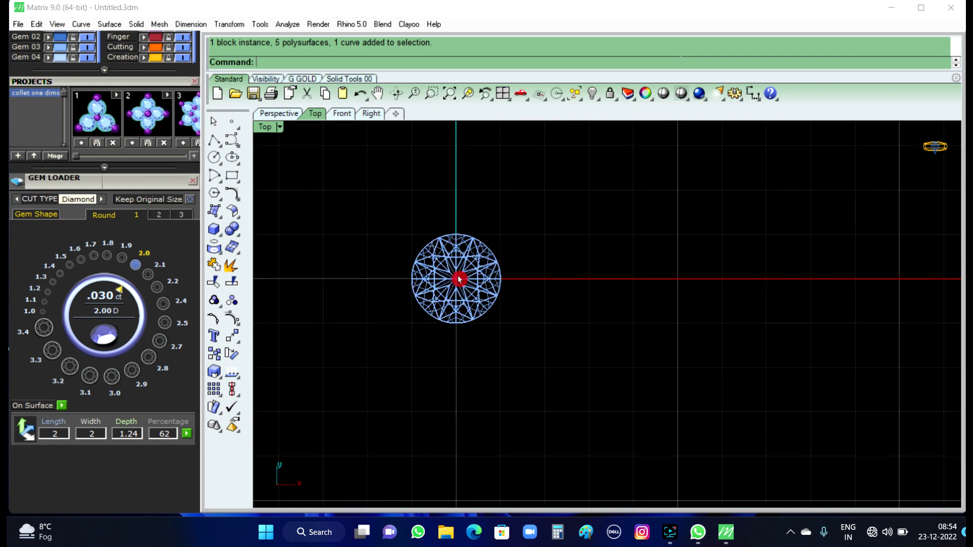
left_click(458, 279)
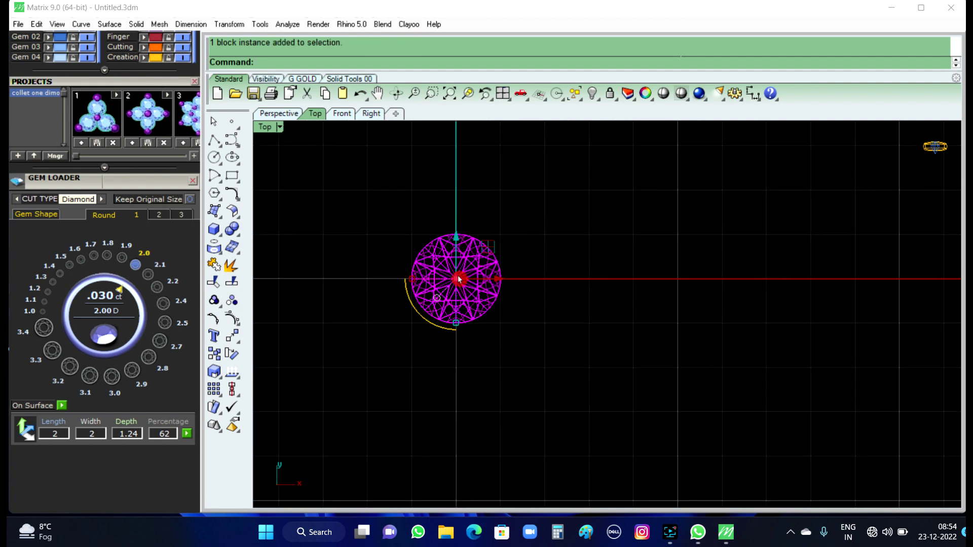
Step: Hide the round gem and offset its girdle circle outward by 0.1
key("F6")
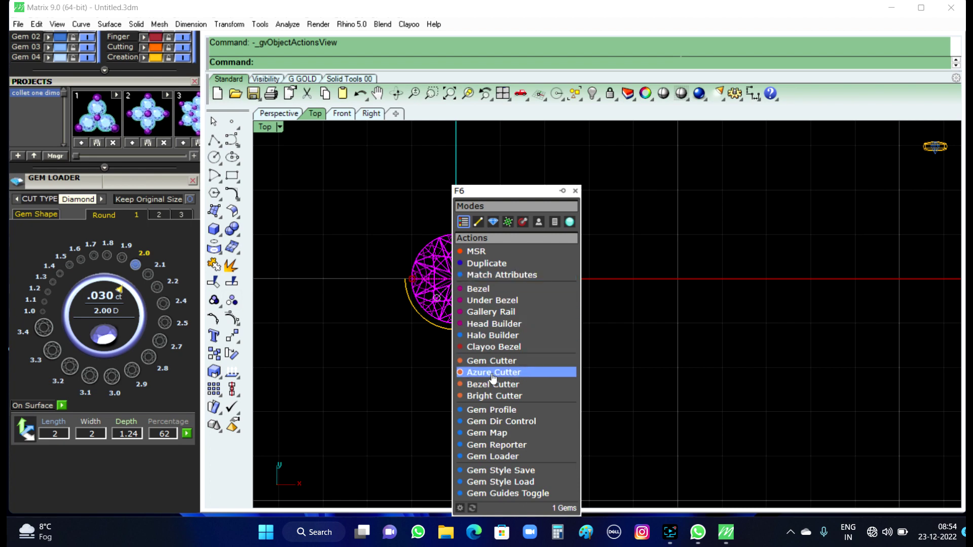
left_click(501, 410)
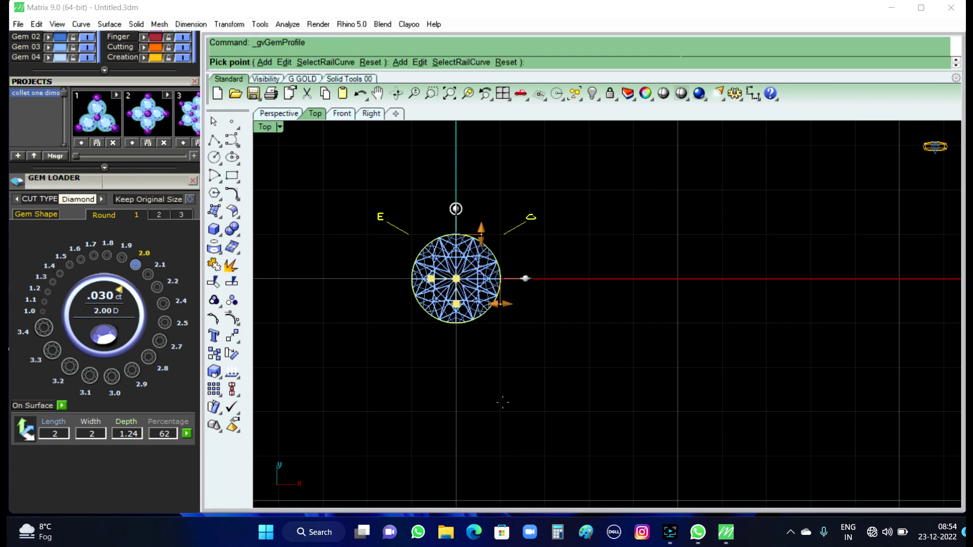
left_click(478, 305)
left_click(85, 50)
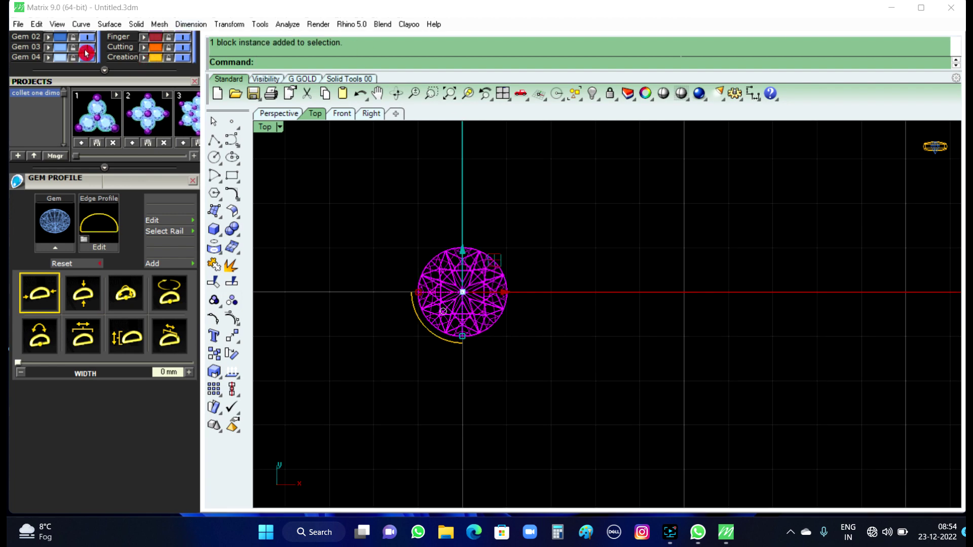
left_click(519, 302)
type("Off")
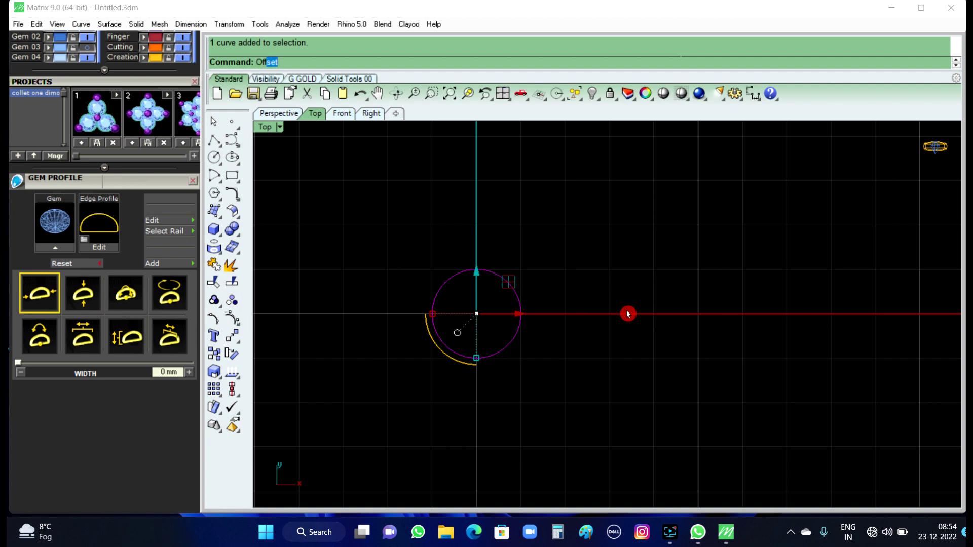
key("Return")
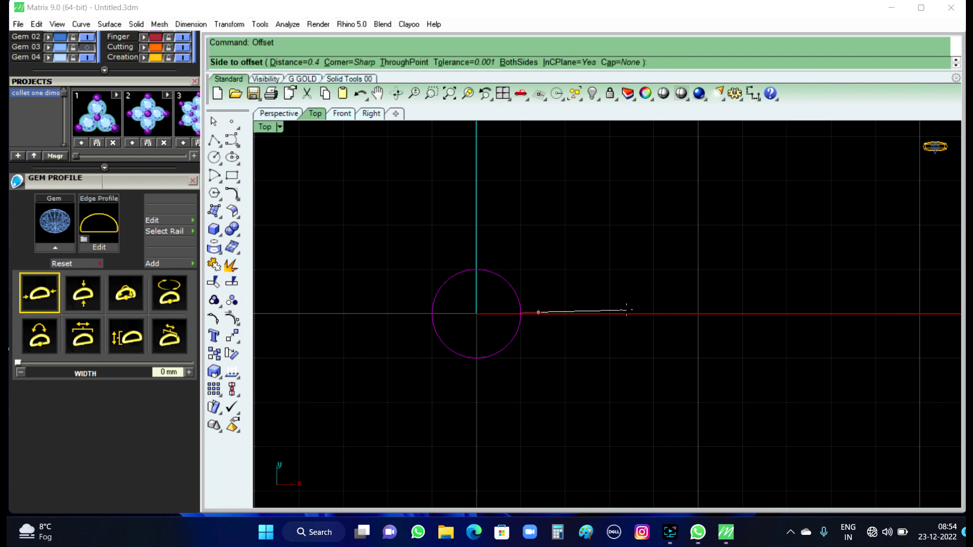
type(".1")
key("Return")
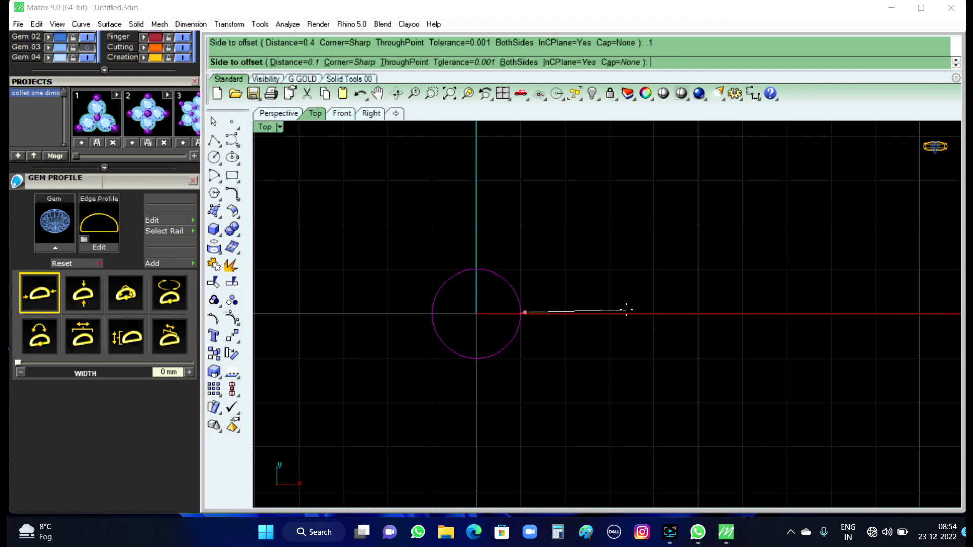
left_click(627, 310)
Step: Delete the original circle and offset the new circle inward by 0.4
scroll(552, 275, "up", 2)
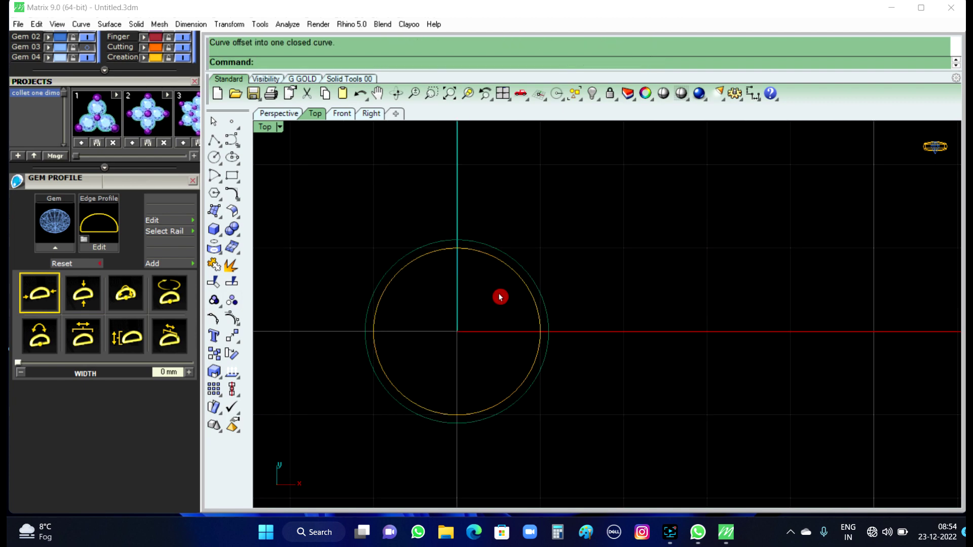
scroll(502, 297, "up", 1)
left_click(506, 261)
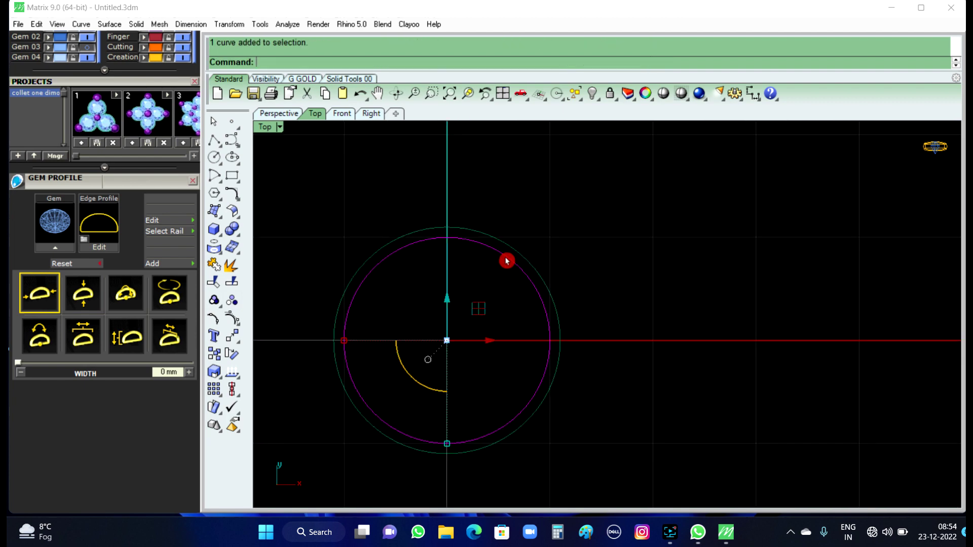
key("Delete")
left_click(537, 269)
type("Off")
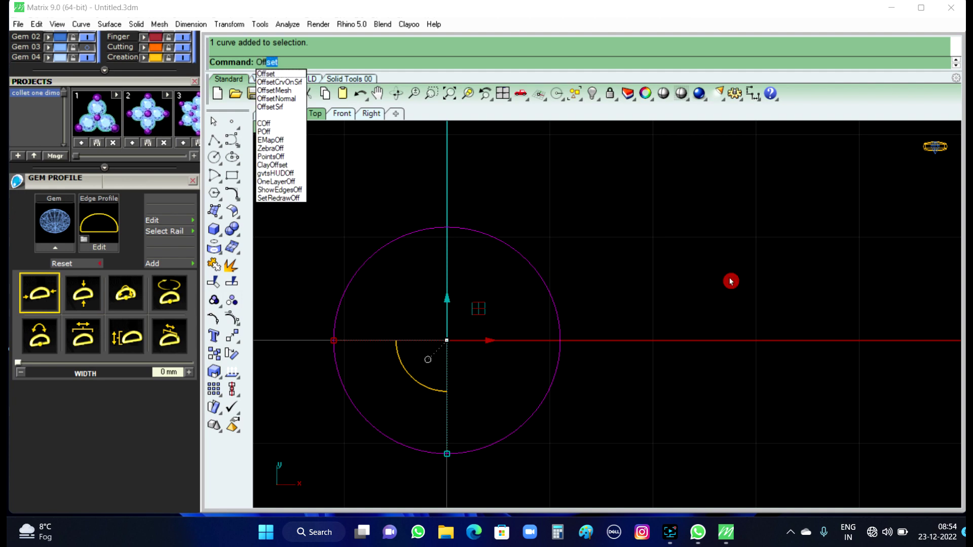
key("Return")
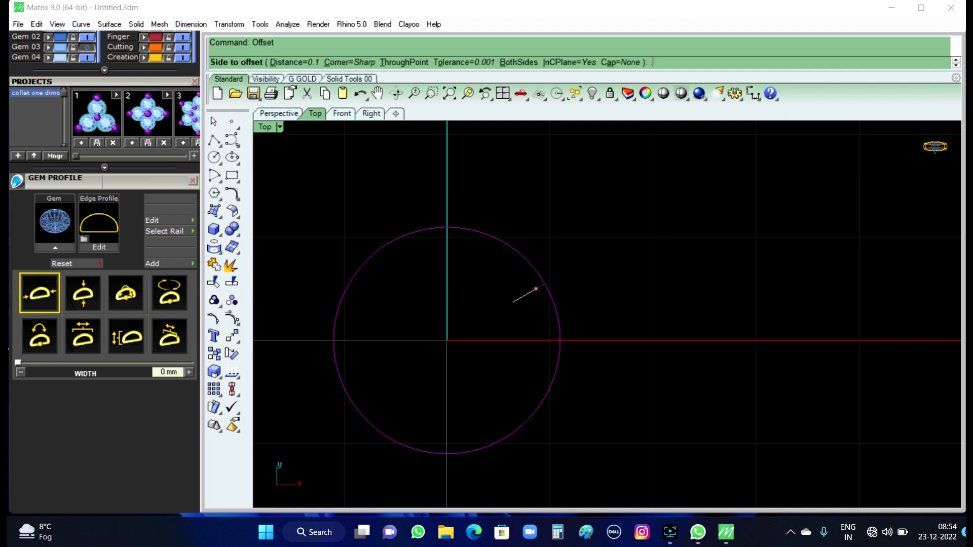
type("4")
key("Return")
left_click(510, 303)
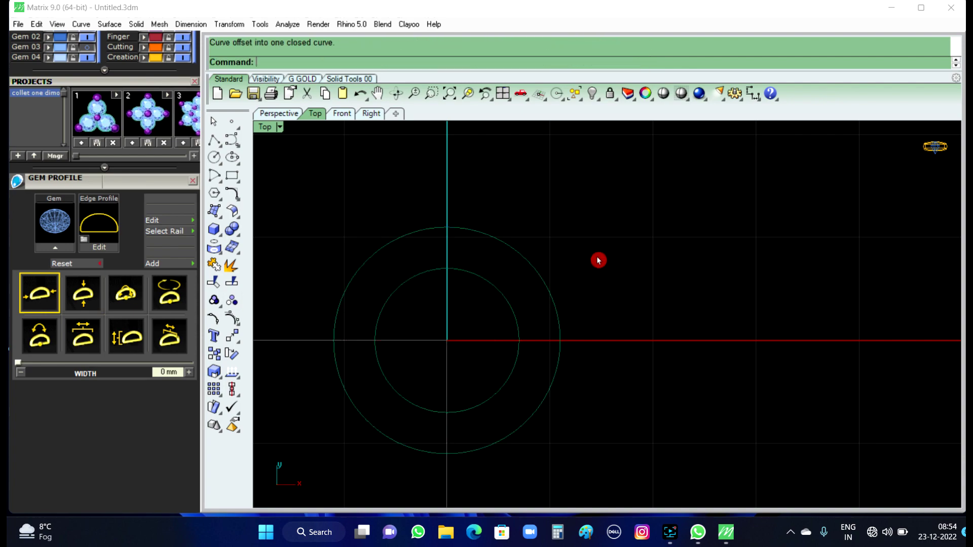
Step: In Perspective, extrude the two concentric circles straight by -1.5 into a solid hollow tube
left_click(273, 118)
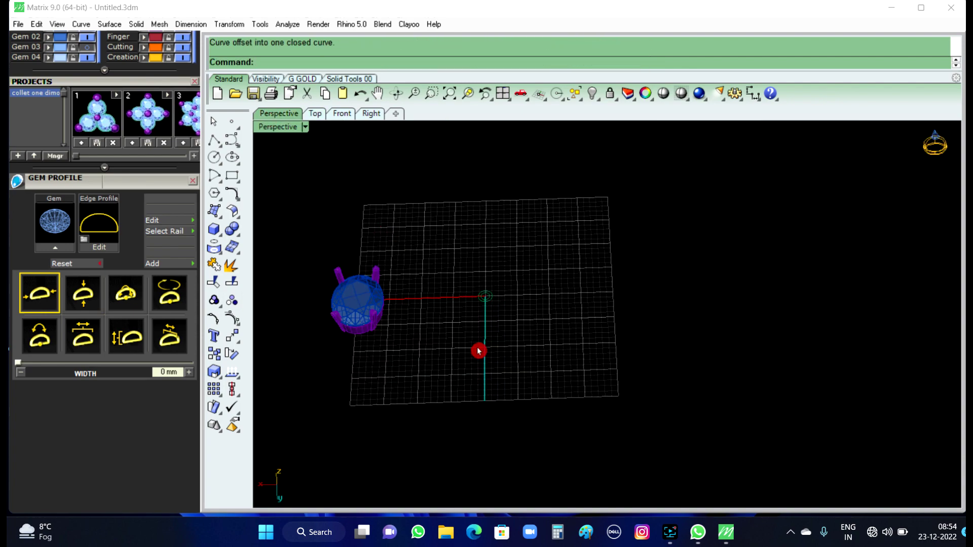
scroll(478, 349, "up", 5)
scroll(475, 232, "up", 3)
scroll(482, 231, "up", 3)
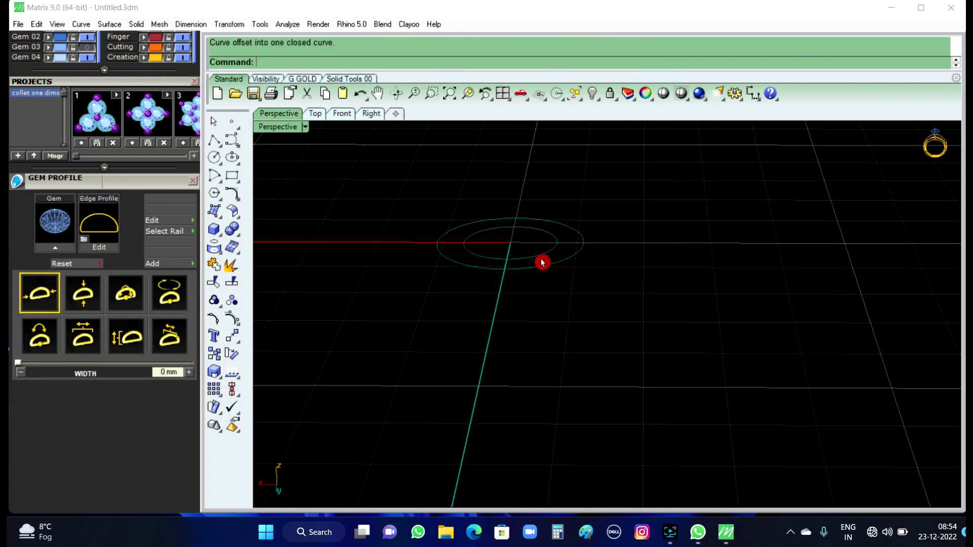
left_click(541, 256)
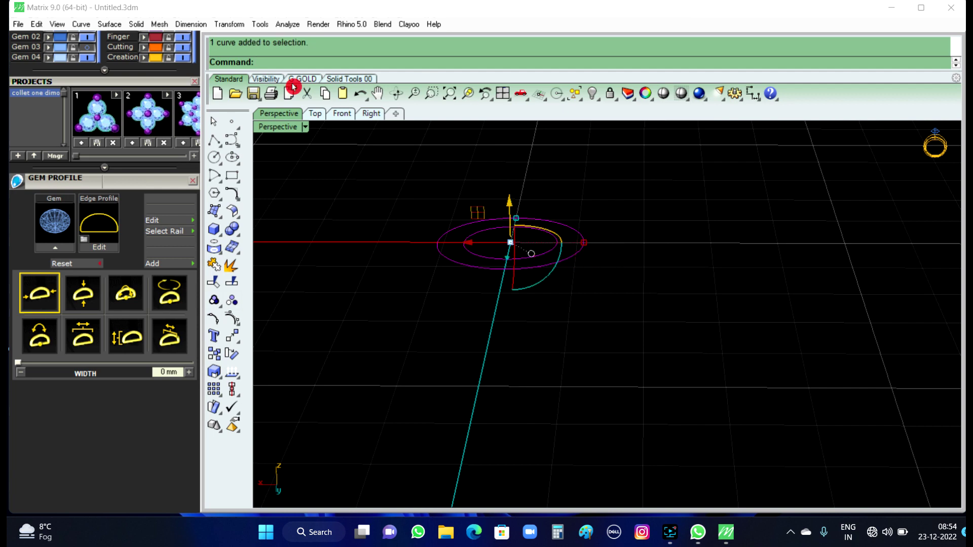
left_click(136, 24)
mouse_move(183, 308)
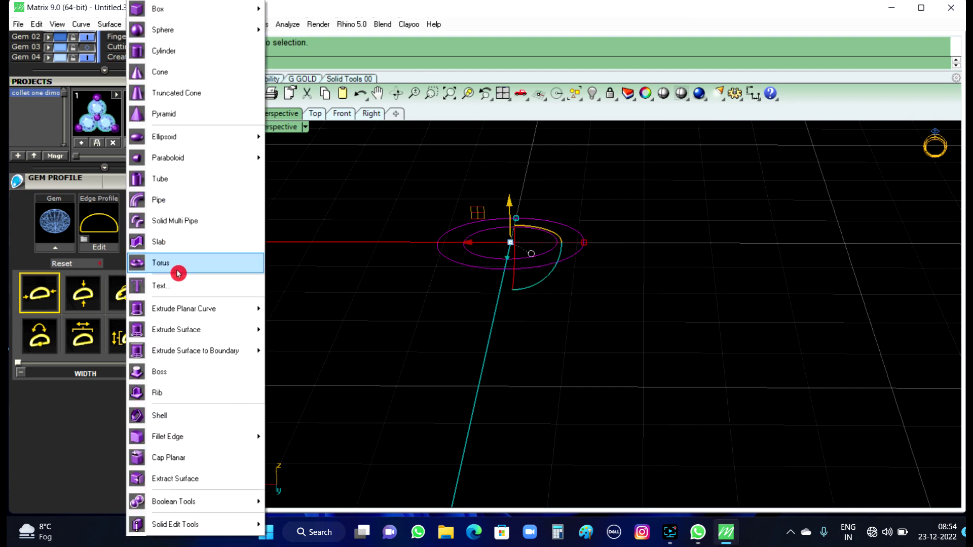
left_click(374, 310)
type("-1.5")
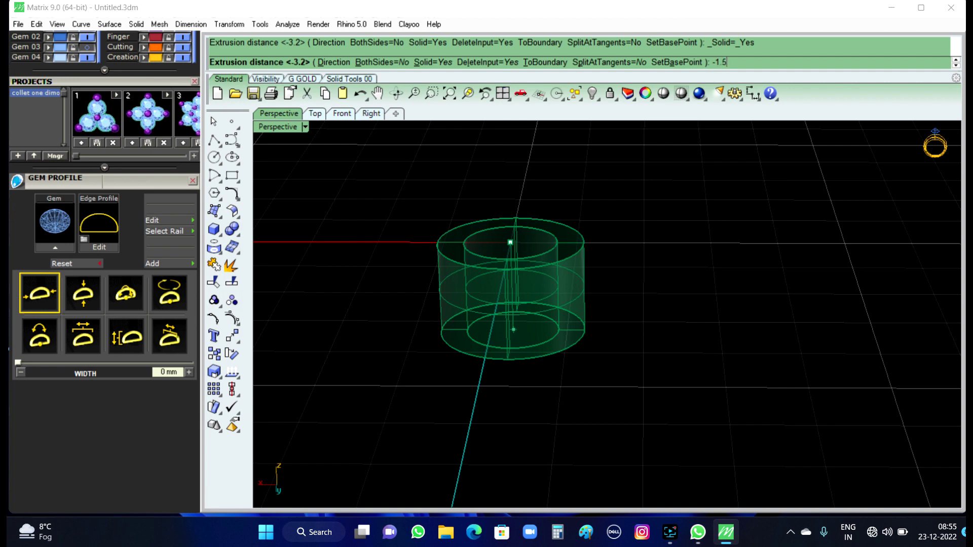
key("Return")
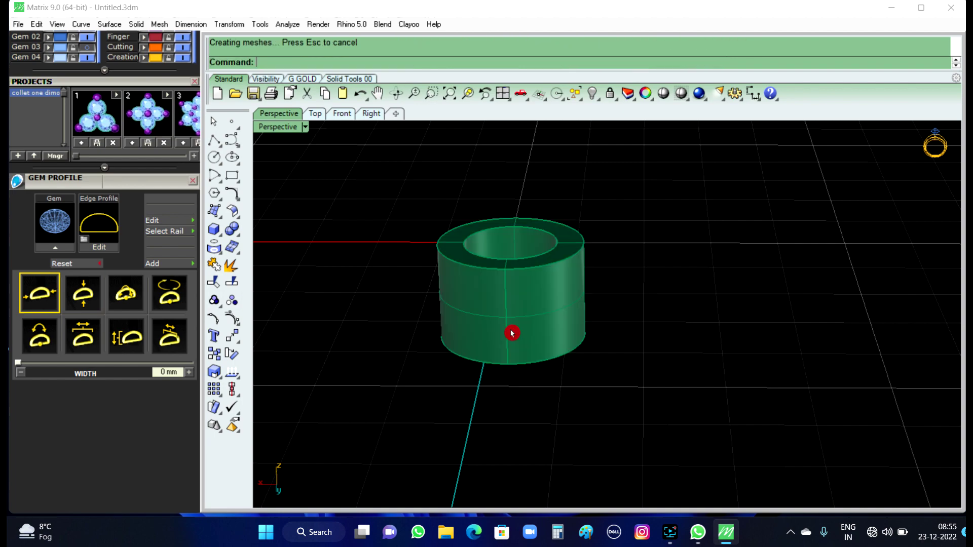
scroll(610, 199, "down", 3)
mouse_move(686, 229)
right_mouse_down()
mouse_move(623, 236)
mouse_move(591, 257)
mouse_move(676, 258)
right_mouse_up()
type("Cham")
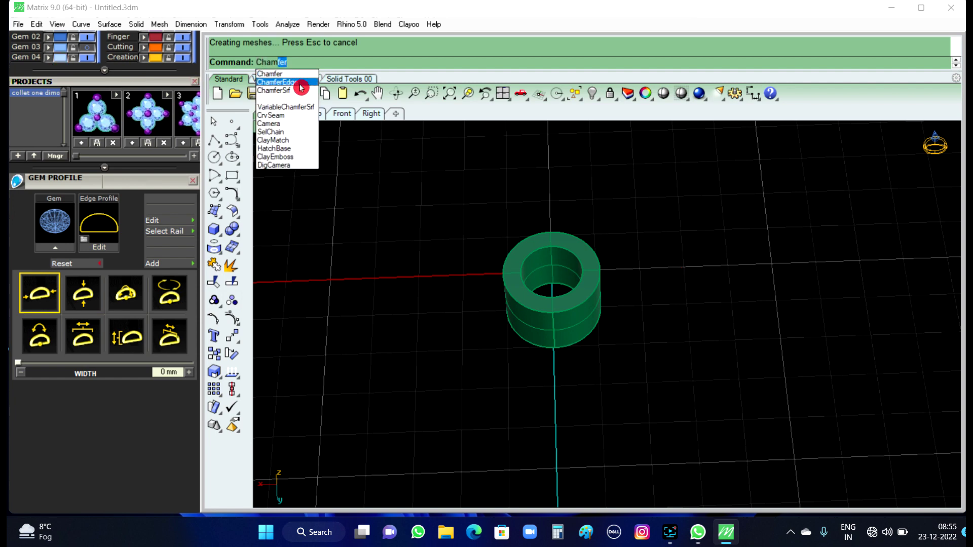
Step: Chamfer the tube's inner top edge with a 0.3 distance
left_click(283, 82)
type("3")
key("Return")
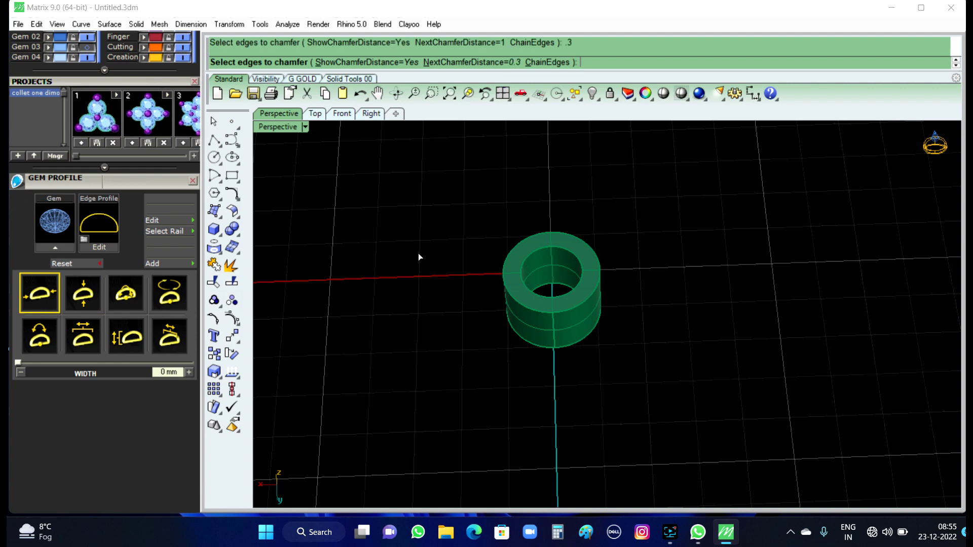
left_click(579, 291)
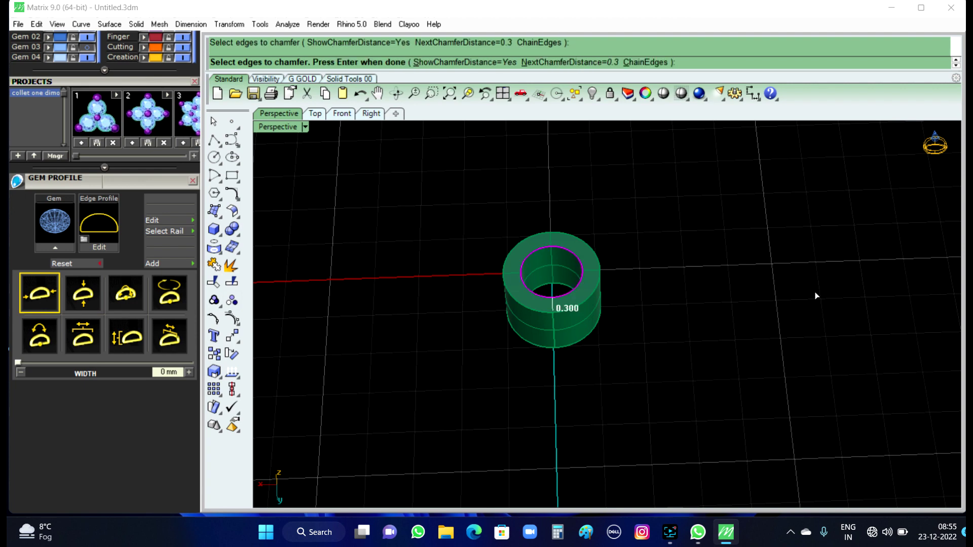
key("Return")
key("Return")
scroll(561, 242, "up", 5)
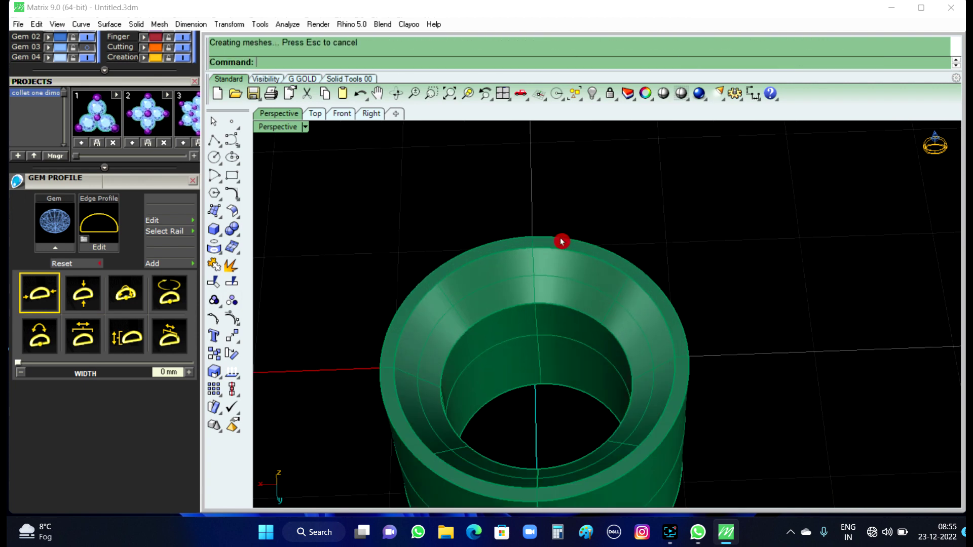
right_click_drag(561, 242, 552, 230)
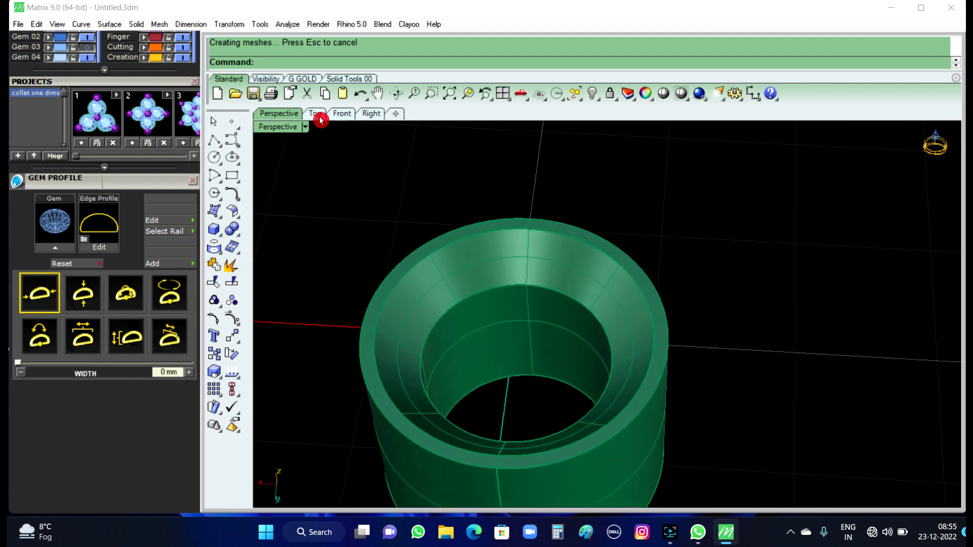
left_click(320, 116)
Step: In Top view, draw a 0.65-diameter circle centred on the outer circle's top quadrant
left_click(215, 159)
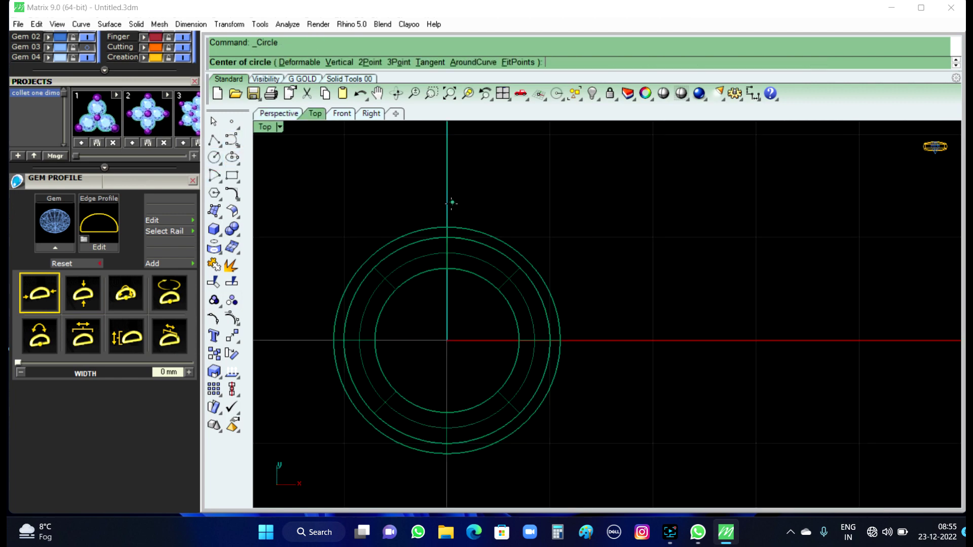
scroll(451, 203, "up", 3)
scroll(446, 218, "up", 3)
left_click(444, 225)
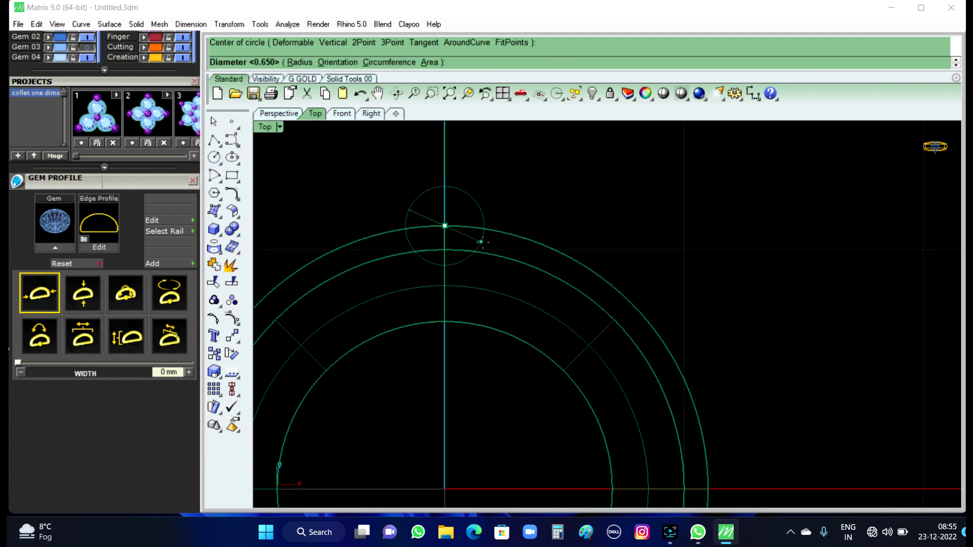
scroll(482, 242, "down", 3)
type(".65")
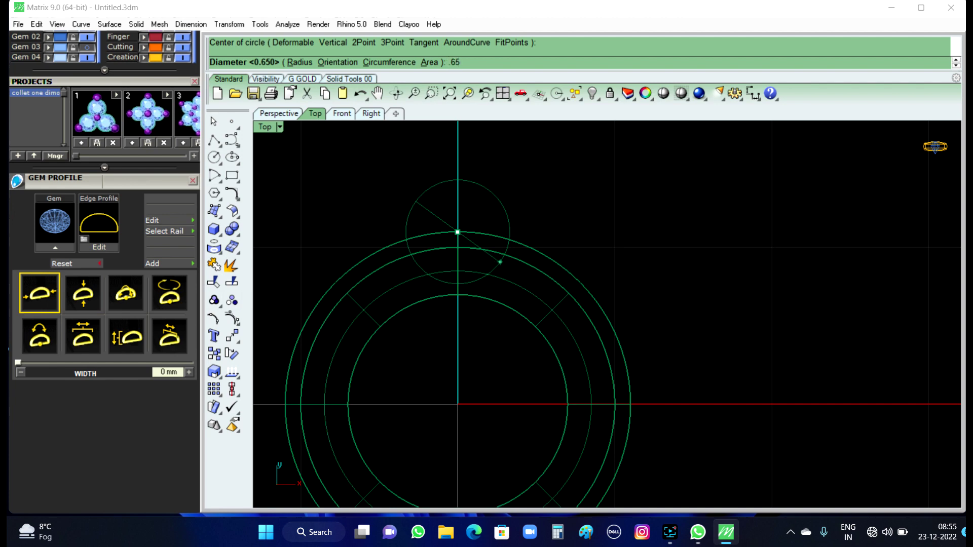
key("Return")
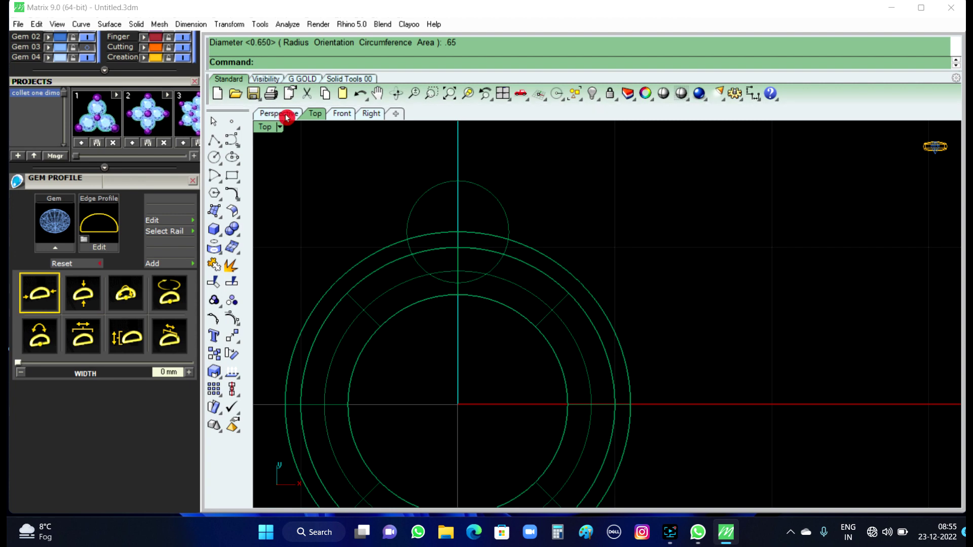
Step: Raise the small 0.65 circle 7 units vertically using the gumball in Front view
left_click(467, 186)
right_click_drag(577, 214, 576, 252)
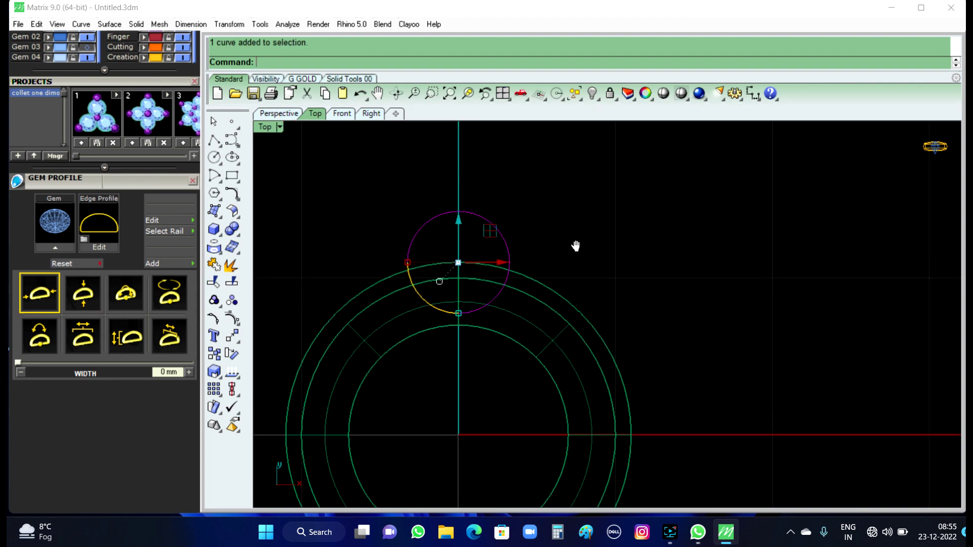
left_click(148, 122)
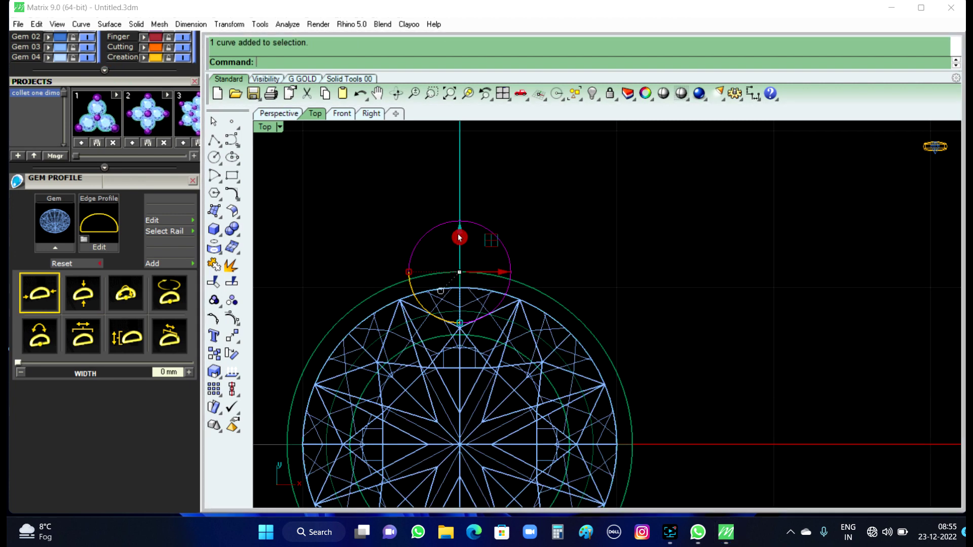
left_click_drag(459, 238, 461, 219)
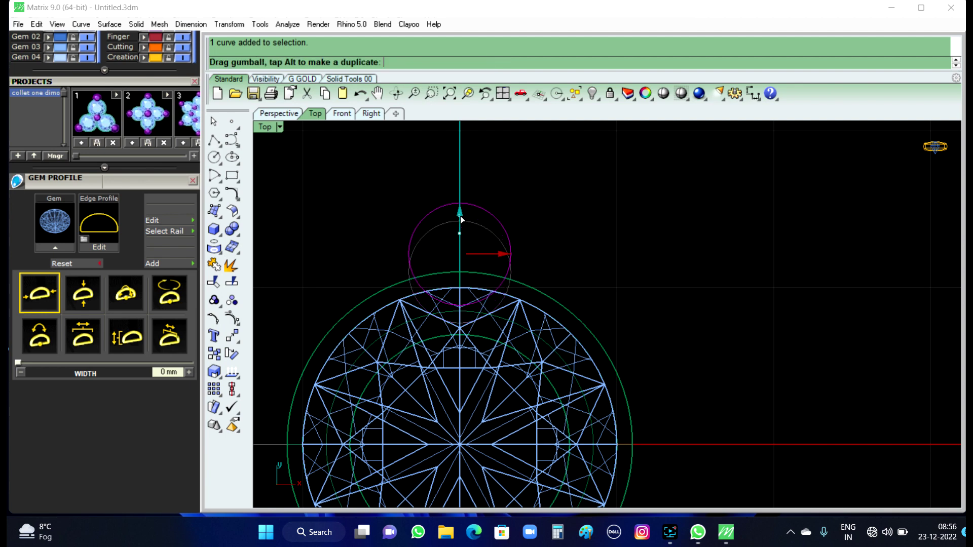
left_click_drag(461, 218, 502, 207)
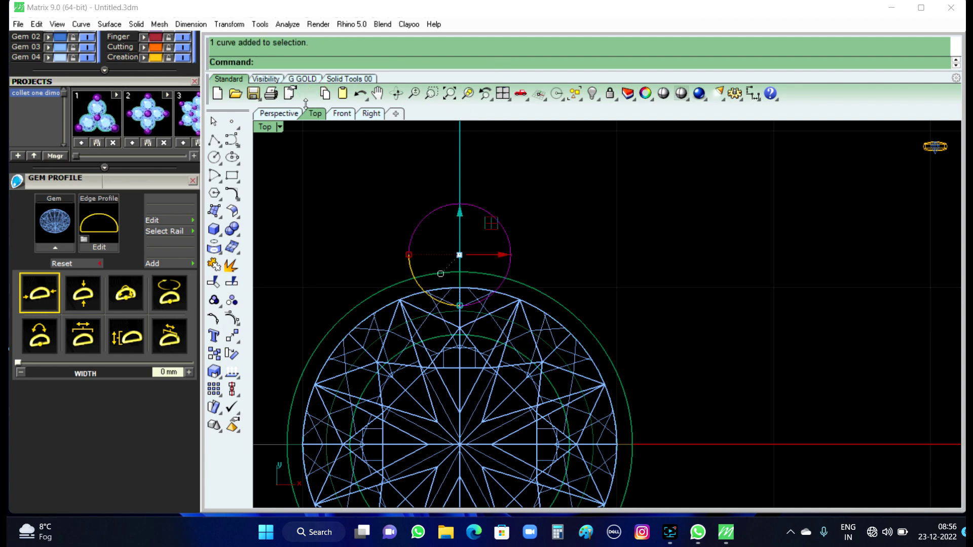
left_click(280, 117)
scroll(503, 230, "down", 3)
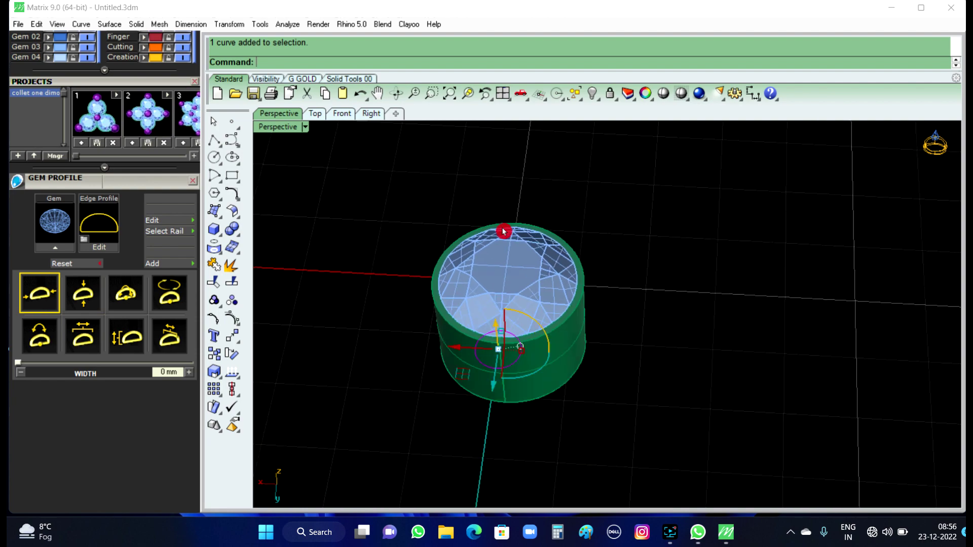
left_click(341, 114)
scroll(434, 235, "down", 2)
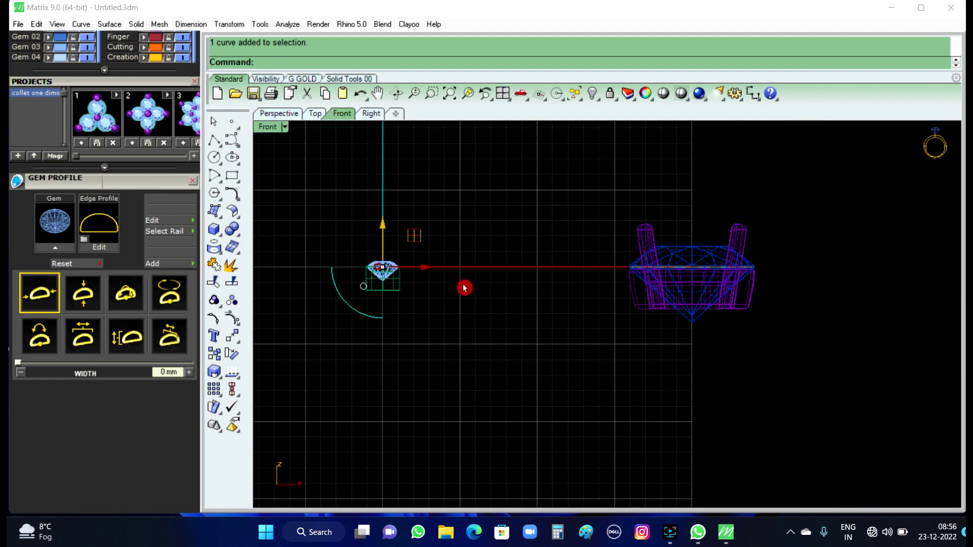
scroll(431, 285, "up", 3)
scroll(429, 285, "up", 2)
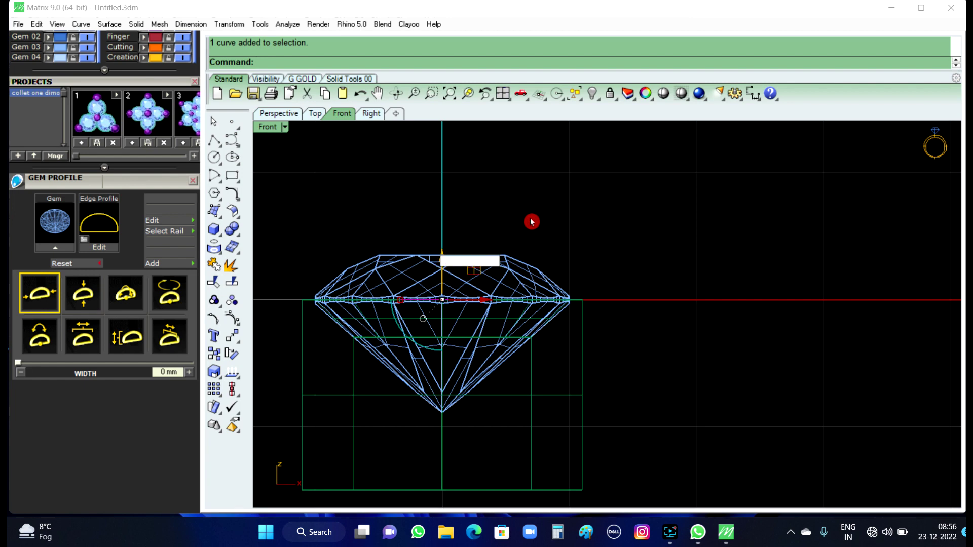
type("7")
key("Return")
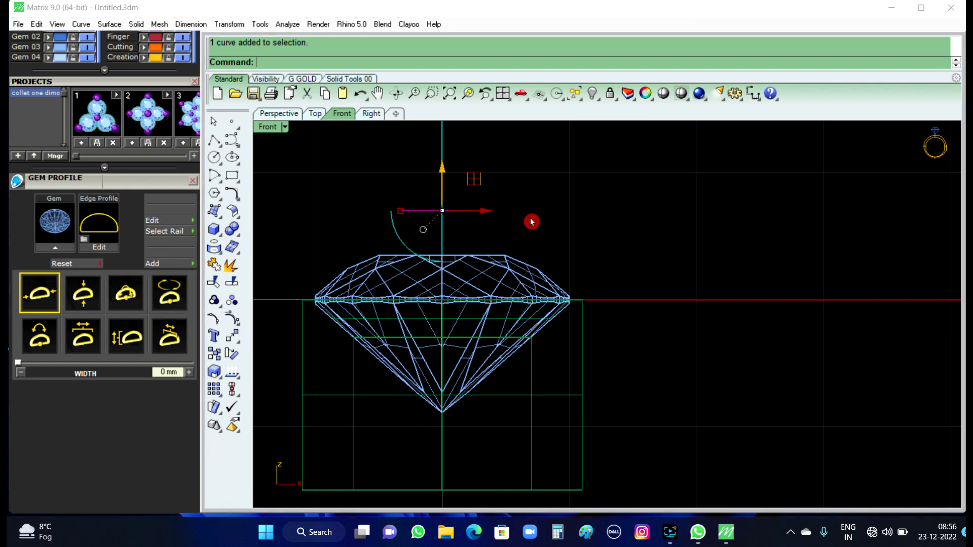
left_click(298, 112)
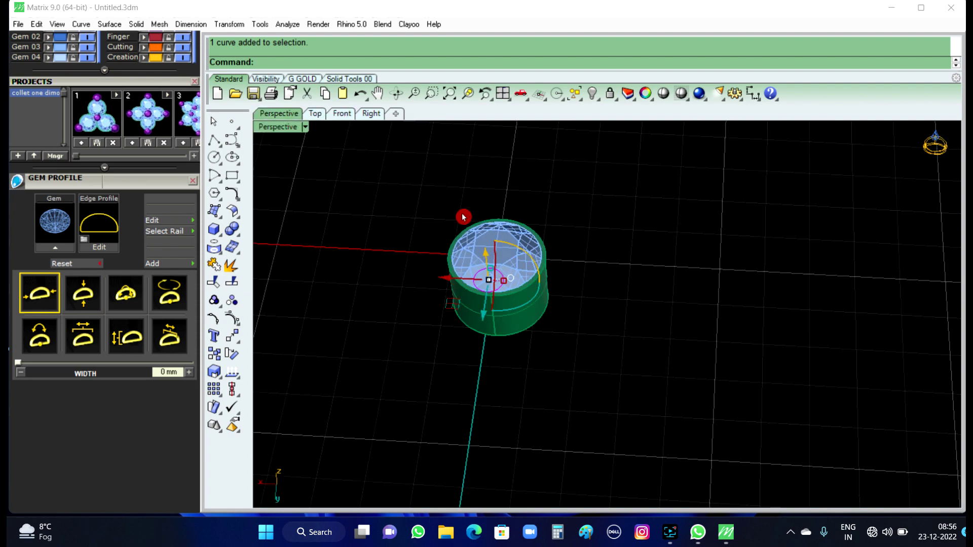
mouse_move(462, 217)
right_mouse_down()
mouse_move(645, 241)
mouse_move(688, 205)
right_mouse_up()
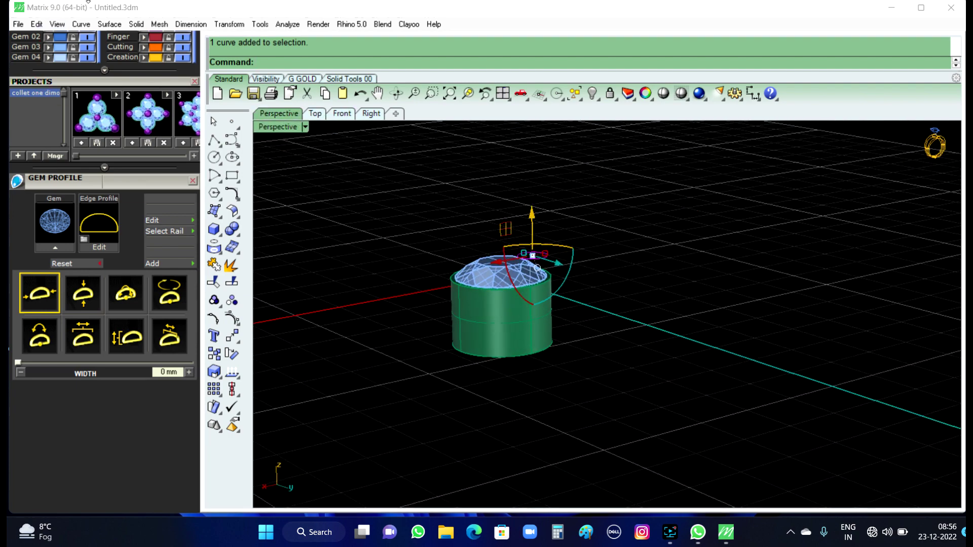
Step: Extrude the lifted circle straight down to the collet base as a solid post
left_click(136, 24)
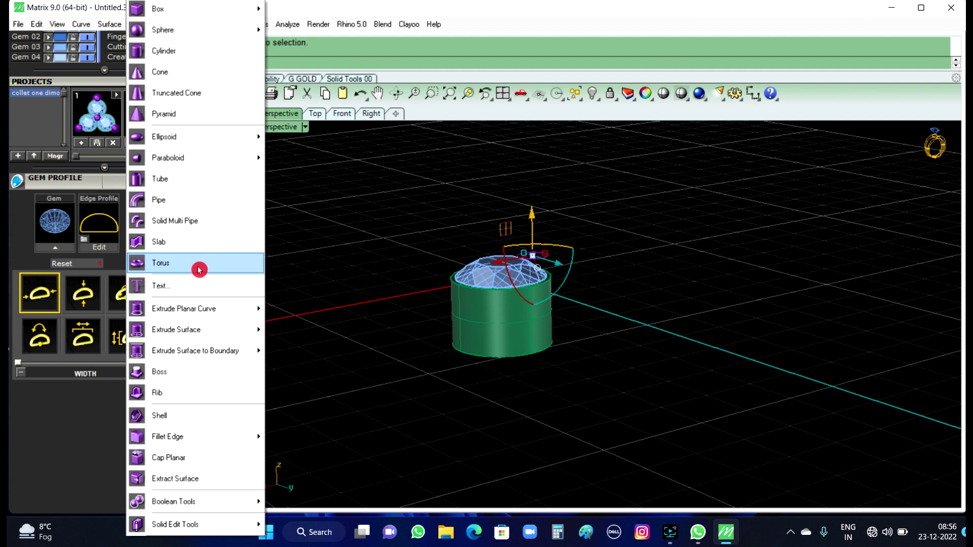
mouse_move(184, 308)
left_click(311, 311)
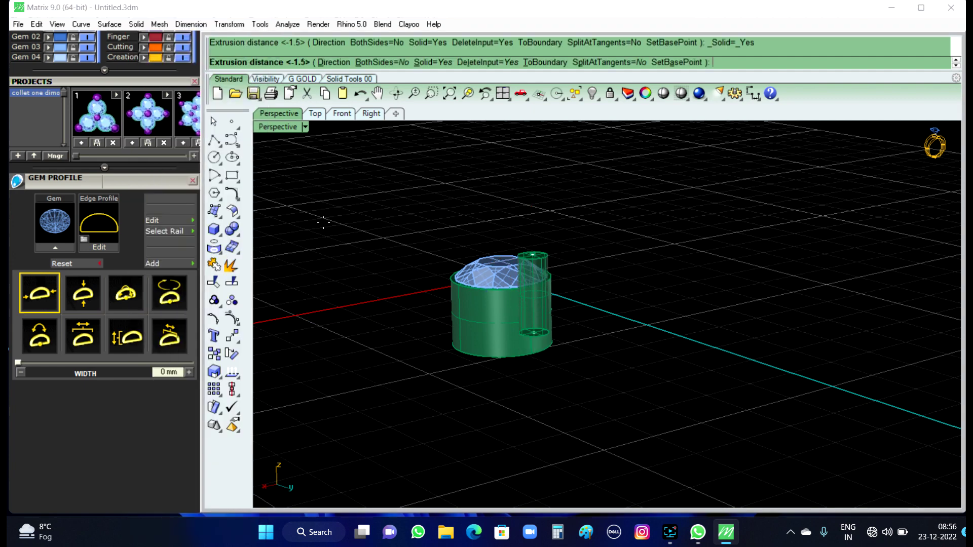
left_click(338, 114)
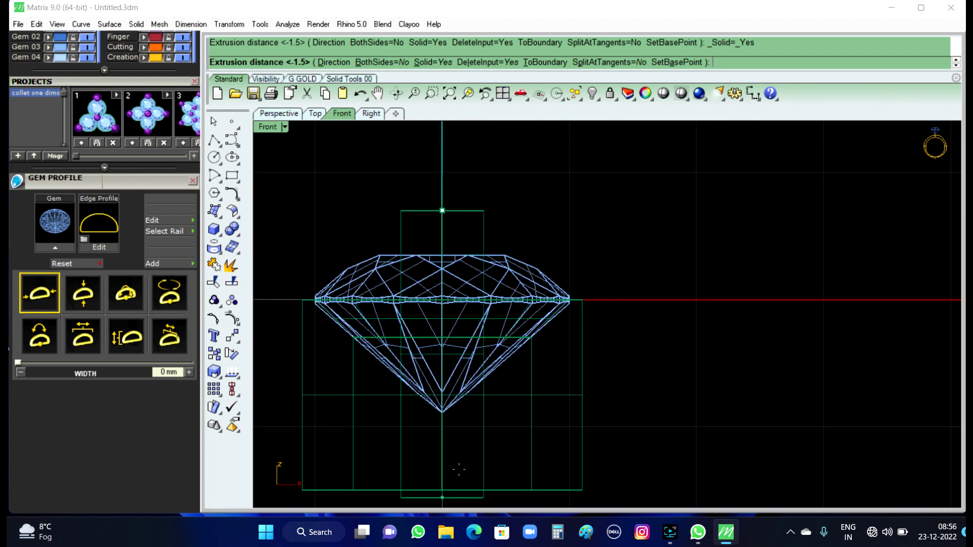
scroll(461, 405, "up", 6)
scroll(459, 436, "up", 2)
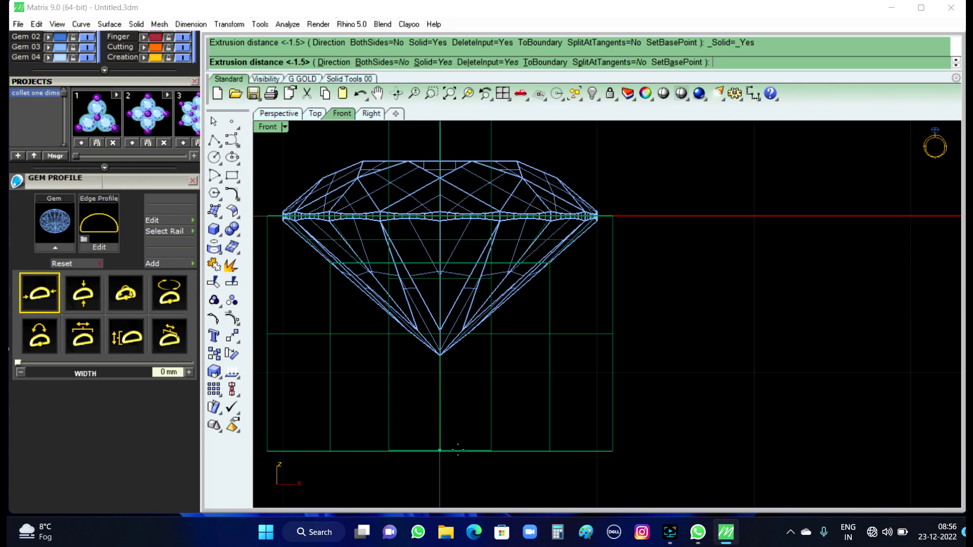
left_click(458, 449)
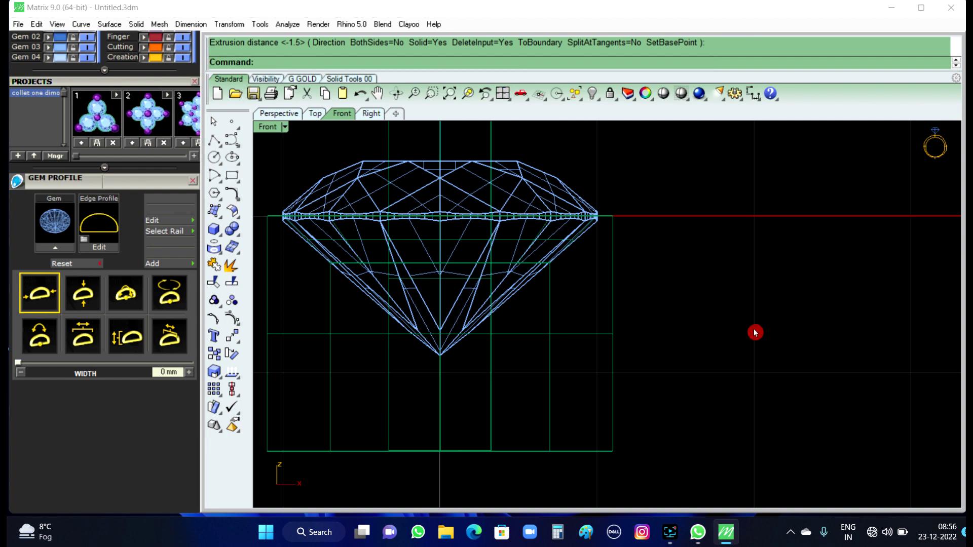
left_click(289, 119)
Step: Fillet the post's top edge with a 0.3 radius to form a domed prong tip
mouse_move(308, 150)
right_mouse_down()
mouse_move(471, 261)
mouse_move(504, 326)
mouse_move(505, 210)
mouse_move(513, 217)
mouse_move(466, 295)
mouse_move(614, 286)
mouse_move(582, 241)
mouse_move(413, 276)
right_mouse_up()
scroll(413, 276, "up", 3)
type("F")
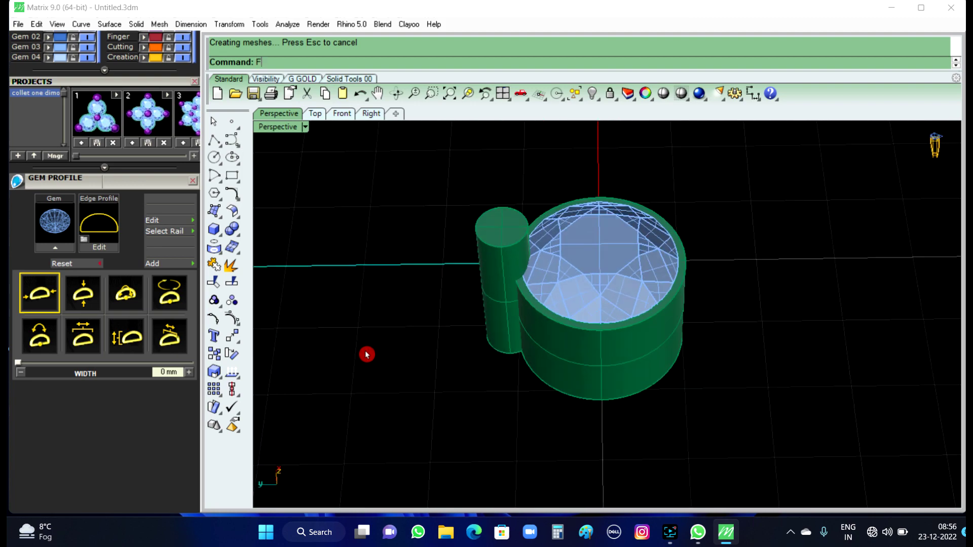
type("ill")
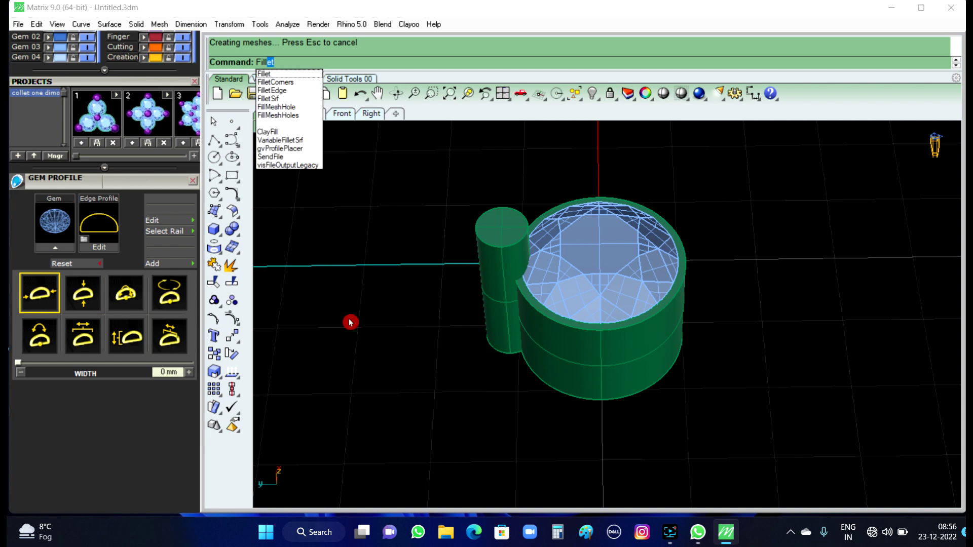
type("et")
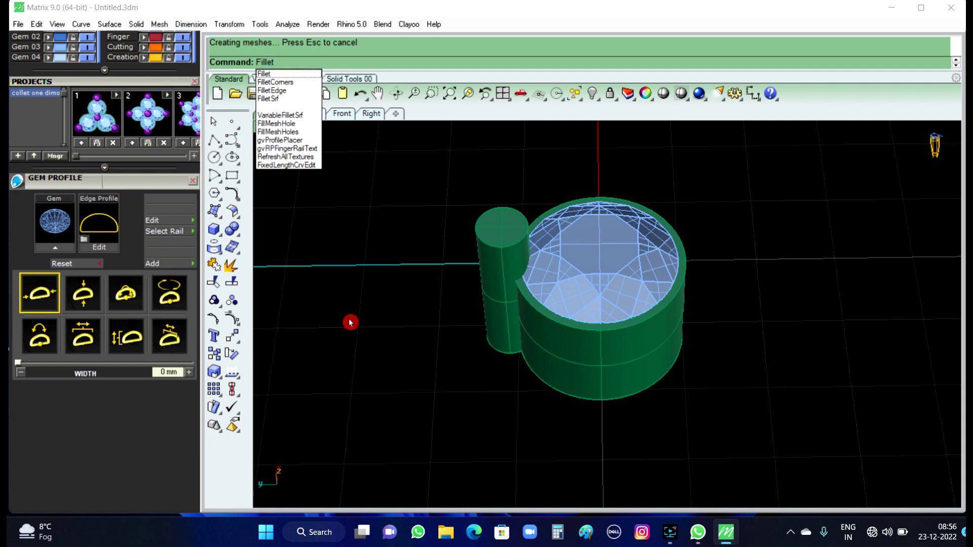
type("Edge")
right_click(350, 323)
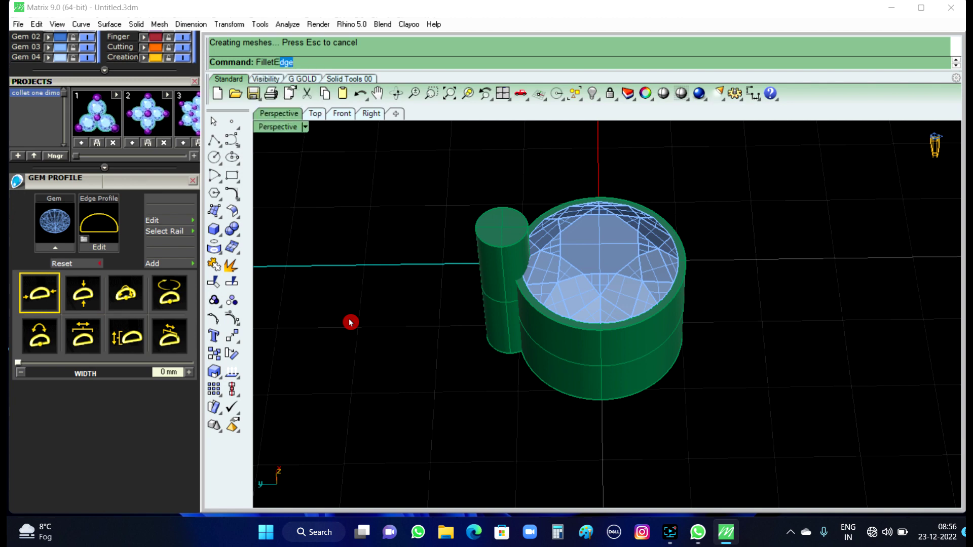
type(".3")
key("Return")
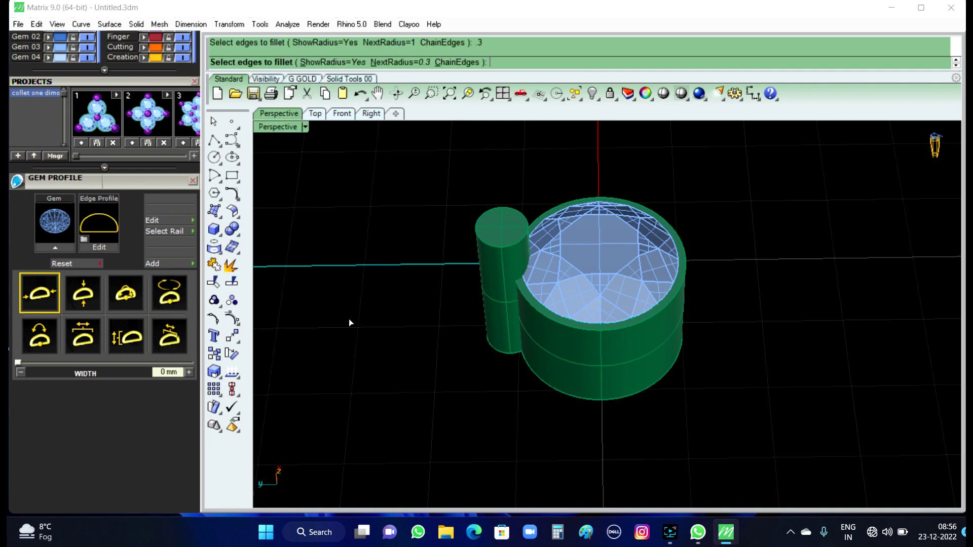
right_click(400, 280)
right_click_drag(401, 282, 367, 147)
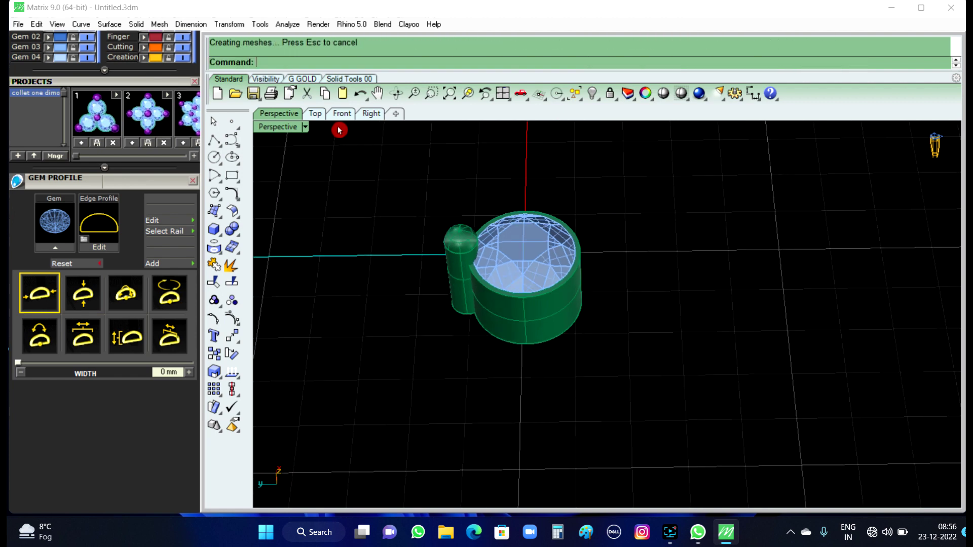
left_click(319, 117)
scroll(440, 248, "down", 3)
Step: Polar-array the prong post about the origin: 3 items over 360°
scroll(458, 228, "down", 2)
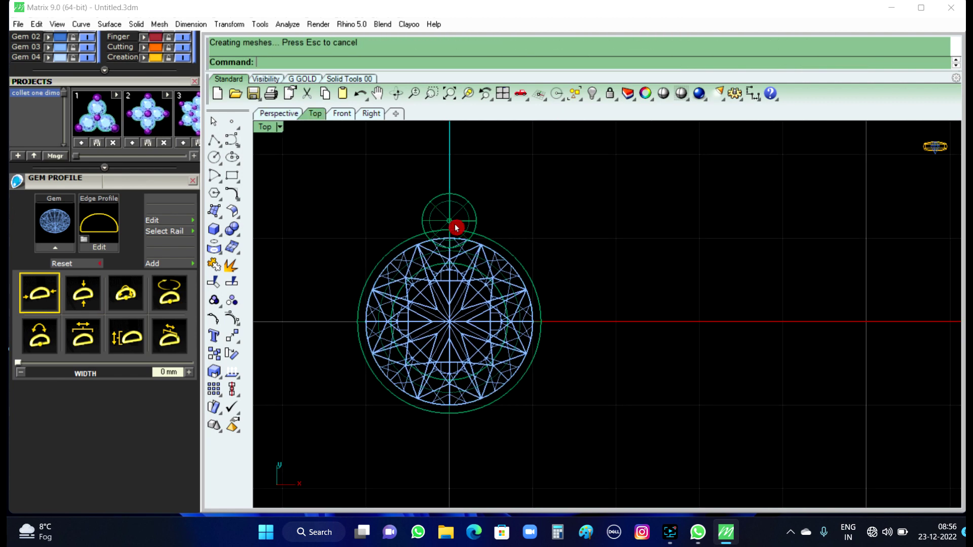
left_click(453, 220)
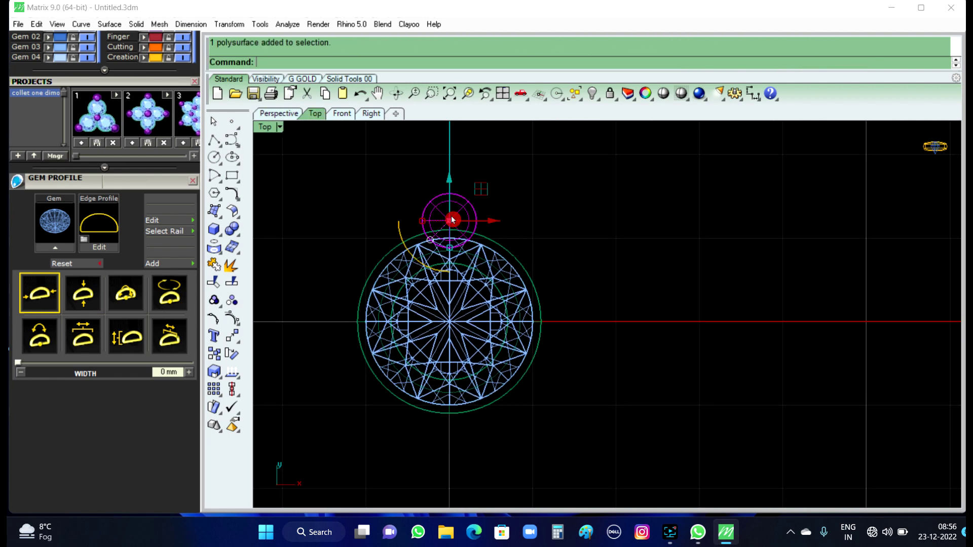
left_click(230, 24)
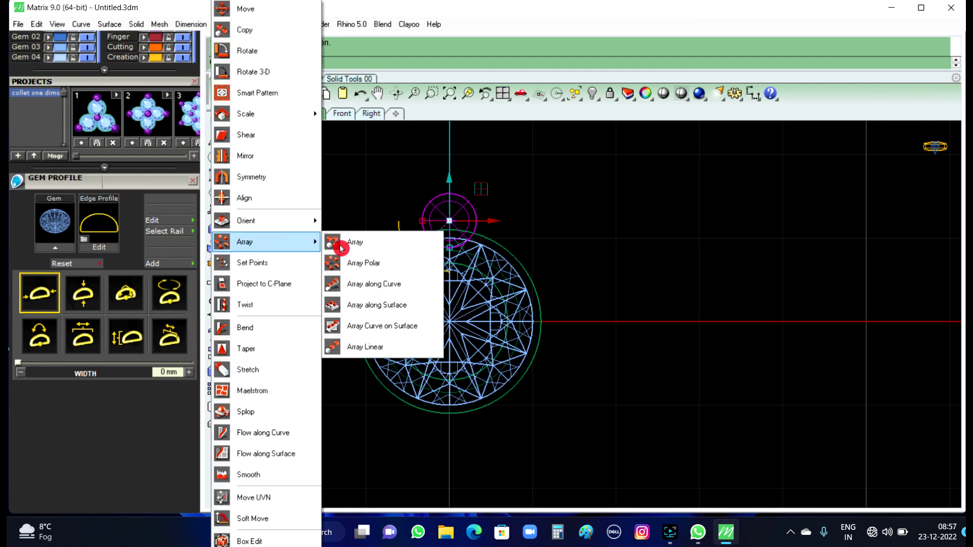
left_click(371, 261)
type("0")
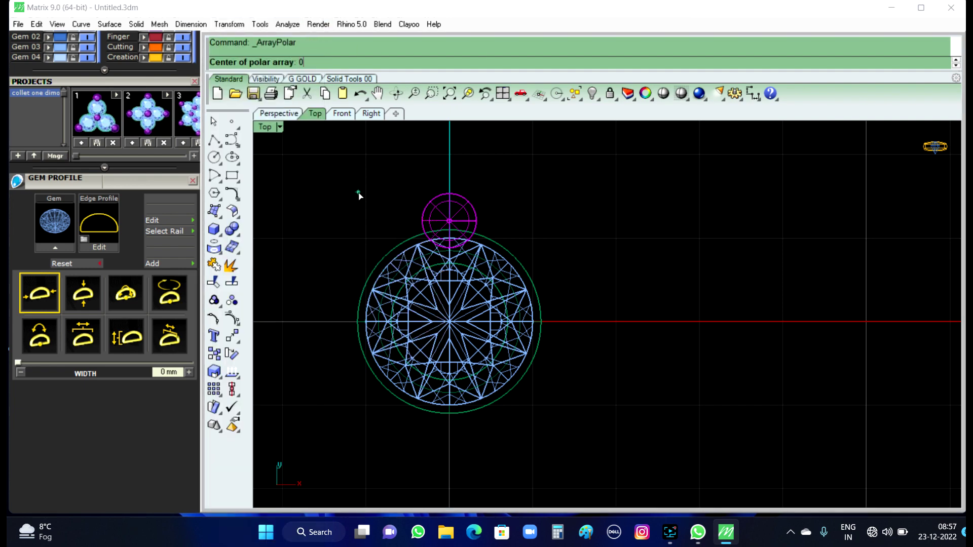
key("Return")
type("3")
key("Return")
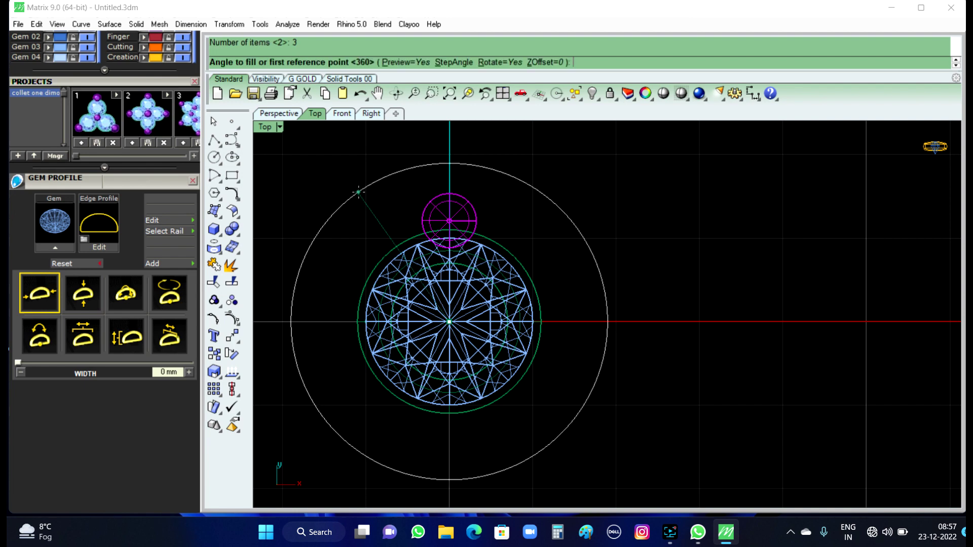
type("360")
key("Return")
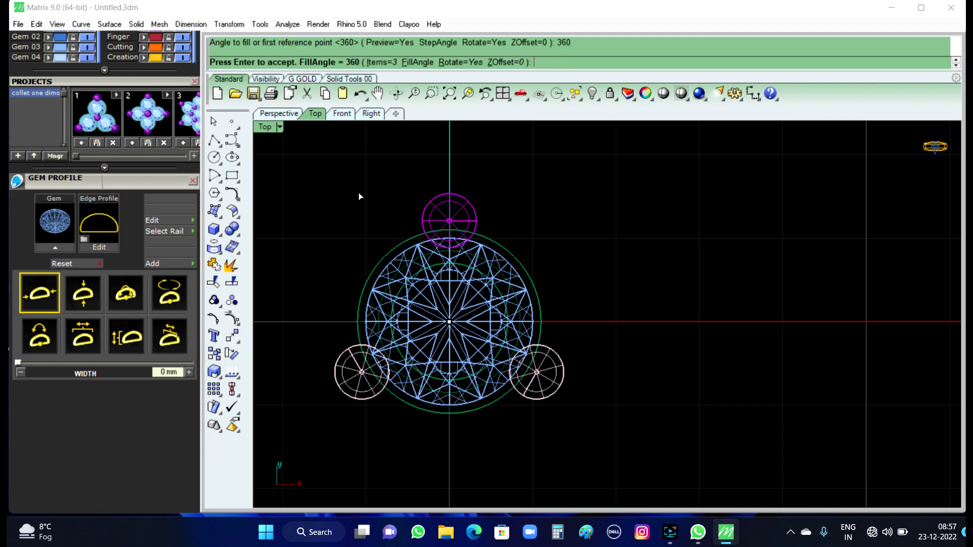
key("Return")
Step: Group the collet, round gem and three prongs together
scroll(586, 199, "down", 2)
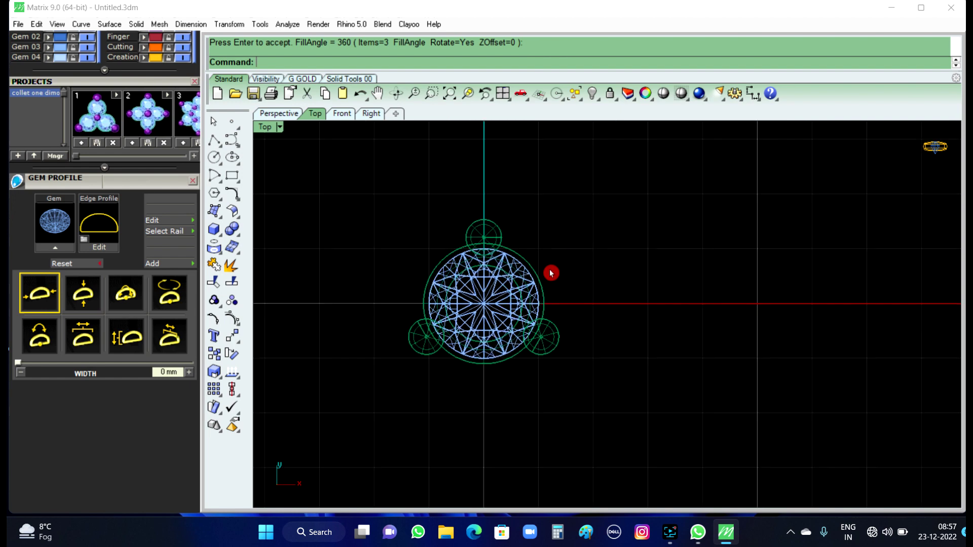
left_click_drag(336, 163, 651, 398)
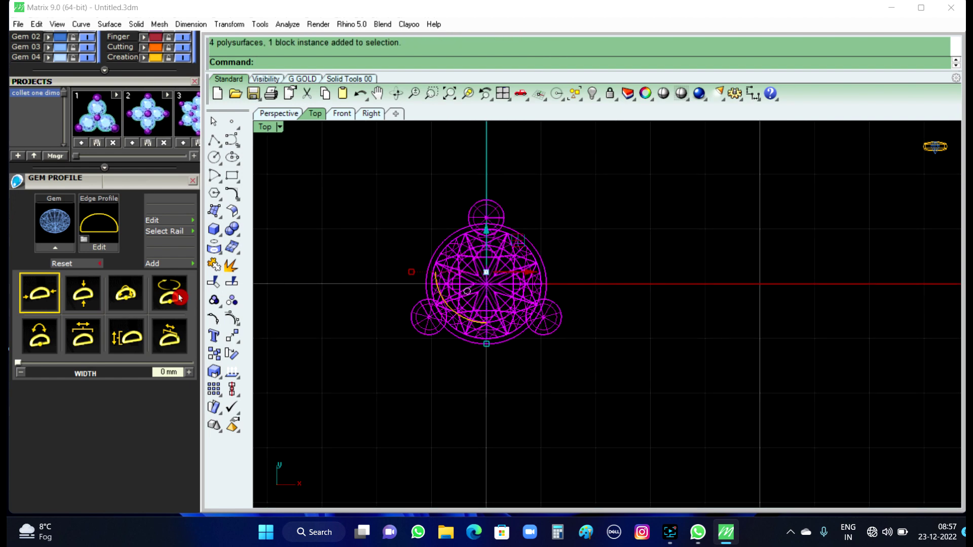
left_click(211, 298)
left_click(399, 265)
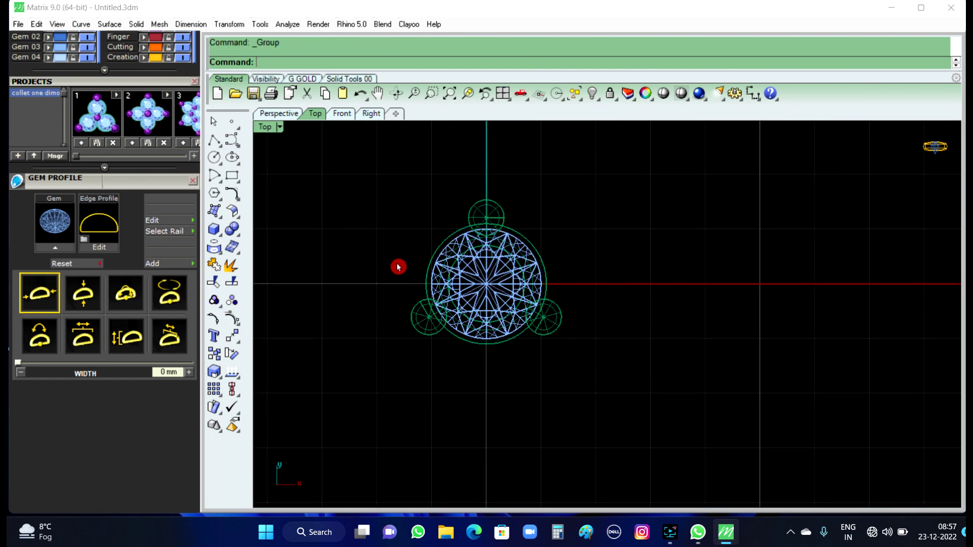
scroll(400, 264, "down", 5)
Step: Drag the grouped round collet upward in the plan view
scroll(400, 263, "down", 3)
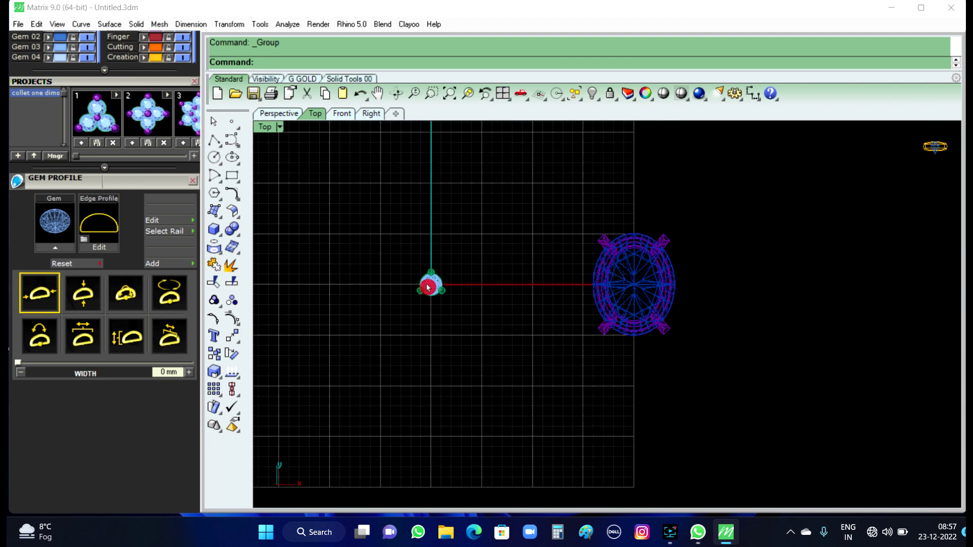
left_click(430, 288)
left_click_drag(432, 248, 435, 182)
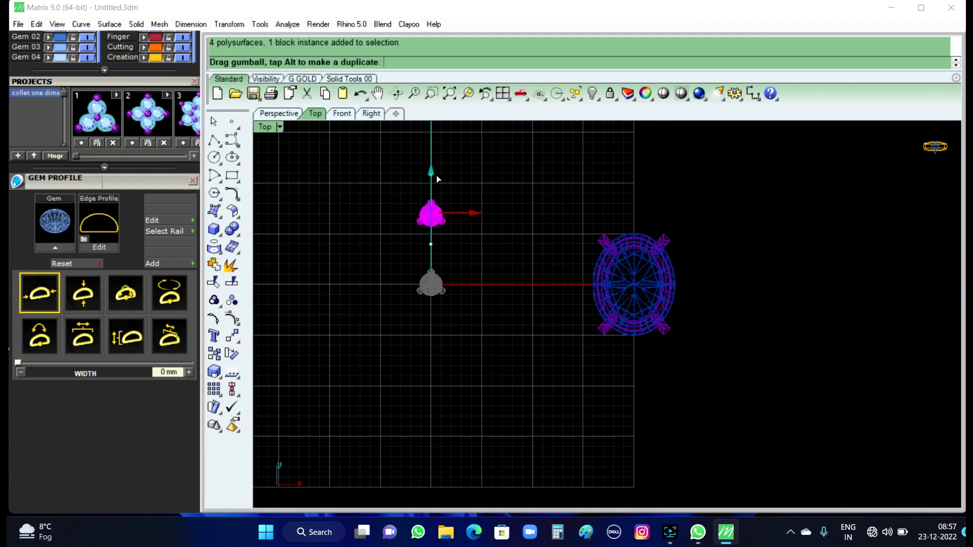
left_click(482, 278)
Step: Move the oval four-prong gem group -20 along X, back below the collet
left_click(666, 293)
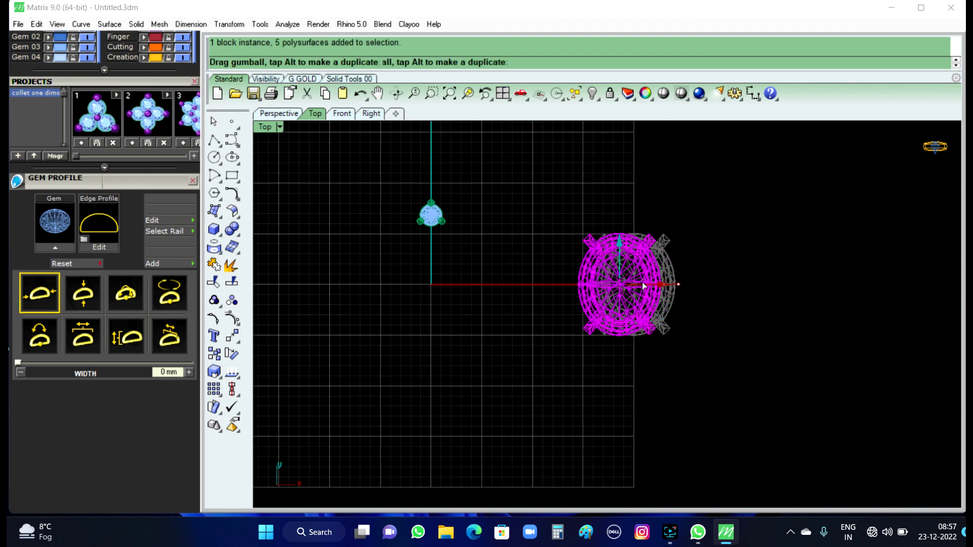
left_click_drag(643, 282, 473, 292)
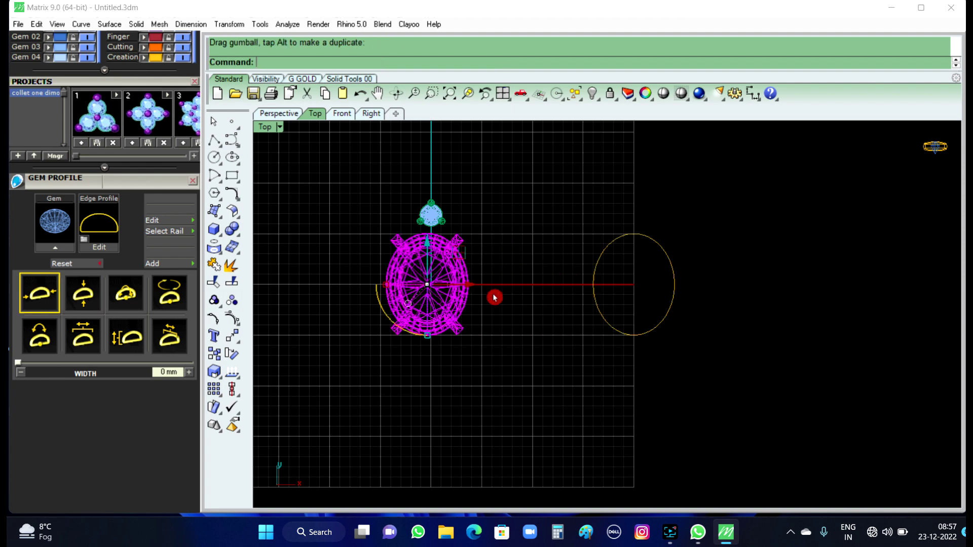
key("ctrl+z")
left_click(516, 282)
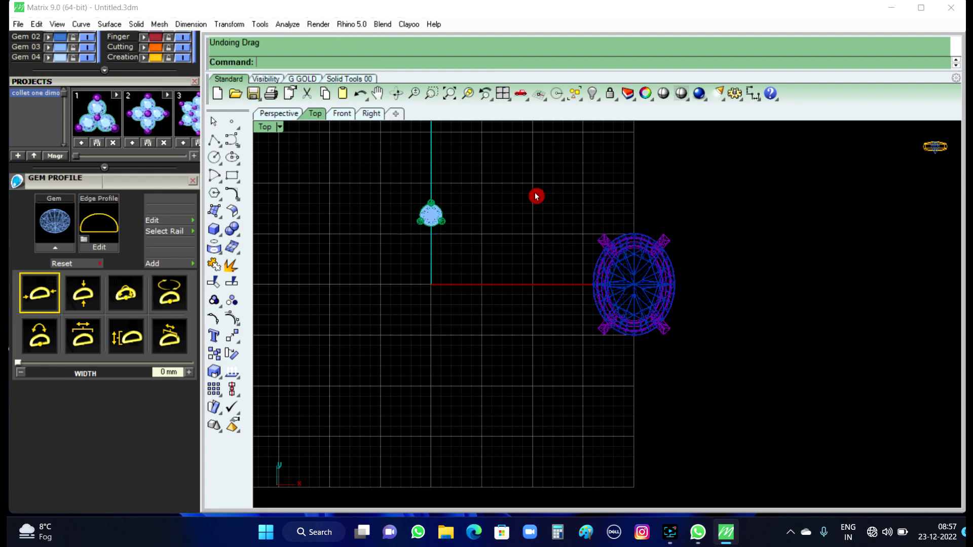
left_click_drag(536, 195, 722, 359)
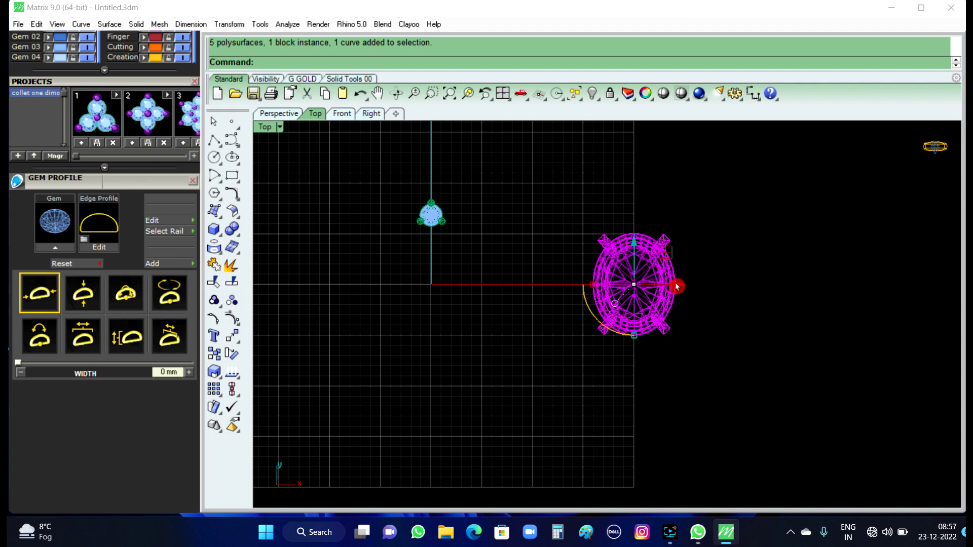
left_click(675, 284)
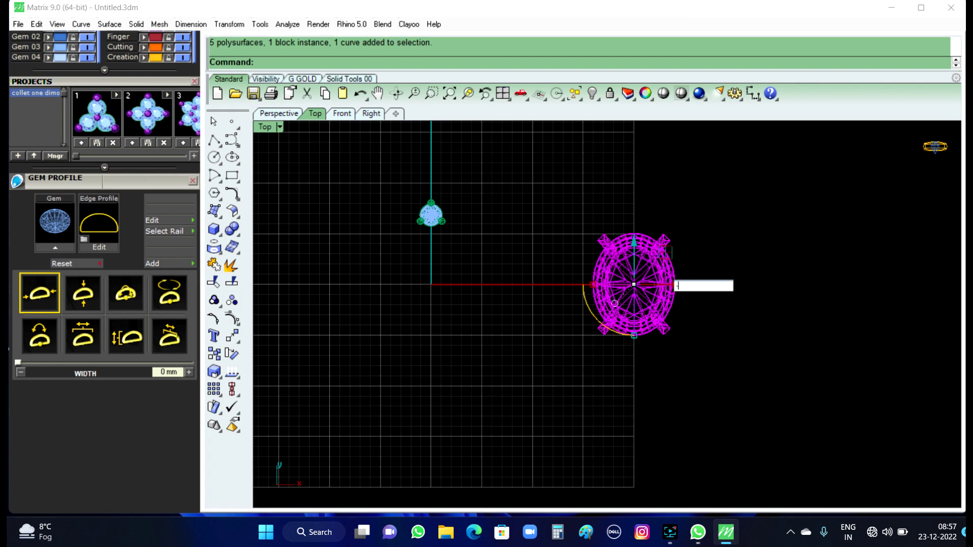
type("-20")
key("Return")
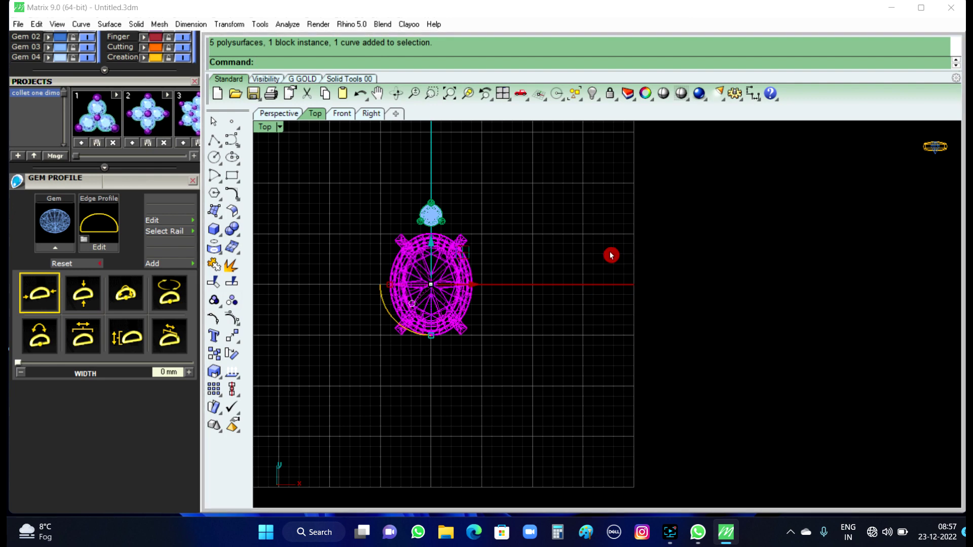
left_click(611, 255)
scroll(461, 267, "up", 1)
scroll(461, 267, "up", 3)
Step: Switch to the Front view and then the Right side view
scroll(461, 284, "up", 3)
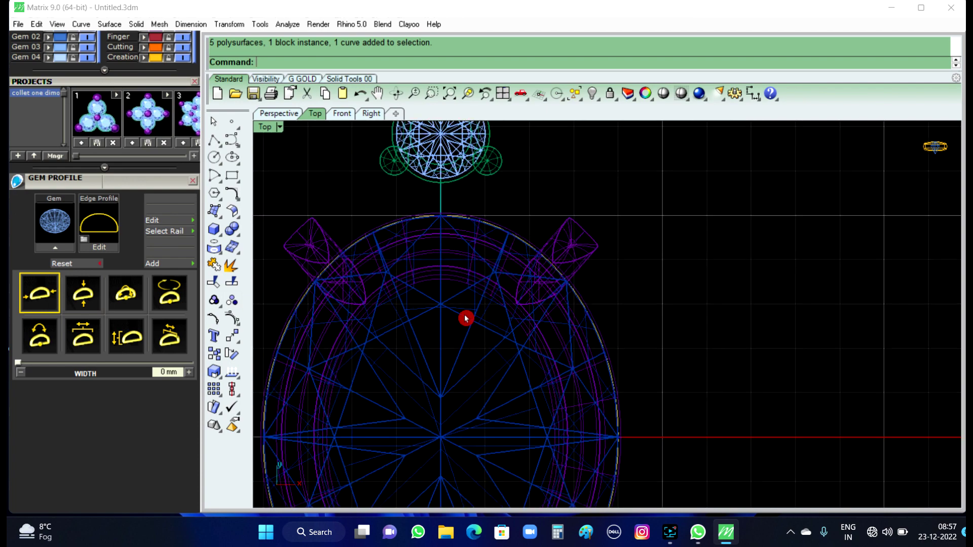
scroll(466, 318, "down", 3)
scroll(473, 267, "down", 1)
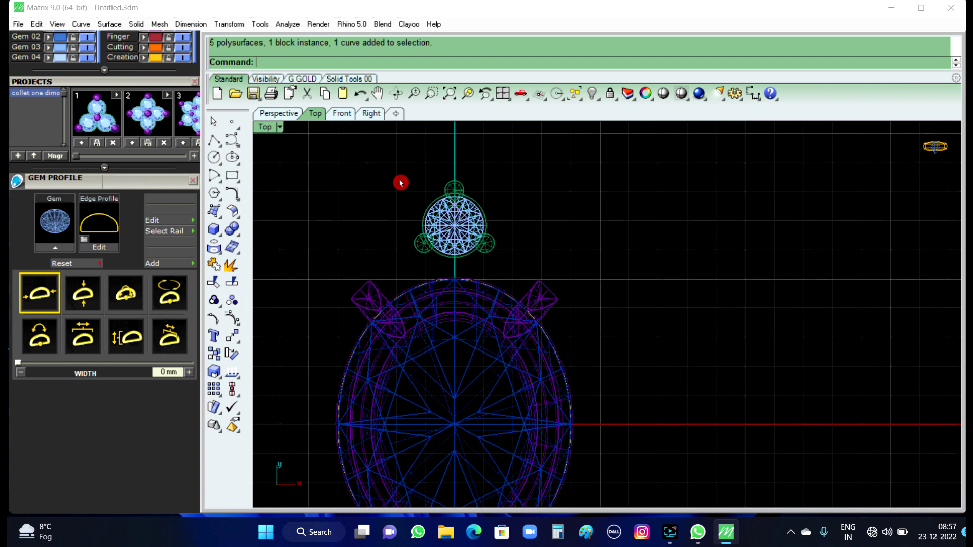
left_click(341, 118)
scroll(494, 285, "down", 2)
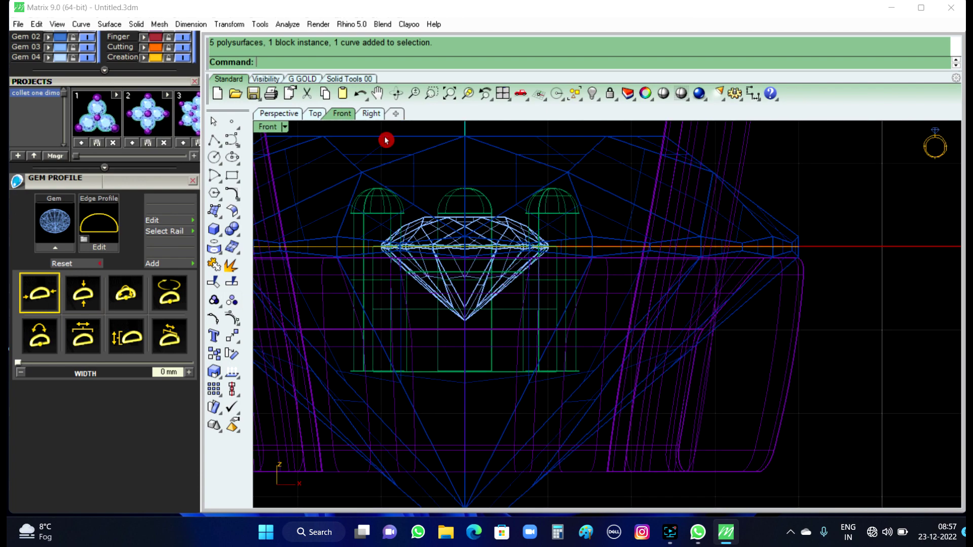
left_click(370, 121)
scroll(495, 272, "down", 2)
scroll(533, 306, "up", 1)
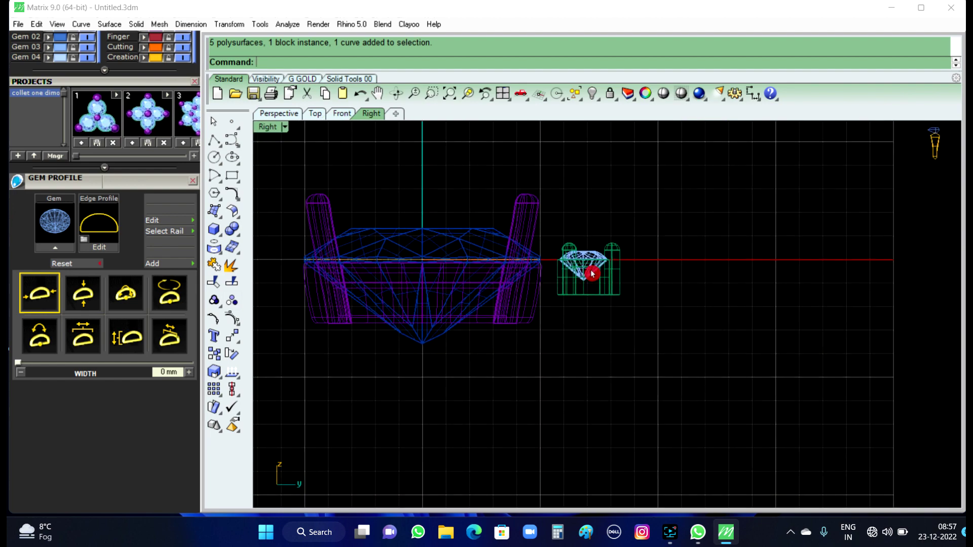
Step: Raise the large oval gem setting with the gumball's vertical arrow
left_click(591, 273)
left_click(559, 333)
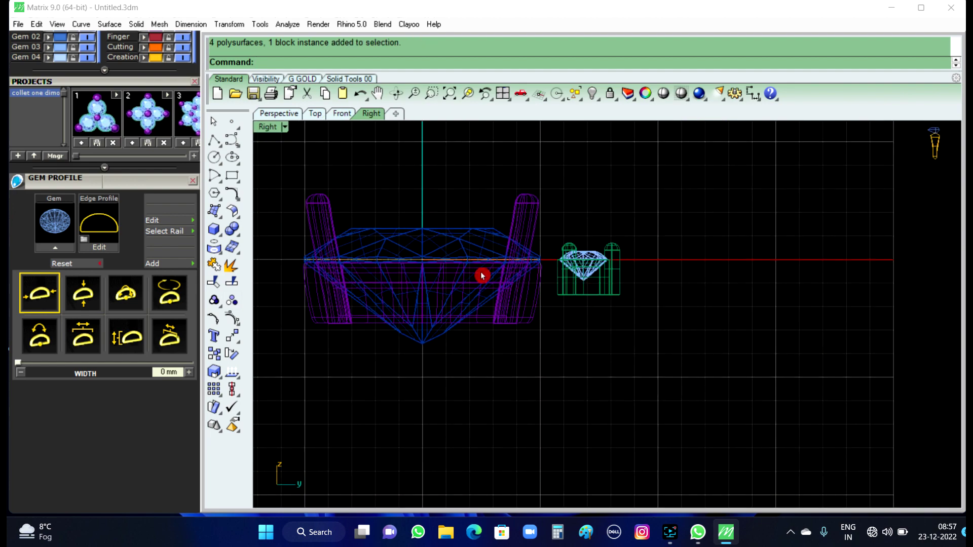
scroll(482, 276, "up", 1)
left_click(487, 287)
scroll(576, 325, "up", 1)
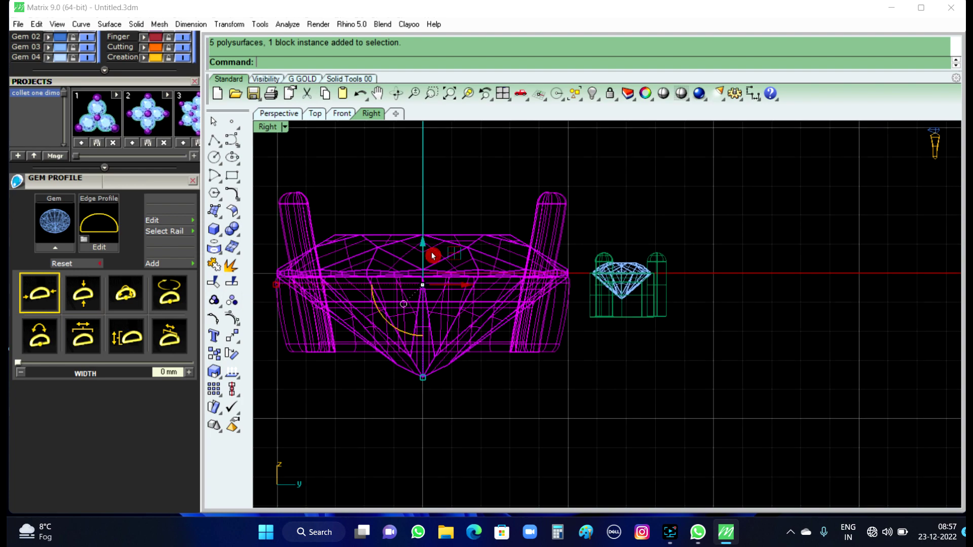
left_click_drag(424, 248, 424, 207)
left_click(558, 378)
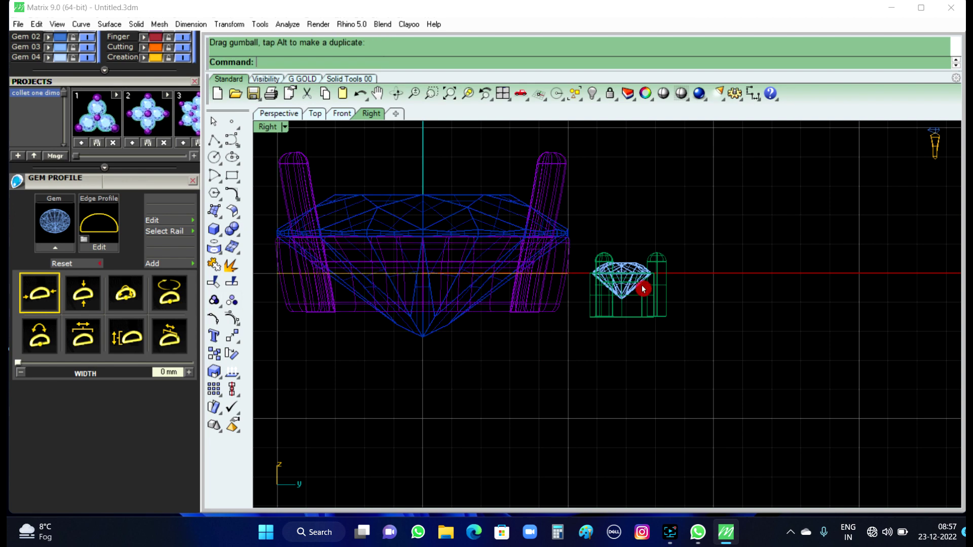
Step: Shift the small round collet up and sideways against the oval head's edge
left_click(647, 279)
left_click_drag(629, 248, 636, 247)
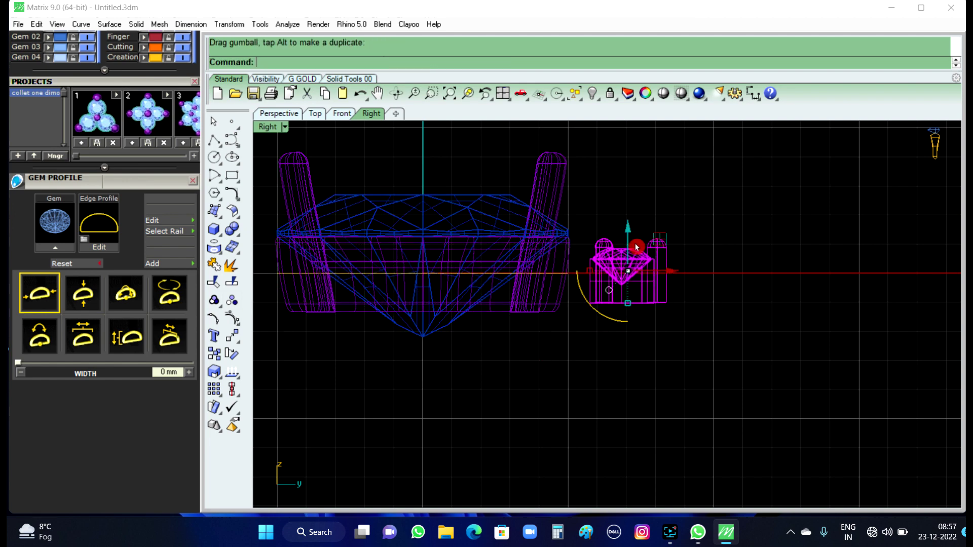
left_click_drag(679, 275, 655, 272)
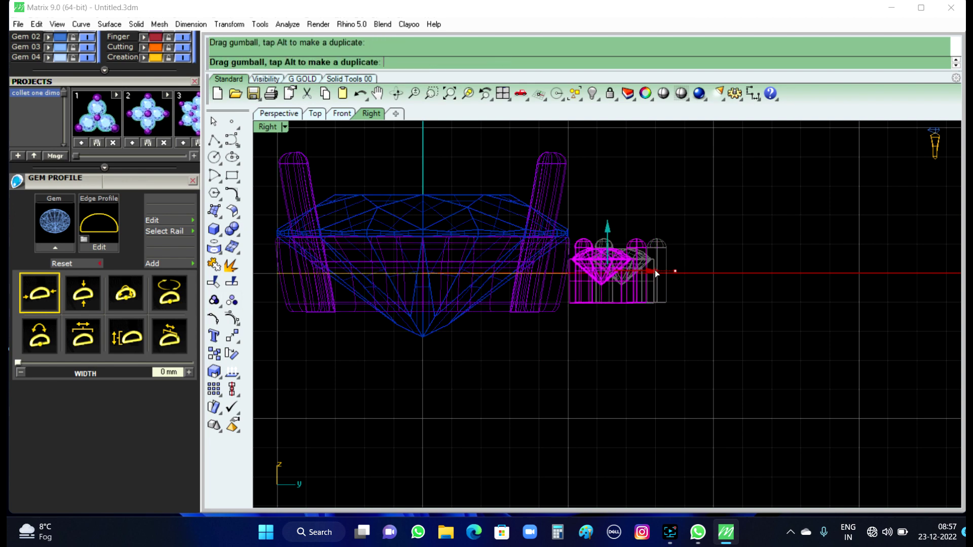
left_click(619, 322)
scroll(621, 347, "up", 1)
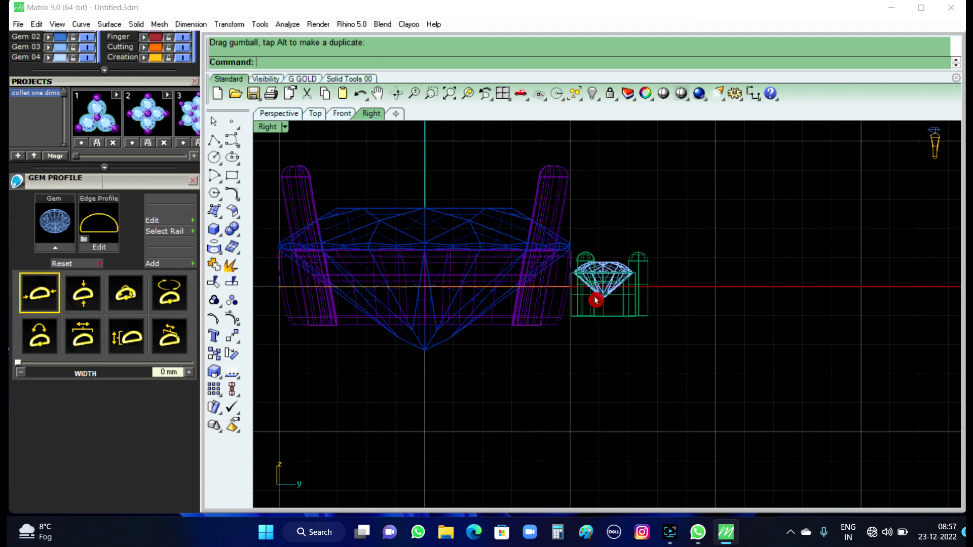
scroll(598, 300, "up", 1)
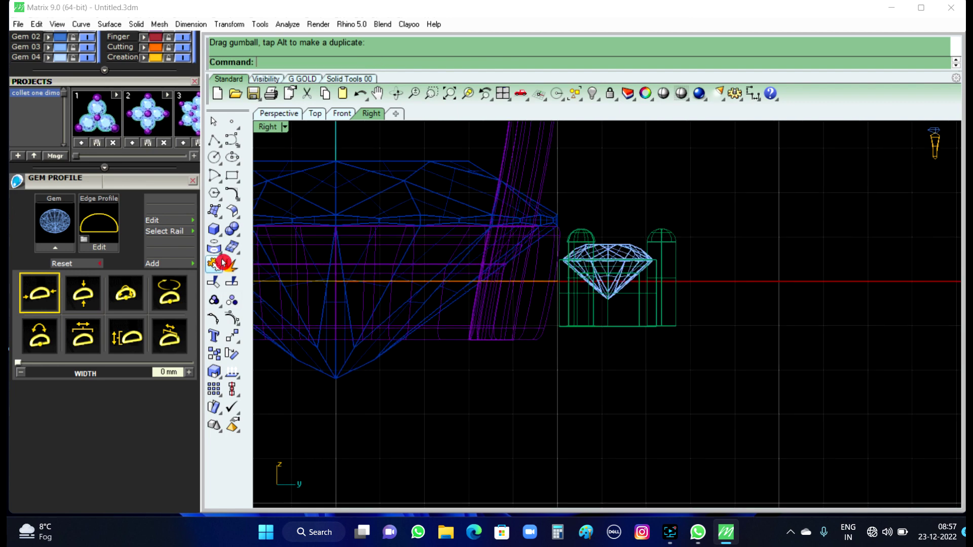
Step: In Right view, rotate the small gem and collet about a chosen centre to lean along the ring curve
left_click(232, 361)
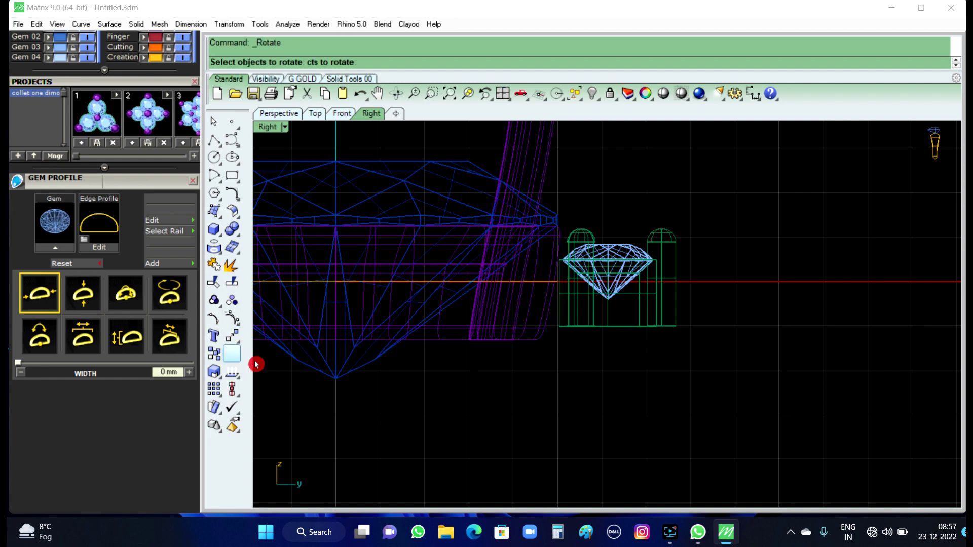
left_click(612, 320)
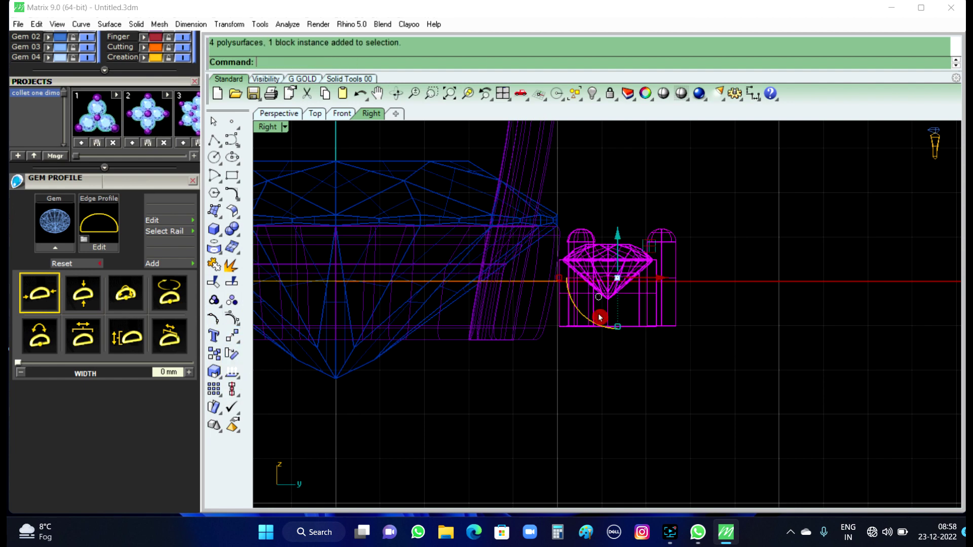
left_click(232, 350)
left_click(234, 358)
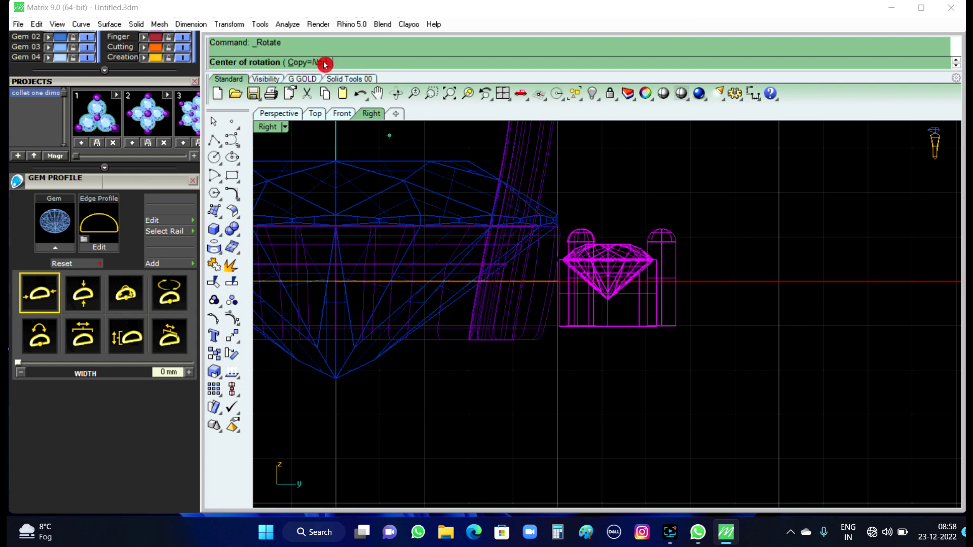
left_click(715, 337)
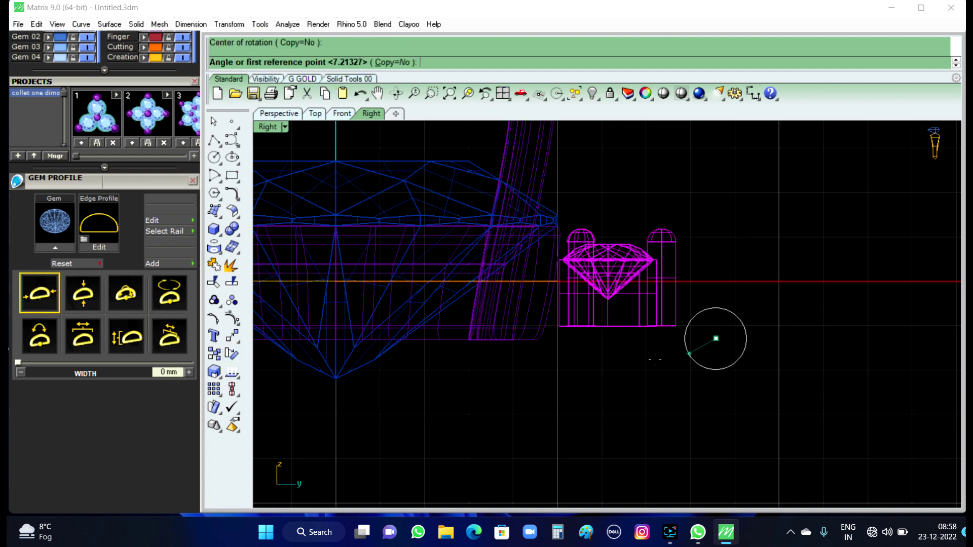
left_click(572, 339)
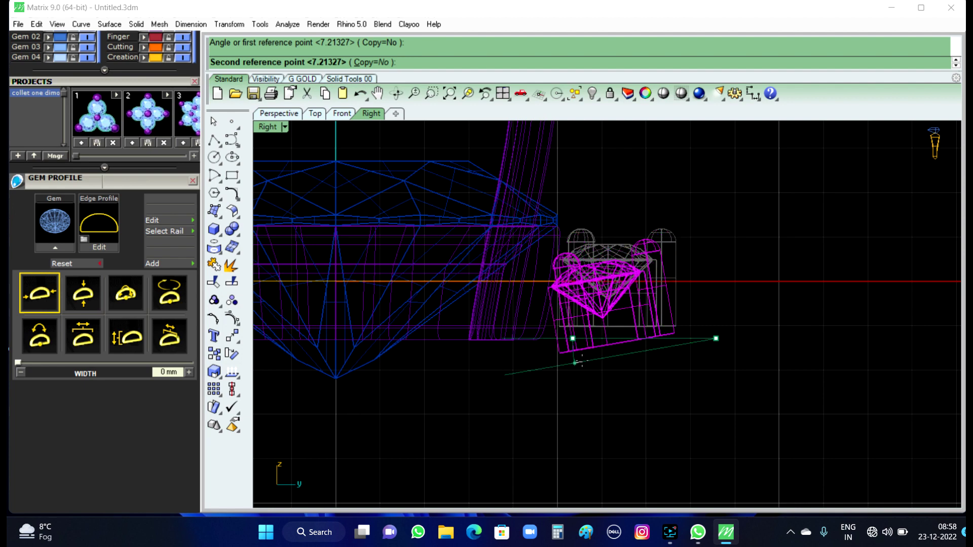
left_click(582, 353)
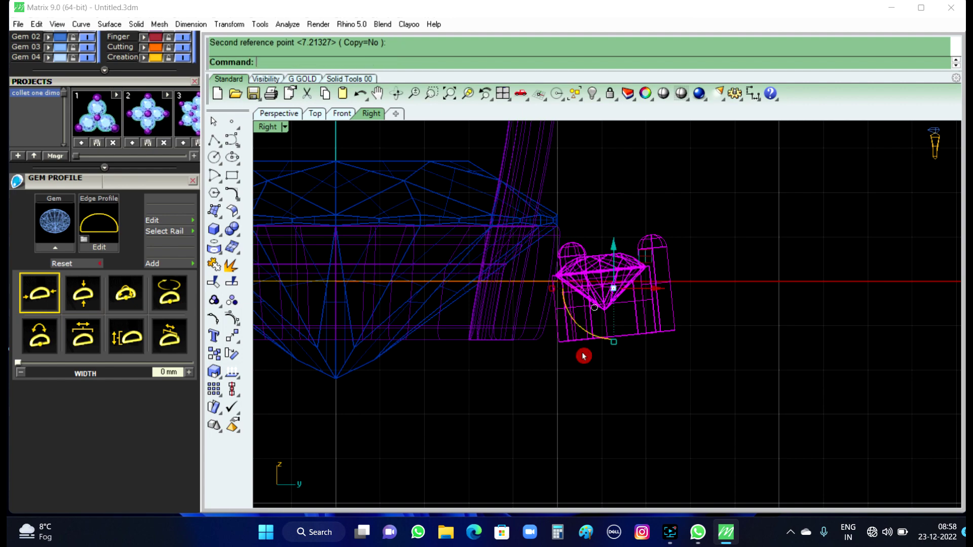
left_click(701, 323)
Step: Maximize the shaded Perspective view and orbit down to inspect the setting
left_click(294, 117)
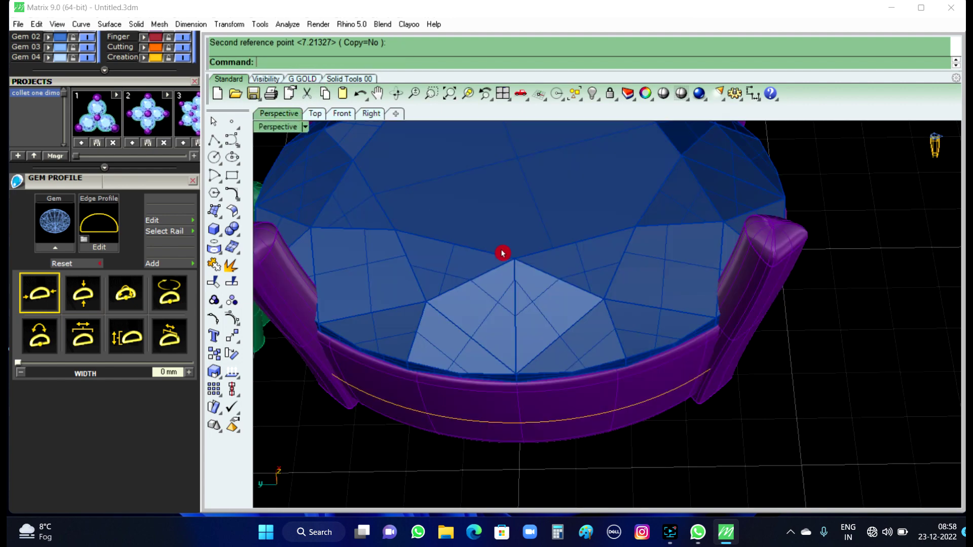
scroll(510, 283, "down", 3)
scroll(567, 307, "down", 2)
mouse_move(619, 298)
right_mouse_down()
mouse_move(465, 365)
mouse_move(522, 203)
right_mouse_up()
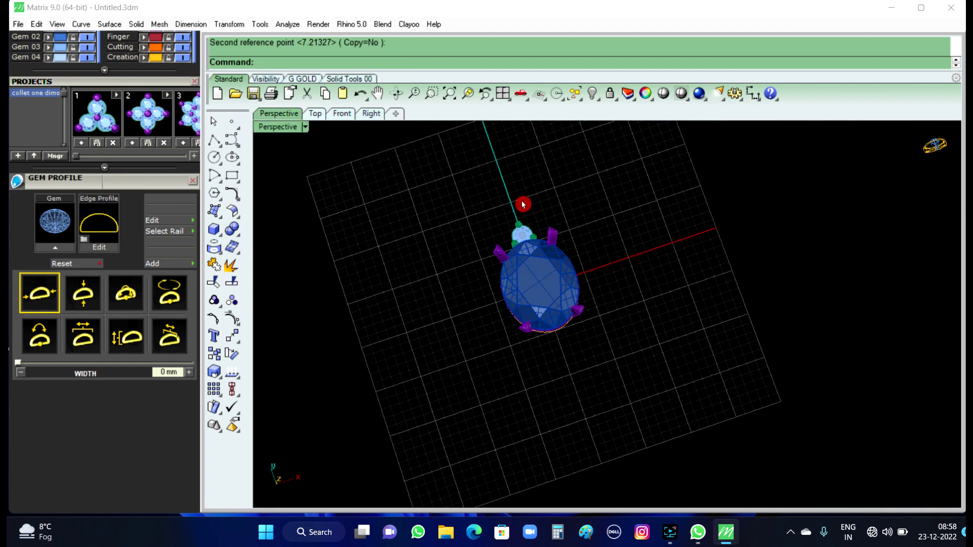
scroll(522, 261, "up", 3)
scroll(528, 219, "up", 2)
scroll(573, 298, "down", 2)
Step: Orbit the large gem upright and window-select the oval gem with its prongs
right_click_drag(573, 298, 532, 275)
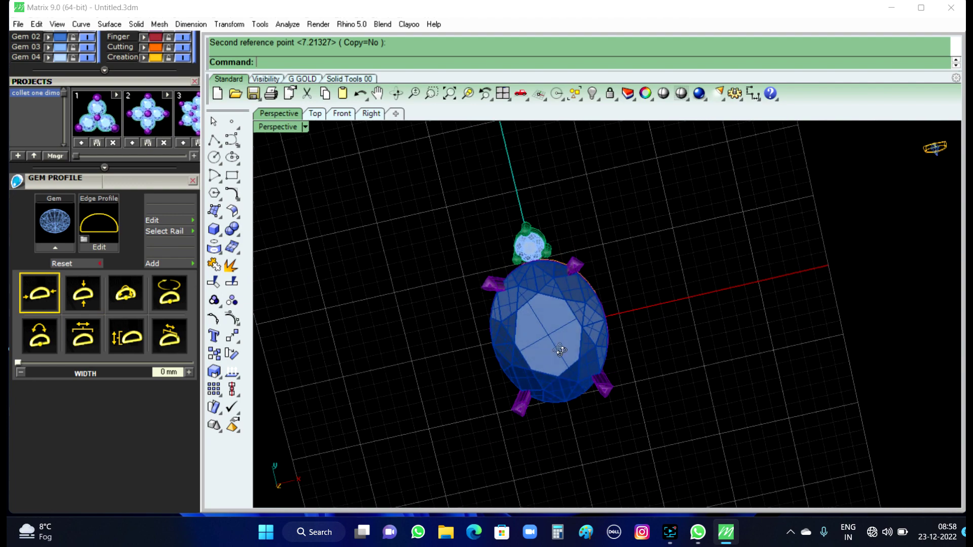
scroll(532, 275, "up", 3)
scroll(552, 267, "up", 2)
scroll(554, 280, "down", 2)
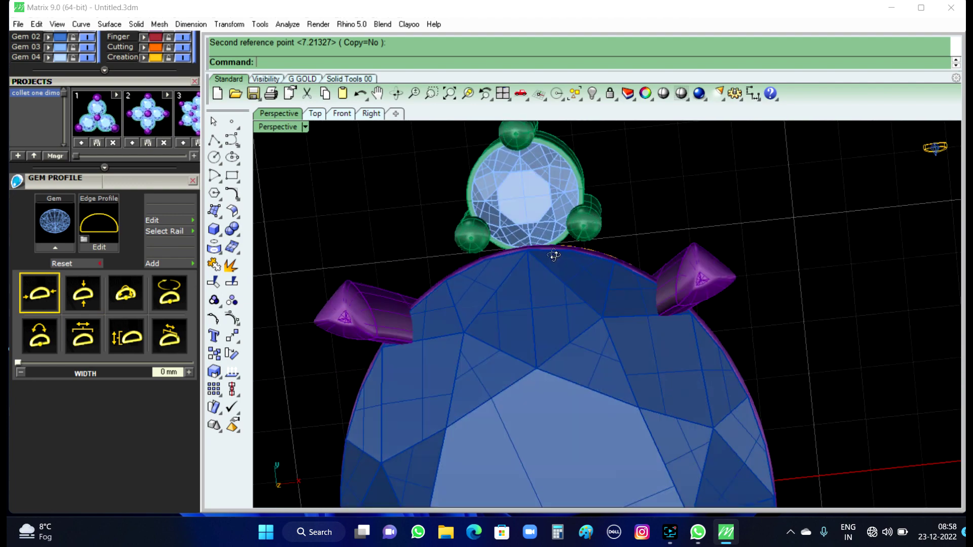
scroll(541, 262, "up", 3)
scroll(534, 263, "up", 2)
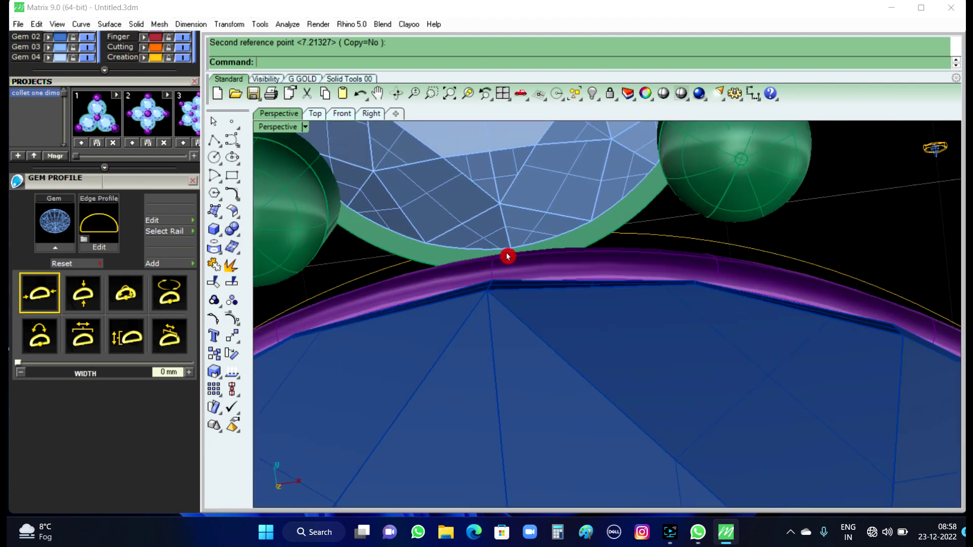
scroll(509, 228, "down", 2)
scroll(510, 195, "down", 2)
mouse_move(510, 196)
right_mouse_down()
mouse_move(545, 235)
mouse_move(525, 261)
right_mouse_up()
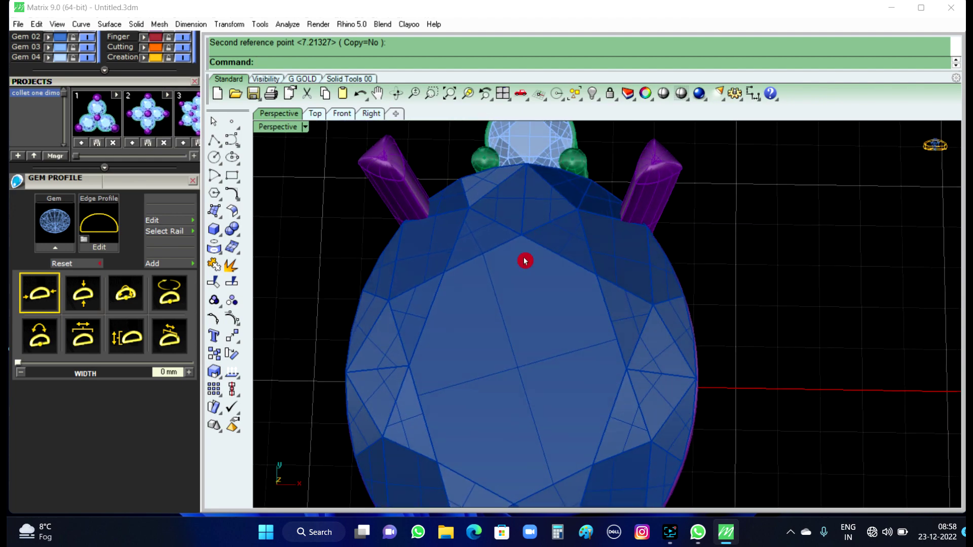
left_click_drag(525, 260, 507, 283)
Step: Hide the oval gem and prongs, then select the collet assembly in Top view
left_click(593, 95)
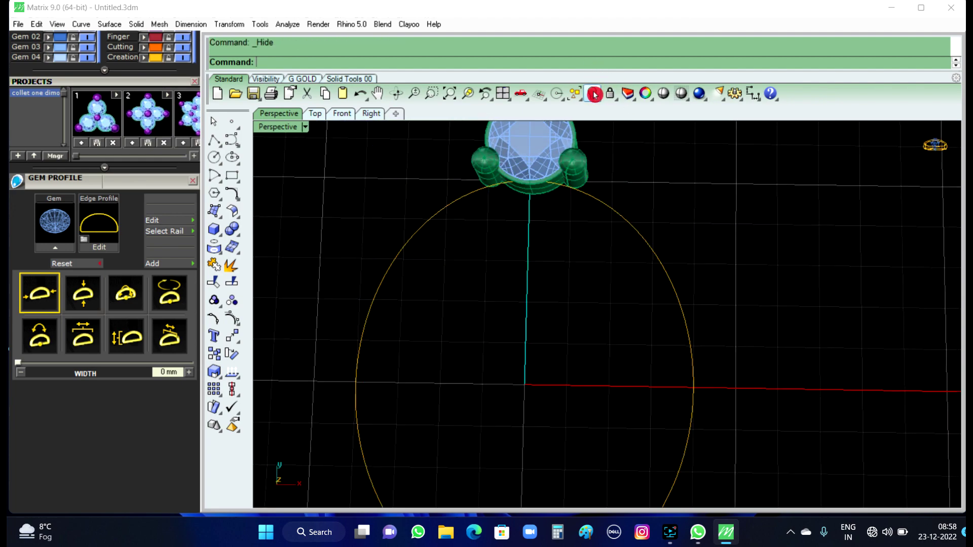
left_click(315, 114)
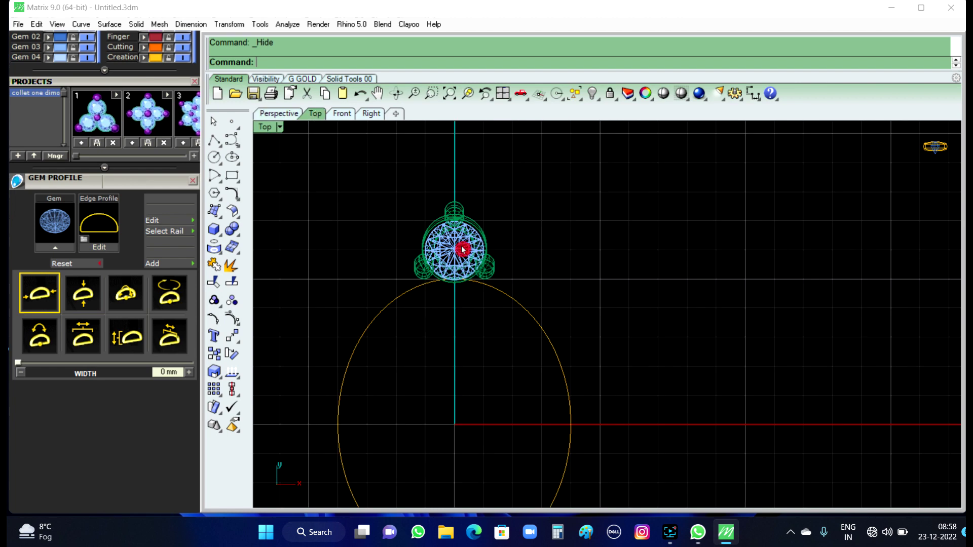
scroll(502, 258, "up", 2)
scroll(458, 273, "up", 3)
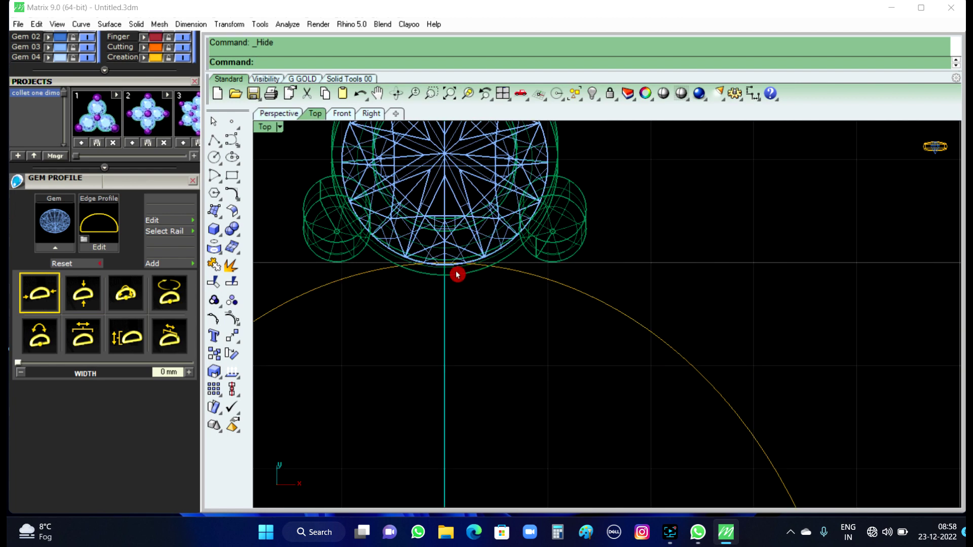
scroll(419, 262, "up", 3)
scroll(461, 284, "up", 1)
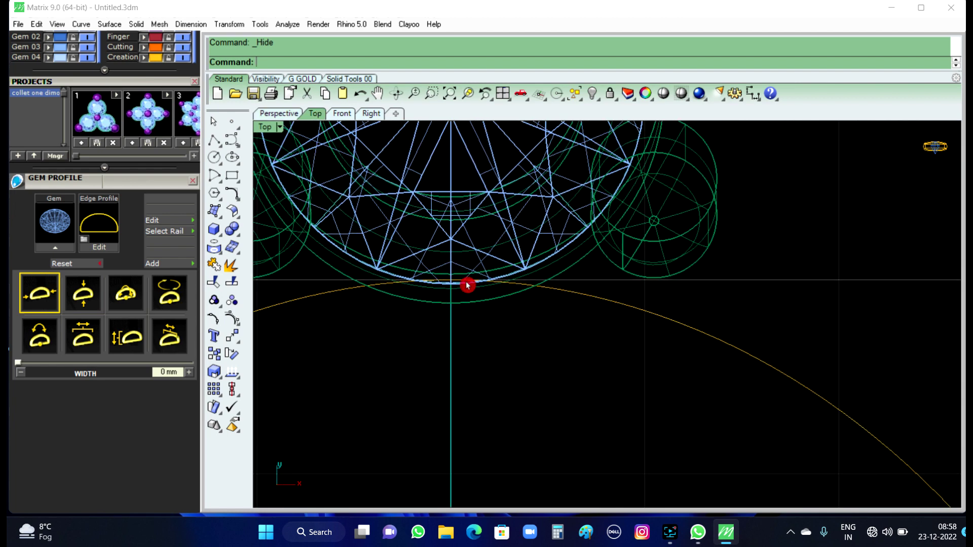
left_click(458, 247)
Step: Drag the collet upward along its gumball Y-arrow toward the ring curve
scroll(502, 337, "down", 2)
scroll(521, 352, "down", 1)
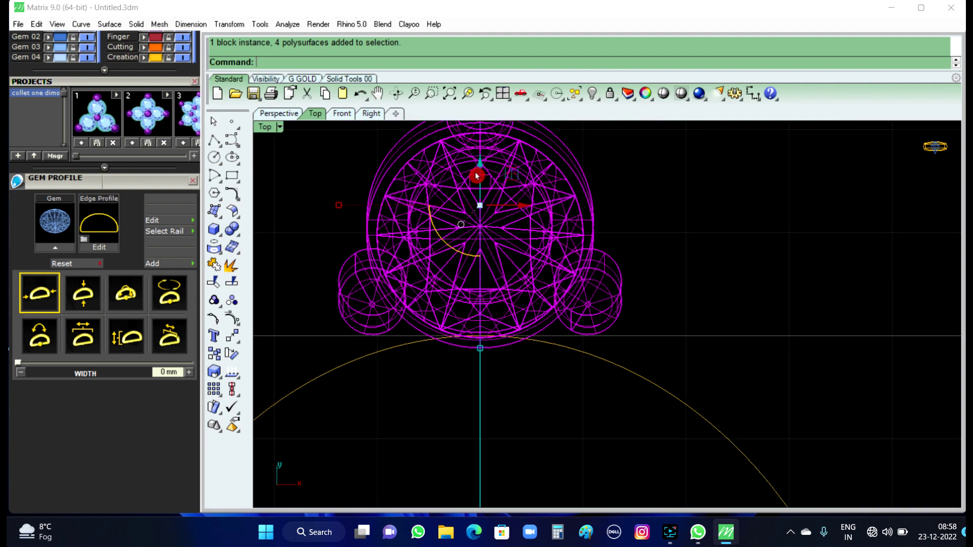
left_click_drag(479, 174, 479, 167)
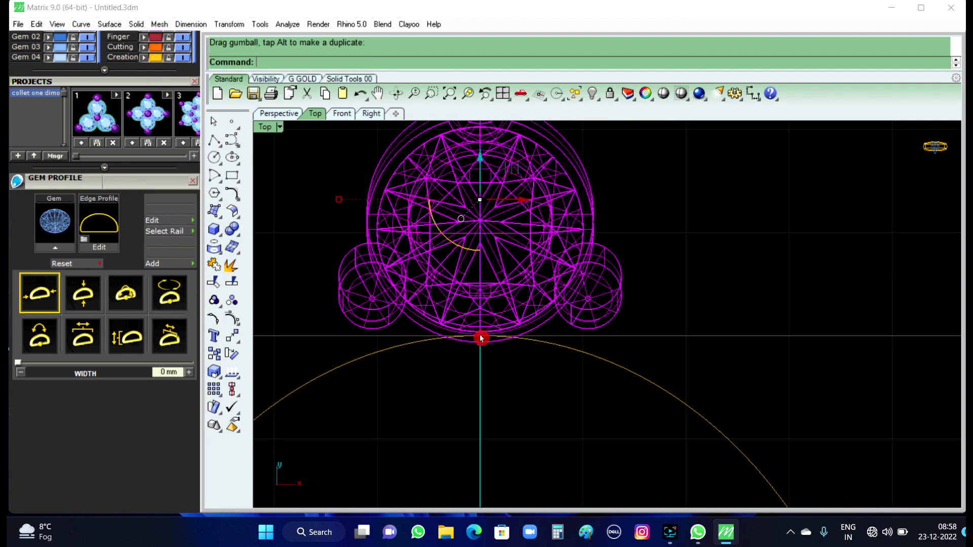
scroll(482, 341, "up", 2)
scroll(482, 341, "up", 2)
left_click(731, 346)
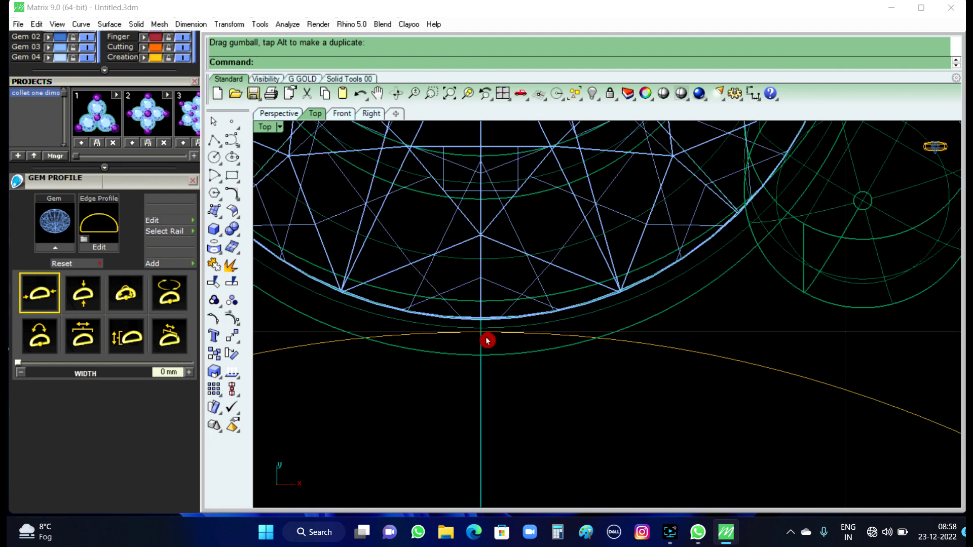
Step: Nudge the collet vertically again so it meets the orange curve
scroll(489, 355, "down", 1)
scroll(488, 360, "down", 1)
scroll(487, 361, "down", 1)
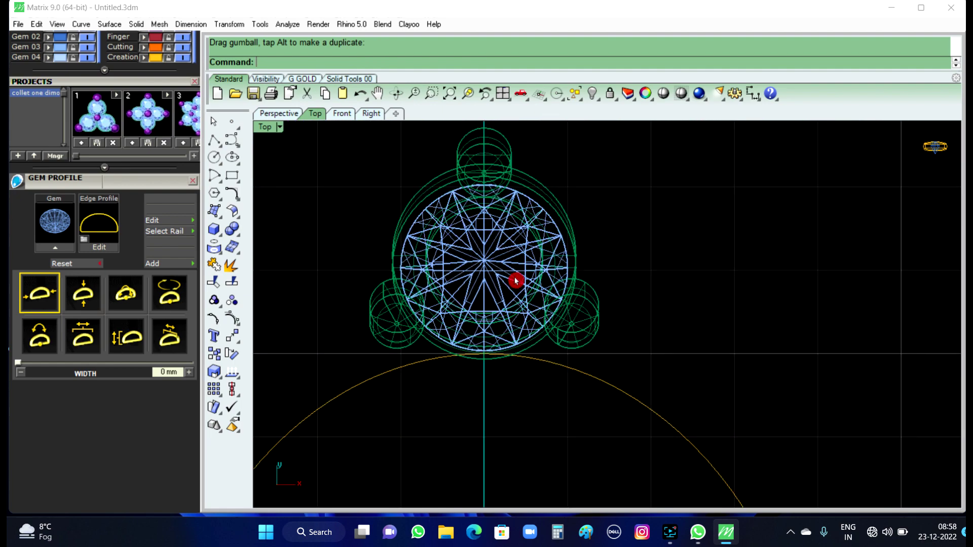
left_click(496, 228)
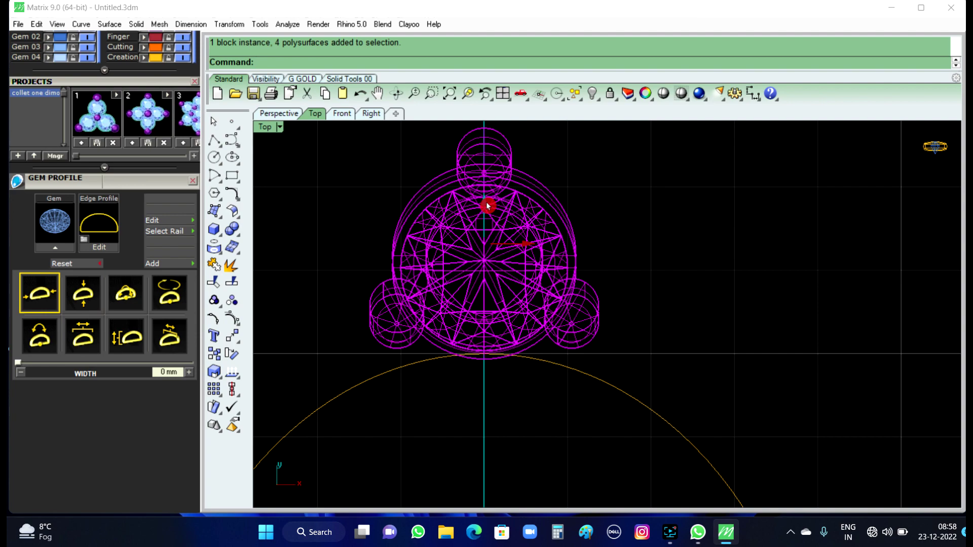
left_click_drag(487, 207, 488, 205)
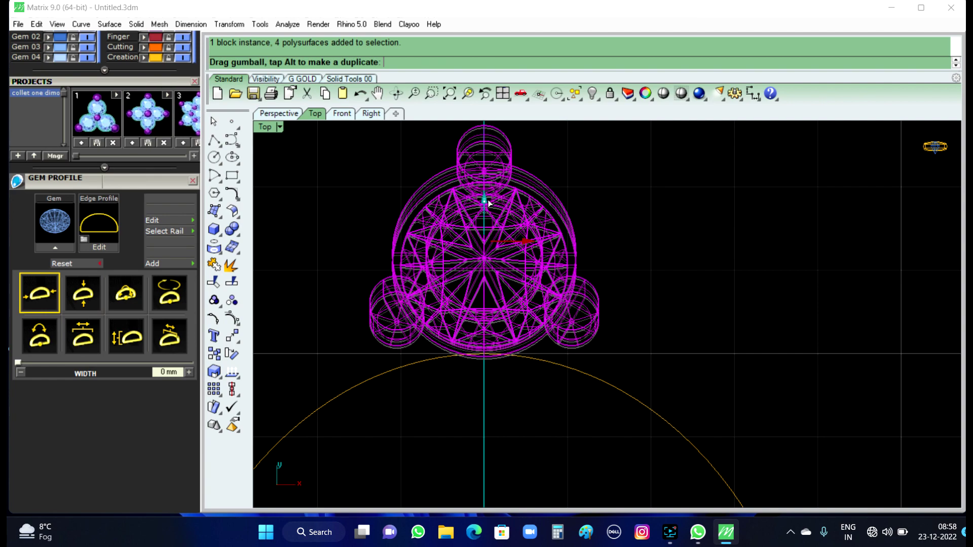
left_click(667, 304)
Step: Fine-tune the collet position until it is just tangent to the curve
scroll(485, 350, "up", 2)
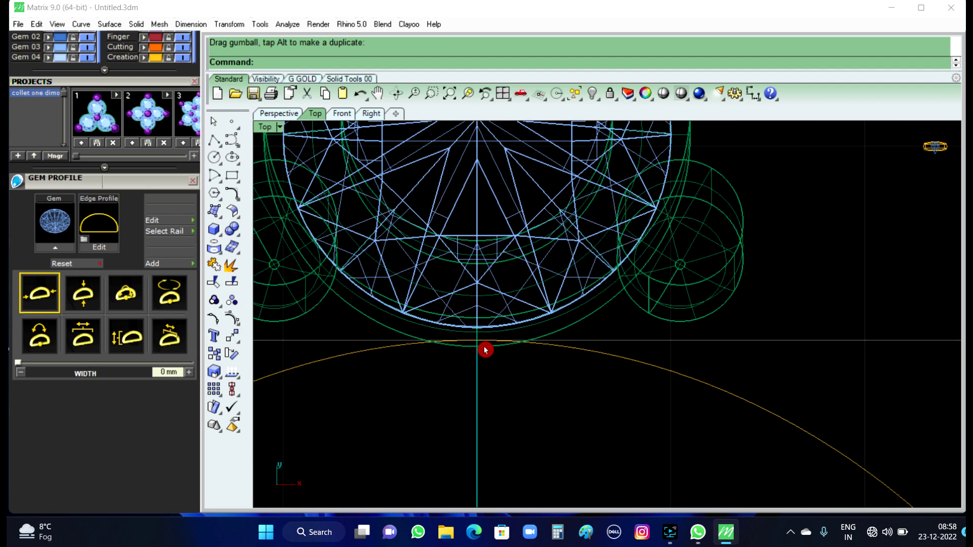
left_click(521, 333)
scroll(491, 336, "down", 2)
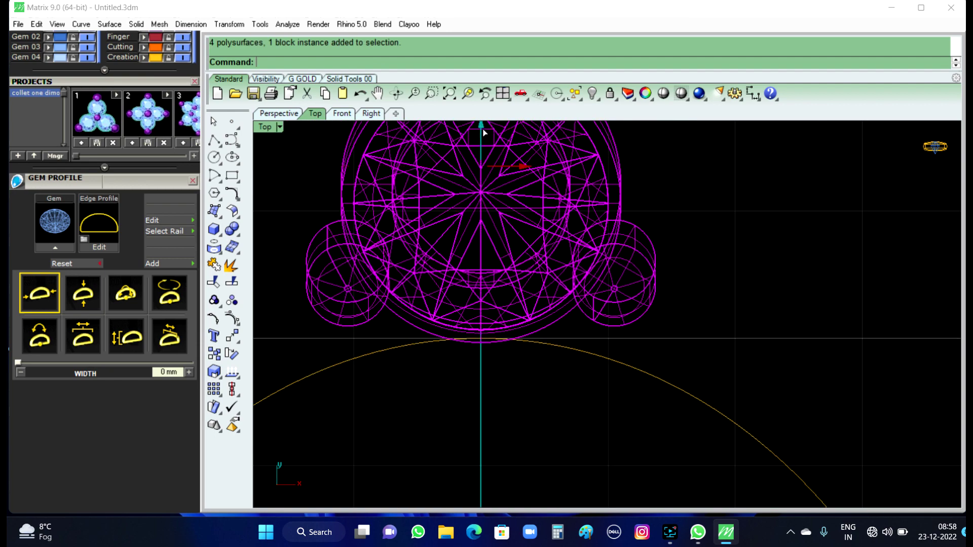
left_click_drag(488, 136, 488, 137)
left_click(518, 362)
Step: Frame the whole orange curve and show the hidden oval gem setting again
scroll(482, 350, "up", 2)
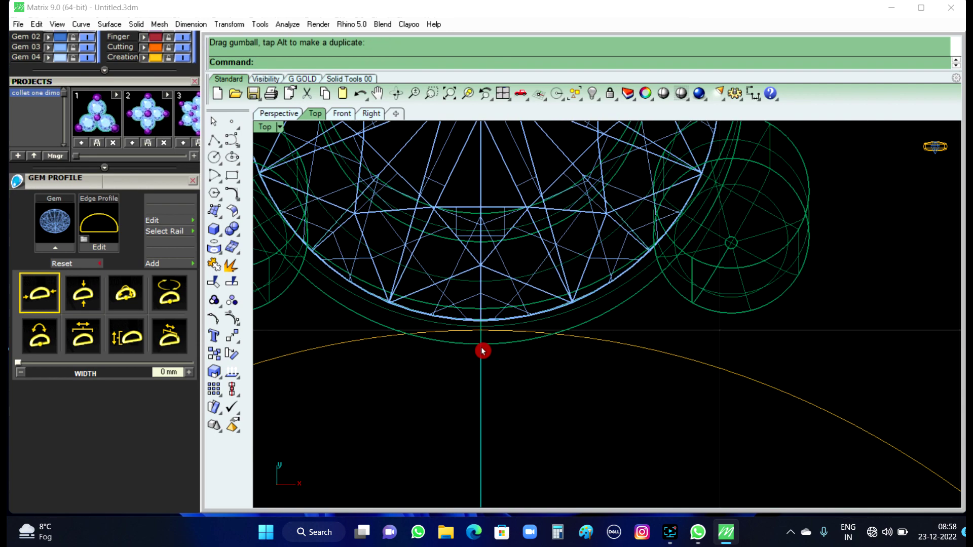
scroll(484, 341, "up", 2)
scroll(485, 341, "up", 1)
scroll(499, 316, "up", 1)
scroll(499, 317, "down", 2)
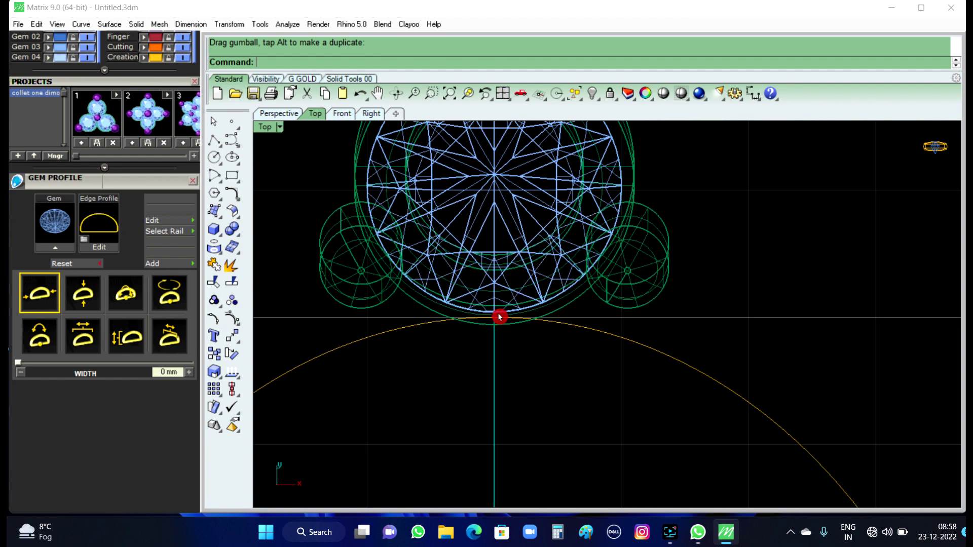
scroll(500, 317, "down", 2)
scroll(499, 318, "down", 2)
mouse_move(504, 332)
right_mouse_down()
mouse_move(525, 276)
mouse_move(530, 305)
right_mouse_up()
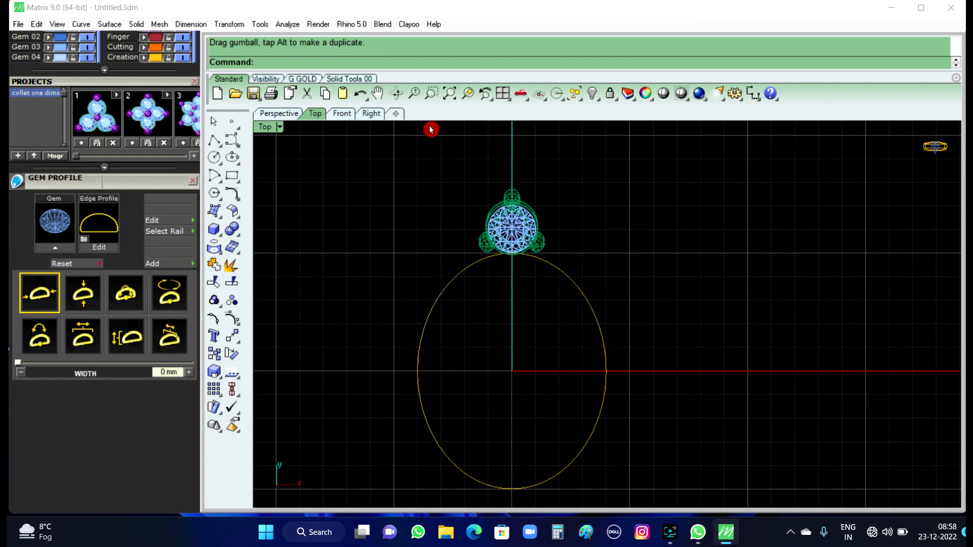
left_click(598, 98)
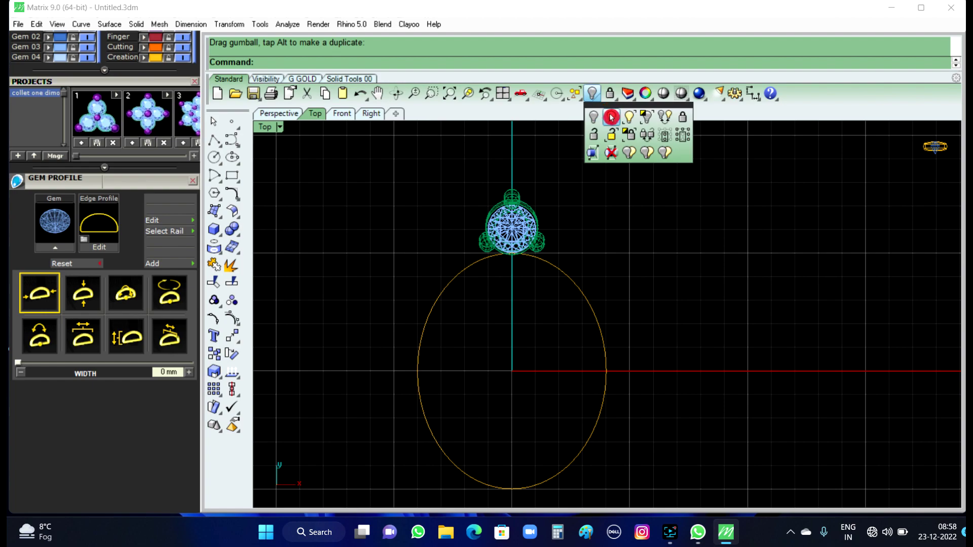
left_click(610, 116)
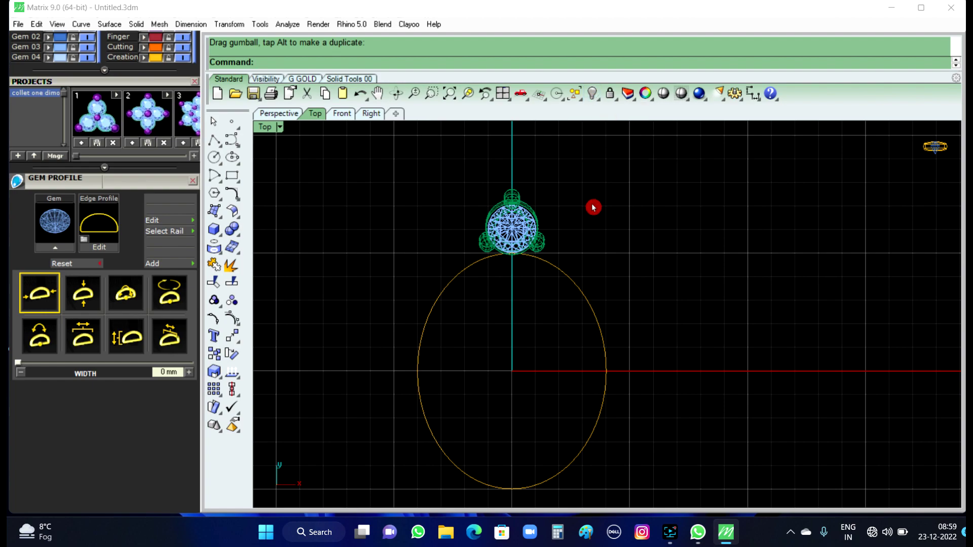
Step: Switch to the Perspective view and orbit around the collet
left_click(286, 122)
mouse_move(636, 348)
right_mouse_down()
mouse_move(619, 333)
mouse_move(602, 250)
mouse_move(599, 265)
mouse_move(522, 300)
right_mouse_up()
scroll(566, 341, "up", 5)
scroll(565, 341, "down", 5)
scroll(533, 276, "up", 3)
scroll(571, 233, "up", 3)
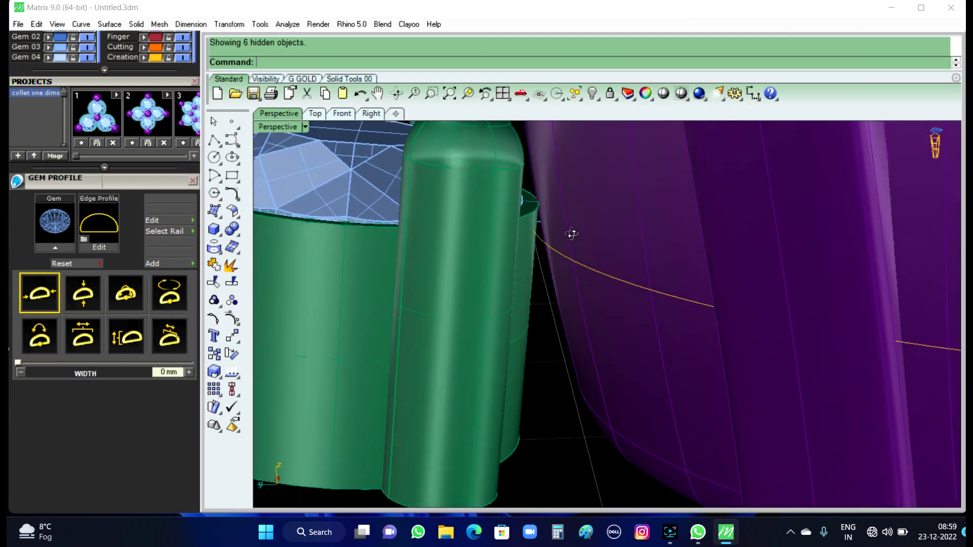
scroll(571, 233, "down", 2)
scroll(573, 233, "down", 2)
scroll(573, 234, "down", 1)
Step: Shift the collet slightly with the gumball to adjust its clearance to the band
mouse_move(571, 241)
right_mouse_down()
mouse_move(611, 231)
mouse_move(528, 261)
right_mouse_up()
scroll(564, 239, "up", 3)
scroll(564, 238, "down", 3)
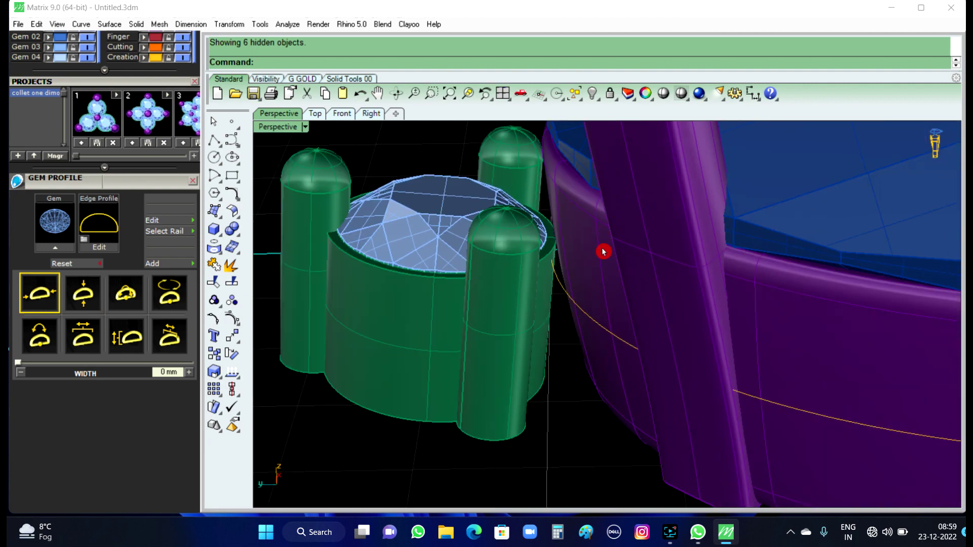
mouse_move(603, 252)
right_mouse_down()
mouse_move(629, 276)
mouse_move(615, 271)
right_mouse_up()
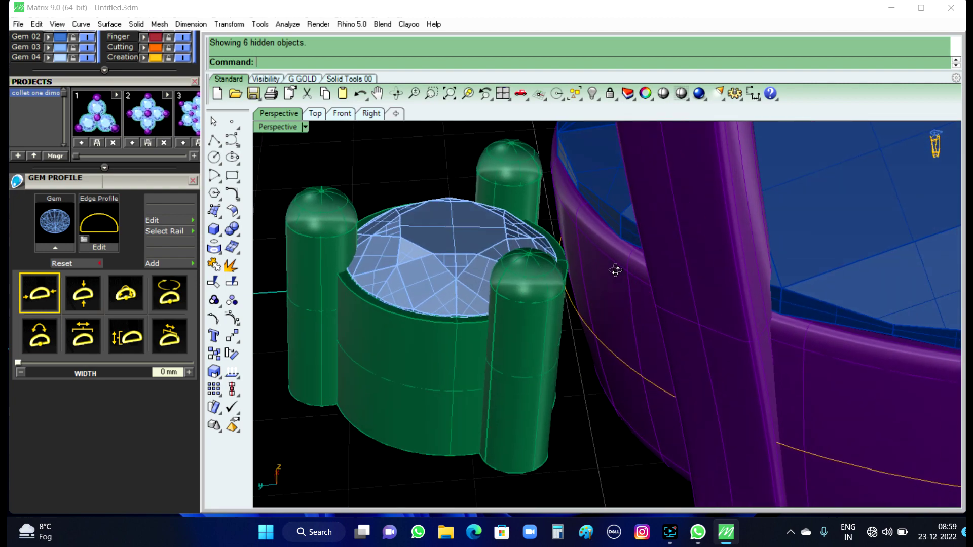
left_click(484, 268)
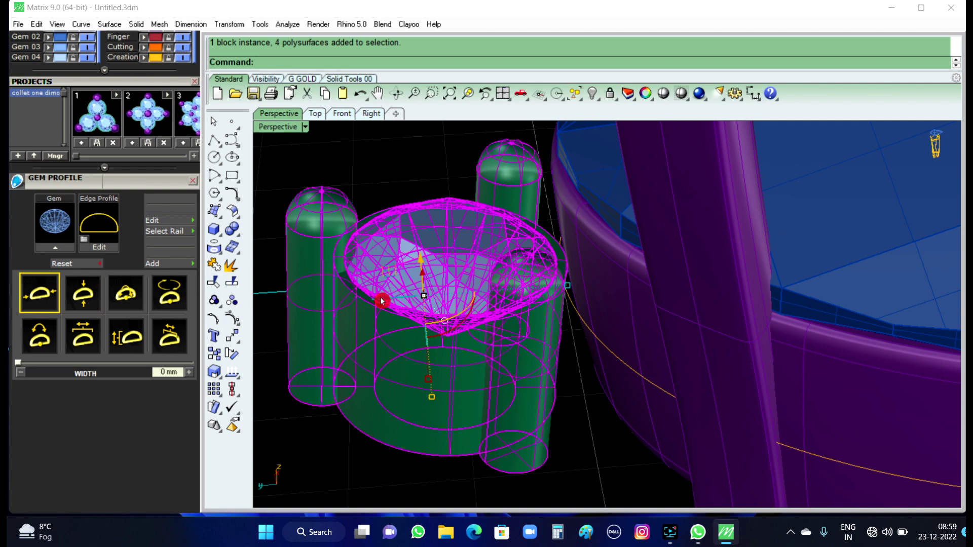
left_click_drag(383, 301, 388, 298)
left_click(402, 195)
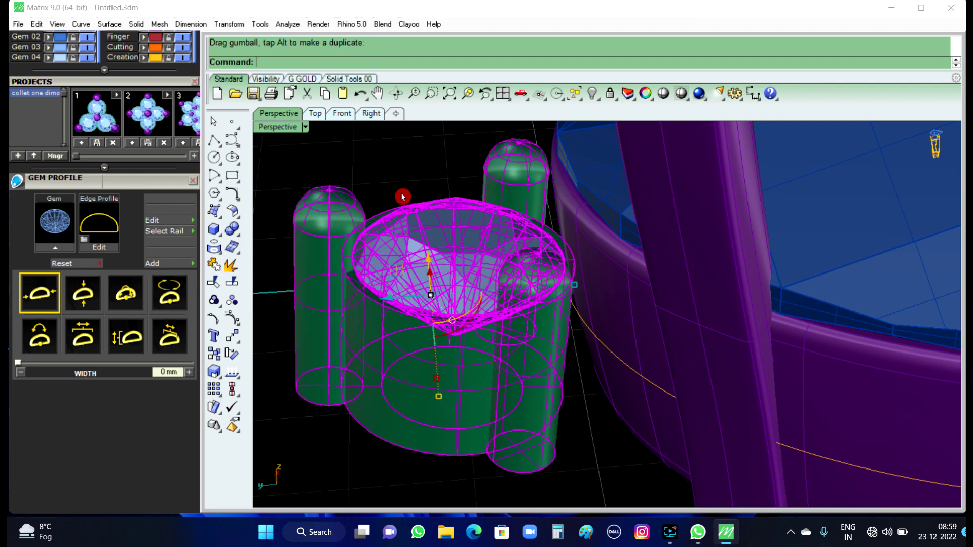
Step: Recheck the clearance and drag the collet up to the oval gem's top tip
scroll(590, 297, "up", 1)
scroll(572, 290, "up", 2)
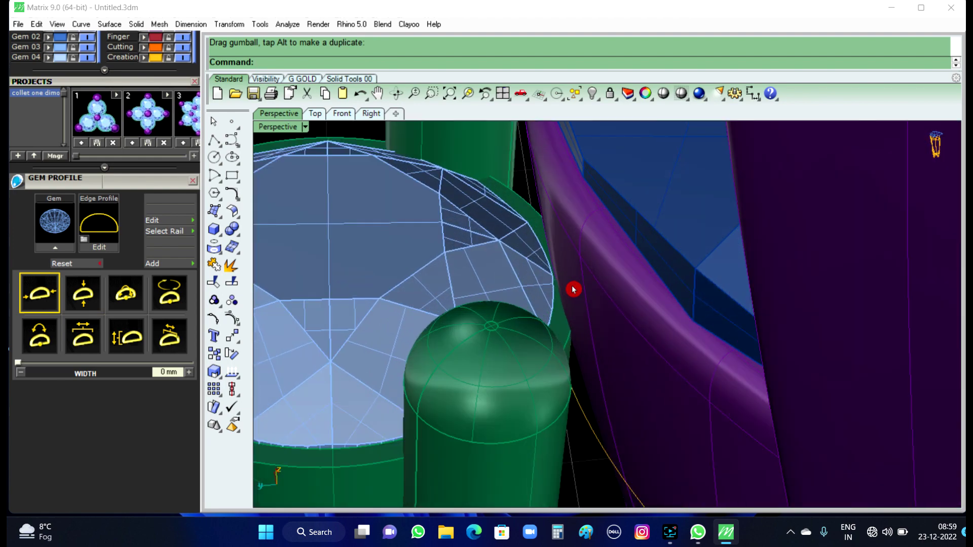
scroll(573, 289, "up", 3)
scroll(573, 289, "up", 2)
scroll(605, 254, "up", 3)
scroll(630, 243, "up", 2)
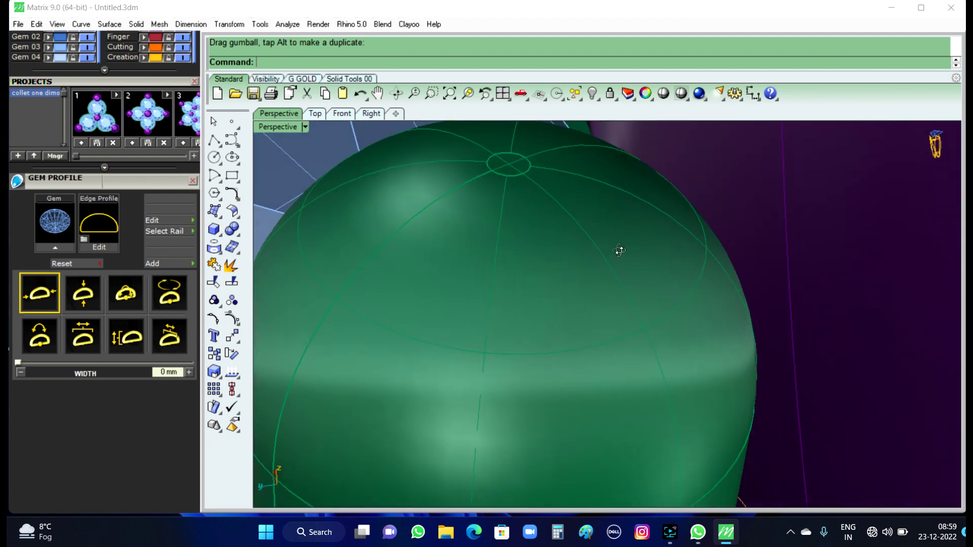
scroll(619, 250, "up", 1)
scroll(618, 254, "down", 3)
scroll(653, 257, "down", 2)
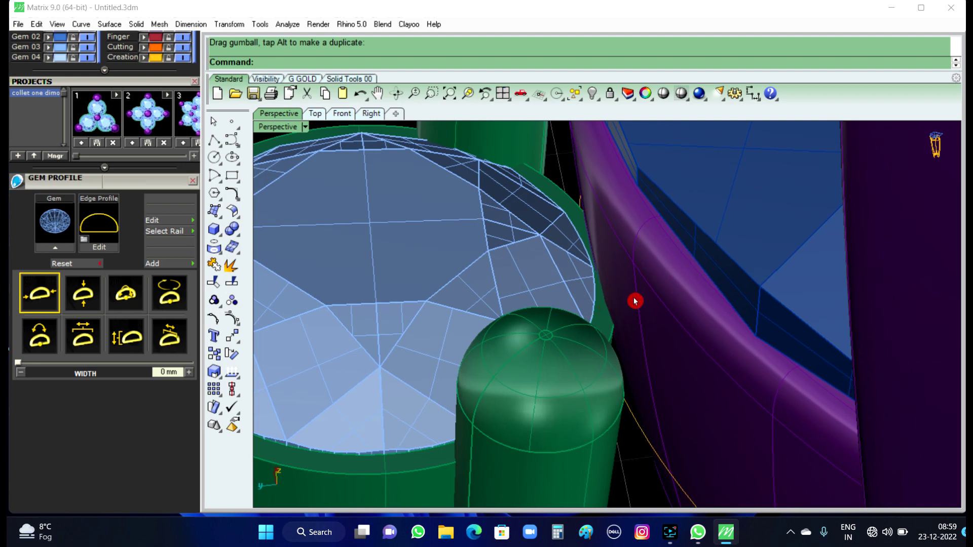
right_click_drag(634, 301, 516, 303)
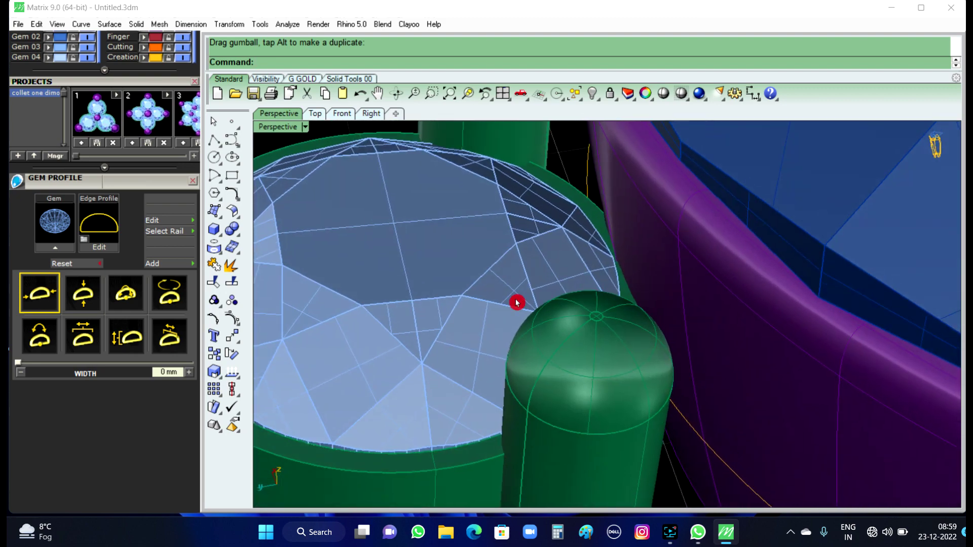
left_click(503, 303)
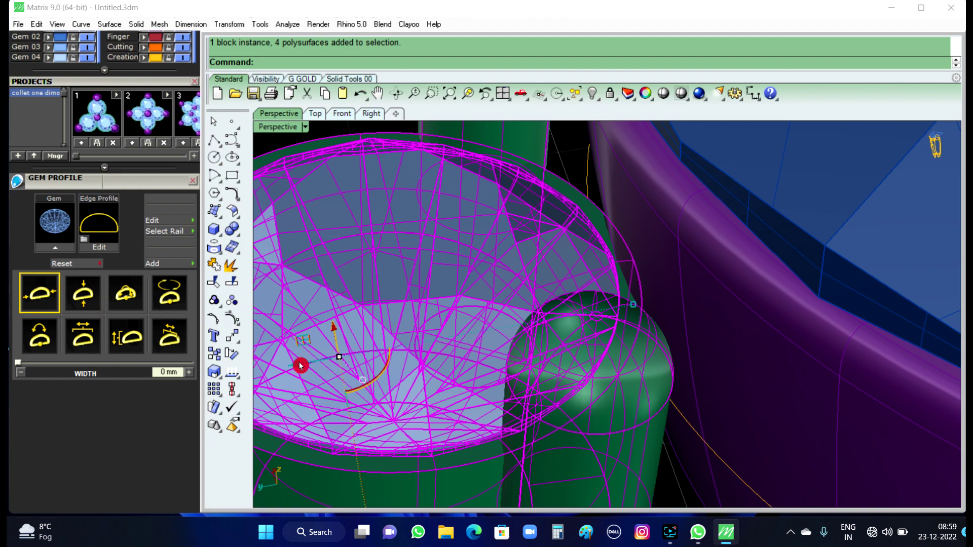
left_click_drag(303, 361, 492, 231)
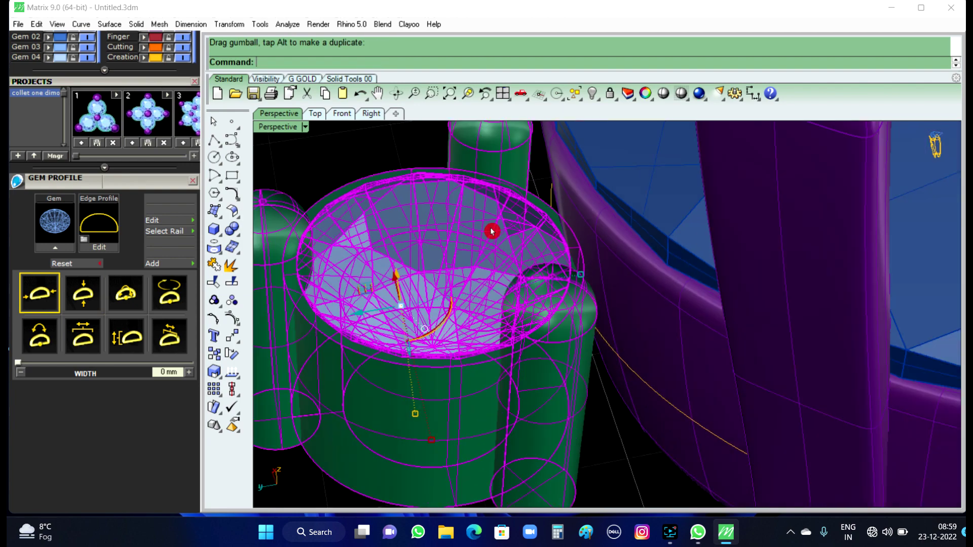
left_click(347, 148)
Step: Orbit to inspect the collet's new position from another angle
scroll(611, 323, "up", 5)
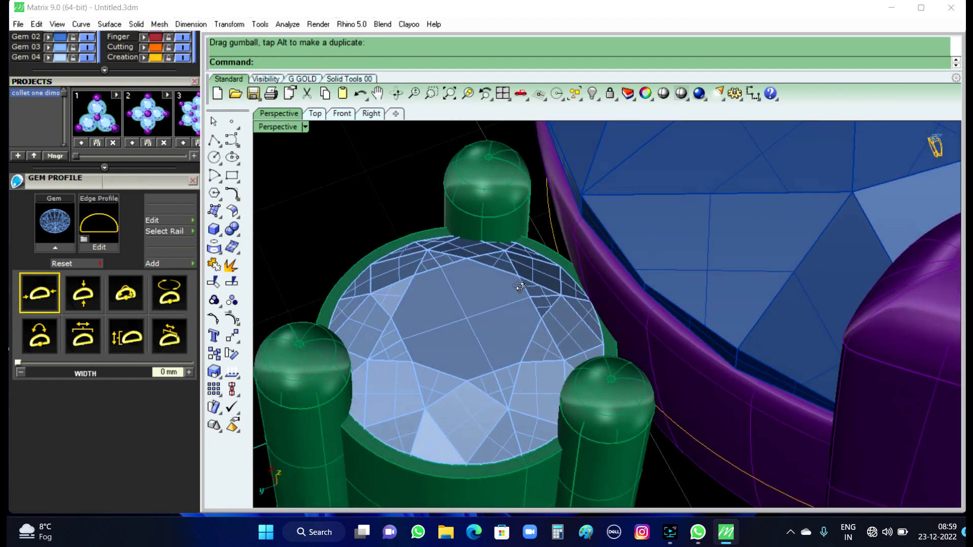
scroll(610, 324, "up", 3)
scroll(580, 322, "up", 2)
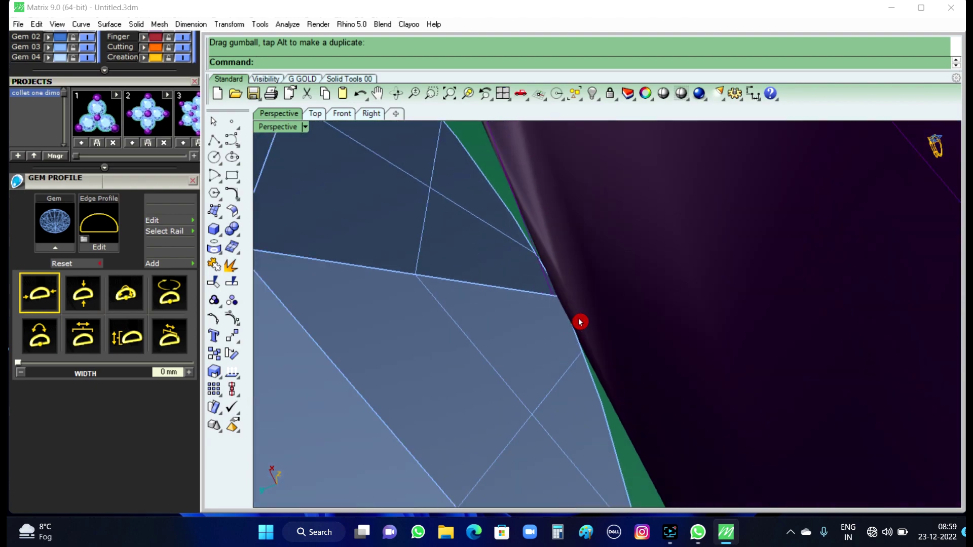
scroll(579, 321, "down", 3)
scroll(578, 322, "down", 5)
scroll(567, 321, "down", 3)
mouse_move(745, 332)
right_mouse_down()
mouse_move(545, 350)
mouse_move(579, 306)
mouse_move(599, 363)
mouse_move(610, 290)
right_mouse_up()
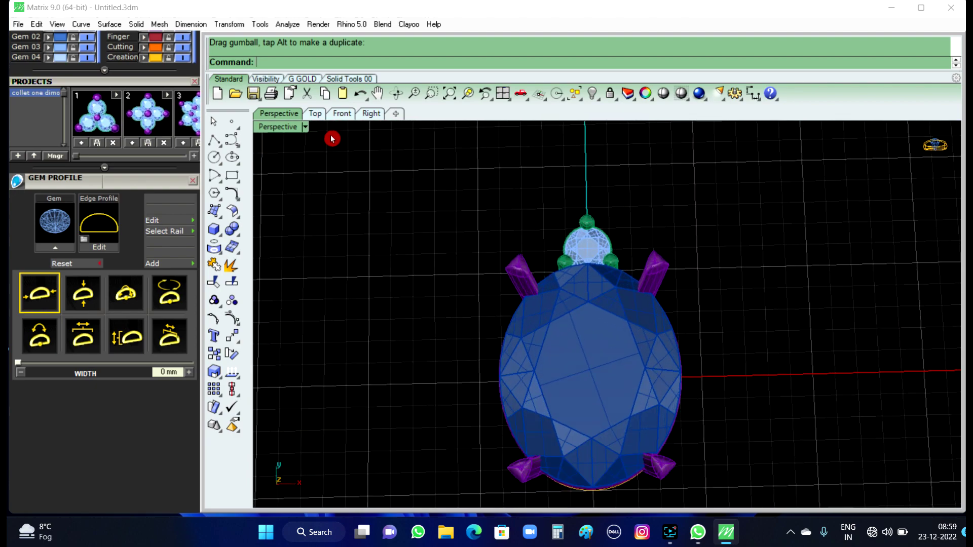
Step: In Top view, select the oval gem and its prongs and hide them
left_click(343, 121)
left_click(315, 124)
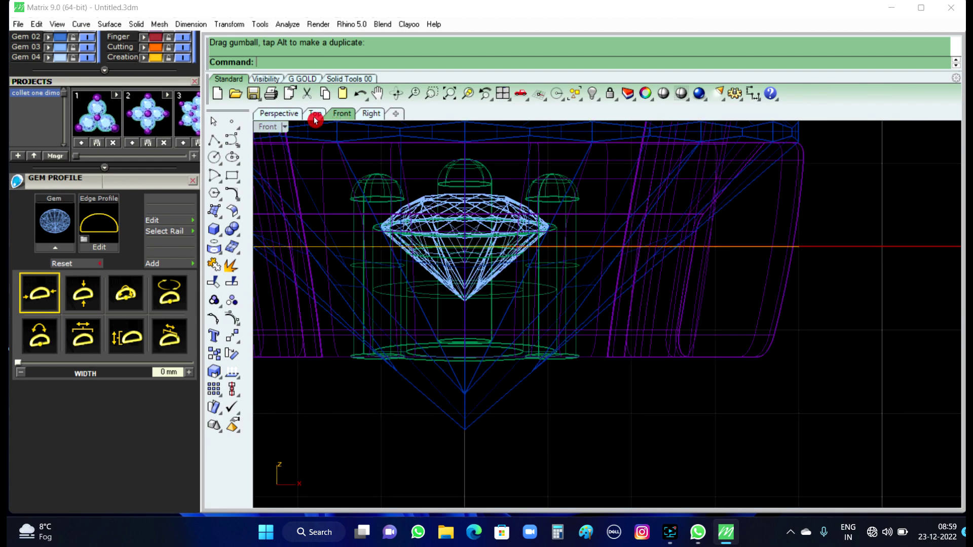
scroll(490, 310, "up", 2)
scroll(524, 264, "up", 2)
scroll(525, 264, "up", 3)
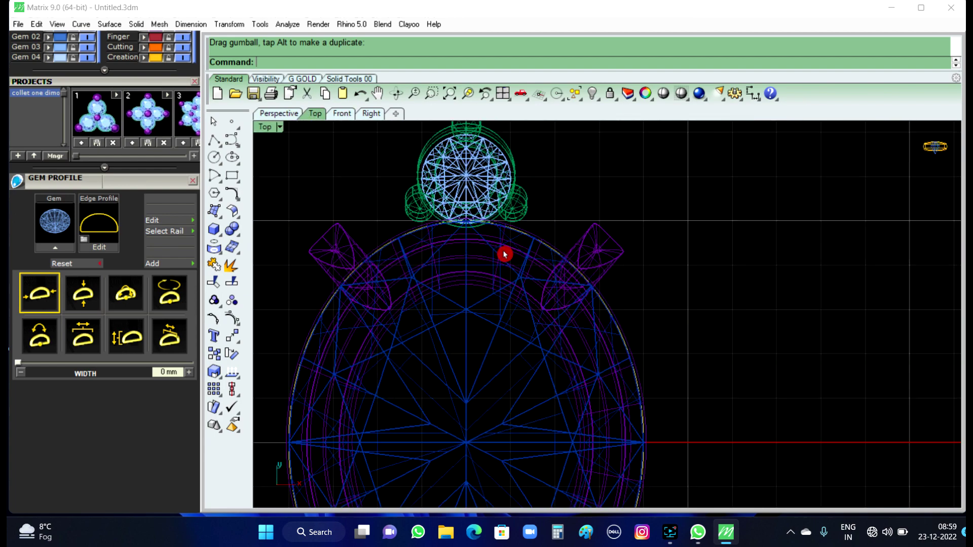
scroll(504, 254, "up", 2)
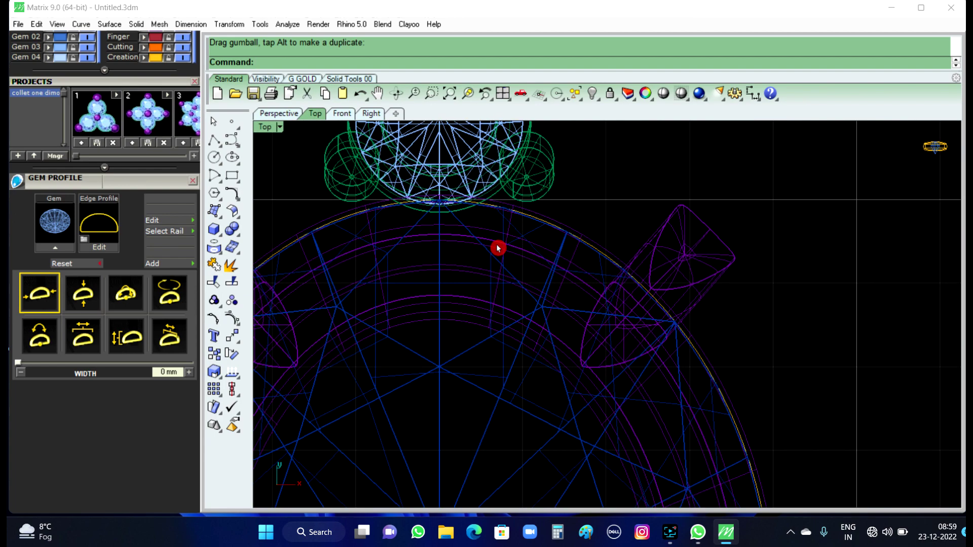
left_click(480, 284)
left_click(594, 95)
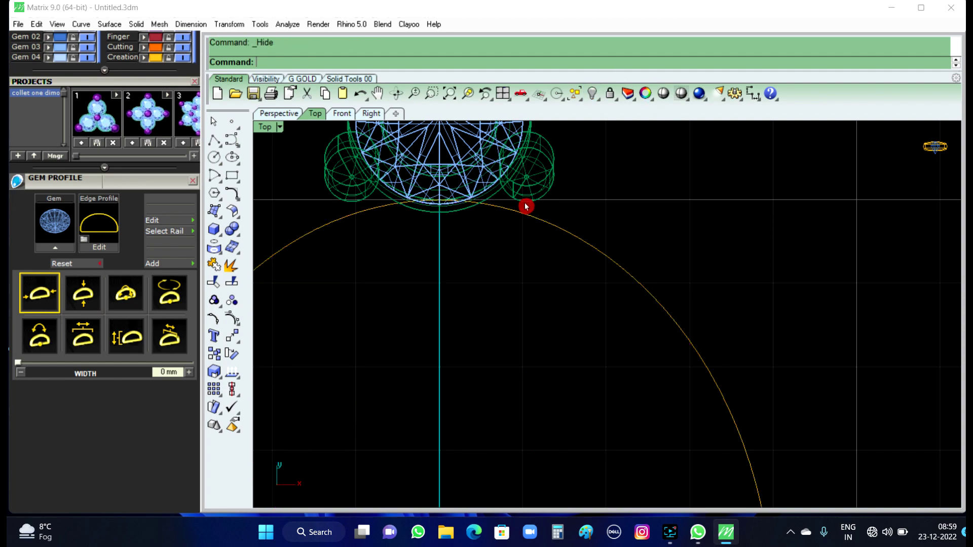
Step: Zoom out, select the small round collet and frame the ring curve
scroll(525, 206, "down", 2)
scroll(487, 216, "up", 2)
scroll(424, 216, "up", 2)
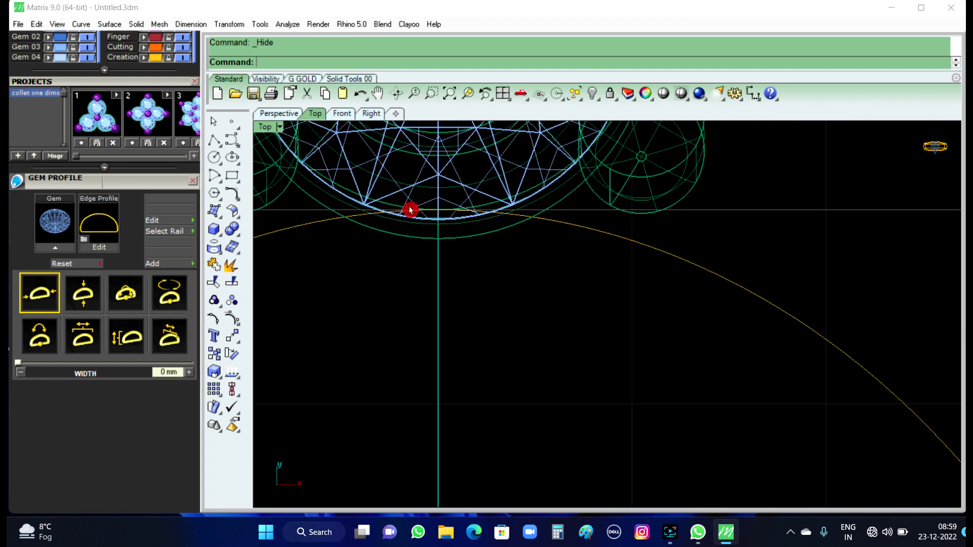
scroll(396, 278, "down", 1)
scroll(510, 332, "down", 3)
scroll(521, 290, "down", 1)
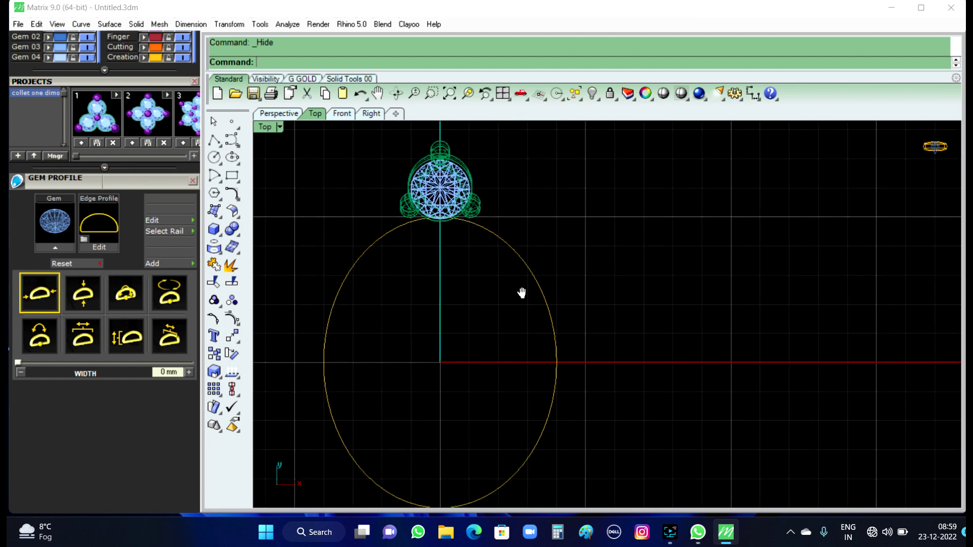
left_click(462, 208)
scroll(483, 254, "down", 3)
right_click_drag(521, 310, 559, 292)
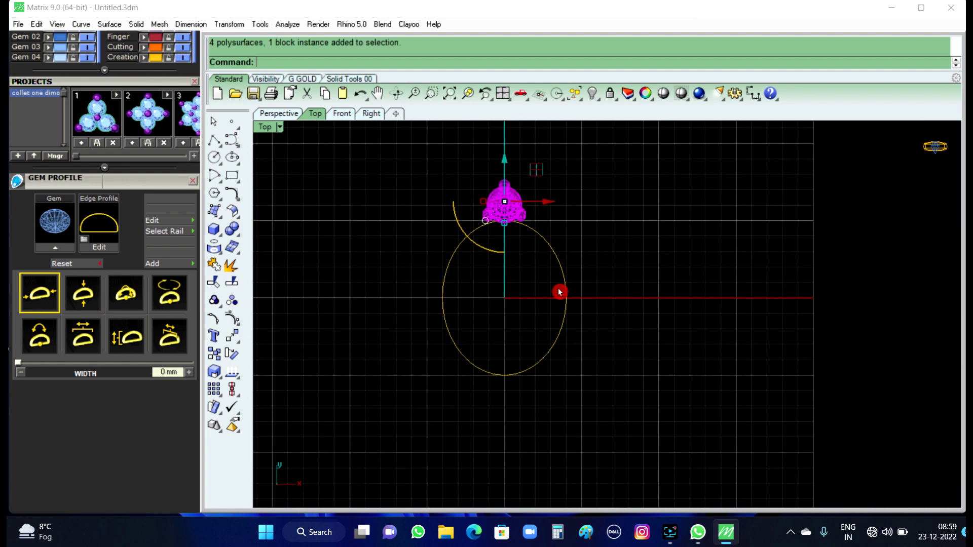
Step: Rotate-copy the collet about centre 0, placing the first copy along the curve
left_click(232, 356)
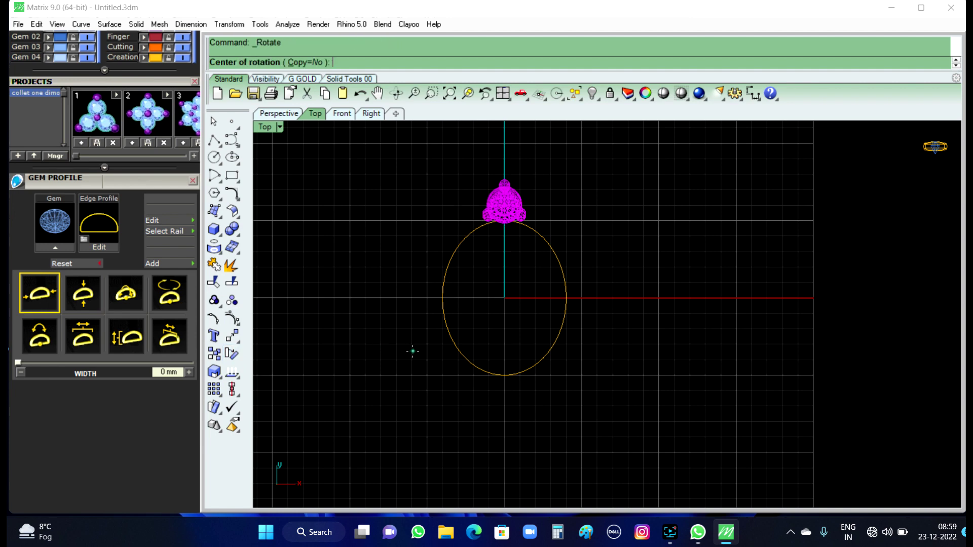
left_click(311, 57)
left_click(311, 63)
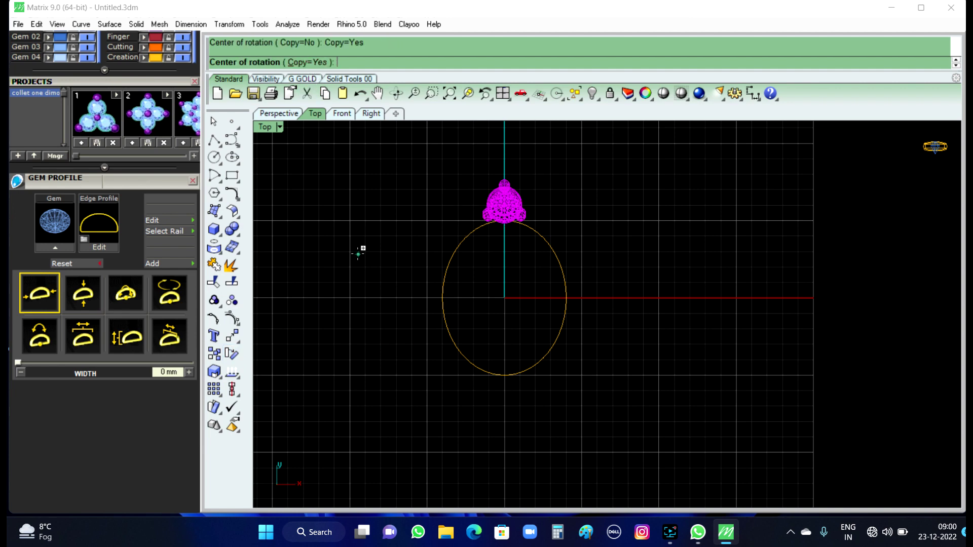
type("0")
key("Return")
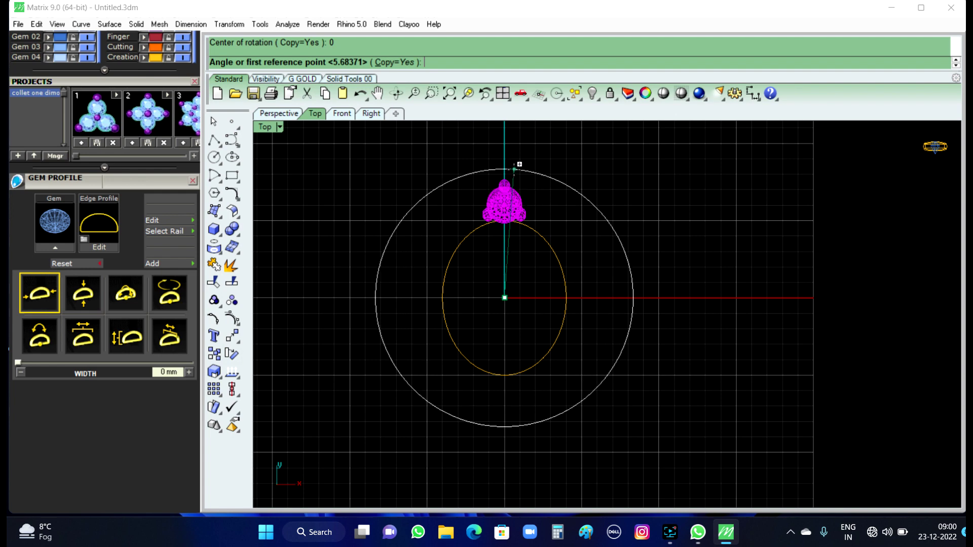
left_click(667, 295)
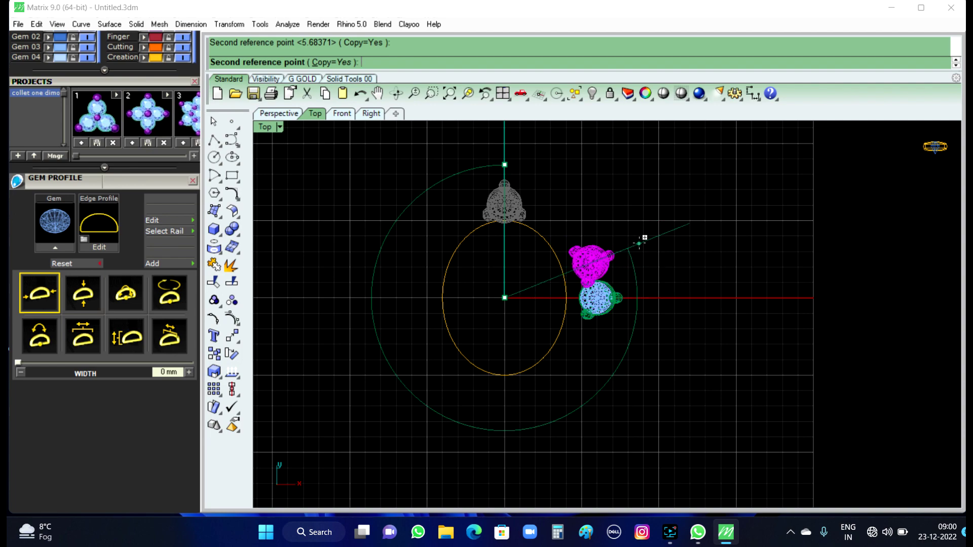
Step: Zoom to check spacing and place the final collet copy along the curve
scroll(643, 226, "up", 3)
scroll(642, 223, "up", 3)
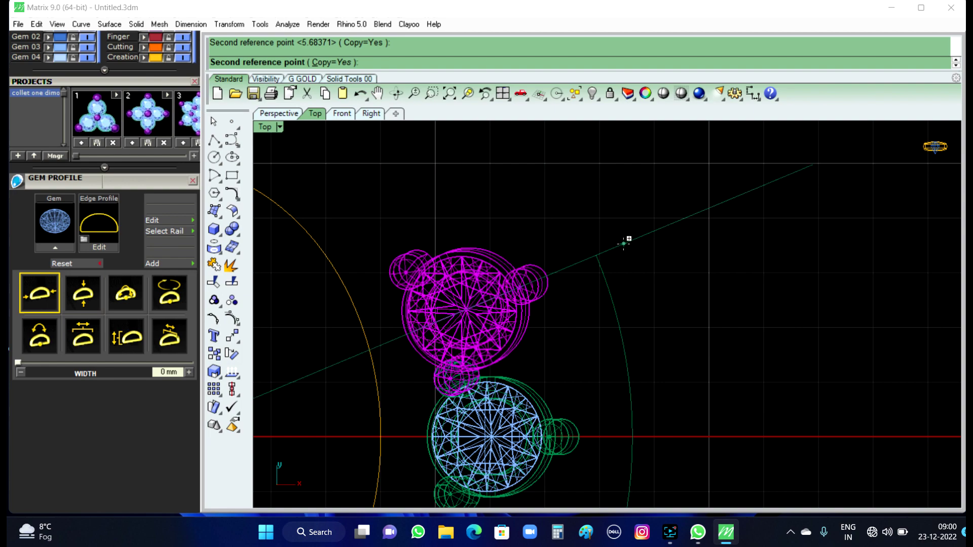
scroll(626, 241, "down", 3)
scroll(608, 222, "down", 1)
scroll(588, 197, "up", 3)
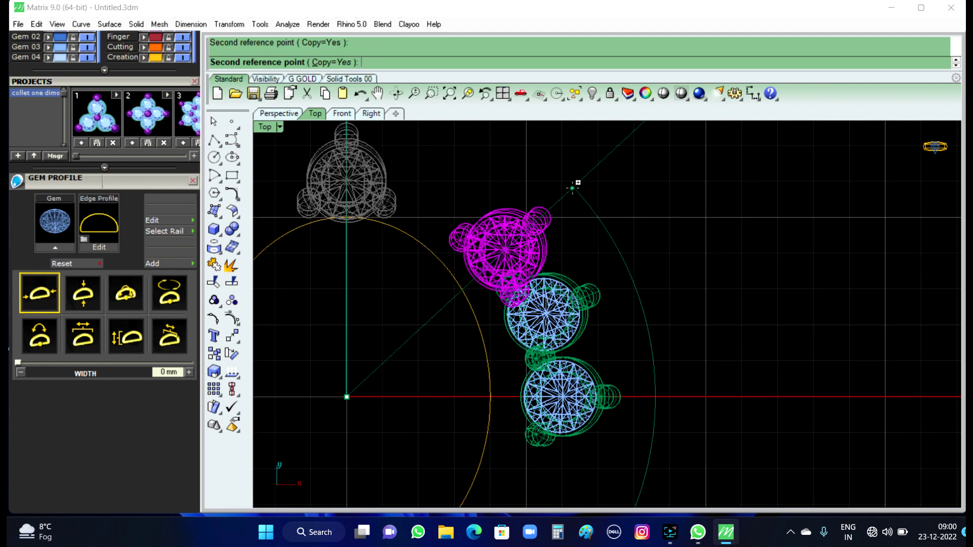
scroll(569, 182, "up", 3)
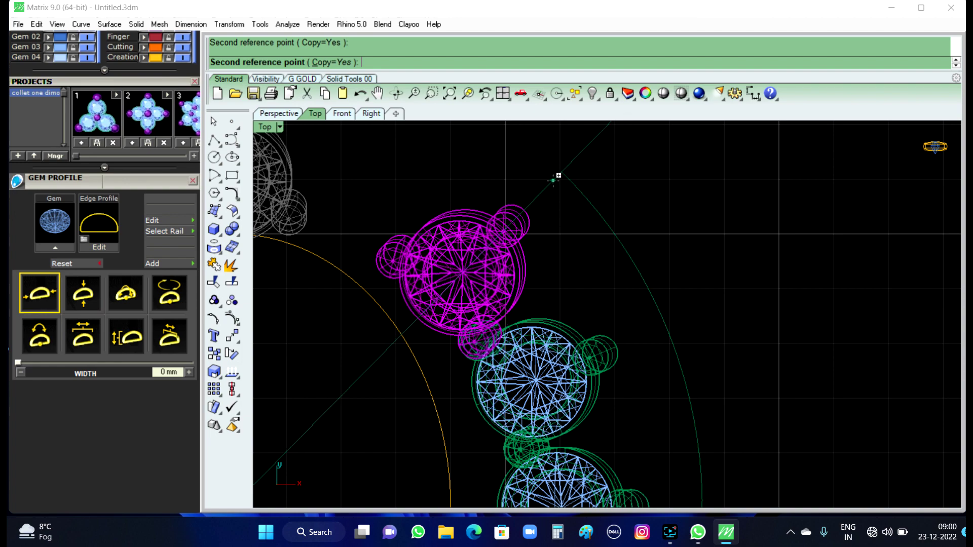
scroll(557, 176, "down", 3)
scroll(632, 232, "down", 2)
scroll(556, 202, "up", 2)
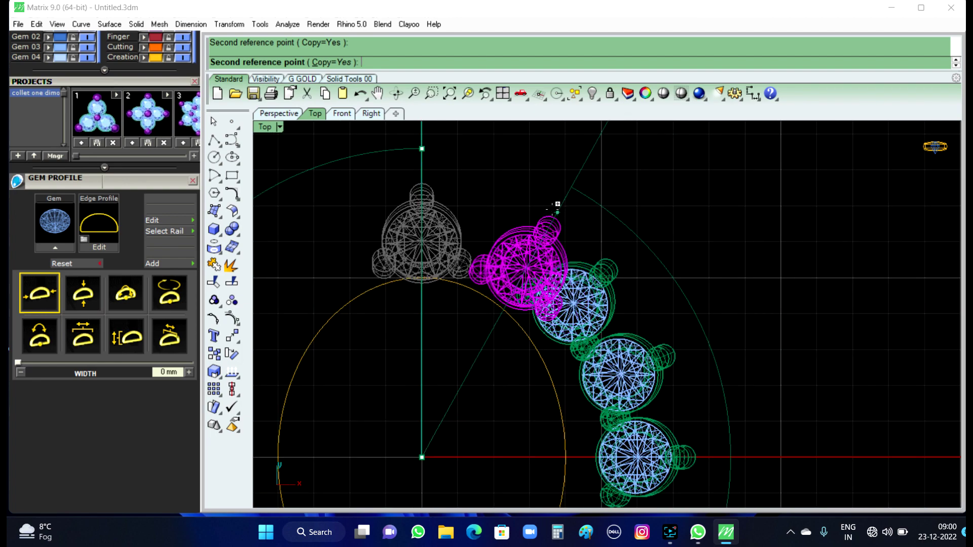
scroll(526, 202, "up", 2)
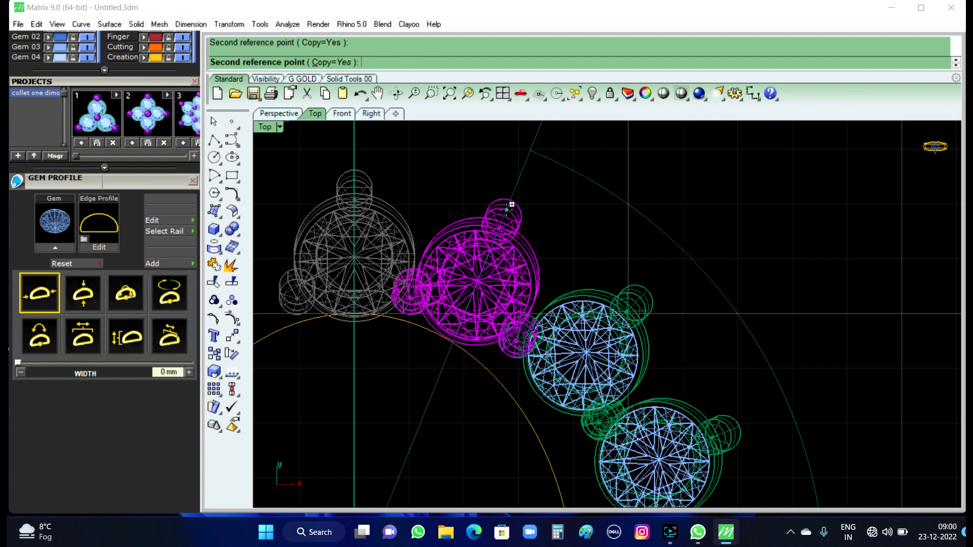
left_click(556, 231)
Step: Select the second collet in the new row
scroll(634, 225, "down", 3)
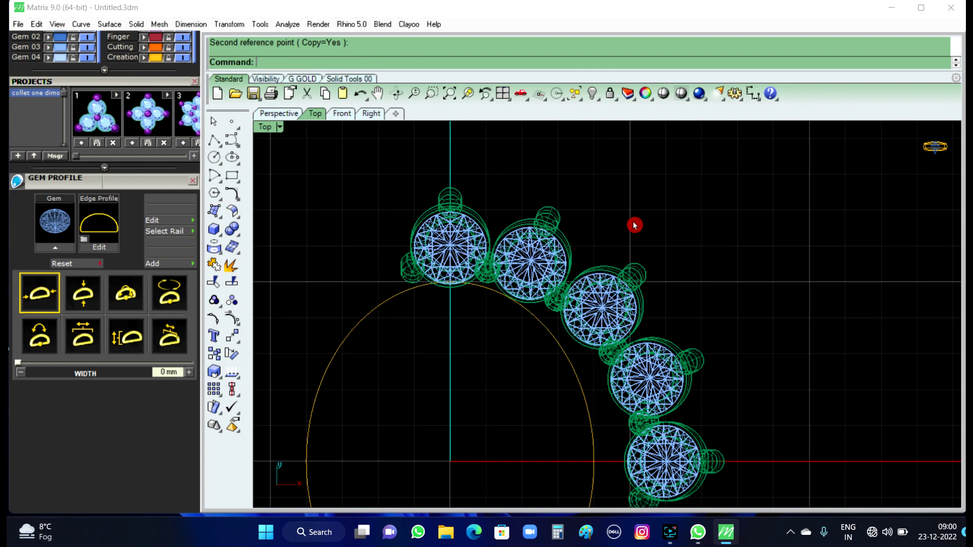
scroll(662, 272, "down", 2)
scroll(618, 245, "up", 1)
scroll(576, 234, "up", 2)
scroll(576, 235, "up", 2)
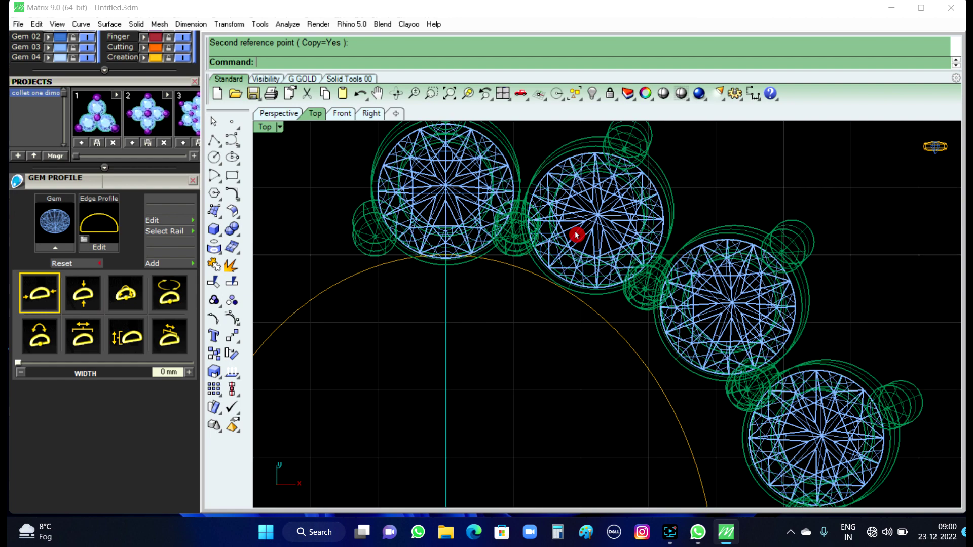
scroll(600, 241, "up", 1)
left_click(597, 226)
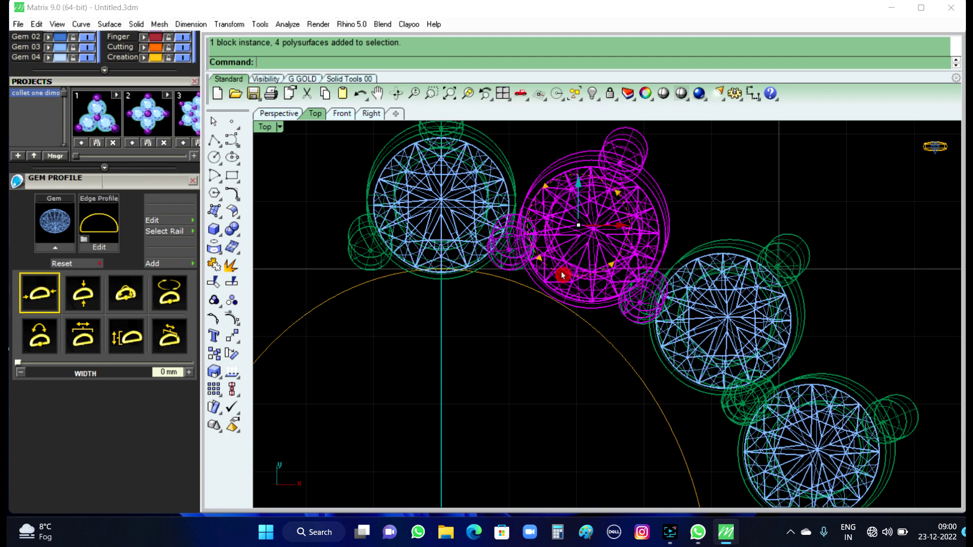
Step: Turn the second collet about its own centre to reposition its side prongs
mouse_move(561, 275)
left_mouse_down("ctrl")
mouse_move(537, 255)
mouse_move(550, 267)
mouse_move(559, 248)
left_mouse_up("ctrl")
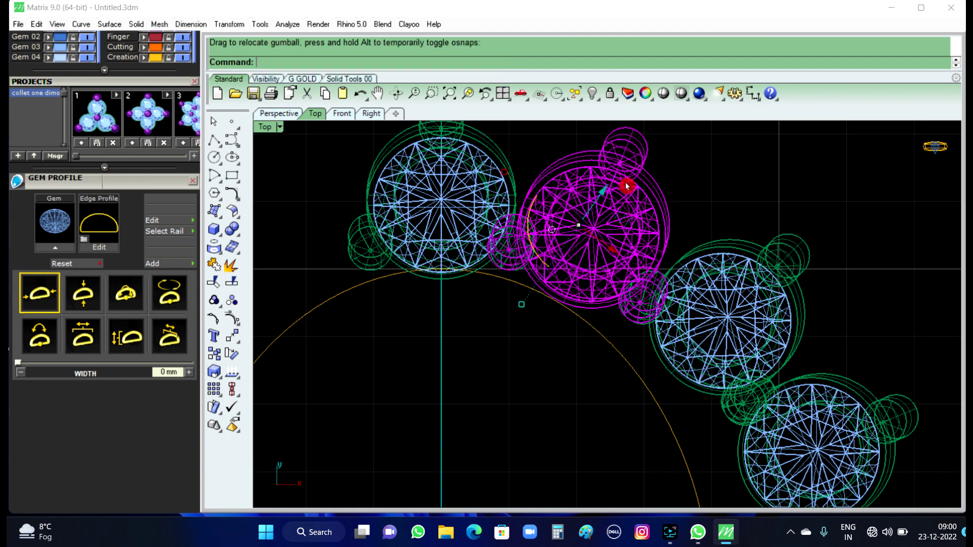
left_click_drag(606, 188, 606, 200)
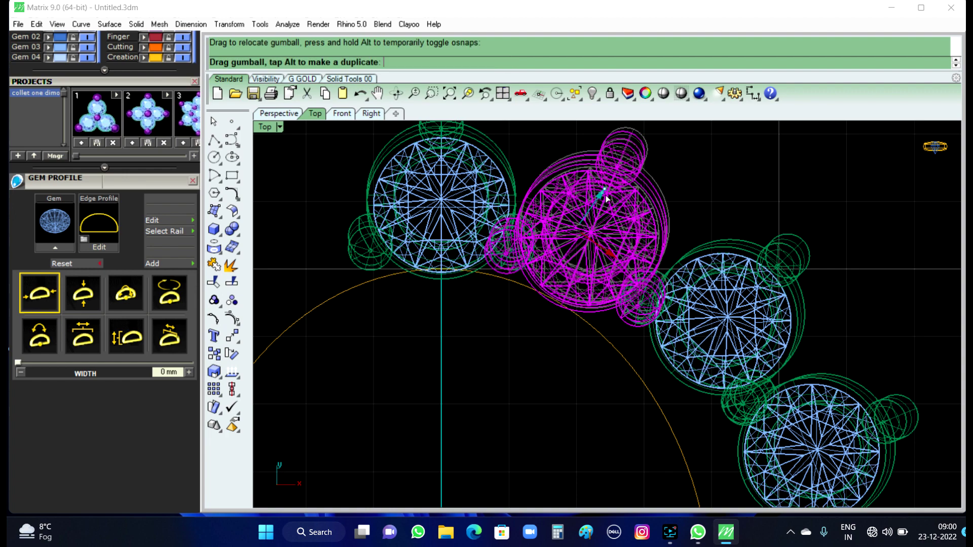
left_click(745, 162)
Step: Select the second collet along the oval curve again
scroll(532, 267, "up", 2)
scroll(561, 286, "up", 2)
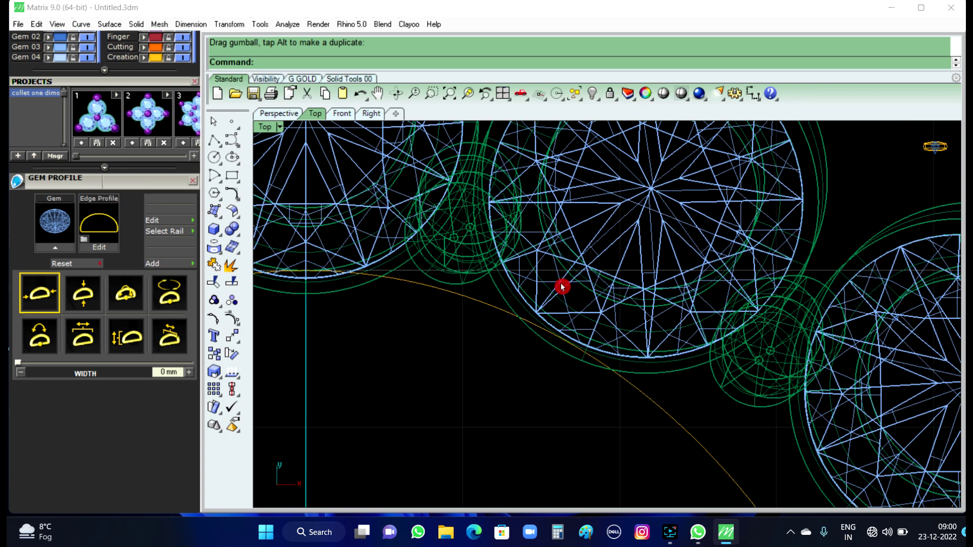
left_click(632, 298)
scroll(605, 306, "down", 1)
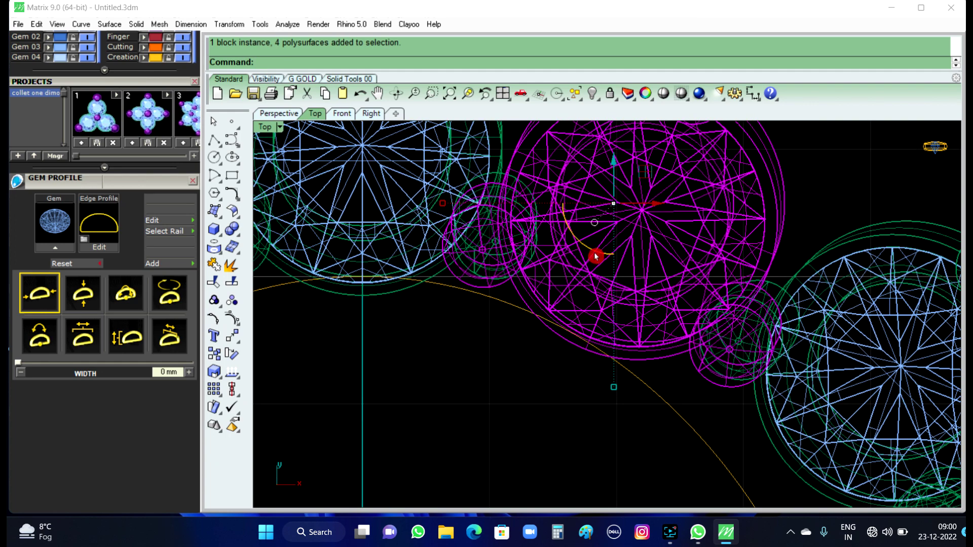
Step: Pivot an accent gem setting on its edge and rotate it slightly to follow the oval curve
mouse_move(595, 257)
left_mouse_down("ctrl")
mouse_move(573, 233)
mouse_move(624, 182)
mouse_move(641, 180)
left_mouse_up("ctrl")
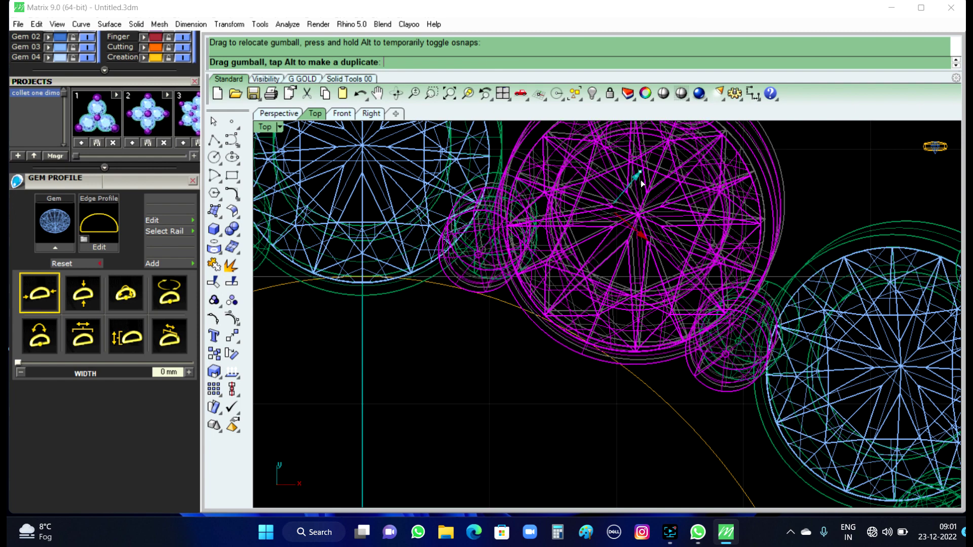
left_click(841, 173)
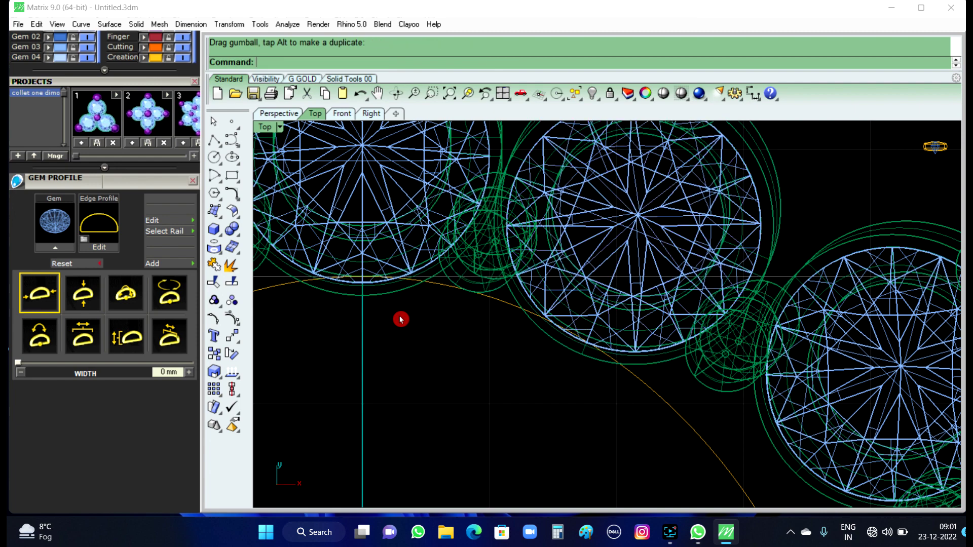
left_click(620, 299)
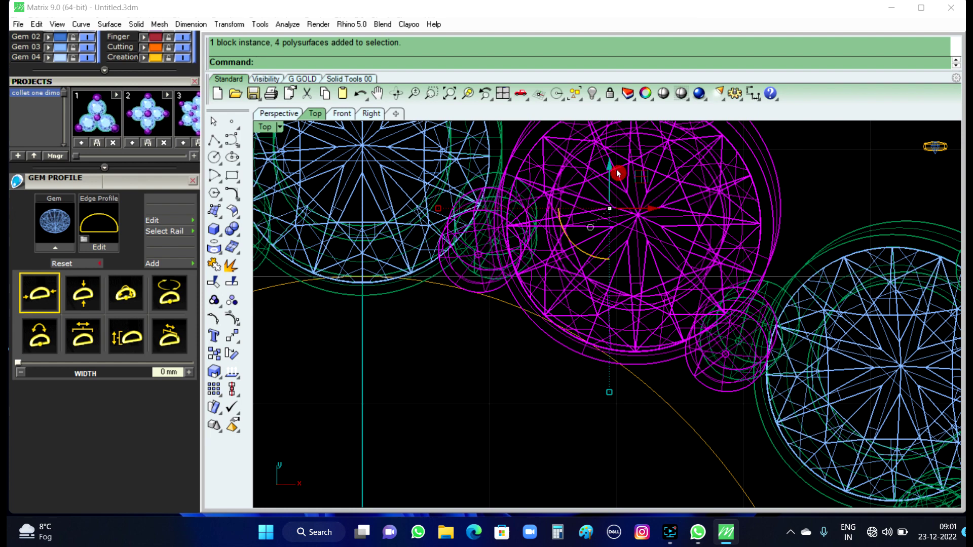
left_click_drag(593, 256, 569, 250, "ctrl")
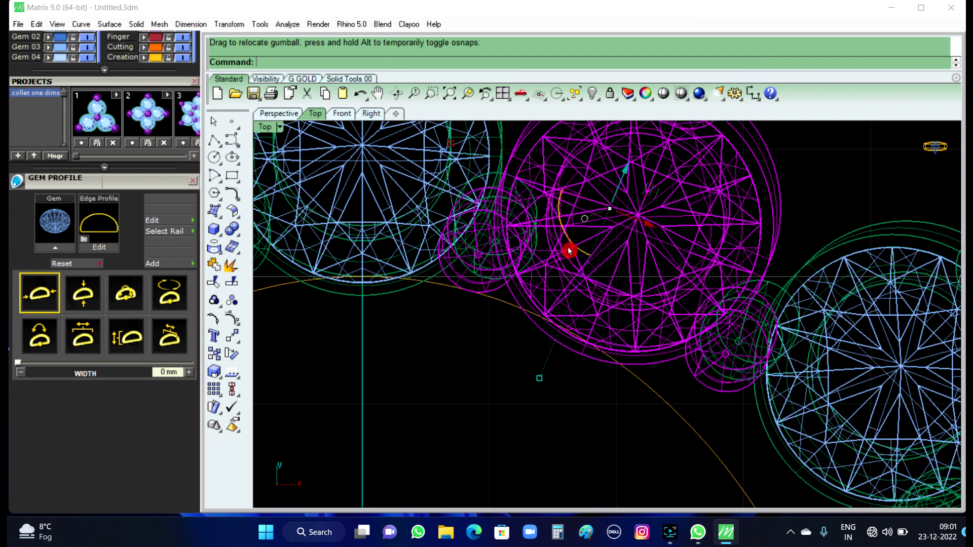
left_click_drag(628, 173, 628, 176)
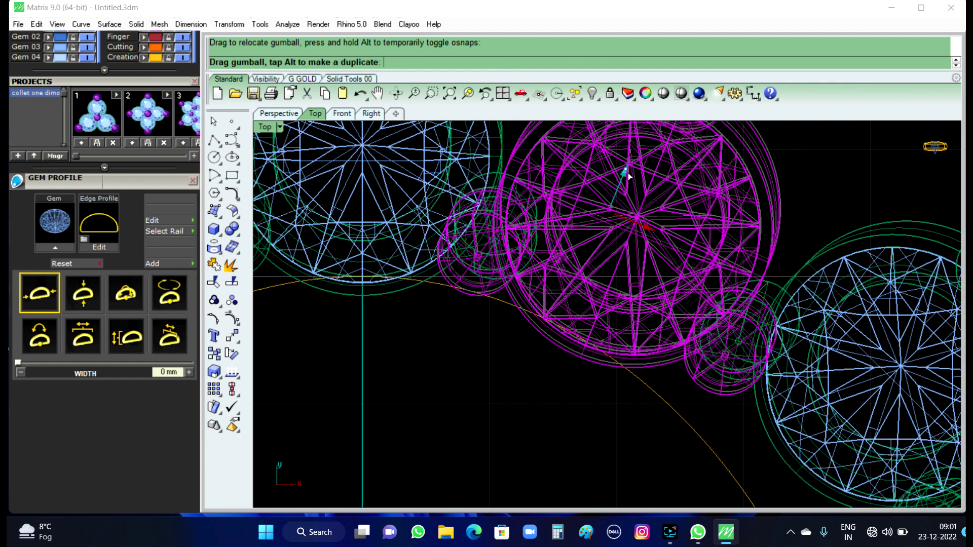
left_click(845, 183)
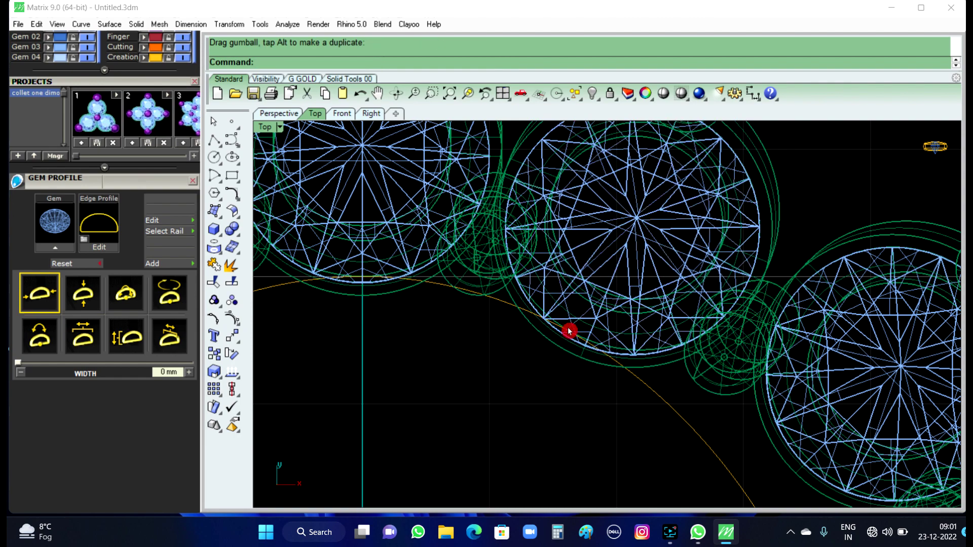
scroll(569, 331, "up", 3)
scroll(547, 314, "down", 3)
scroll(548, 310, "down", 1)
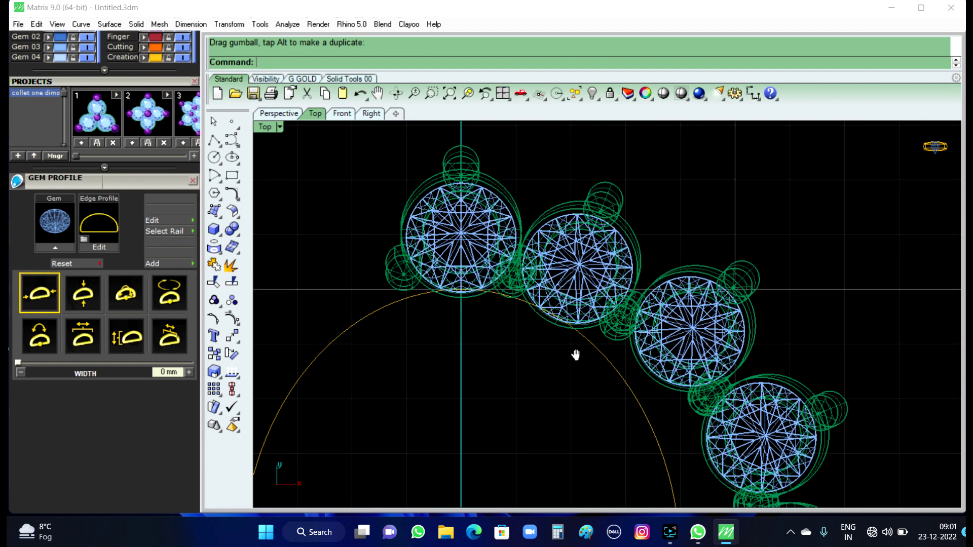
scroll(575, 354, "up", 1)
Step: Move the next gem setting along the arc down-left so it sits against the gold oval
left_click(668, 278)
scroll(654, 304, "up", 2)
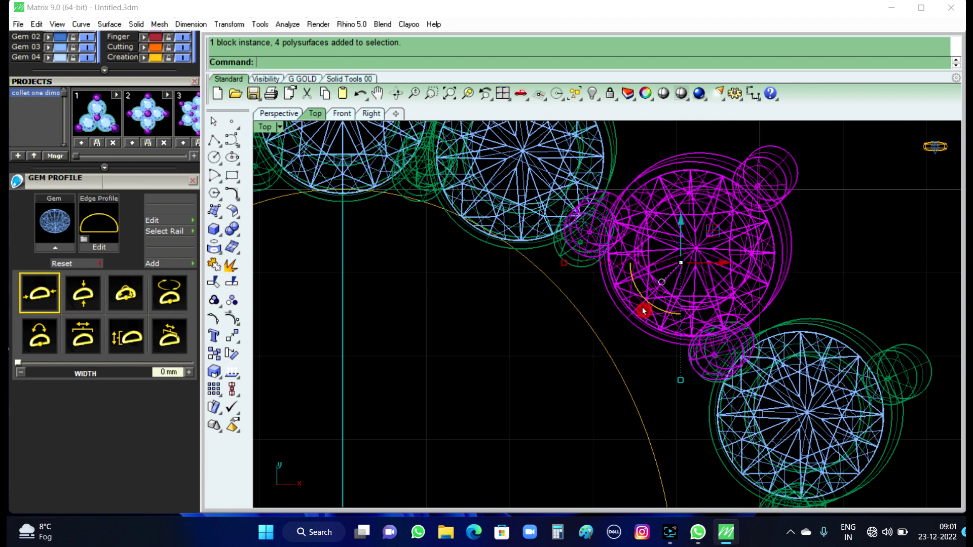
left_click_drag(659, 313, 739, 250)
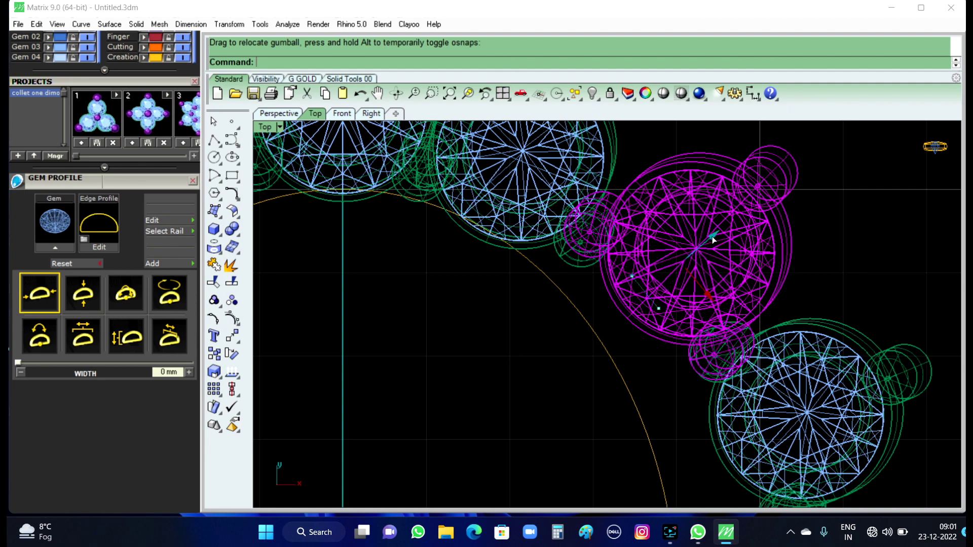
left_click_drag(714, 236, 692, 273)
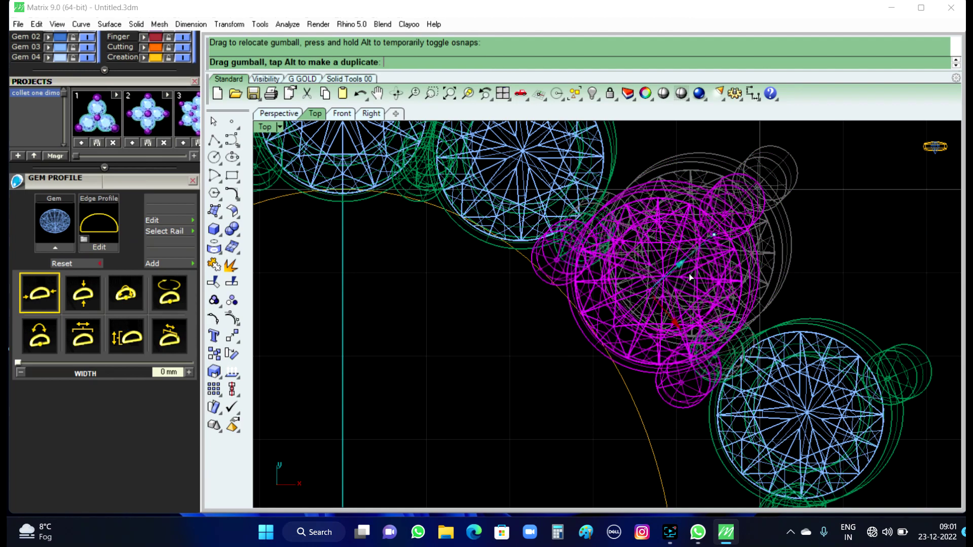
left_click_drag(692, 274, 688, 277)
scroll(604, 374, "up", 2)
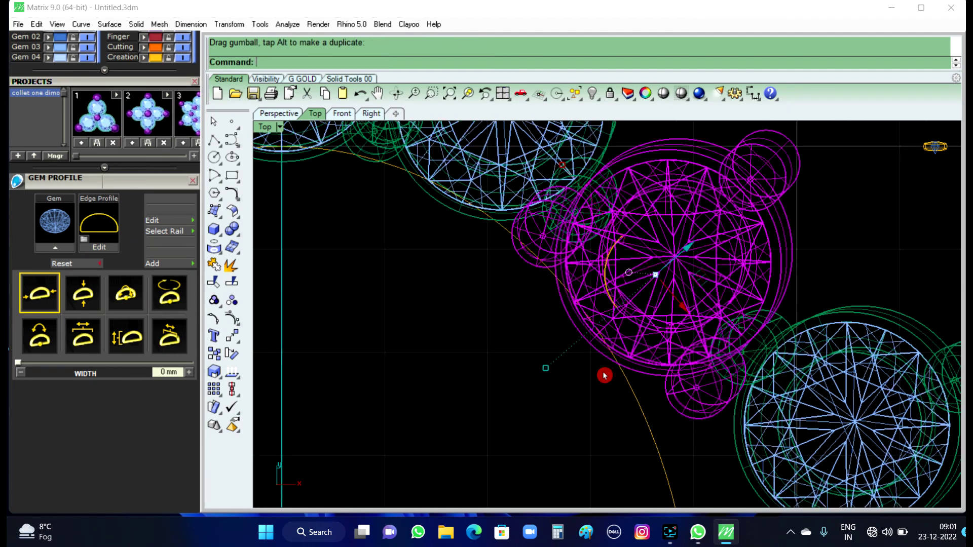
left_click(597, 393)
scroll(598, 393, "up", 2)
scroll(593, 324, "up", 2)
scroll(593, 324, "down", 2)
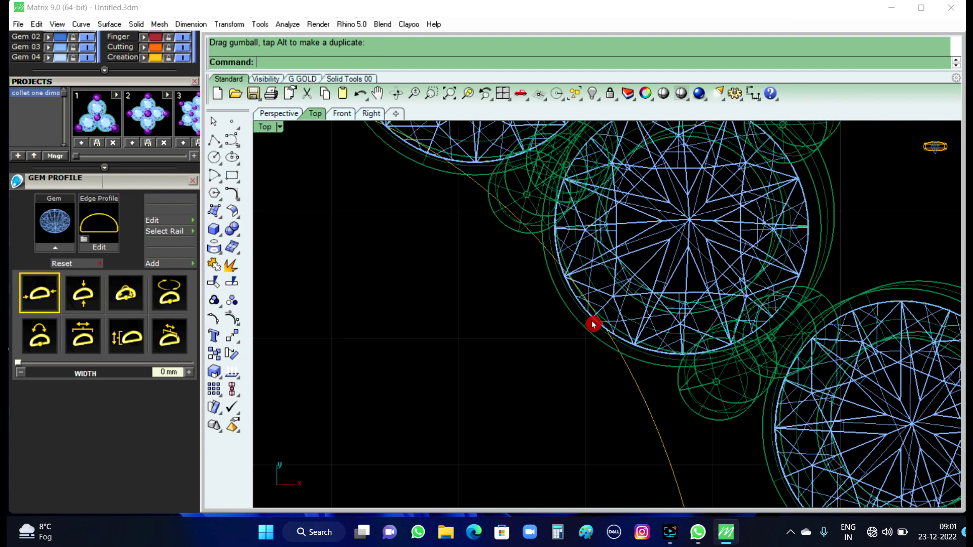
scroll(593, 324, "down", 2)
scroll(601, 354, "down", 2)
scroll(629, 286, "up", 3)
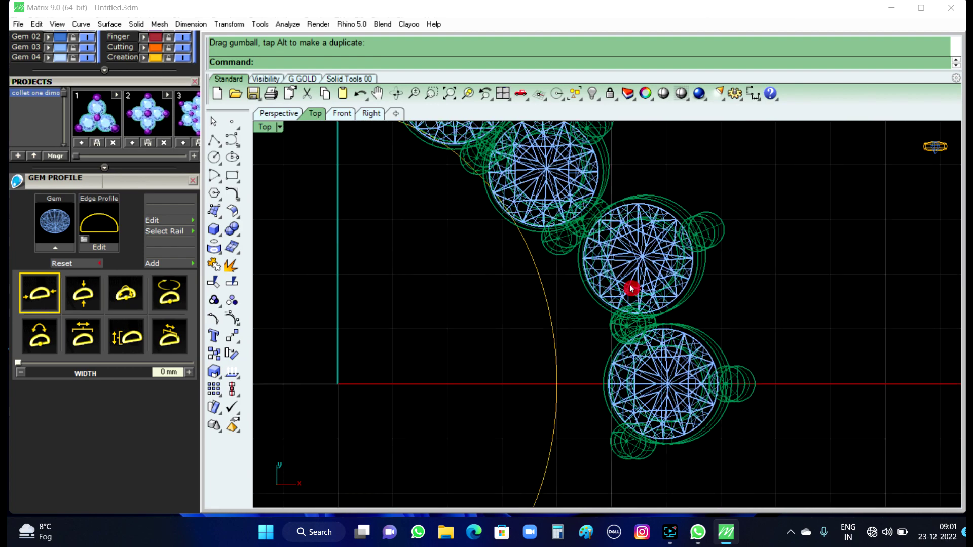
scroll(631, 287, "up", 3)
Step: Rotate the lowest gem setting to follow the curve and move it down-left onto the rail
left_click(632, 287)
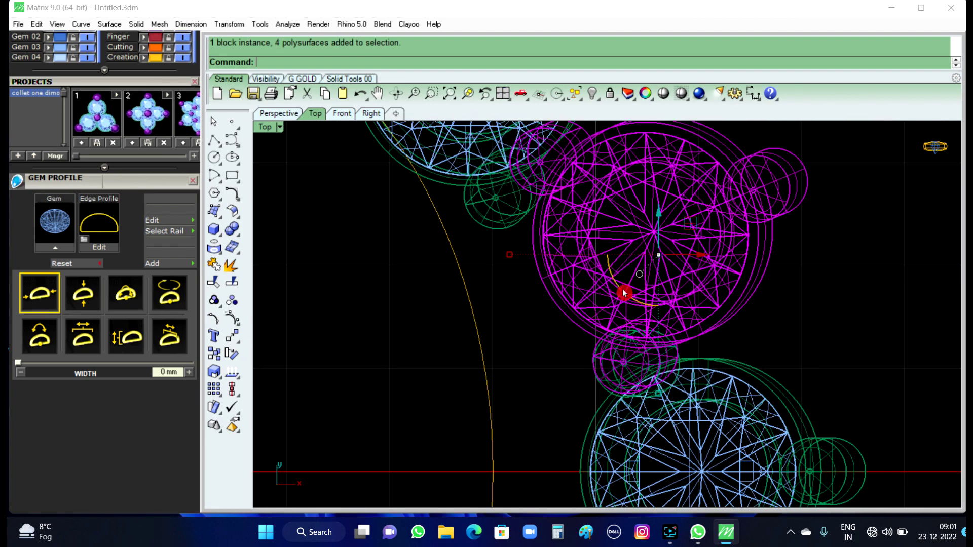
mouse_move(623, 294)
left_mouse_down()
mouse_move(602, 231)
mouse_move(611, 232)
mouse_move(602, 237)
left_mouse_up()
left_click_drag(697, 238, 634, 296)
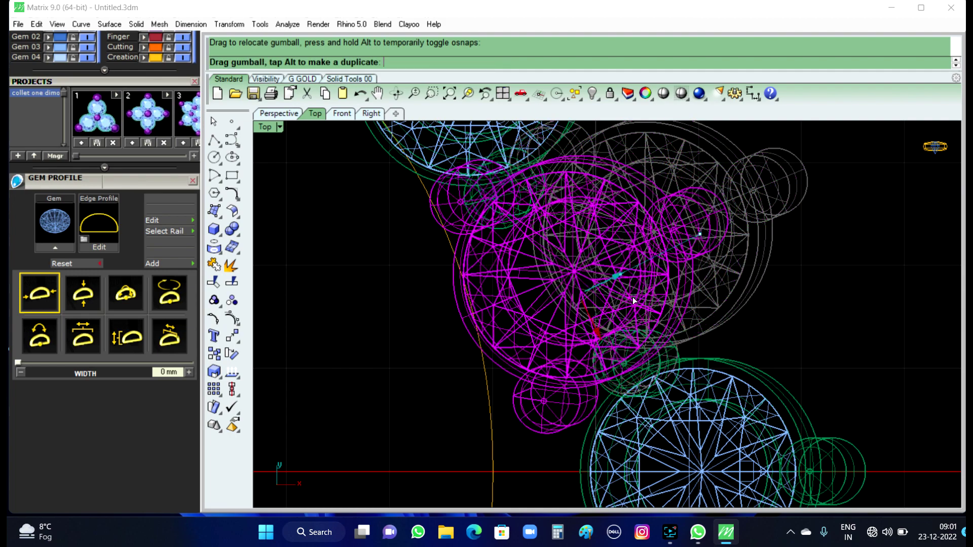
left_click_drag(634, 296, 631, 298)
left_click(807, 314)
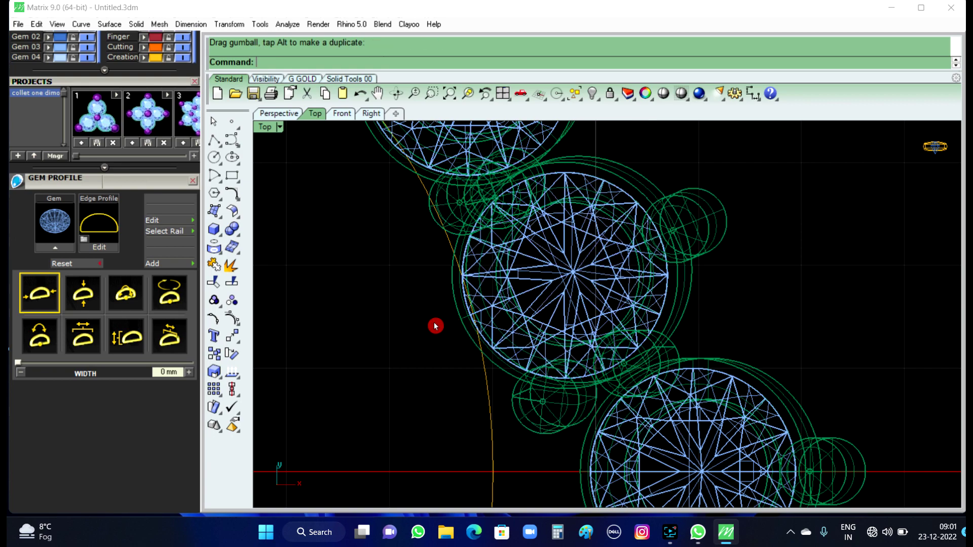
scroll(456, 315, "up", 2)
scroll(471, 306, "up", 2)
scroll(486, 291, "up", 2)
scroll(516, 304, "down", 3)
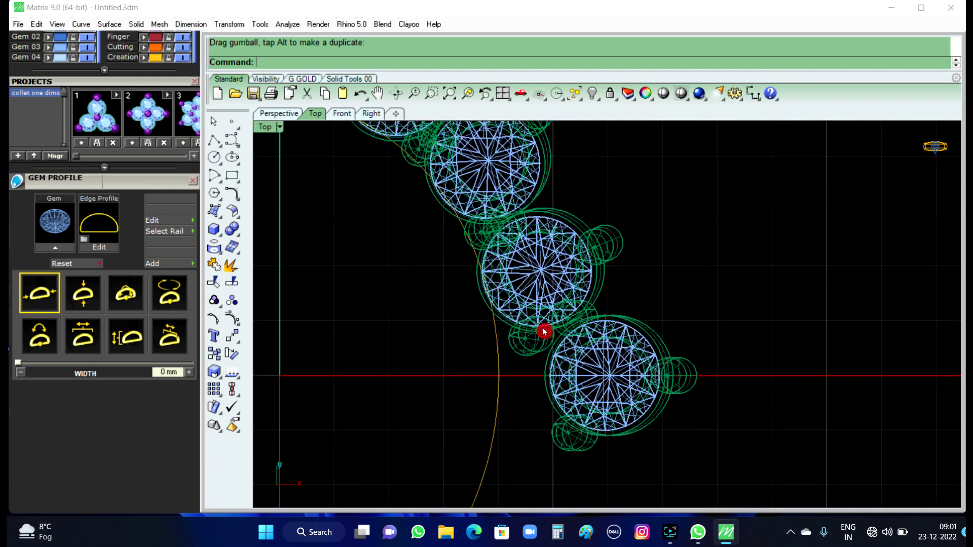
scroll(557, 327, "up", 1)
scroll(582, 337, "up", 2)
Step: Pivot the bottom gem setting on its edge and slide it left against the oval curve
left_click(590, 365)
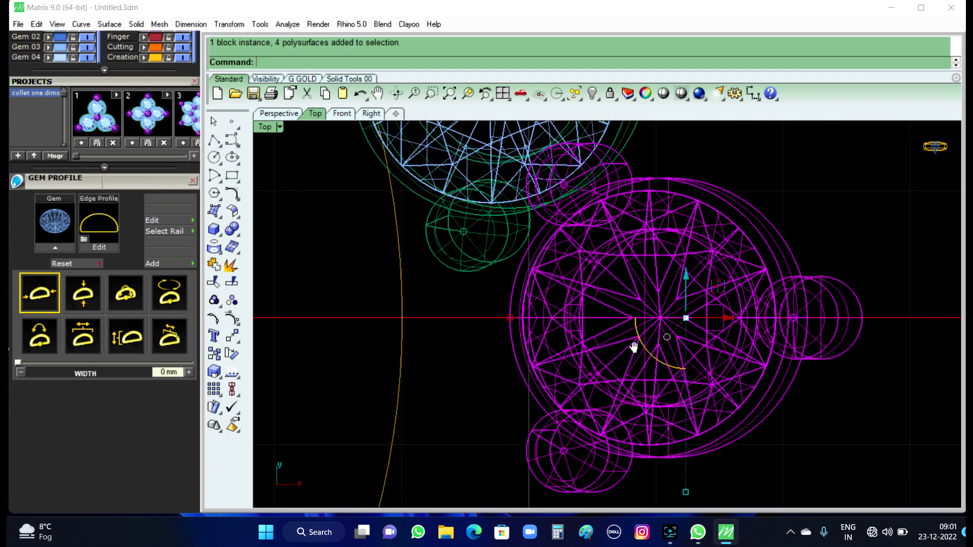
key("Down")
key("Down")
left_click_drag(732, 307, 723, 317, "ctrl")
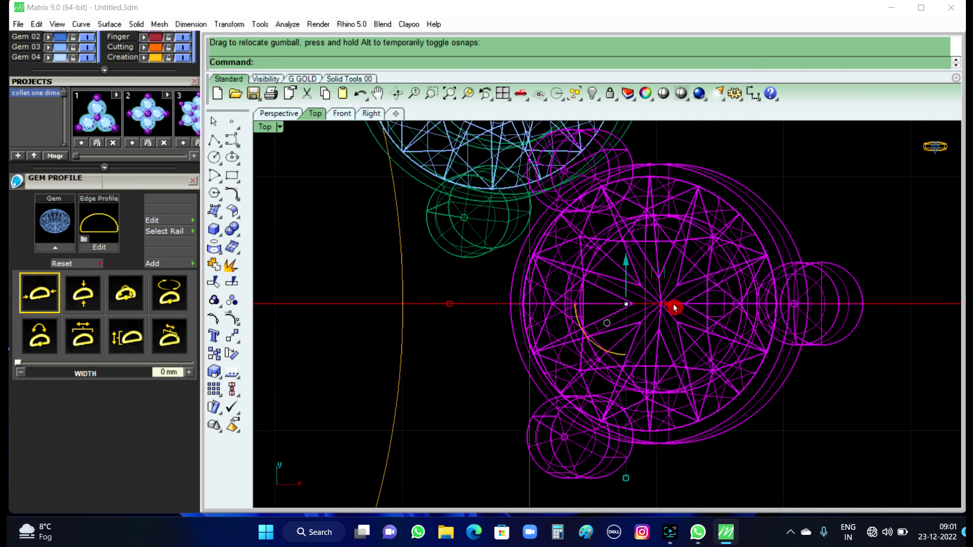
left_click_drag(671, 306, 547, 320)
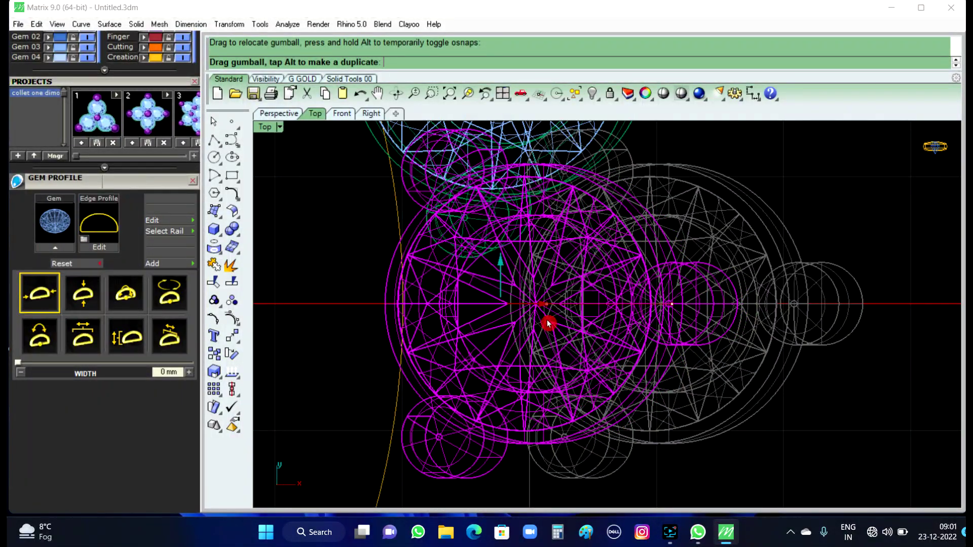
key("Escape")
scroll(756, 390, "down", 3)
scroll(756, 390, "down", 4)
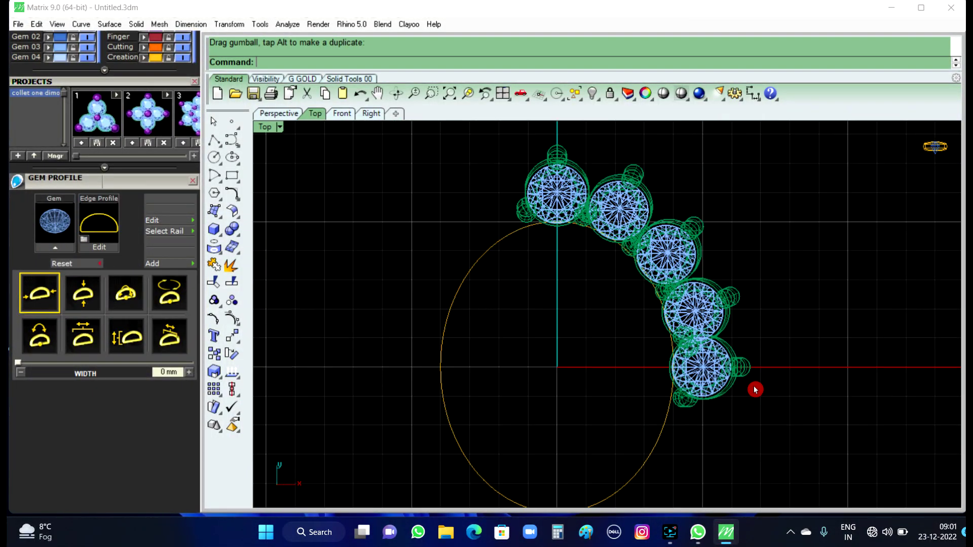
scroll(586, 218, "up", 5)
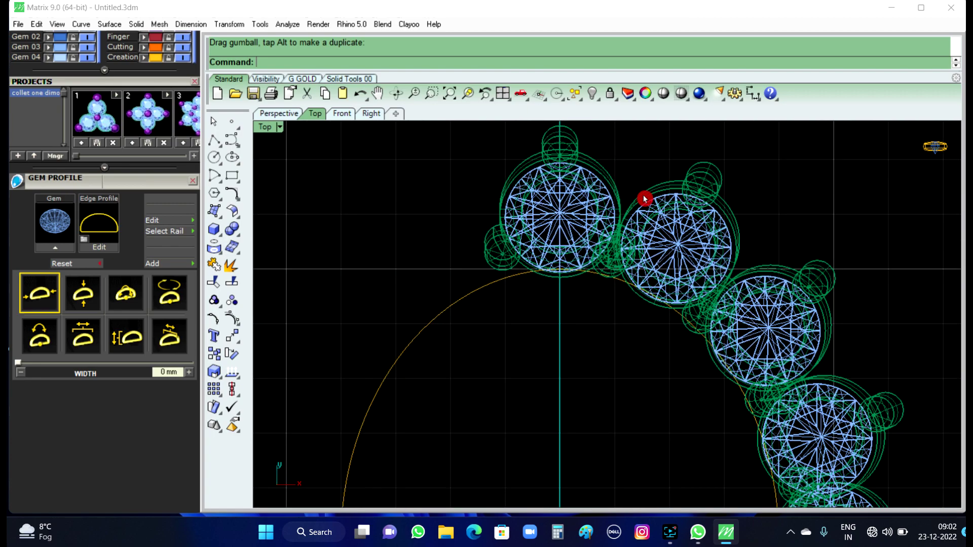
scroll(645, 195, "up", 3)
scroll(613, 241, "up", 2)
scroll(588, 254, "down", 3)
scroll(638, 265, "down", 2)
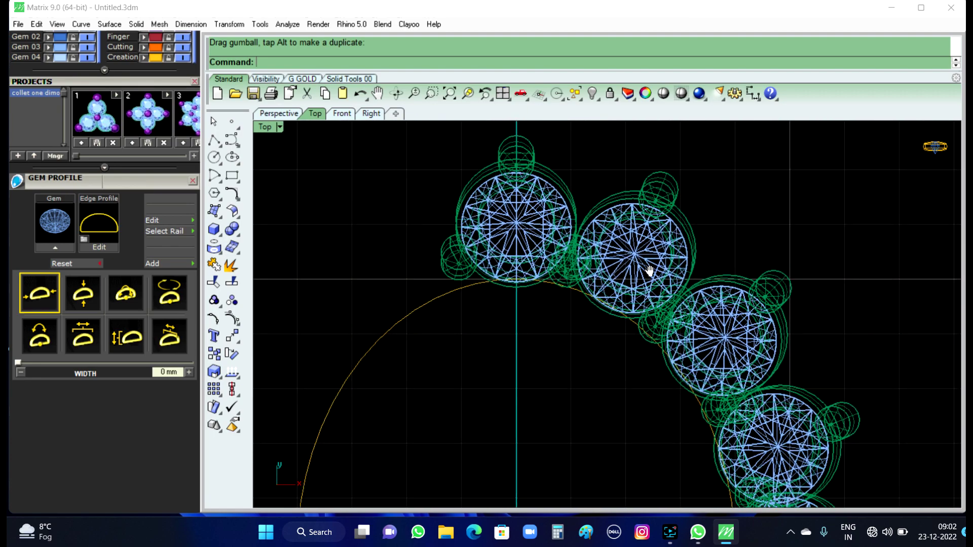
scroll(490, 229, "down", 4)
scroll(539, 222, "down", 1)
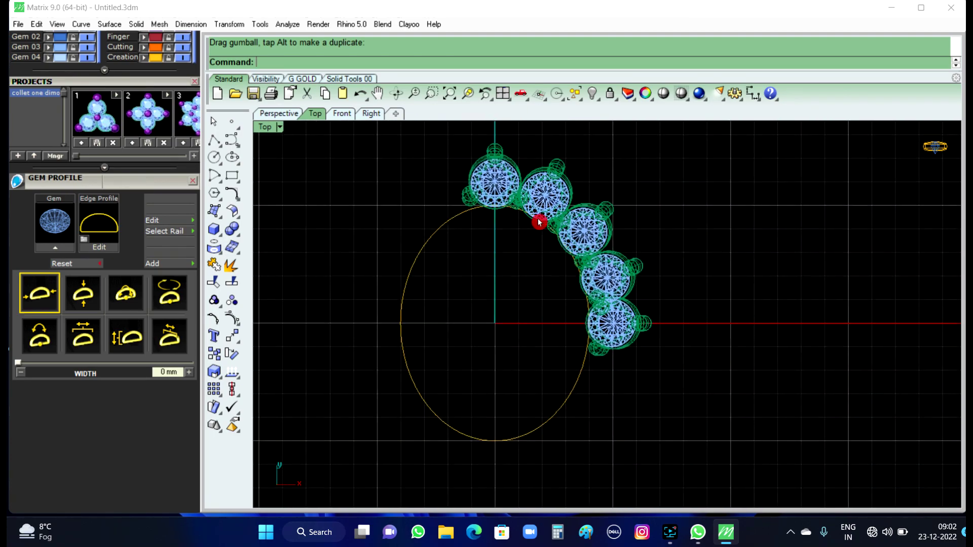
left_click(599, 101)
Step: Show the hidden oval centre stone, prongs and band, and view them in Perspective
left_click(610, 128)
left_click(293, 119)
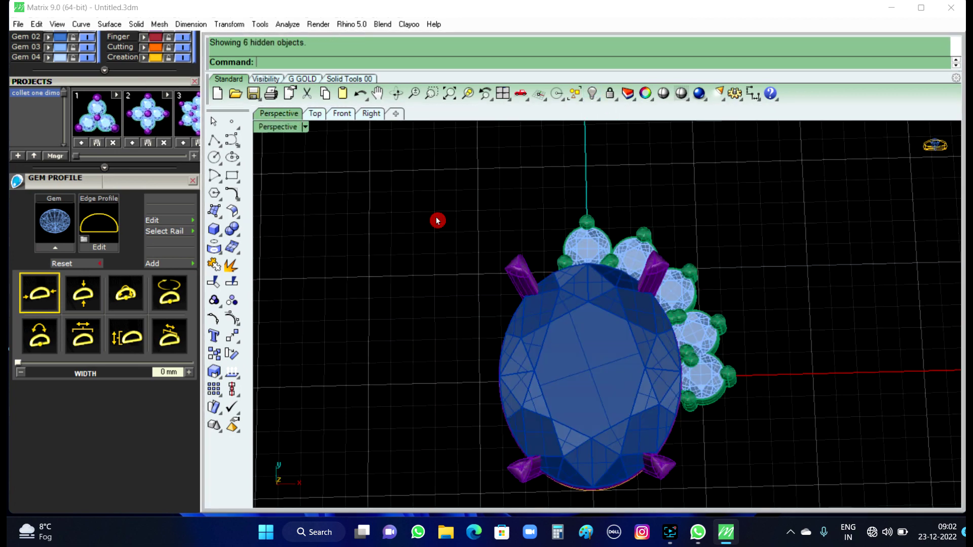
mouse_move(436, 220)
right_mouse_down()
mouse_move(594, 227)
mouse_move(665, 290)
right_mouse_up()
scroll(594, 227, "down", 3)
scroll(616, 276, "up", 3)
scroll(677, 263, "up", 4)
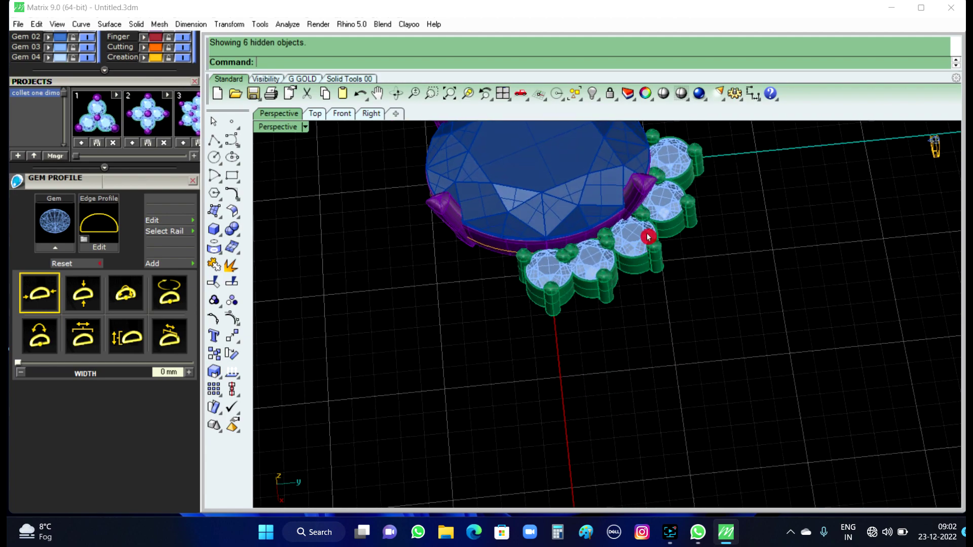
scroll(664, 223, "up", 3)
Step: Orbit and zoom around the ring to inspect the halo settings beside the centre stone
mouse_move(698, 346)
right_mouse_down()
mouse_move(682, 311)
mouse_move(691, 227)
right_mouse_up()
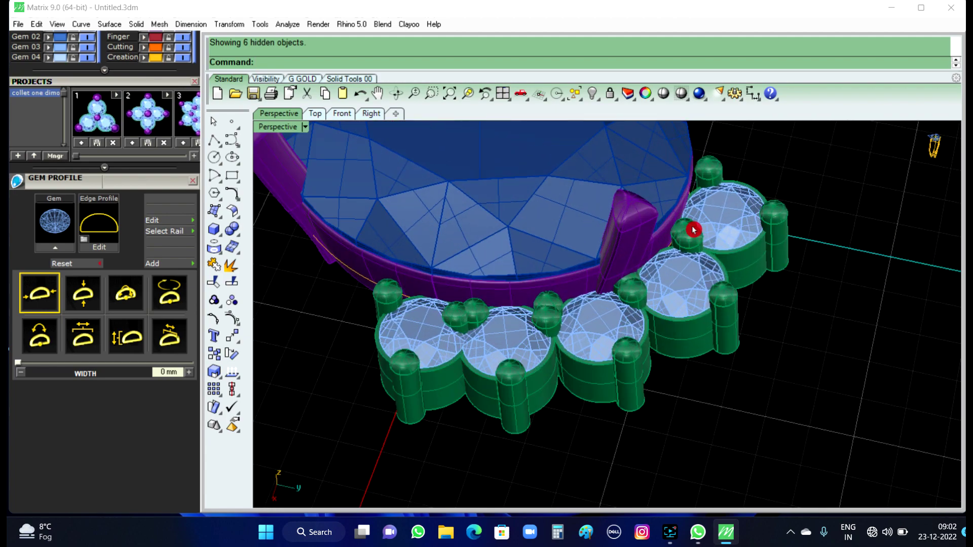
scroll(667, 280, "up", 3)
scroll(658, 296, "up", 2)
mouse_move(658, 296)
right_mouse_down()
mouse_move(675, 311)
mouse_move(666, 304)
mouse_move(691, 291)
mouse_move(655, 324)
mouse_move(692, 262)
right_mouse_up()
scroll(691, 290, "down", 3)
scroll(692, 262, "down", 3)
right_click_drag(647, 347, 614, 365)
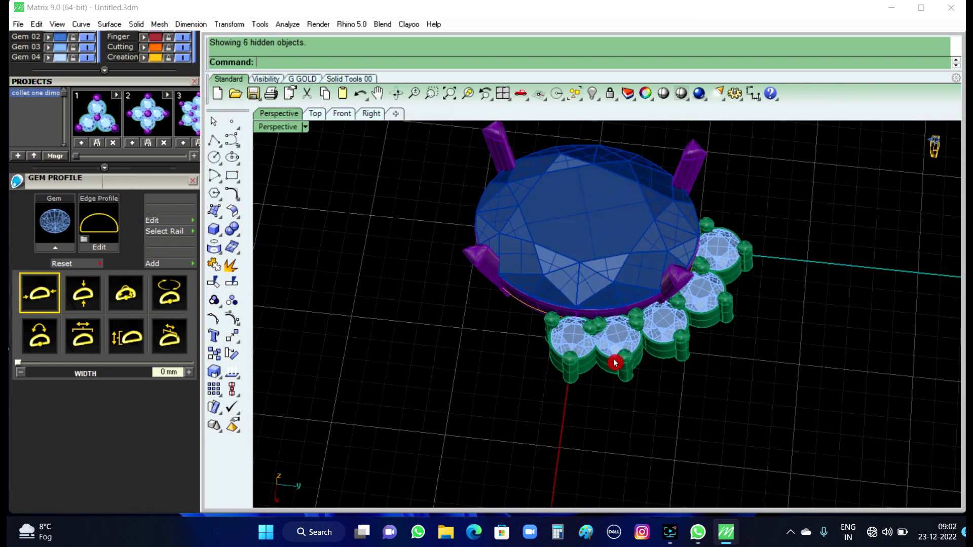
scroll(608, 336, "up", 3)
scroll(565, 367, "up", 2)
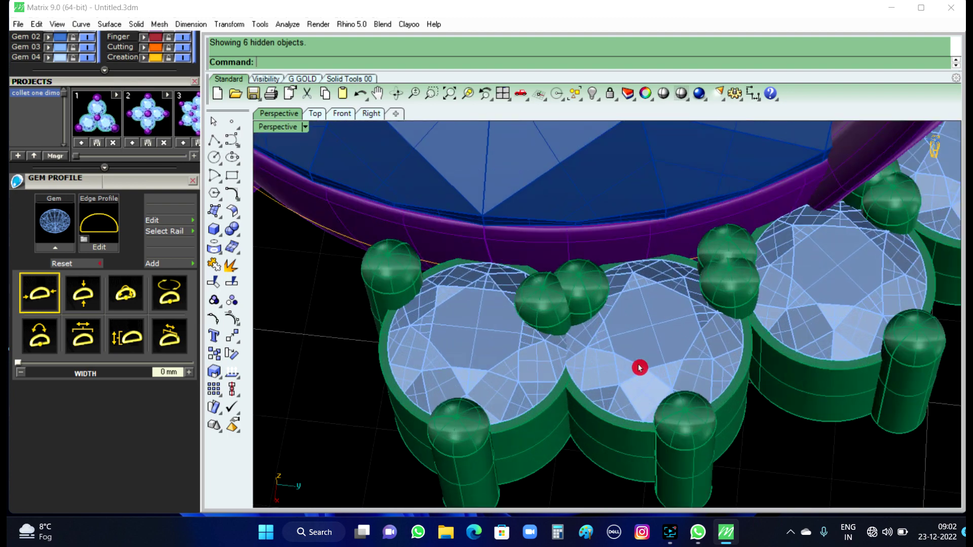
scroll(453, 405, "down", 3)
mouse_move(453, 406)
right_mouse_down()
mouse_move(461, 428)
mouse_move(520, 284)
right_mouse_up()
Step: In Top view, nudge the second accent gem setting slightly tighter against its neighbour
left_click(321, 116)
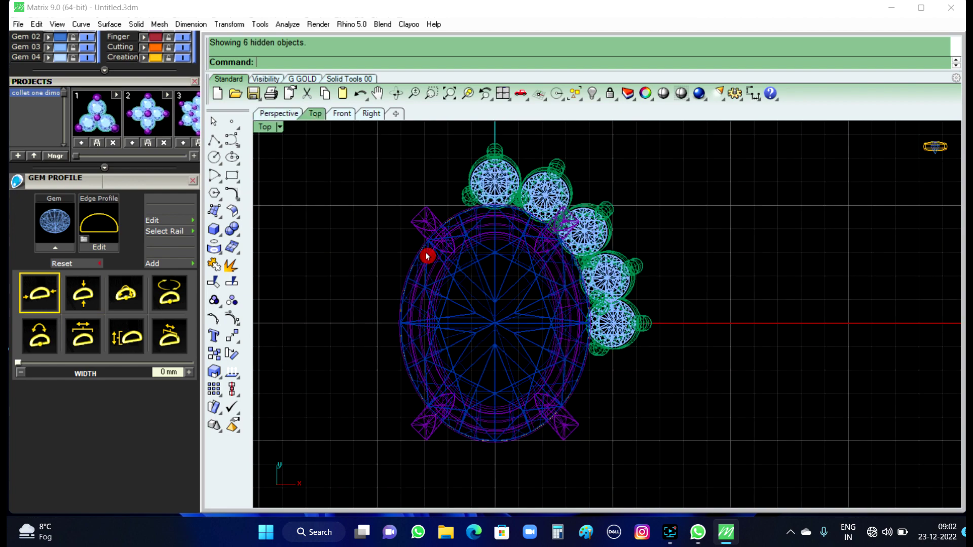
scroll(507, 258, "down", 3)
scroll(506, 233, "up", 1)
scroll(509, 248, "up", 3)
scroll(512, 262, "up", 3)
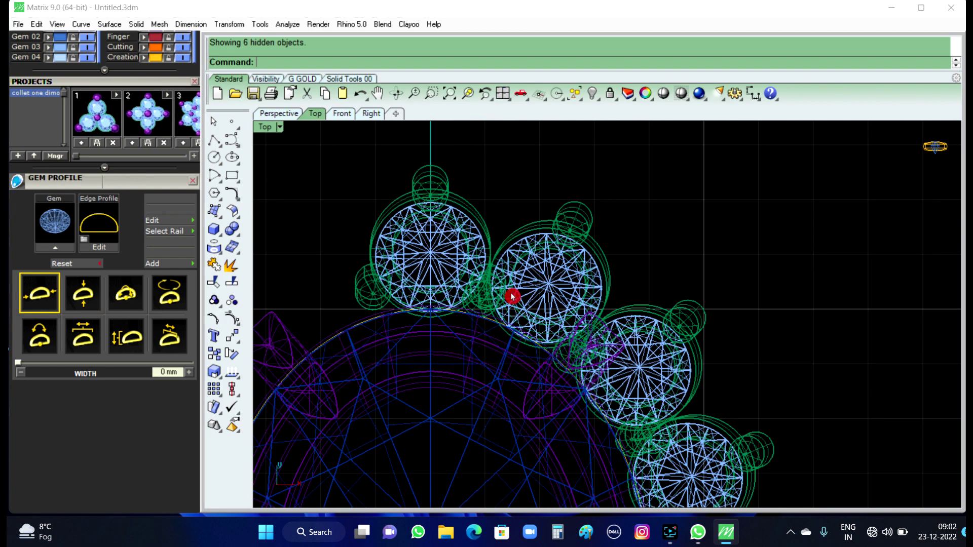
scroll(513, 294, "up", 2)
left_click(540, 292)
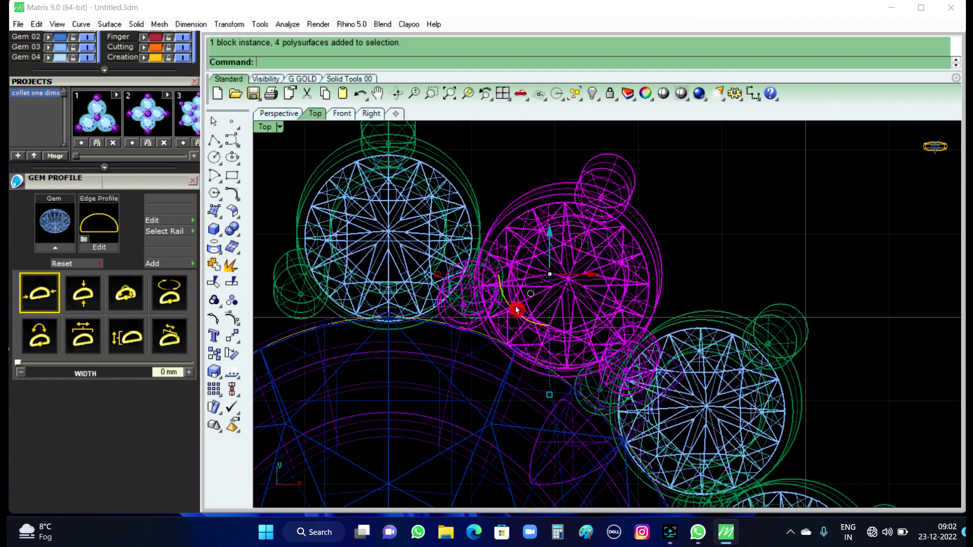
mouse_move(518, 319)
left_mouse_down("ctrl")
mouse_move(501, 285)
mouse_move(509, 291)
left_mouse_up("ctrl")
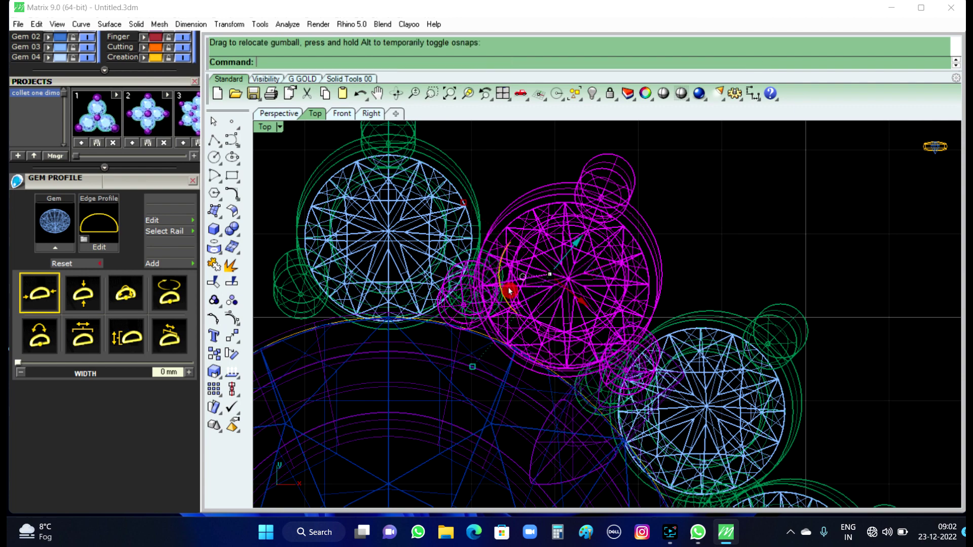
left_click_drag(586, 304, 582, 300)
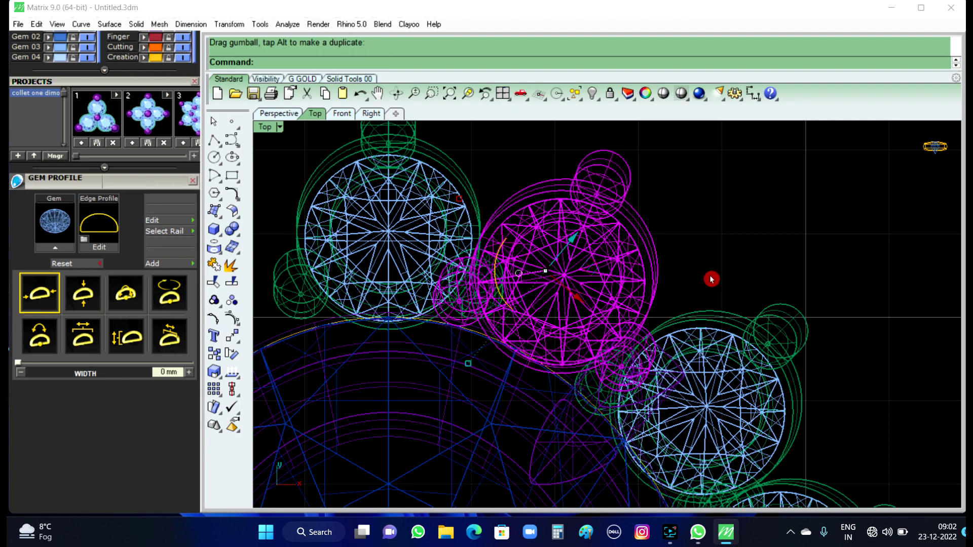
key("Escape")
scroll(459, 272, "up", 2)
scroll(459, 272, "up", 2)
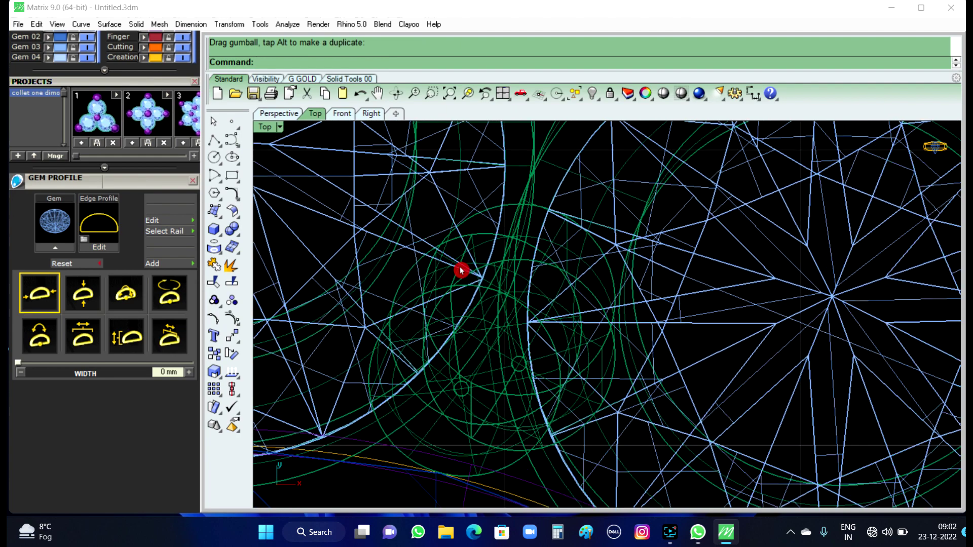
scroll(459, 272, "down", 4)
scroll(459, 272, "down", 1)
Step: Set the Top viewport to Shaded display and pan over the halo gems
left_click(281, 133)
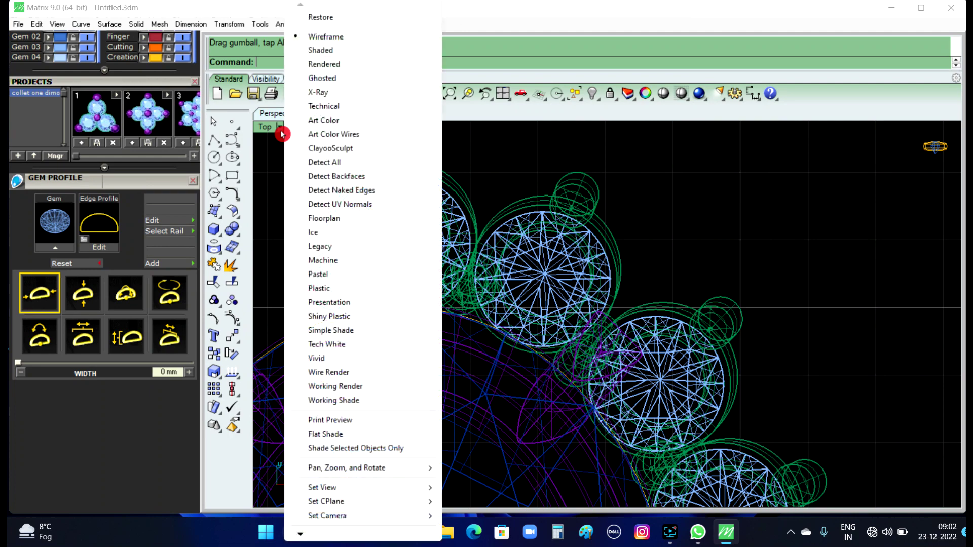
left_click(332, 51)
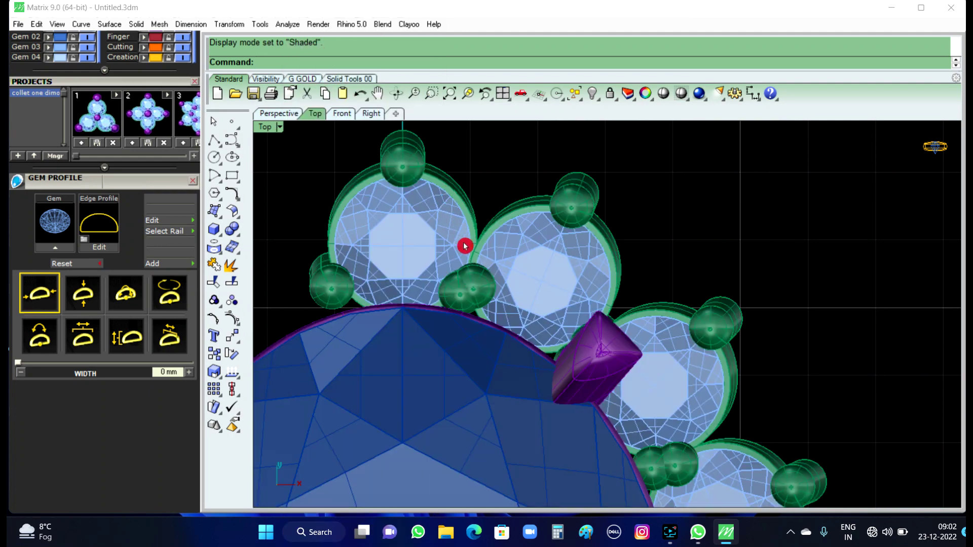
scroll(480, 278, "up", 2)
scroll(480, 281, "up", 2)
scroll(480, 281, "down", 2)
scroll(480, 281, "down", 2)
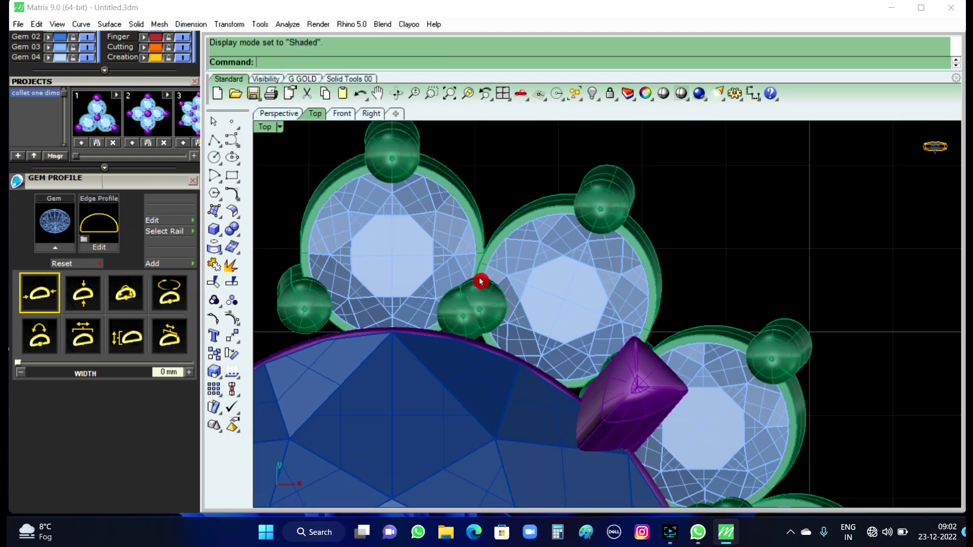
right_click_drag(481, 281, 463, 235)
scroll(628, 355, "up", 1)
right_click_drag(628, 354, 615, 328)
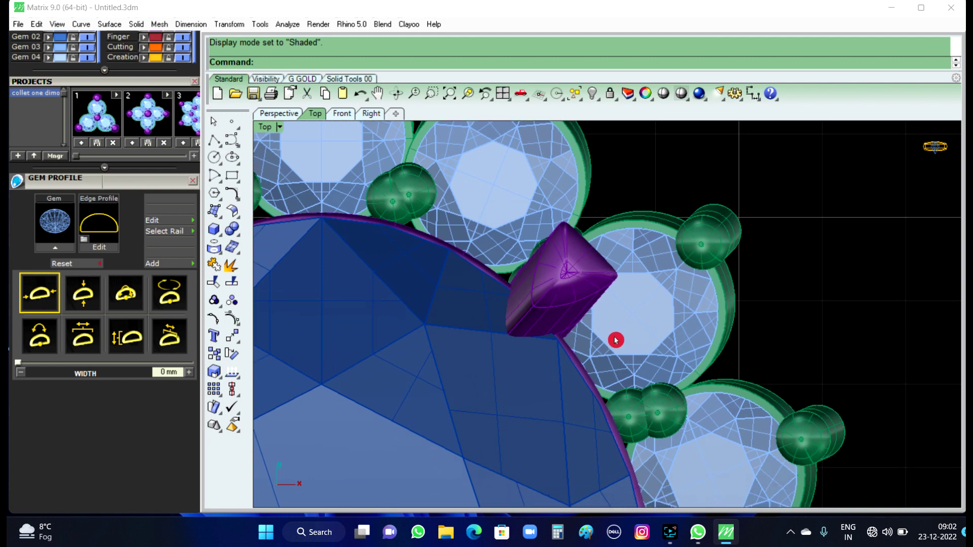
Step: Re-align the gumball move direction on the halo gem beside the prong
left_click(621, 349)
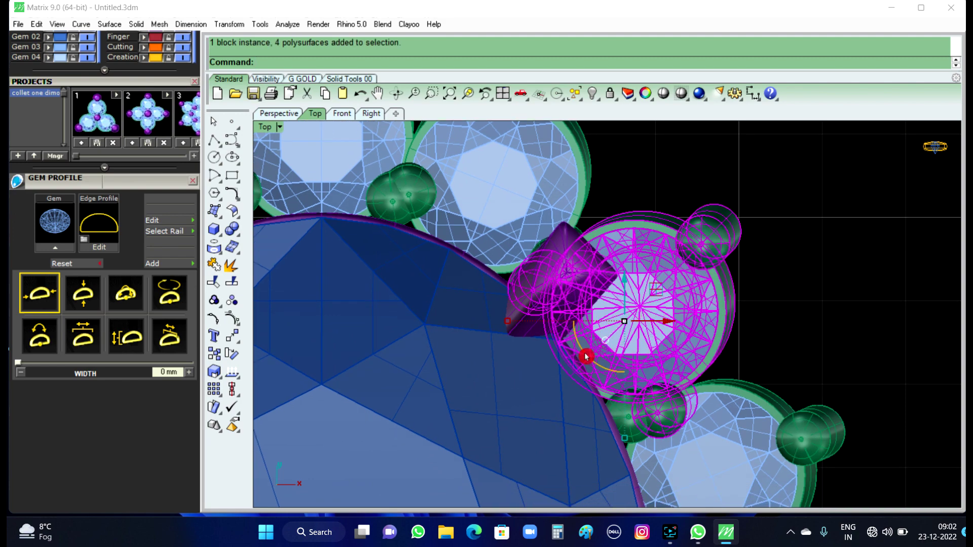
left_click_drag(582, 358, 598, 300, "ctrl")
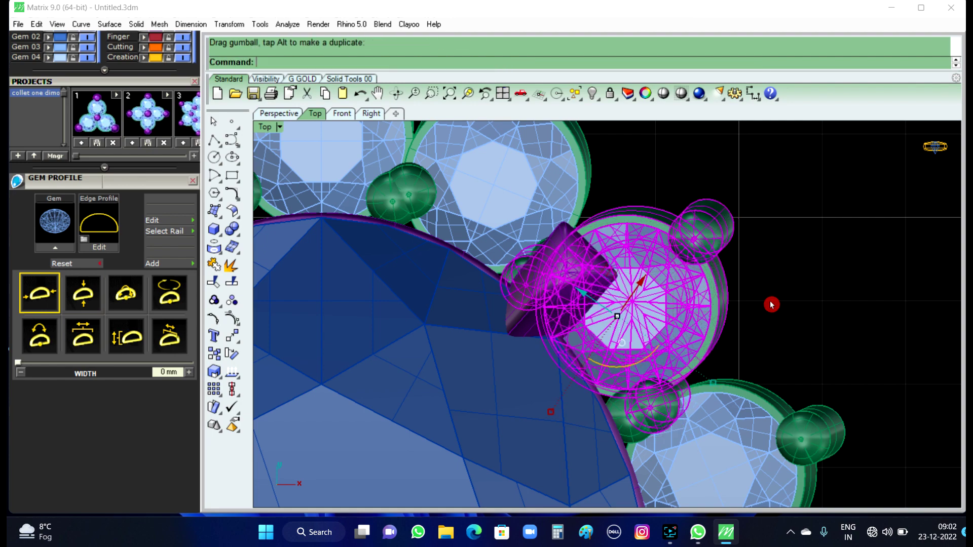
left_click(793, 306)
scroll(572, 248, "down", 1)
scroll(569, 248, "down", 1)
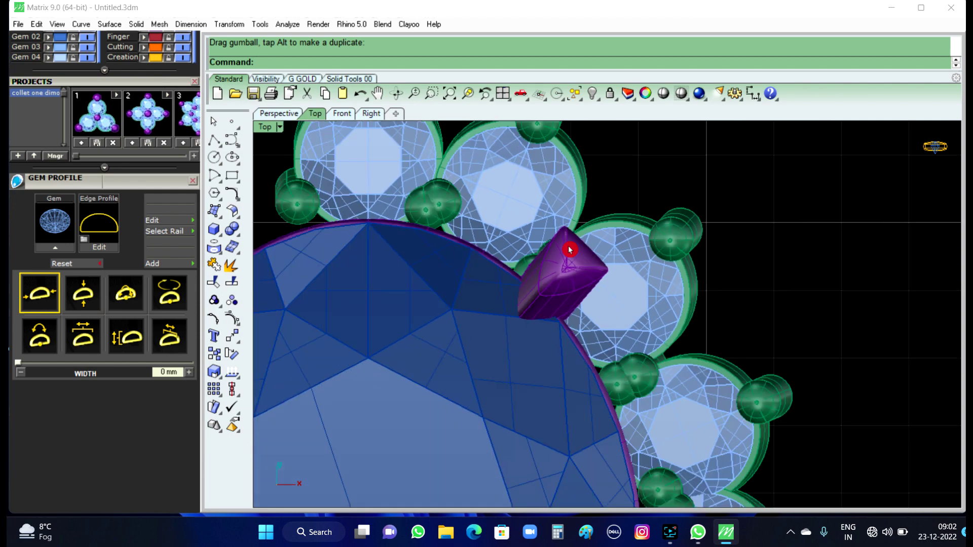
scroll(593, 268, "down", 1)
scroll(603, 304, "down", 1)
scroll(604, 314, "up", 1)
scroll(603, 313, "up", 1)
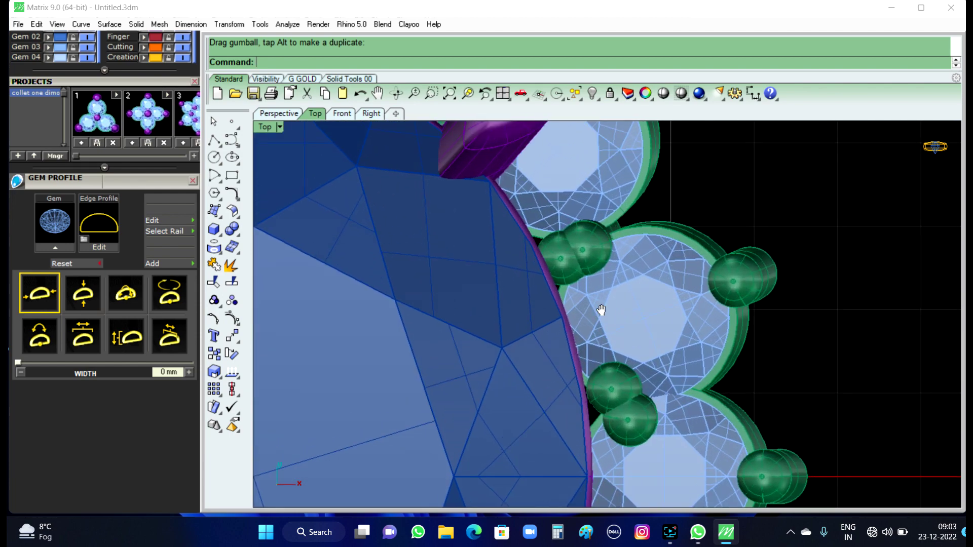
Step: Move the next halo gem with its prongs up-left toward the oval stone
left_click(601, 313)
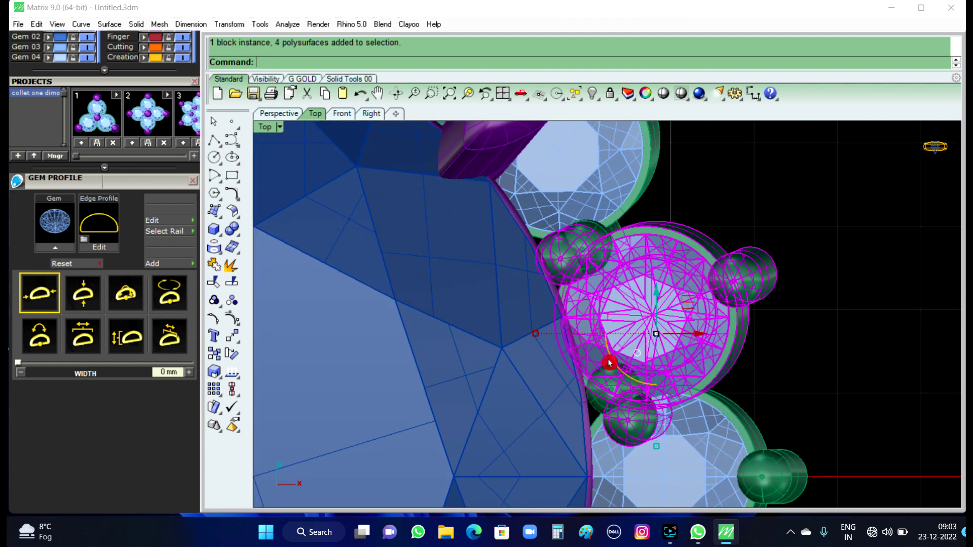
left_click_drag(609, 363, 635, 381, "ctrl")
left_click(648, 295)
left_click_drag(638, 292, 630, 280)
Step: Zoom to check the halo spacing, then select the oval centre stone and its prongs
scroll(669, 358, "down", 5)
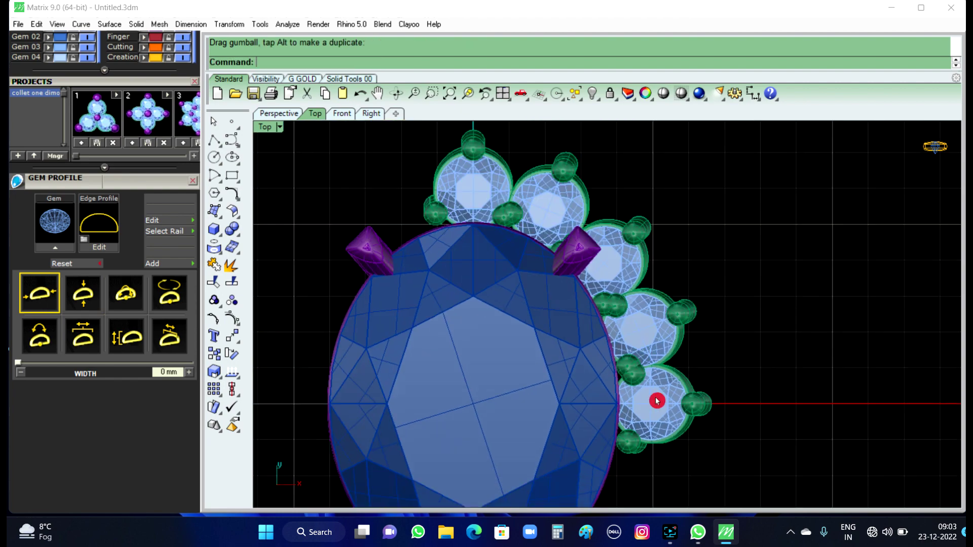
scroll(656, 401, "up", 1)
scroll(647, 382, "up", 3)
scroll(645, 354, "up", 2)
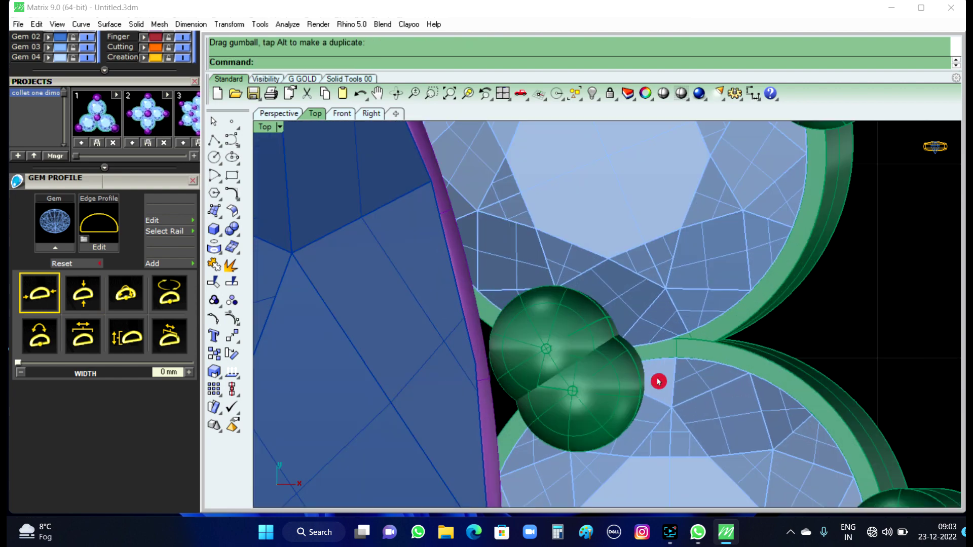
scroll(658, 381, "down", 2)
scroll(661, 360, "down", 2)
scroll(684, 365, "down", 1)
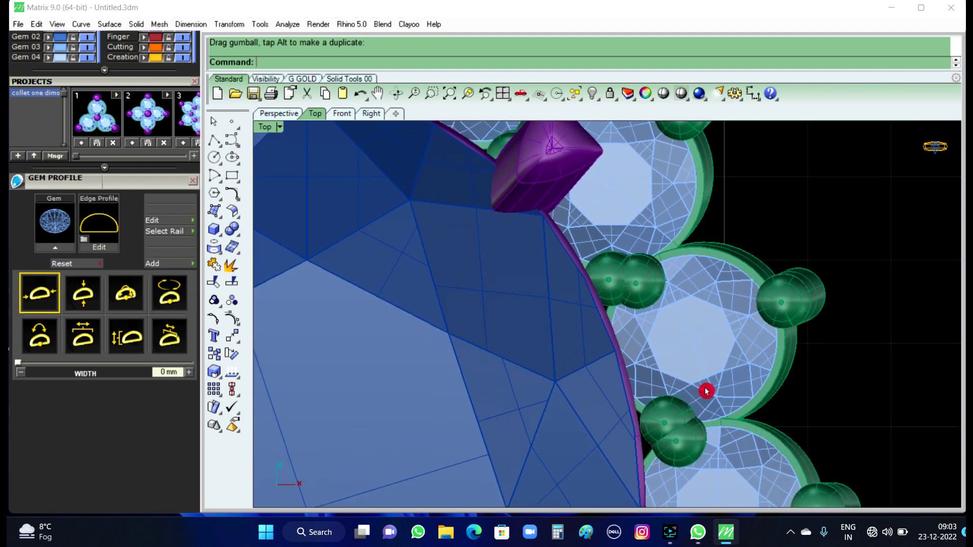
scroll(706, 391, "down", 2)
scroll(562, 283, "up", 1)
scroll(562, 278, "up", 2)
scroll(562, 248, "up", 2)
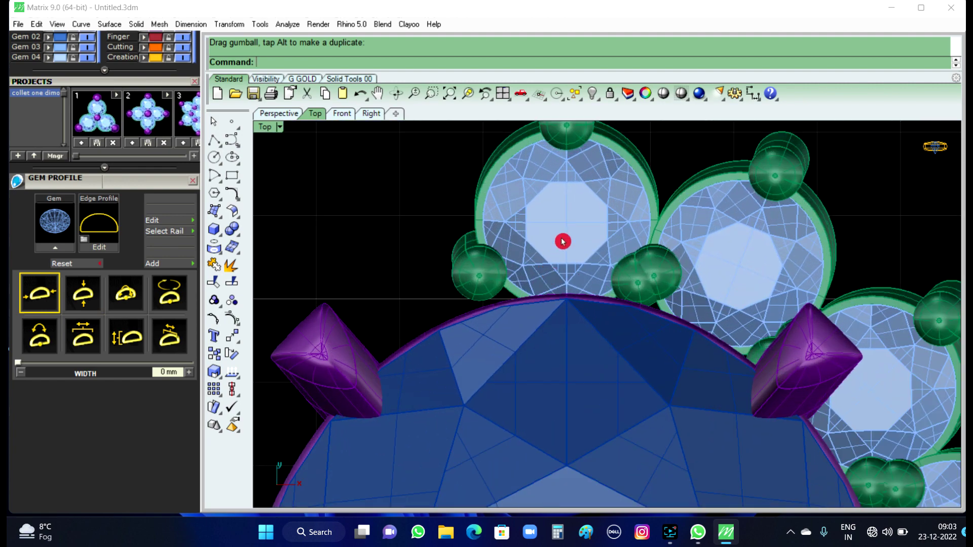
scroll(658, 304, "up", 2)
scroll(549, 279, "down", 2)
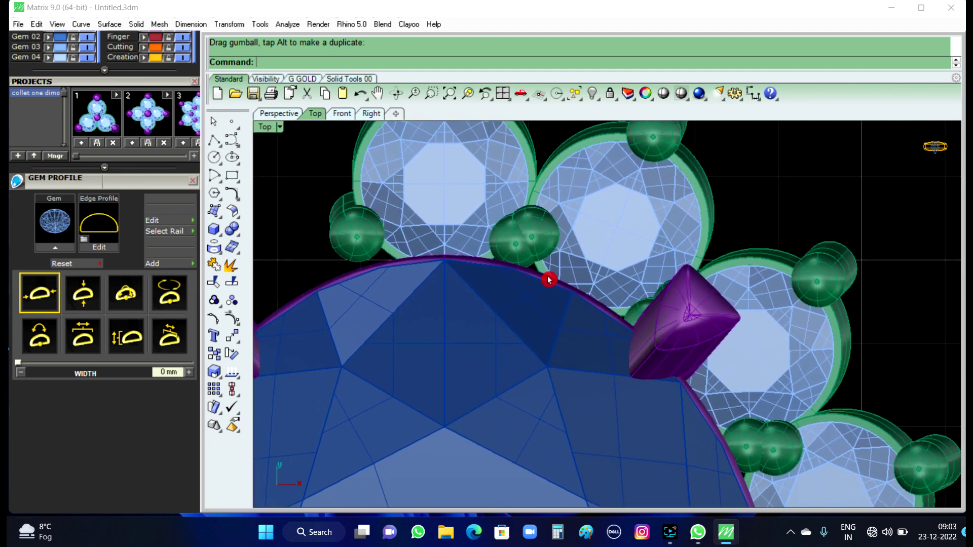
scroll(710, 335, "down", 1)
scroll(715, 306, "down", 2)
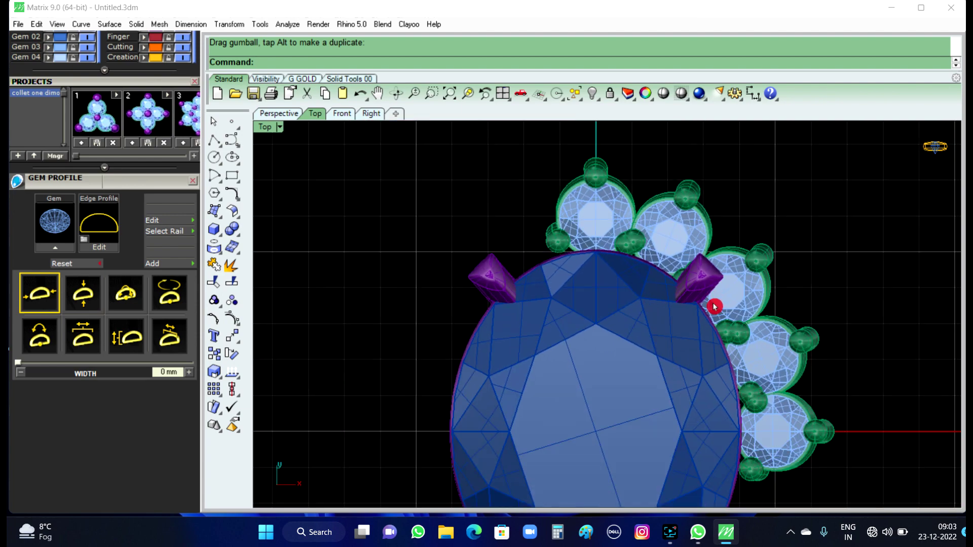
scroll(690, 306, "down", 1)
left_click(597, 350)
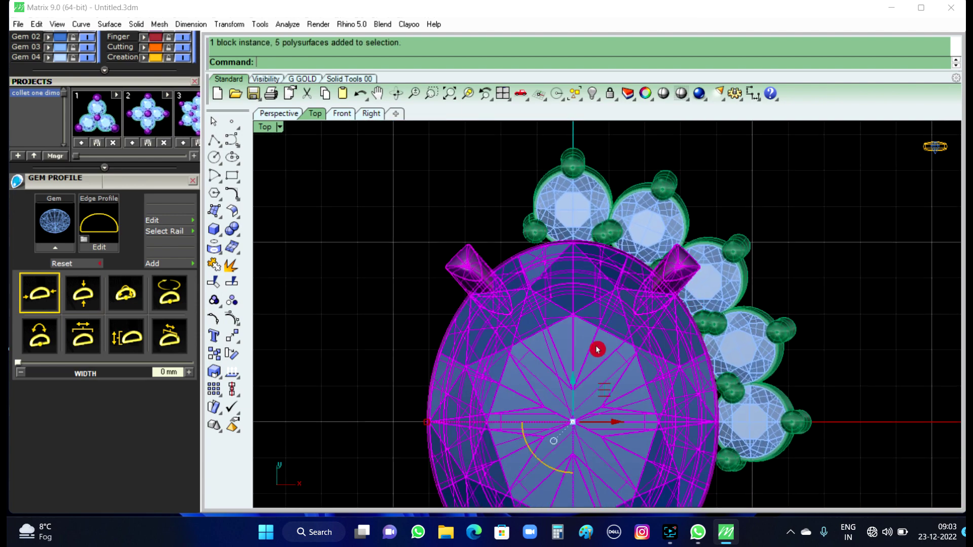
Step: Hide the oval centre stone and ungroup the halo gems and their prongs
left_click(588, 95)
scroll(655, 278, "up", 2)
scroll(690, 328, "up", 1)
scroll(690, 342, "down", 1)
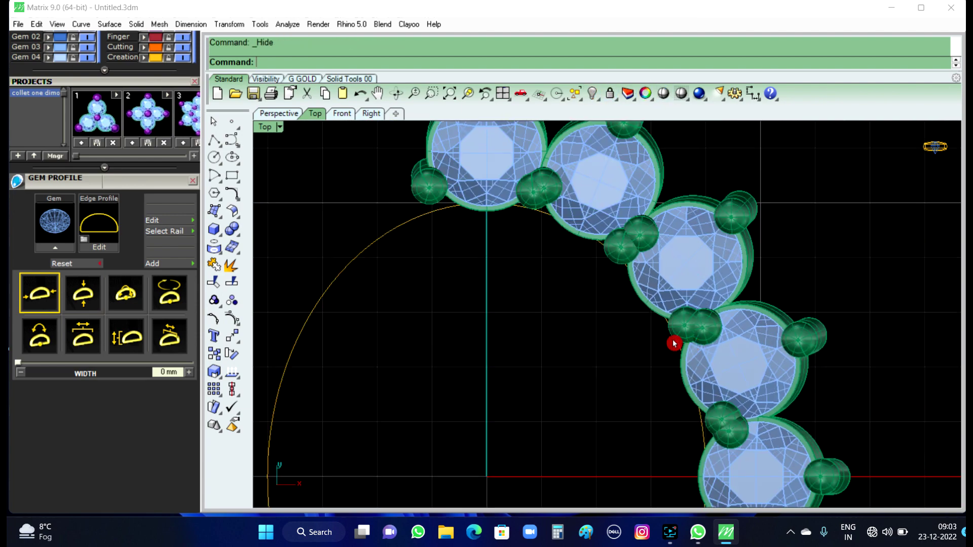
right_click_drag(674, 344, 636, 351)
left_click(553, 207)
left_click(542, 304)
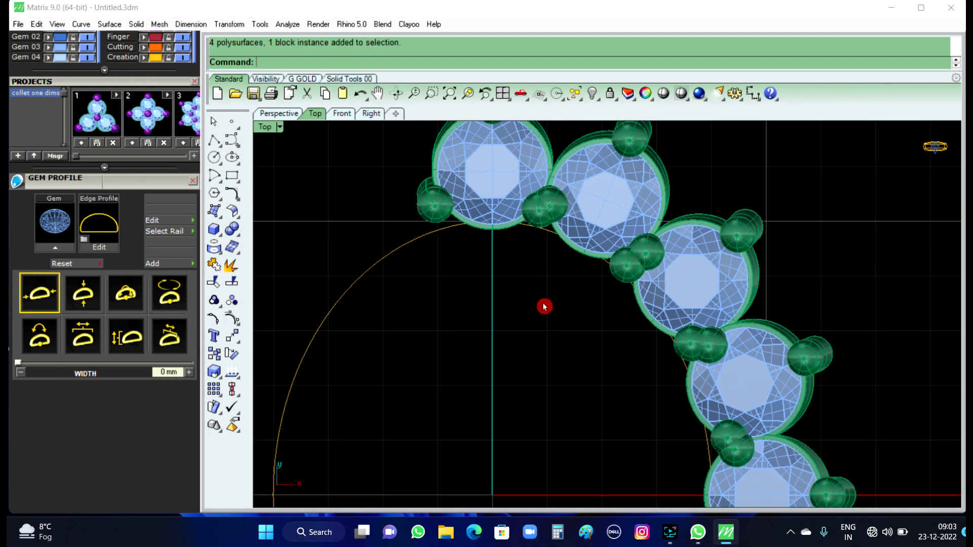
scroll(542, 304, "down", 2)
scroll(463, 175, "down", 1)
left_click_drag(463, 175, 709, 439)
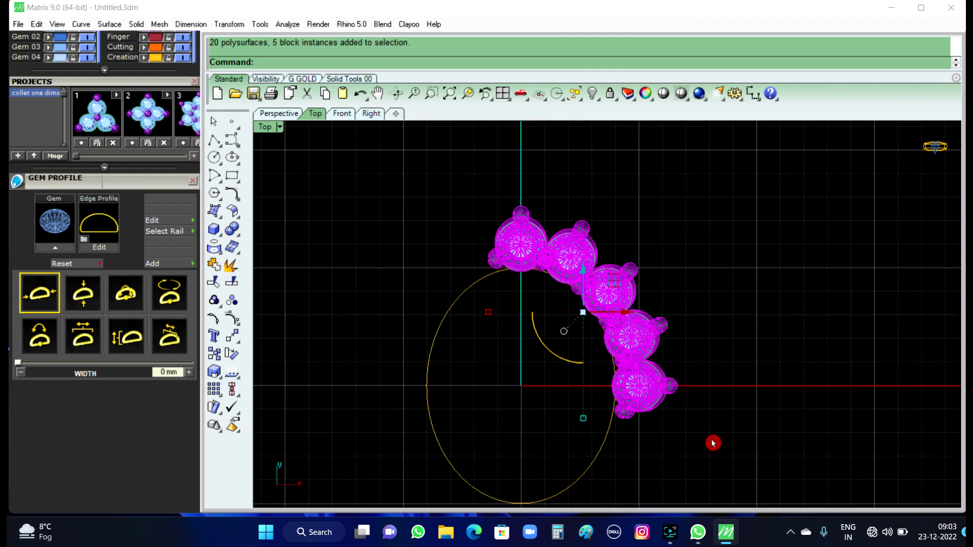
left_click(232, 300)
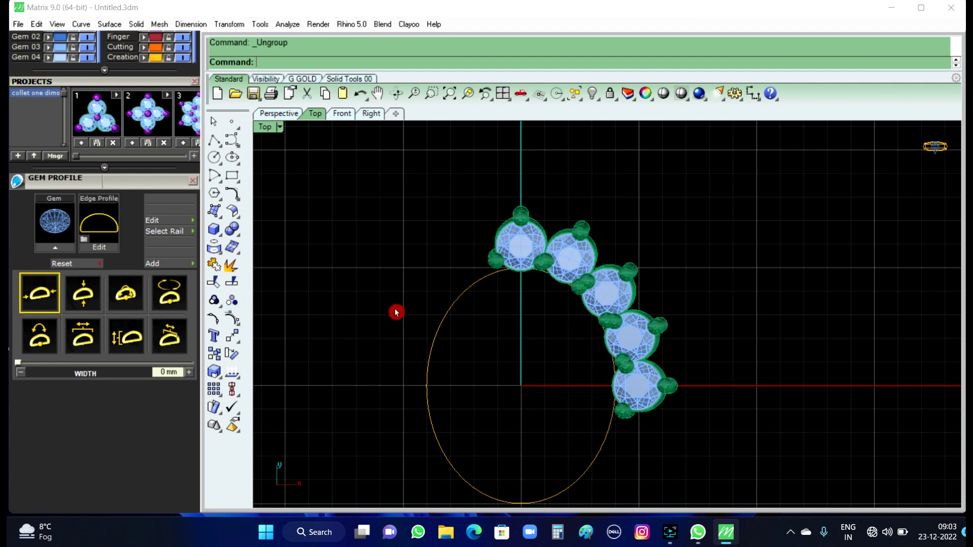
Step: Delete the doubled prong between two stones and nudge the remaining one into place
left_click(582, 285)
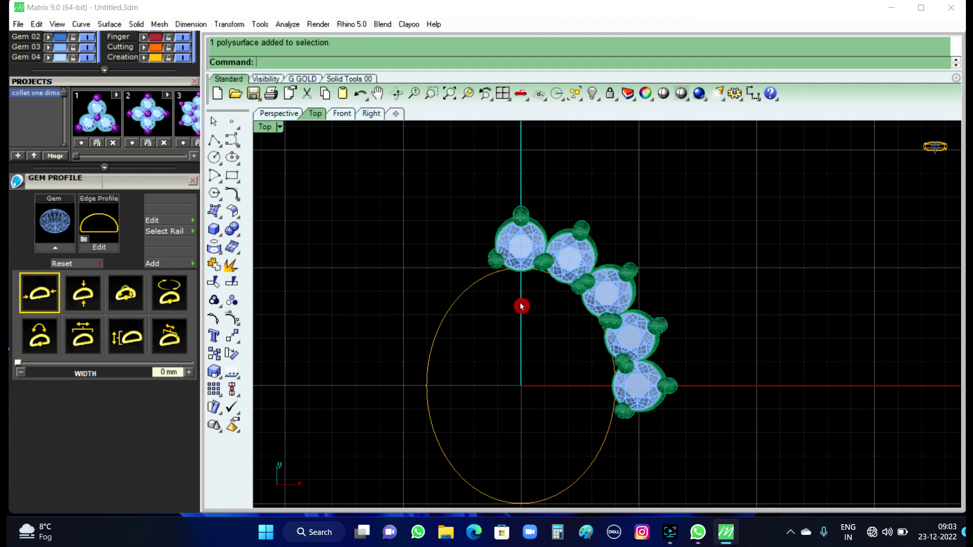
scroll(556, 263, "up", 4)
scroll(559, 266, "up", 3)
left_click(583, 275)
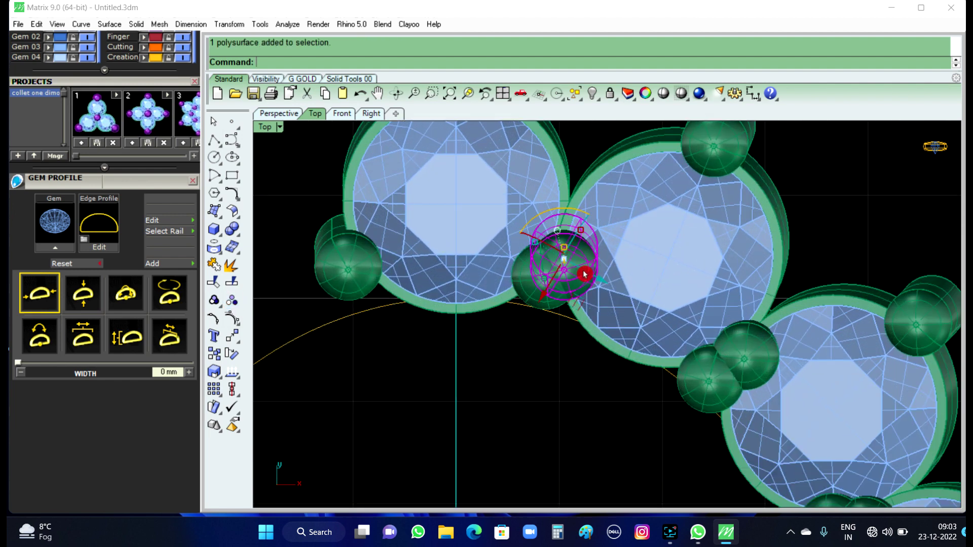
key("Delete")
left_click(557, 284)
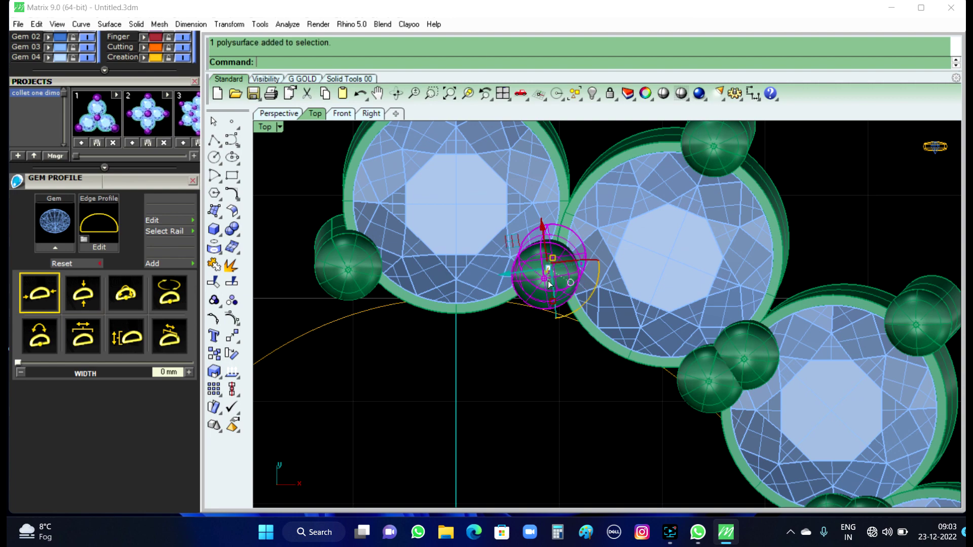
left_click_drag(526, 270, 519, 281)
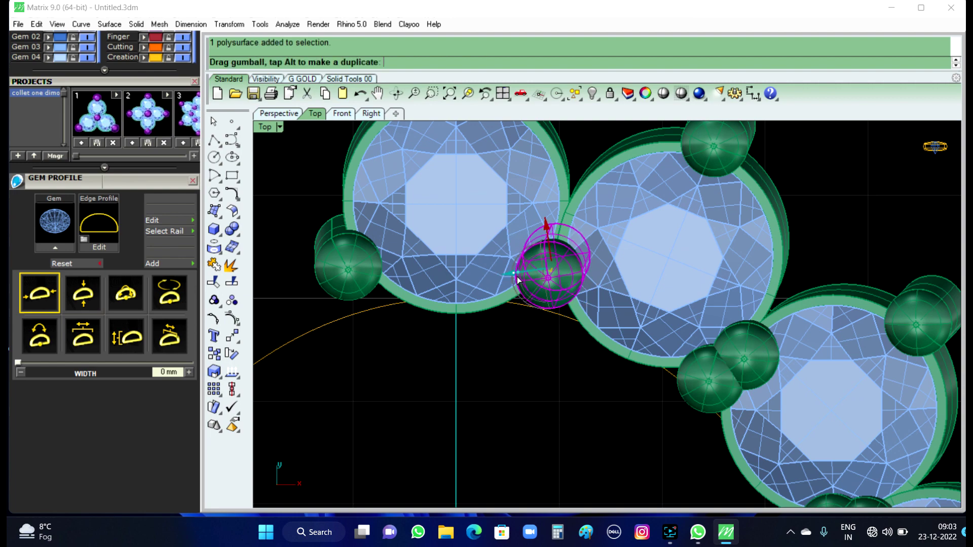
left_click(516, 350)
Step: Move the next green bead slightly down into the gap between stones
scroll(516, 349, "down", 2)
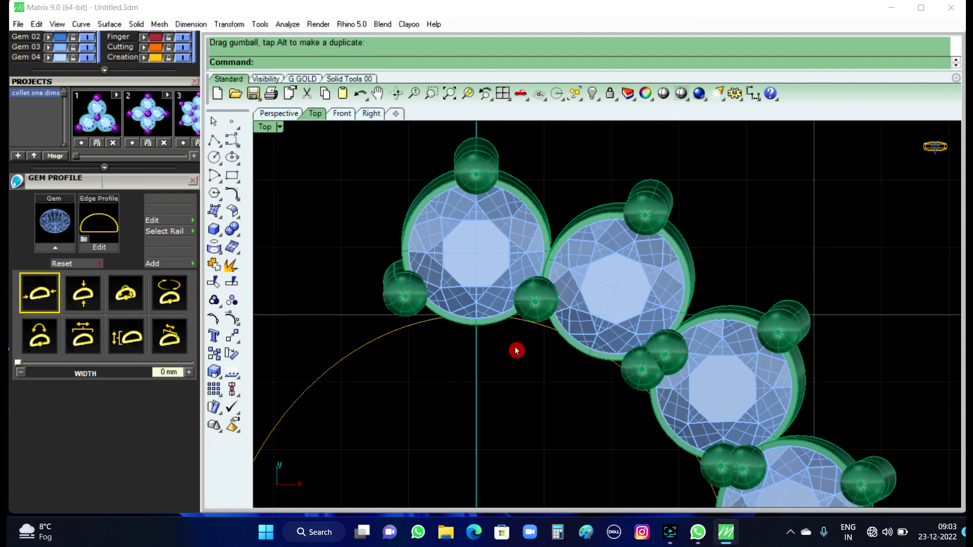
scroll(517, 344, "up", 1)
scroll(522, 324, "up", 2)
scroll(531, 290, "up", 2)
left_click(536, 289)
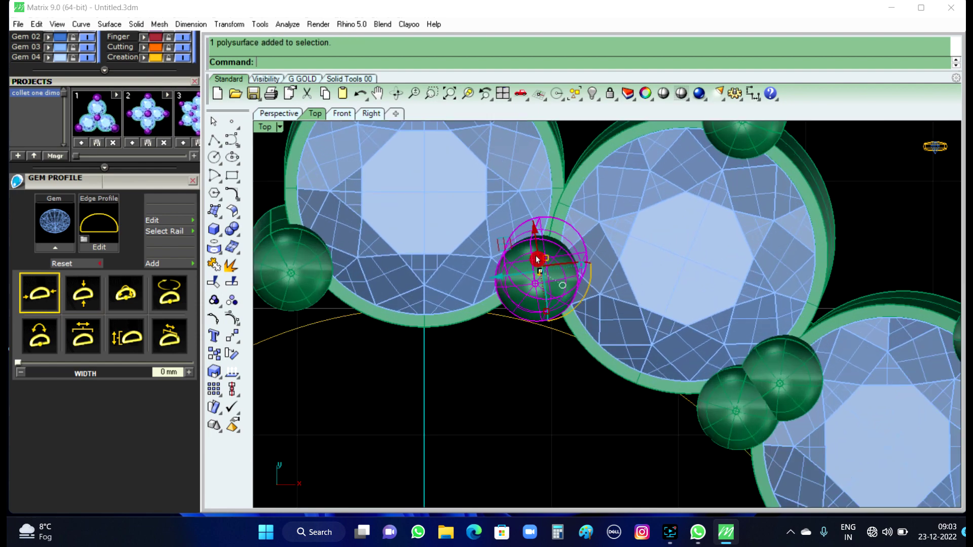
left_click_drag(535, 238, 533, 244)
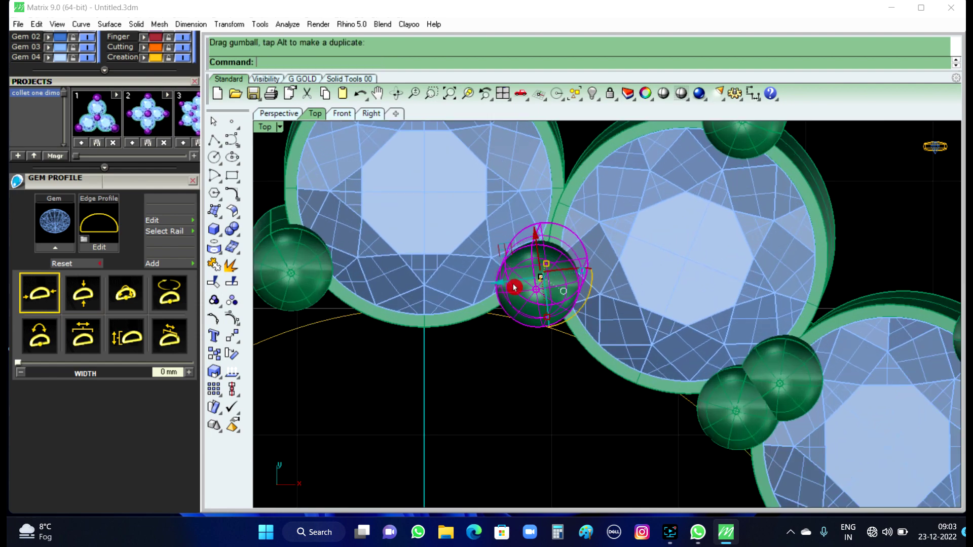
left_click(493, 368)
Step: Delete the upper bead of an overlapping pair
scroll(524, 331, "down", 1)
scroll(527, 289, "down", 1)
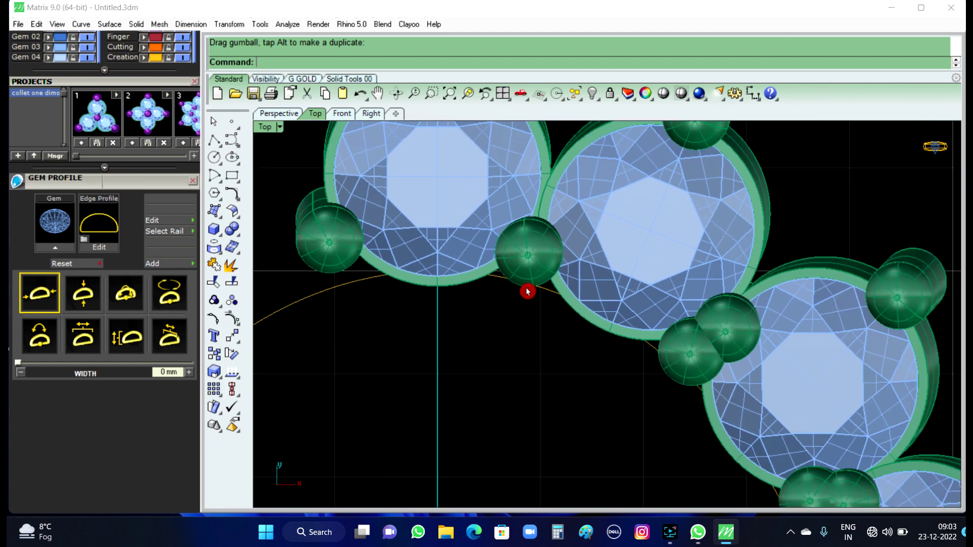
scroll(548, 319, "down", 1)
scroll(680, 272, "up", 3)
left_click(680, 272)
key("Delete")
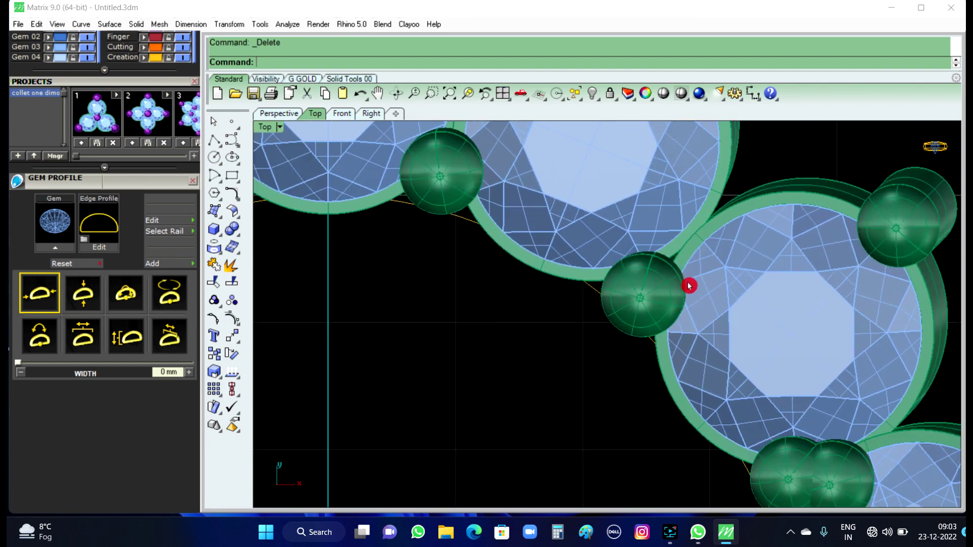
Step: Delete another extra overlapping bead and nudge the remaining bead between the stones
scroll(690, 397, "down", 1)
scroll(699, 311, "down", 1)
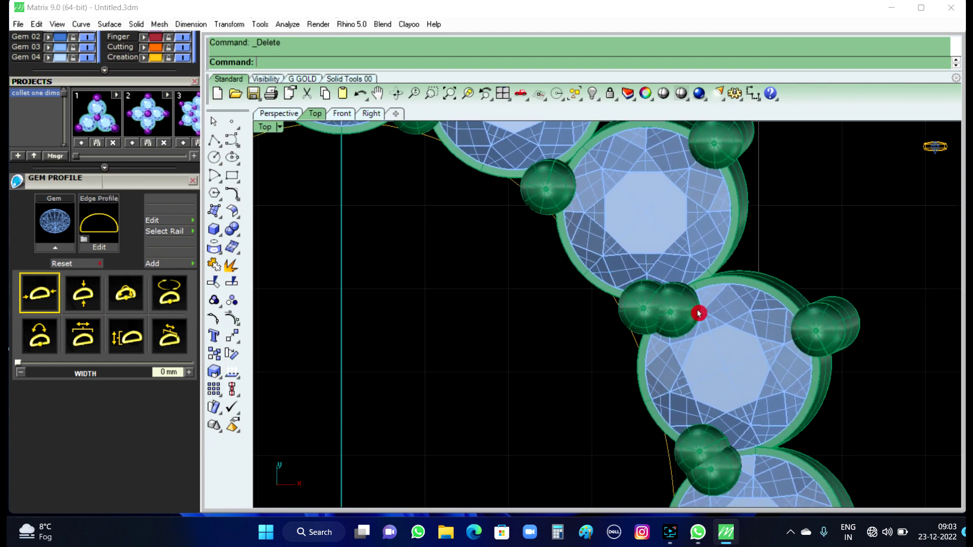
scroll(653, 321, "up", 3)
left_click(654, 314)
key("Delete")
left_click(624, 300)
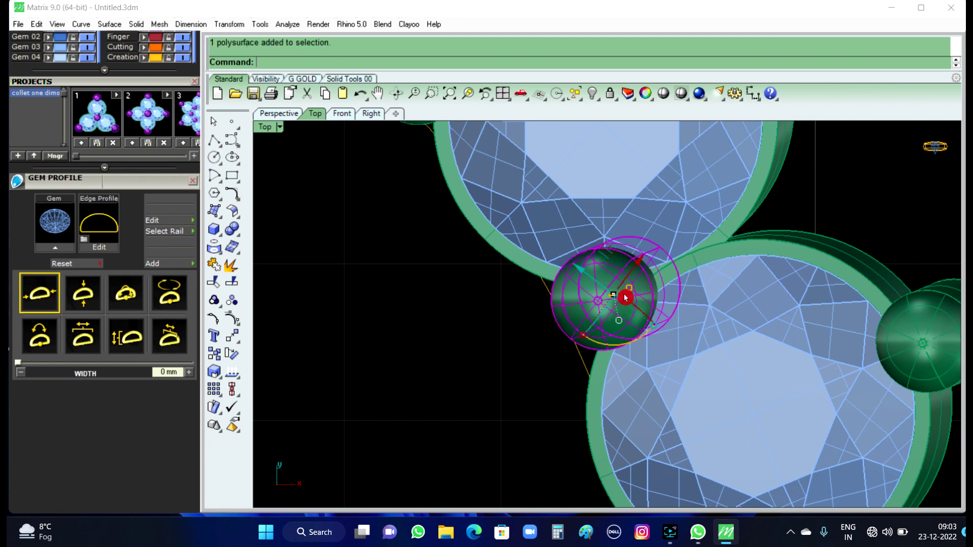
left_click_drag(632, 272, 627, 283)
left_click(494, 399)
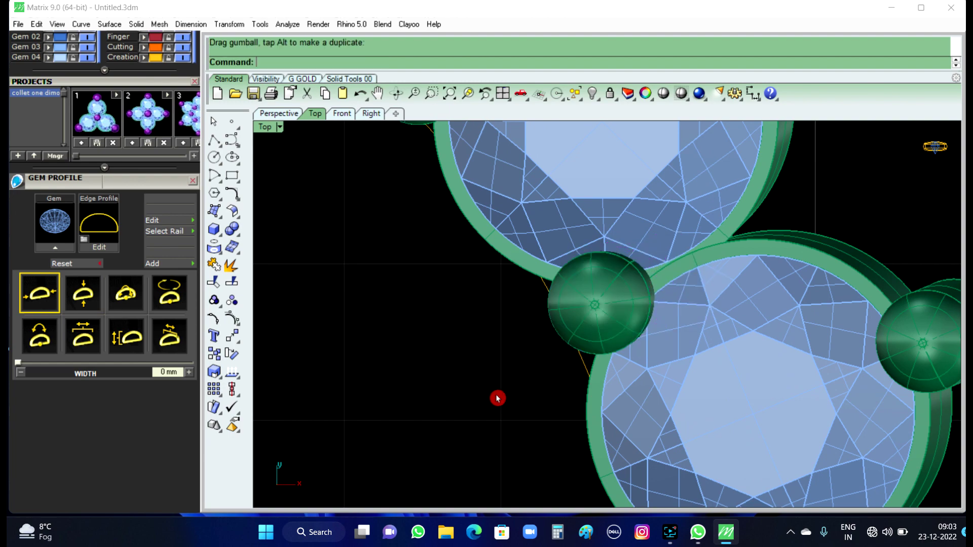
Step: Remove the last duplicate bead and move its partner left into the gap
scroll(529, 372, "down", 2)
scroll(586, 390, "down", 2)
scroll(613, 405, "up", 2)
scroll(647, 380, "up", 2)
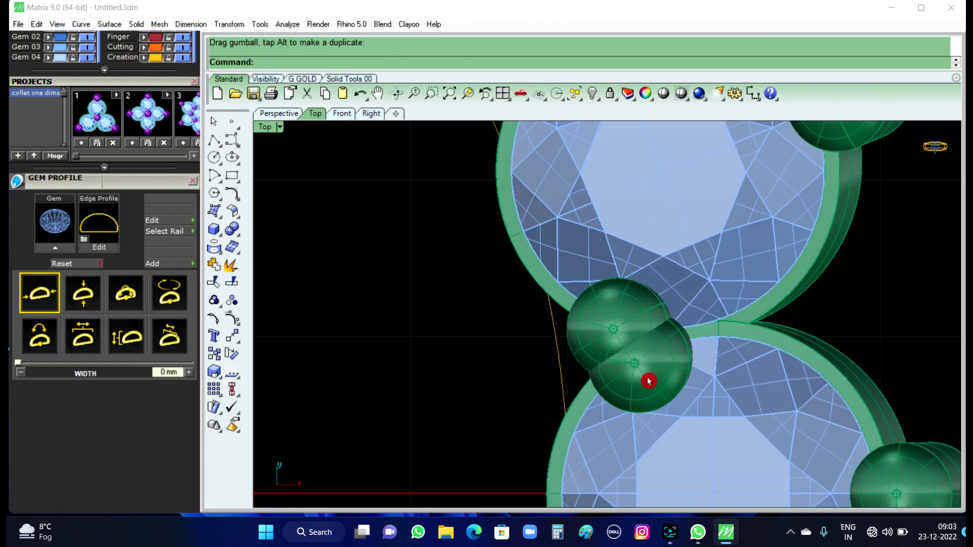
left_click(650, 374)
right_click(647, 365)
left_click(619, 328)
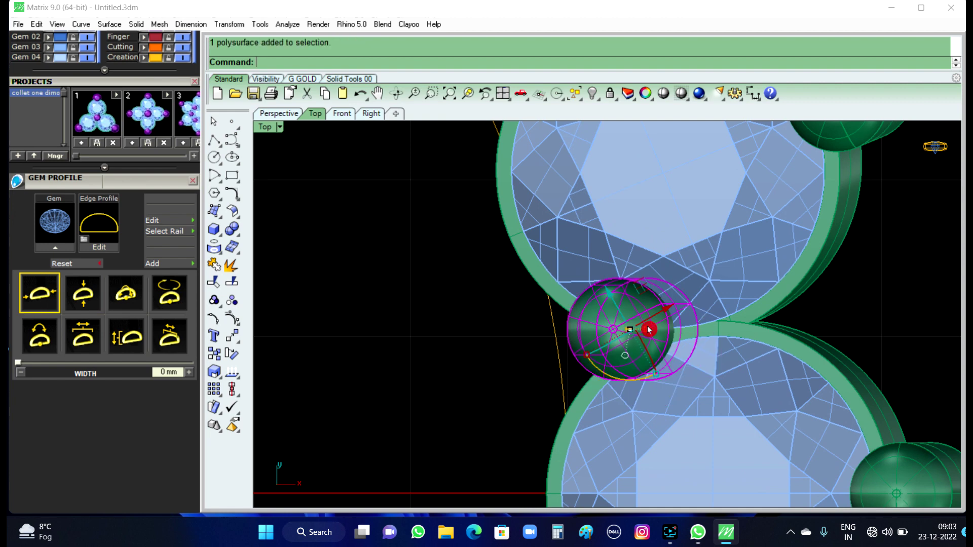
mouse_move(658, 312)
left_mouse_down()
mouse_move(632, 324)
mouse_move(587, 324)
left_mouse_up()
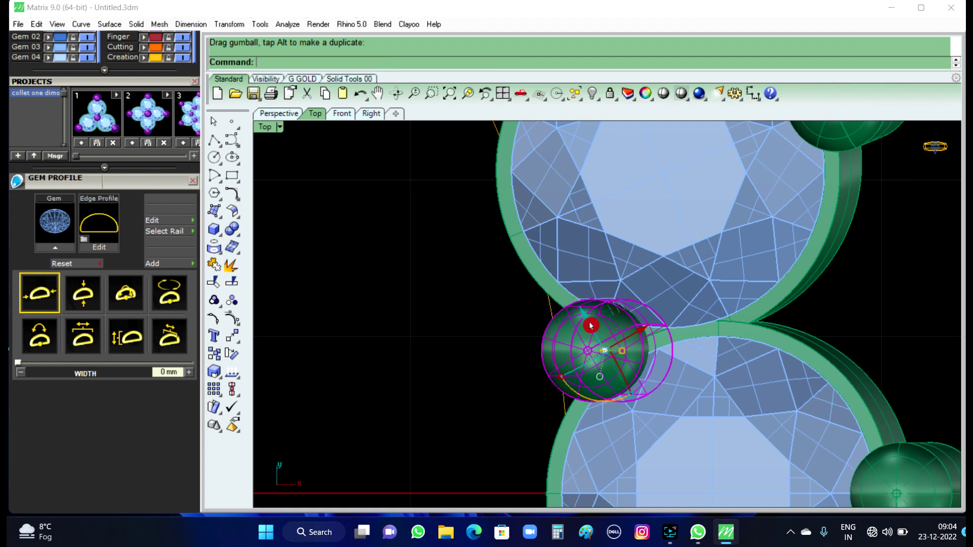
left_click(941, 297)
scroll(518, 351, "down", 3)
scroll(519, 355, "down", 2)
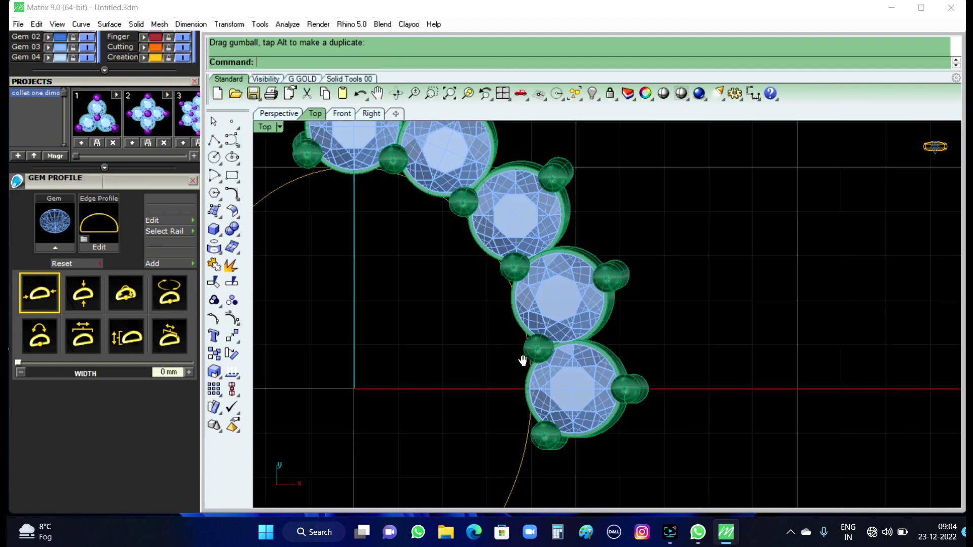
scroll(557, 354, "down", 2)
scroll(559, 358, "down", 2)
scroll(559, 357, "down", 2)
scroll(554, 373, "up", 2)
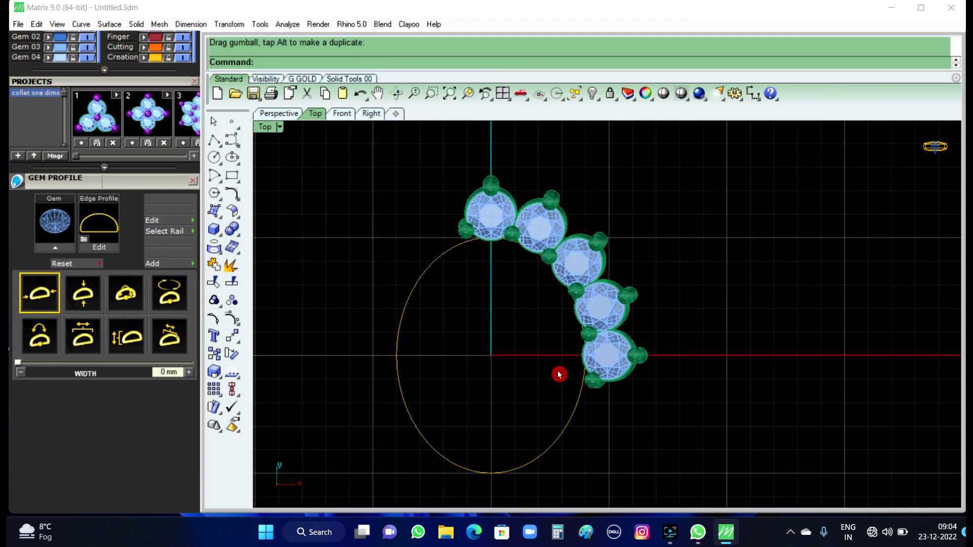
Step: Show the hidden oval centre stone and prongs again in the Perspective view
left_click(597, 98)
left_click(611, 116)
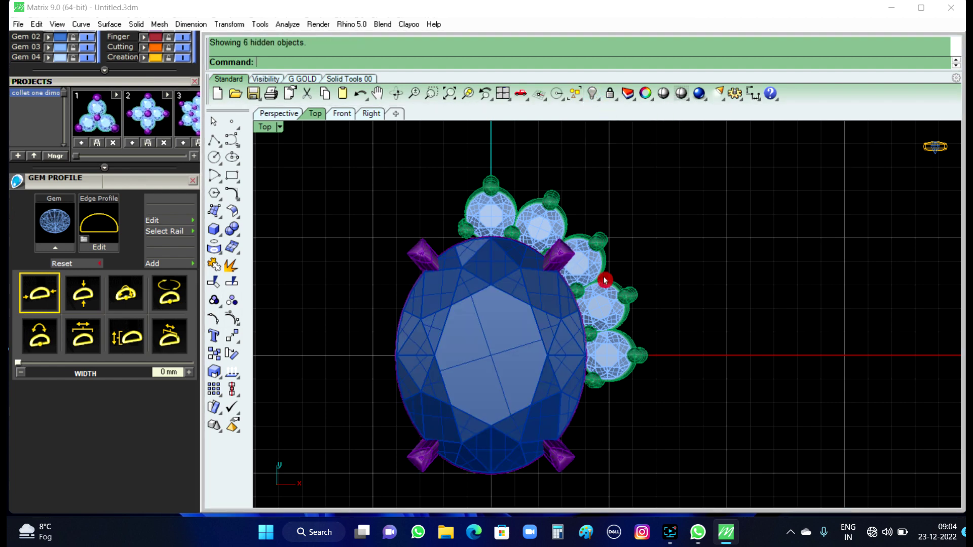
left_click(279, 113)
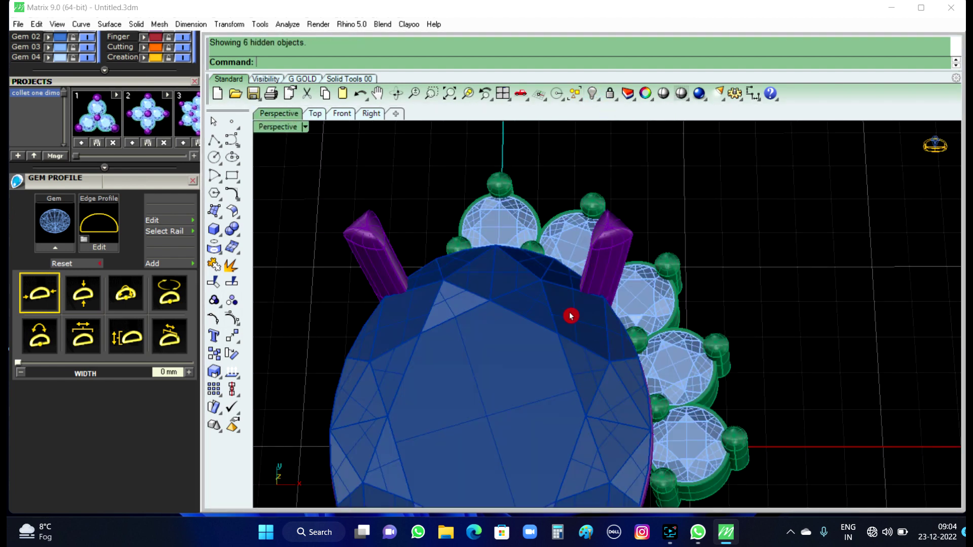
scroll(571, 315, "down", 3)
right_click_drag(571, 315, 594, 353)
Step: Orbit and zoom around the ring head to inspect the prongs between the accent settings
scroll(594, 353, "up", 2)
scroll(571, 360, "up", 2)
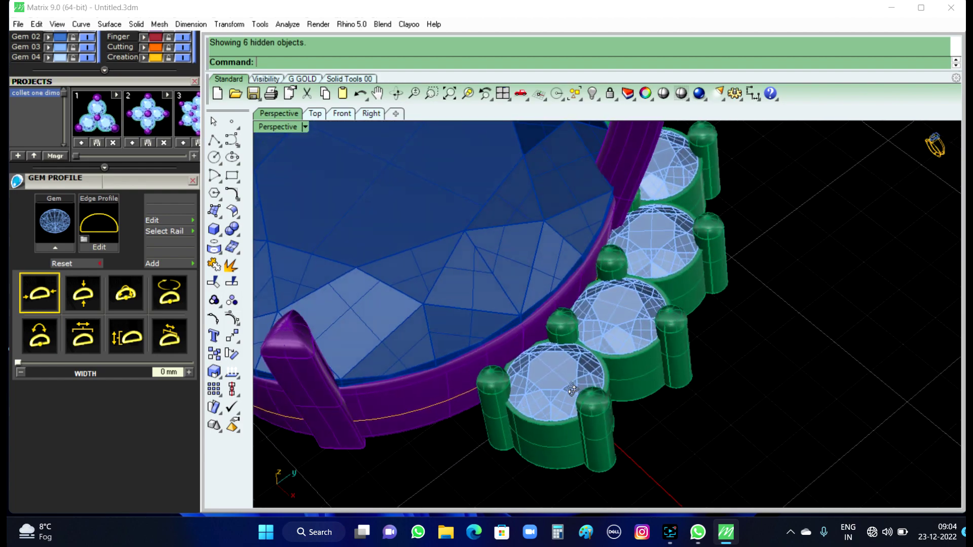
scroll(567, 345, "up", 2)
scroll(562, 325, "up", 1)
scroll(562, 325, "up", 3)
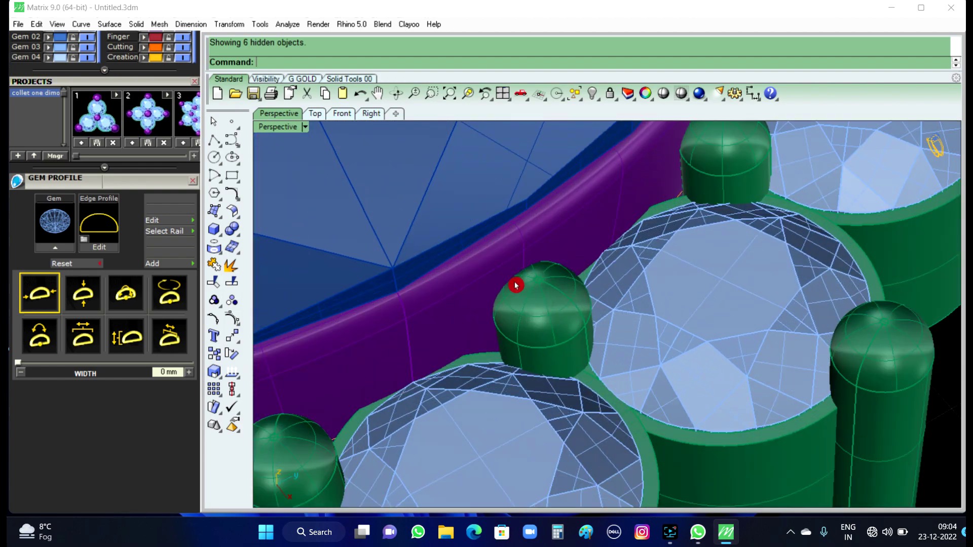
scroll(516, 285, "down", 3)
scroll(534, 375, "down", 2)
scroll(582, 355, "down", 2)
scroll(618, 341, "down", 1)
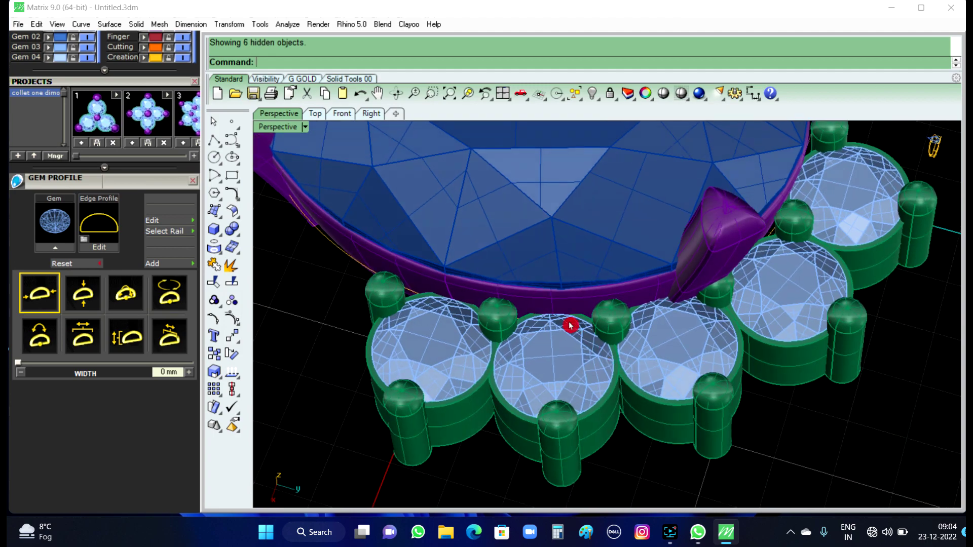
scroll(569, 325, "up", 3)
scroll(741, 348, "down", 1)
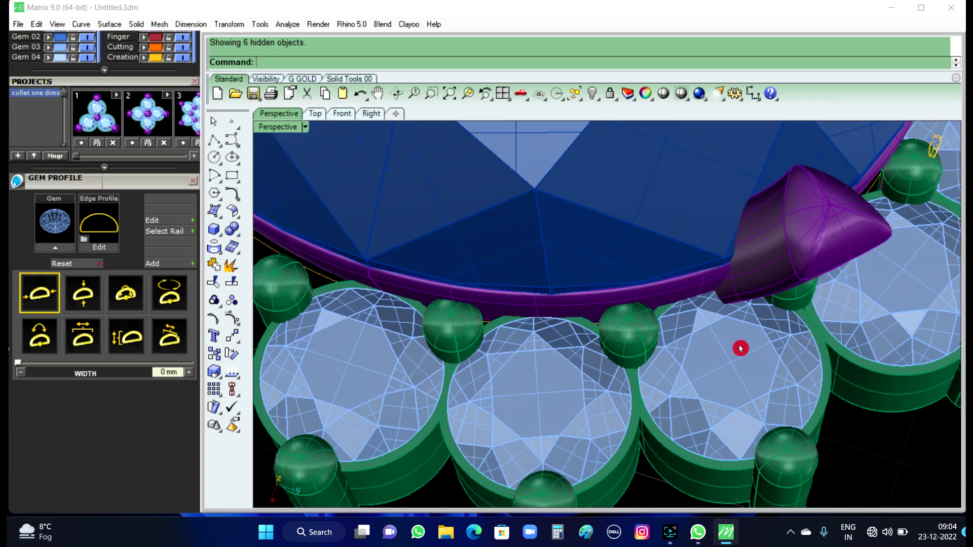
mouse_move(740, 349)
right_mouse_down()
mouse_move(675, 257)
mouse_move(670, 317)
mouse_move(729, 332)
mouse_move(759, 367)
mouse_move(690, 311)
mouse_move(738, 360)
mouse_move(875, 369)
mouse_move(827, 353)
right_mouse_up()
scroll(759, 366, "down", 2)
scroll(730, 330, "up", 3)
scroll(766, 345, "down", 2)
scroll(656, 359, "up", 1)
scroll(664, 358, "up", 3)
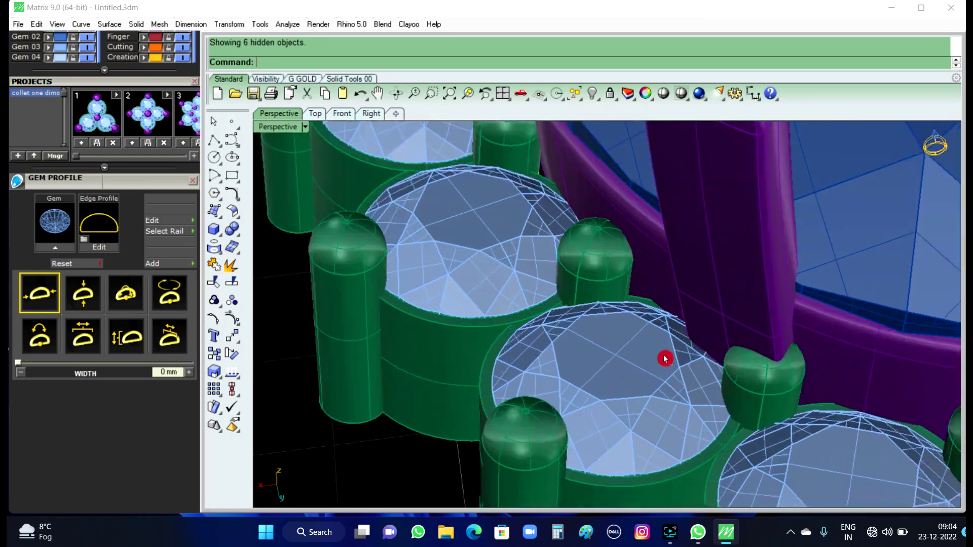
scroll(743, 378, "down", 4)
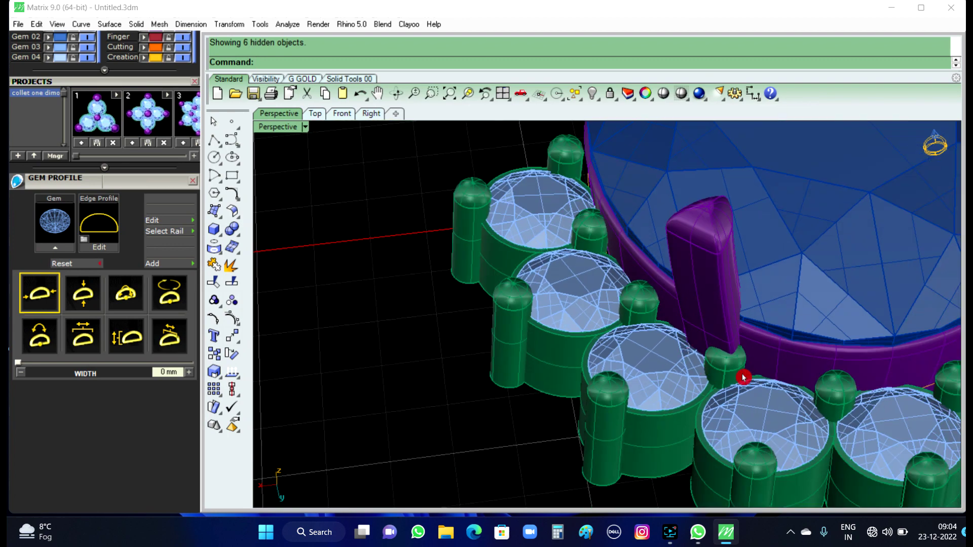
scroll(688, 354, "down", 4)
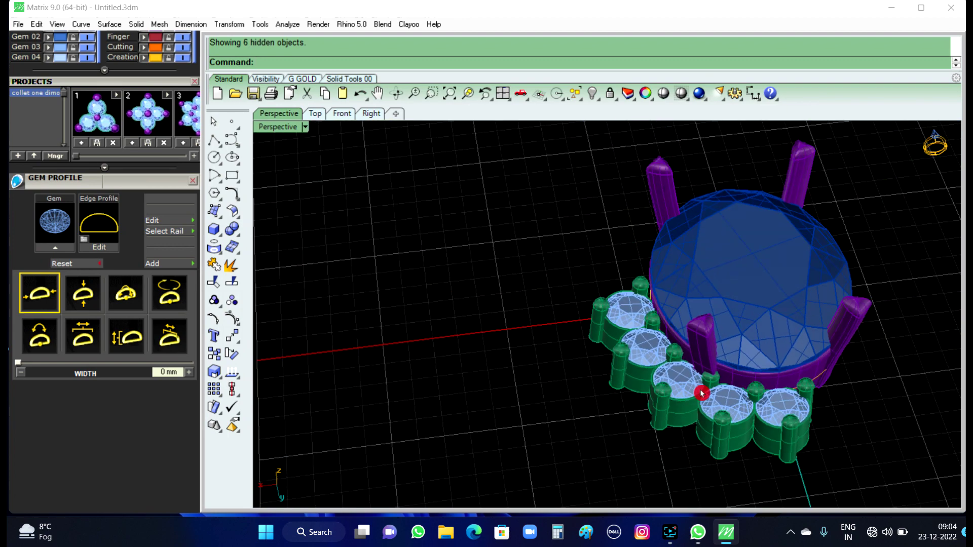
right_click_drag(699, 391, 415, 152)
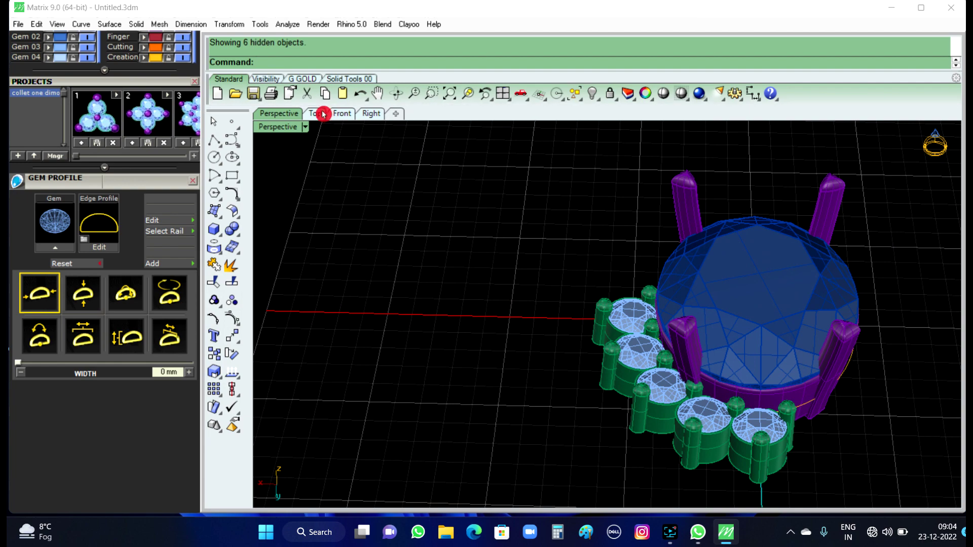
Step: Ungroup the oval centre stone from its prongs in Top view
left_click(322, 113)
scroll(447, 251, "down", 2)
scroll(495, 300, "up", 1)
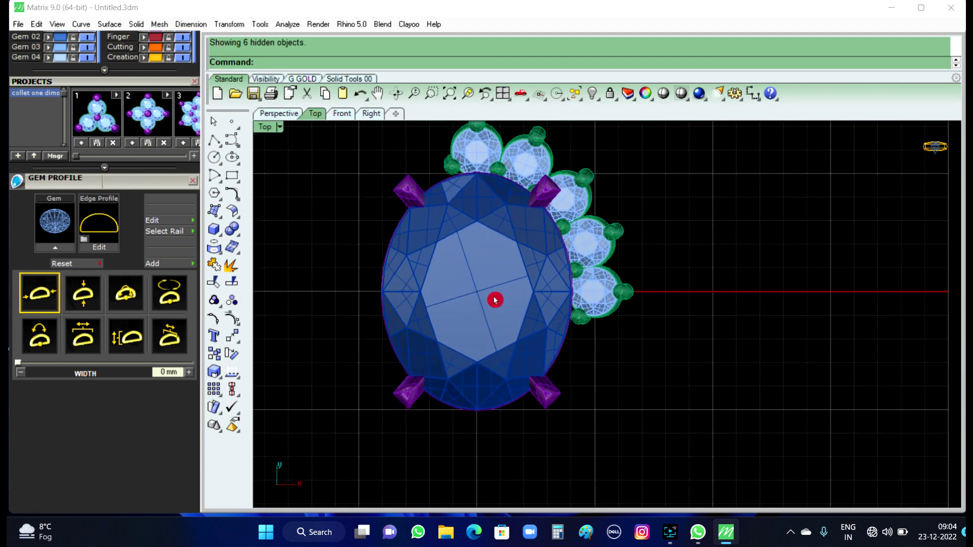
left_click(407, 198)
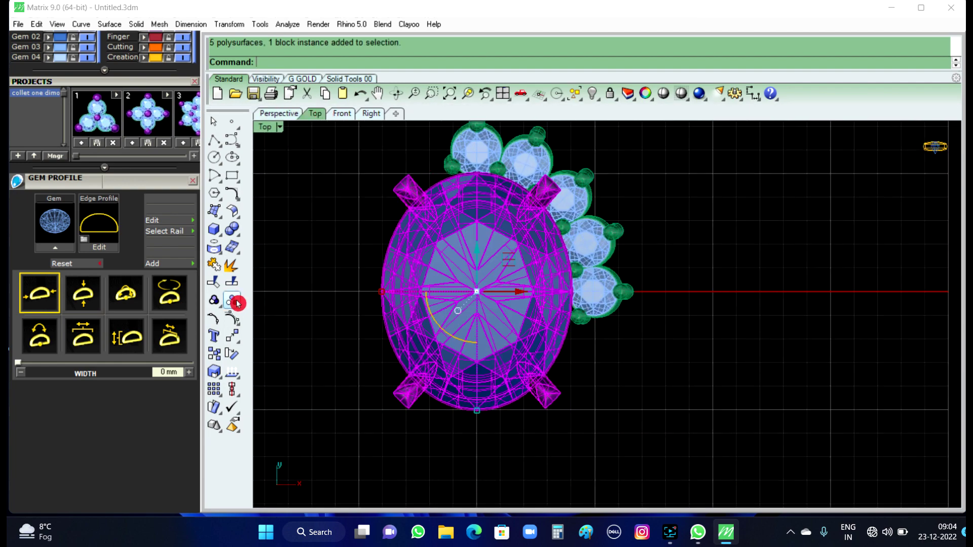
right_click(232, 301)
left_click(329, 283)
left_click(407, 190)
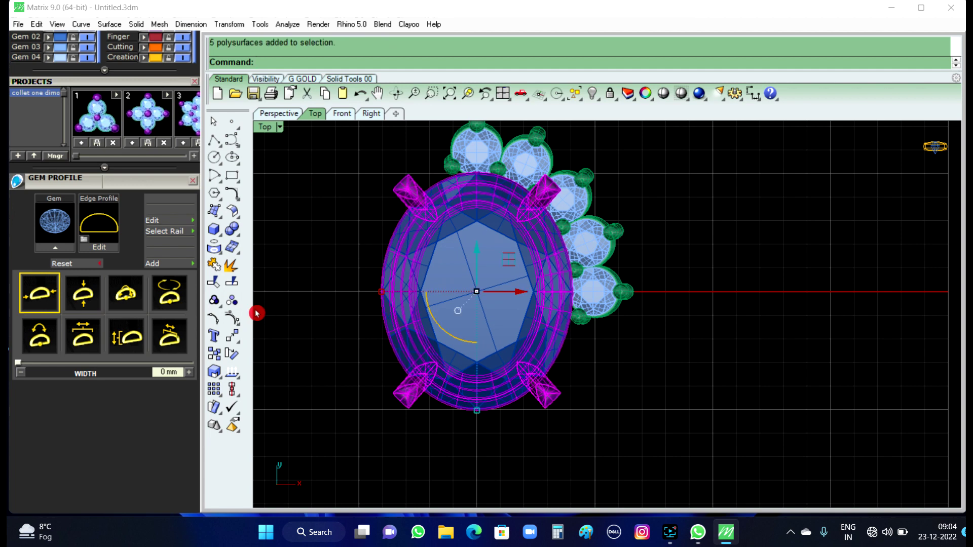
right_click(234, 301)
left_click(330, 280)
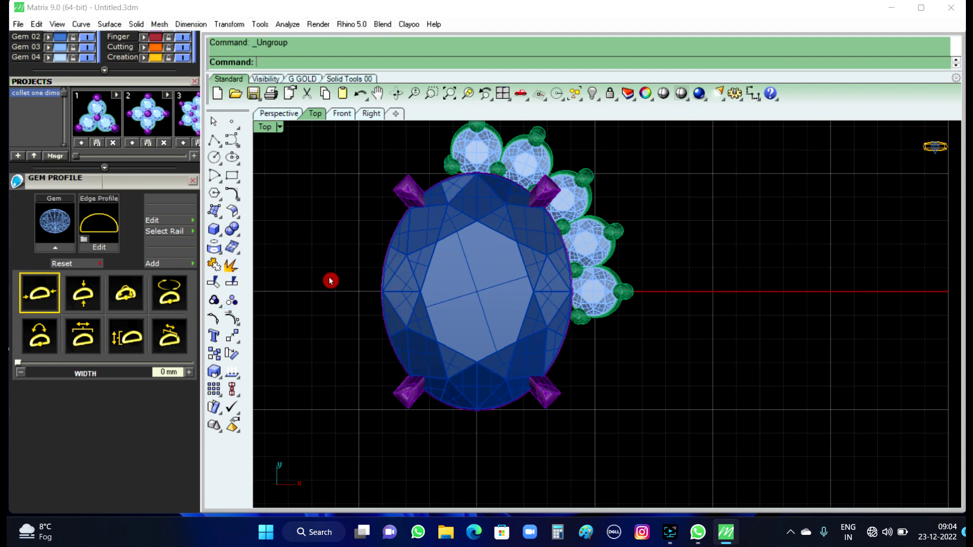
Step: Delete the upper-left and lower-right centre-stone prongs
left_click(401, 195)
key("Delete")
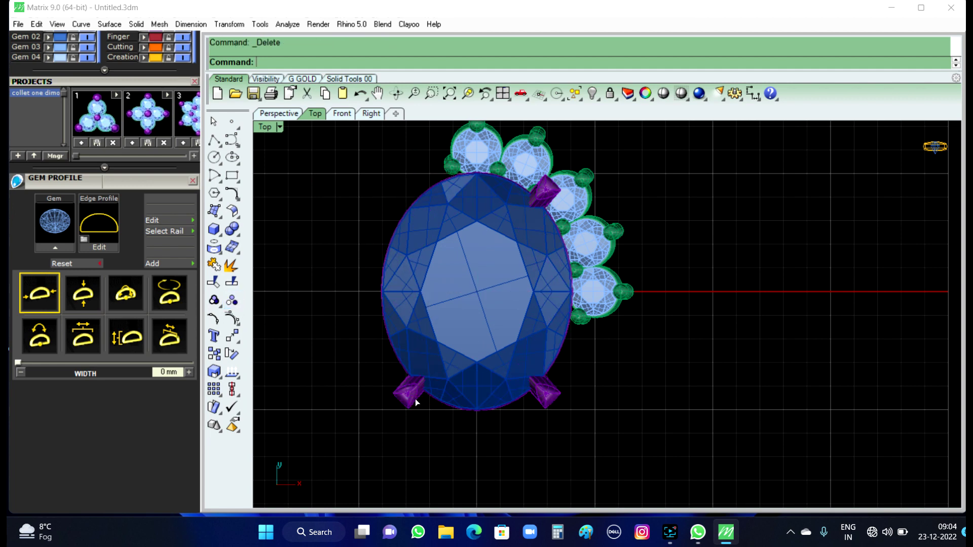
left_click(537, 392)
key("Delete")
Step: Reorient the upper-right prong's gumball and slide the prong onto the oval's upper-right rim
scroll(541, 177, "up", 3)
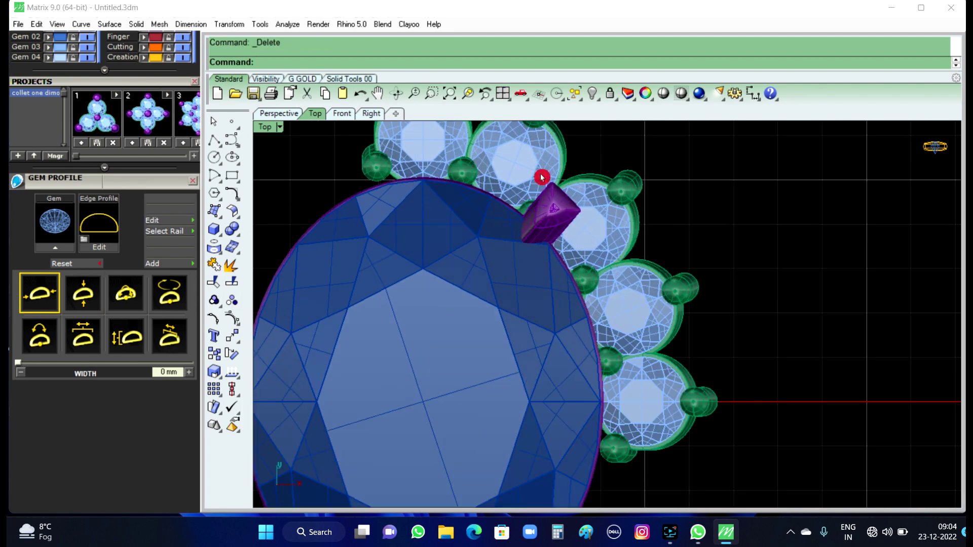
scroll(541, 178, "up", 2)
scroll(550, 220, "down", 2)
scroll(543, 222, "up", 1)
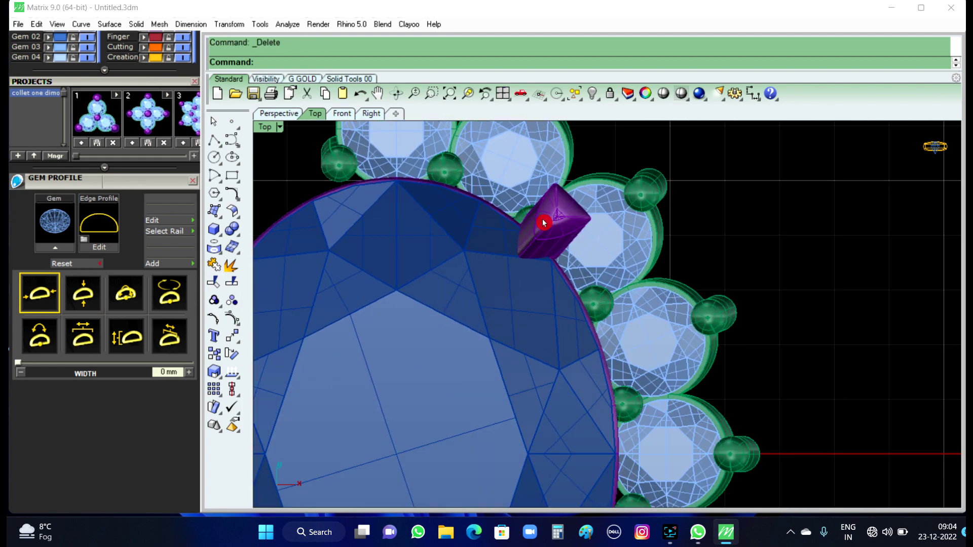
right_click_drag(551, 233, 549, 221)
left_click(542, 222)
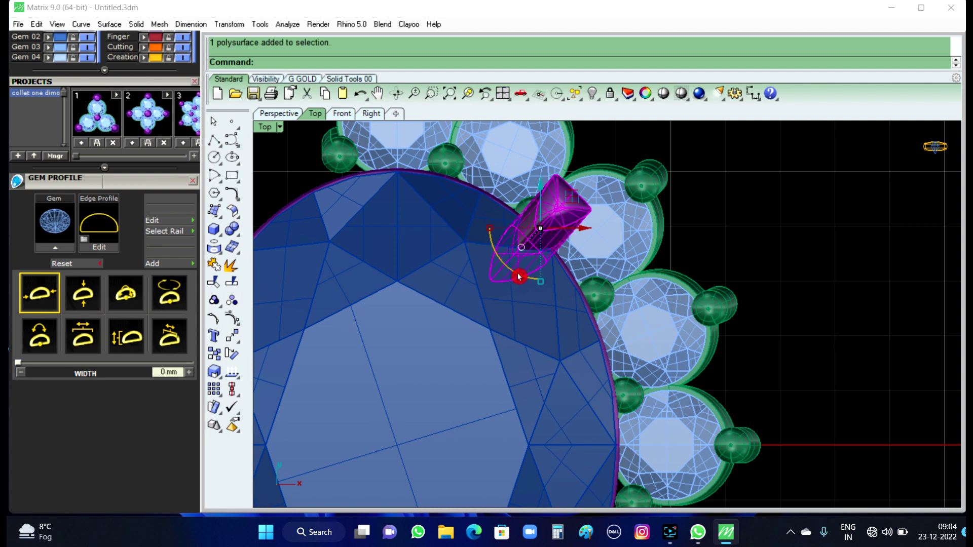
left_click_drag(518, 281, 554, 272, "ctrl")
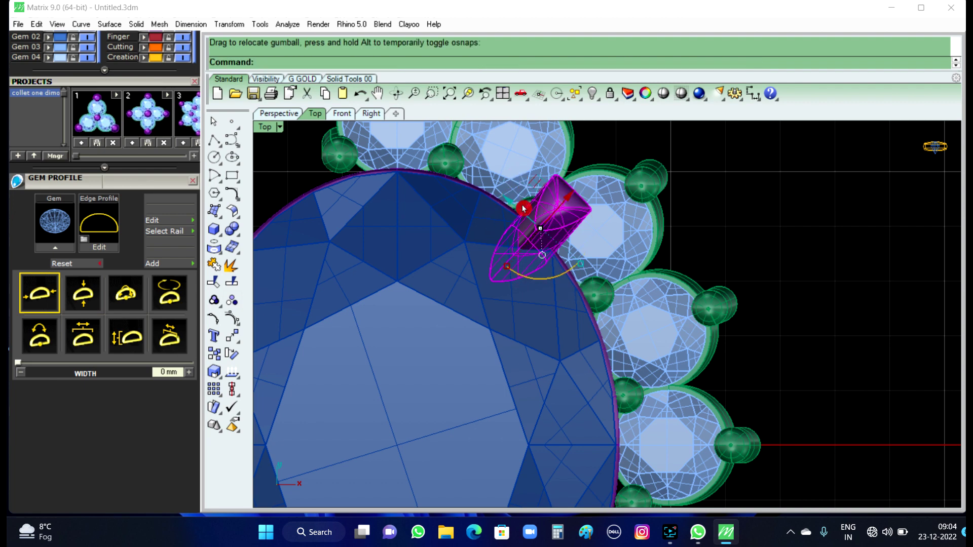
scroll(525, 218, "up", 1)
scroll(531, 238, "up", 1)
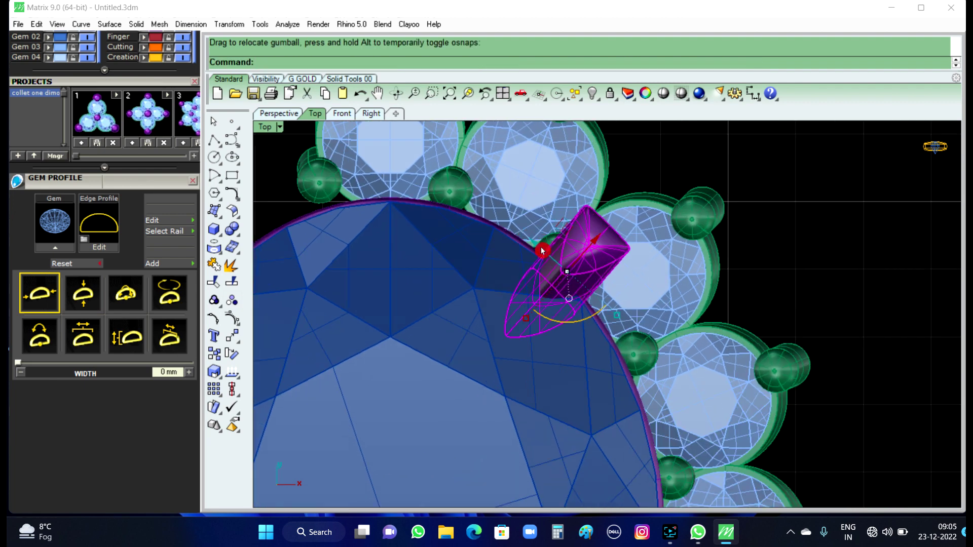
left_click_drag(542, 251, 522, 243)
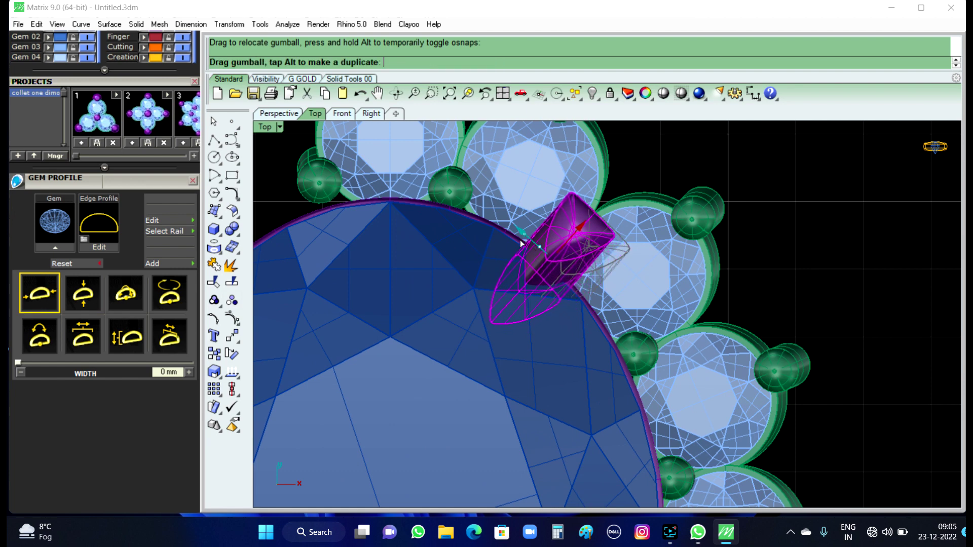
left_click(922, 246)
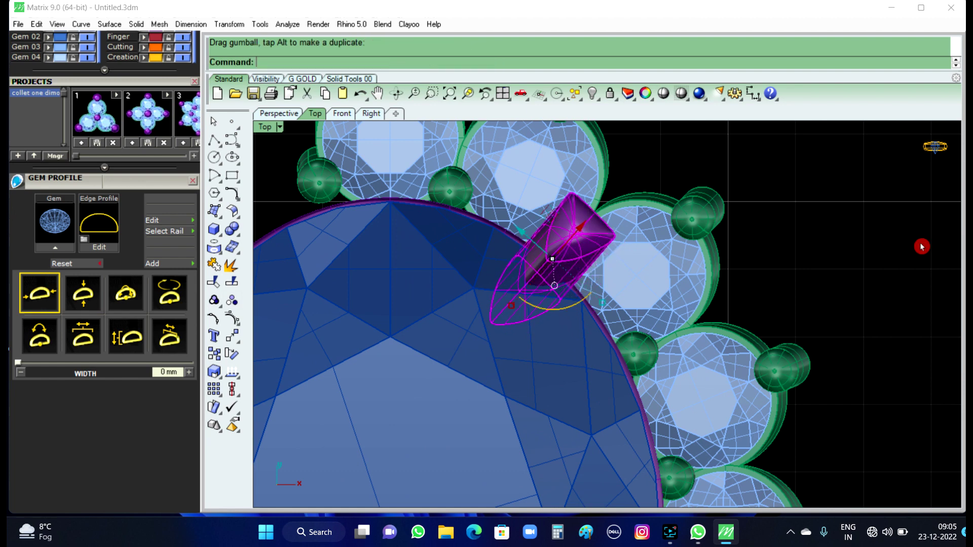
Step: Check the repositioned prong in the Perspective view
left_click(284, 118)
mouse_move(434, 300)
right_mouse_down()
mouse_move(666, 348)
mouse_move(649, 370)
mouse_move(734, 405)
mouse_move(719, 372)
right_mouse_up()
scroll(653, 385, "up", 2)
scroll(659, 398, "up", 2)
scroll(677, 375, "up", 3)
scroll(682, 387, "up", 3)
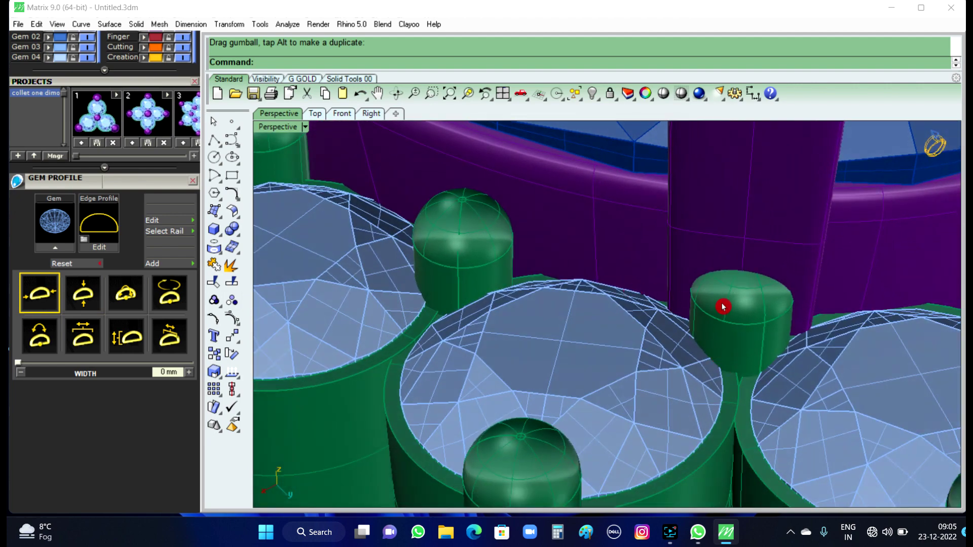
scroll(655, 328, "down", 3)
scroll(663, 324, "down", 3)
Step: Mirror the upper-right prong to the oval's upper-left edge with the G GOLD tools
right_click_drag(662, 324, 680, 336)
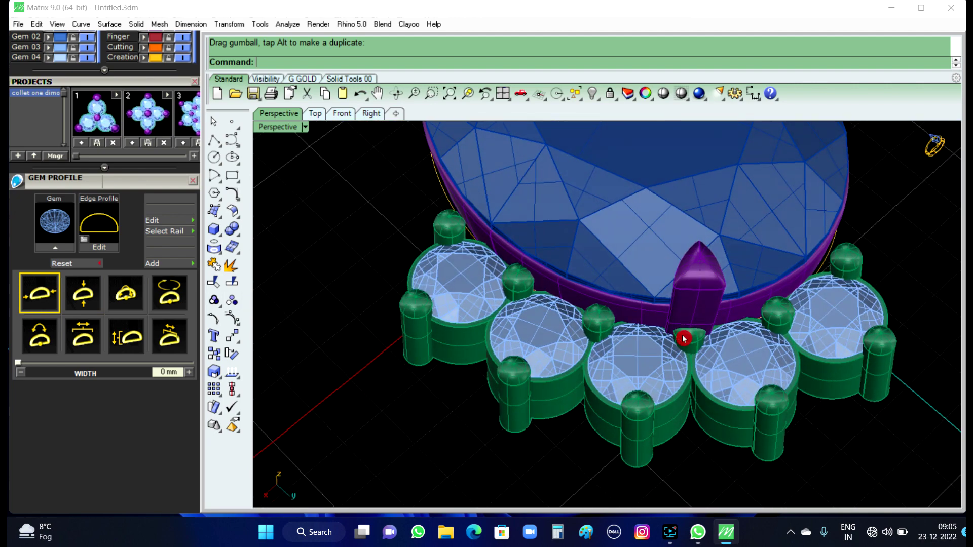
left_click(322, 114)
scroll(486, 218, "down", 2)
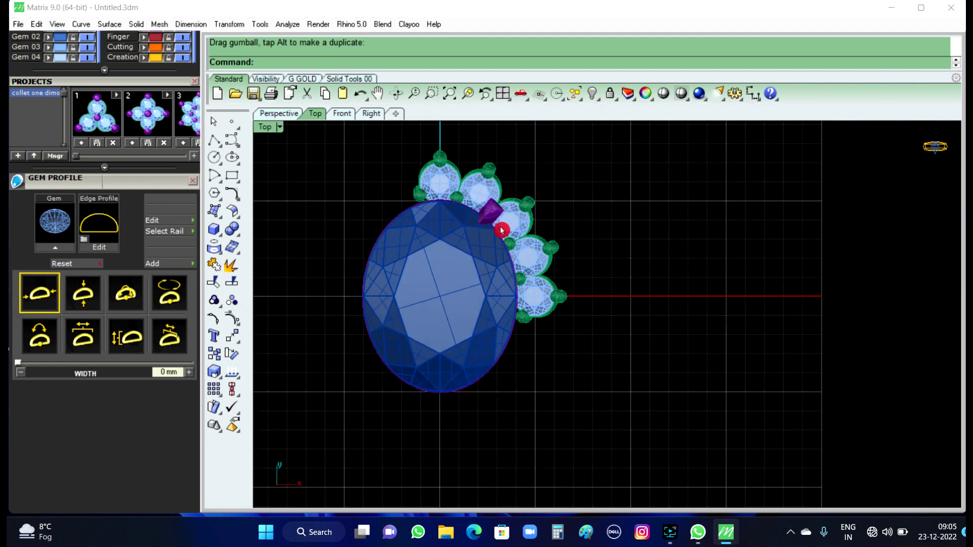
scroll(522, 224, "down", 2)
left_click(521, 219)
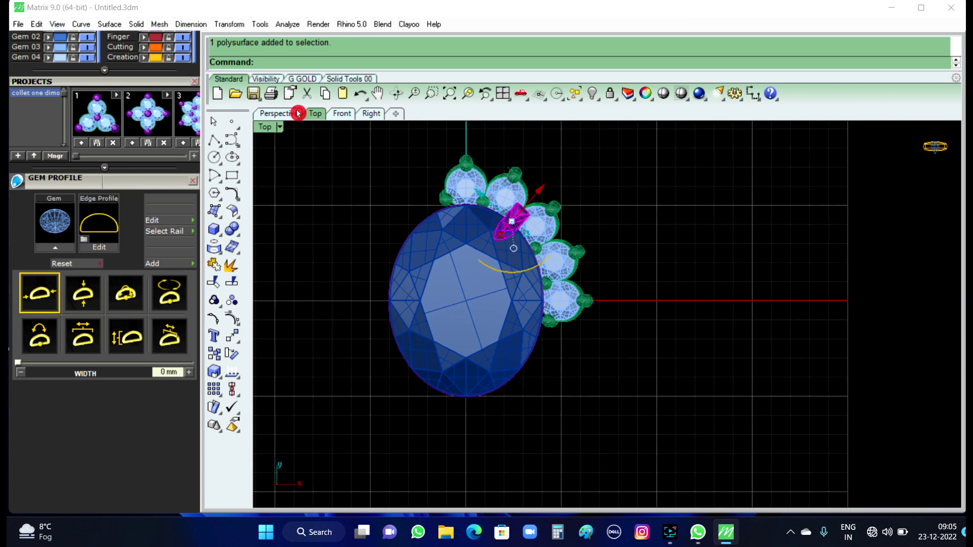
left_click(300, 79)
left_click(311, 101)
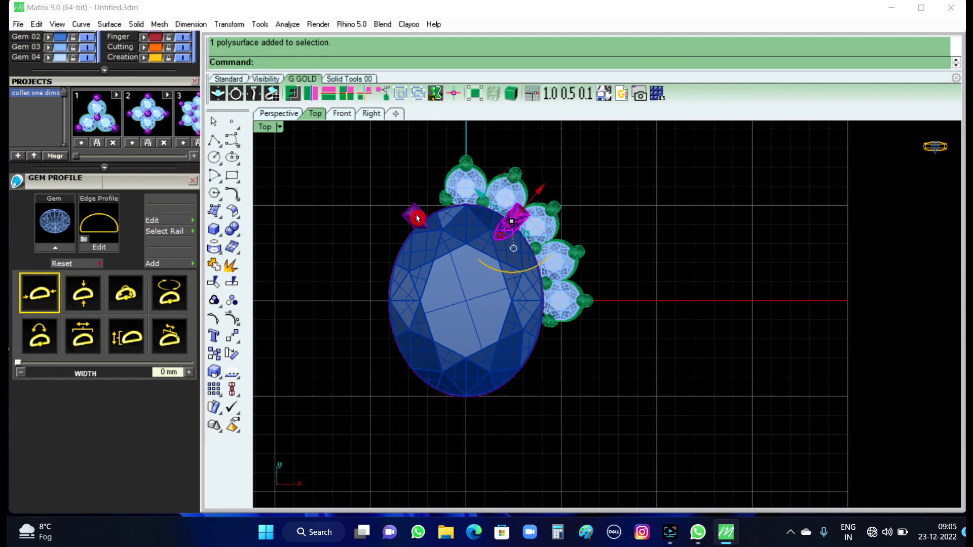
Step: Mirror prongs to the lower-left and lower-right corners, then recentre the gem in Top view
left_click(417, 219)
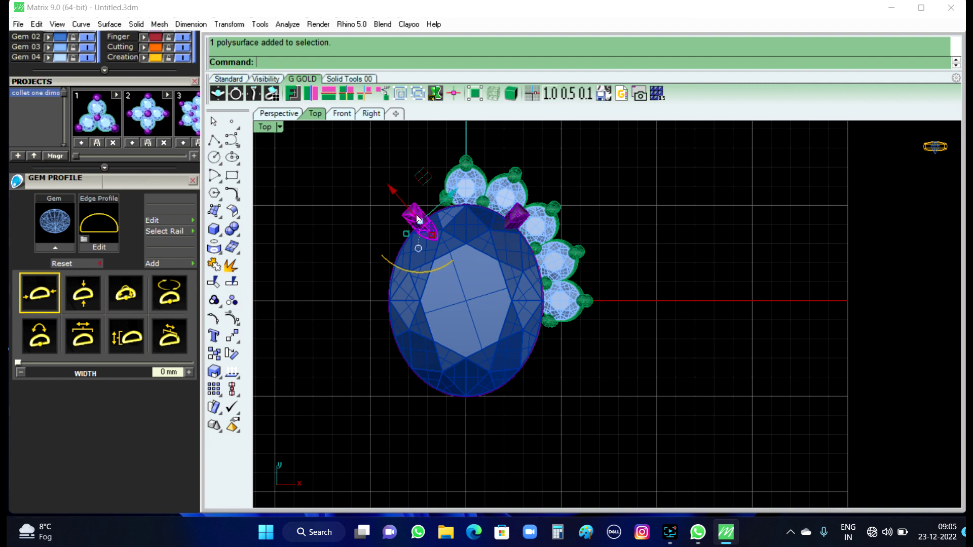
left_click(328, 94)
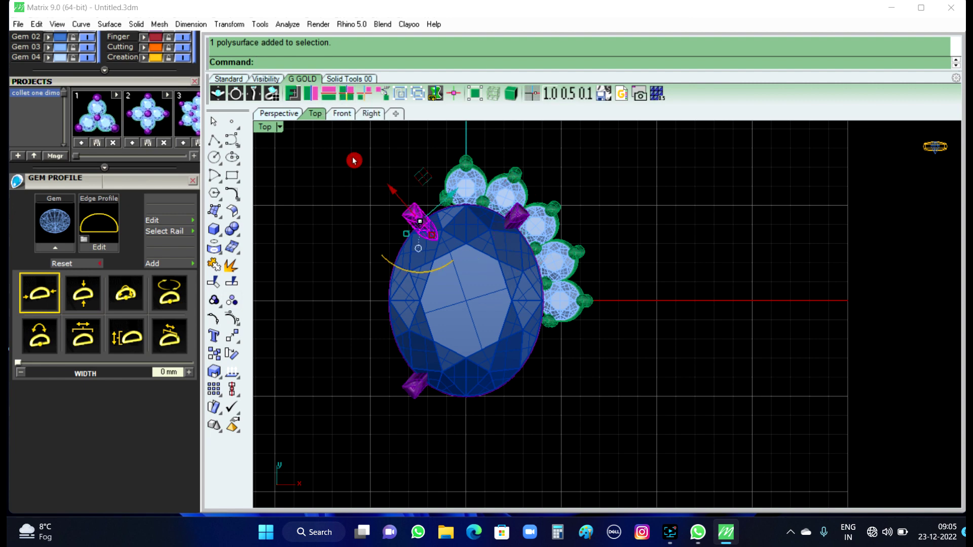
left_click(345, 269)
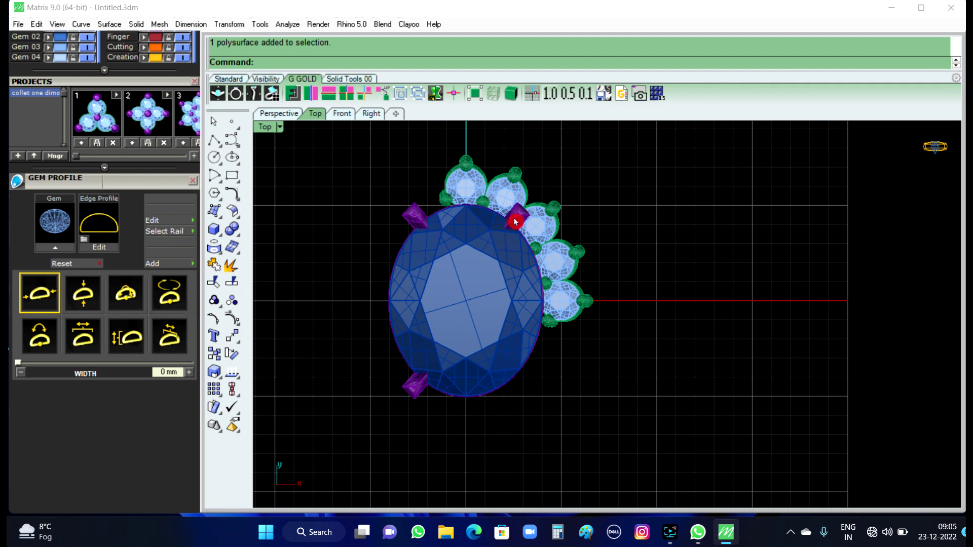
left_click(330, 94)
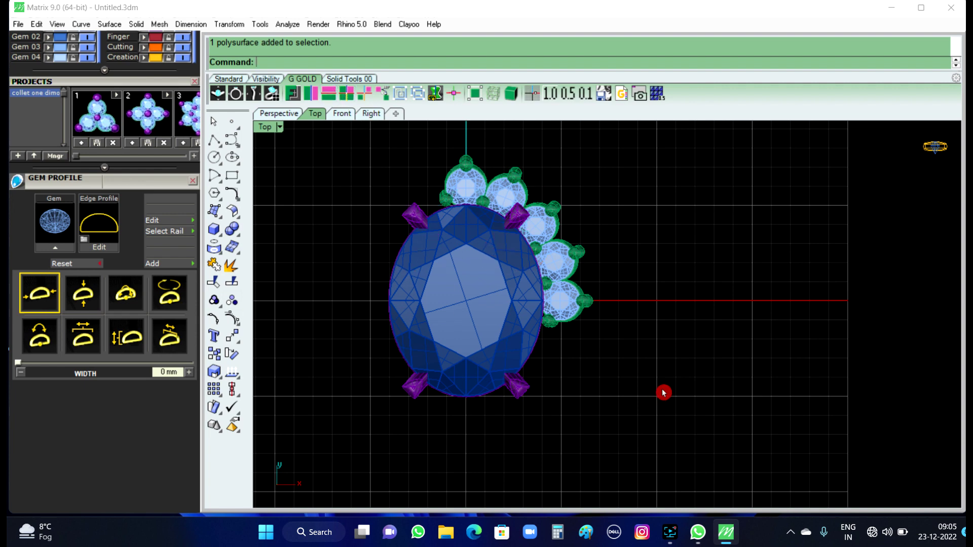
right_click_drag(663, 393, 682, 354)
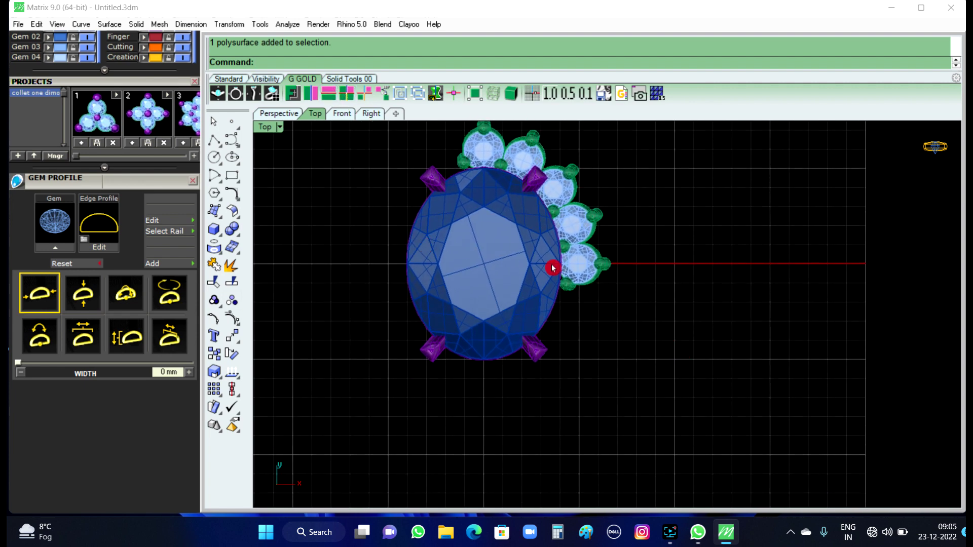
mouse_move(552, 267)
right_mouse_down()
mouse_move(580, 317)
mouse_move(576, 296)
right_mouse_up()
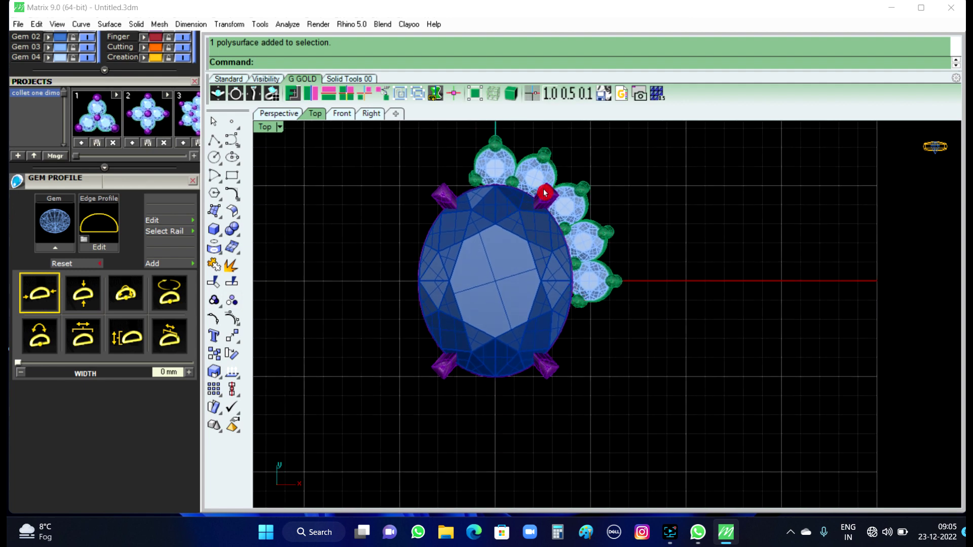
scroll(545, 192, "up", 5)
scroll(546, 196, "up", 2)
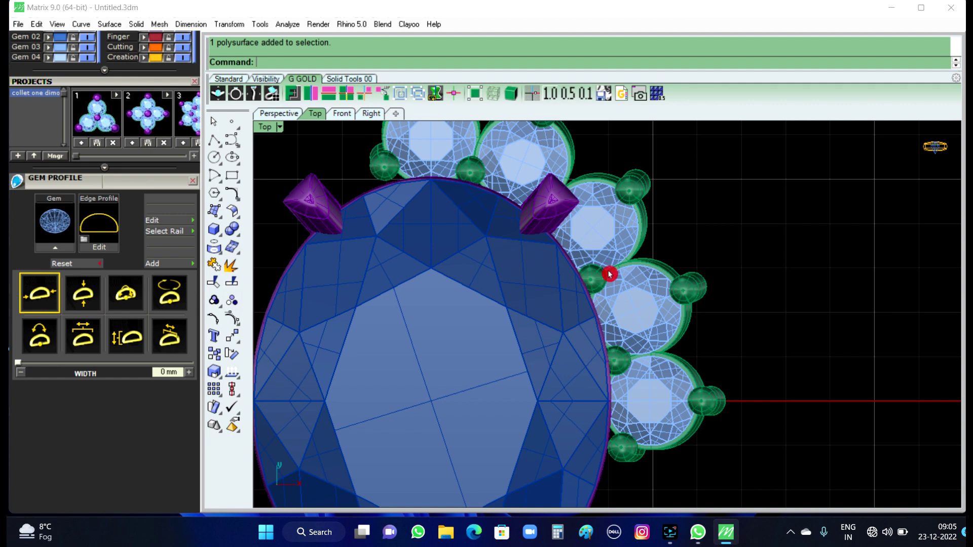
scroll(610, 274, "down", 3)
right_click_drag(622, 260, 601, 240)
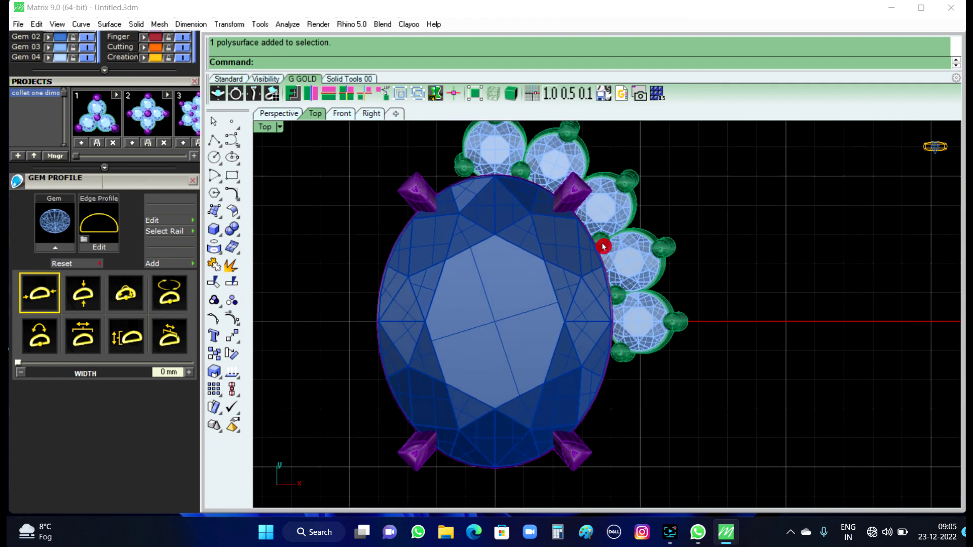
right_click_drag(586, 288, 582, 257)
scroll(582, 256, "down", 2)
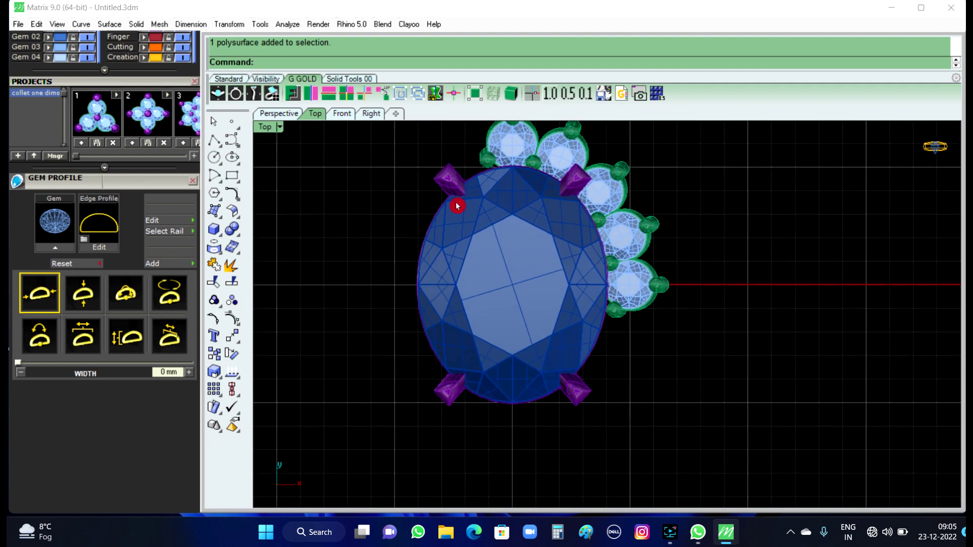
Step: Inspect all four prongs in Perspective, then return to the Top view
left_click(290, 118)
scroll(488, 288, "down", 2)
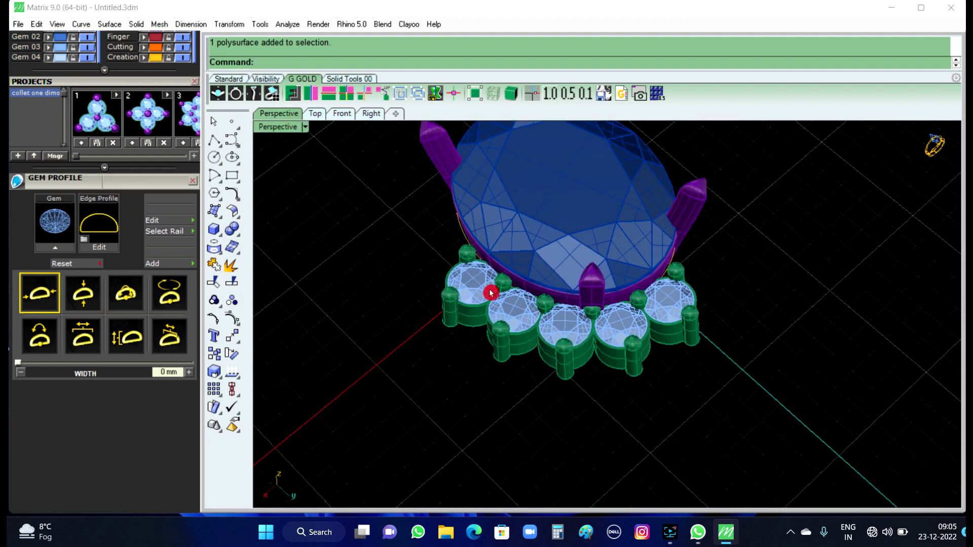
right_click_drag(488, 288, 375, 156)
left_click(314, 117)
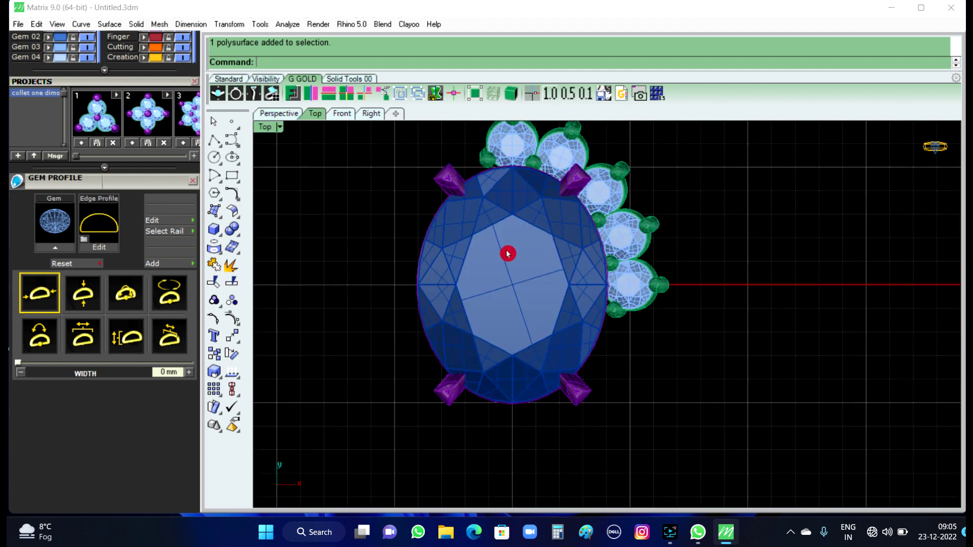
scroll(558, 278, "down", 2)
scroll(536, 269, "up", 1)
right_click_drag(537, 269, 503, 261)
Step: Select the oval centre stone and the Heads layer prongs, and group them together
left_click(484, 295)
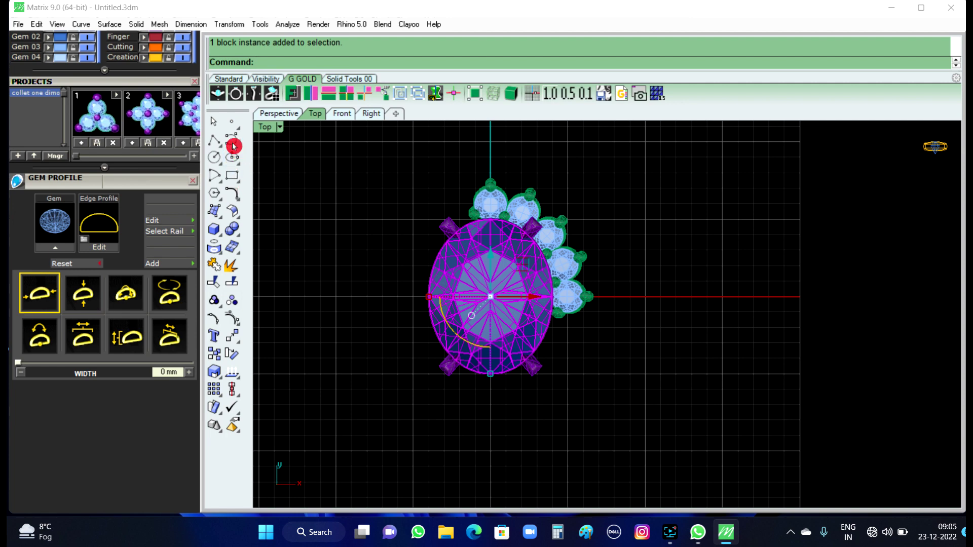
left_click_drag(157, 85, 175, 392)
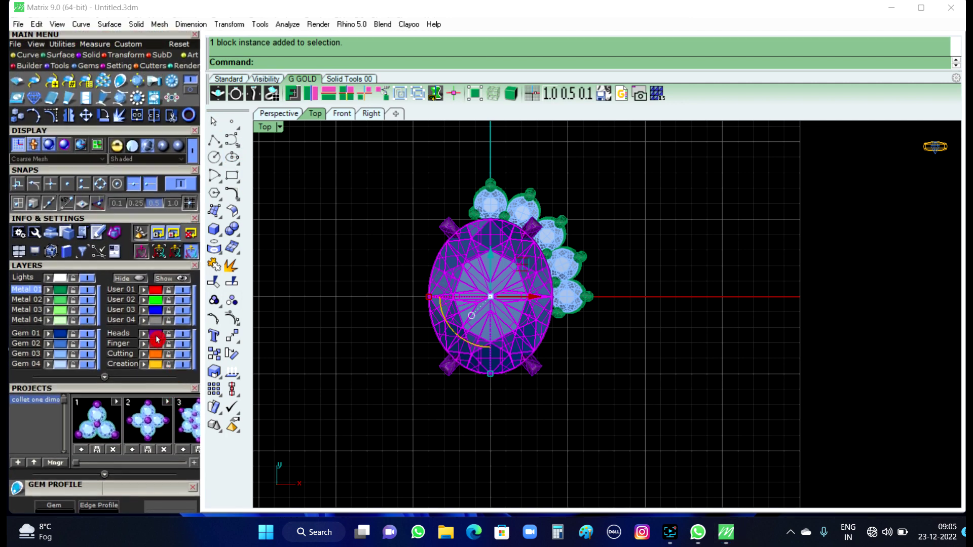
left_click(157, 338)
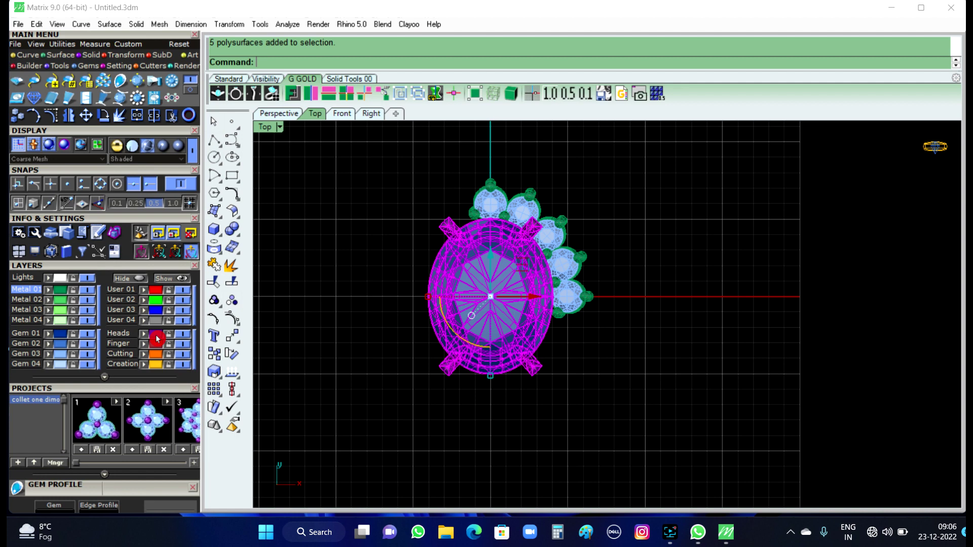
left_click(217, 301)
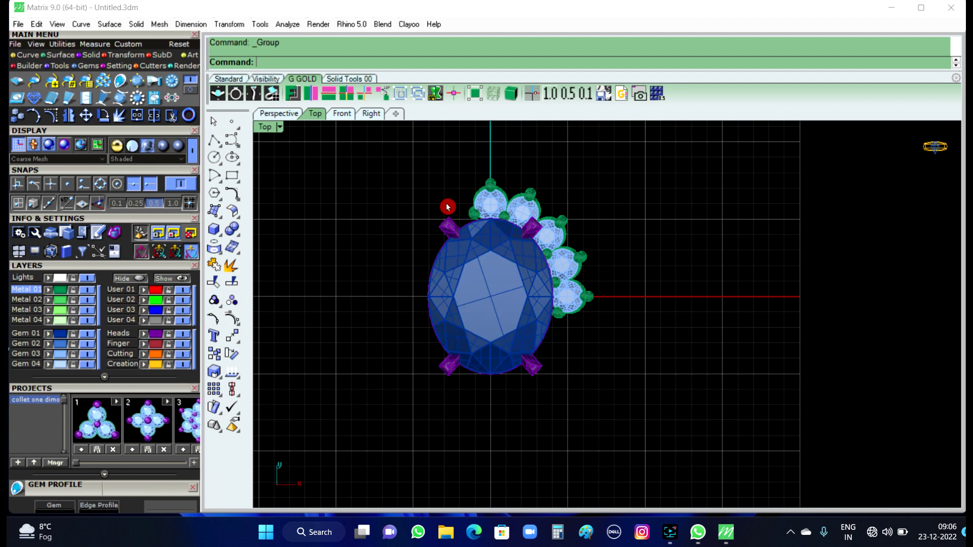
left_click_drag(455, 152, 630, 337)
left_click(628, 334)
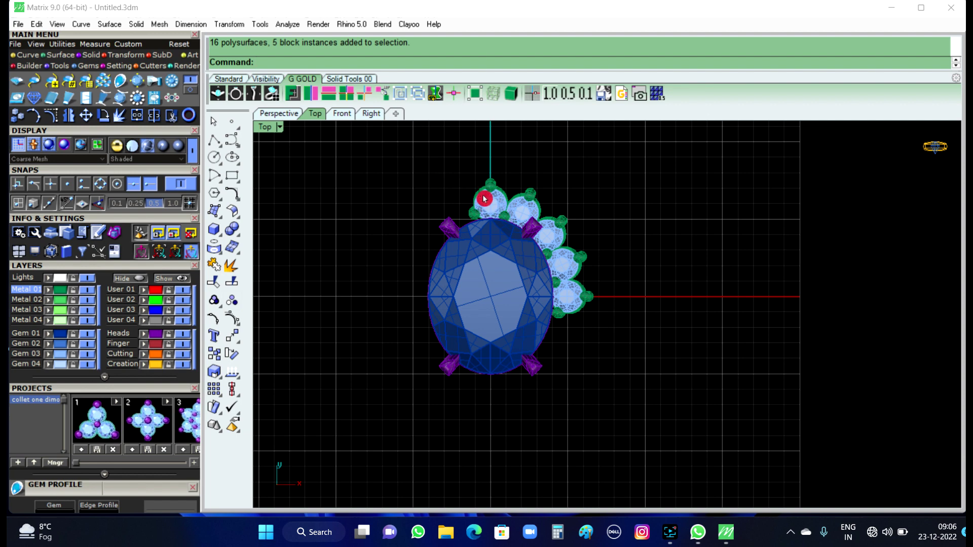
Step: Group a set of right-side halo stones and mirror that group across the oval
left_click_drag(450, 160, 626, 297)
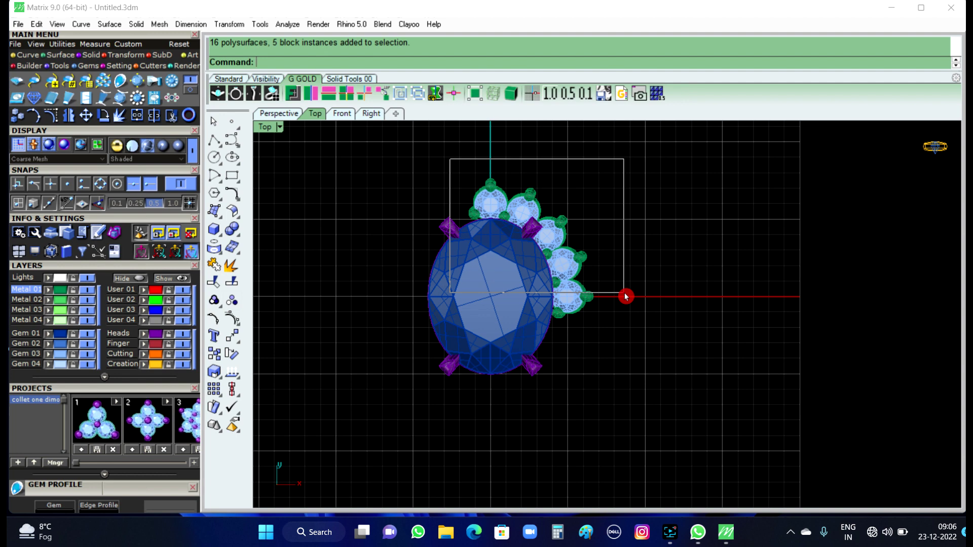
left_click_drag(625, 297, 625, 296)
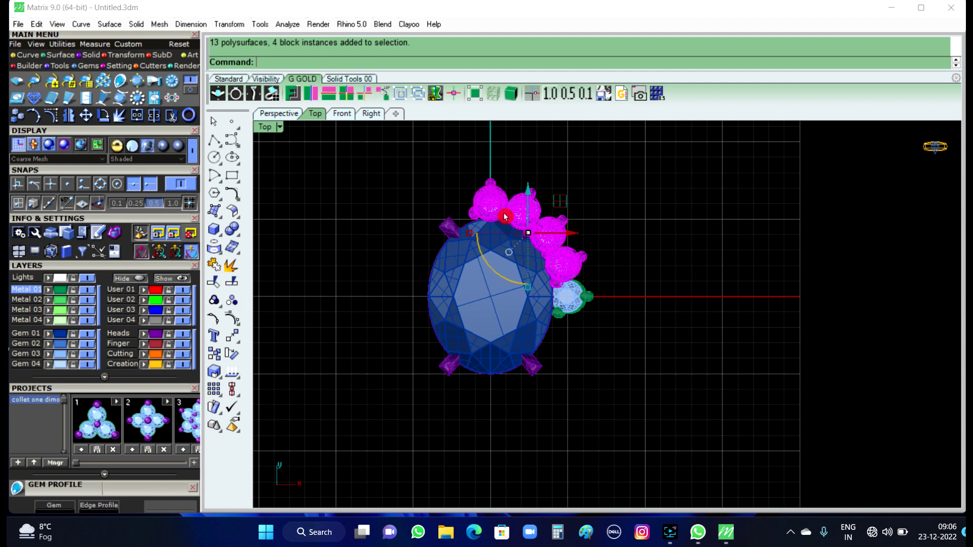
left_click(604, 198)
mouse_move(497, 152)
left_mouse_down()
mouse_move(560, 257)
mouse_move(619, 290)
left_mouse_up()
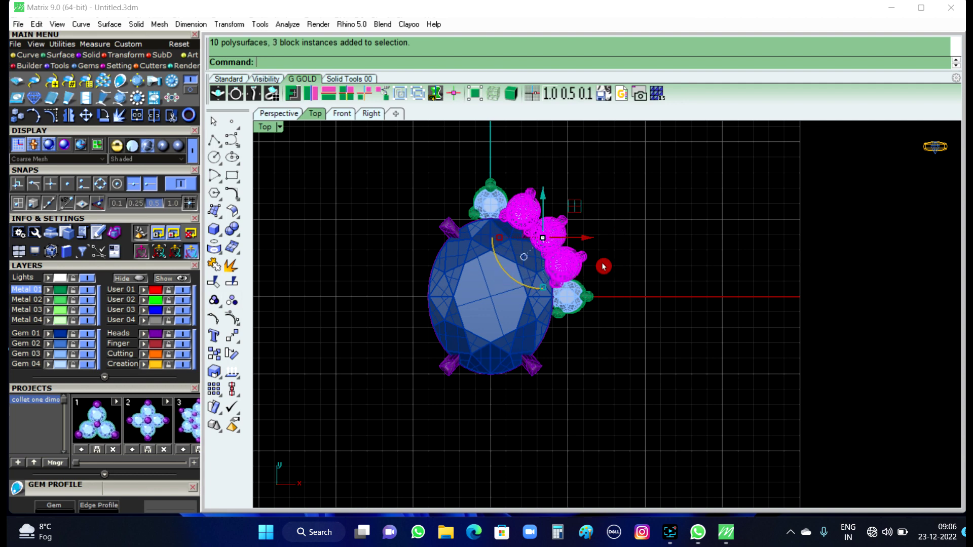
left_click(215, 303)
left_click(562, 240)
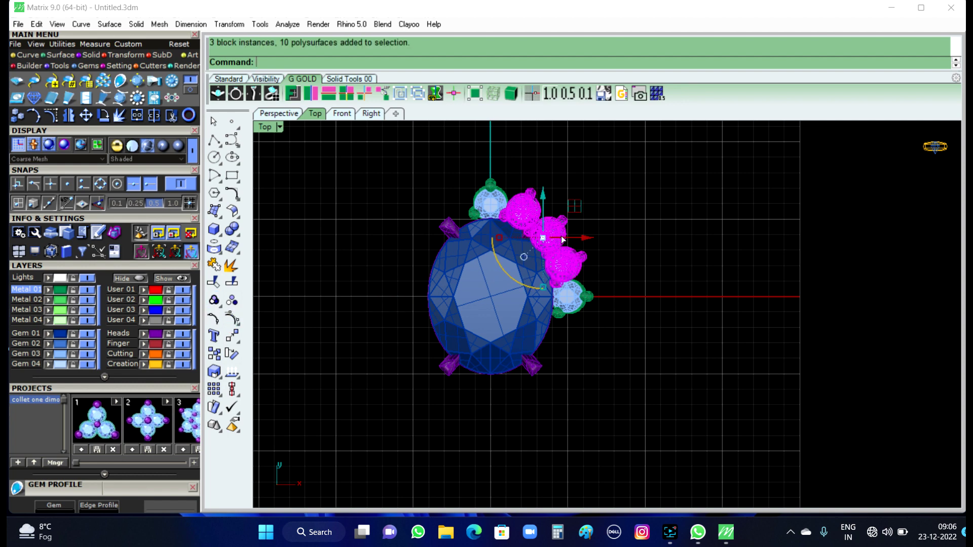
left_click(310, 95)
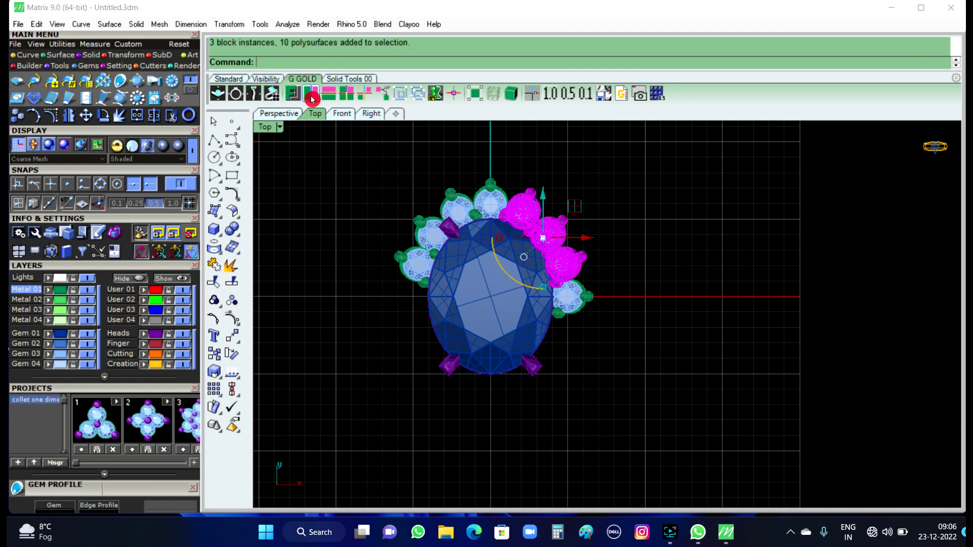
left_click(331, 279)
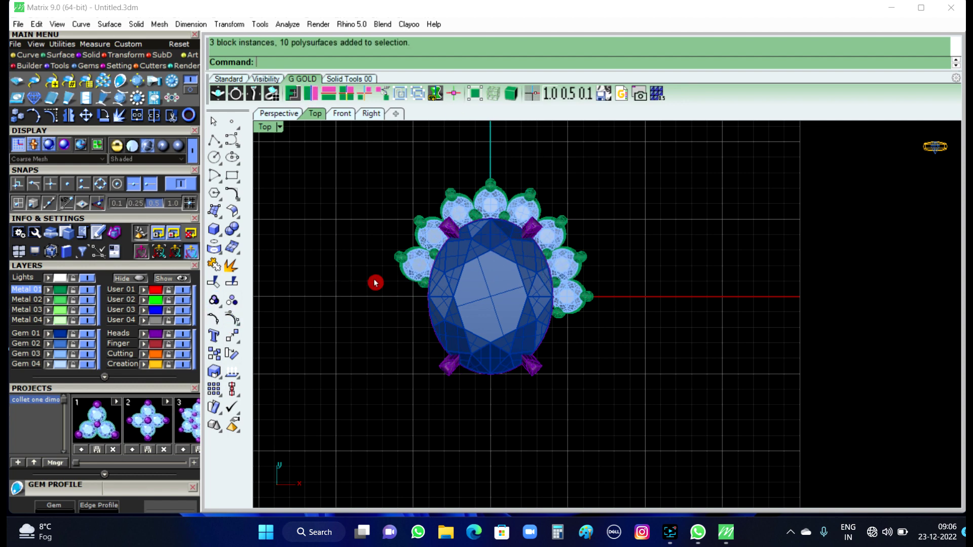
Step: Select the right-end halo stone with its two prongs, mirror them, and undo the unwanted bottom copy
left_click(573, 303)
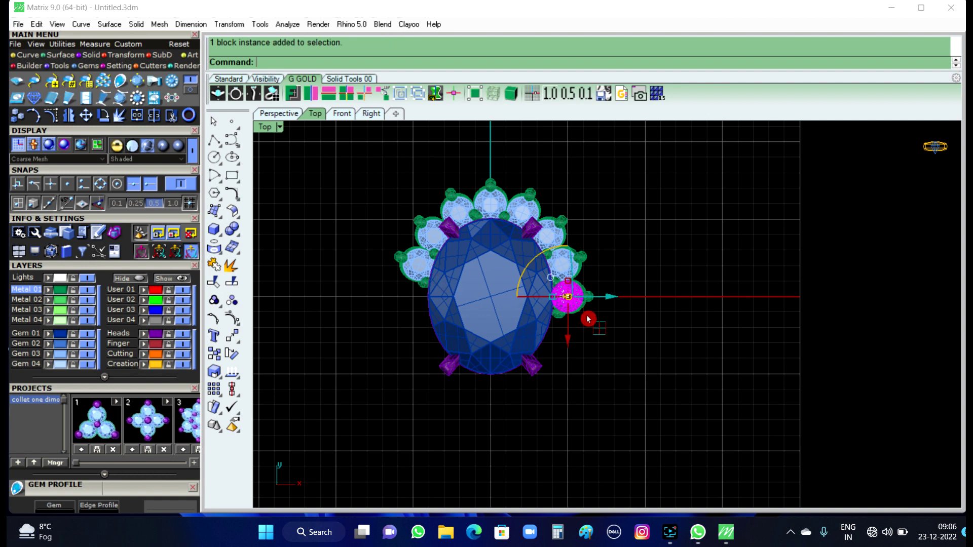
left_click(612, 313)
scroll(590, 311, "up", 1)
left_click(571, 303)
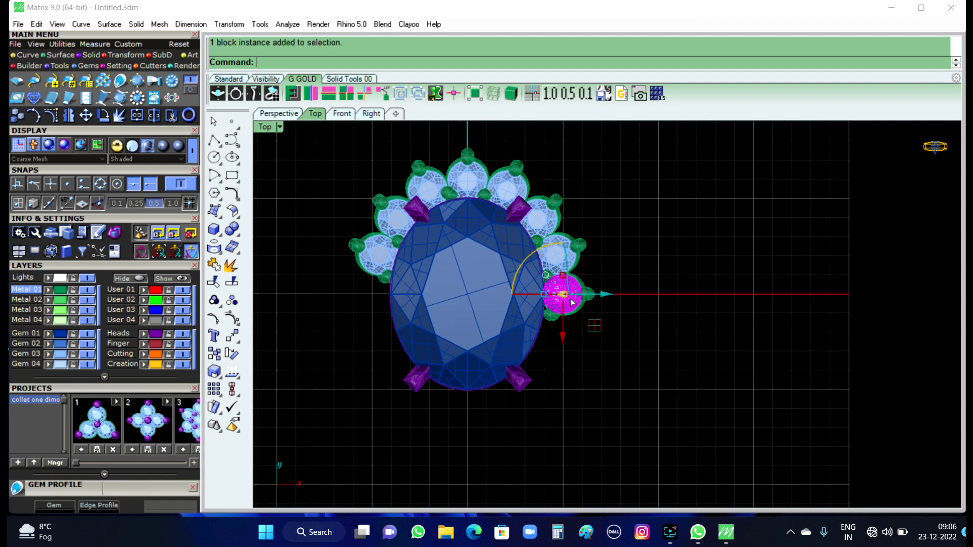
scroll(584, 308, "up", 3)
scroll(575, 319, "up", 5)
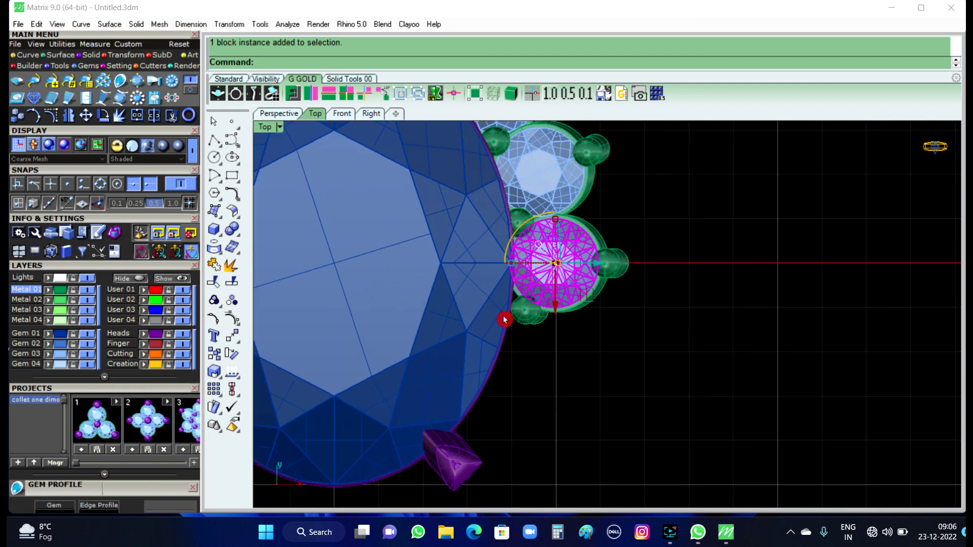
left_click(532, 318, "shift")
left_click(612, 270, "shift")
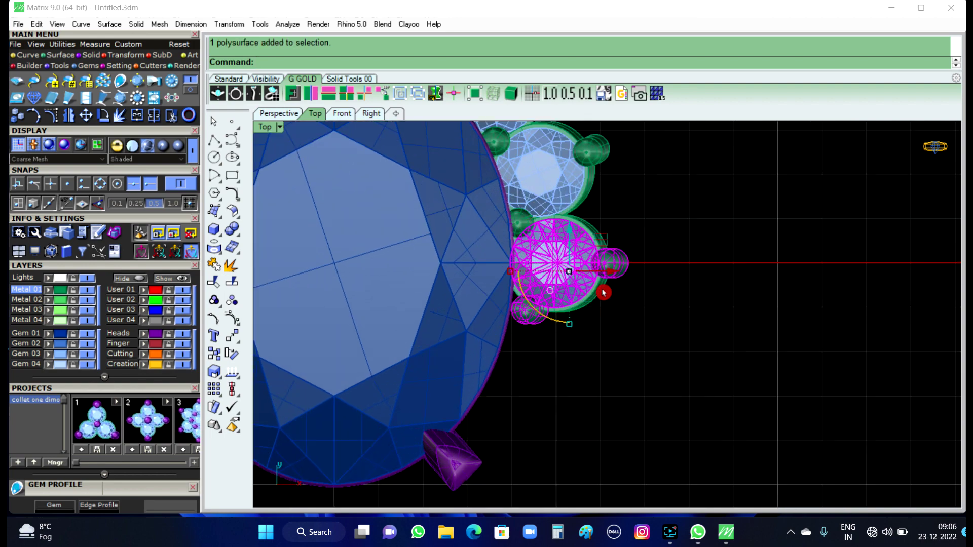
scroll(627, 290, "down", 5)
left_click(310, 94)
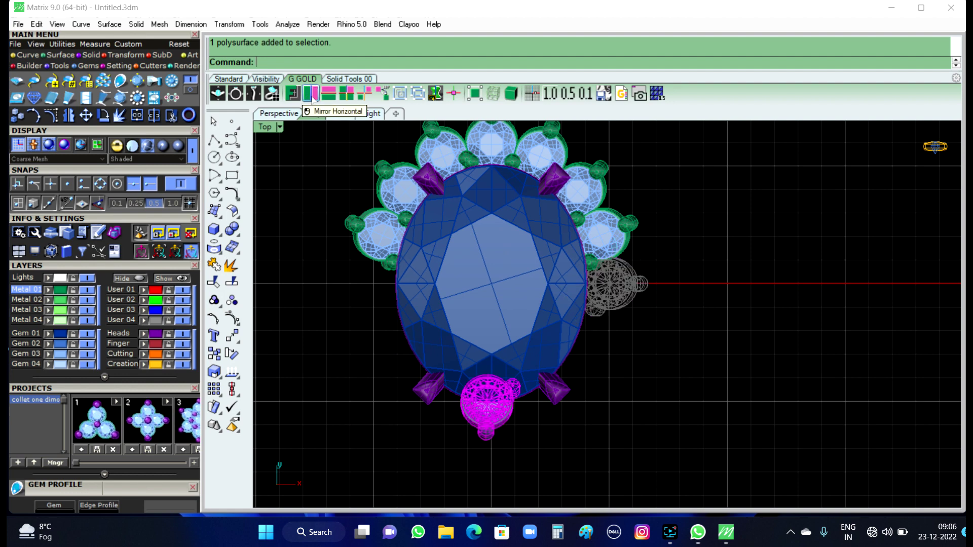
key("ctrl+z")
left_click(299, 299)
scroll(330, 340, "down", 2)
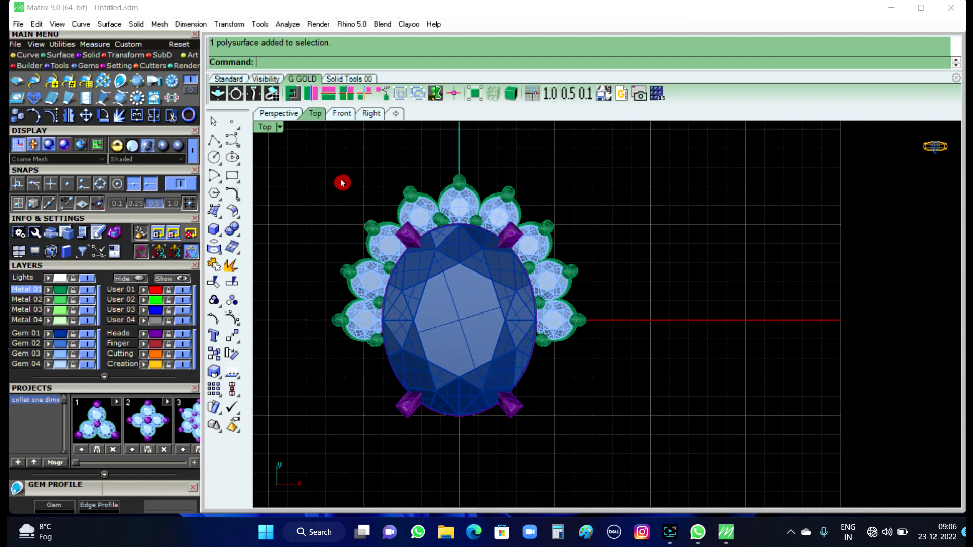
left_click_drag(291, 141, 593, 304)
left_click(297, 193)
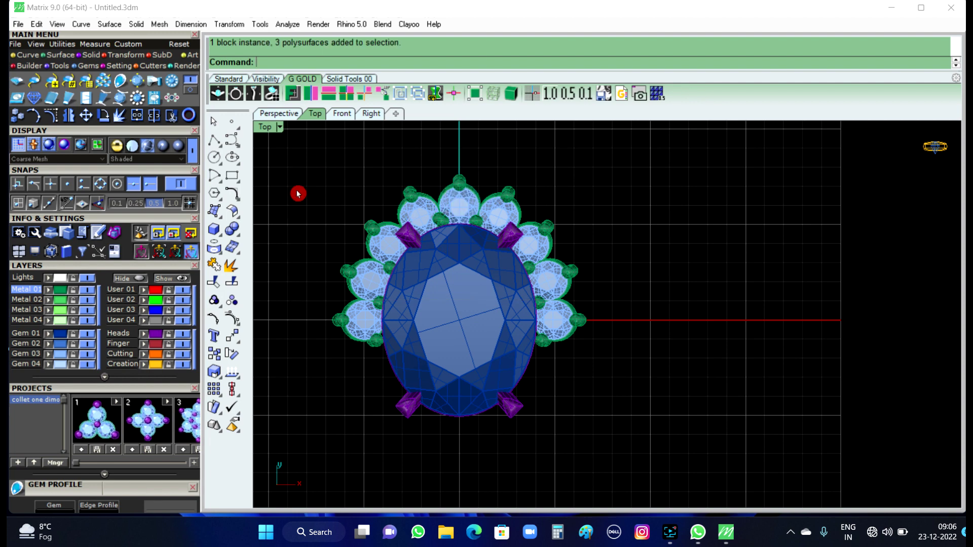
left_click_drag(283, 170, 613, 318)
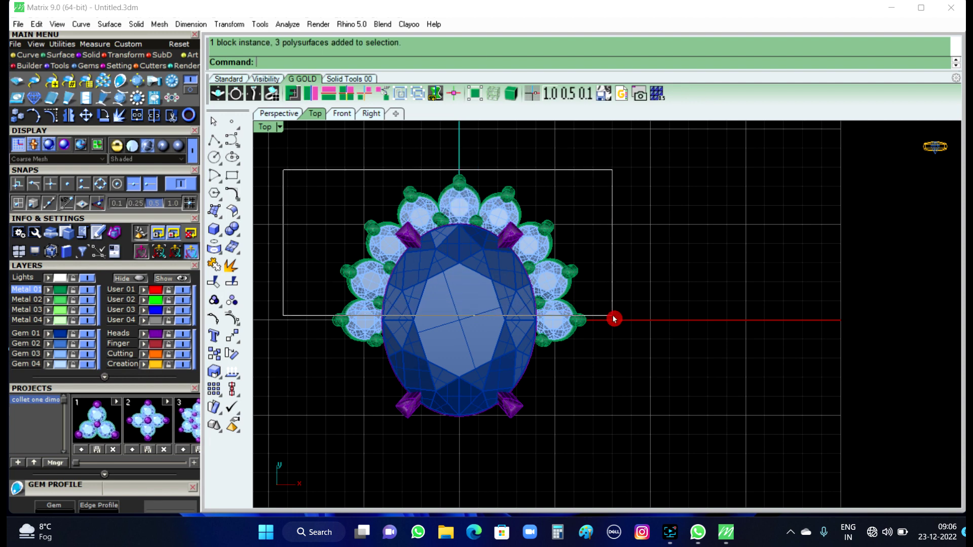
left_click_drag(614, 318, 627, 355)
right_click_drag(627, 377, 631, 336)
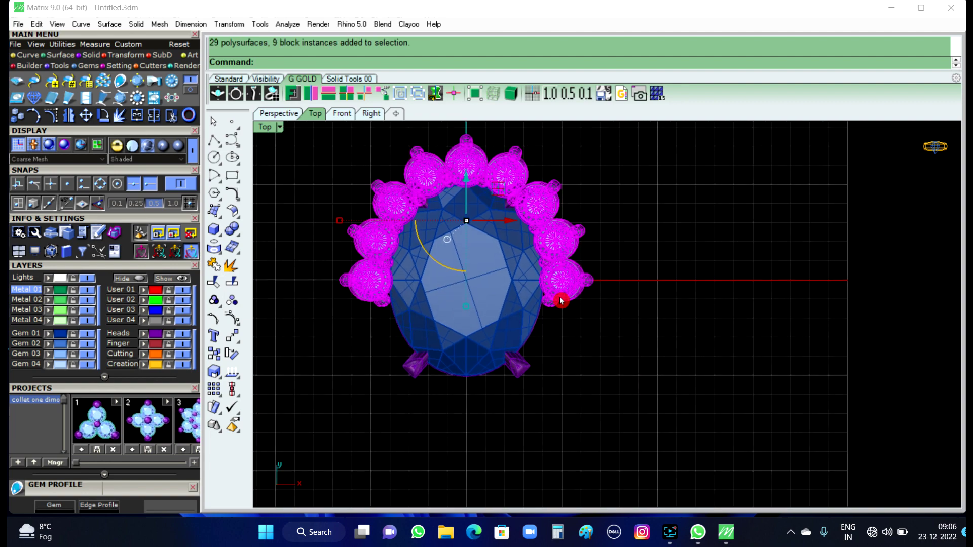
left_click(374, 290, "ctrl")
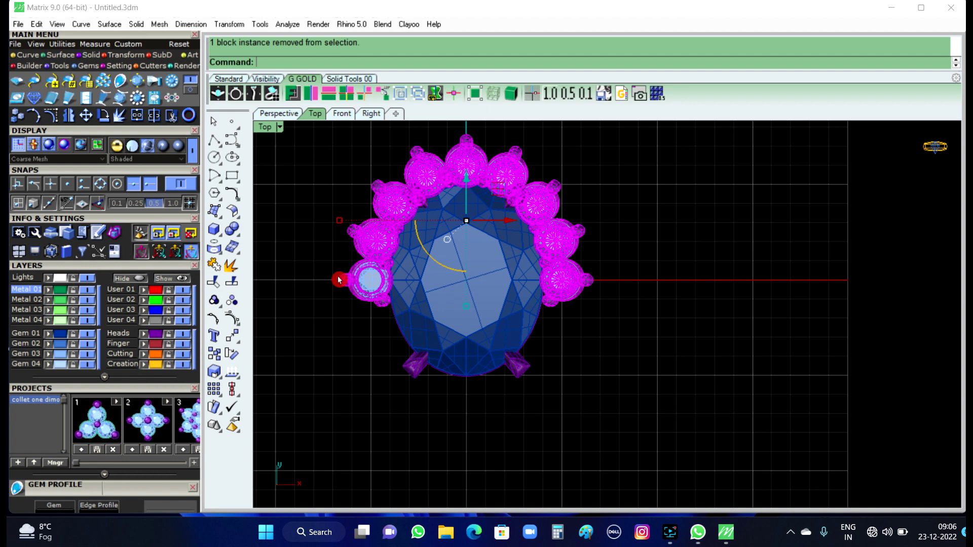
left_click(356, 289, "ctrl")
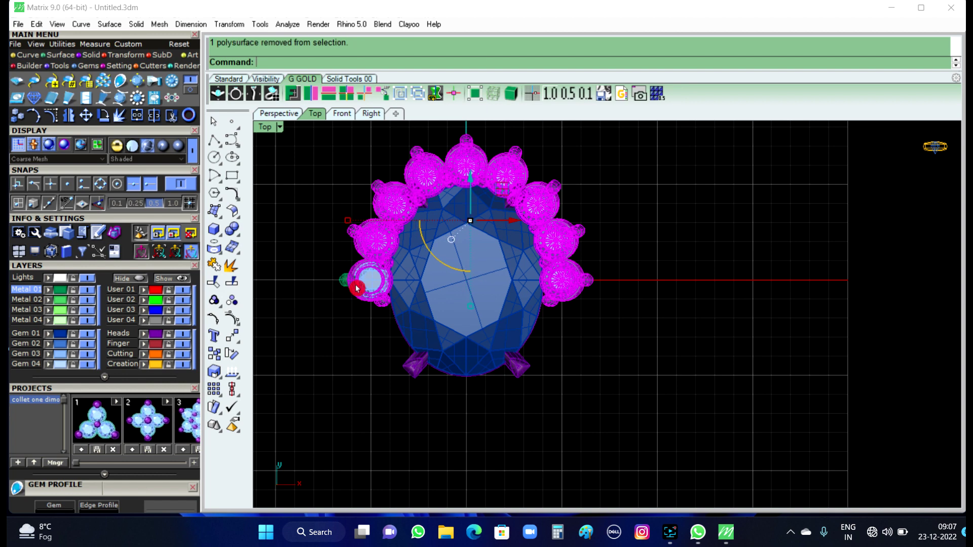
left_click(381, 283, "ctrl")
left_click(384, 291, "ctrl")
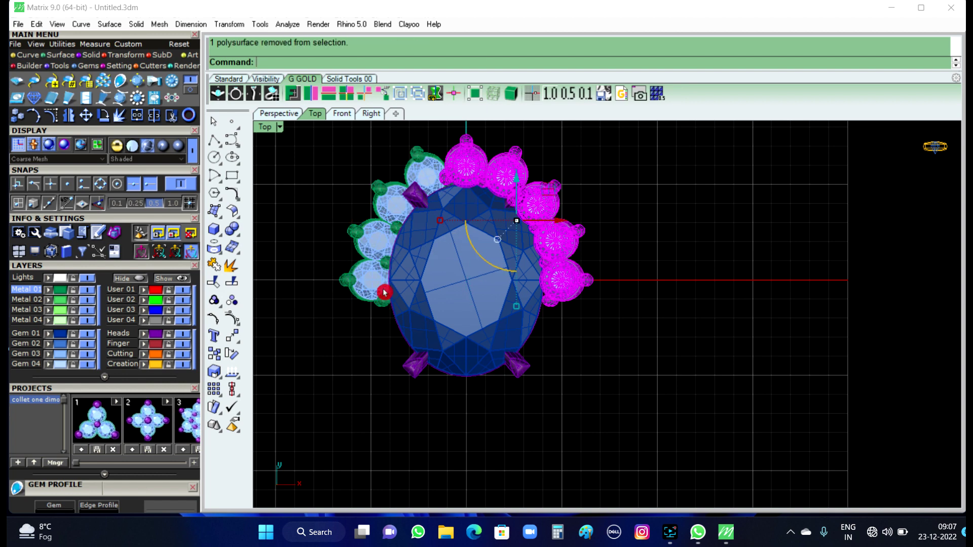
left_click(620, 342)
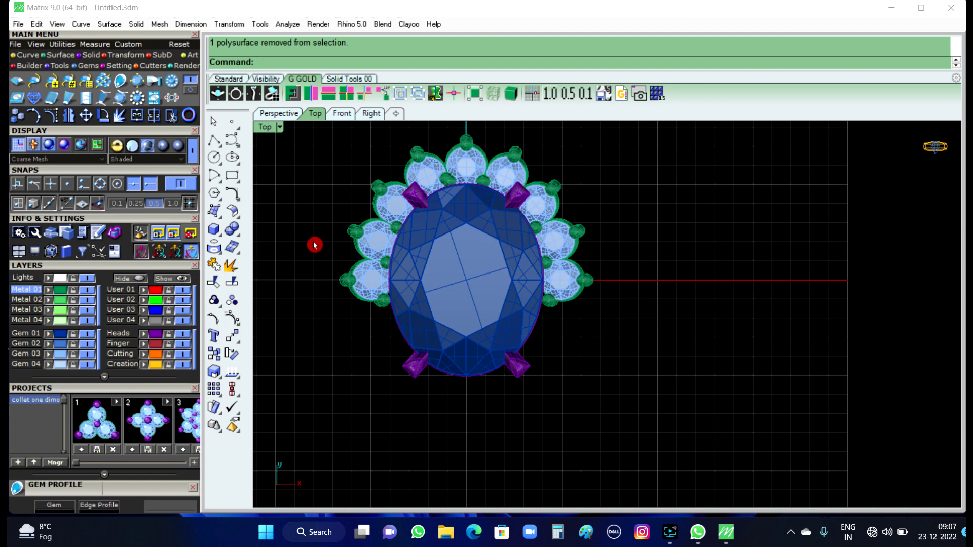
left_click(368, 251)
Step: Mirror the top-half halo stones and prongs vertically onto the bottom half of the oval
scroll(651, 343, "down", 2)
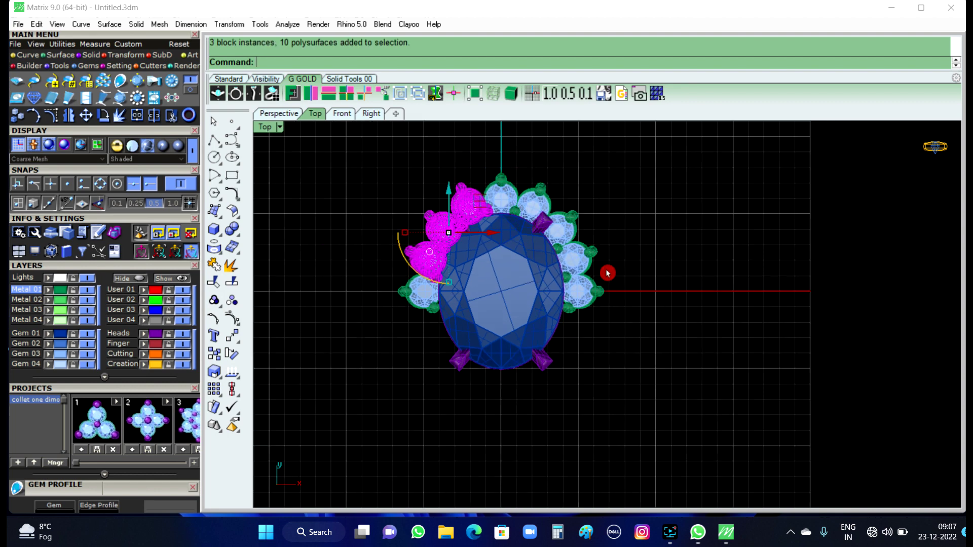
left_click(570, 246, "shift")
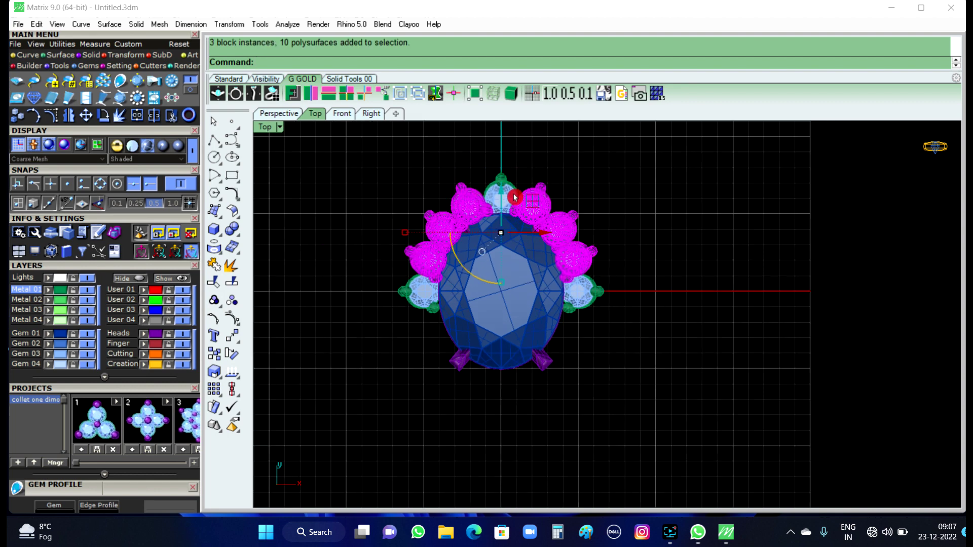
left_click_drag(453, 149, 574, 236, "shift")
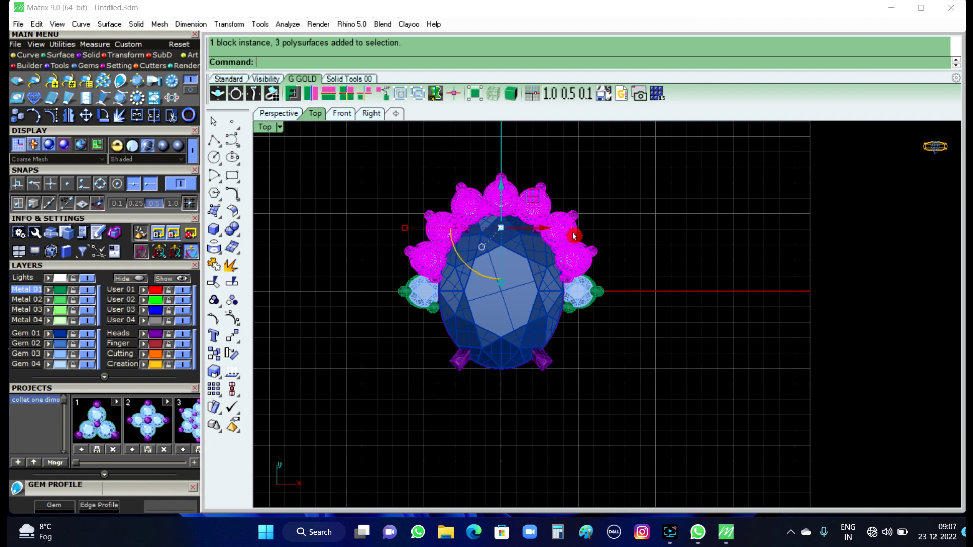
left_click(327, 99)
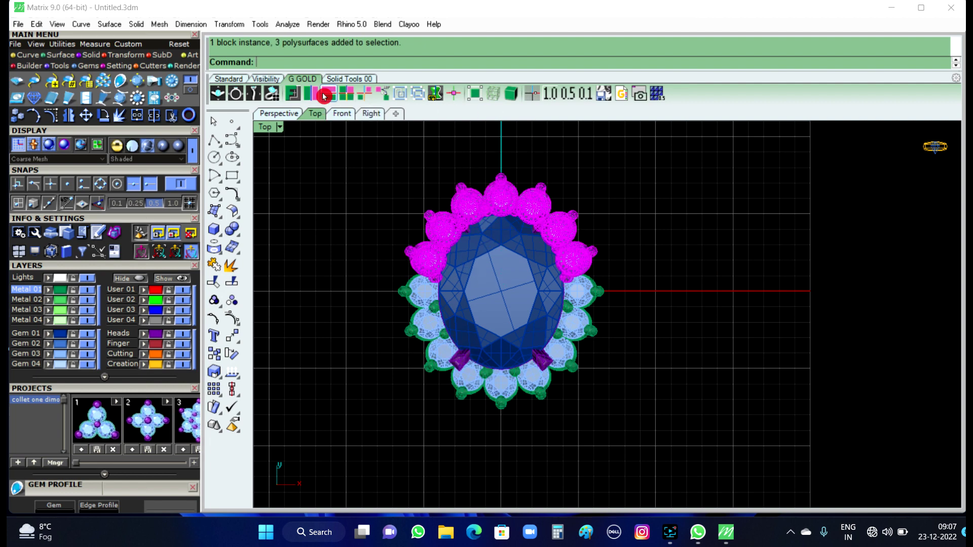
left_click(708, 215)
scroll(641, 279, "down", 2)
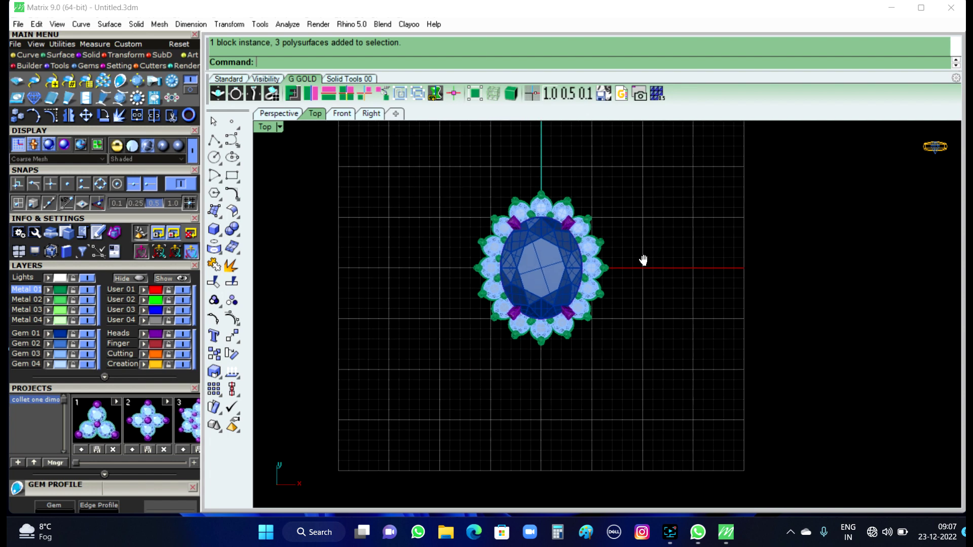
scroll(633, 263, "down", 2)
scroll(505, 320, "up", 2)
left_click(474, 324)
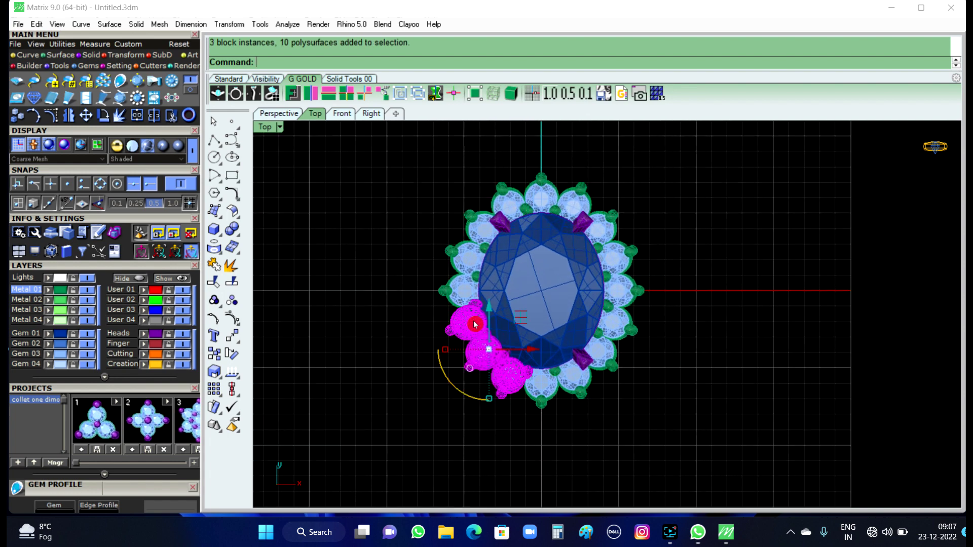
left_click(460, 290)
left_click_drag(547, 386, 623, 325)
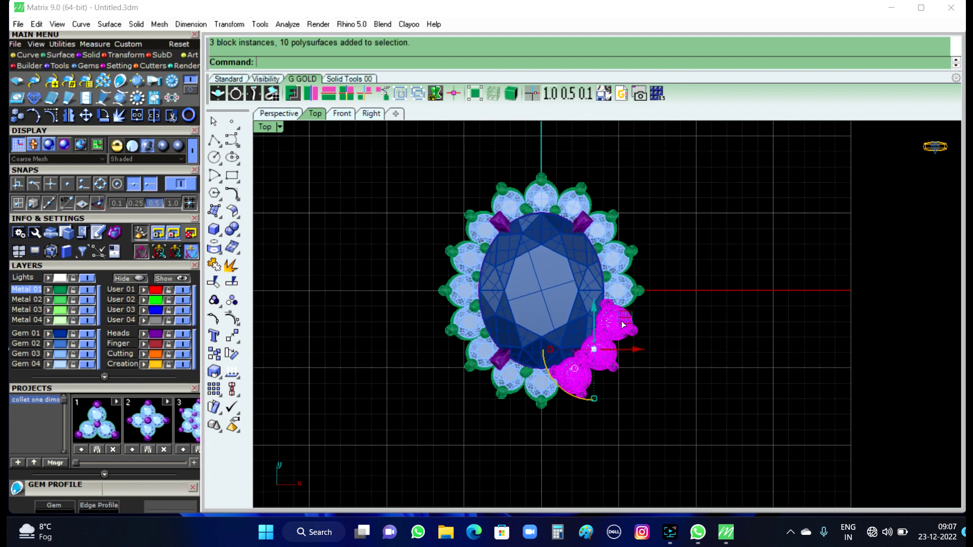
left_click(621, 285)
key("Escape")
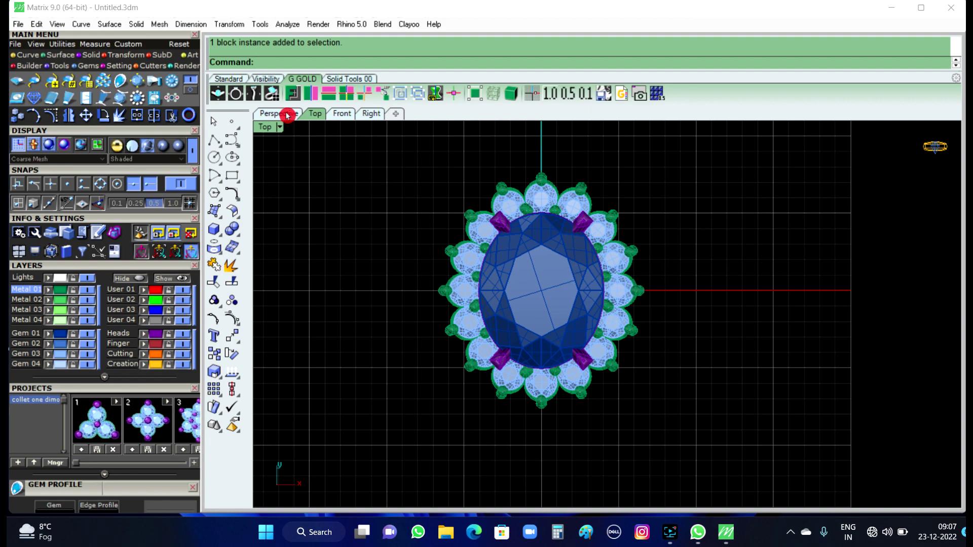
Step: In the Perspective view, delete the first doubled prong between two halo stones
left_click(288, 115)
mouse_move(402, 254)
right_mouse_down()
mouse_move(543, 270)
mouse_move(482, 254)
mouse_move(486, 355)
mouse_move(670, 261)
mouse_move(642, 232)
right_mouse_up()
scroll(643, 232, "up", 3)
scroll(632, 223, "up", 2)
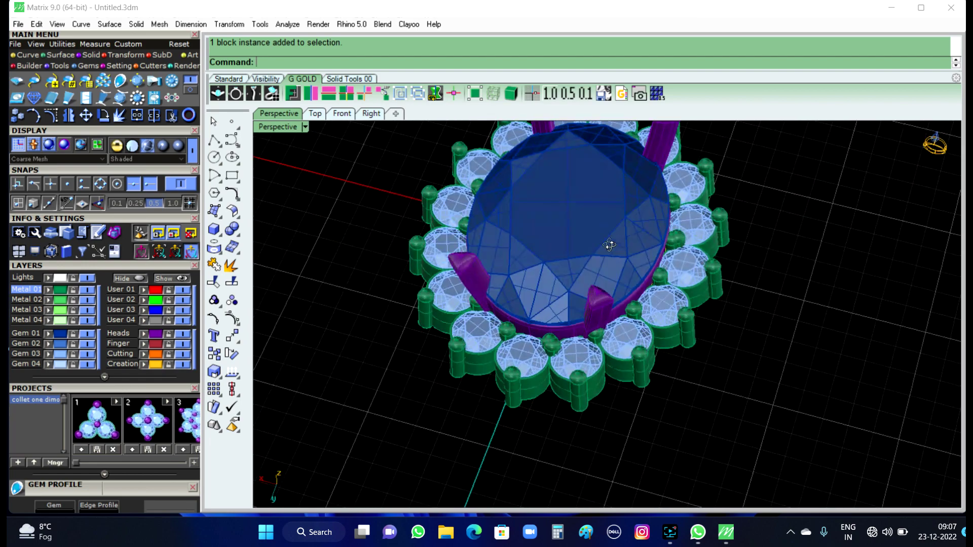
scroll(609, 245, "up", 1)
scroll(701, 232, "up", 2)
scroll(680, 248, "up", 1)
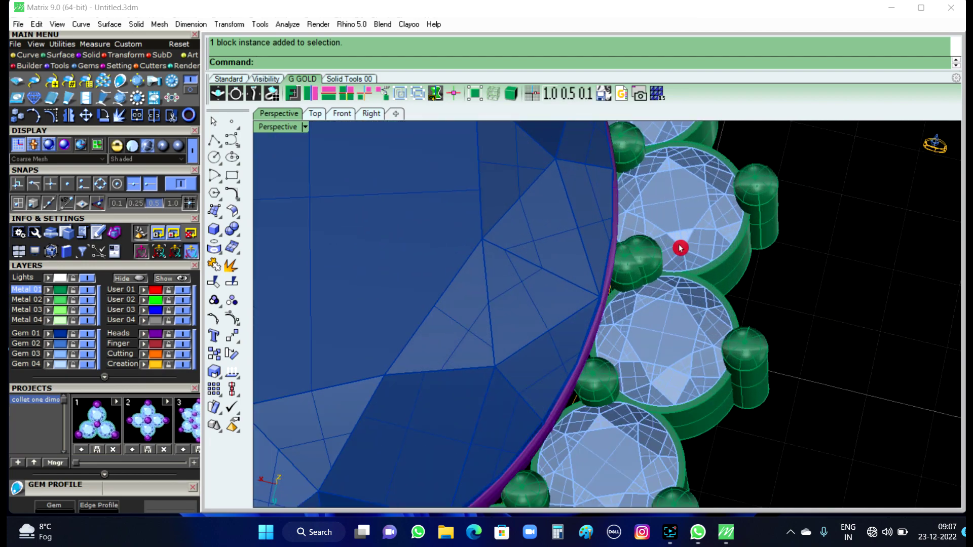
scroll(633, 270, "up", 1)
scroll(646, 267, "up", 1)
left_click(651, 258)
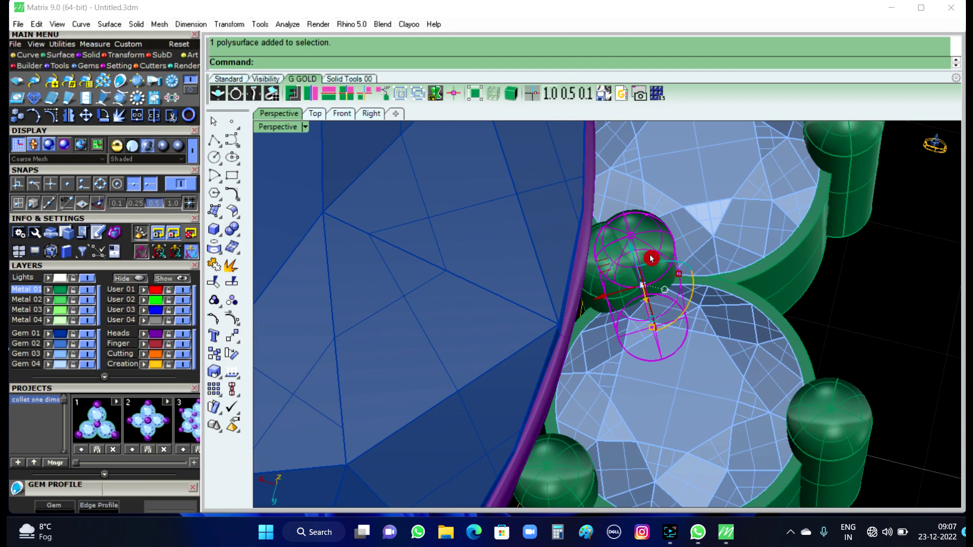
key("Delete")
Step: Delete the second doubled prong on the opposite side, then orbit to a low side view
scroll(733, 257, "down", 2)
scroll(733, 257, "down", 3)
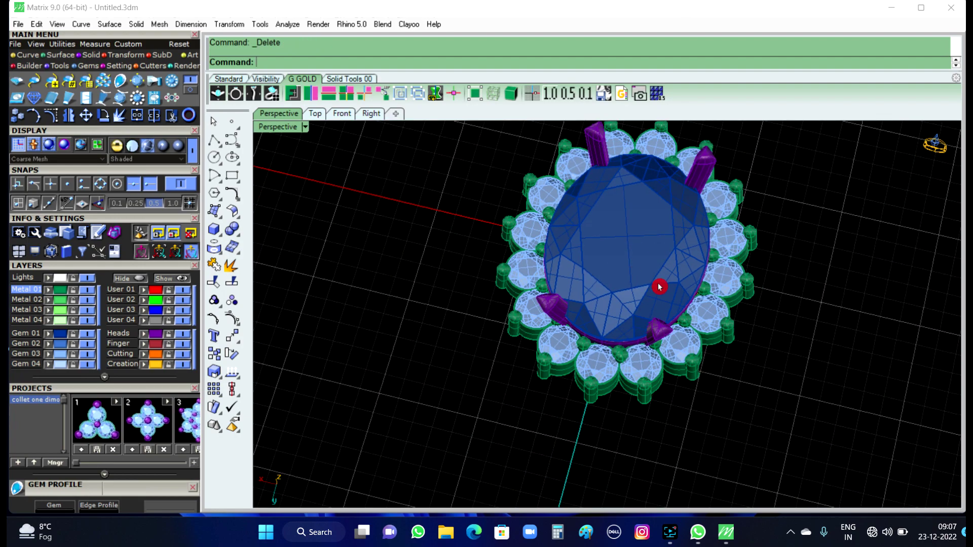
scroll(512, 233, "up", 2)
scroll(531, 245, "up", 2)
scroll(555, 246, "up", 1)
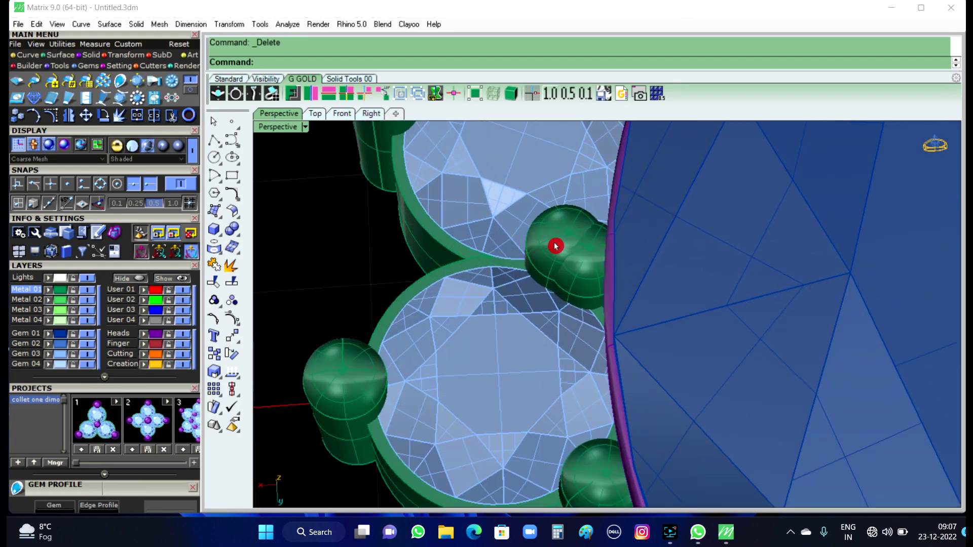
left_click(555, 246)
key("Delete")
scroll(446, 253, "down", 2)
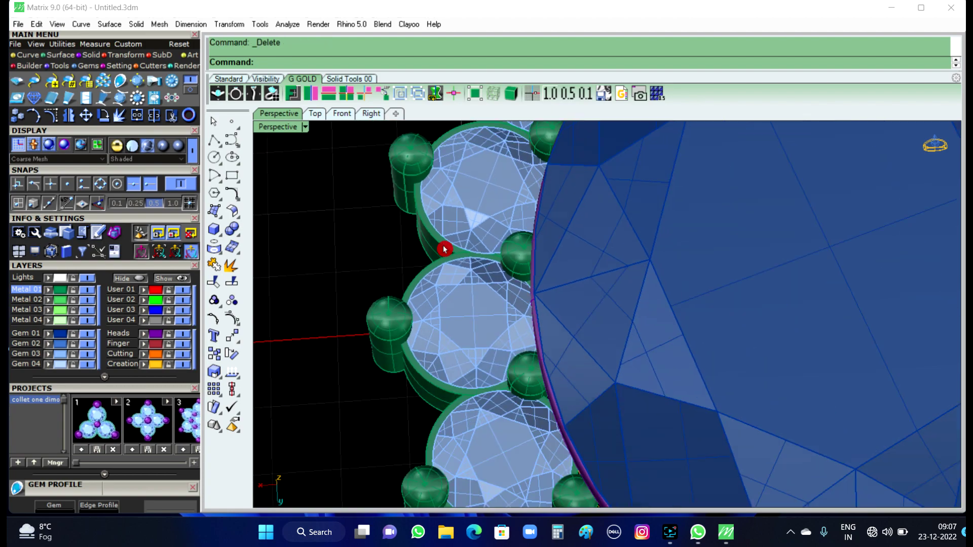
scroll(445, 251, "down", 3)
mouse_move(531, 287)
right_mouse_down()
mouse_move(548, 286)
mouse_move(551, 411)
mouse_move(538, 341)
mouse_move(577, 374)
mouse_move(485, 274)
right_mouse_up()
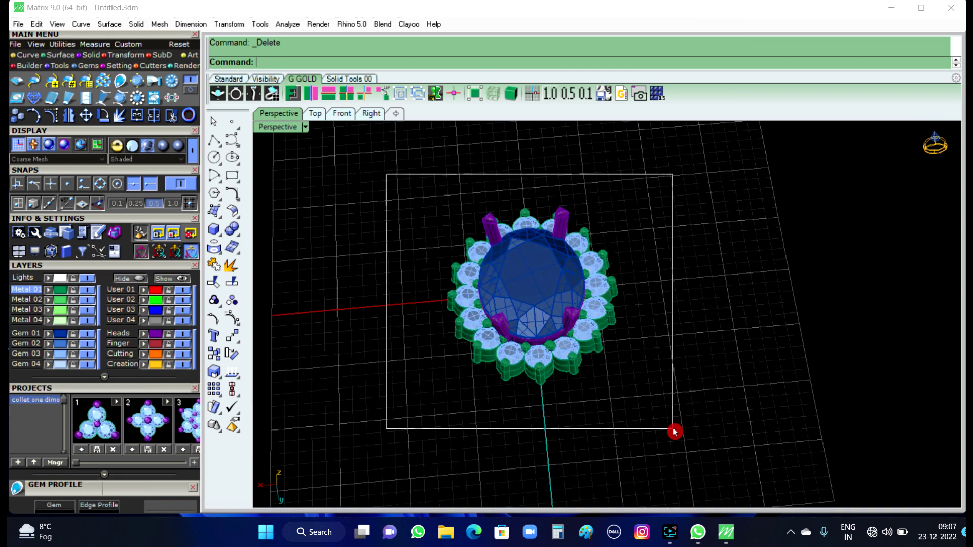
Step: Window-select every ring head part and group them into one unit
left_click_drag(389, 179, 674, 431)
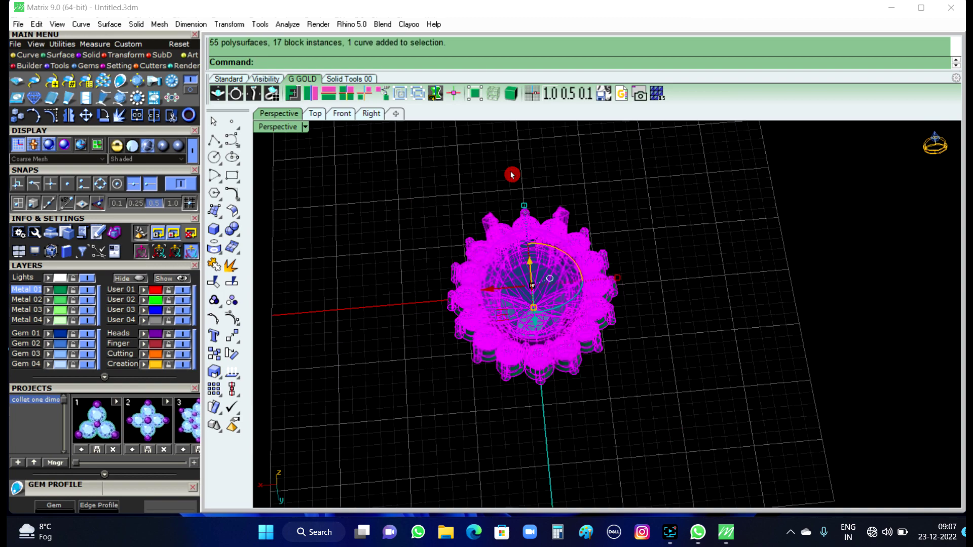
left_click(231, 79)
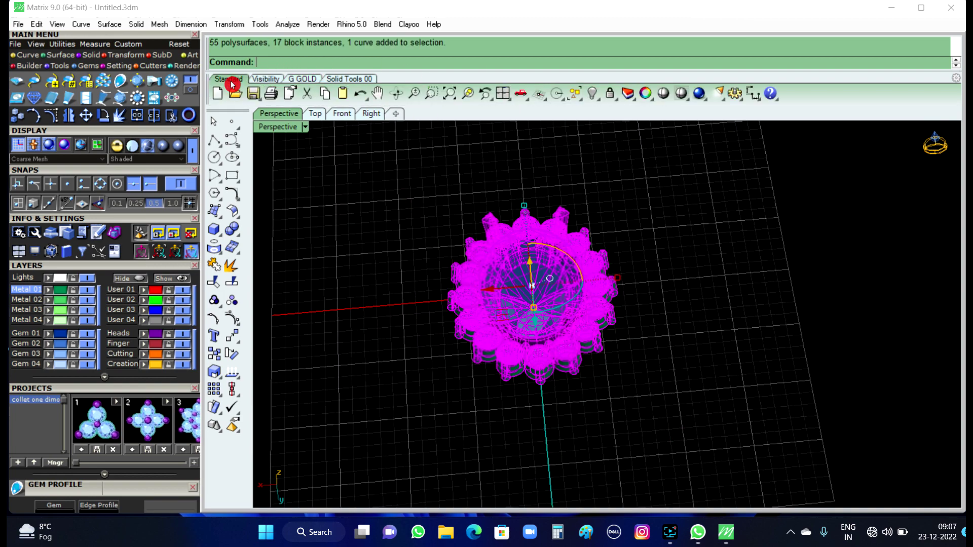
left_click(217, 302)
mouse_move(462, 347)
right_mouse_down()
mouse_move(481, 208)
mouse_move(492, 316)
mouse_move(532, 385)
right_mouse_up()
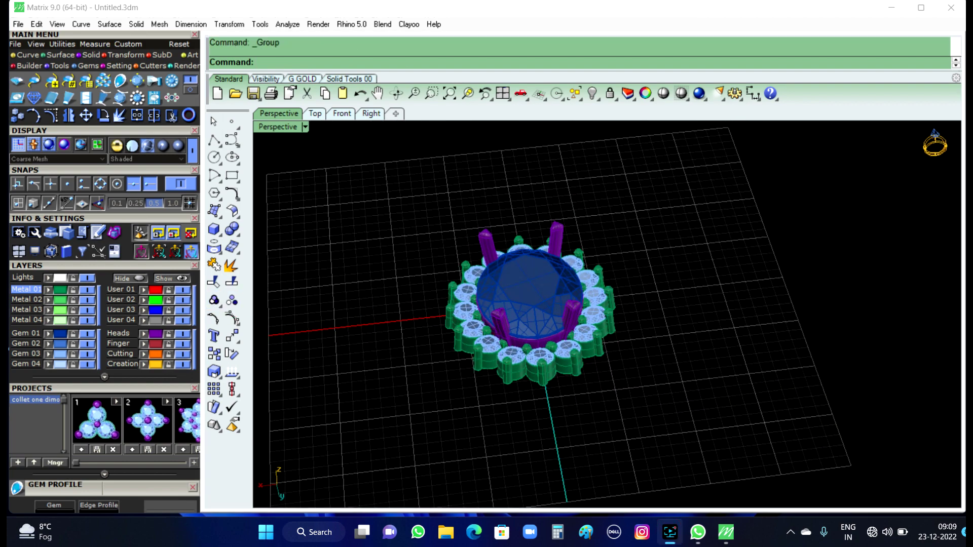
mouse_move(581, 265)
right_mouse_down()
mouse_move(543, 245)
mouse_move(561, 289)
right_mouse_up()
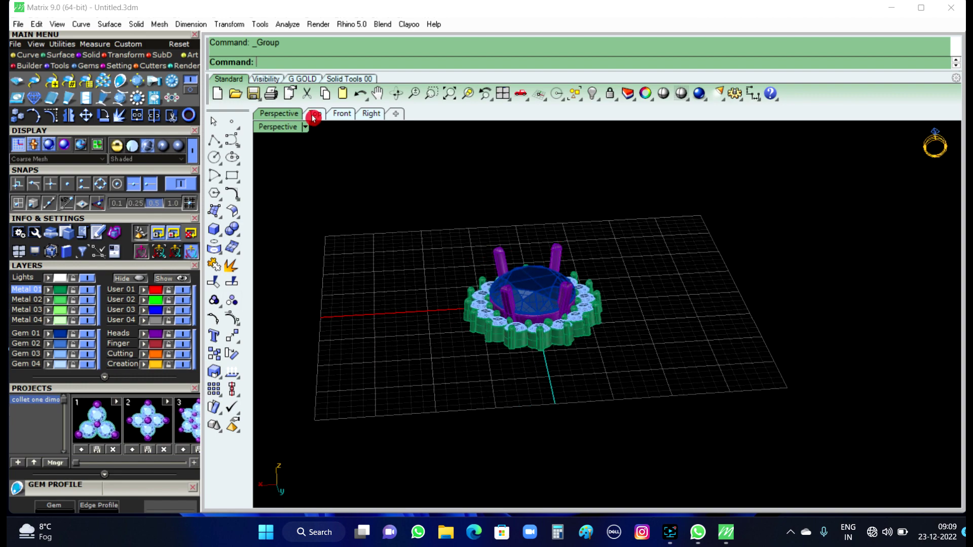
Step: In the Front view, select the grouped head and drag it straight upward
left_click(333, 113)
scroll(510, 315, "down", 3)
scroll(552, 312, "down", 2)
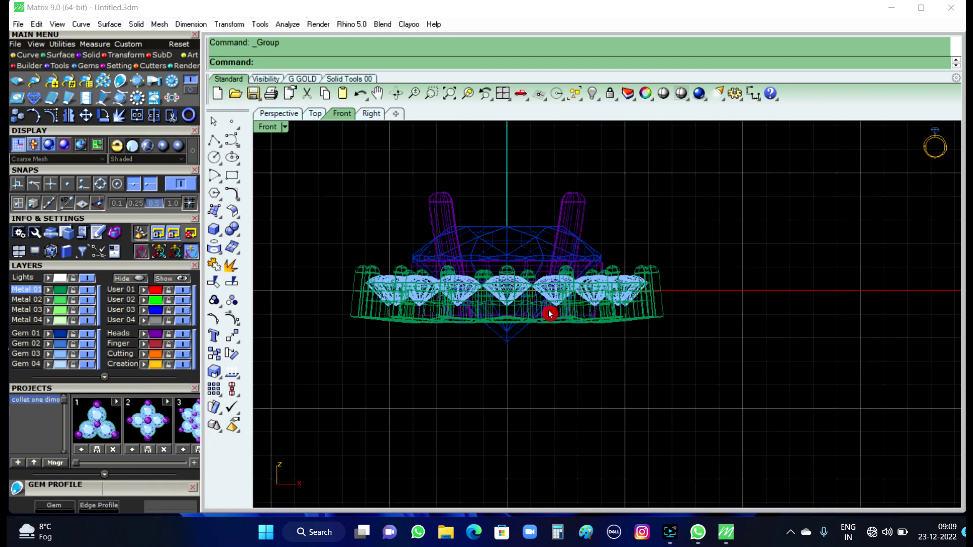
scroll(592, 366, "down", 2)
scroll(592, 366, "down", 2)
left_click_drag(481, 296, 653, 405)
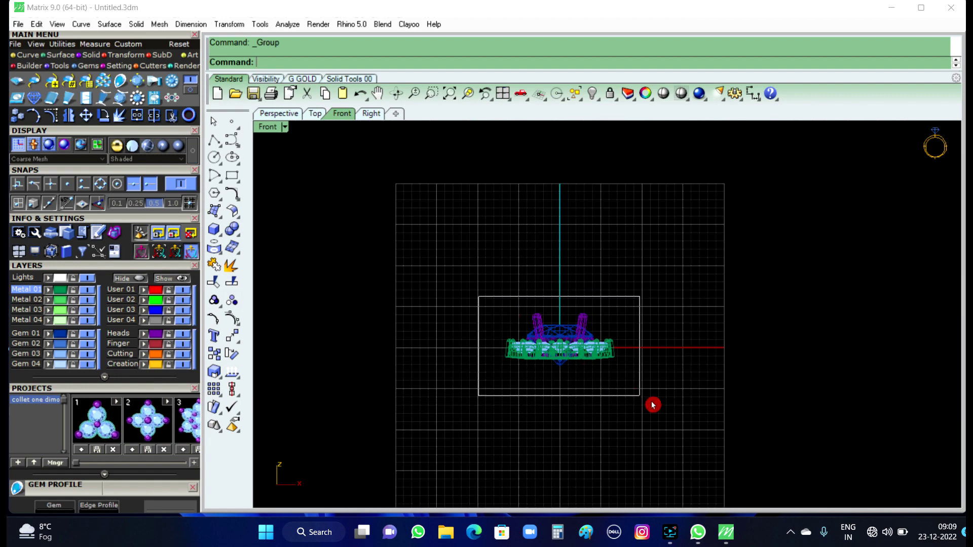
left_click_drag(563, 308, 562, 187)
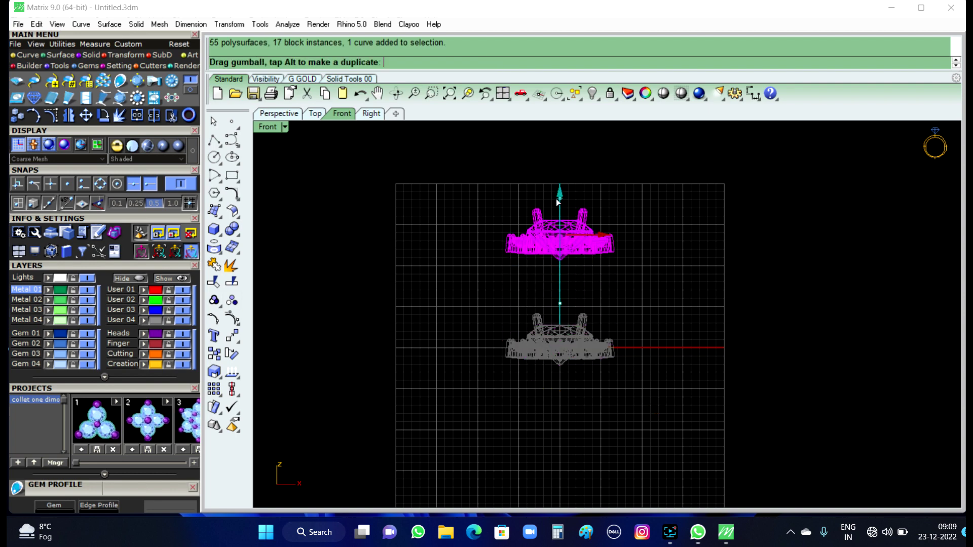
Step: Create a 17 mm diameter ring-size circle with Ring Rail
left_click(656, 310)
right_click_drag(656, 311, 639, 278)
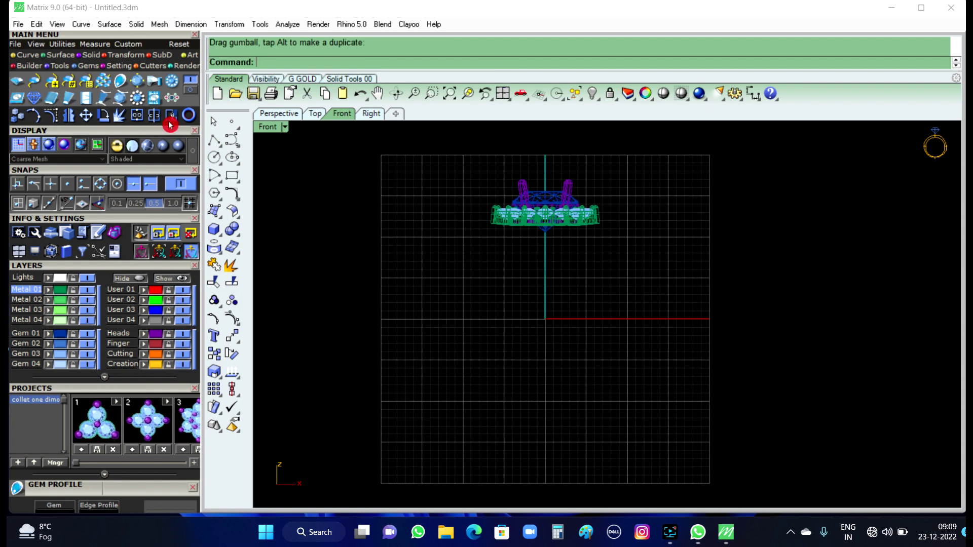
left_click(189, 116)
left_click(147, 465)
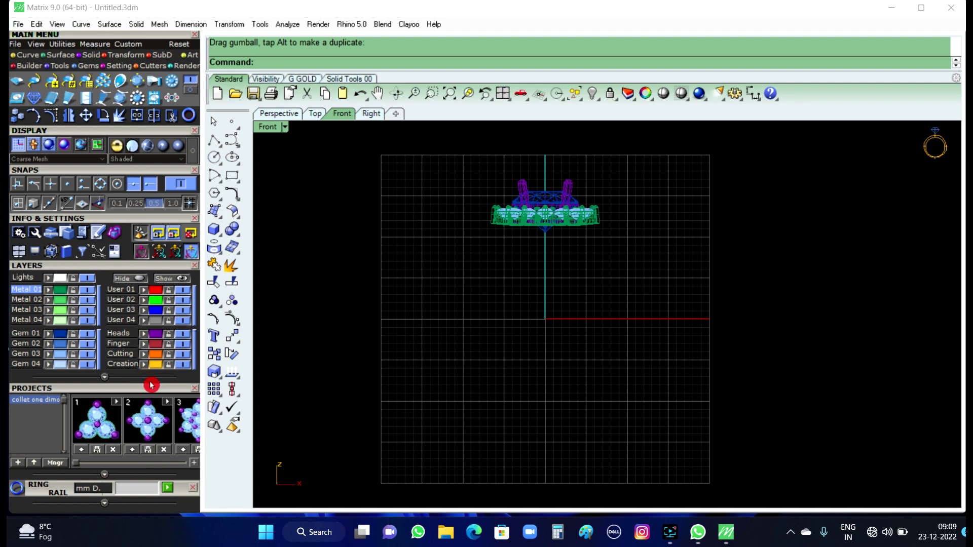
scroll(156, 388, "down", 1)
scroll(142, 370, "down", 1)
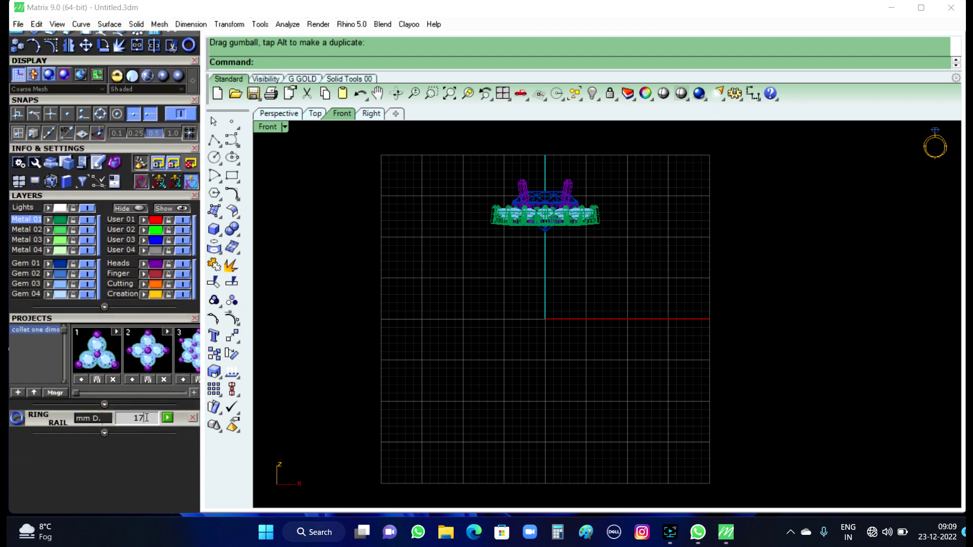
left_click(168, 421)
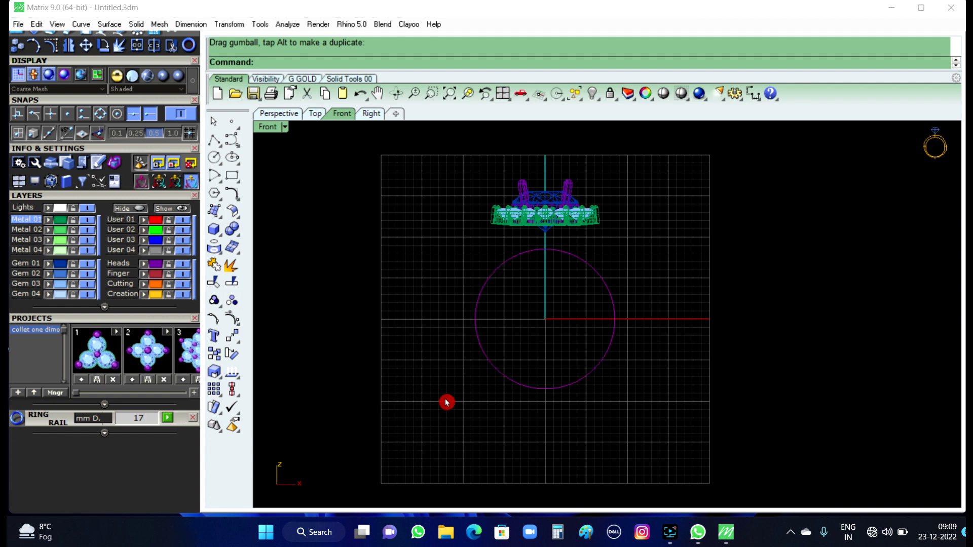
scroll(604, 370, "up", 1)
scroll(605, 357, "up", 1)
Step: Offset the ring-size circle outward by 0.7 to make a second circle
left_click(618, 372)
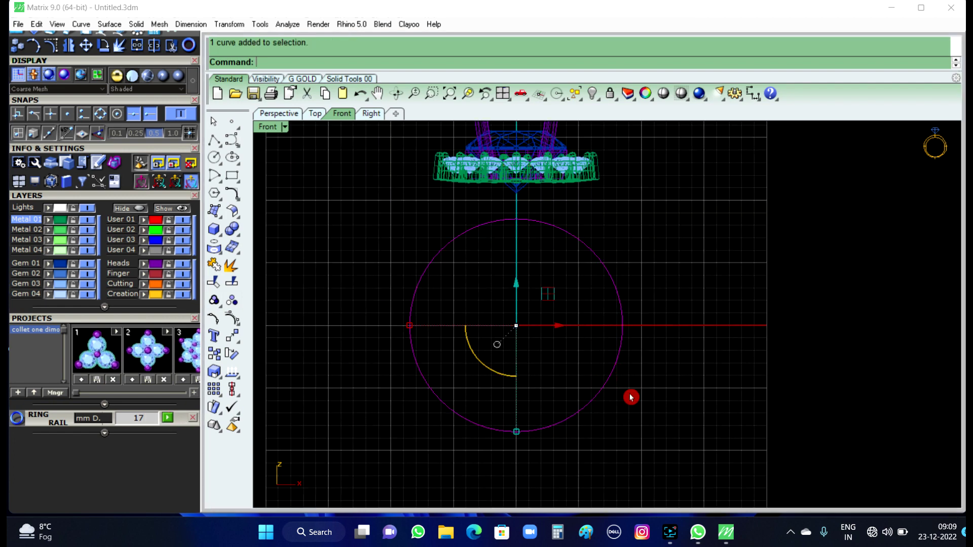
scroll(639, 400, "down", 1)
scroll(642, 408, "down", 1)
type("Off")
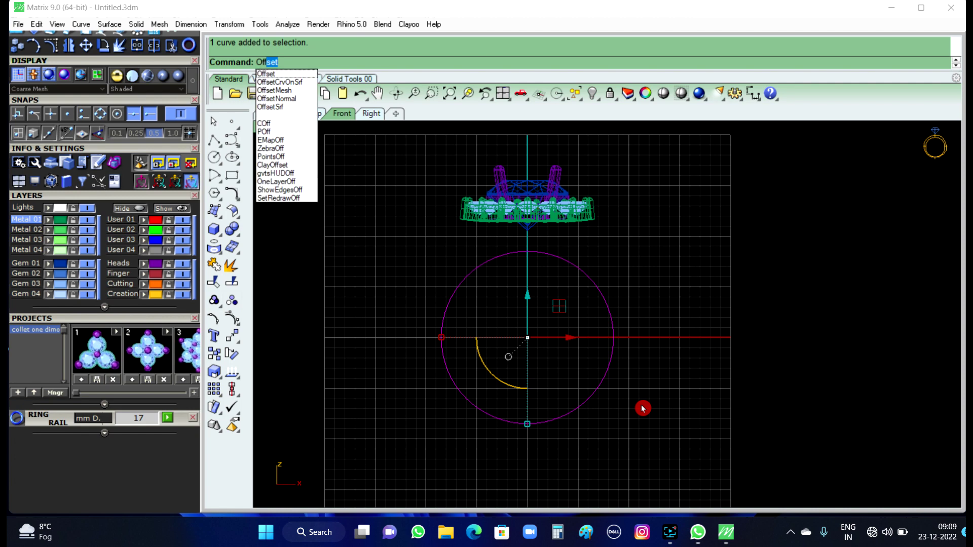
key("Return")
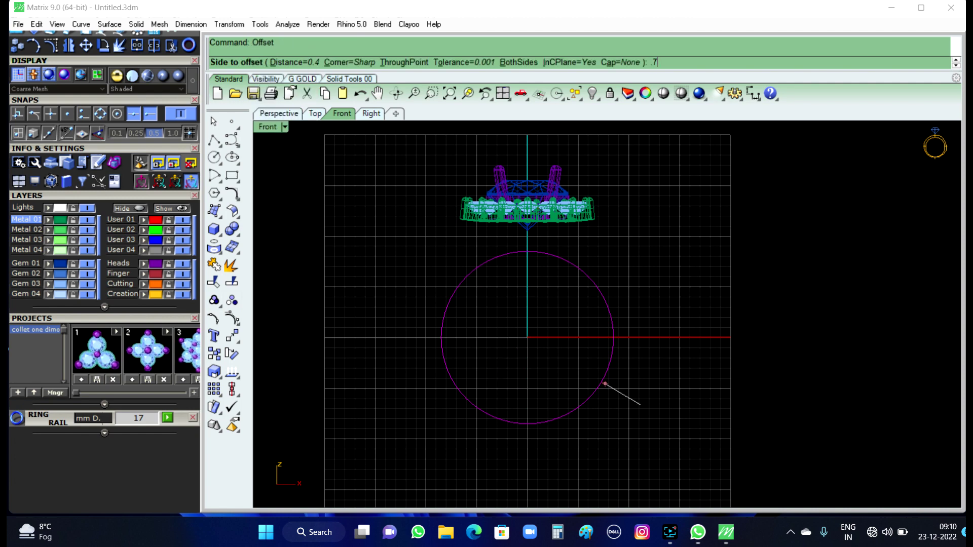
key("Return")
left_click(641, 404)
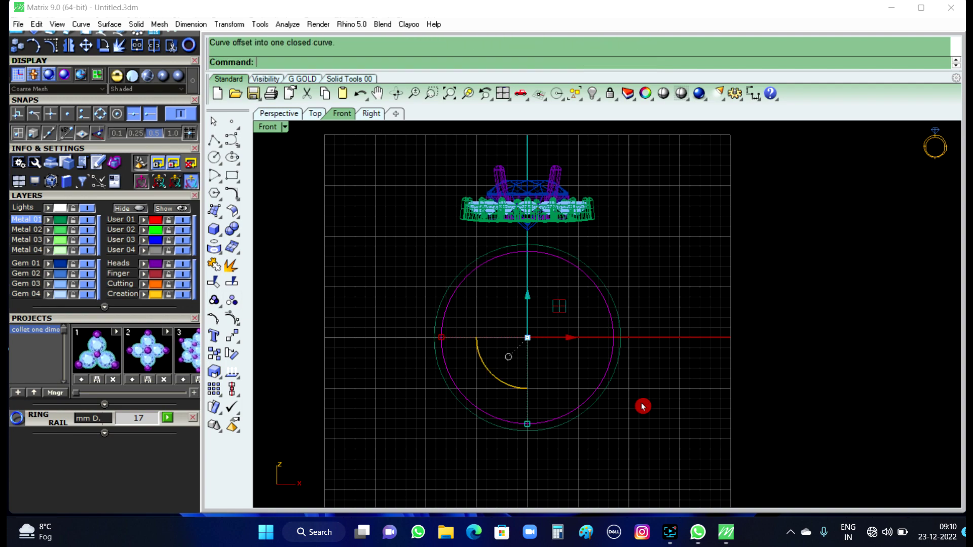
scroll(659, 256, "up", 1)
scroll(565, 237, "up", 1)
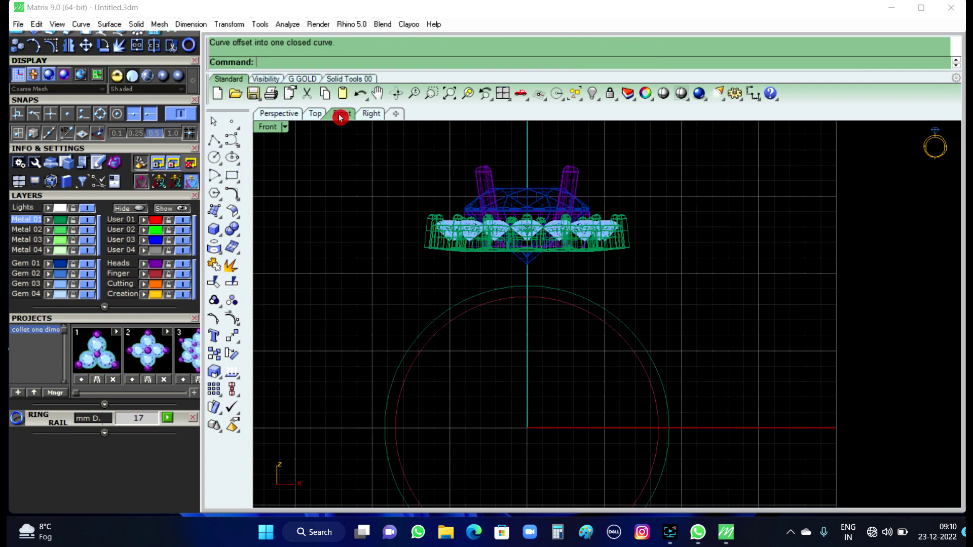
Step: Switch to Perspective and orbit to look down on the head's collet and the ring circles
left_click(298, 113)
scroll(504, 287, "down", 2)
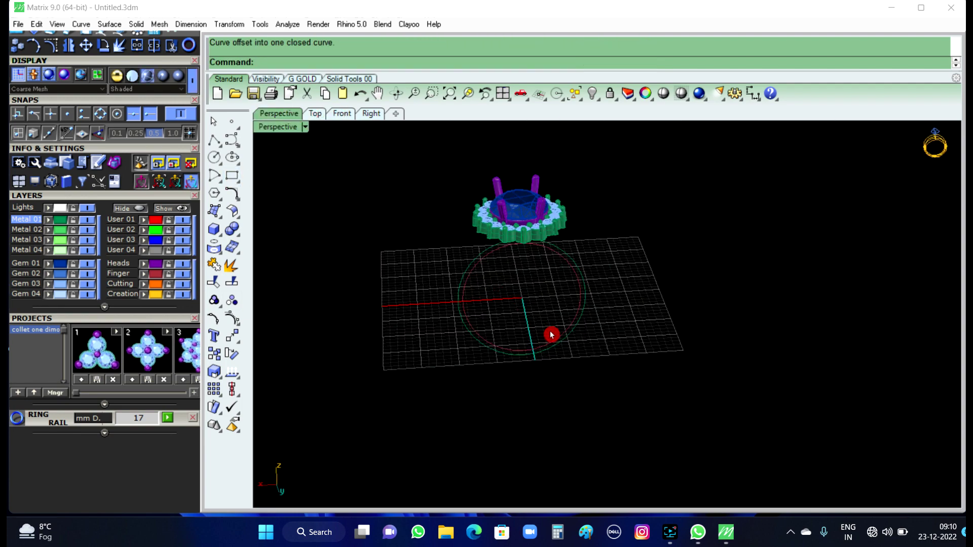
right_click_drag(552, 332, 587, 251)
scroll(508, 226, "up", 2)
scroll(576, 246, "up", 2)
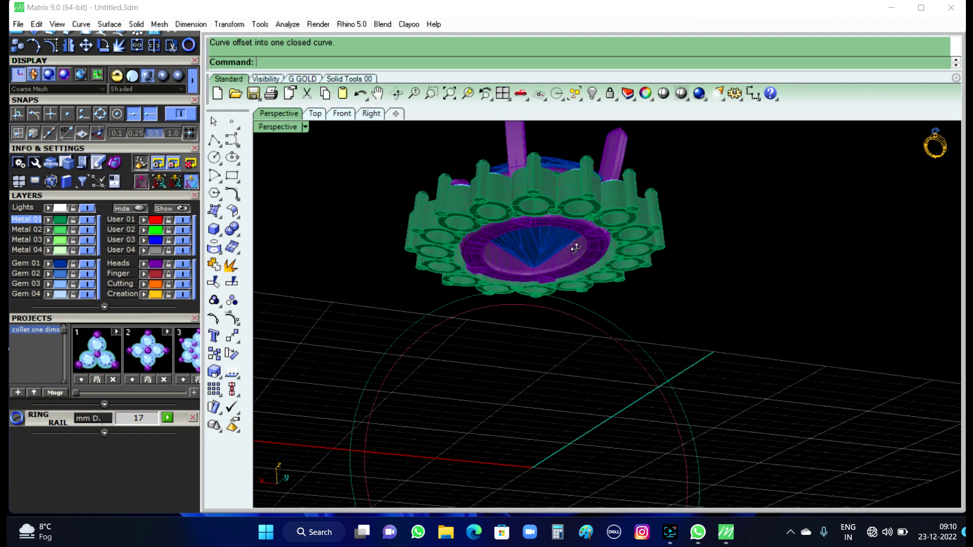
right_click_drag(579, 260, 560, 213)
scroll(523, 284, "up", 2)
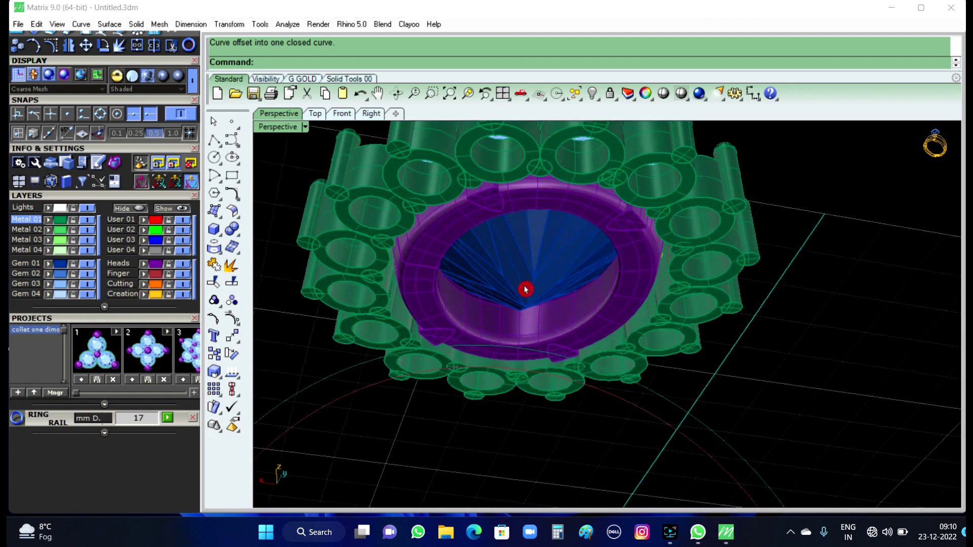
scroll(513, 314, "up", 2)
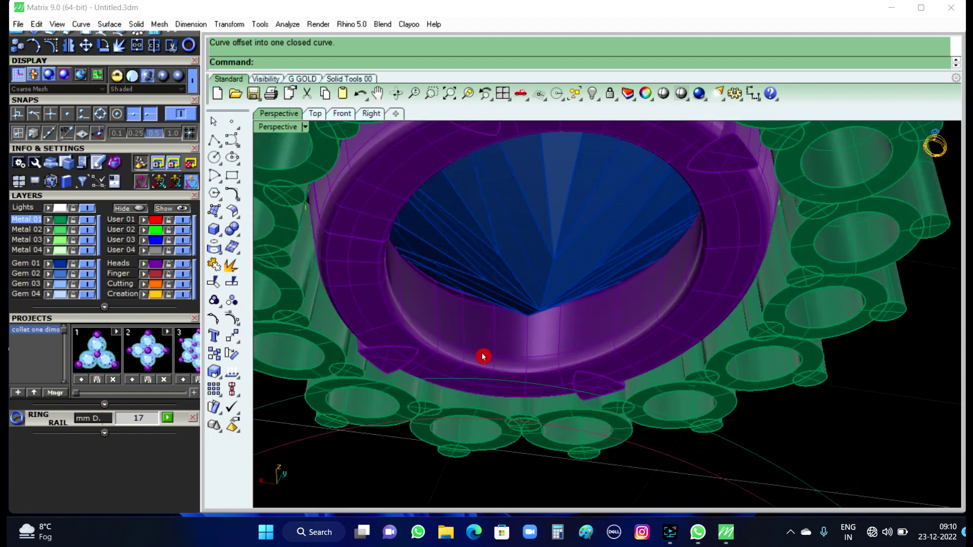
scroll(517, 326, "down", 2)
scroll(510, 274, "up", 2)
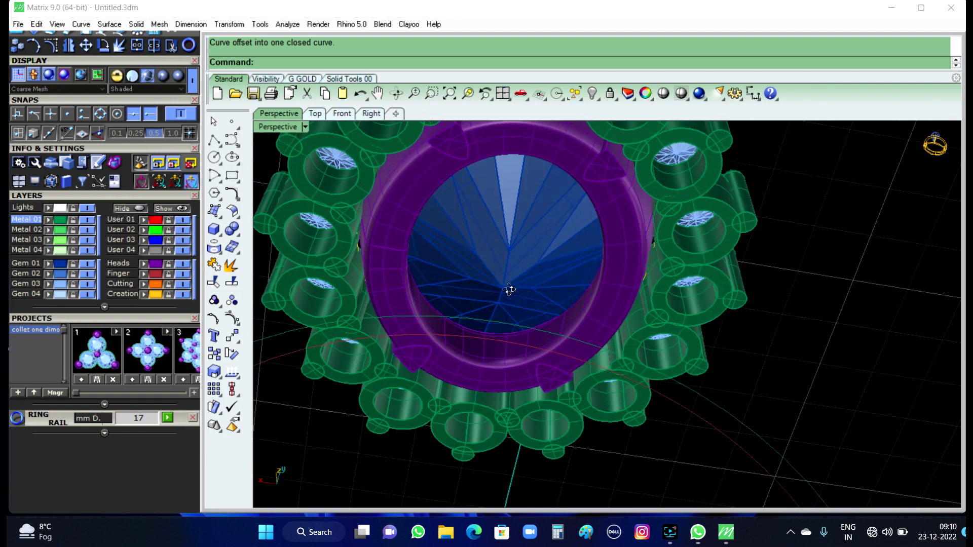
right_click_drag(510, 289, 514, 304)
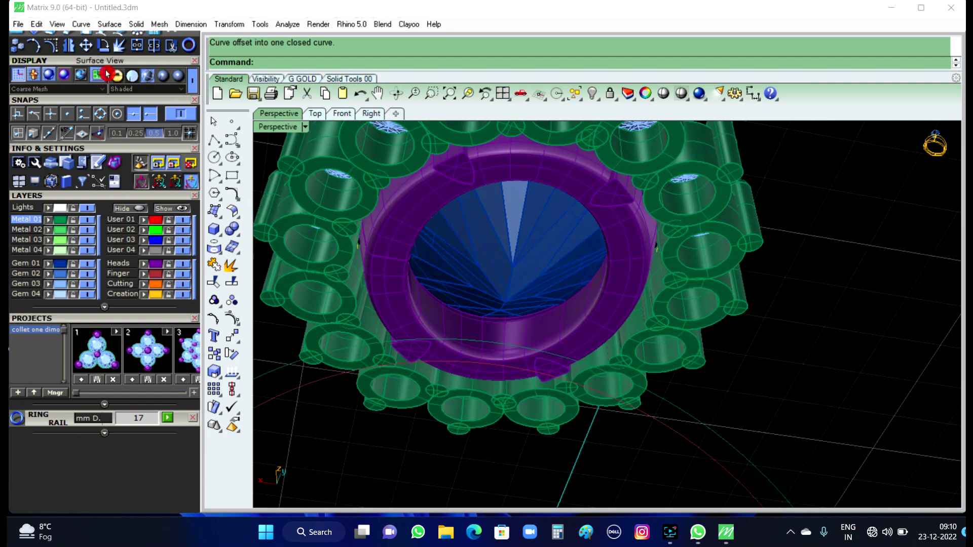
scroll(127, 102, "up", 5)
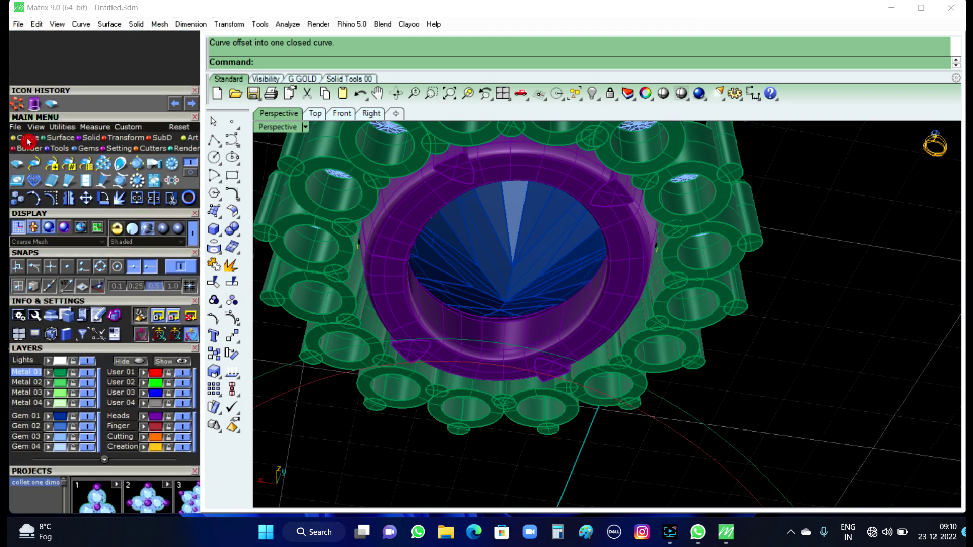
Step: Use Duplicate Edge to copy several circular bezel edges from the head as curves
left_click(28, 141)
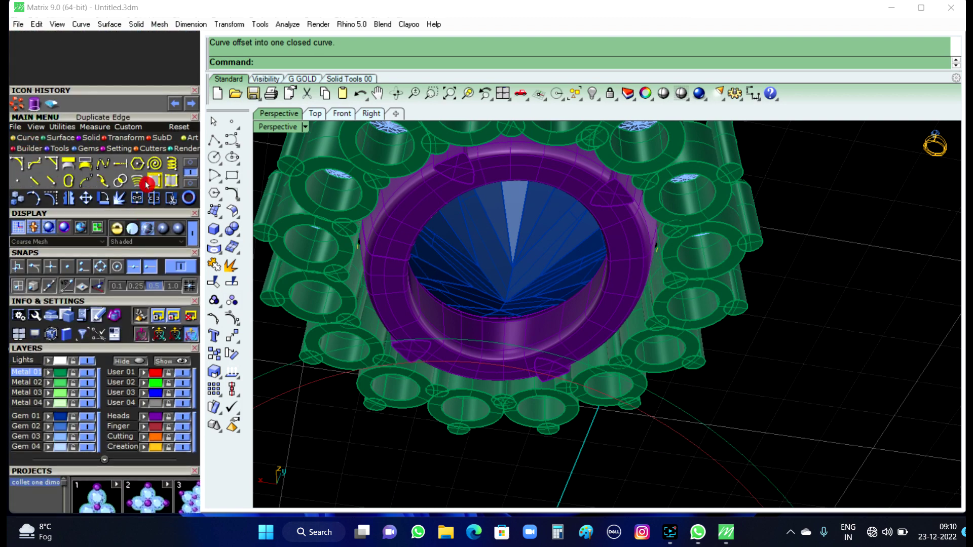
left_click(154, 187)
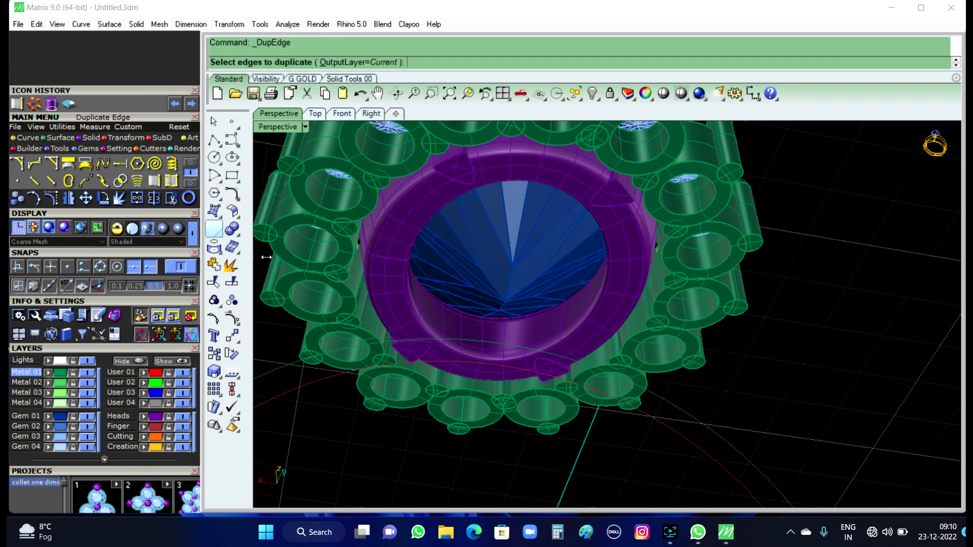
left_click(417, 323)
left_click(408, 307)
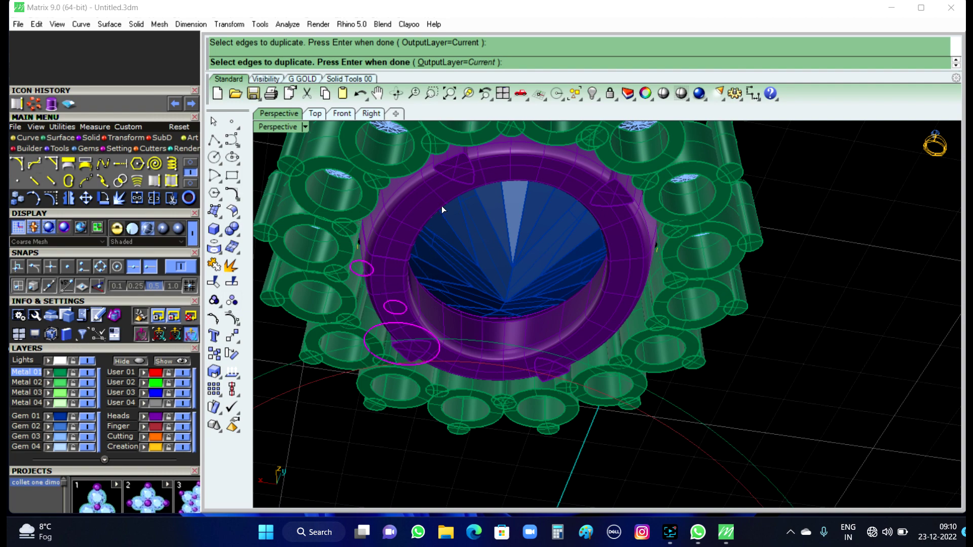
mouse_move(442, 206)
right_mouse_down()
mouse_move(495, 236)
mouse_move(499, 183)
right_mouse_up()
scroll(572, 206, "up", 3)
scroll(539, 225, "up", 3)
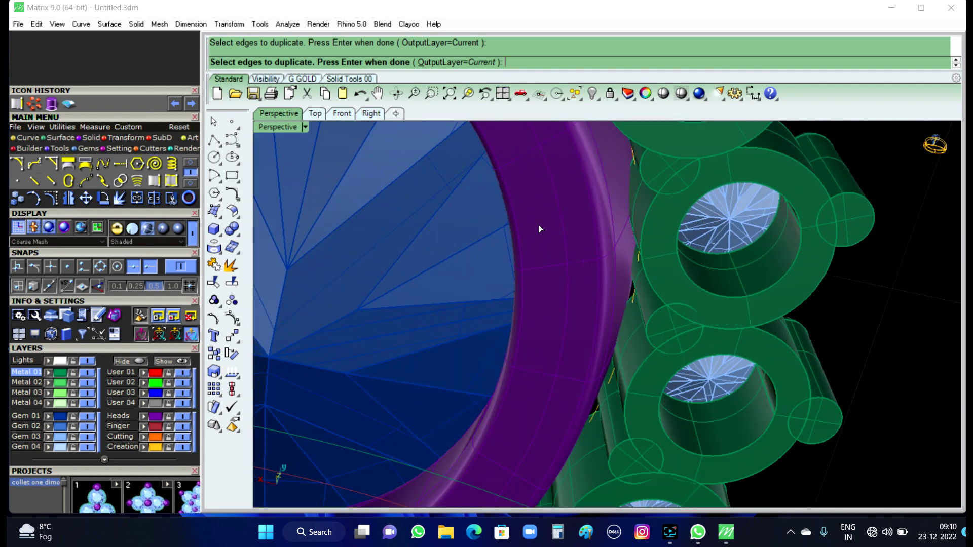
scroll(536, 254, "down", 5)
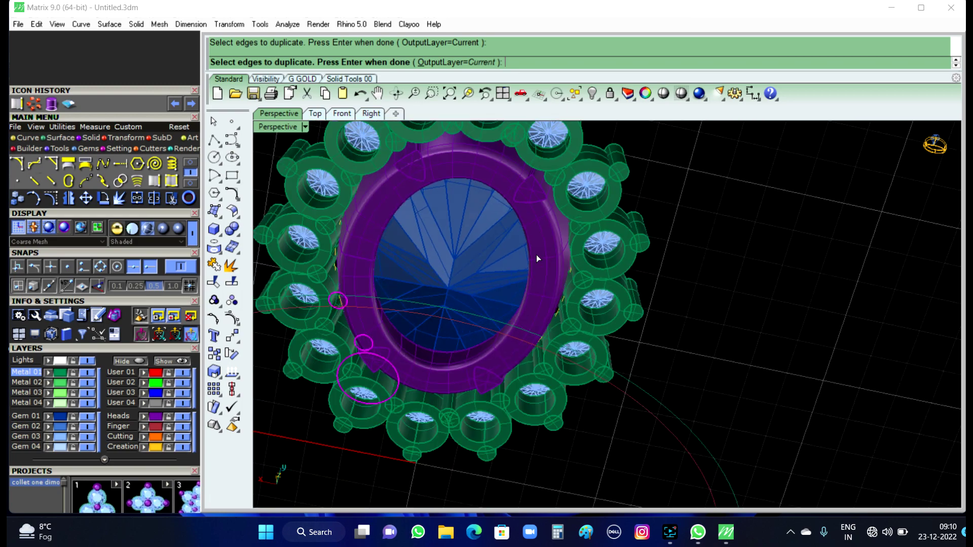
mouse_move(536, 254)
right_mouse_down()
mouse_move(544, 411)
mouse_move(578, 362)
mouse_move(662, 295)
mouse_move(636, 283)
mouse_move(630, 397)
mouse_move(629, 260)
mouse_move(631, 296)
right_mouse_up()
right_click(662, 296)
Step: Ungroup the ring head and select its oval curve
scroll(556, 332, "up", 2)
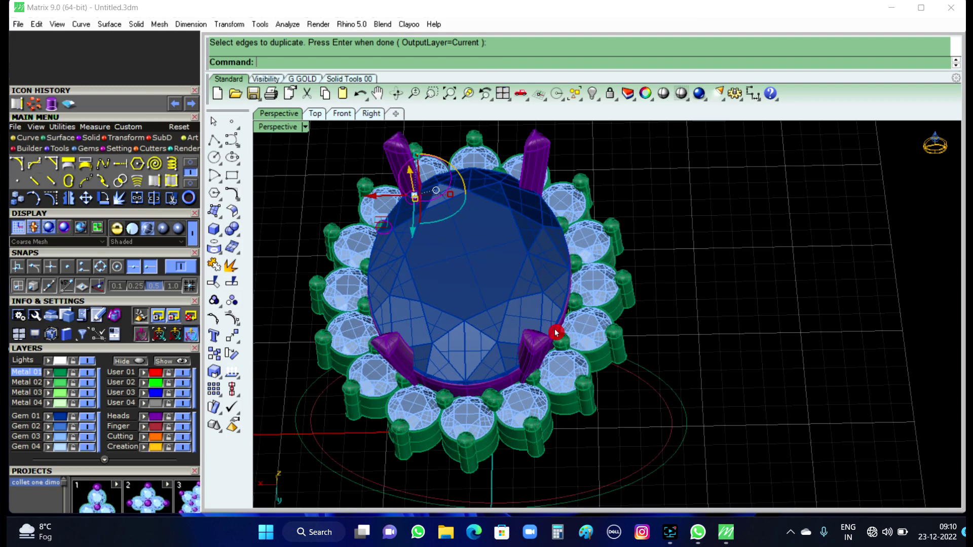
scroll(582, 327, "up", 2)
scroll(574, 332, "up", 2)
scroll(575, 319, "up", 2)
scroll(578, 303, "up", 2)
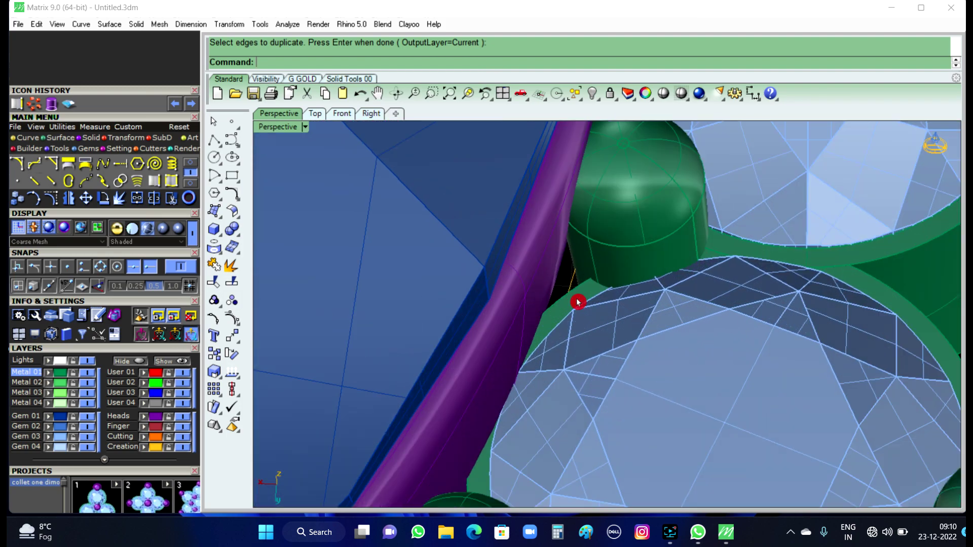
scroll(573, 289, "up", 2)
key("ctrl+a")
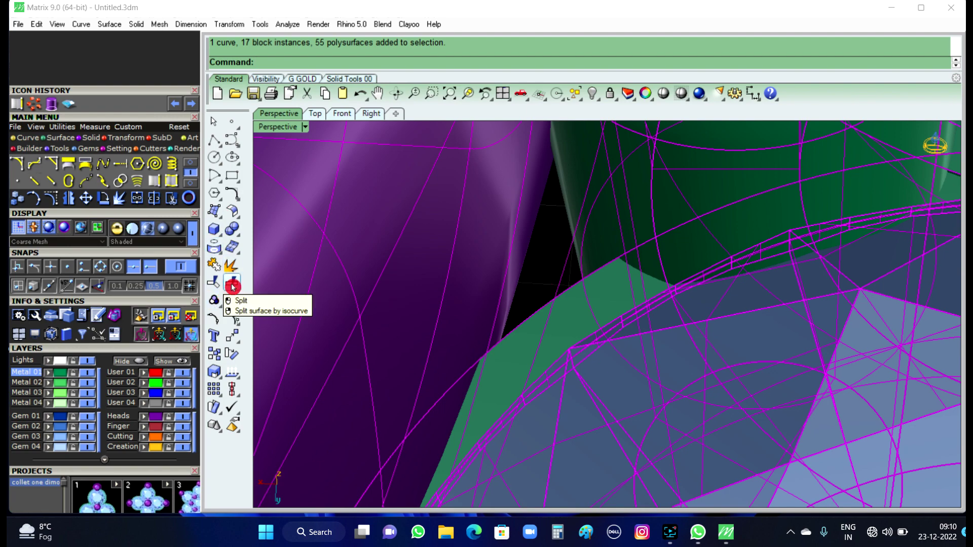
left_click(234, 302)
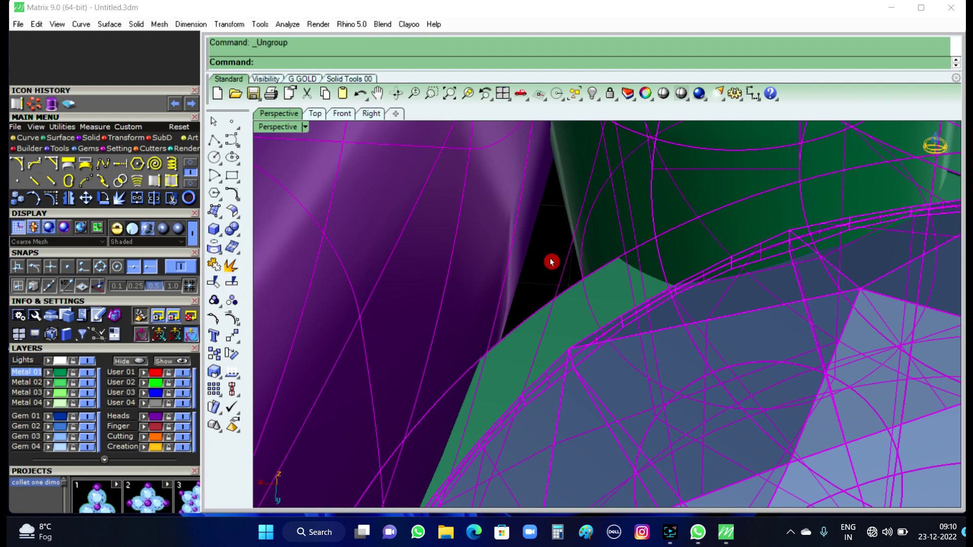
left_click(562, 273)
Step: Move the oval curve down from the head onto the grid
scroll(563, 273, "down", 3)
scroll(563, 273, "down", 2)
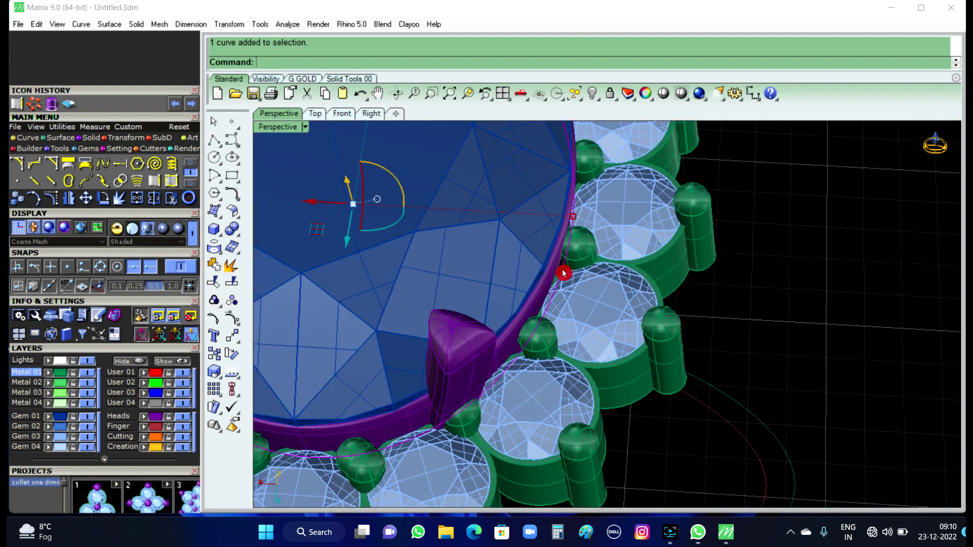
scroll(563, 273, "down", 3)
right_click_drag(568, 304, 581, 194)
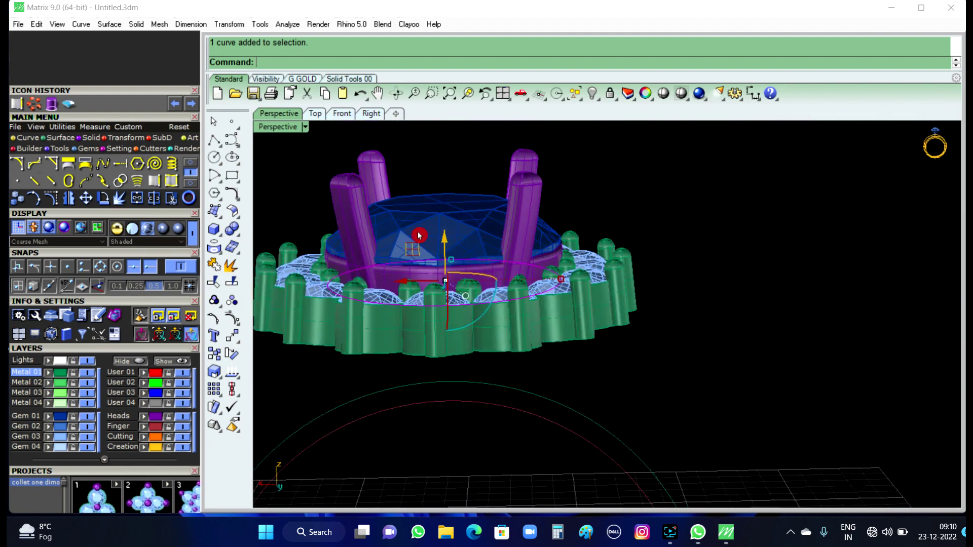
left_click_drag(441, 242, 458, 354)
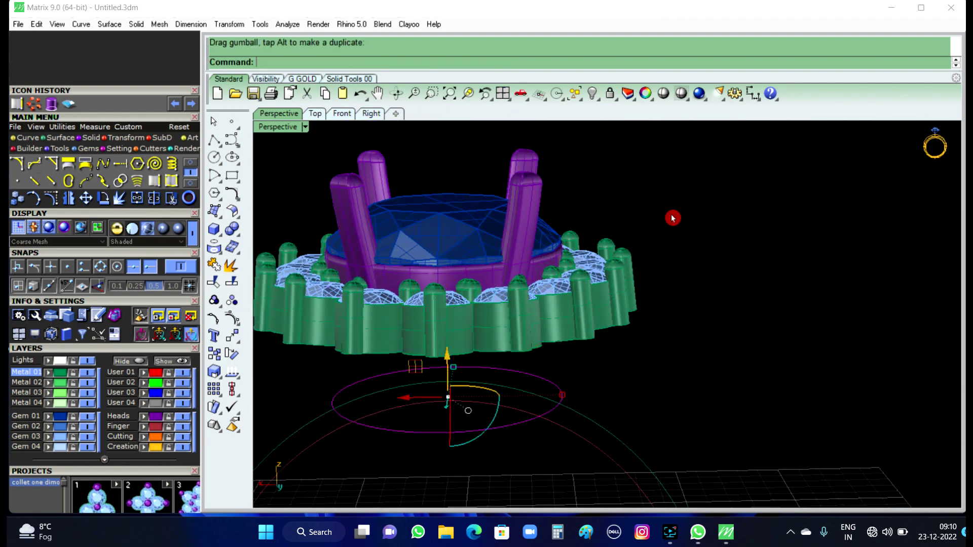
scroll(690, 266, "down", 3)
mouse_move(690, 266)
right_mouse_down()
mouse_move(640, 287)
mouse_move(577, 257)
right_mouse_up()
scroll(644, 304, "up", 3)
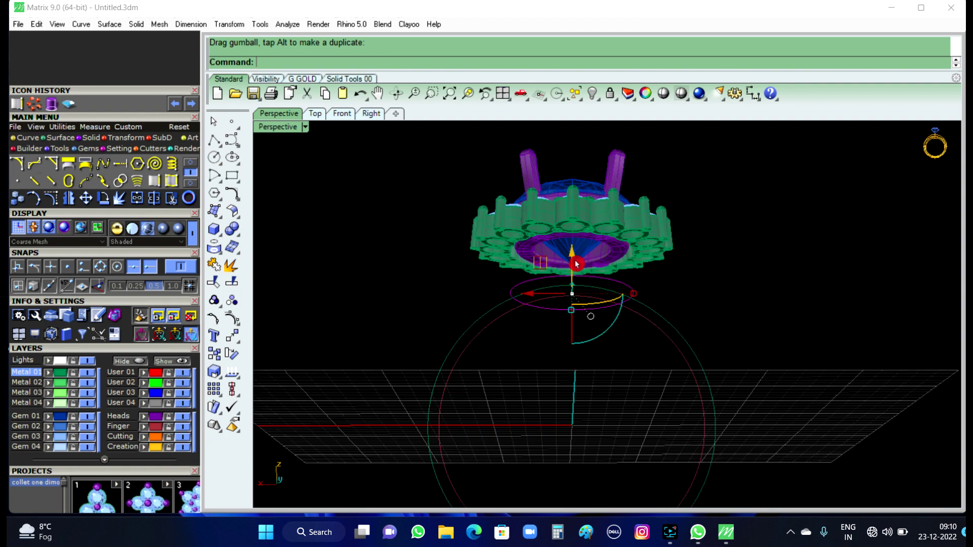
left_click_drag(571, 253, 575, 377)
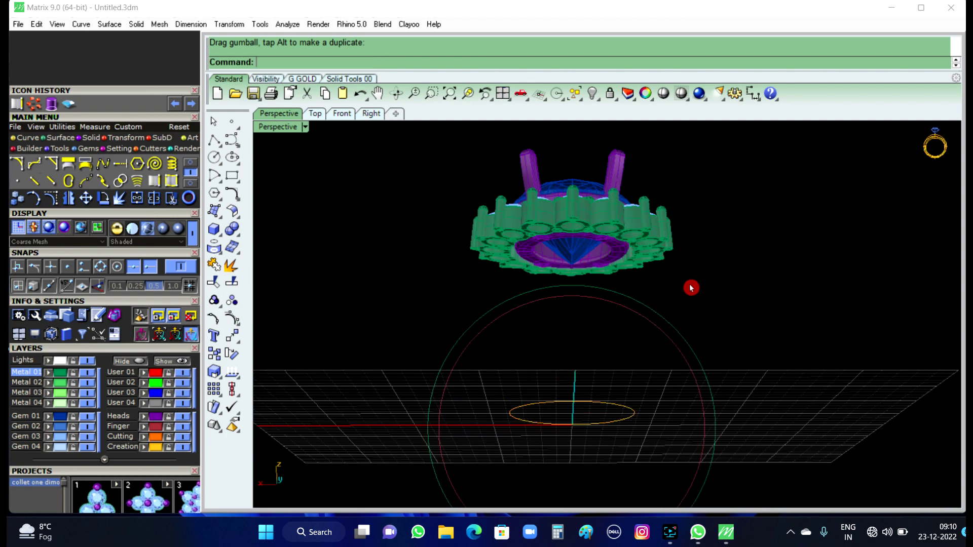
mouse_move(690, 284)
right_mouse_down()
mouse_move(666, 306)
mouse_move(679, 393)
right_mouse_up()
scroll(645, 362, "up", 2)
scroll(639, 355, "up", 2)
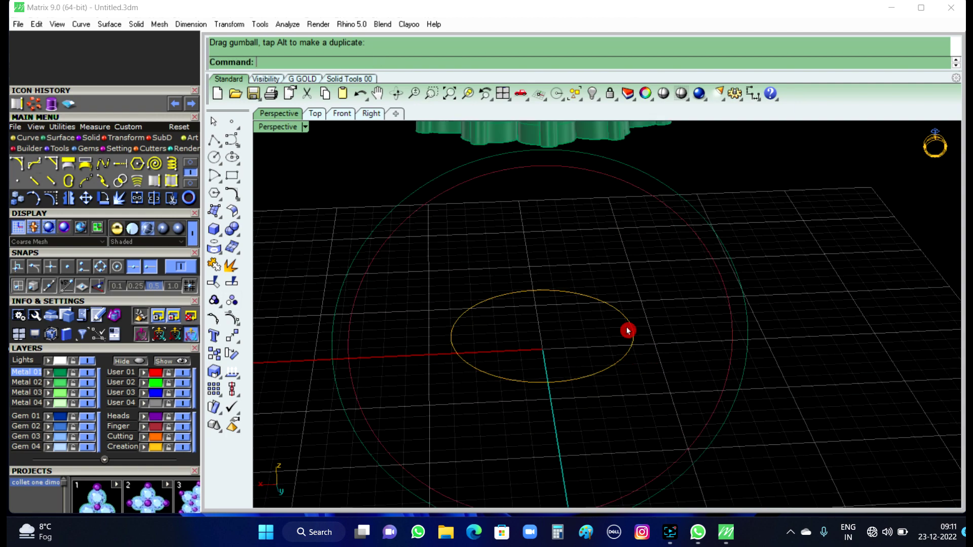
scroll(625, 305, "down", 3)
scroll(630, 350, "up", 2)
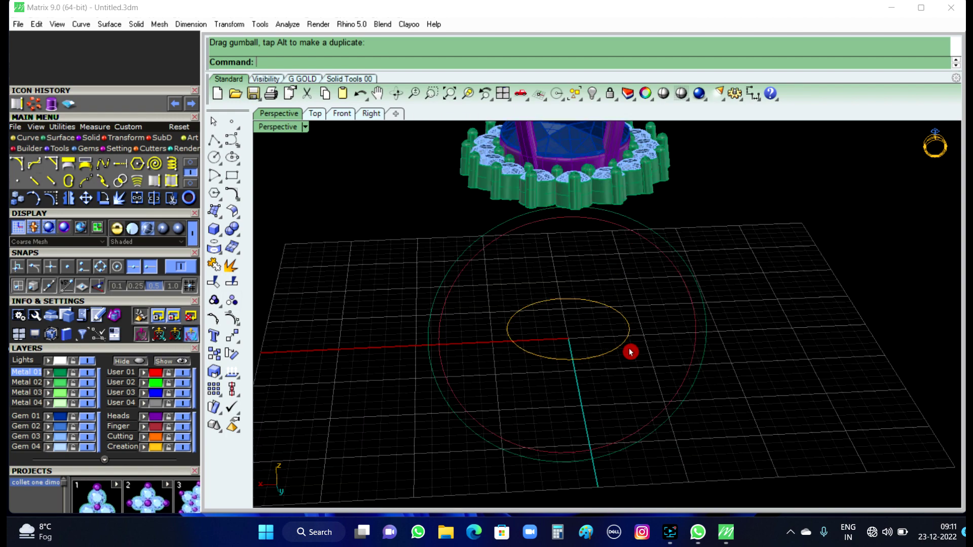
scroll(618, 343, "up", 2)
Step: Scale the oval curve down to a smaller oval inside the ring-size circles
left_click(618, 343)
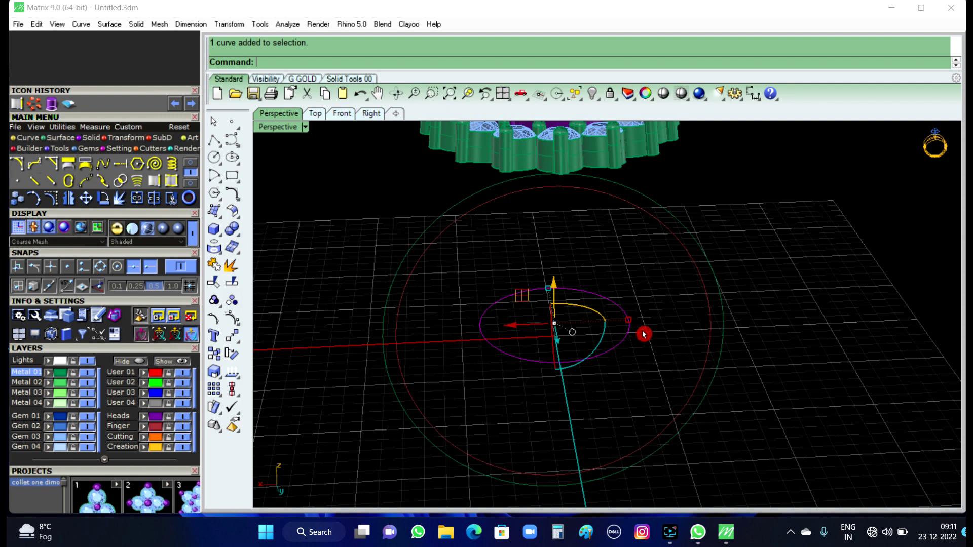
left_click_drag(632, 320, 610, 318)
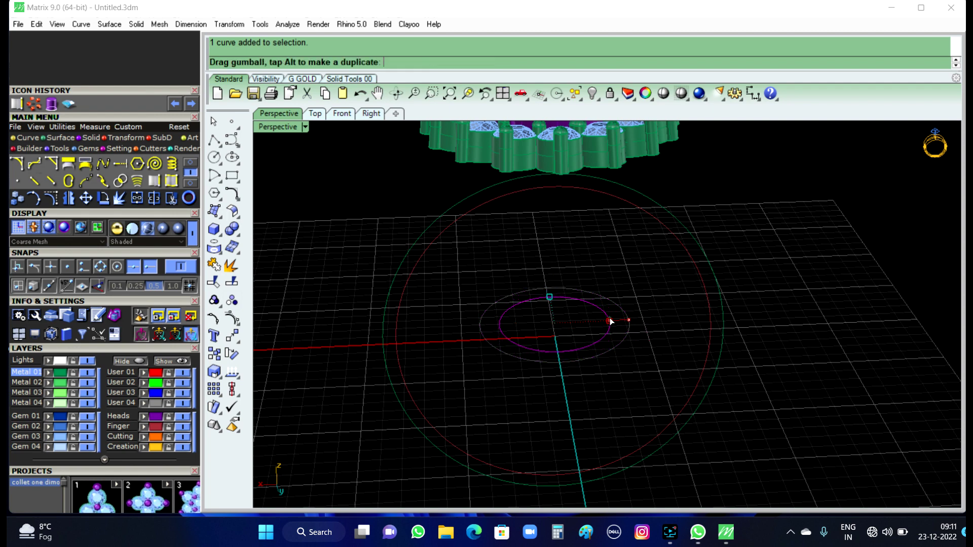
left_click(615, 372)
scroll(603, 404, "up", 1)
scroll(590, 365, "up", 1)
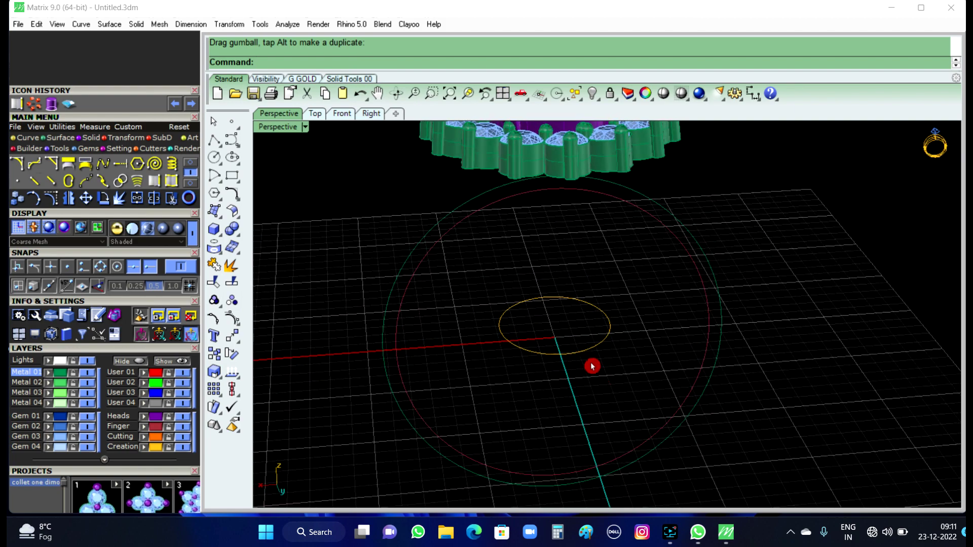
scroll(582, 354, "up", 2)
scroll(581, 359, "up", 1)
scroll(585, 365, "down", 1)
Step: Create a Curve from 2 Views using the oval and the ring-size circle
scroll(623, 377, "down", 1)
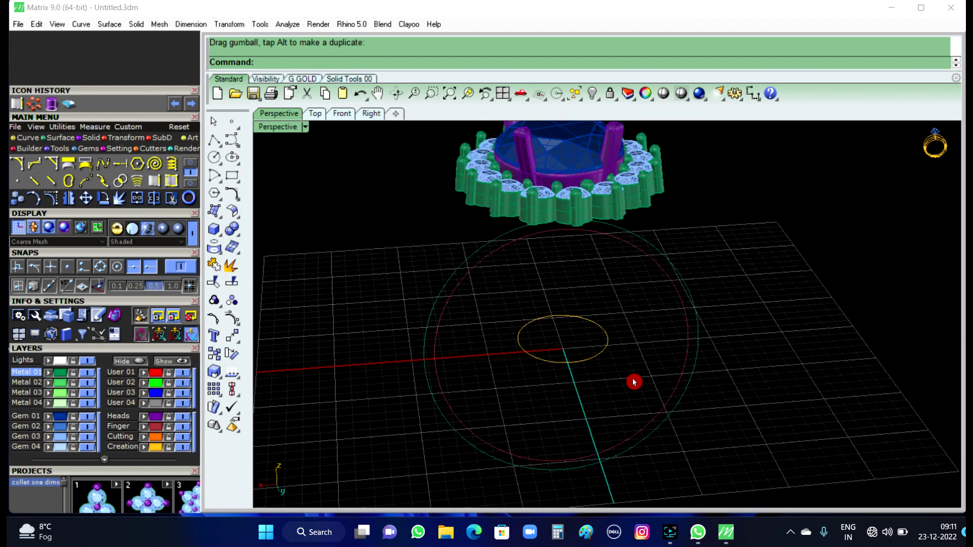
scroll(628, 354, "down", 1)
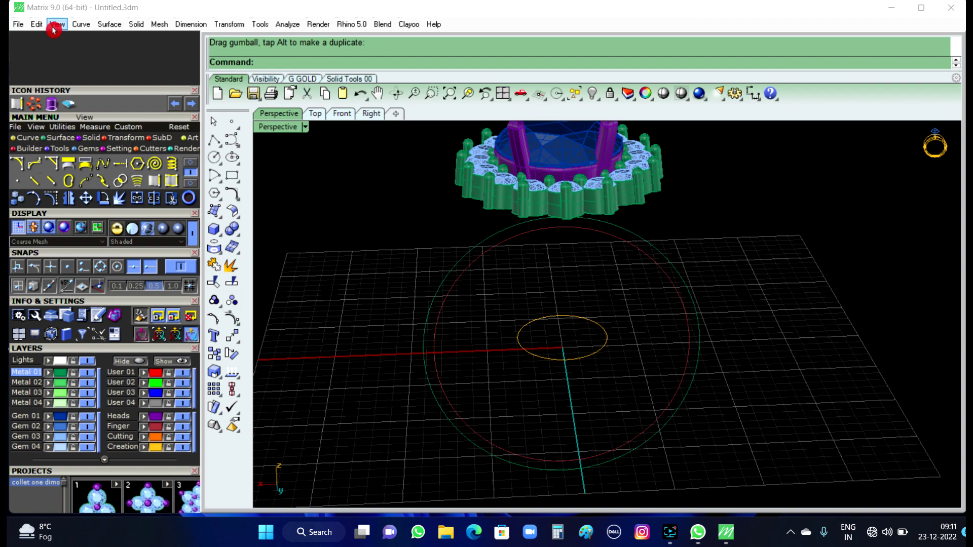
left_click(80, 24)
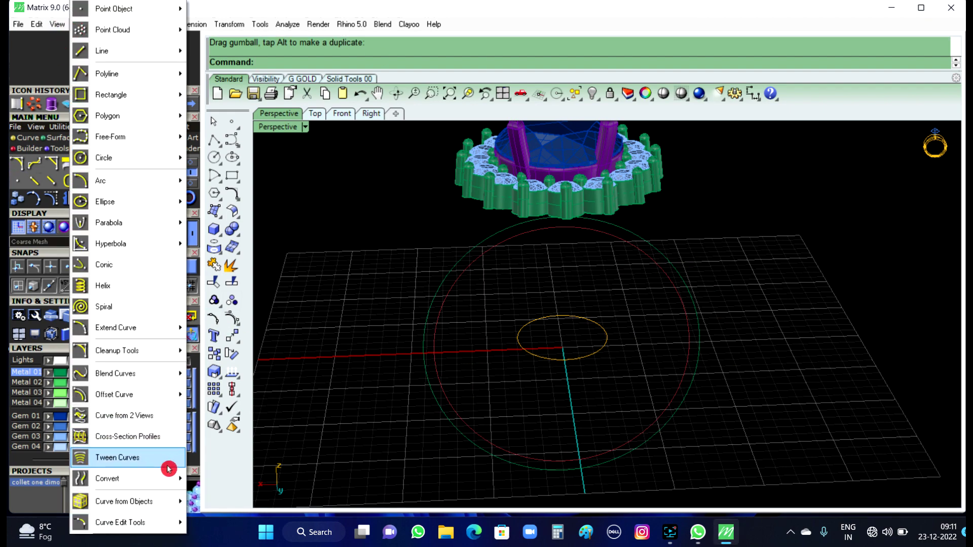
left_click(147, 419)
left_click(583, 360)
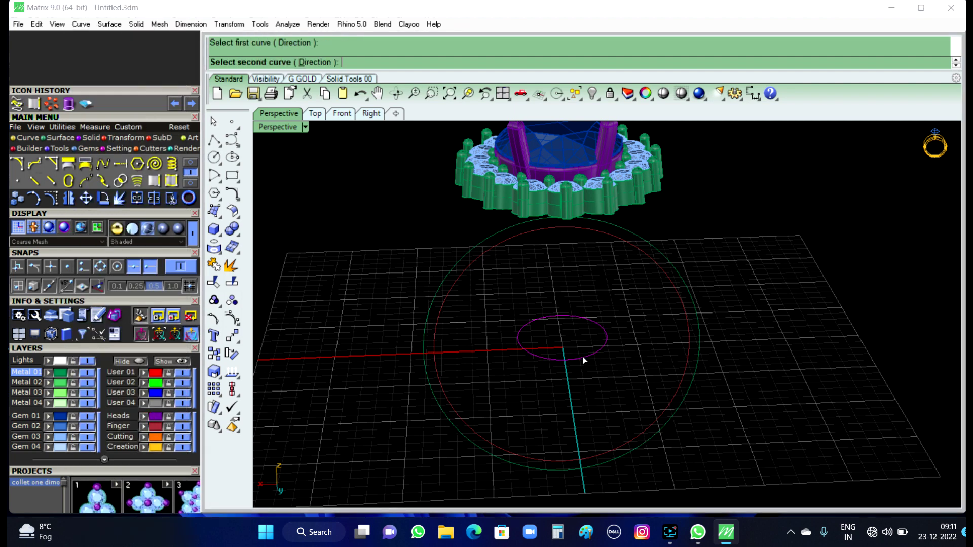
left_click(652, 246)
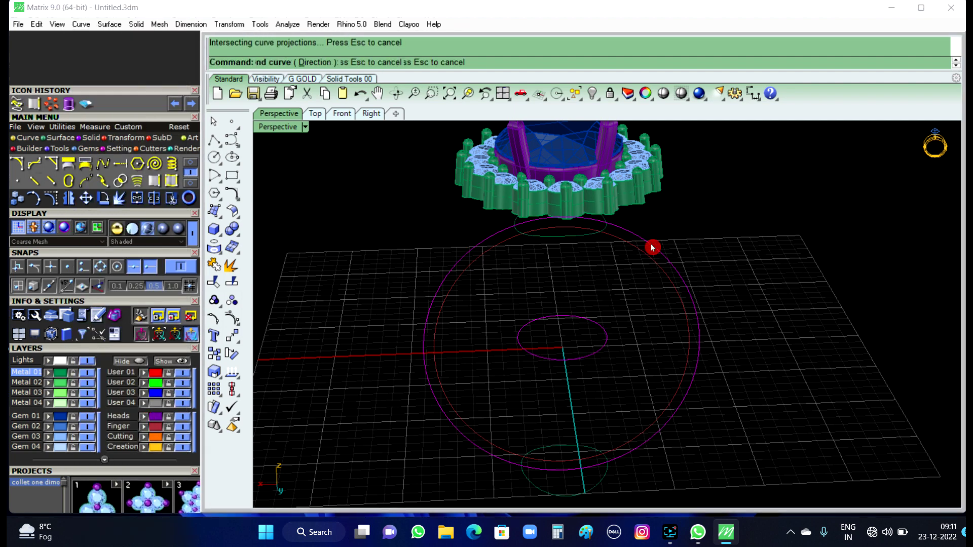
Step: Delete the flat oval and the leftover lower curve
left_click_drag(502, 304, 630, 392)
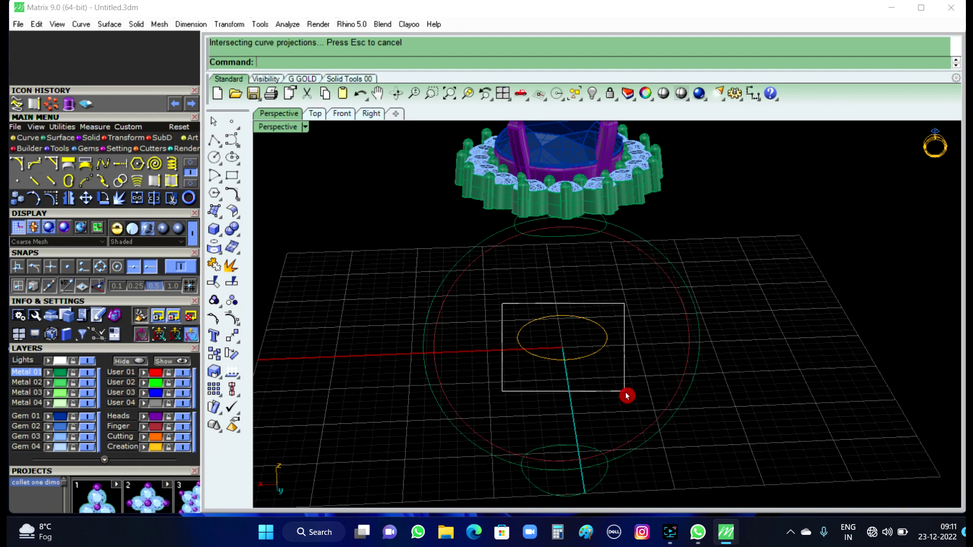
key("Delete")
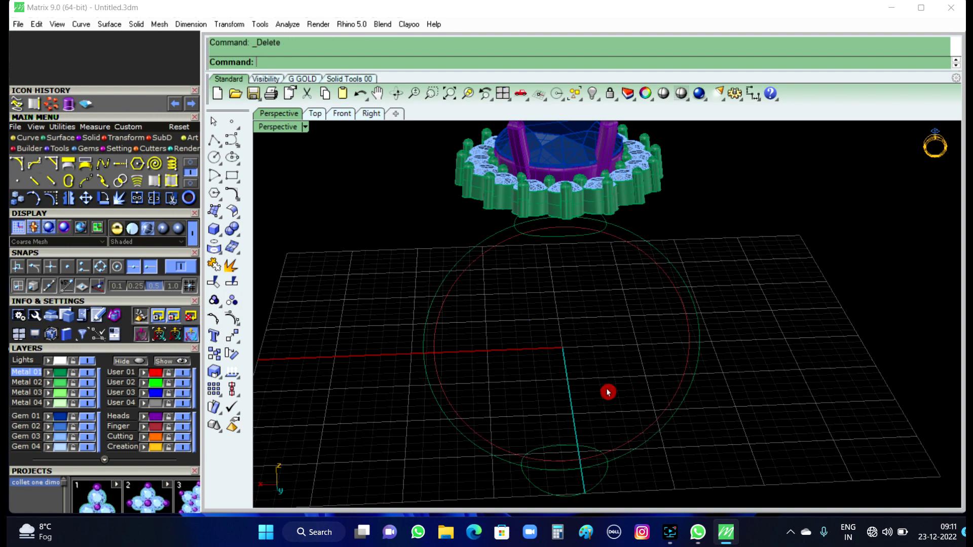
scroll(526, 346, "down", 3)
left_click_drag(509, 372, 625, 481)
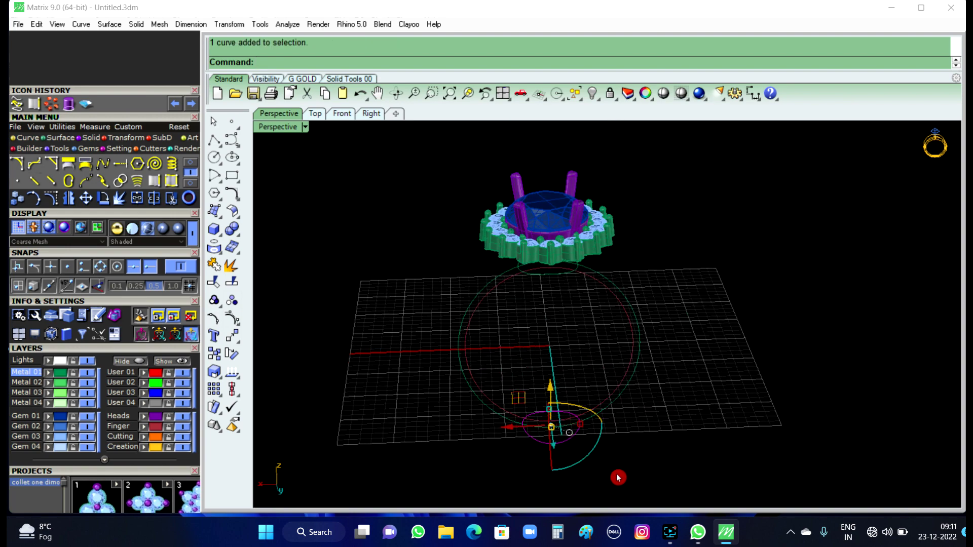
key("Delete")
Step: Window-select all ring head parts in the Front view and group them
mouse_move(650, 390)
right_mouse_down()
mouse_move(652, 319)
mouse_move(591, 298)
right_mouse_up()
scroll(541, 243, "up", 3)
scroll(603, 286, "up", 2)
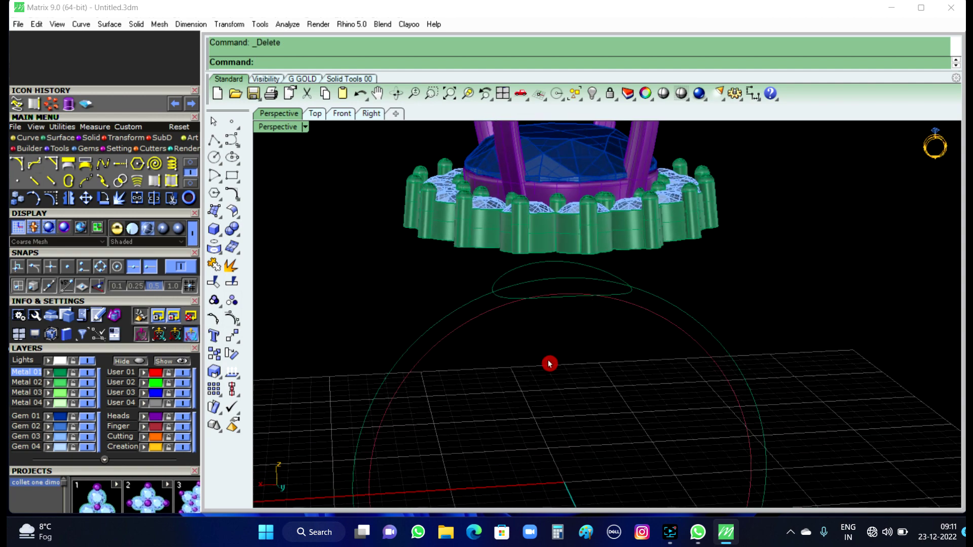
right_click_drag(549, 364, 597, 237)
left_click(598, 237)
left_click(725, 247)
right_click_drag(726, 248, 723, 269)
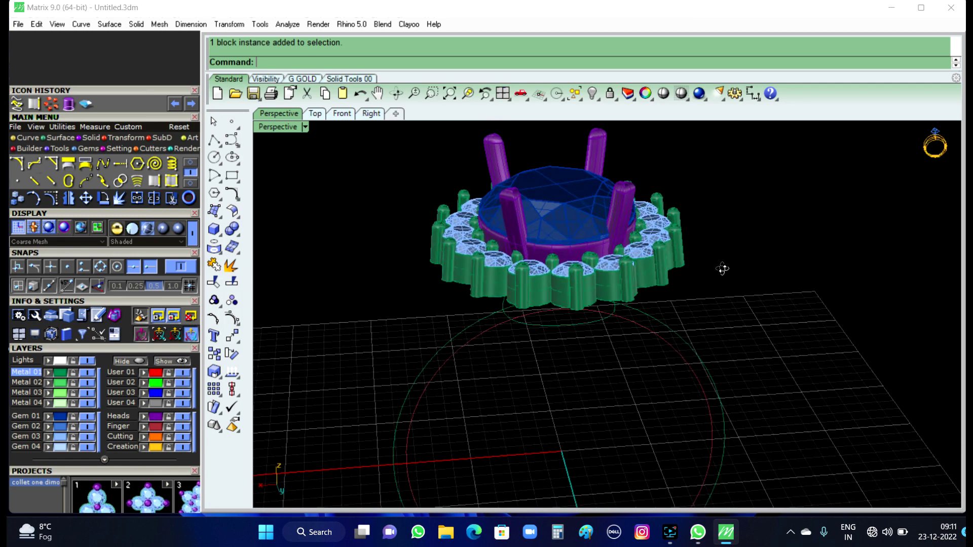
left_click(353, 114)
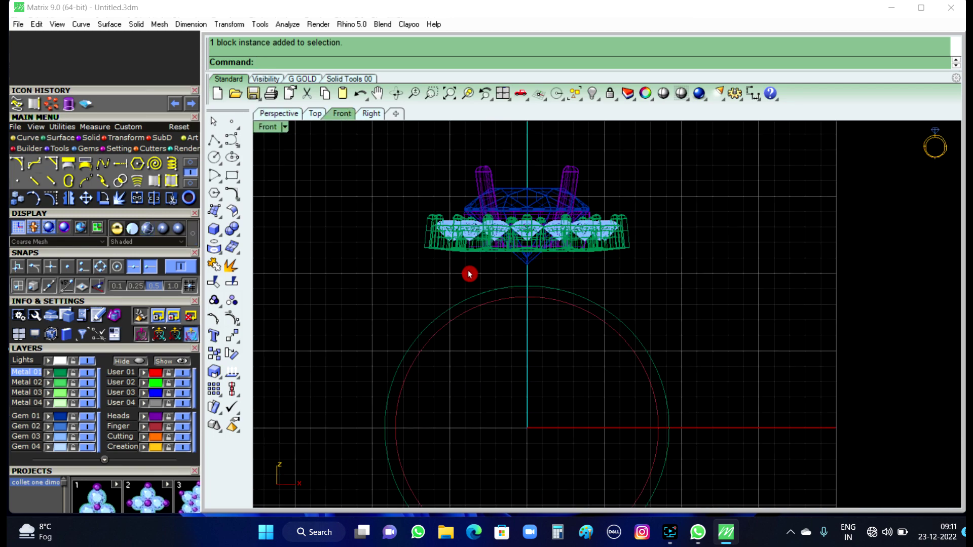
left_click_drag(361, 196, 695, 326)
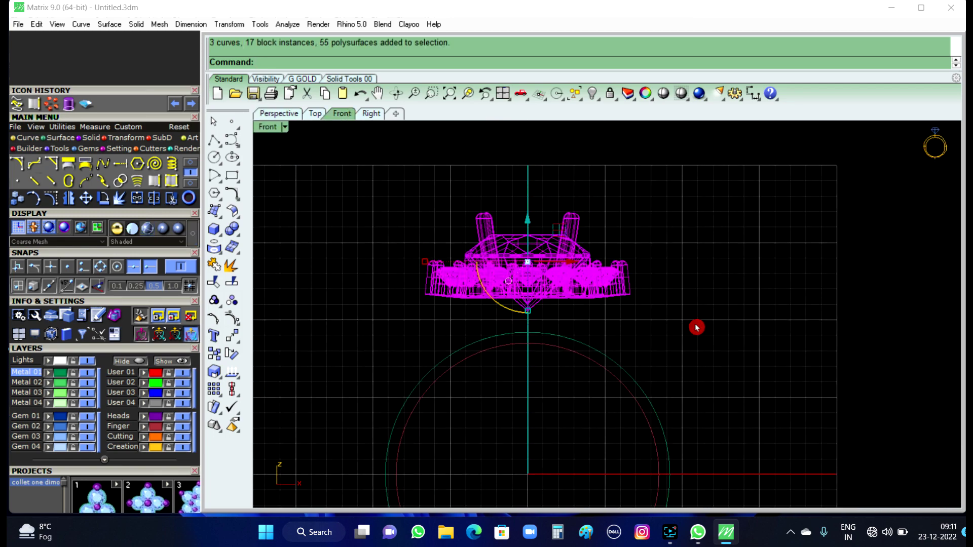
left_click(214, 300)
key("Escape")
Step: Hide the grouped ring head, leaving the curved oval and circles visible
left_click(291, 114)
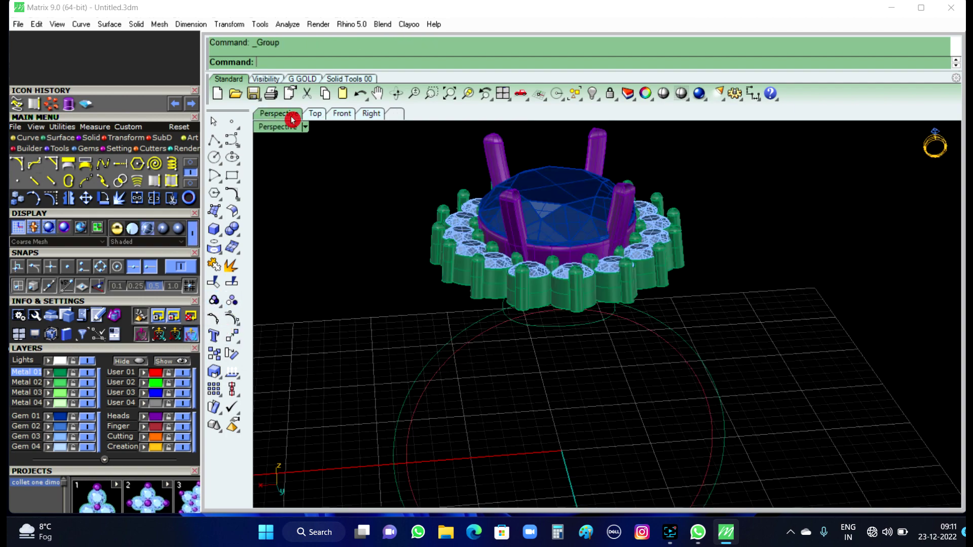
left_click(536, 270)
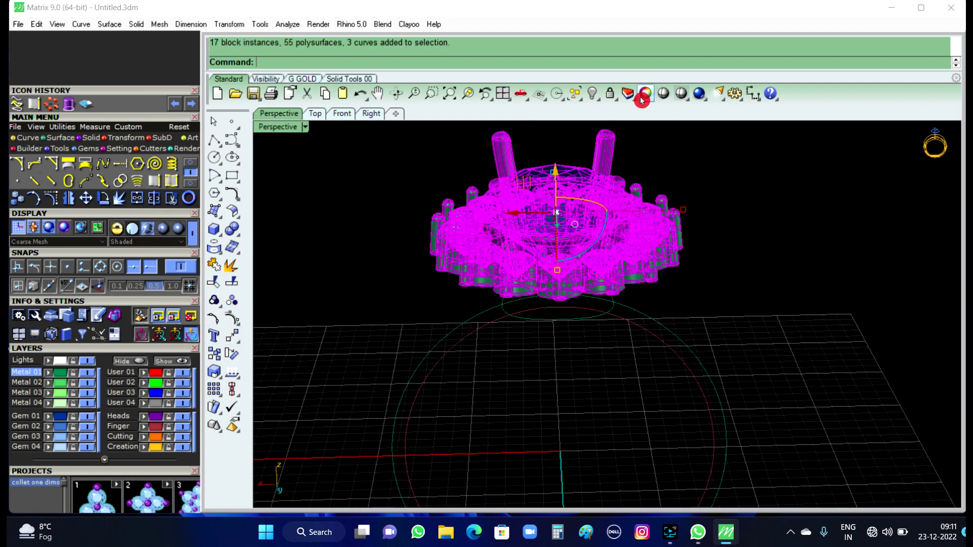
left_click(592, 93)
scroll(639, 294, "up", 3)
right_click_drag(632, 322, 622, 414)
left_click(590, 332)
type("Pa")
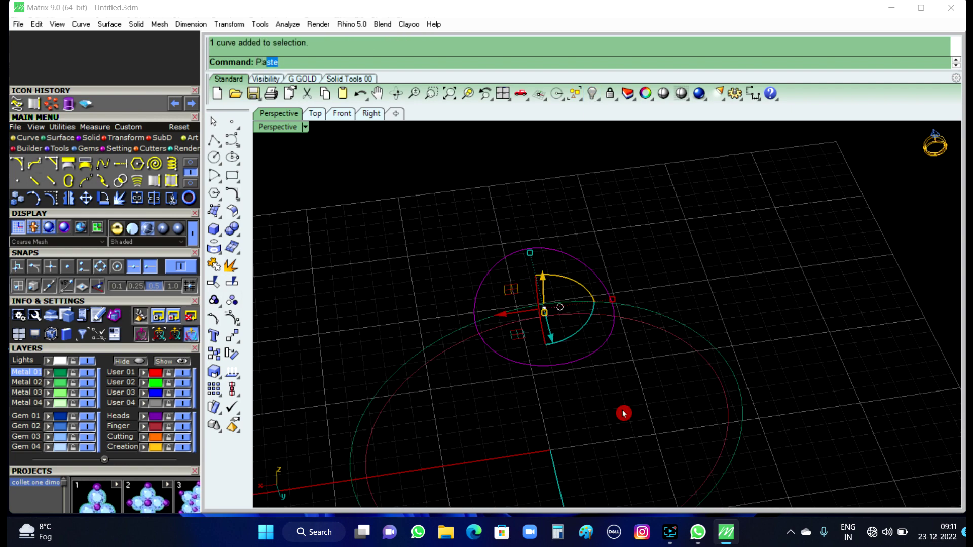
type("tc")
type("h")
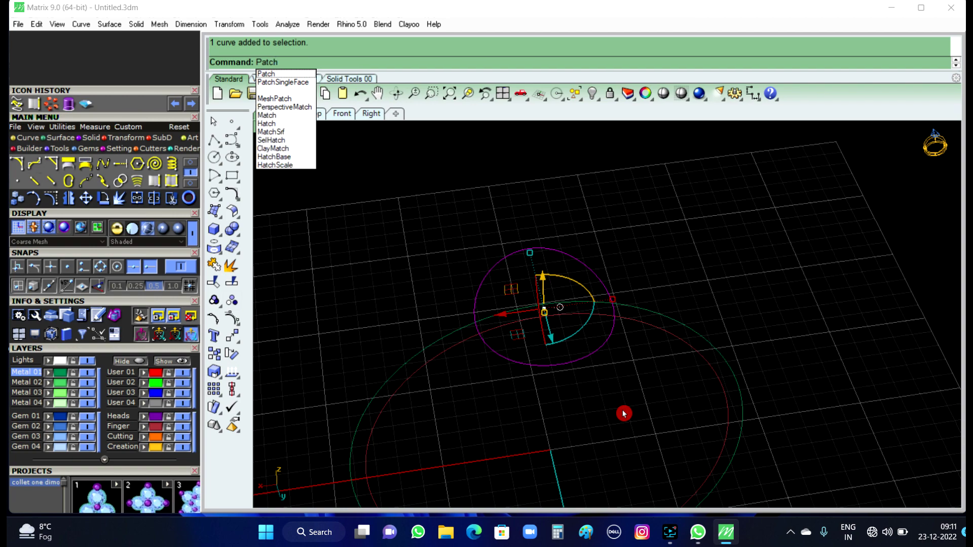
key("Return")
key("Return")
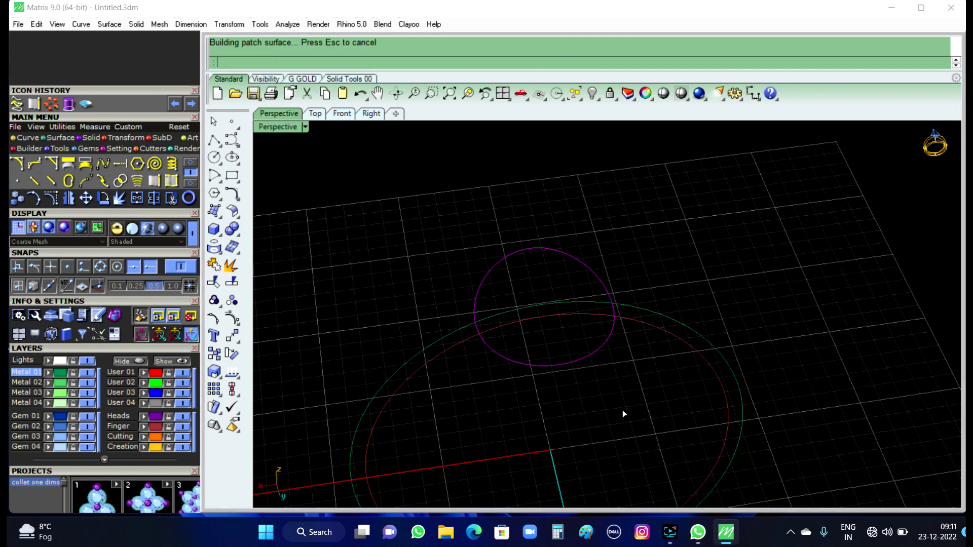
left_click(638, 287)
right_click_drag(655, 163, 647, 262)
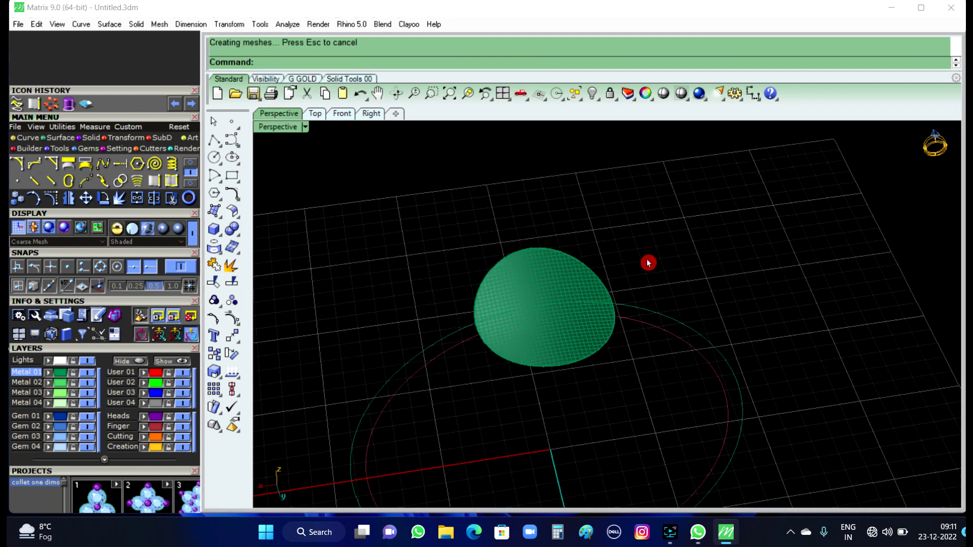
scroll(564, 363, "up", 3)
left_click(564, 362)
type("Off")
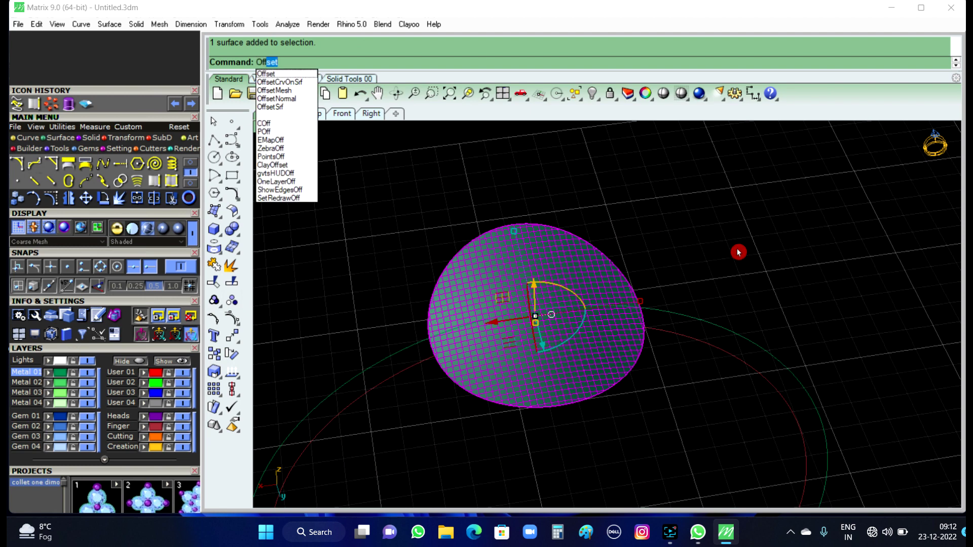
key("Return")
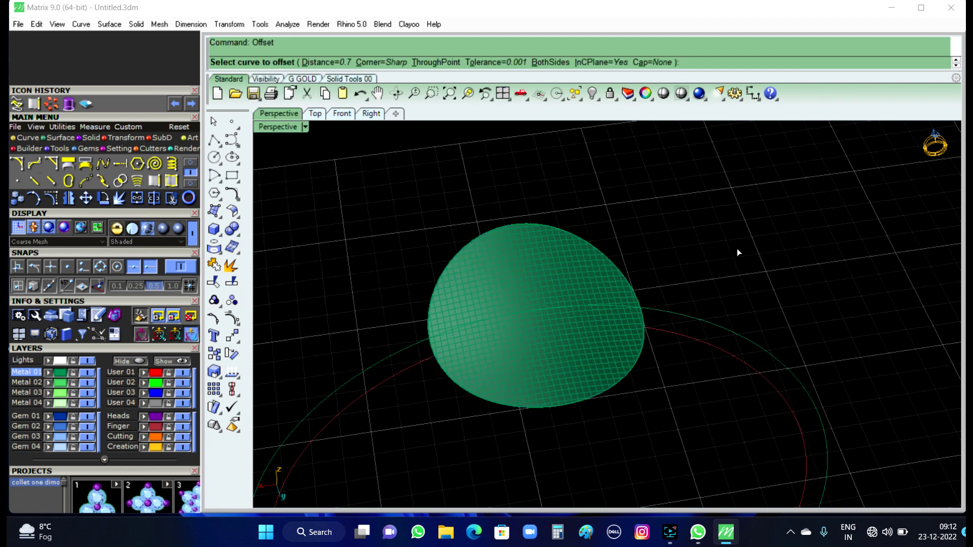
right_click(737, 250)
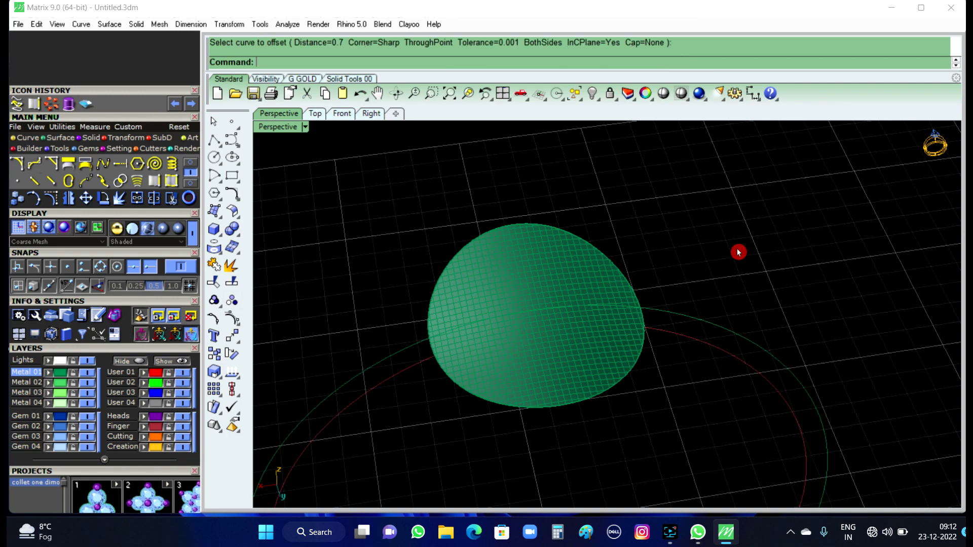
left_click(600, 291)
type("Of")
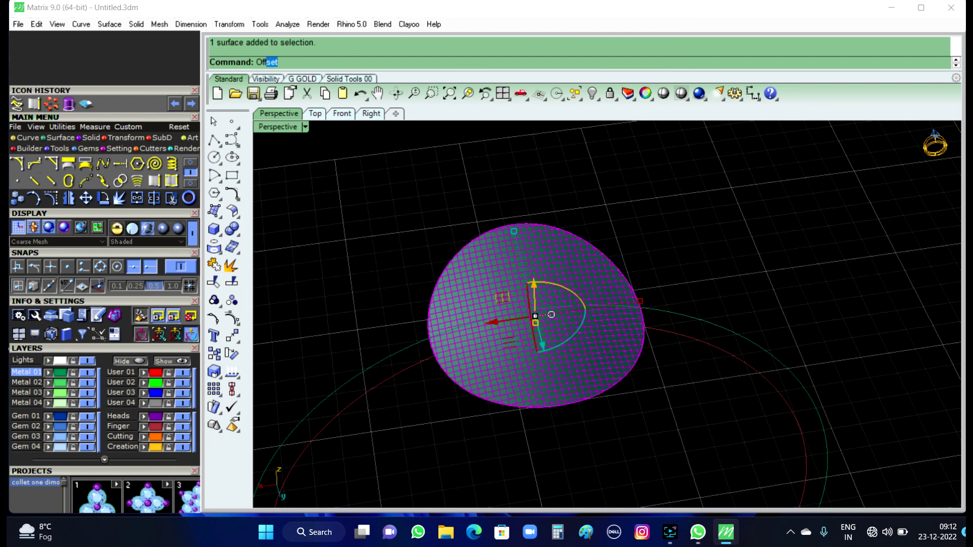
type("fse")
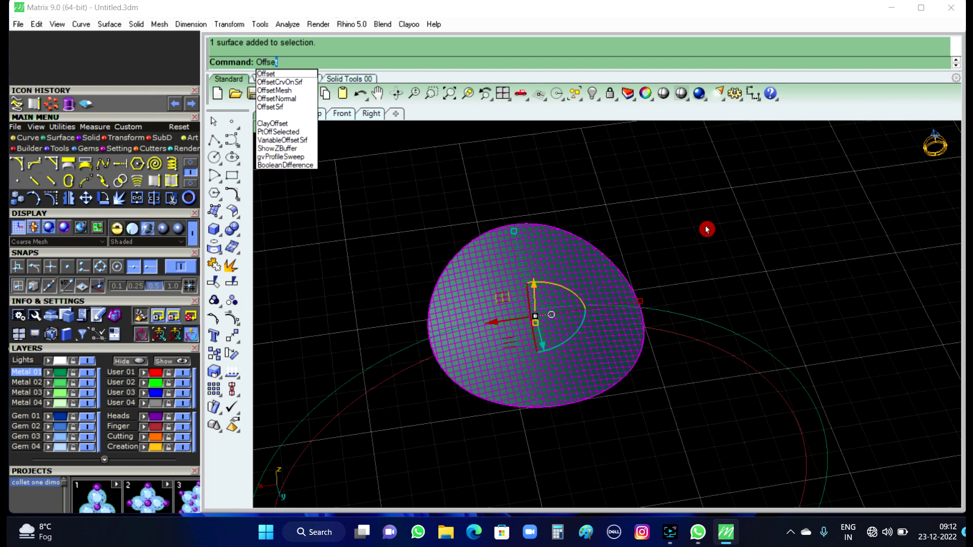
type("t")
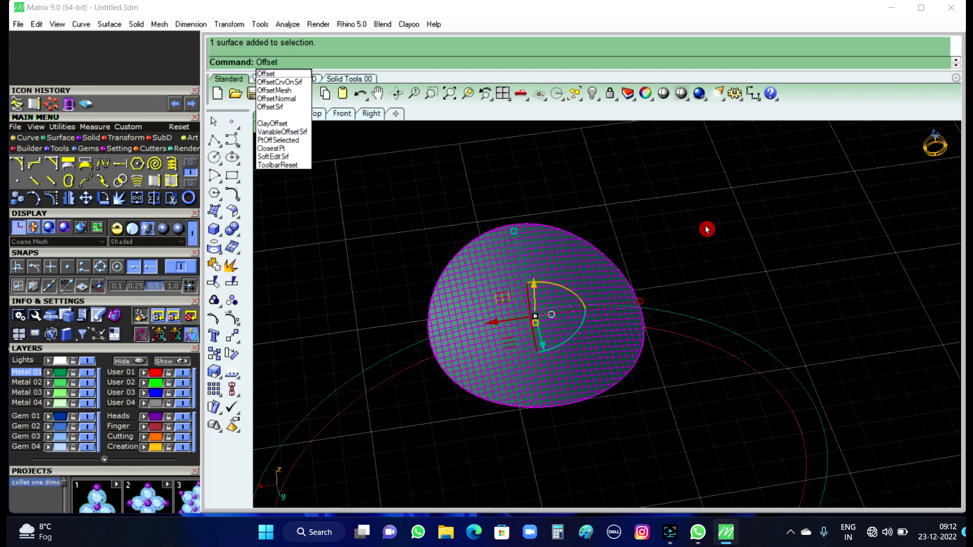
type("Sr")
key("Return")
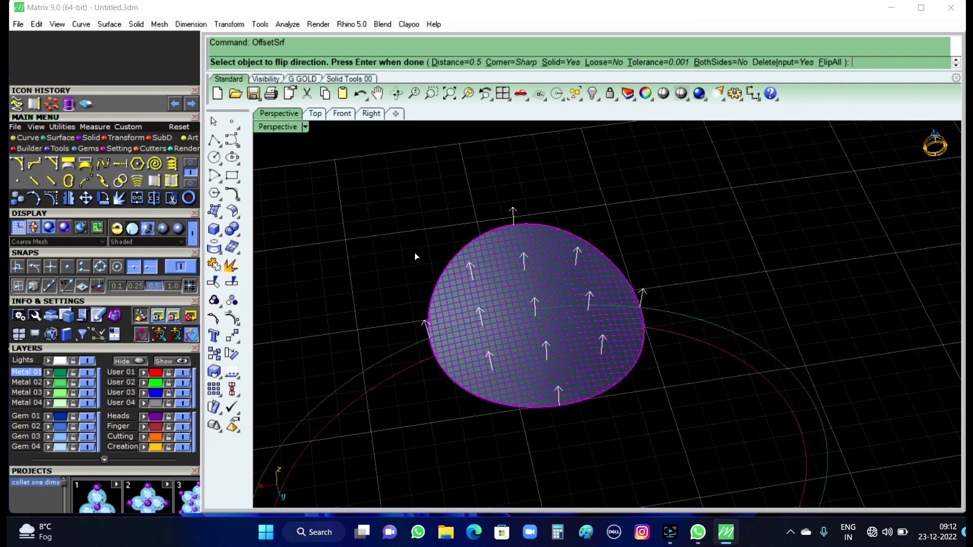
key("Return")
mouse_move(440, 327)
right_mouse_down()
mouse_move(470, 300)
mouse_move(810, 211)
mouse_move(745, 182)
mouse_move(755, 258)
right_mouse_up()
key("Escape")
right_click_drag(680, 296, 549, 295)
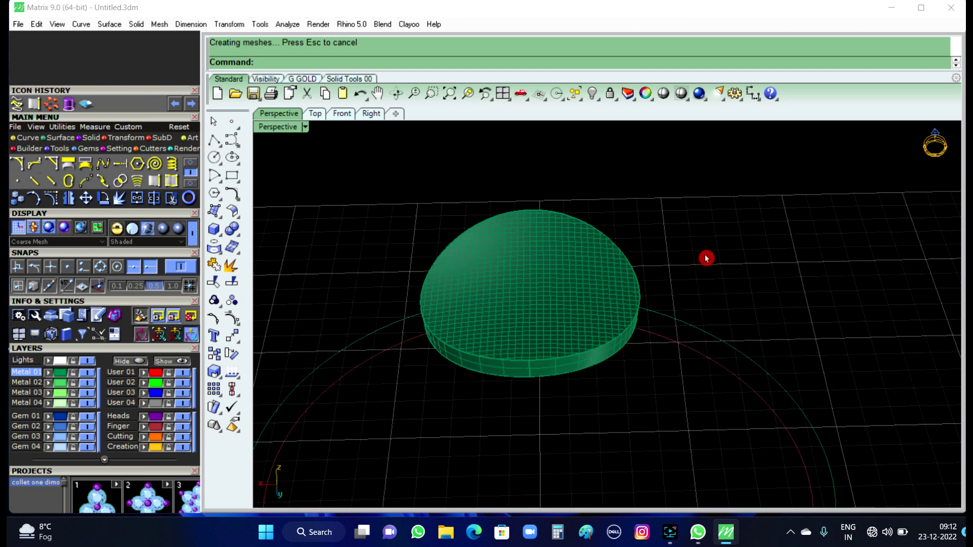
key("ctrl+z")
key("Escape")
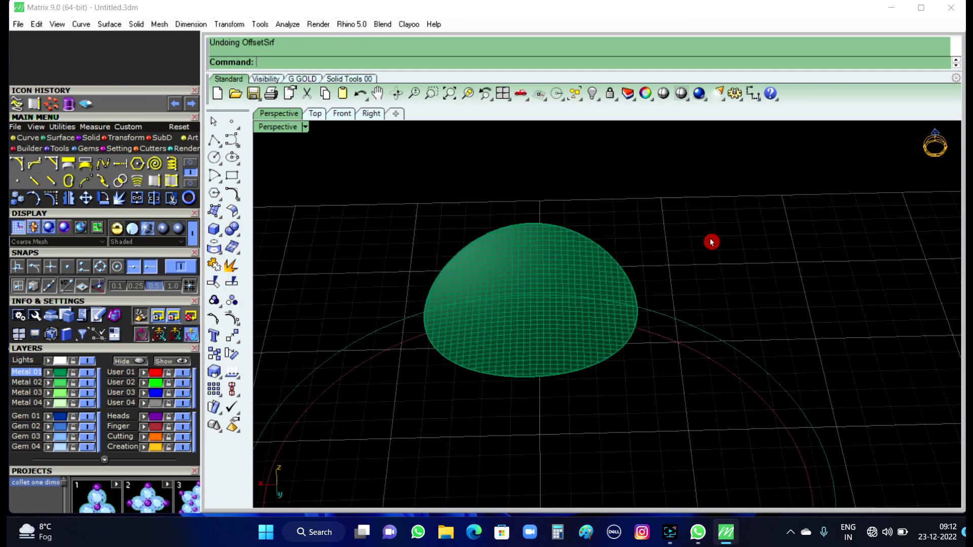
right_click_drag(713, 241, 617, 302)
Step: Offset the dome's outer edge inward along the surface by 0.7
left_click(617, 302)
type("O")
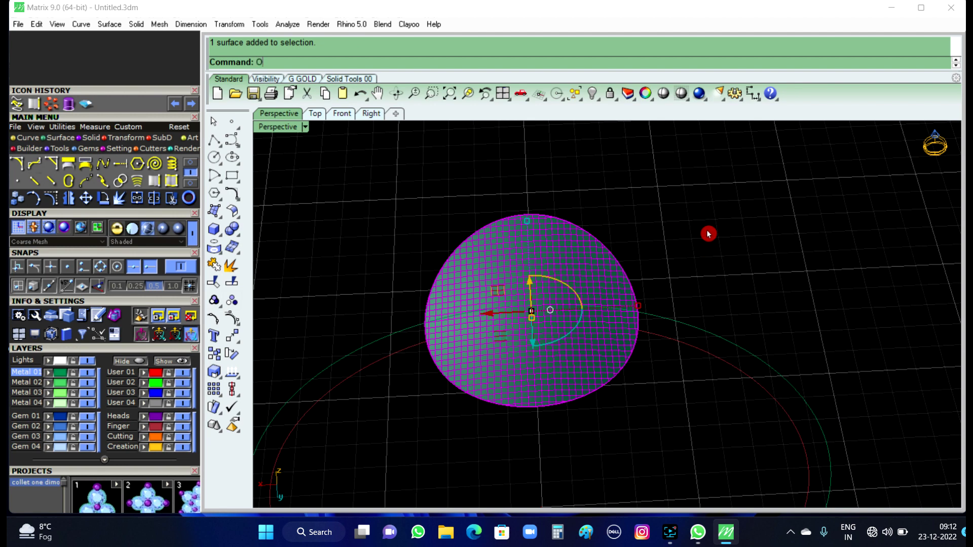
type("f")
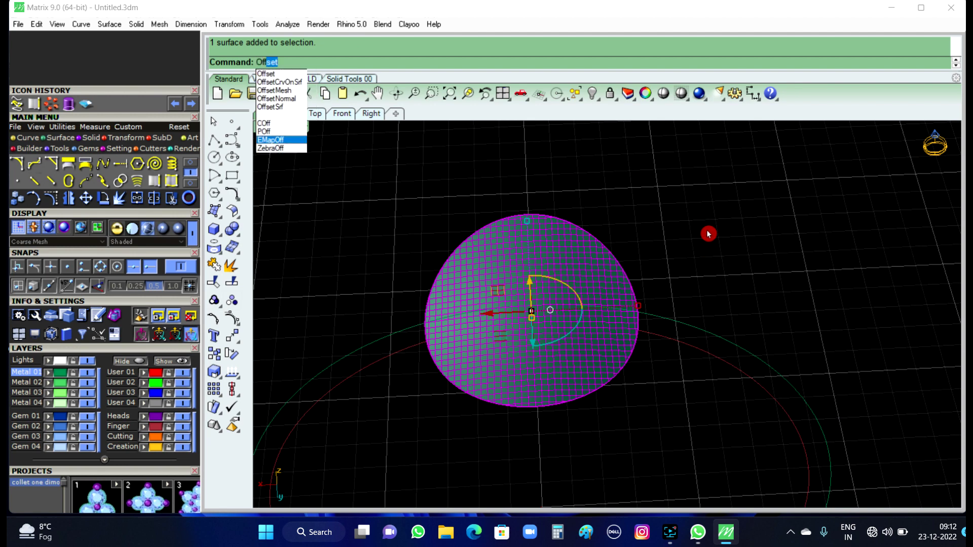
type("ETC")
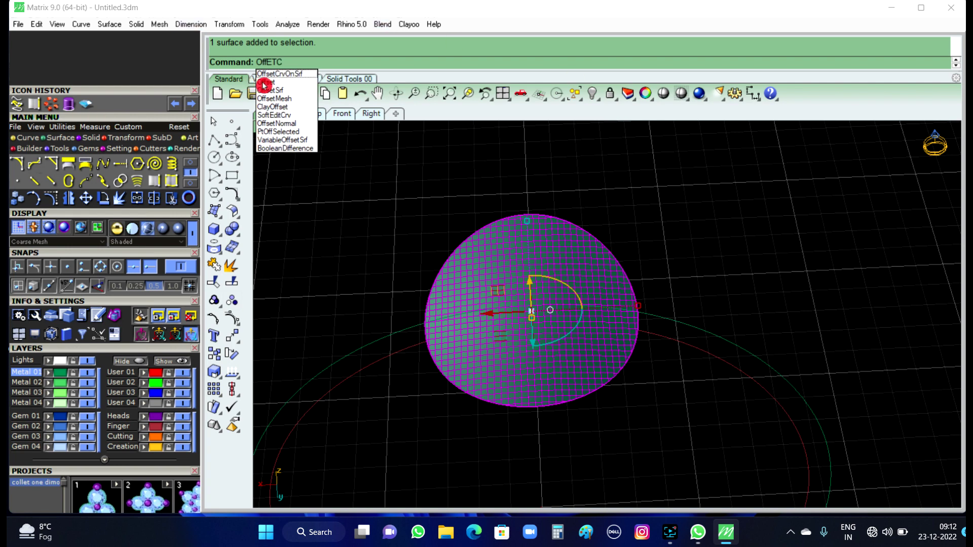
key("Return")
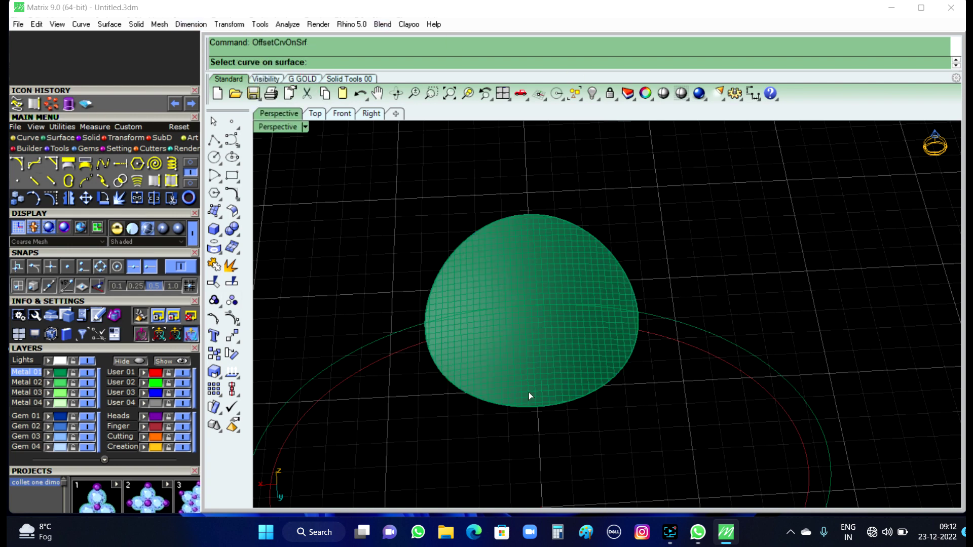
right_click_drag(531, 397, 537, 393)
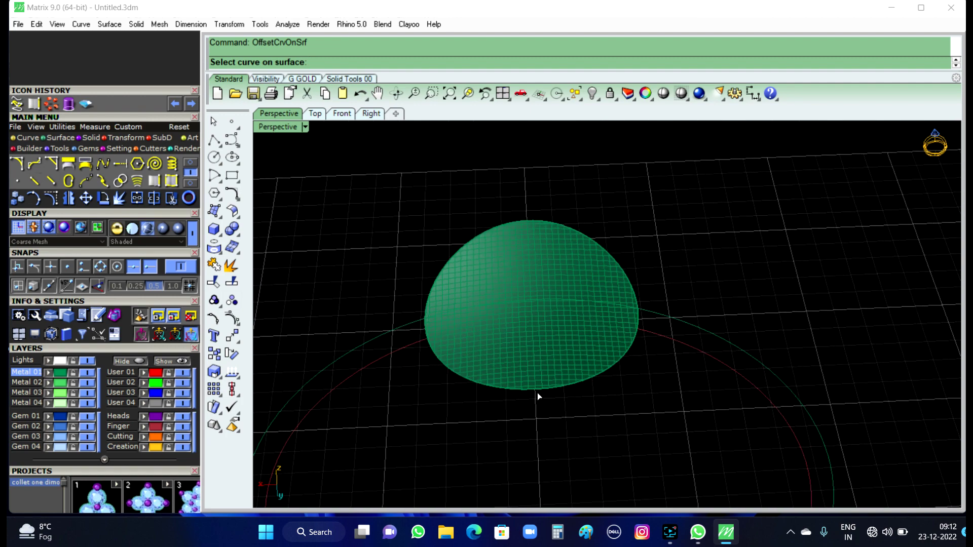
left_click(536, 390)
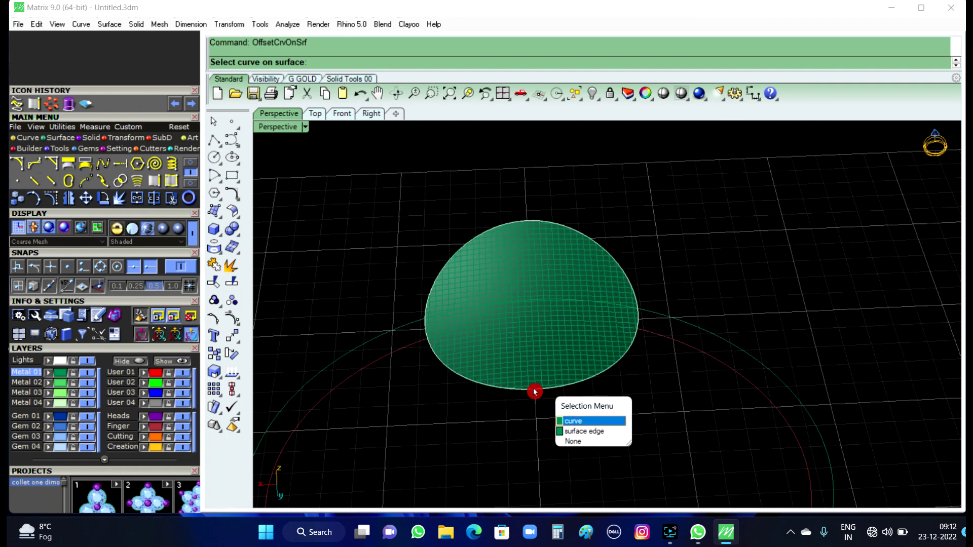
left_click(586, 430)
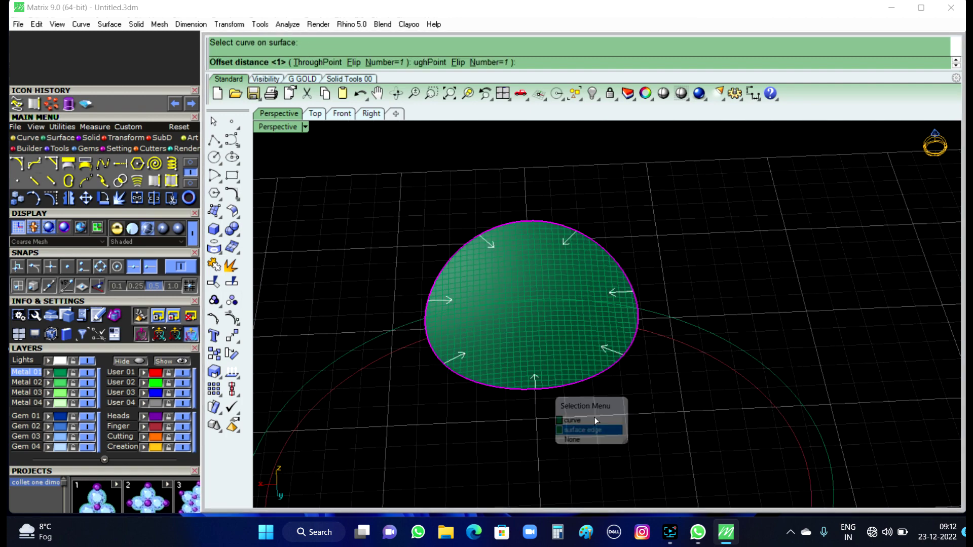
type("7")
right_click(751, 249)
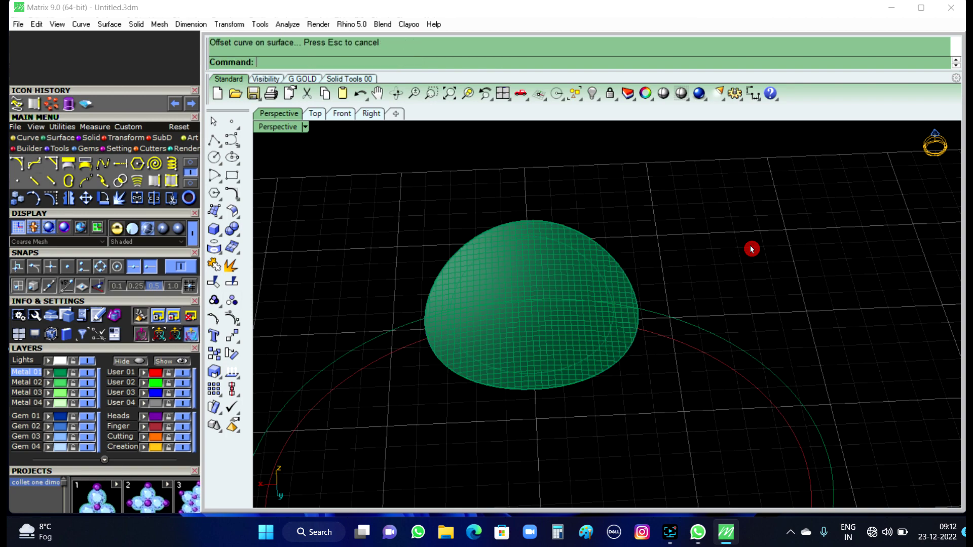
scroll(605, 349, "up", 2)
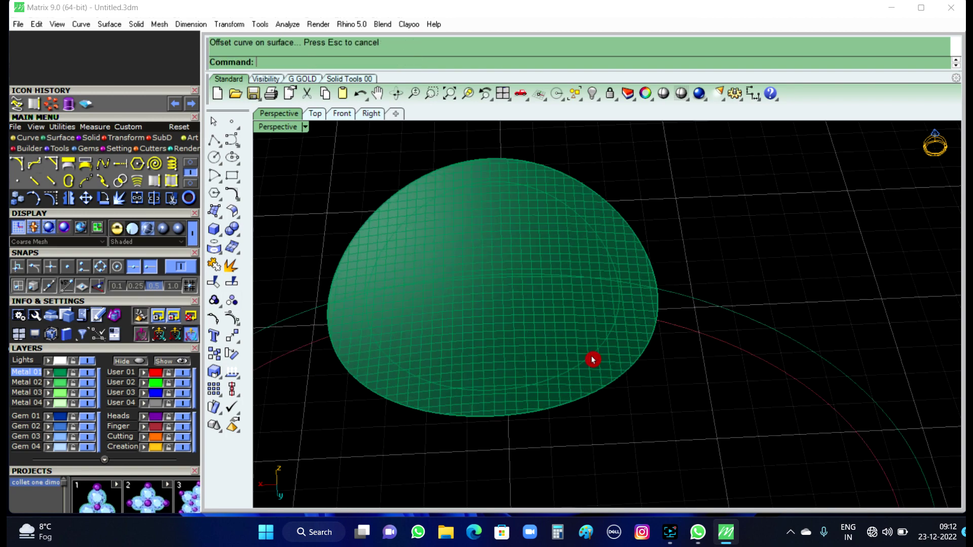
left_click(592, 360)
left_click(640, 391)
right_click(720, 264)
Step: Split the dome with the inset curve and select its inner piece
mouse_move(727, 267)
right_mouse_down()
mouse_move(731, 246)
mouse_move(534, 315)
right_mouse_up()
left_click(560, 330)
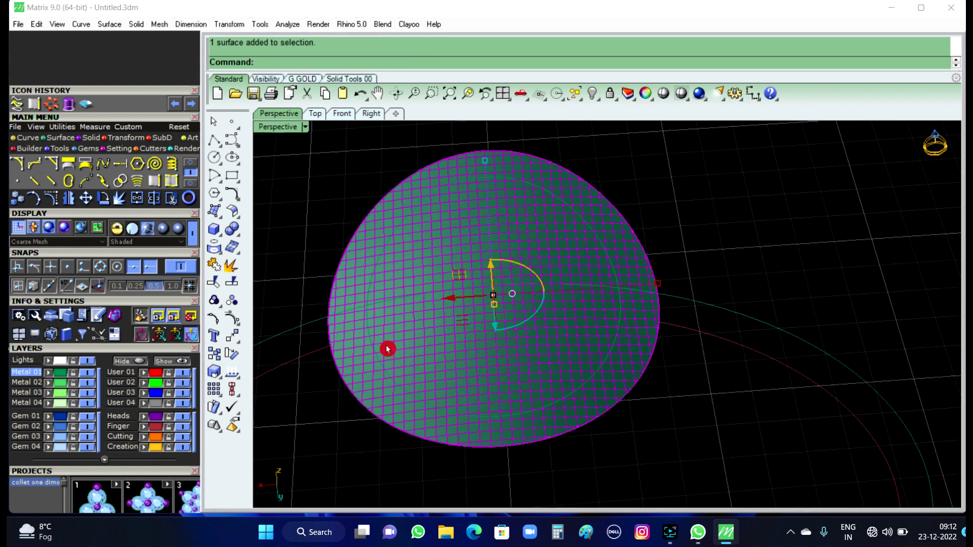
left_click(230, 287)
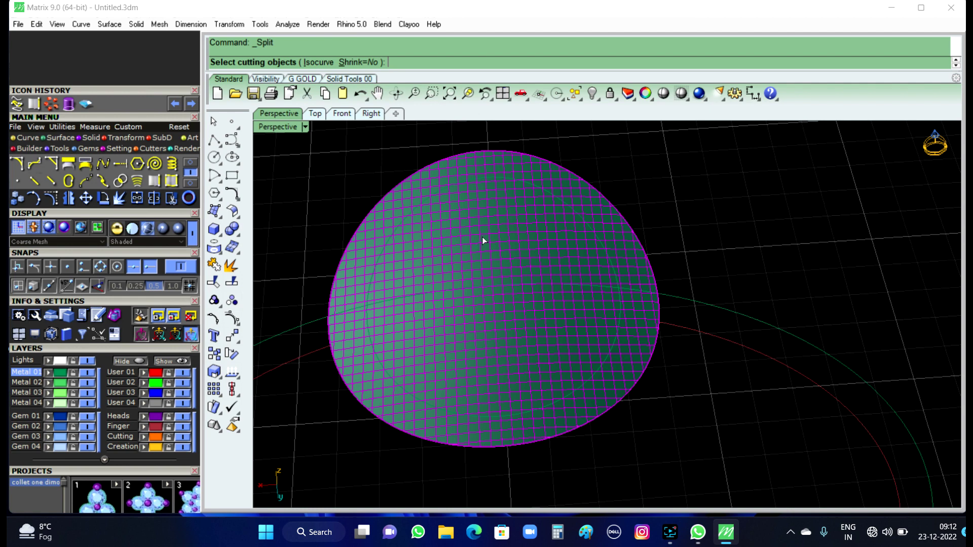
left_click(573, 212)
right_click(706, 207)
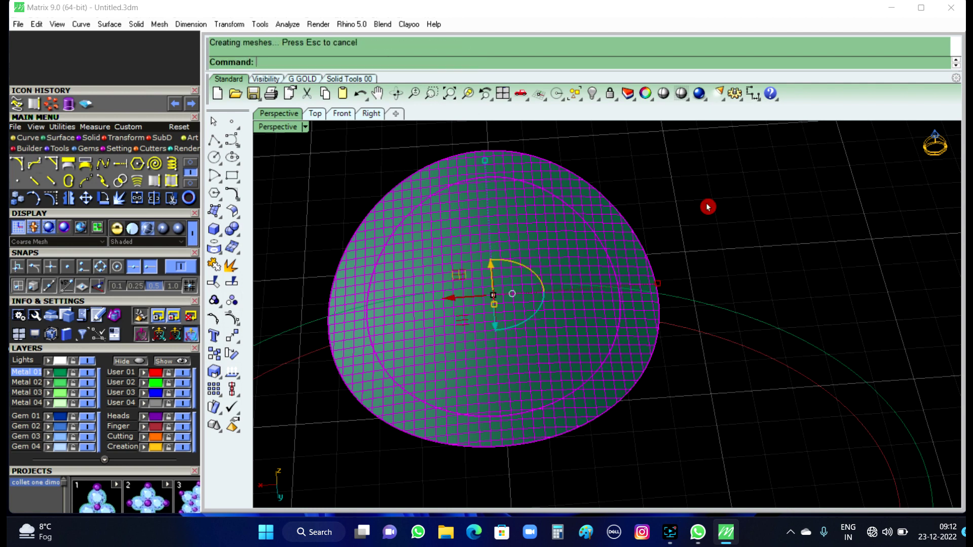
left_click(539, 257)
Step: Delete the dome's inner piece, leaving an oval ring band
key("Delete")
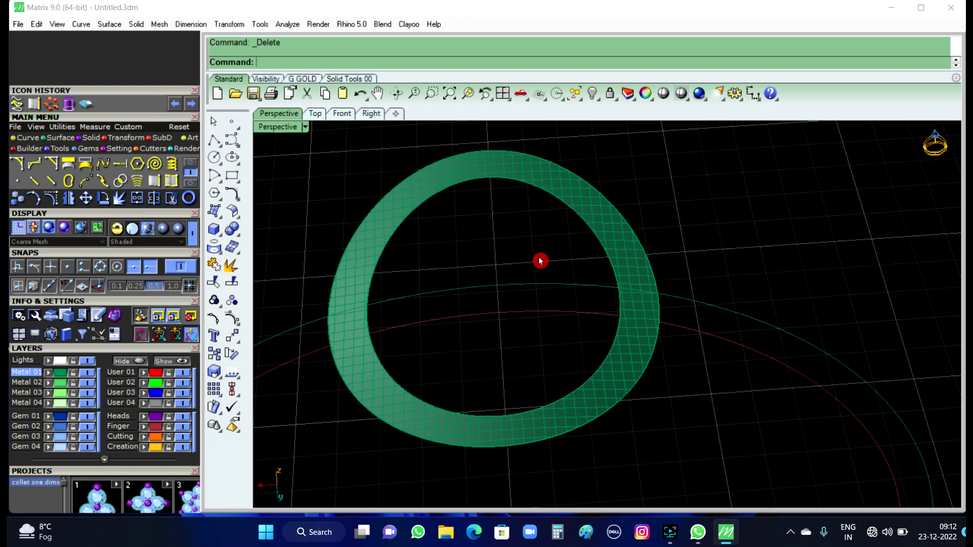
mouse_move(540, 261)
right_mouse_down()
mouse_move(563, 317)
mouse_move(592, 302)
mouse_move(522, 239)
right_mouse_up()
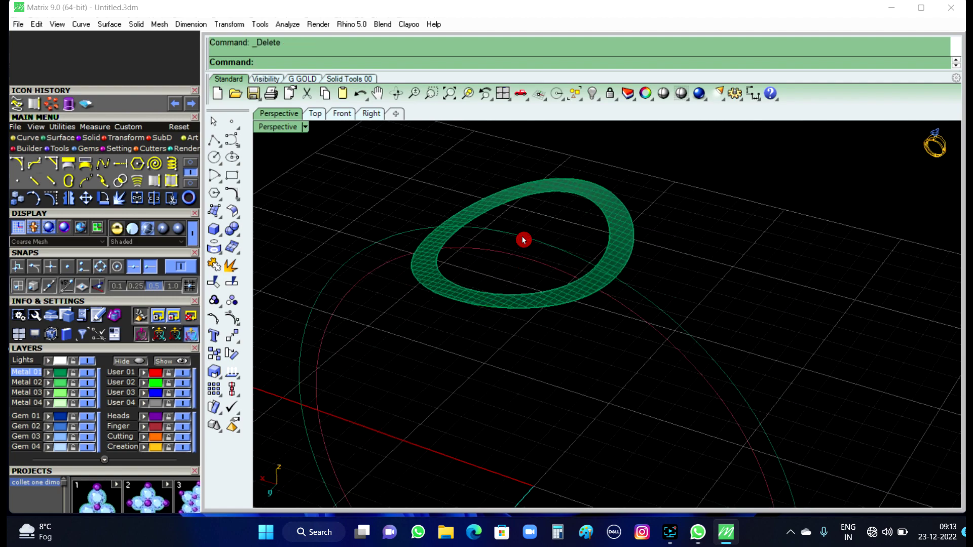
mouse_move(526, 308)
right_mouse_down()
mouse_move(582, 306)
mouse_move(621, 252)
mouse_move(612, 263)
right_mouse_up()
mouse_move(499, 304)
right_mouse_down()
mouse_move(573, 280)
mouse_move(531, 344)
mouse_move(569, 250)
mouse_move(541, 370)
mouse_move(534, 220)
right_mouse_up()
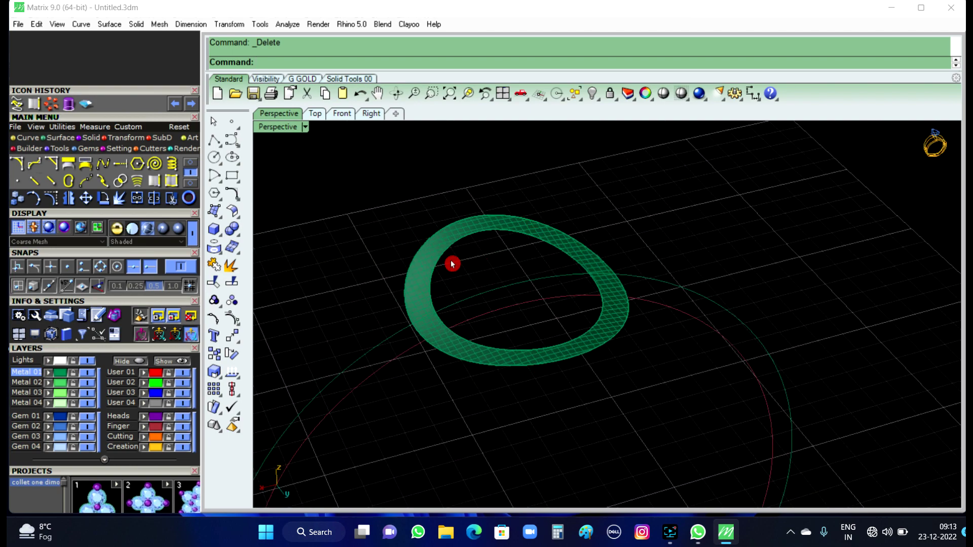
mouse_move(516, 353)
right_mouse_down()
mouse_move(558, 256)
mouse_move(500, 355)
mouse_move(540, 363)
right_mouse_up()
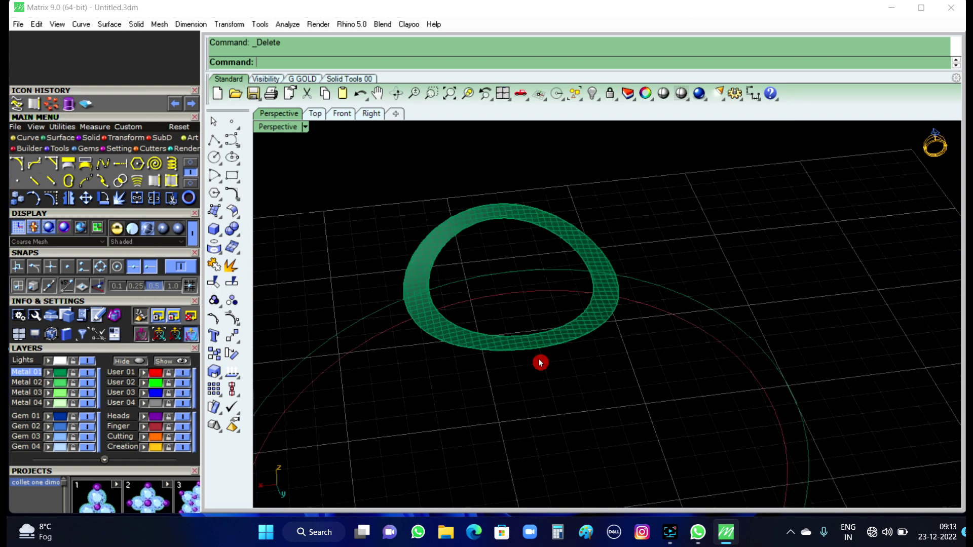
Step: Start a 0.5 solid OffsetSrf on the ring with direction flipped downward
left_click(592, 322)
mouse_move(638, 376)
right_mouse_down()
mouse_move(619, 299)
mouse_move(636, 461)
right_mouse_up()
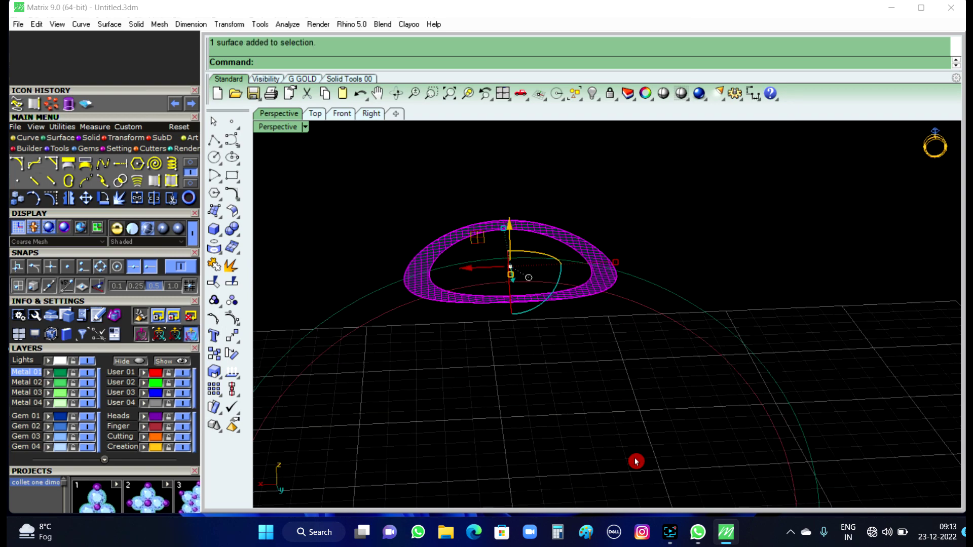
type("Of")
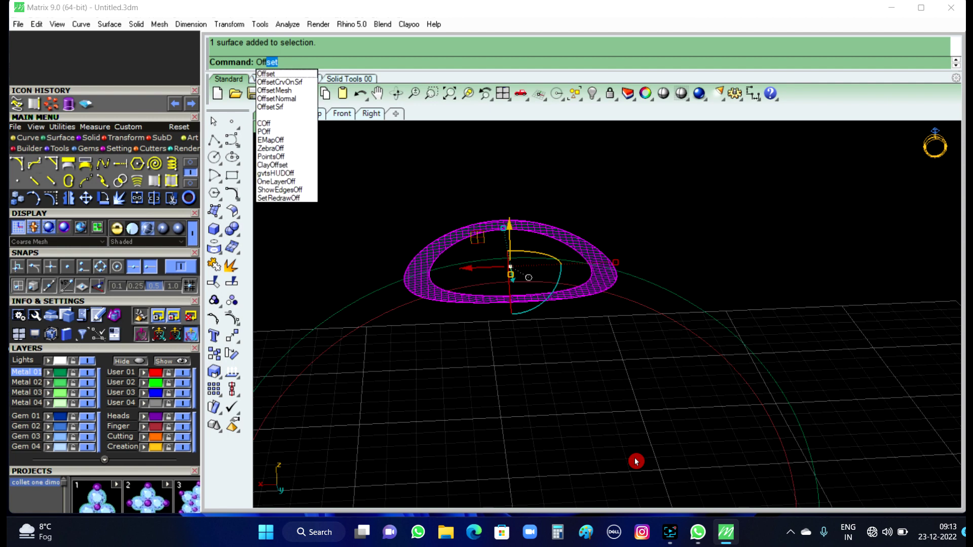
left_click(292, 107)
left_click(427, 261)
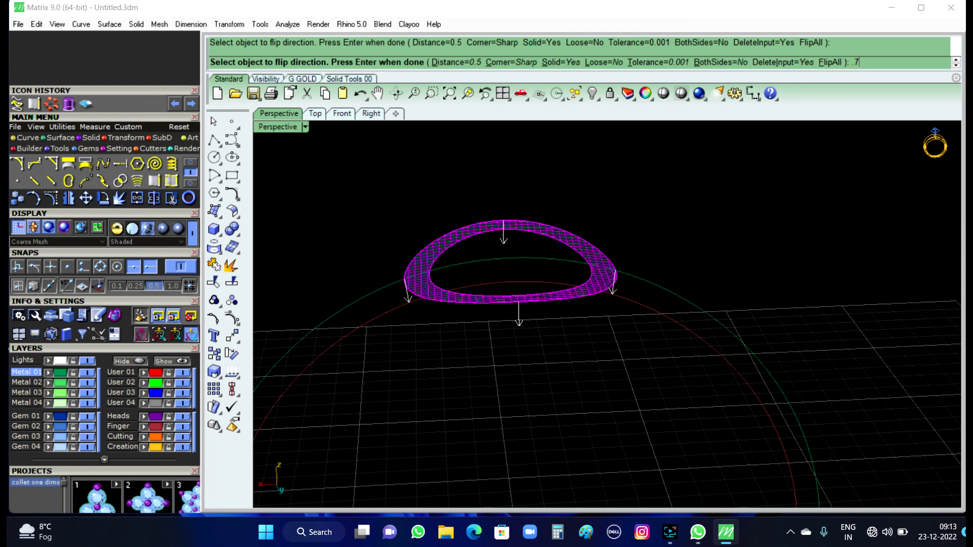
Step: Accept the offset direction to turn the band surface into a solid
right_click(496, 408)
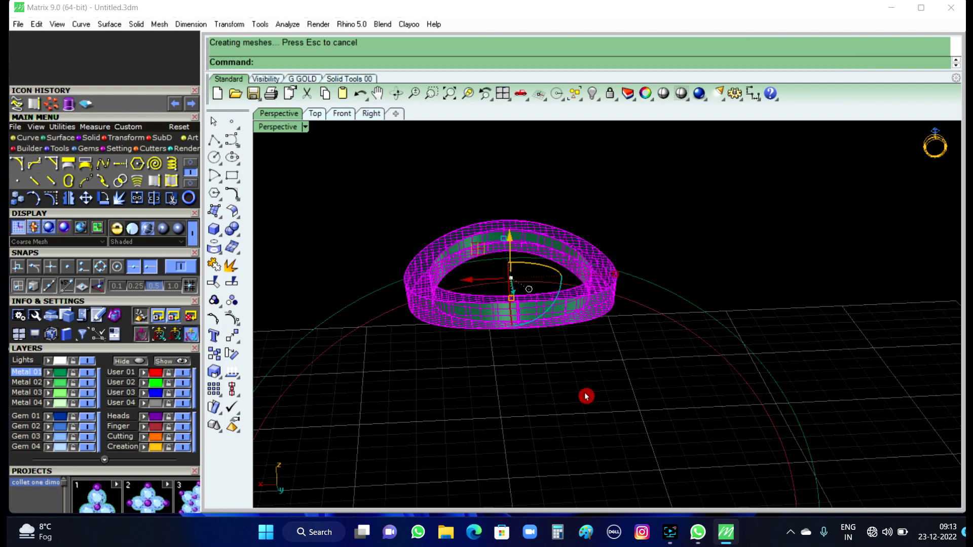
left_click(647, 219)
mouse_move(647, 218)
right_mouse_down()
mouse_move(657, 291)
mouse_move(658, 274)
mouse_move(560, 300)
right_mouse_up()
Step: Delete the large outer circle surrounding the band
left_click(664, 273)
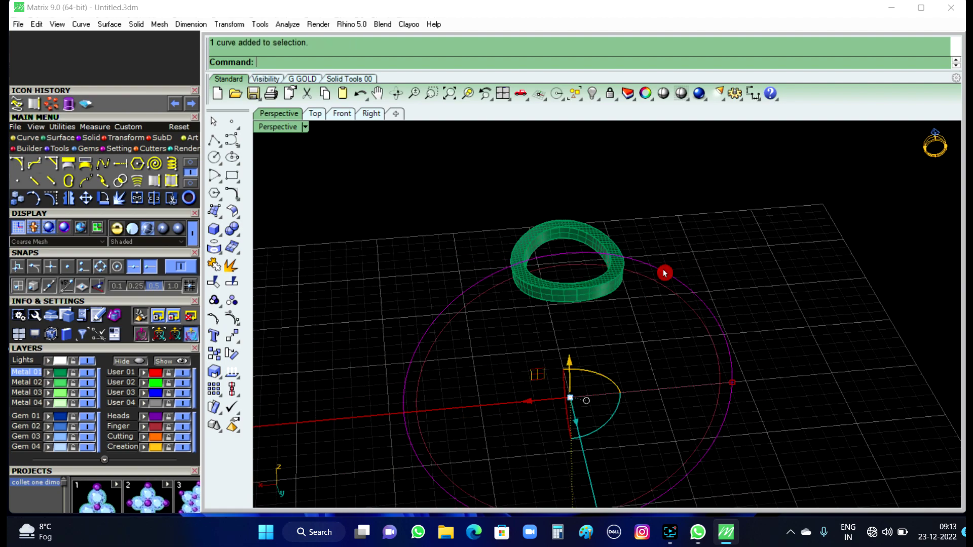
key("Delete")
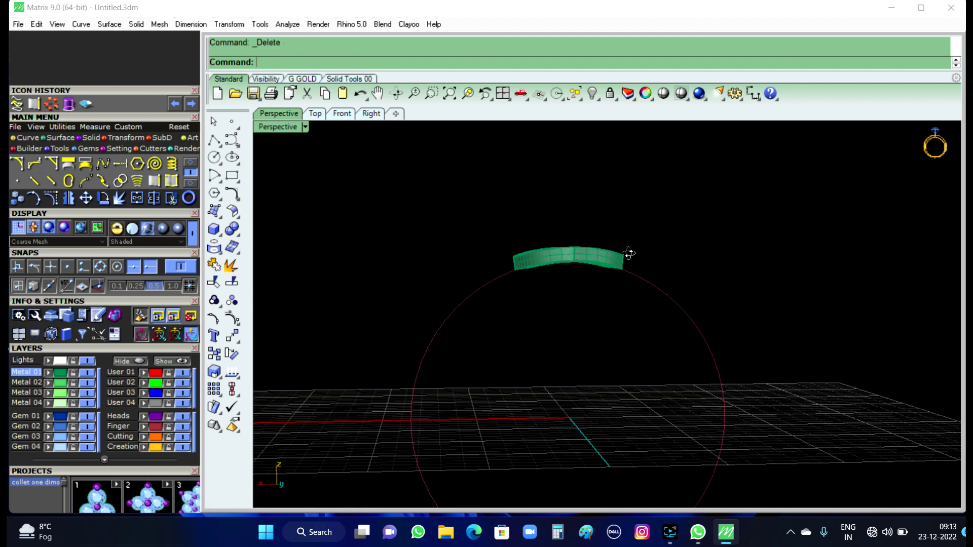
right_click_drag(664, 273, 608, 284)
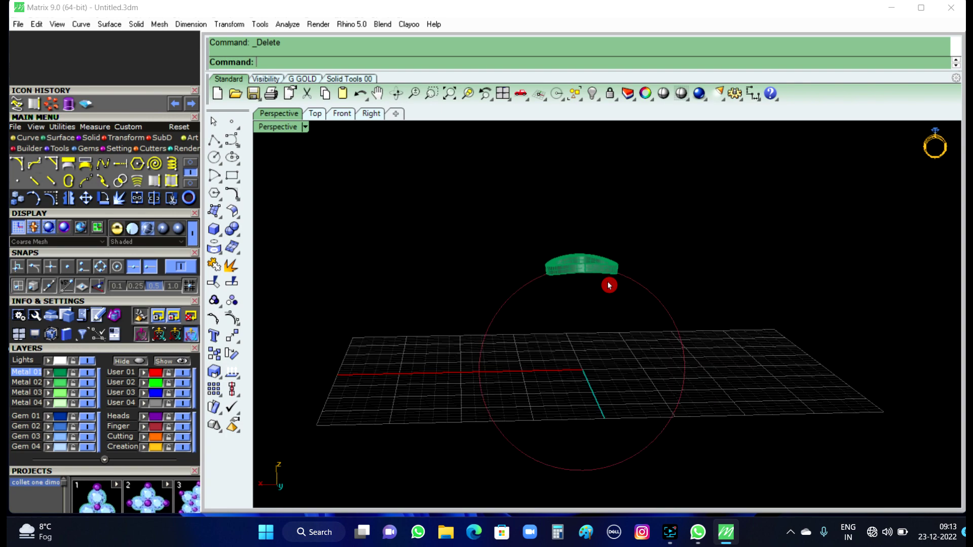
left_click(599, 99)
Step: Show the hidden head and gems again and frame the ring in the Front view
left_click(611, 116)
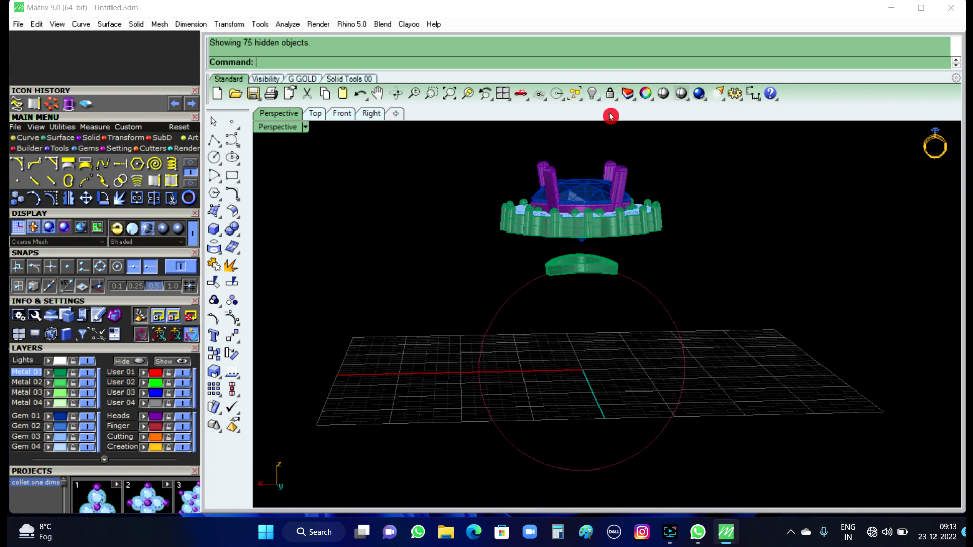
mouse_move(639, 228)
right_mouse_down()
mouse_move(589, 250)
mouse_move(401, 131)
right_mouse_up()
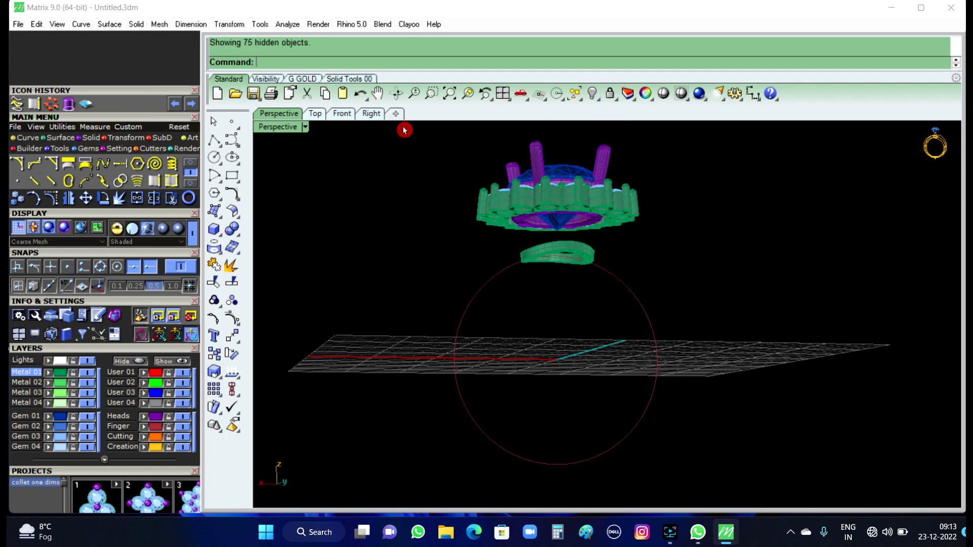
left_click(338, 113)
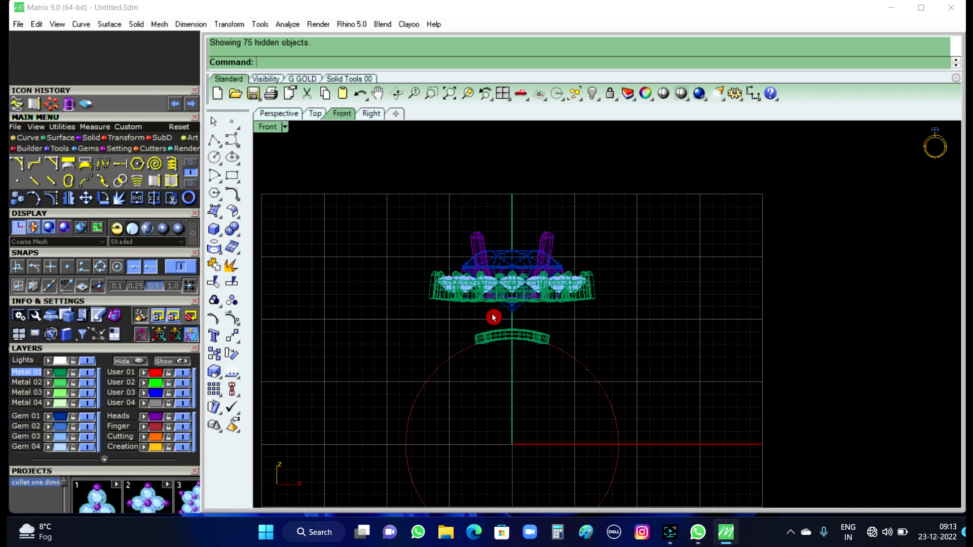
scroll(495, 319, "up", 2)
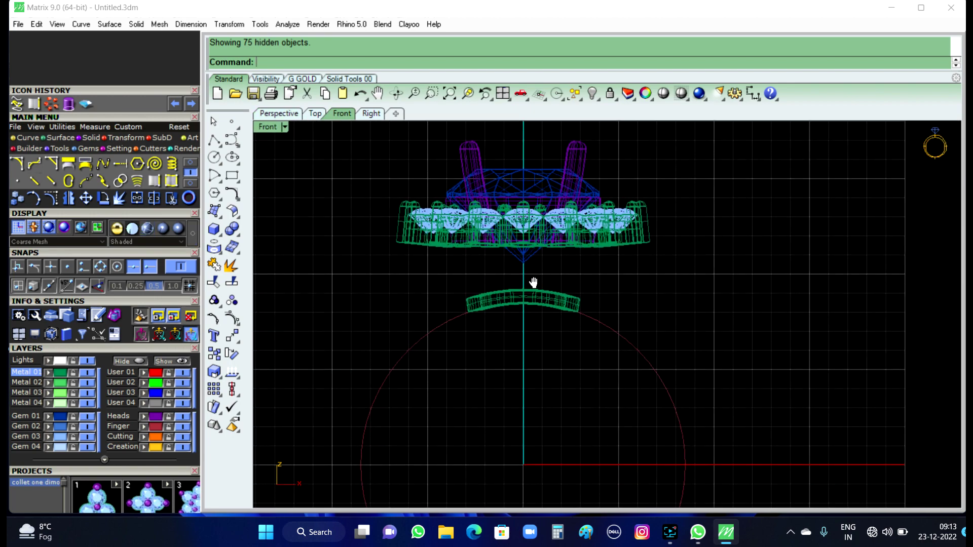
scroll(524, 294, "up", 3)
mouse_move(523, 293)
right_mouse_down()
mouse_move(524, 311)
mouse_move(526, 297)
right_mouse_up()
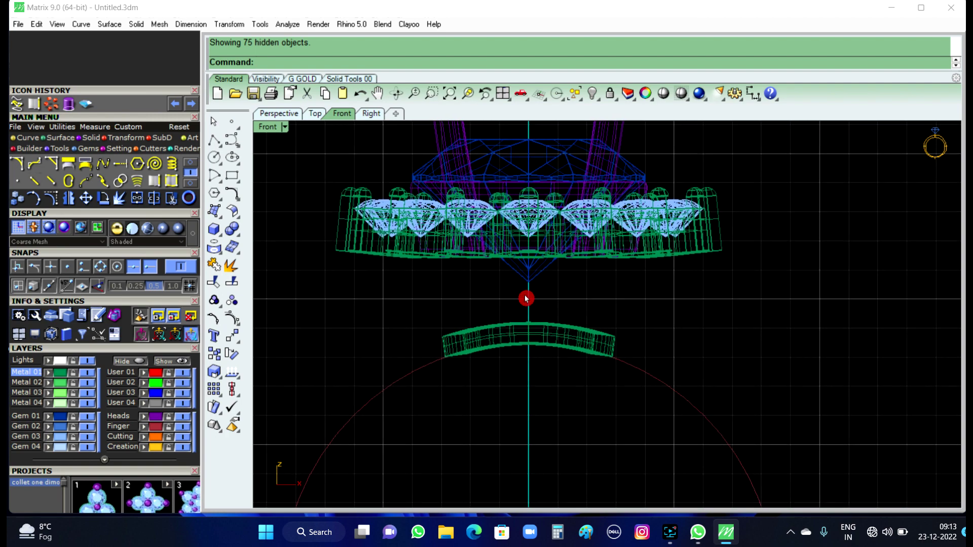
right_click_drag(454, 288, 460, 339)
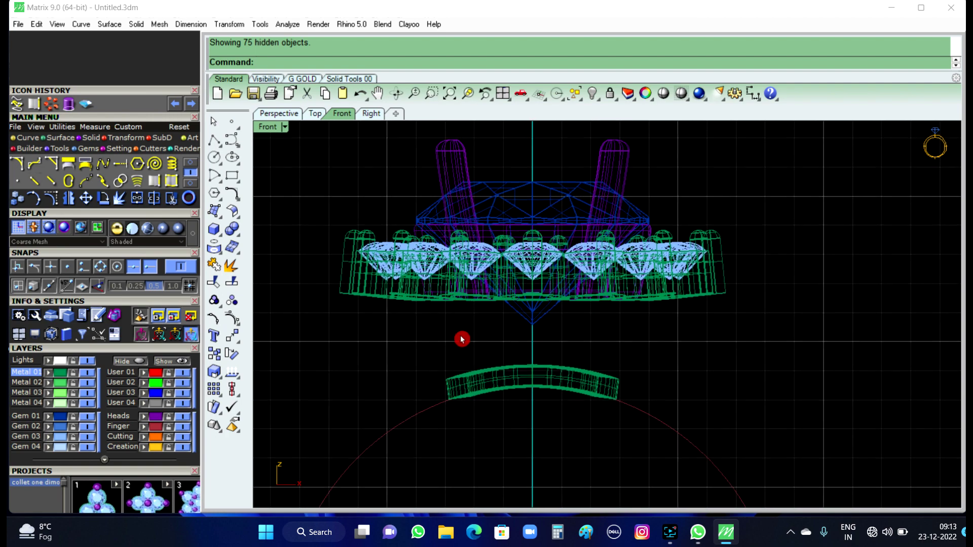
scroll(512, 321, "down", 2)
scroll(512, 304, "down", 1)
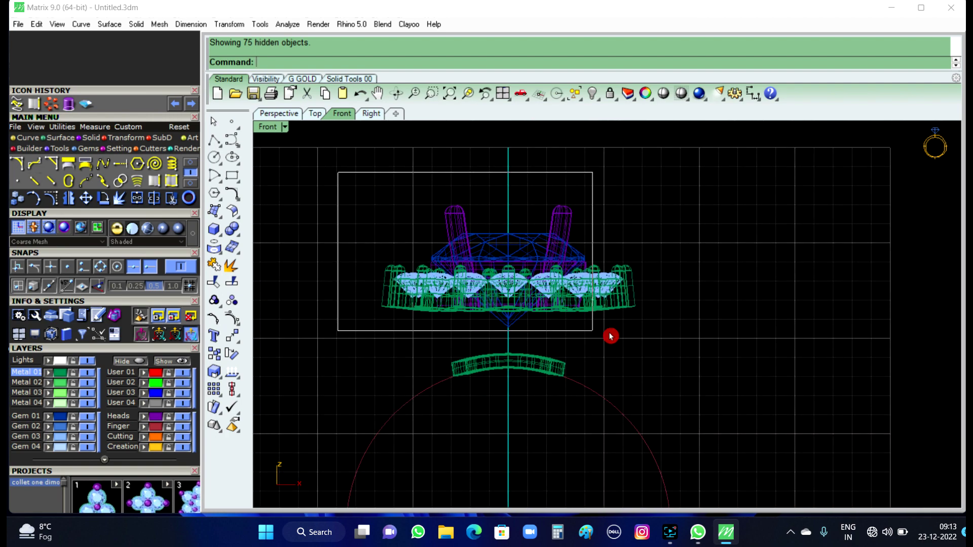
Step: Window-select the head and gems, raise them slightly, and return to Perspective
left_click_drag(337, 173, 664, 350)
left_click_drag(510, 225, 513, 233)
left_click(755, 269)
key("Down")
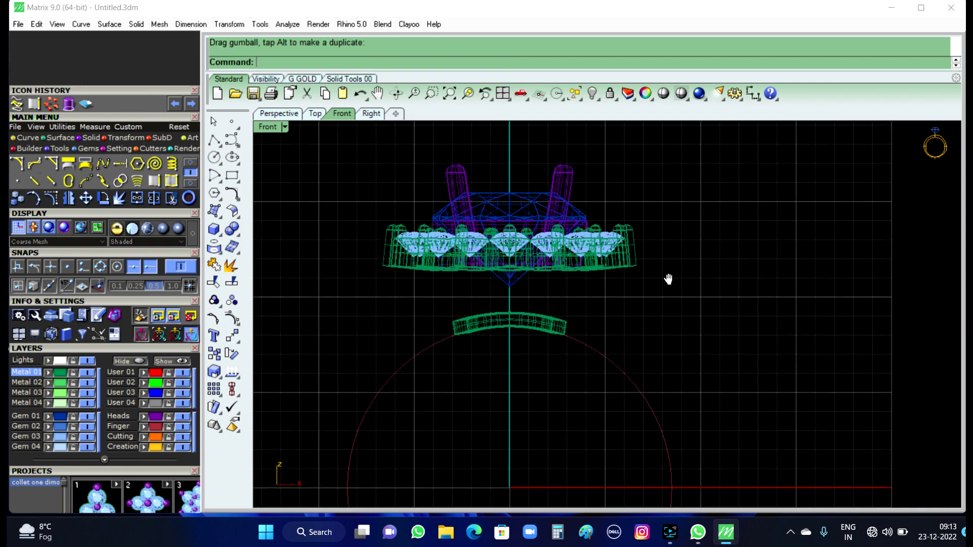
key("Down")
left_click(297, 114)
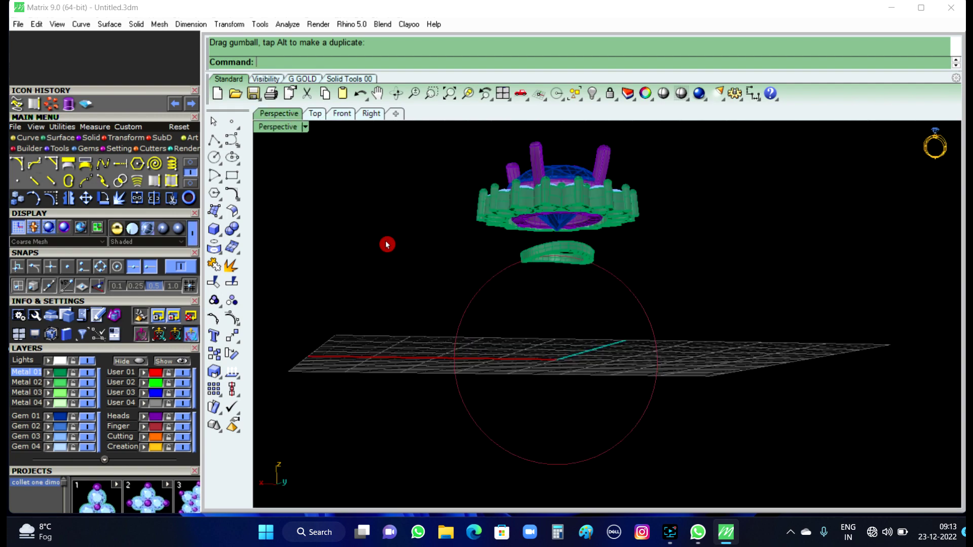
right_click_drag(606, 254, 589, 321)
scroll(508, 288, "up", 3)
scroll(508, 289, "up", 3)
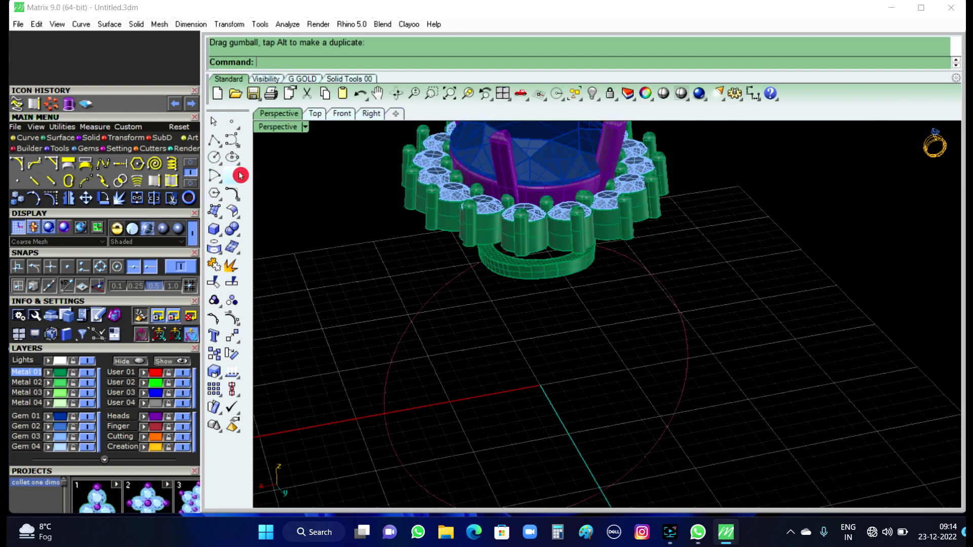
Step: Start a start-end-direction arc in the Front view with Near snap enabled
left_click(220, 182)
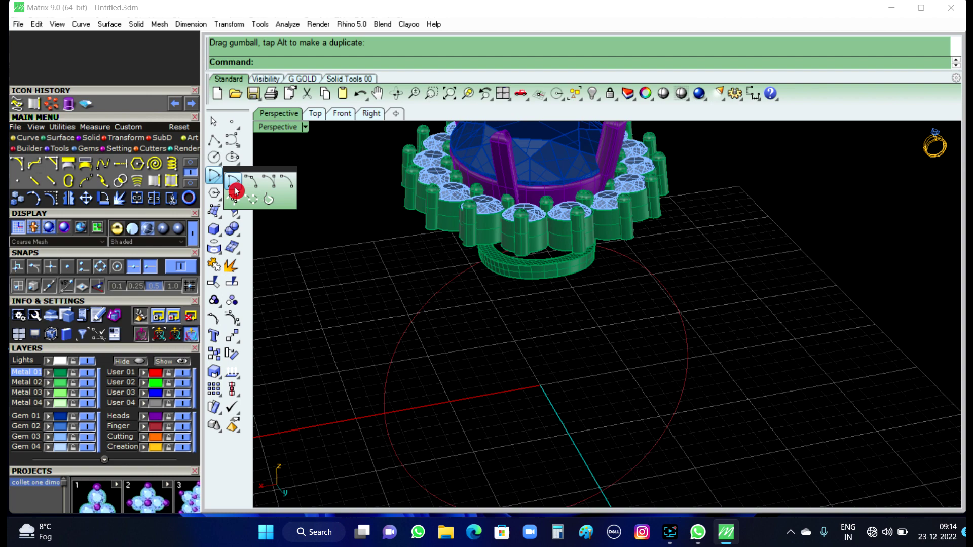
left_click(265, 187)
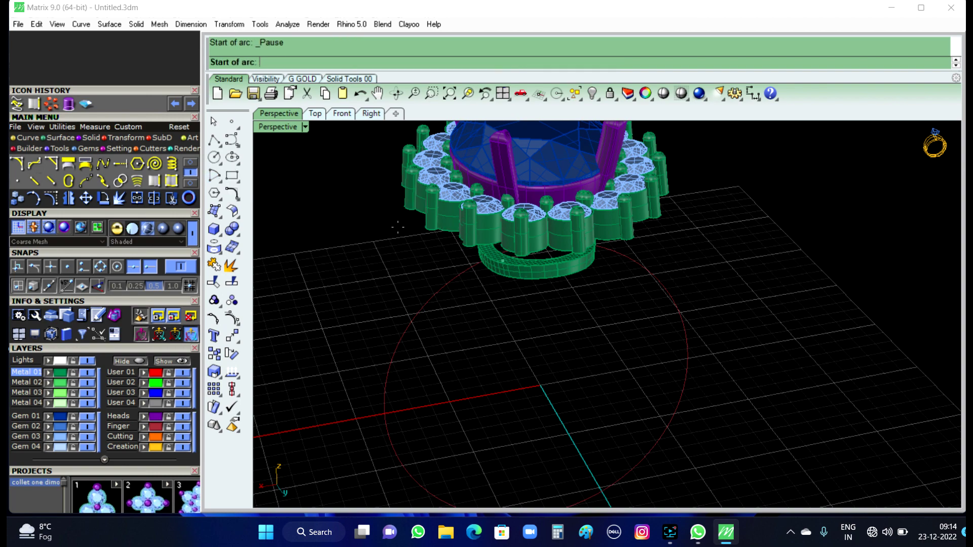
left_click(345, 117)
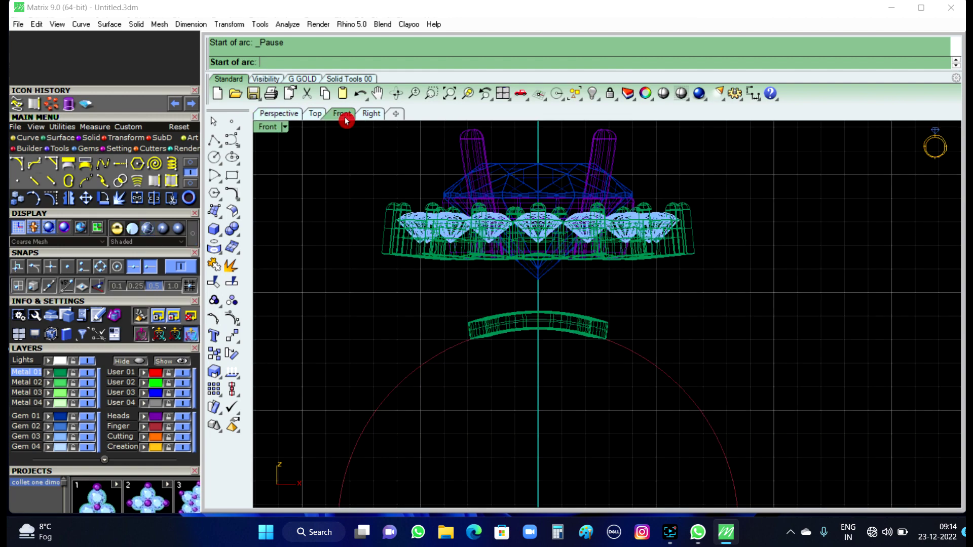
scroll(381, 284, "up", 4)
scroll(382, 283, "up", 4)
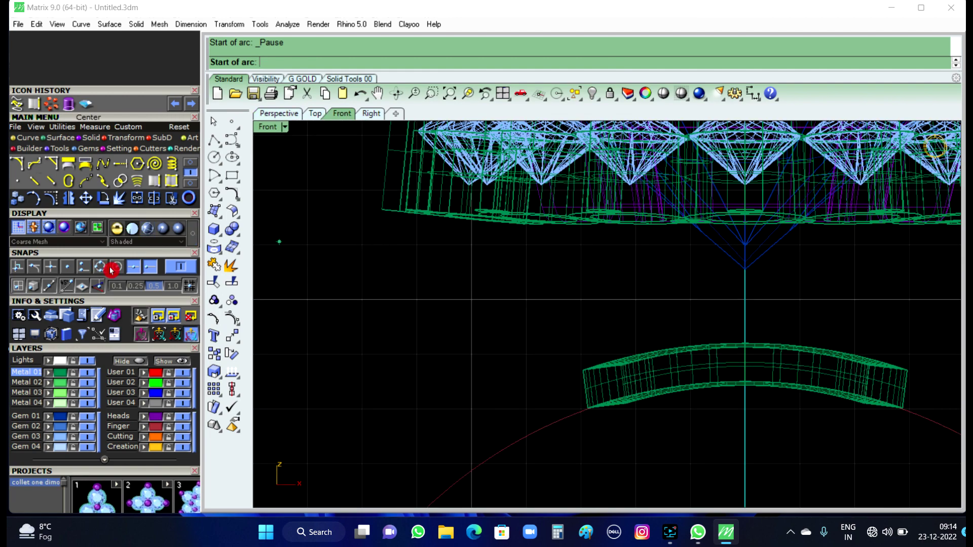
left_click(84, 267)
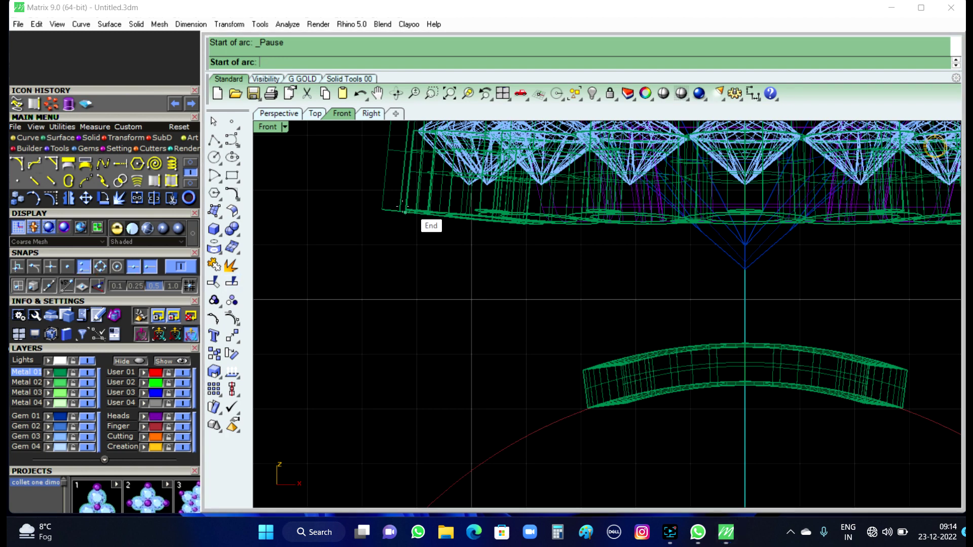
Step: Draw the arc from the head's lower-left edge to the band's left end
left_click(379, 216)
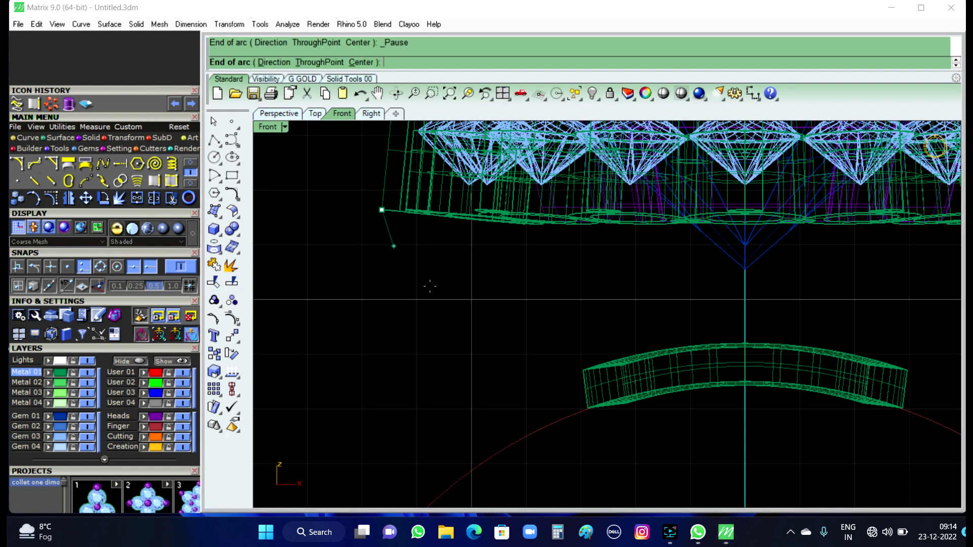
scroll(560, 401, "up", 5)
scroll(652, 426, "up", 1)
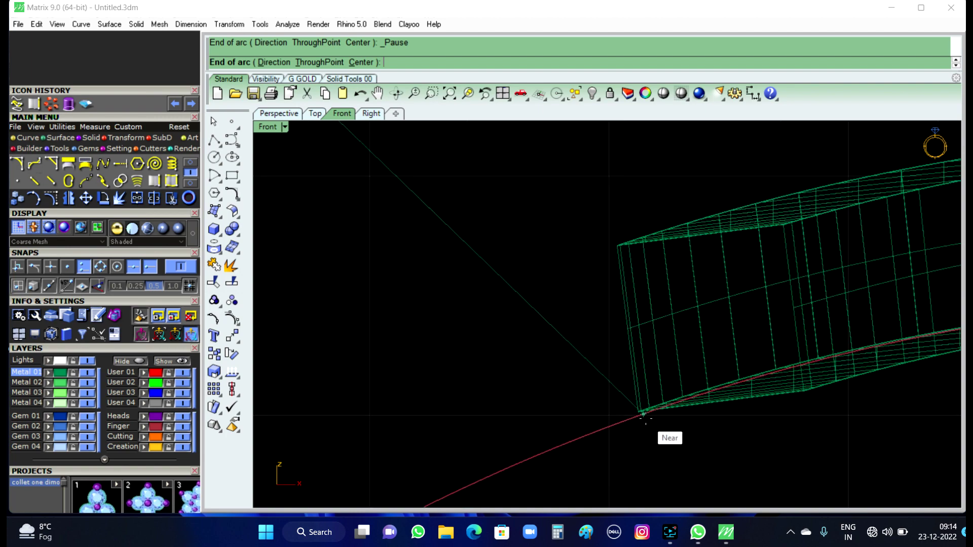
scroll(643, 413, "up", 2)
scroll(630, 405, "up", 1)
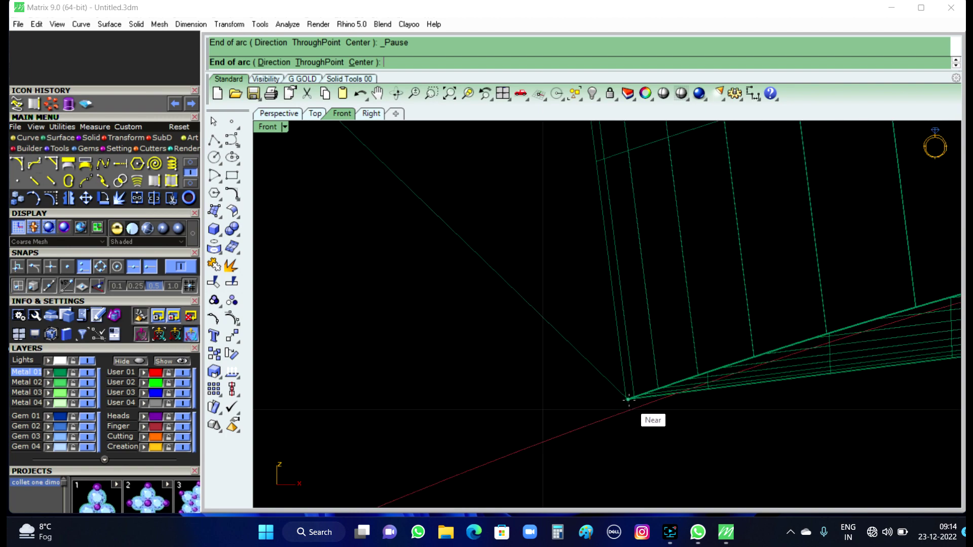
left_click(628, 399)
scroll(586, 398, "down", 3)
scroll(582, 394, "up", 1)
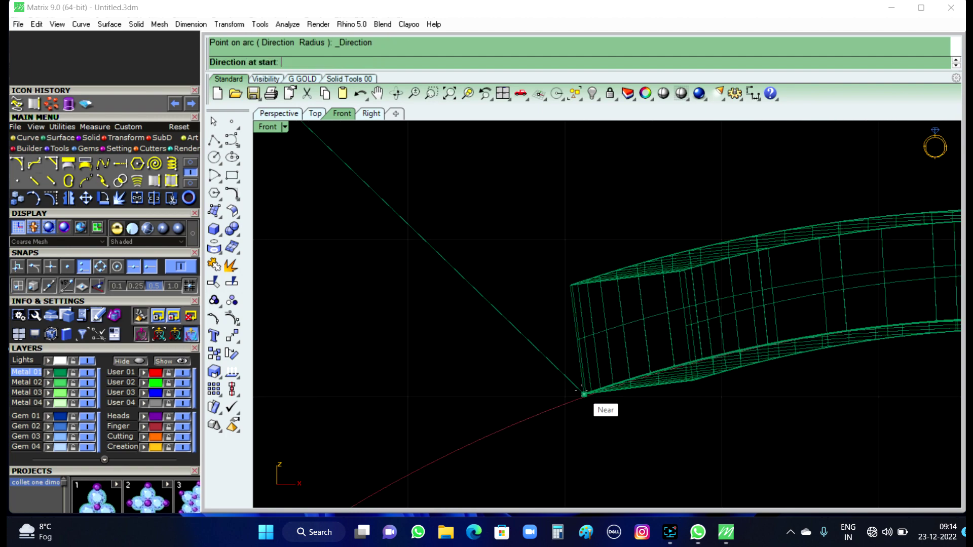
scroll(583, 393, "down", 3)
scroll(583, 393, "down", 1)
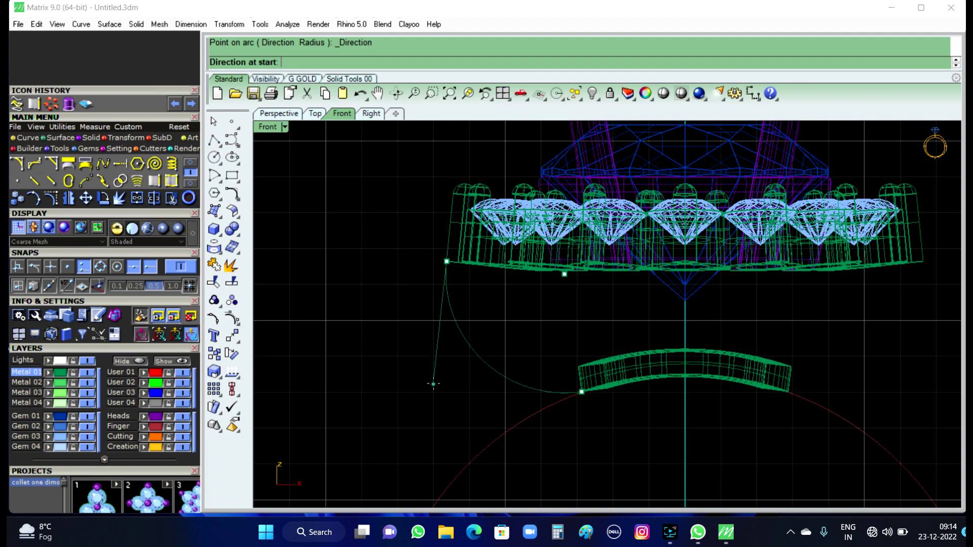
left_click(444, 376)
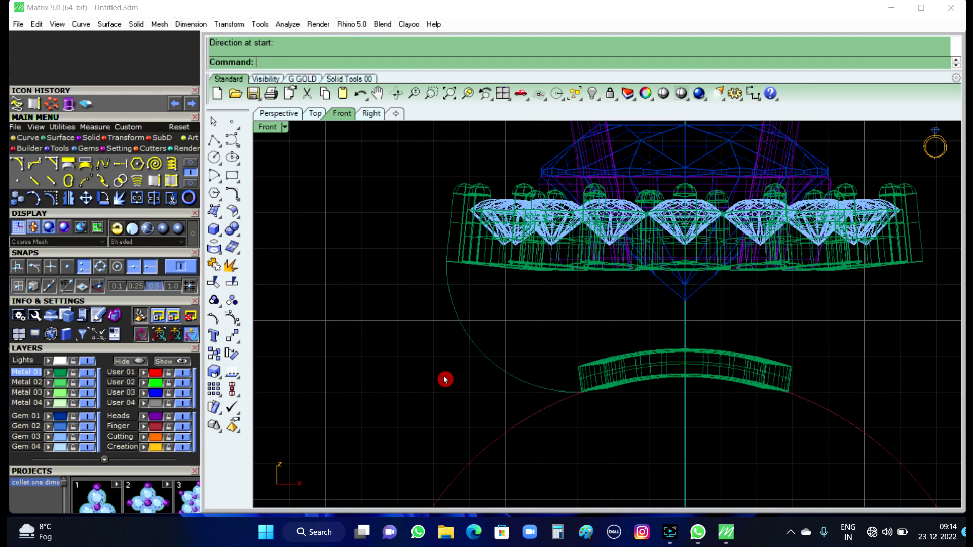
left_click(279, 115)
mouse_move(411, 264)
right_mouse_down()
mouse_move(599, 269)
mouse_move(711, 250)
mouse_move(599, 215)
right_mouse_up()
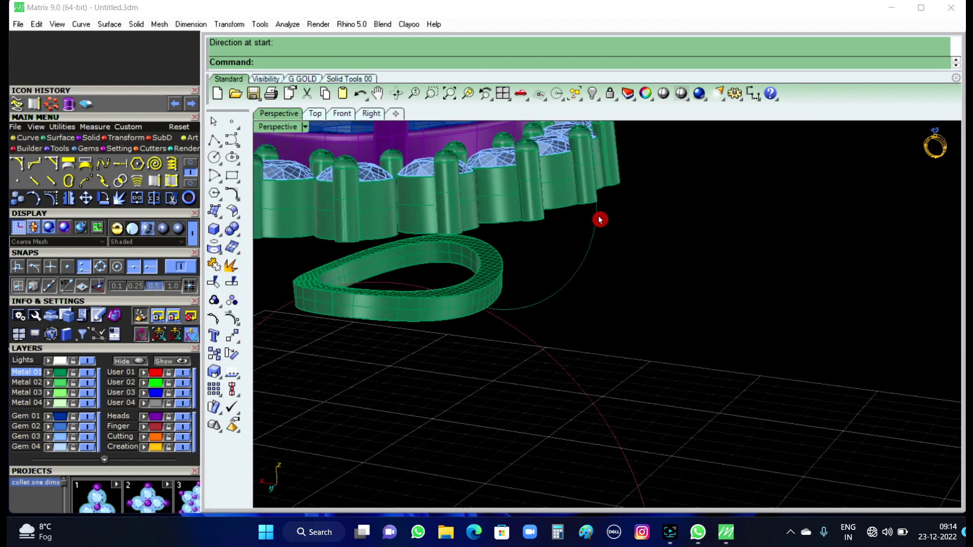
left_click(561, 292)
right_click_drag(634, 313, 679, 317)
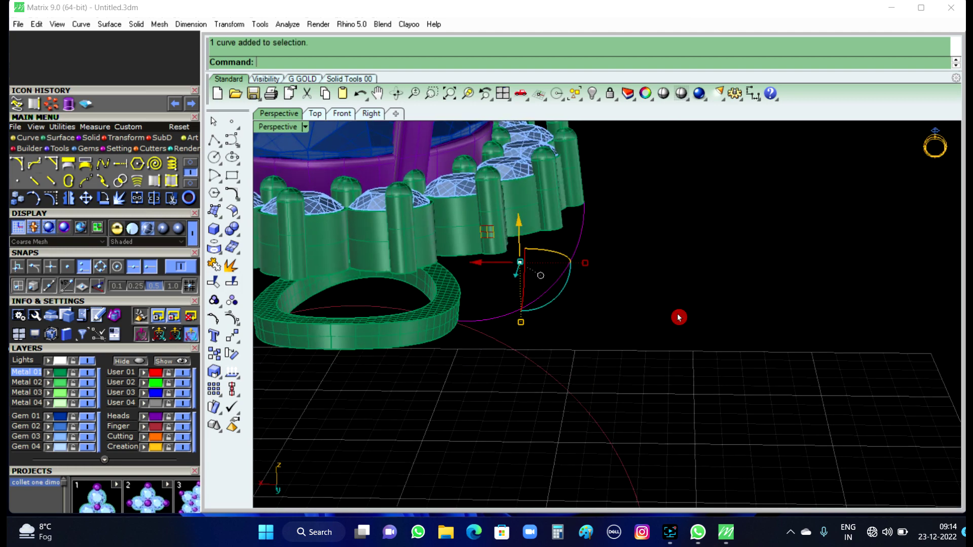
type("Pipe")
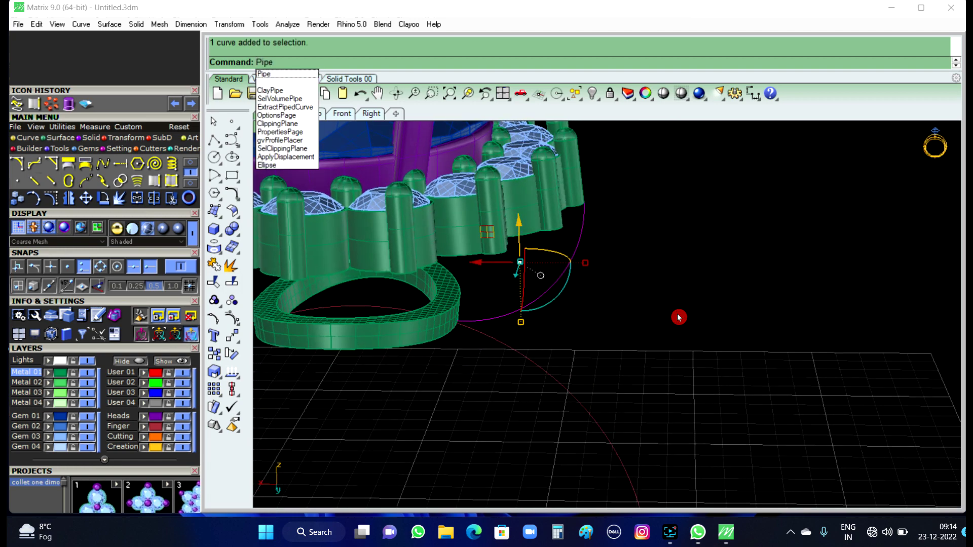
key("Return")
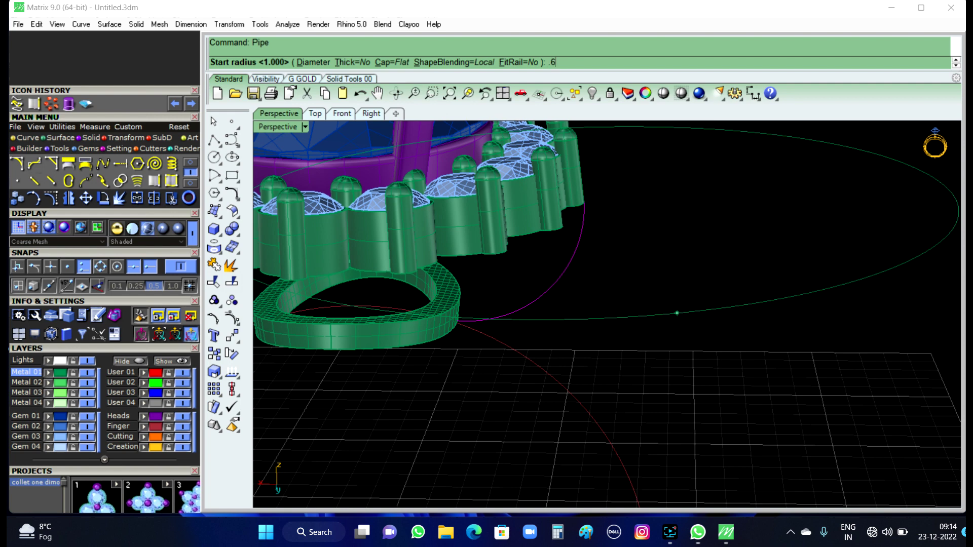
key("Return")
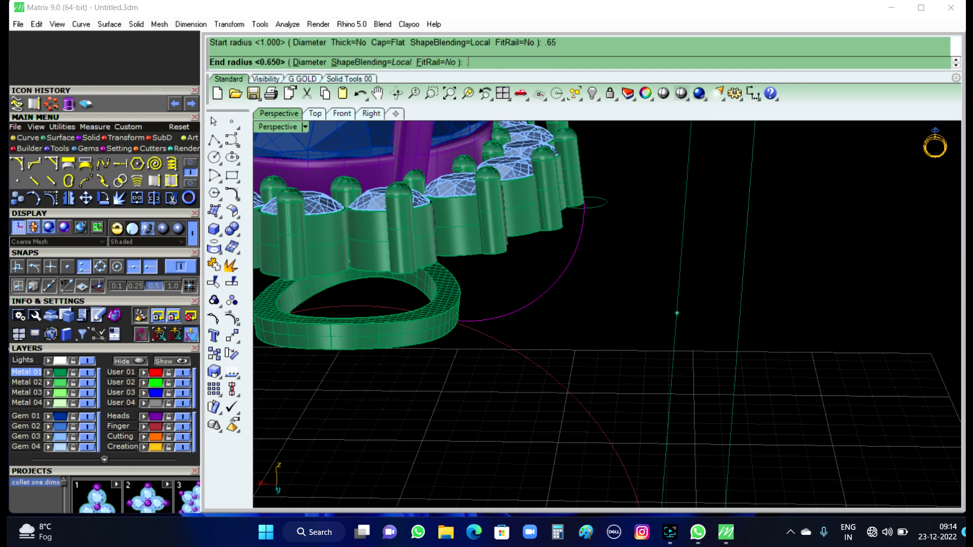
key("Return")
right_click(678, 317)
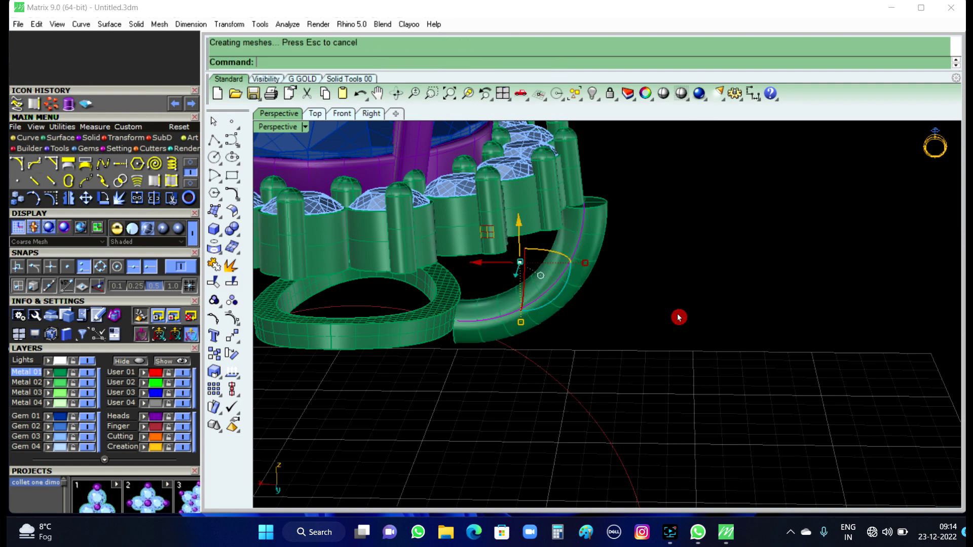
left_click(678, 316)
right_click_drag(675, 328, 584, 249)
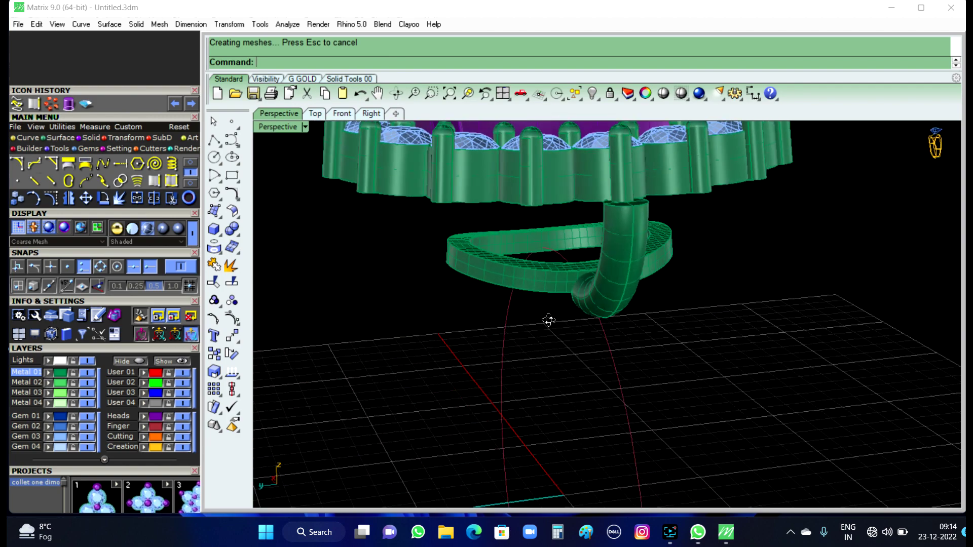
right_click_drag(640, 320, 643, 313)
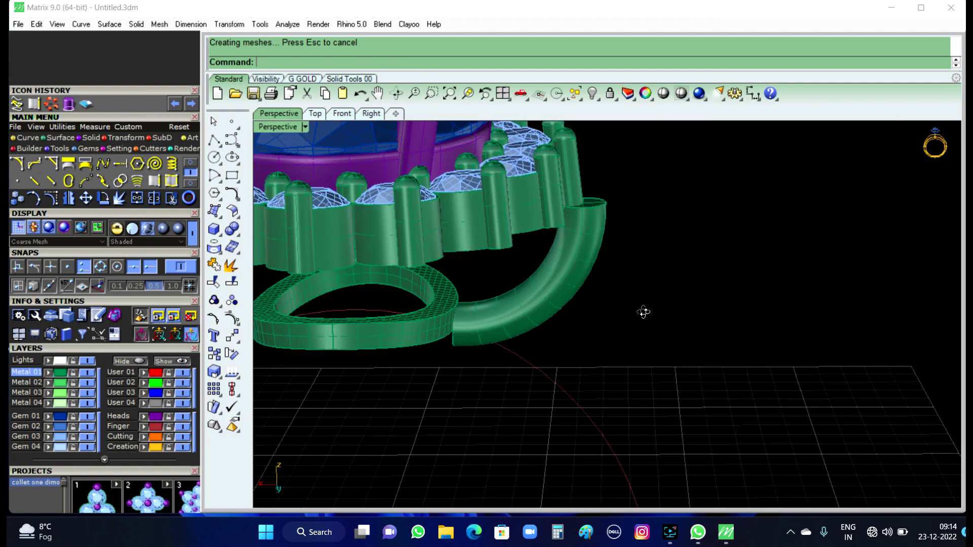
right_click_drag(691, 374, 682, 380)
key("ctrl+z")
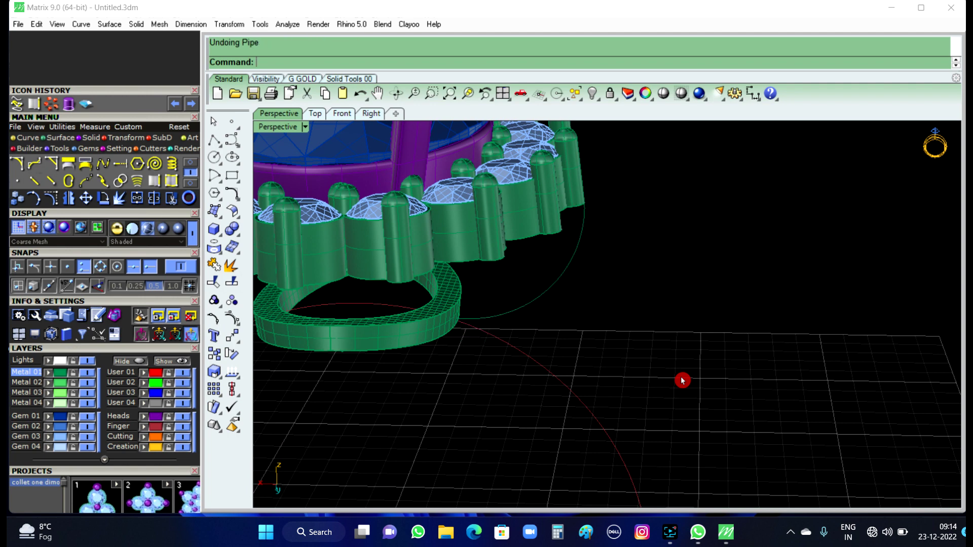
Step: Pipe the shank curve with a 0.65 diameter and round end caps
left_click(539, 299)
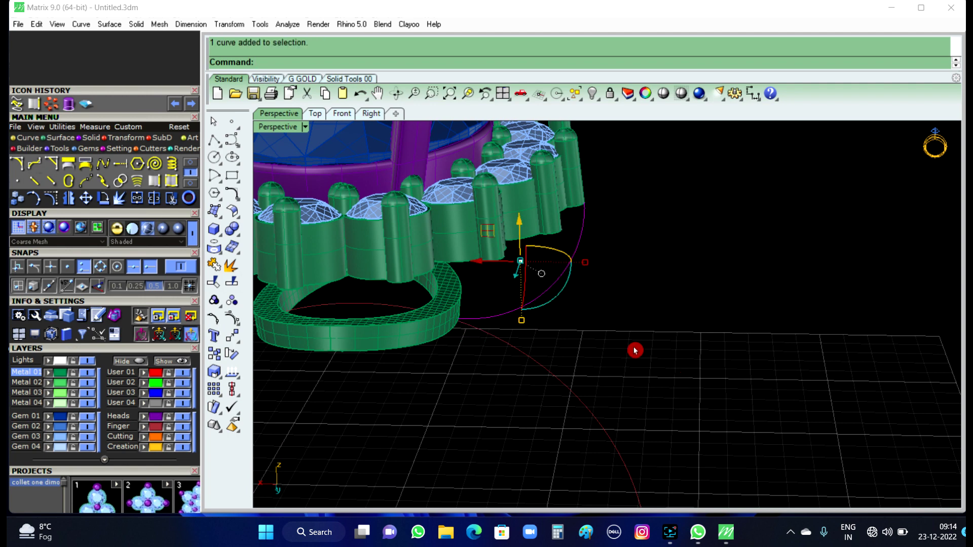
type("Pipe")
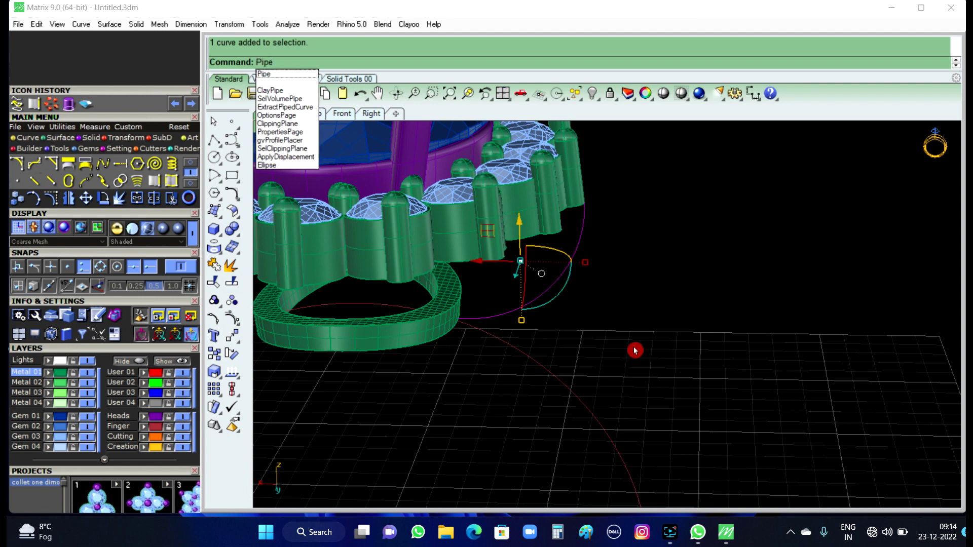
key("Return")
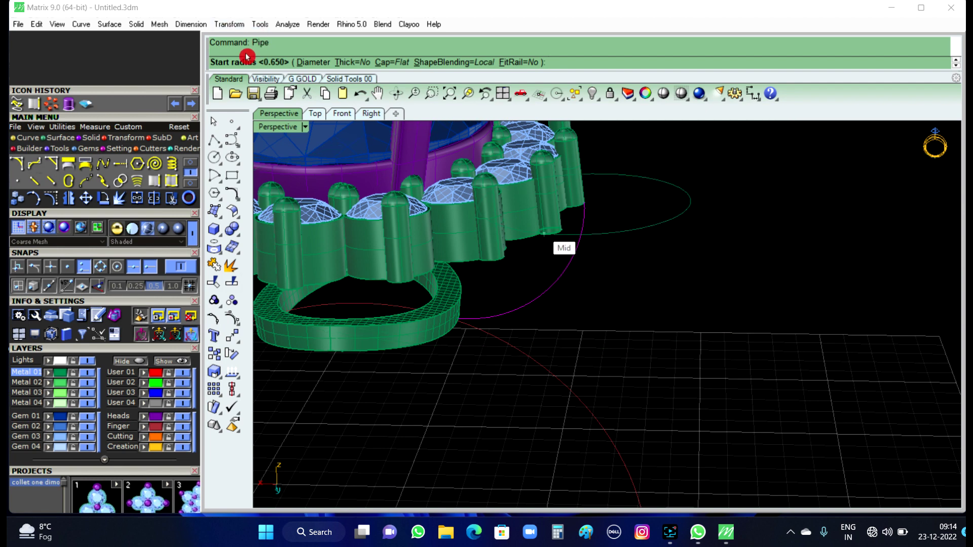
left_click(314, 63)
left_click(400, 64)
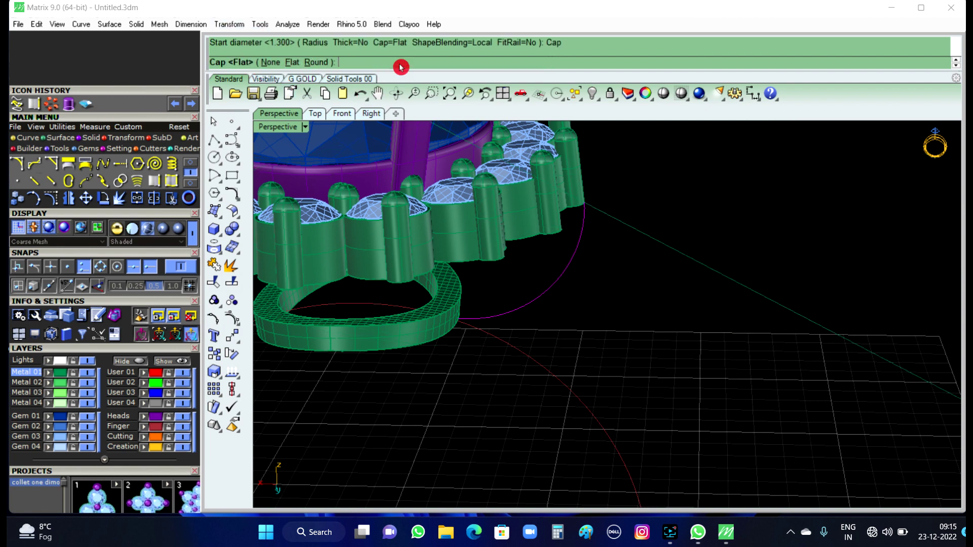
left_click(316, 62)
type("65")
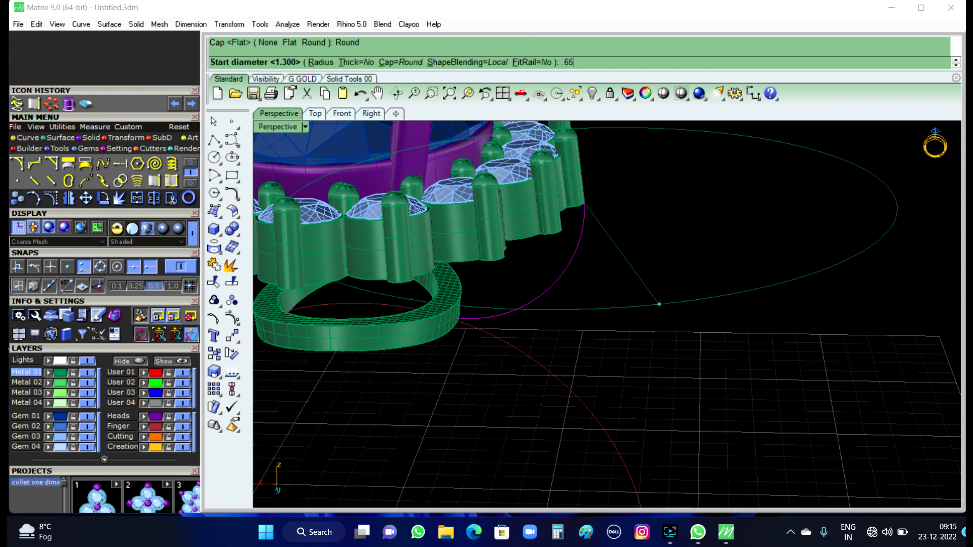
key("Return")
type(".65")
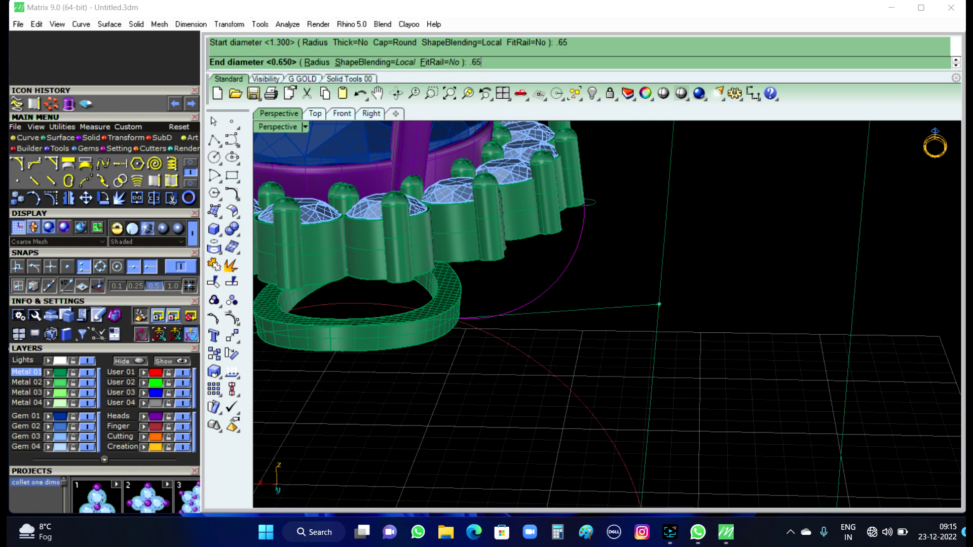
right_click(659, 304)
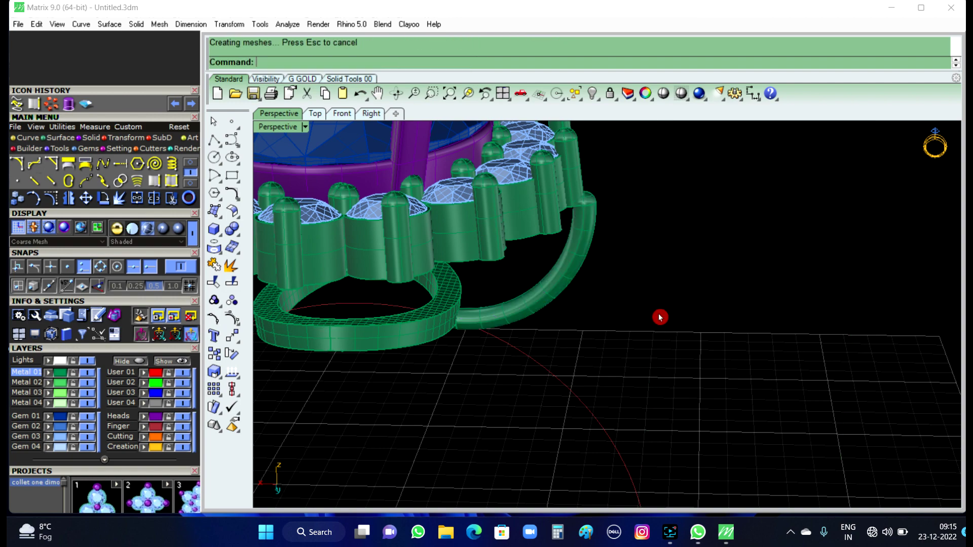
Step: Shift the new tube slightly to the left with the gumball's X arrow
right_click_drag(660, 308, 597, 293)
scroll(608, 269, "up", 2)
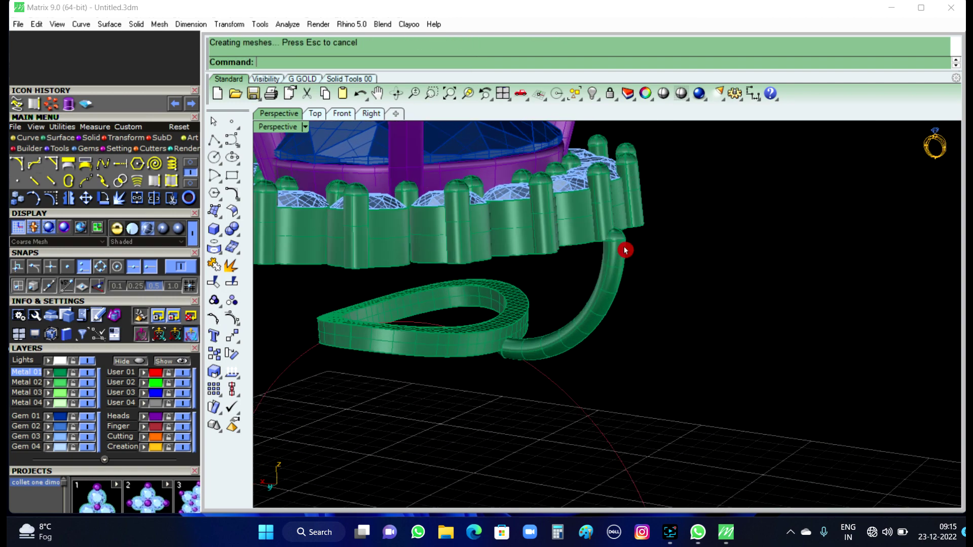
scroll(607, 261, "up", 2)
scroll(593, 223, "up", 2)
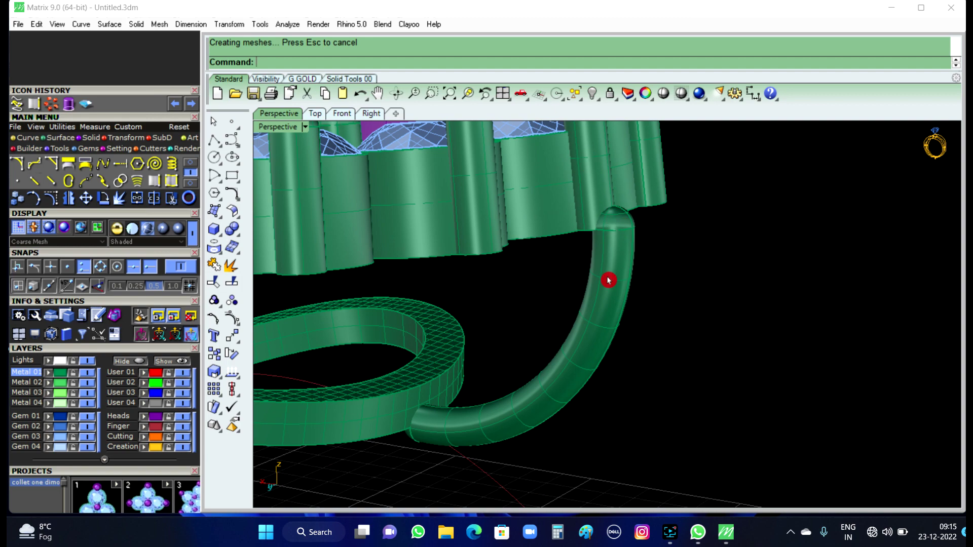
scroll(624, 284, "down", 2)
scroll(591, 307, "up", 3)
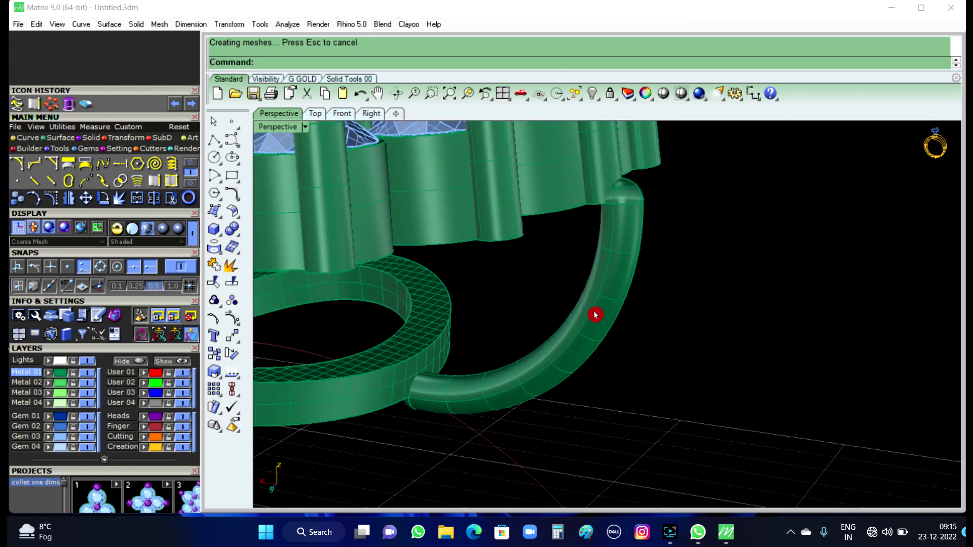
left_click(595, 317)
left_click_drag(488, 299, 471, 296)
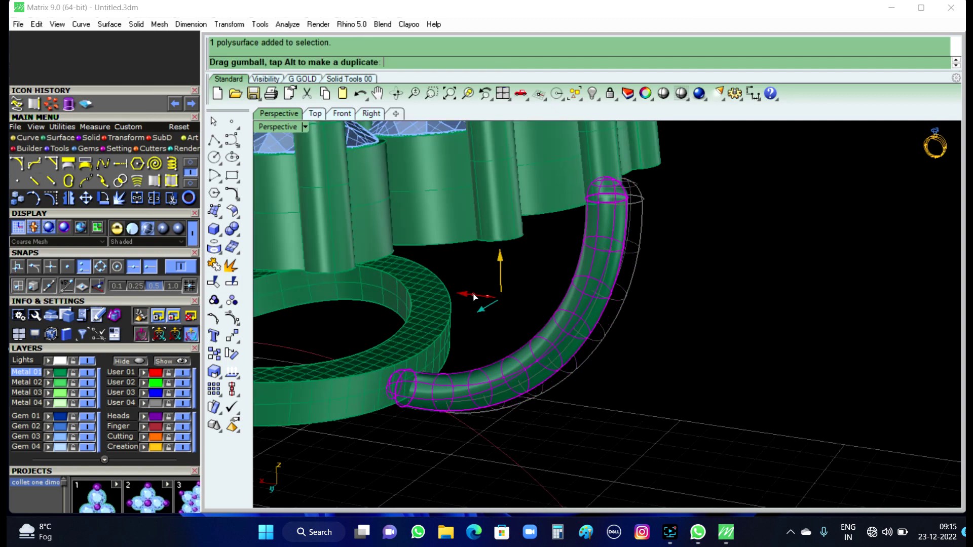
left_click(658, 359)
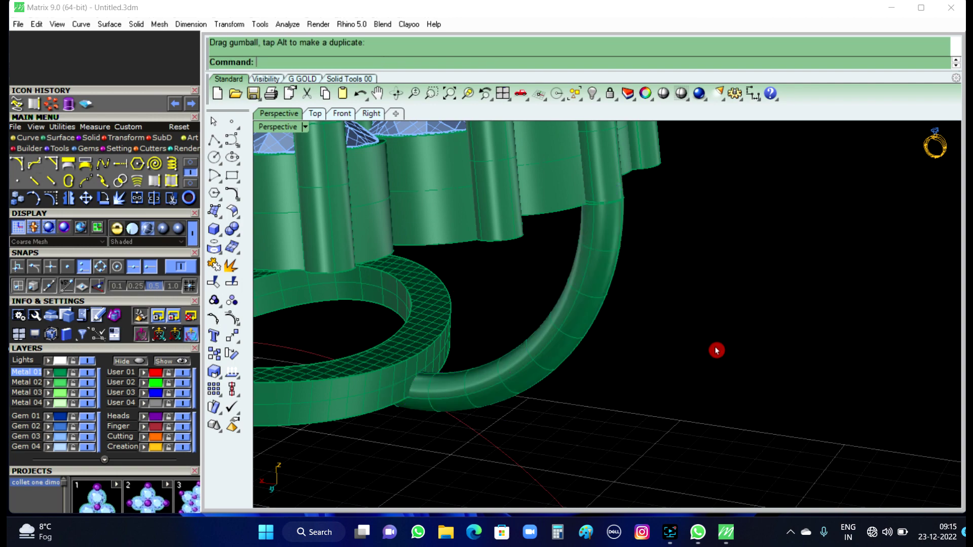
Step: Select the shank tube and frame it in the Front view
mouse_move(716, 350)
right_mouse_down()
mouse_move(630, 183)
mouse_move(750, 256)
mouse_move(734, 235)
mouse_move(501, 450)
mouse_move(545, 391)
mouse_move(580, 368)
mouse_move(546, 398)
mouse_move(686, 378)
mouse_move(647, 326)
right_mouse_up()
scroll(631, 183, "up", 5)
scroll(646, 326, "up", 3)
left_click(646, 324)
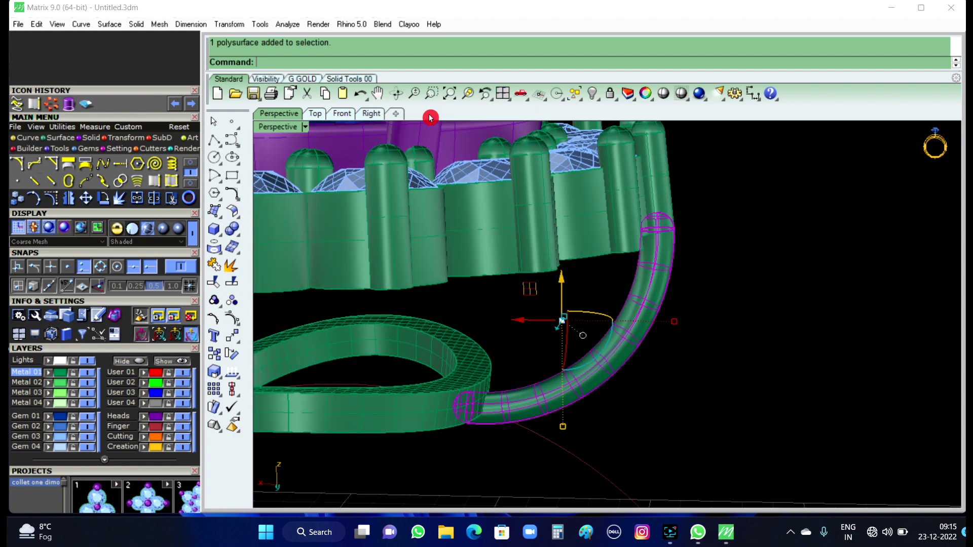
left_click(371, 113)
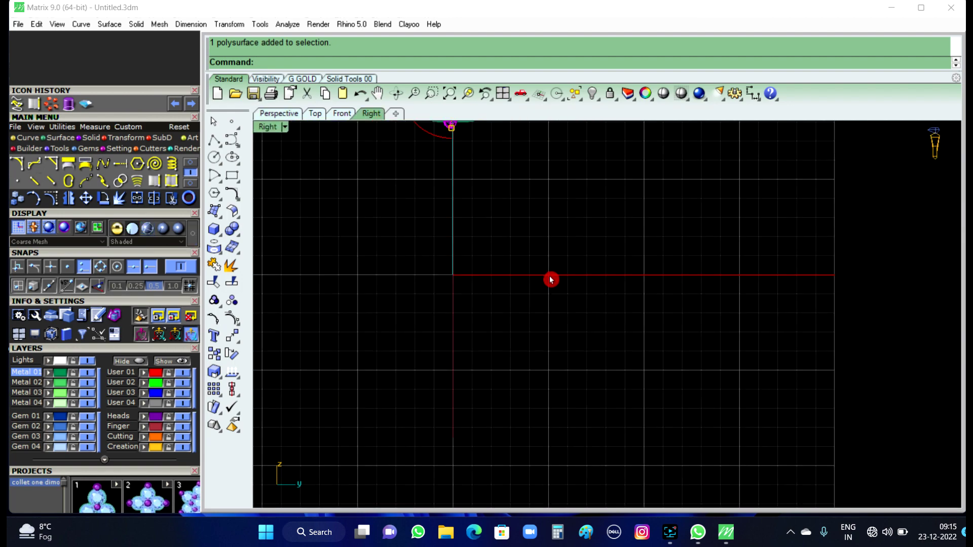
scroll(551, 279, "down", 5)
left_click(346, 117)
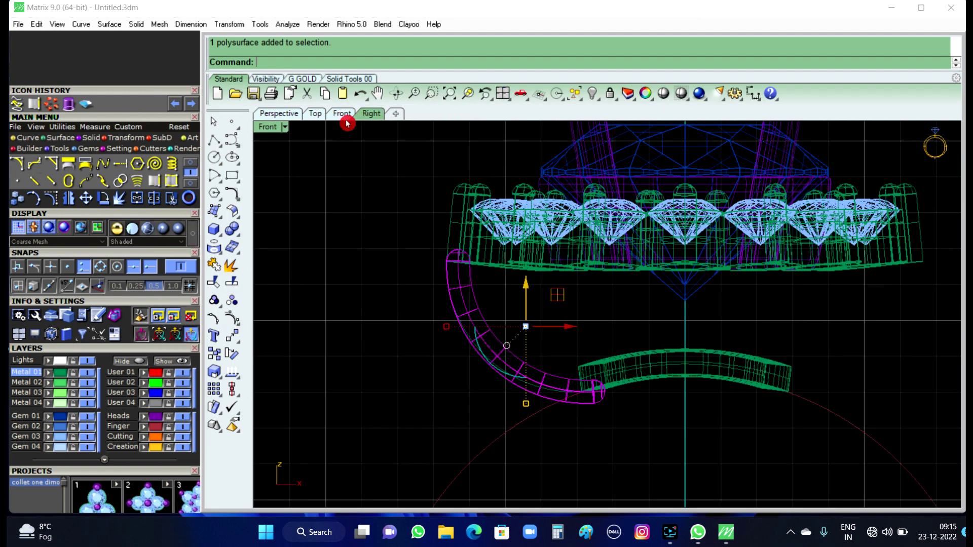
scroll(595, 301, "up", 2)
right_click_drag(564, 317, 565, 262)
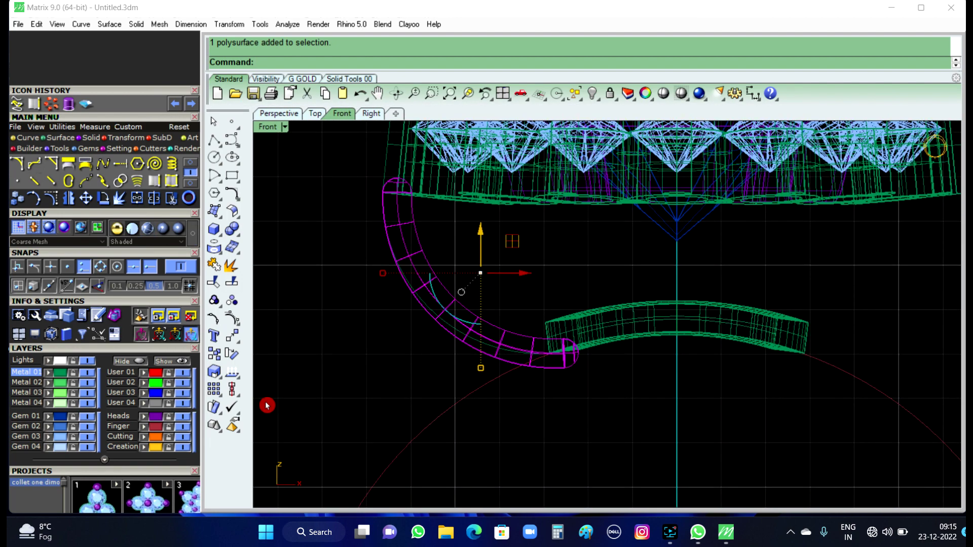
Step: Try a rotated copy of the shank, then delete it and undo
left_click(232, 355)
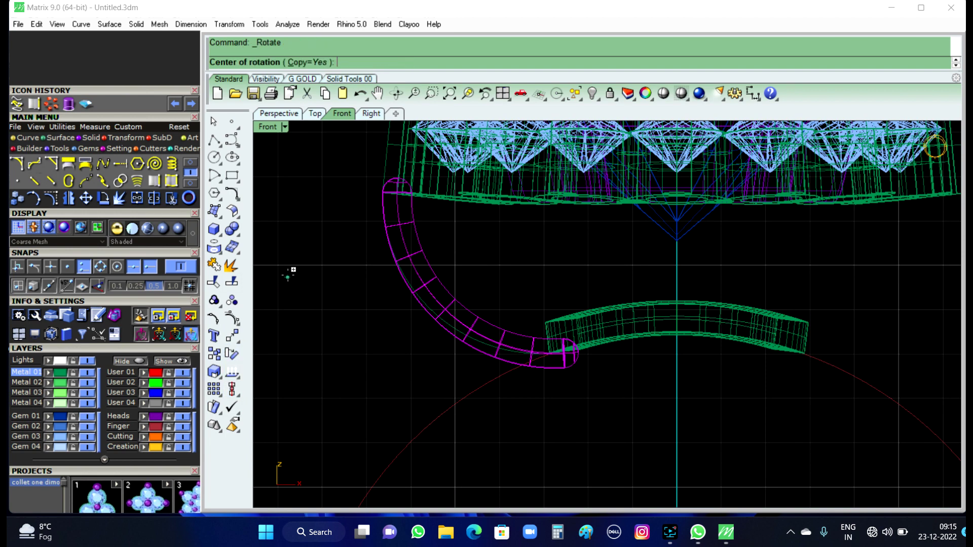
left_click(297, 236)
left_click(506, 426)
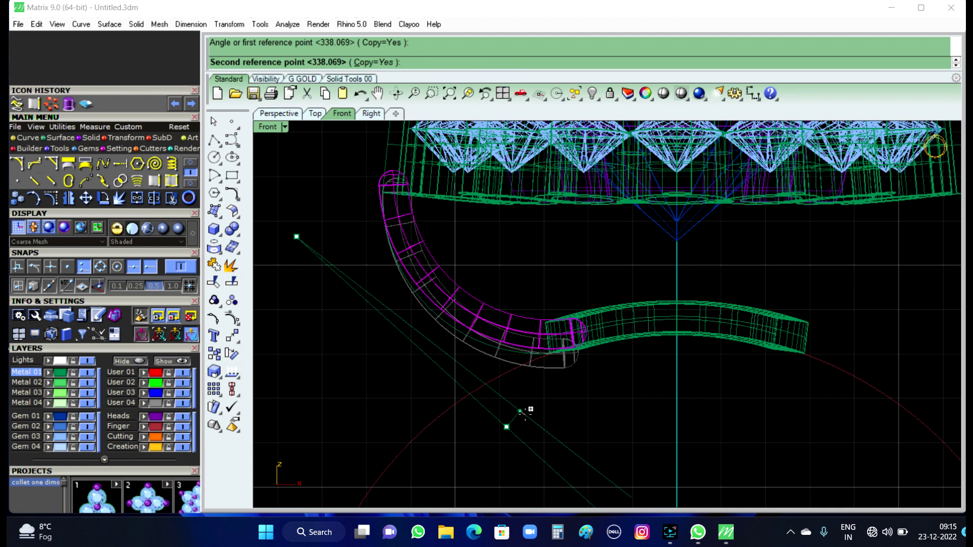
left_click(521, 409)
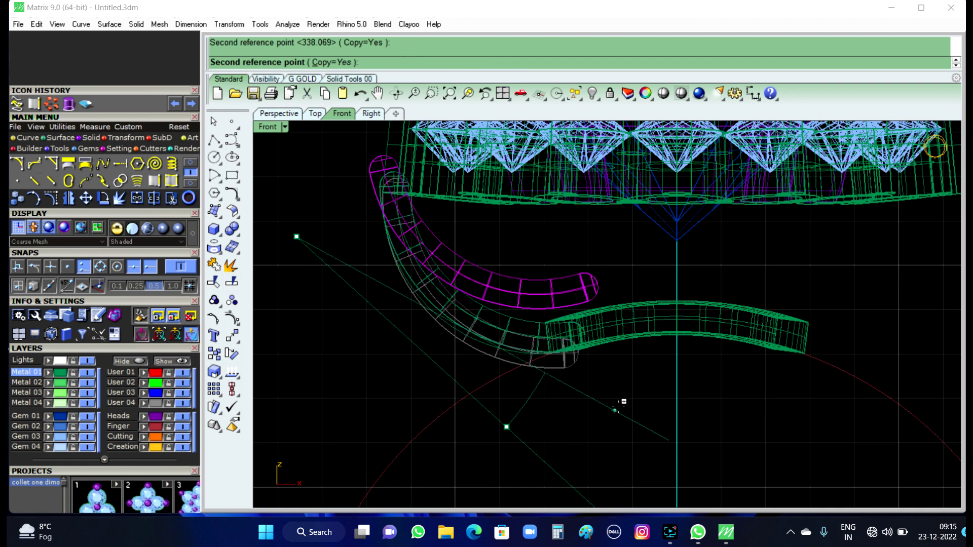
right_click(602, 417)
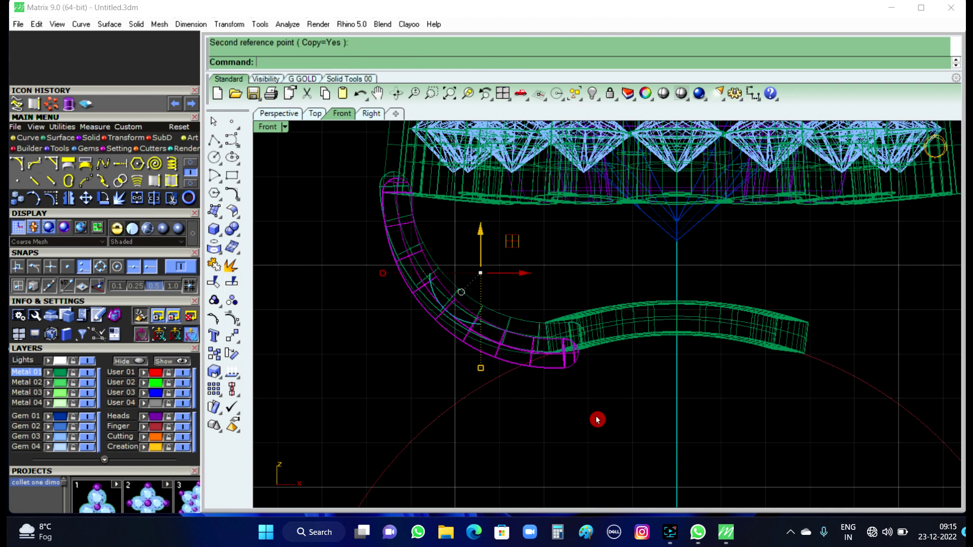
left_click(539, 373)
key("Delete")
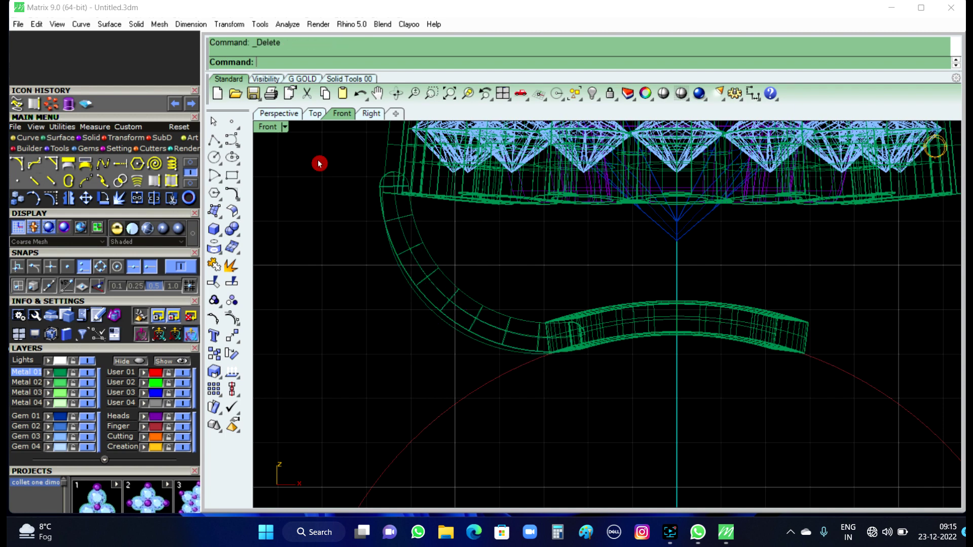
mouse_move(509, 395)
right_mouse_down()
mouse_move(506, 354)
mouse_move(504, 377)
right_mouse_up()
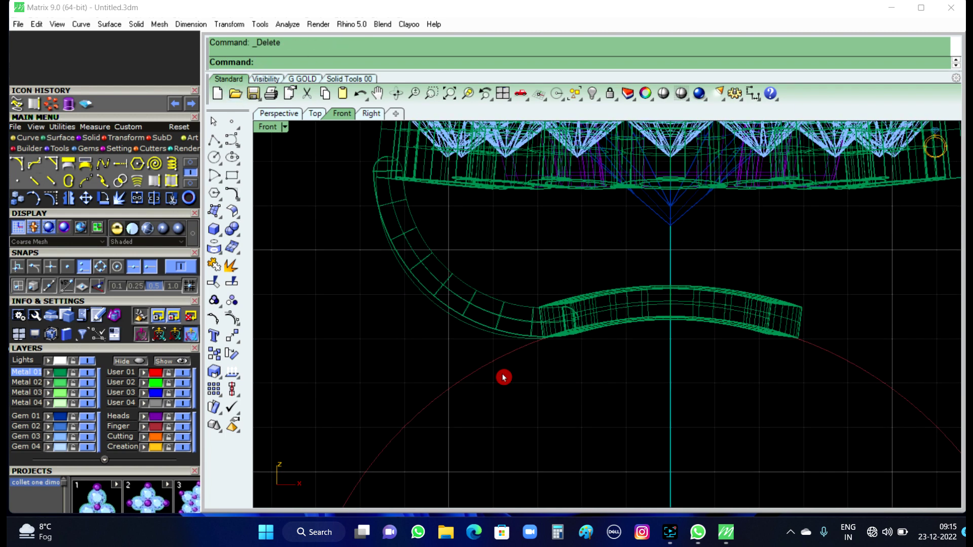
key("ctrl+z")
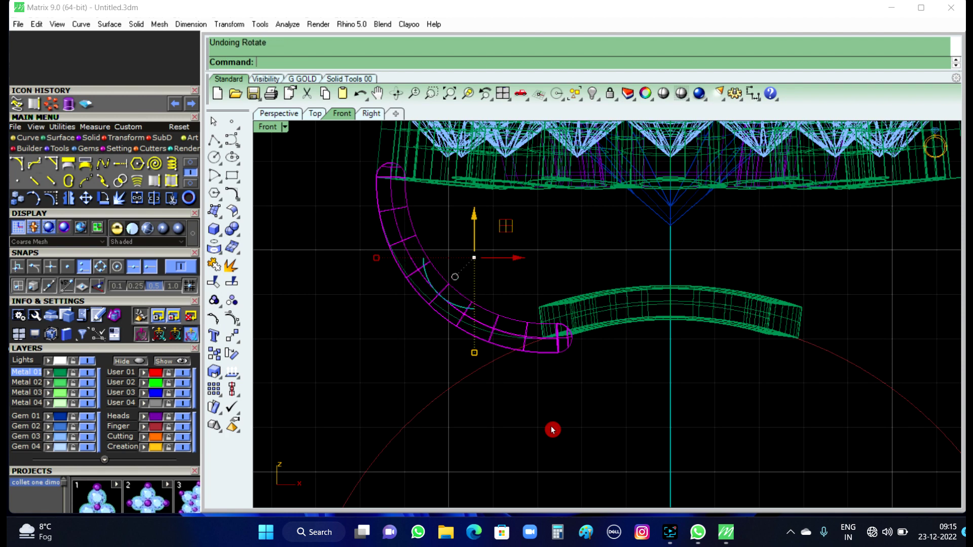
Step: Rotate the original shank tube in place, without copying, so it meets the band
left_click(447, 299)
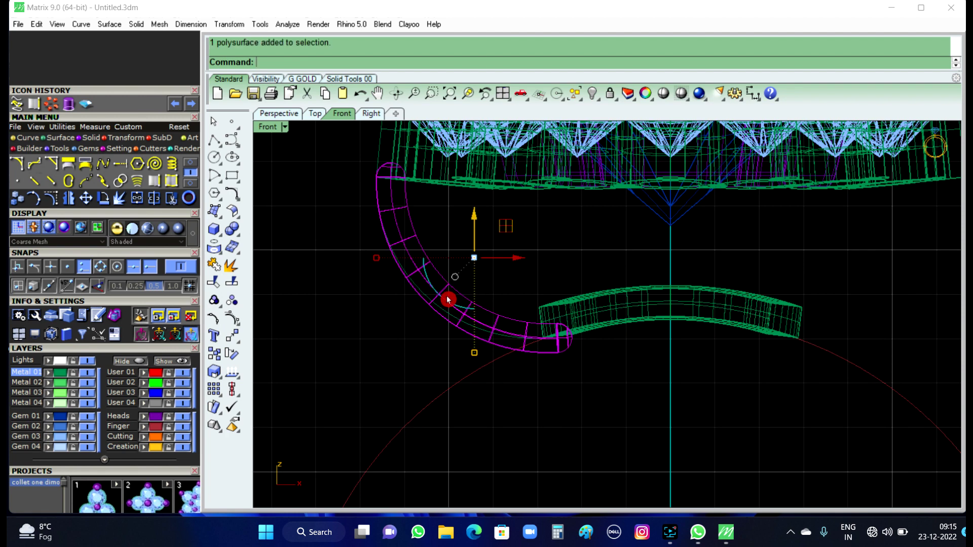
left_click(236, 359)
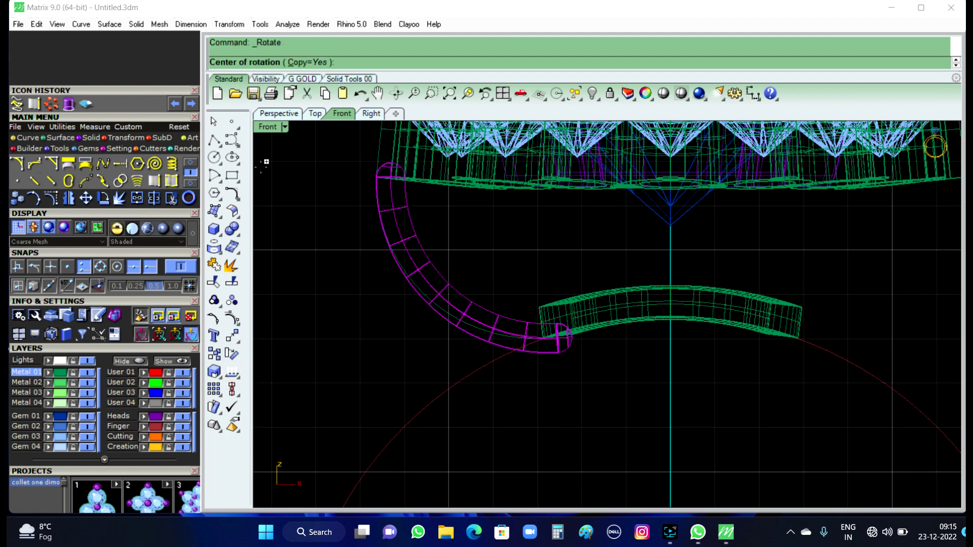
left_click(306, 62)
left_click(320, 206)
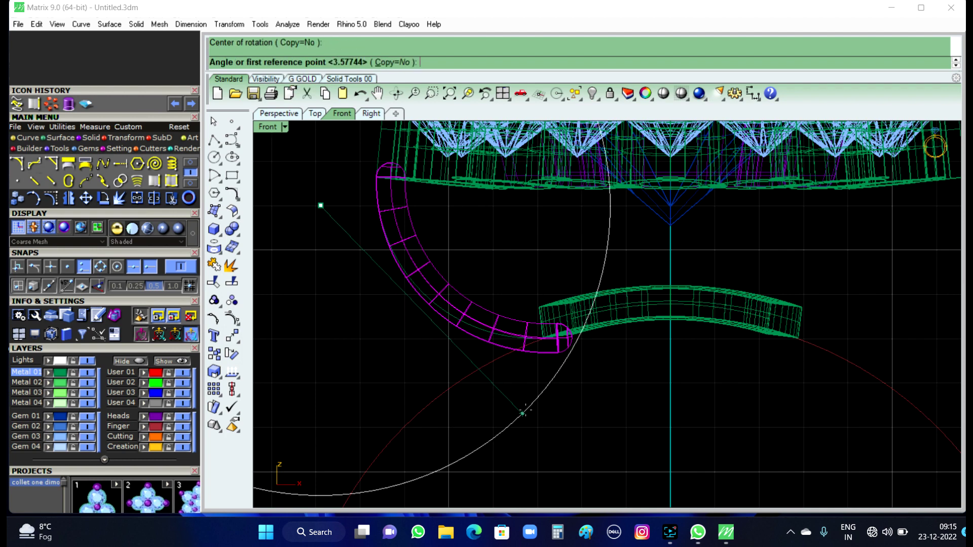
left_click(522, 392)
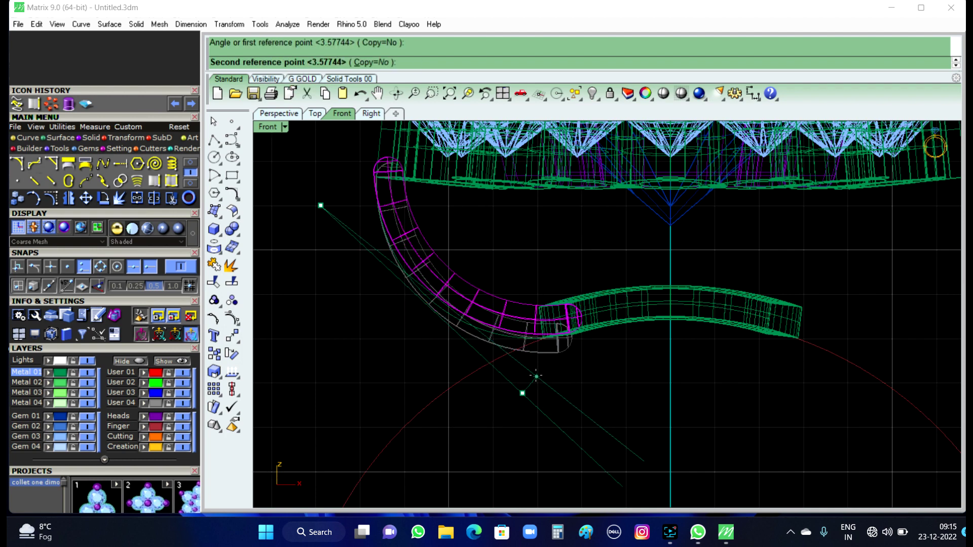
left_click(535, 413)
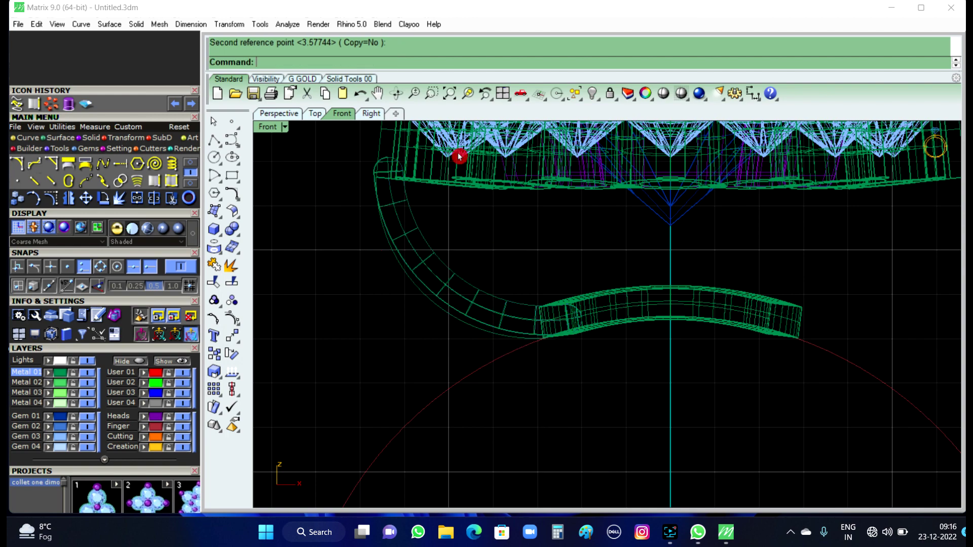
left_click(304, 116)
Step: Move the shank tube sideways toward the band along the red arrow
mouse_move(515, 310)
right_mouse_down()
mouse_move(503, 339)
mouse_move(528, 378)
mouse_move(482, 341)
mouse_move(525, 411)
mouse_move(588, 363)
mouse_move(647, 254)
mouse_move(640, 293)
right_mouse_up()
left_click(631, 314)
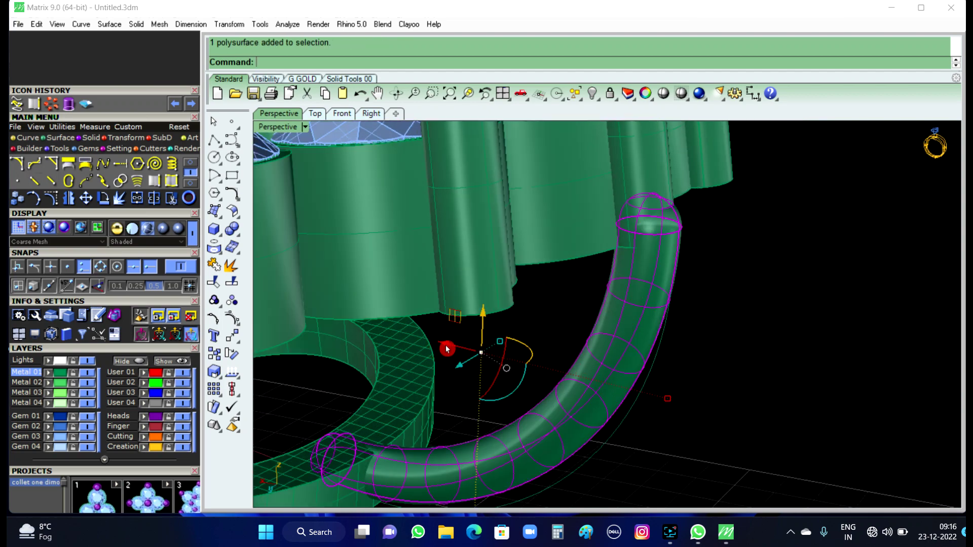
left_click_drag(446, 347, 590, 360)
left_click(803, 353)
mouse_move(803, 353)
right_mouse_down()
mouse_move(695, 259)
mouse_move(808, 336)
mouse_move(746, 324)
right_mouse_up()
Step: Nudge the shank slightly further and orbit to check where it meets the band
left_click(657, 355)
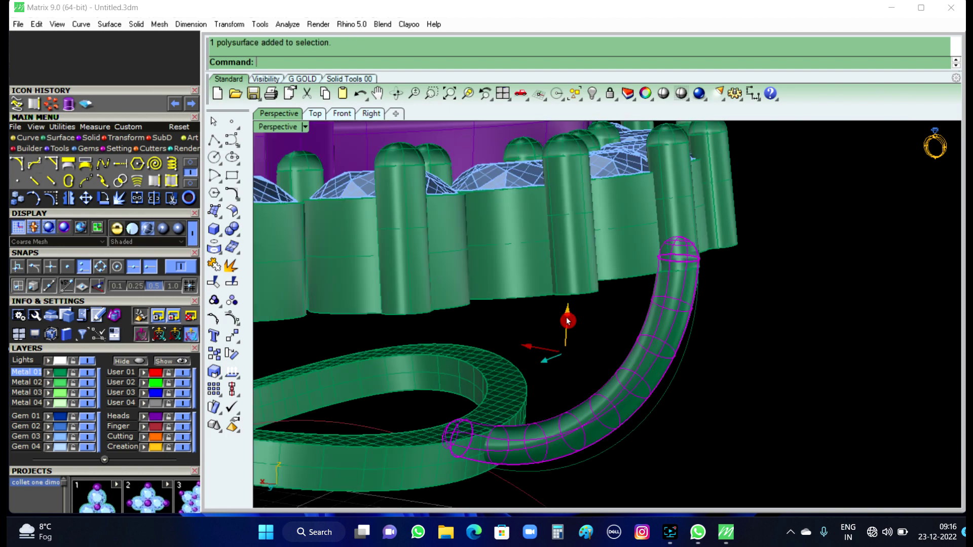
left_click_drag(567, 321, 566, 321)
left_click(783, 391)
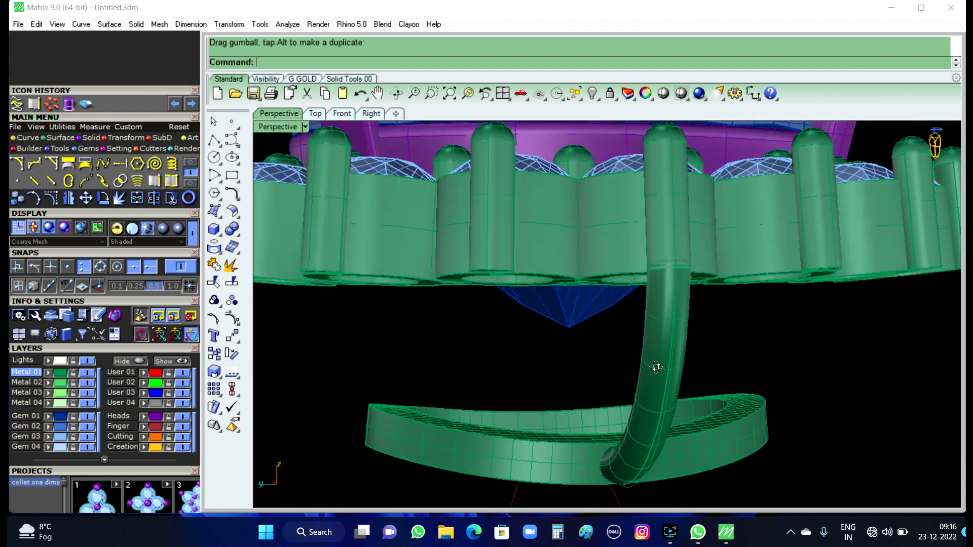
mouse_move(783, 390)
right_mouse_down()
mouse_move(599, 326)
mouse_move(596, 378)
mouse_move(623, 382)
mouse_move(657, 364)
right_mouse_up()
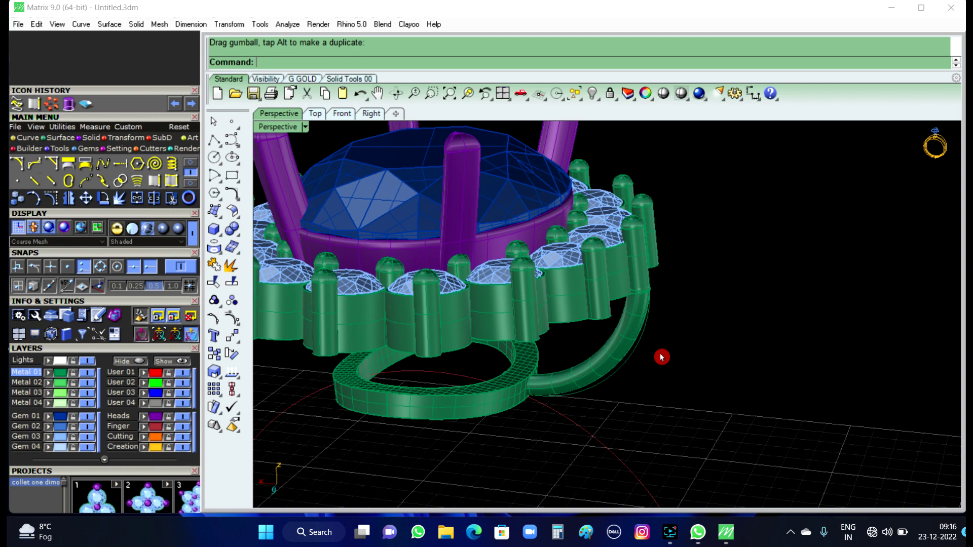
mouse_move(662, 366)
right_mouse_down()
mouse_move(686, 322)
mouse_move(625, 382)
mouse_move(555, 365)
mouse_move(669, 378)
right_mouse_up()
scroll(540, 426, "up", 3)
scroll(503, 419, "down", 3)
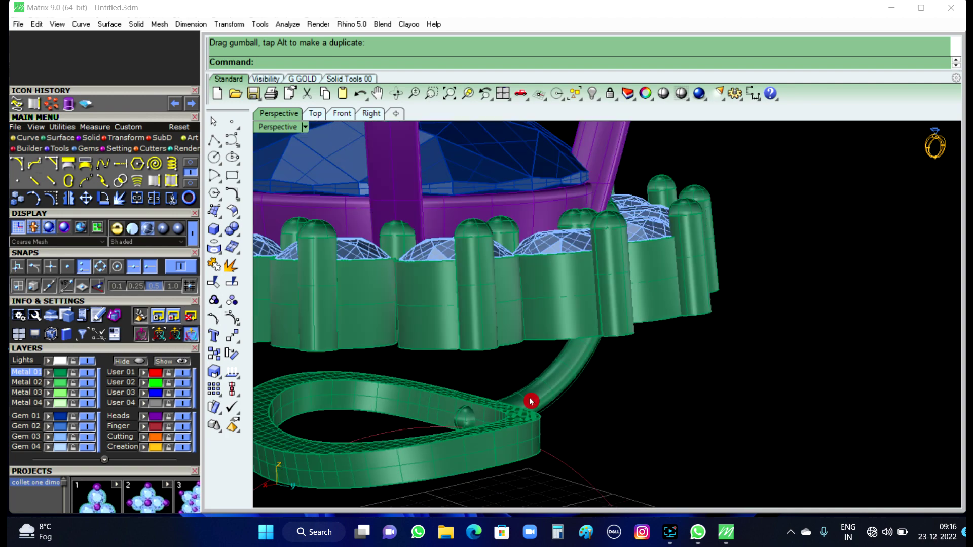
mouse_move(532, 400)
right_mouse_down()
mouse_move(547, 406)
mouse_move(488, 407)
right_mouse_up()
scroll(458, 380, "up", 2)
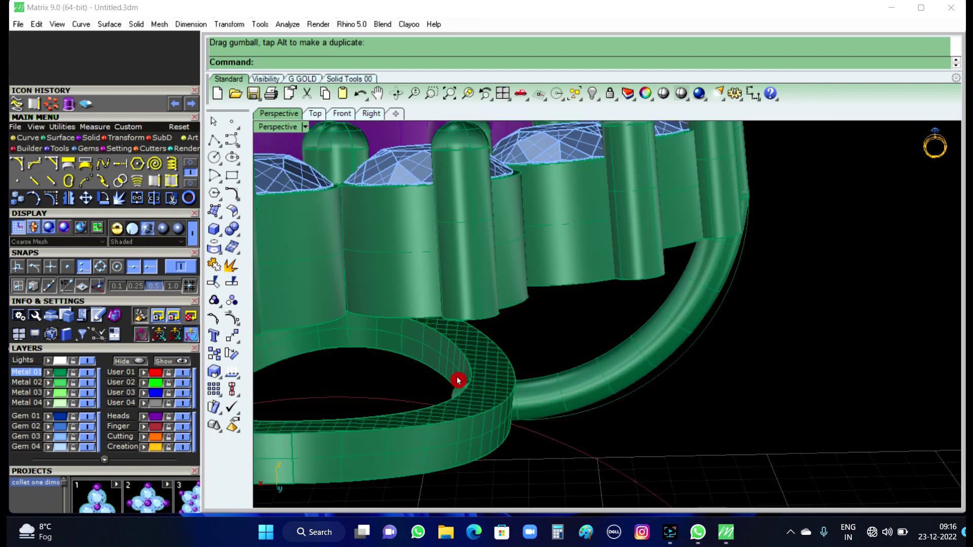
scroll(458, 380, "down", 2)
scroll(458, 380, "down", 2)
right_click_drag(625, 419, 613, 400)
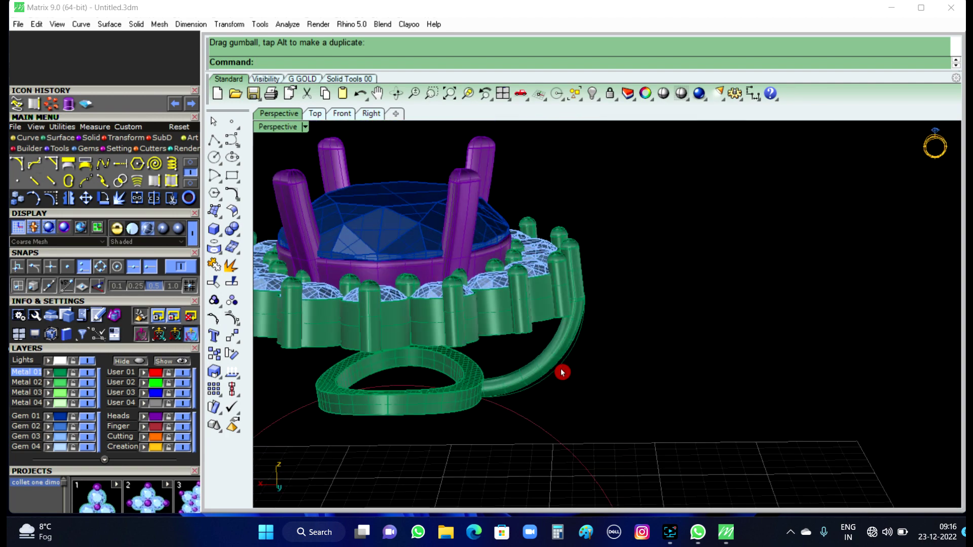
Step: Stretch the shank tube in one direction with Scale1D in the Front view
left_click(344, 114)
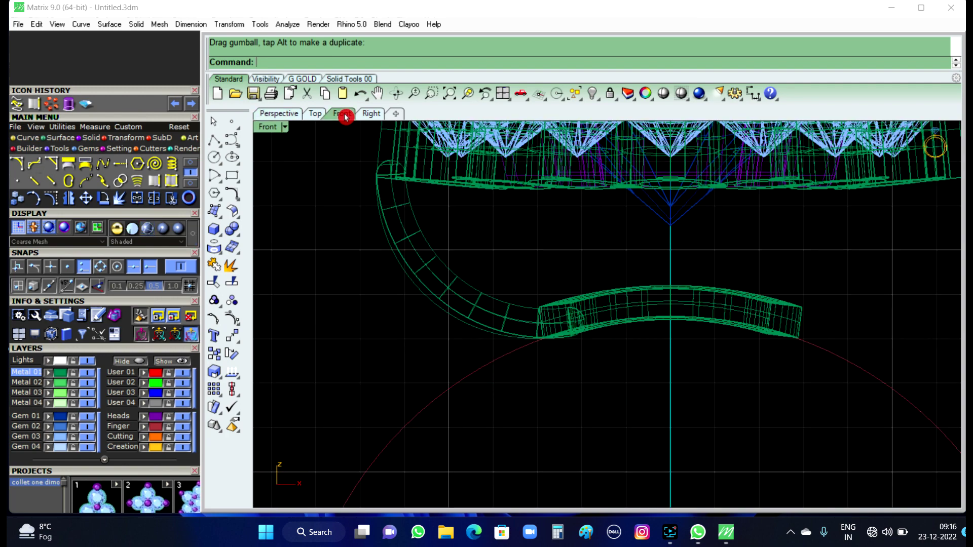
right_click_drag(461, 337, 515, 363)
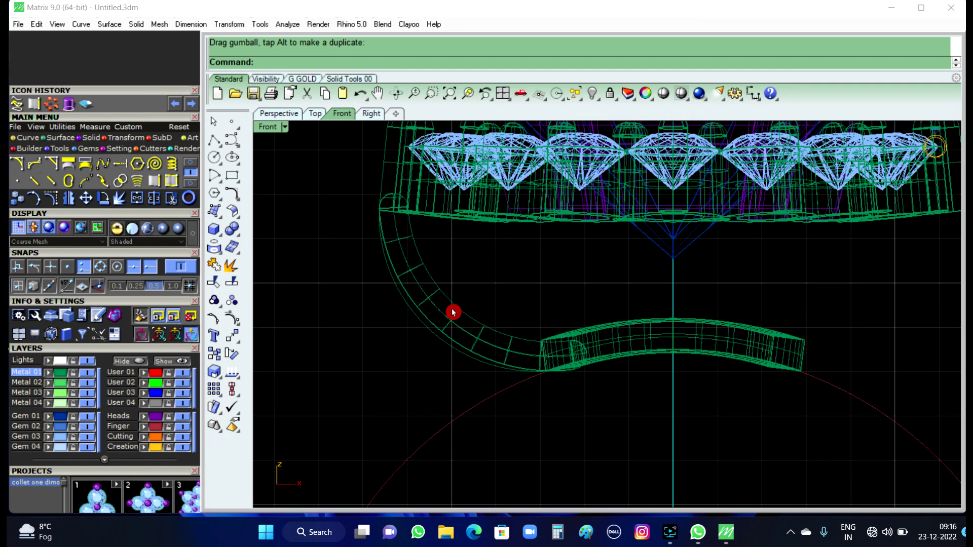
left_click(452, 312)
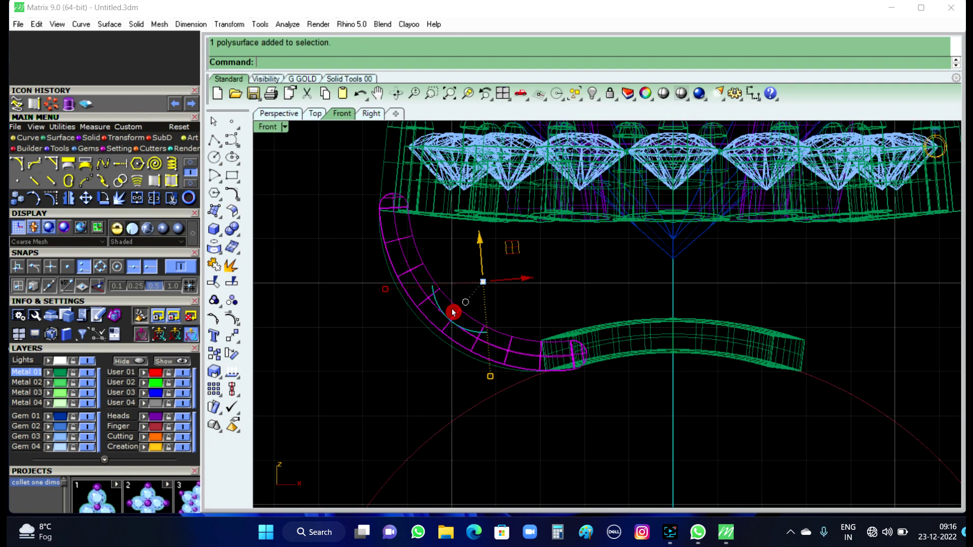
left_click(222, 379)
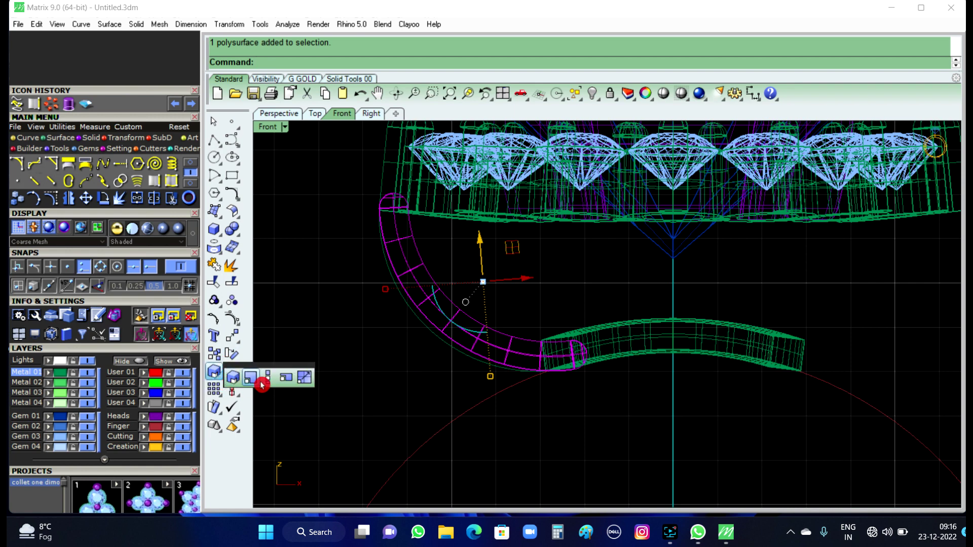
left_click(268, 377)
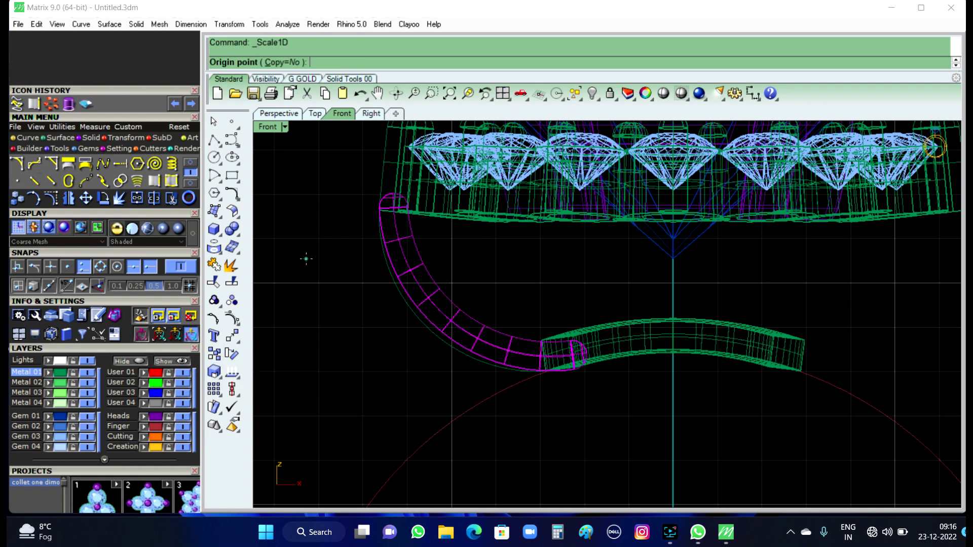
left_click(306, 258)
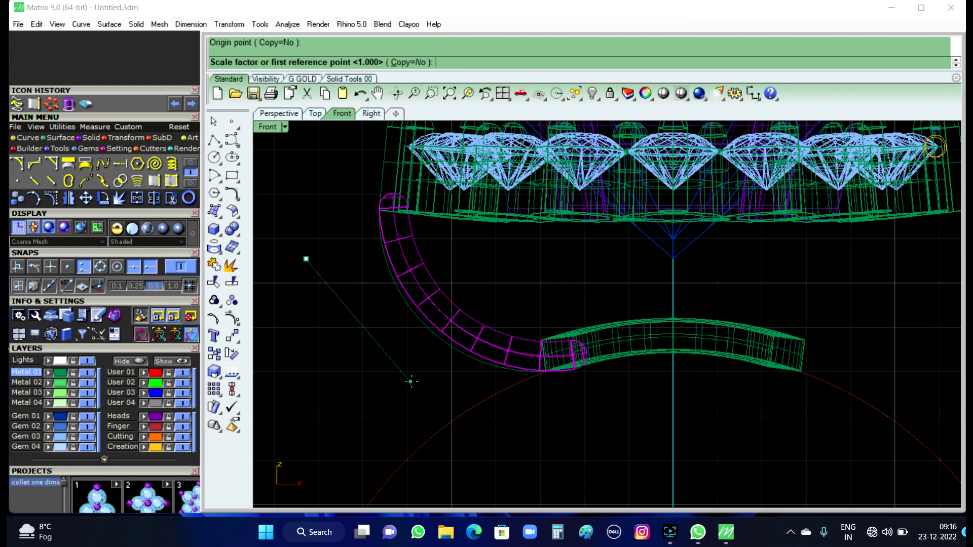
left_click(456, 401)
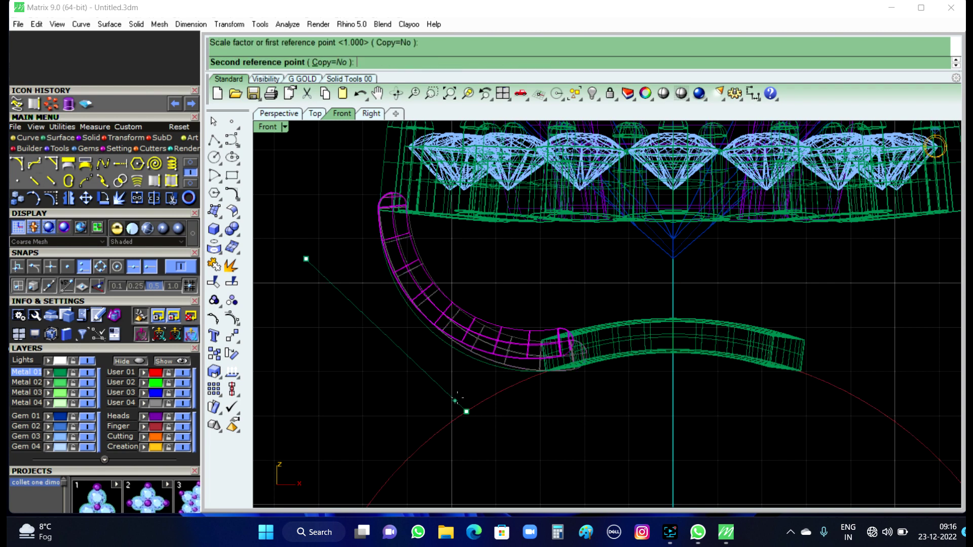
left_click(457, 400)
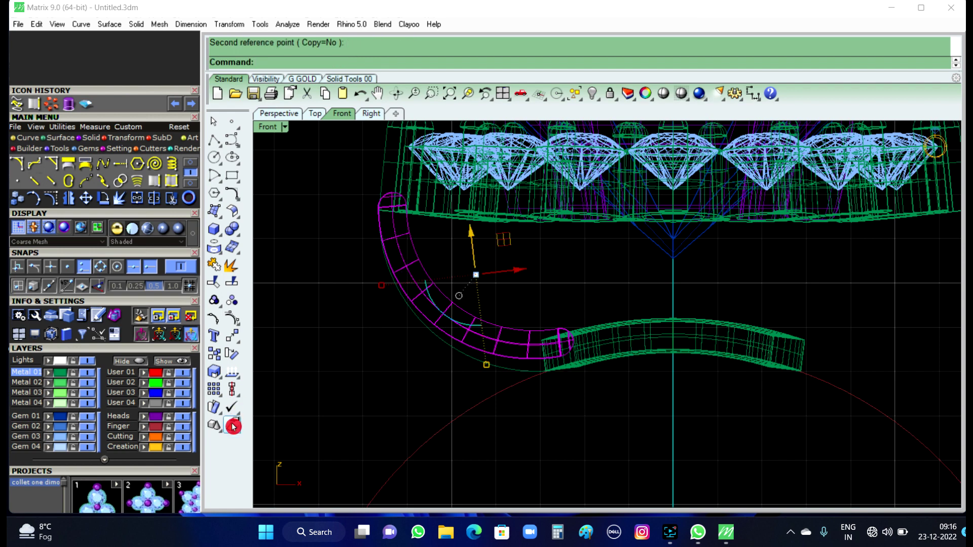
Step: Rotate the shank tube so its lower end sits inside the band
left_click(233, 355)
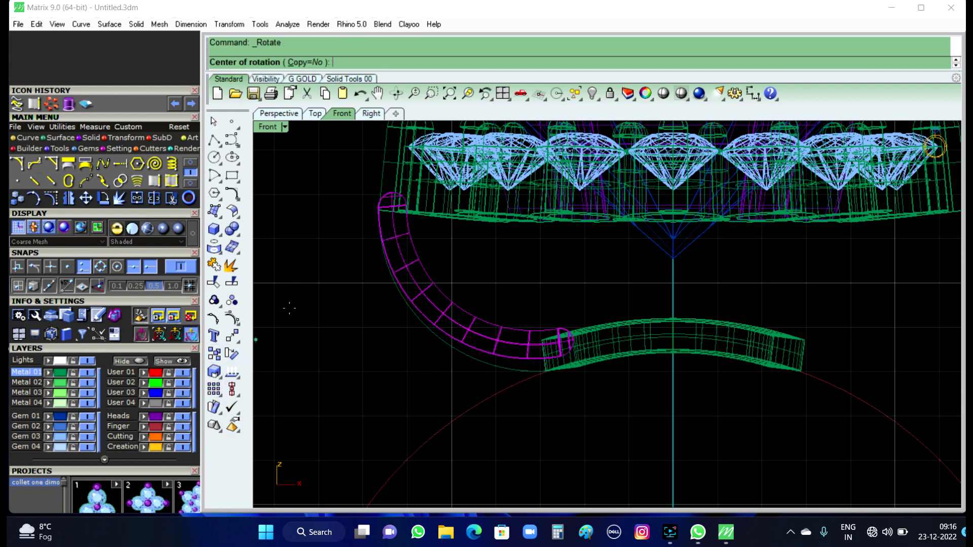
left_click(321, 251)
left_click(446, 383)
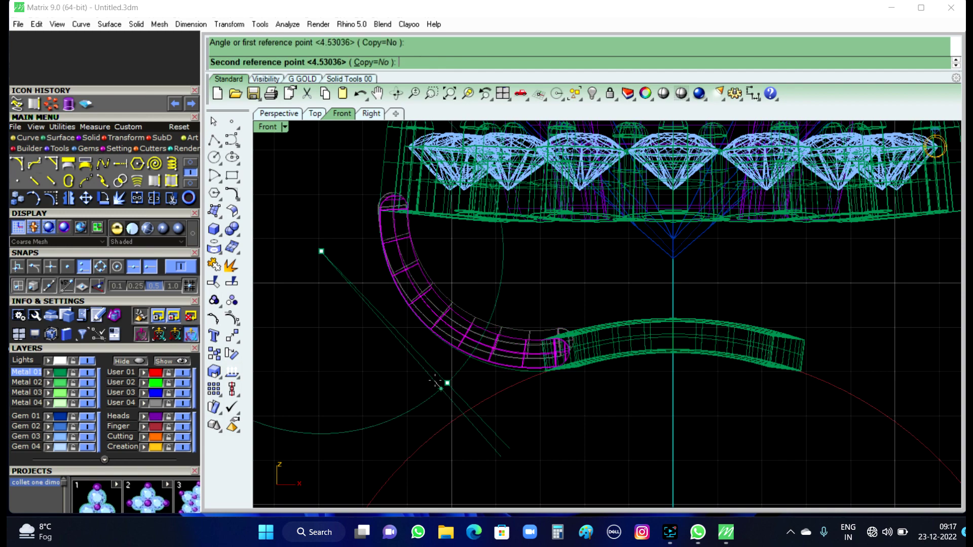
left_click(434, 381)
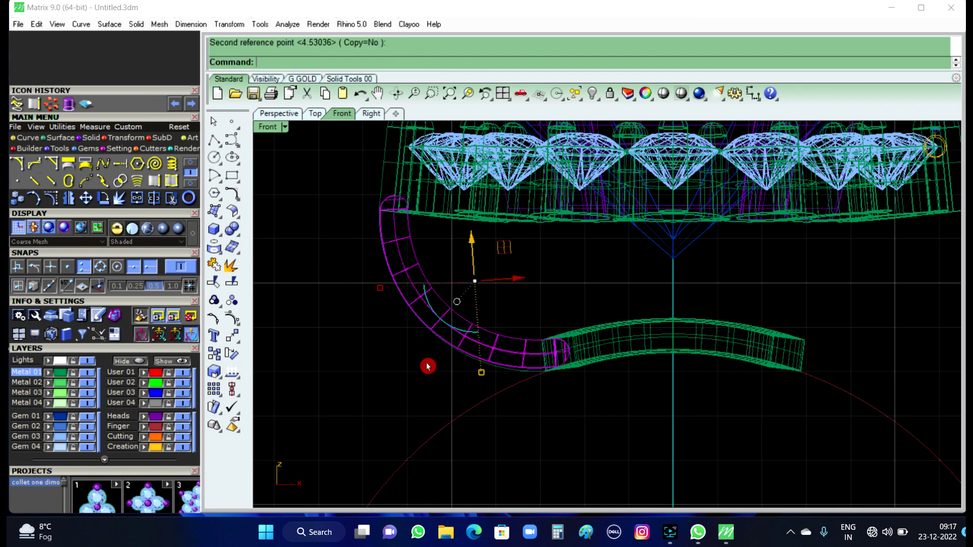
left_click(282, 116)
Step: Orbit and zoom around the ring to inspect the reshaped shank, then select it
mouse_move(424, 234)
right_mouse_down()
mouse_move(549, 317)
mouse_move(580, 287)
mouse_move(548, 298)
mouse_move(613, 354)
mouse_move(503, 404)
mouse_move(549, 404)
mouse_move(433, 410)
mouse_move(506, 404)
mouse_move(532, 369)
mouse_move(604, 334)
mouse_move(587, 320)
mouse_move(591, 343)
mouse_move(542, 309)
mouse_move(561, 374)
mouse_move(544, 307)
right_mouse_up()
scroll(575, 295, "up", 3)
scroll(572, 294, "up", 2)
scroll(606, 355, "up", 3)
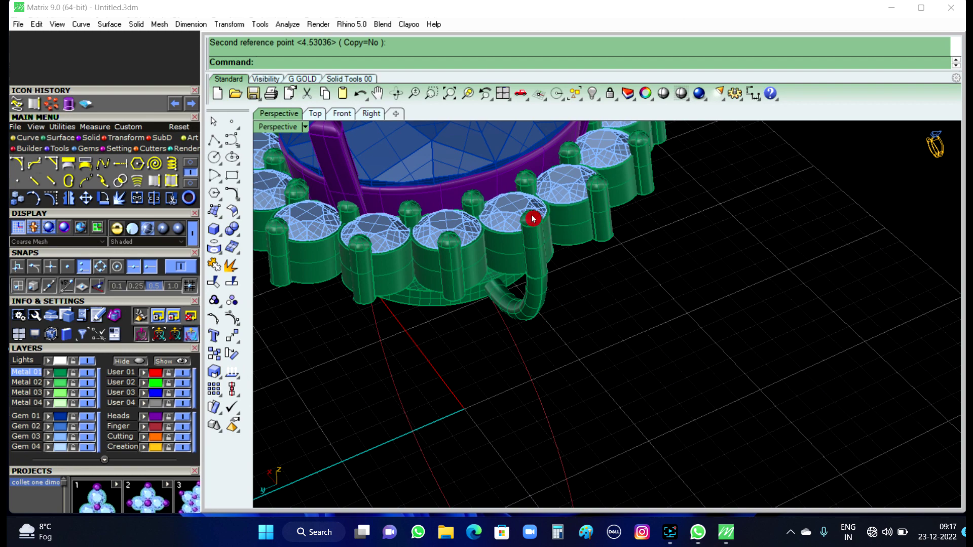
scroll(571, 382, "down", 3)
mouse_move(571, 382)
right_mouse_down()
mouse_move(674, 356)
mouse_move(605, 360)
right_mouse_up()
left_click(589, 351)
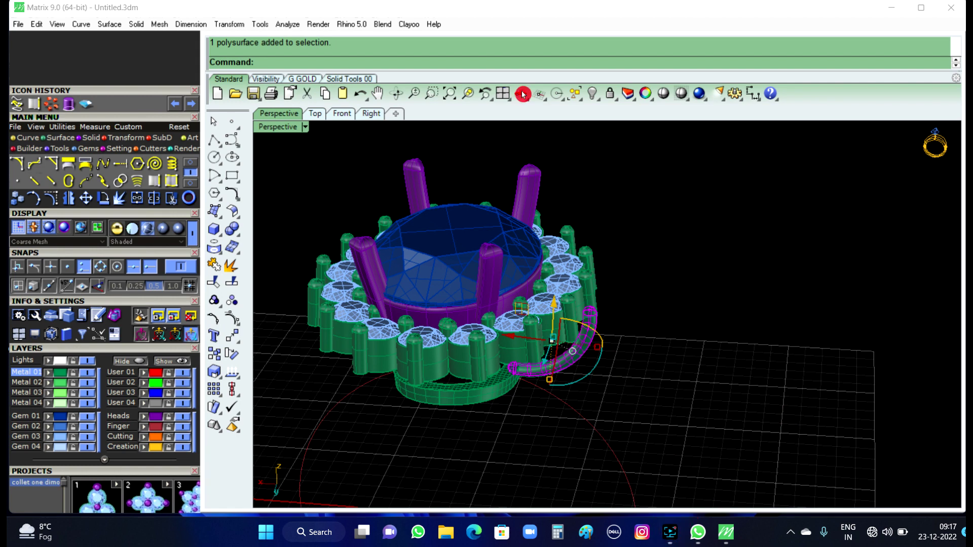
left_click(696, 237)
left_click(564, 372)
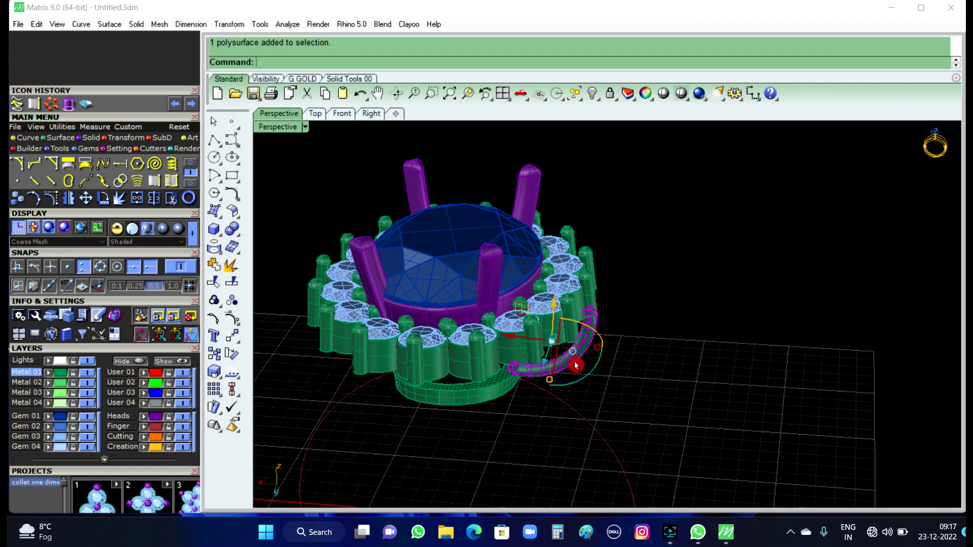
Step: From the top view, rotate a copy of the shank about the origin, angled up-left
left_click(323, 114)
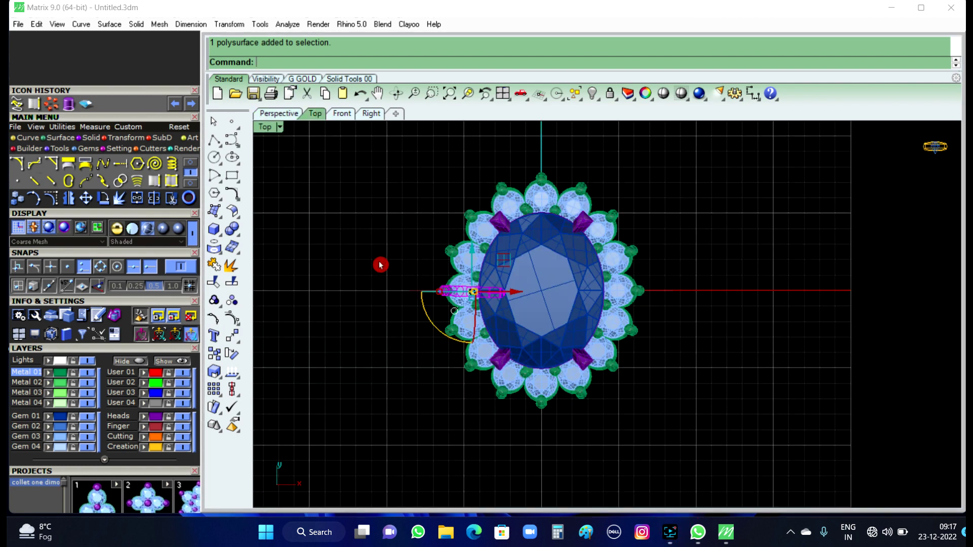
mouse_move(401, 293)
right_mouse_down()
mouse_move(379, 307)
mouse_move(375, 332)
right_mouse_up()
scroll(378, 307, "up", 2)
scroll(406, 302, "up", 2)
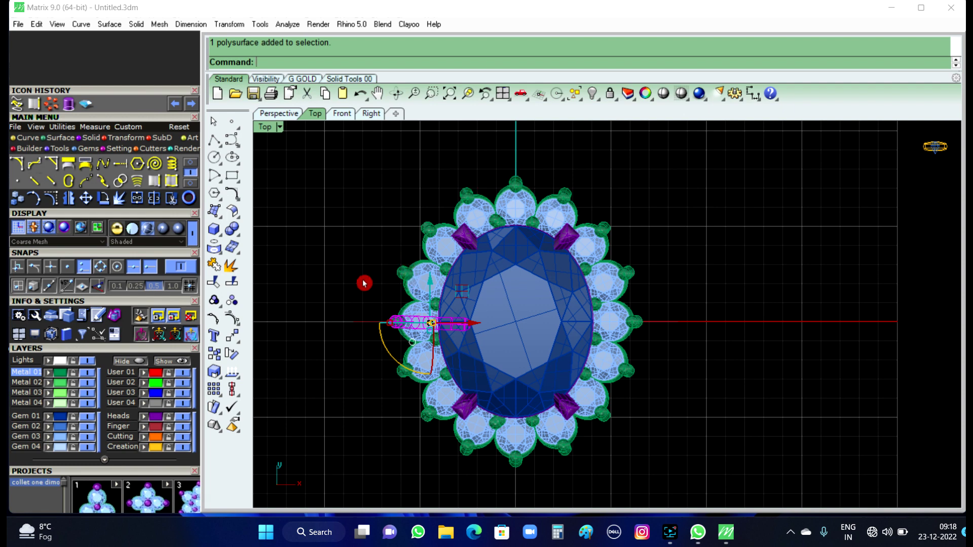
left_click(235, 358)
key("Return")
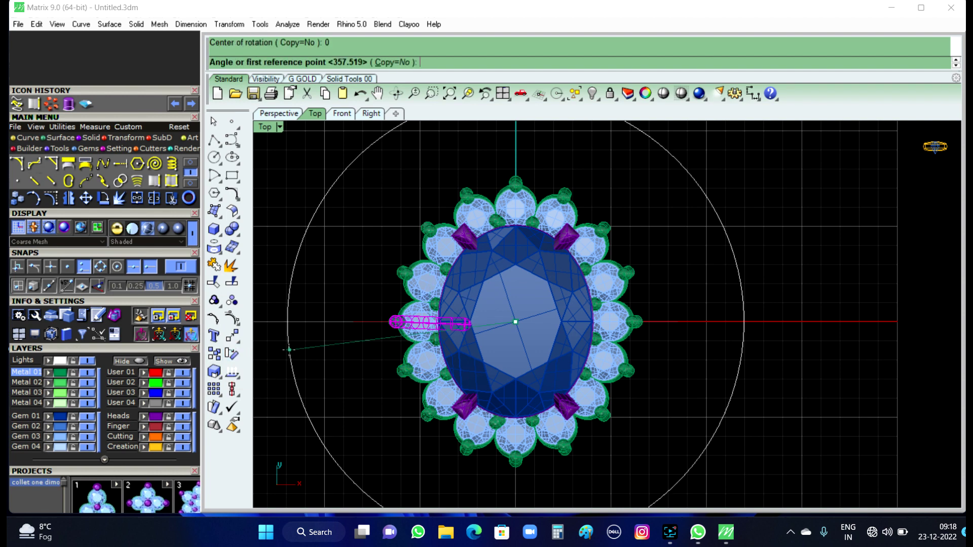
left_click(392, 54)
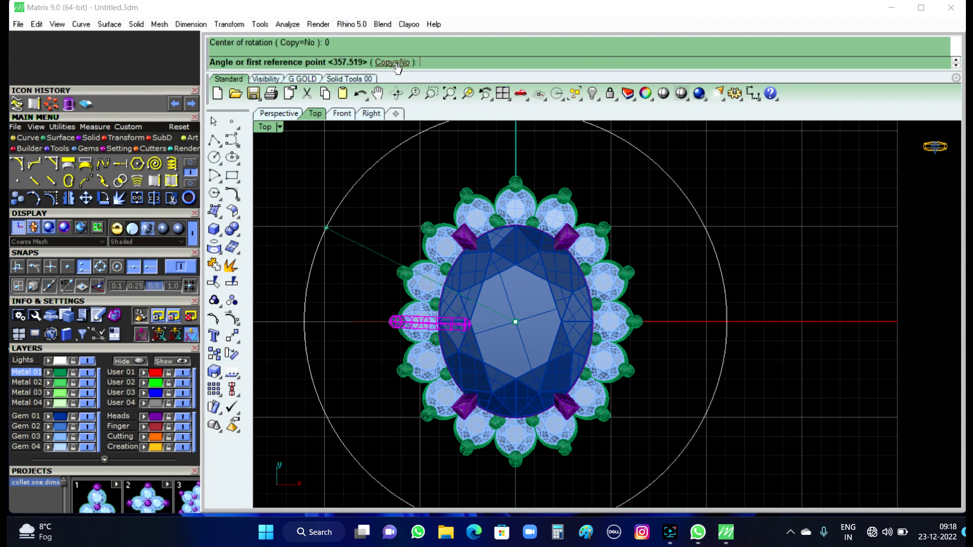
left_click(395, 64)
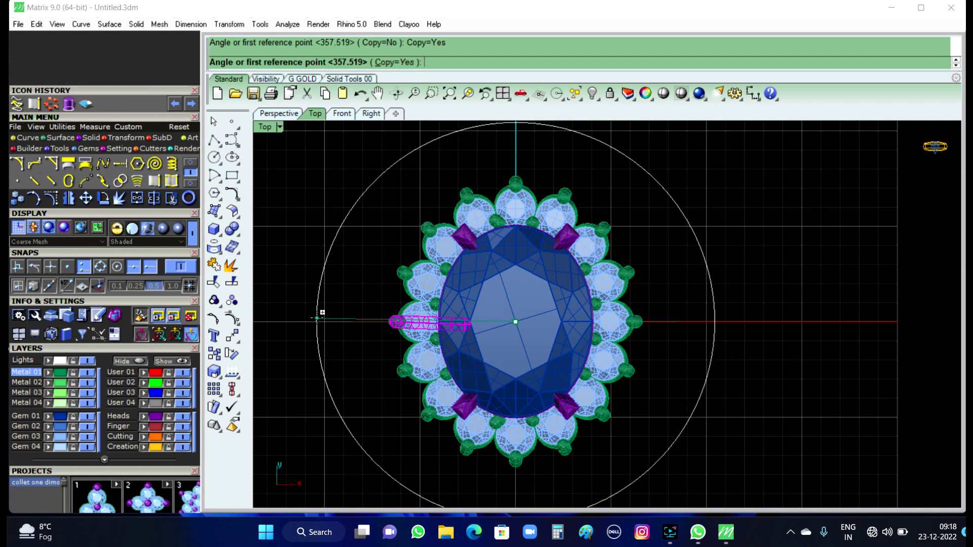
left_click(316, 321)
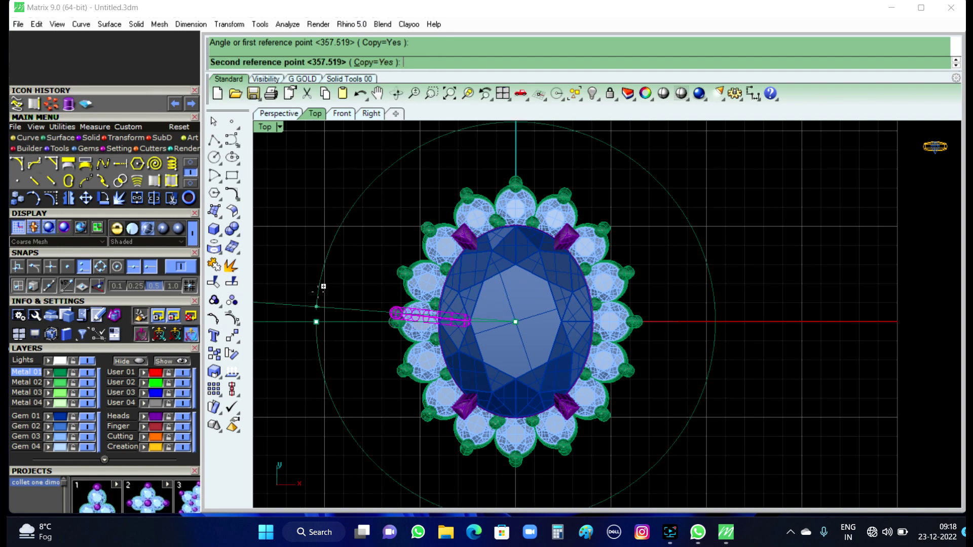
scroll(324, 231, "up", 2)
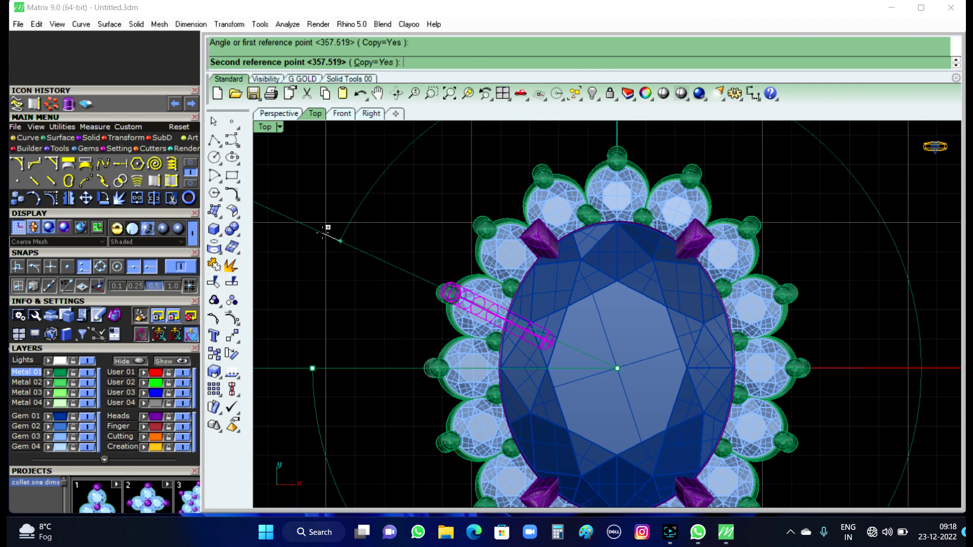
left_click(323, 230)
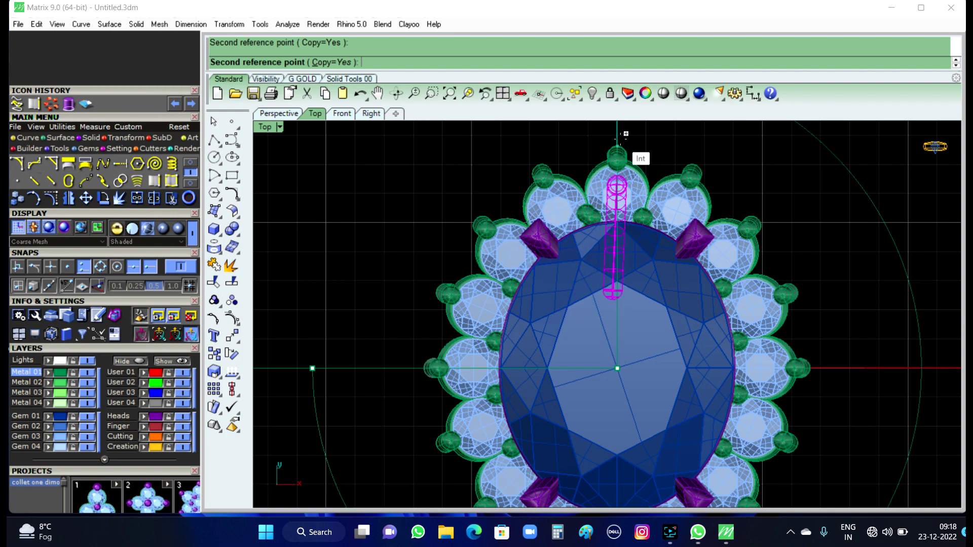
Step: Place the rotated shank copy, then hide one curved prong seen from below in Perspective
left_click(398, 225)
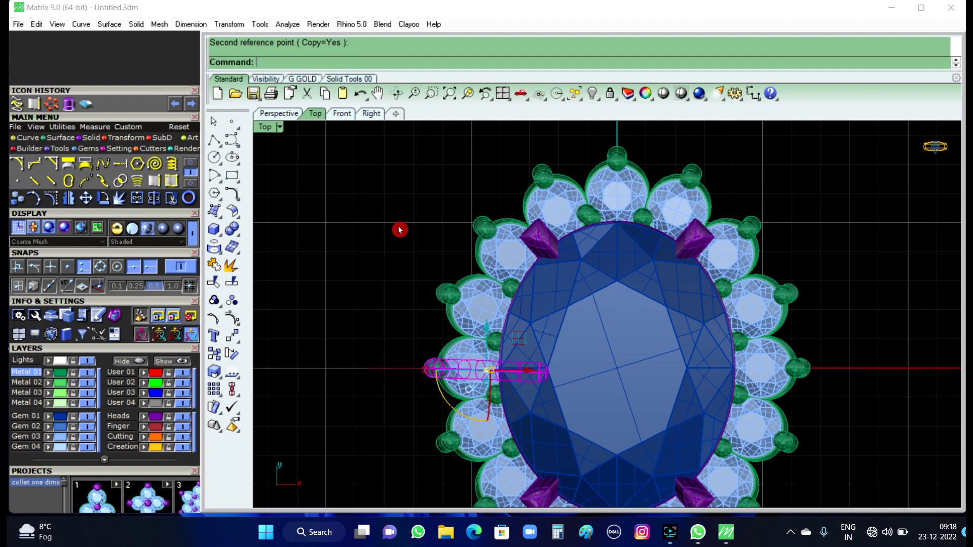
left_click(361, 154)
left_click(290, 113)
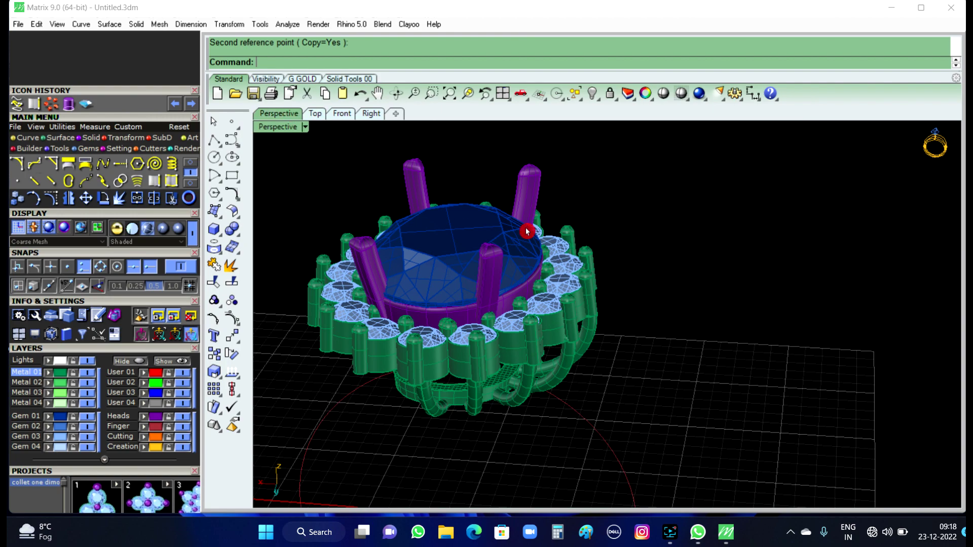
mouse_move(526, 228)
right_mouse_down()
mouse_move(606, 289)
mouse_move(570, 300)
right_mouse_up()
scroll(570, 300, "up", 2)
scroll(495, 288, "up", 2)
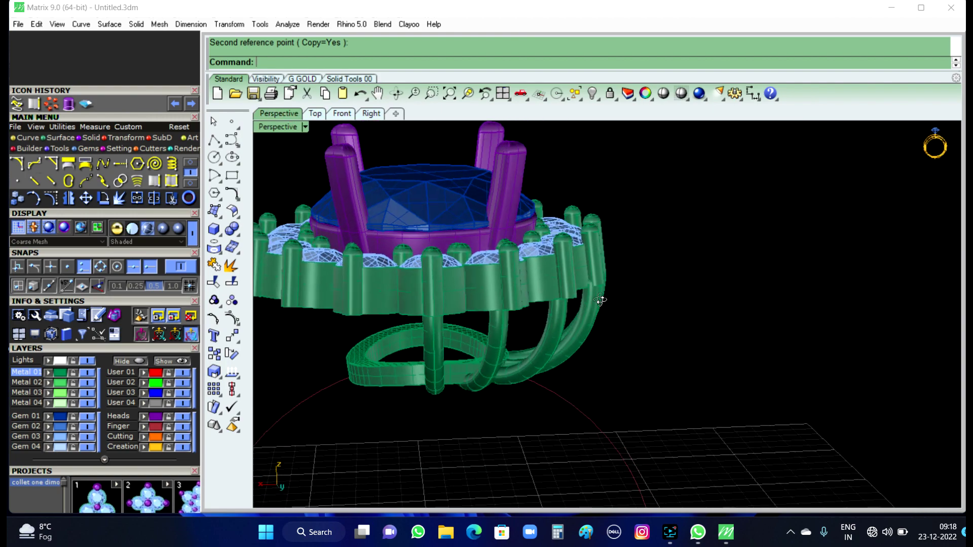
scroll(495, 314, "up", 2)
scroll(540, 327, "up", 2)
scroll(540, 327, "down", 3)
scroll(547, 334, "down", 2)
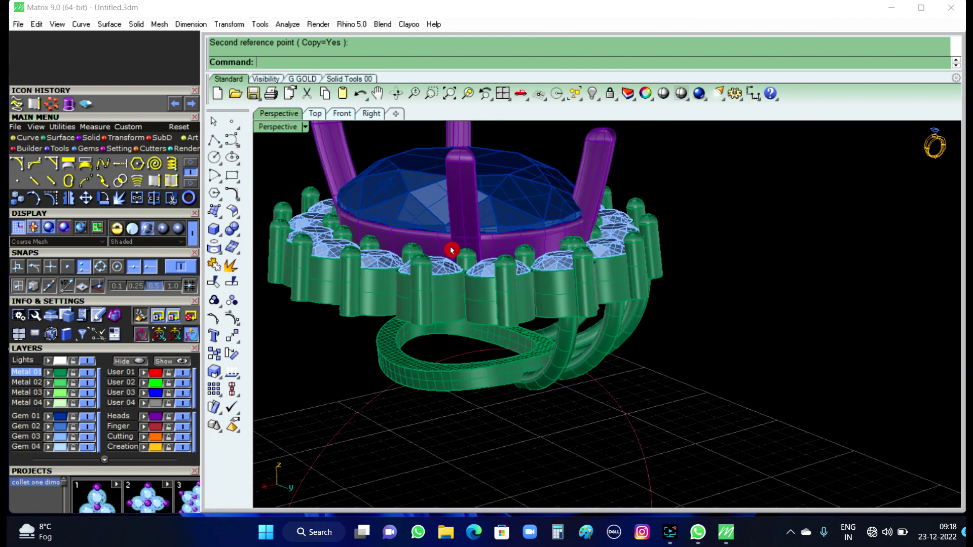
mouse_move(572, 358)
right_mouse_down()
mouse_move(580, 319)
mouse_move(587, 327)
mouse_move(538, 233)
mouse_move(597, 309)
mouse_move(513, 315)
mouse_move(610, 234)
right_mouse_up()
scroll(623, 262, "up", 2)
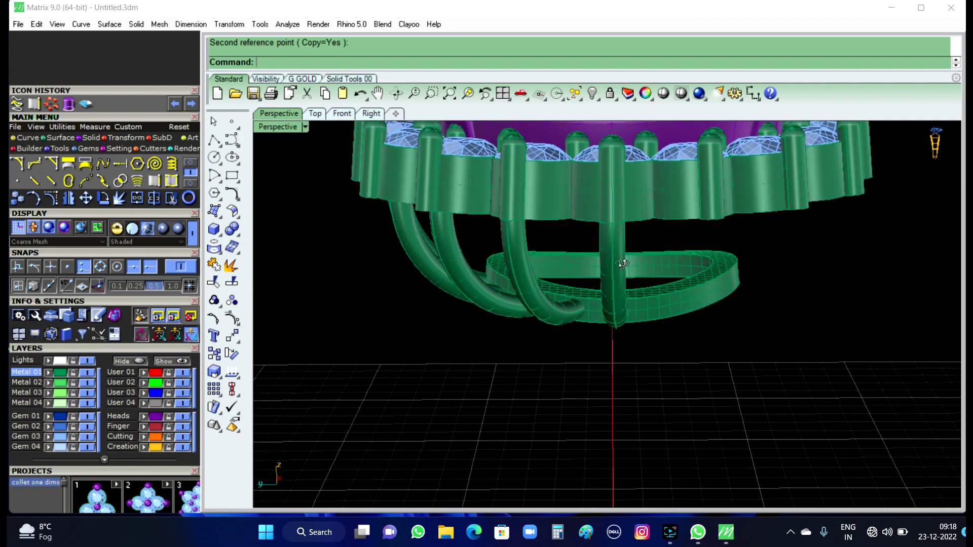
scroll(646, 293, "up", 2)
left_click(603, 257)
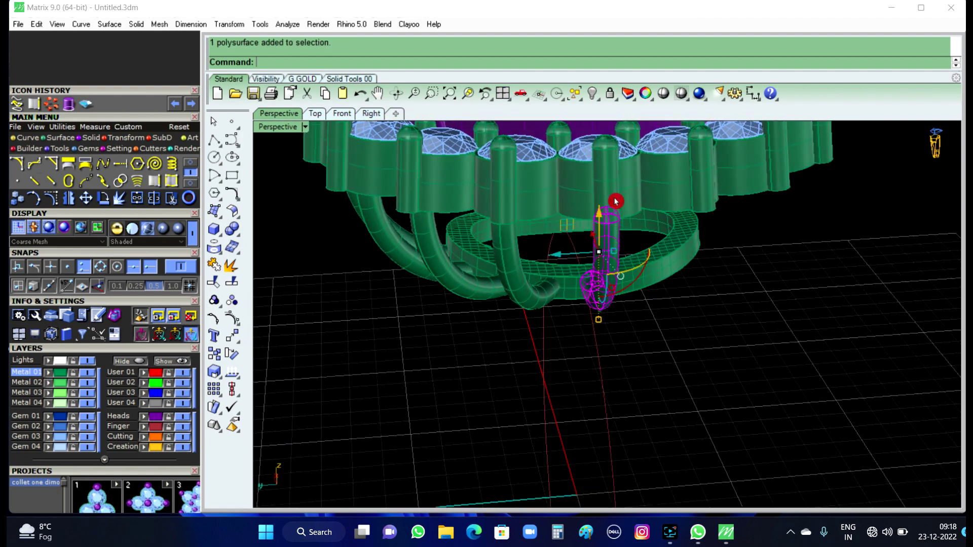
left_click(592, 94)
Step: Rotate one prong tube slightly and shift another sideways with the gumball
mouse_move(600, 122)
right_mouse_down()
mouse_move(582, 191)
mouse_move(541, 263)
mouse_move(569, 256)
mouse_move(578, 299)
mouse_move(692, 215)
mouse_move(588, 317)
mouse_move(714, 354)
mouse_move(558, 252)
right_mouse_up()
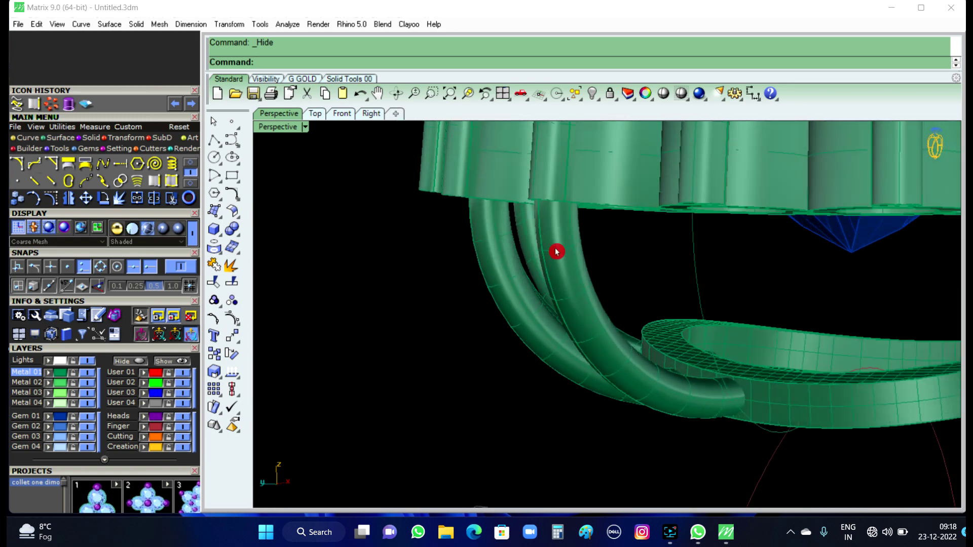
scroll(556, 251, "up", 2)
left_click(556, 251)
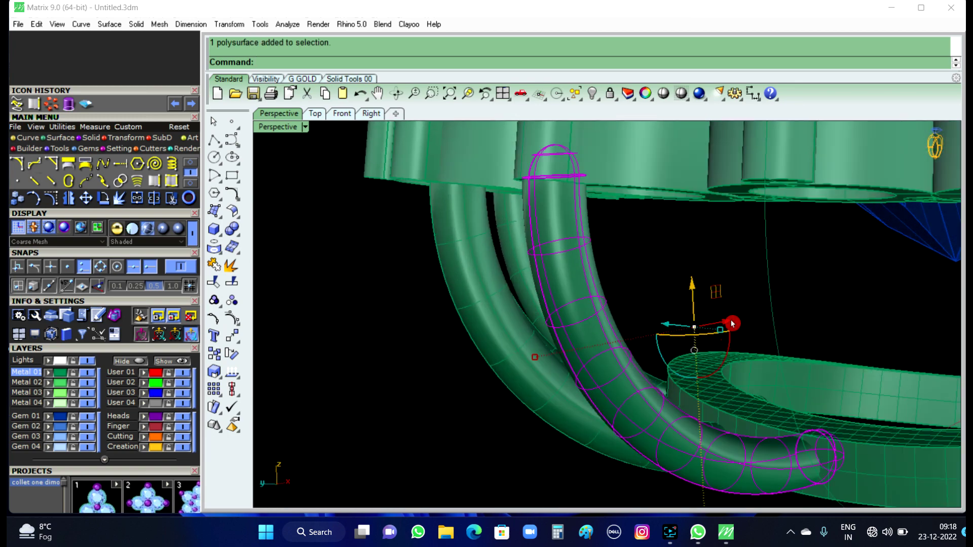
left_click_drag(731, 323, 724, 323)
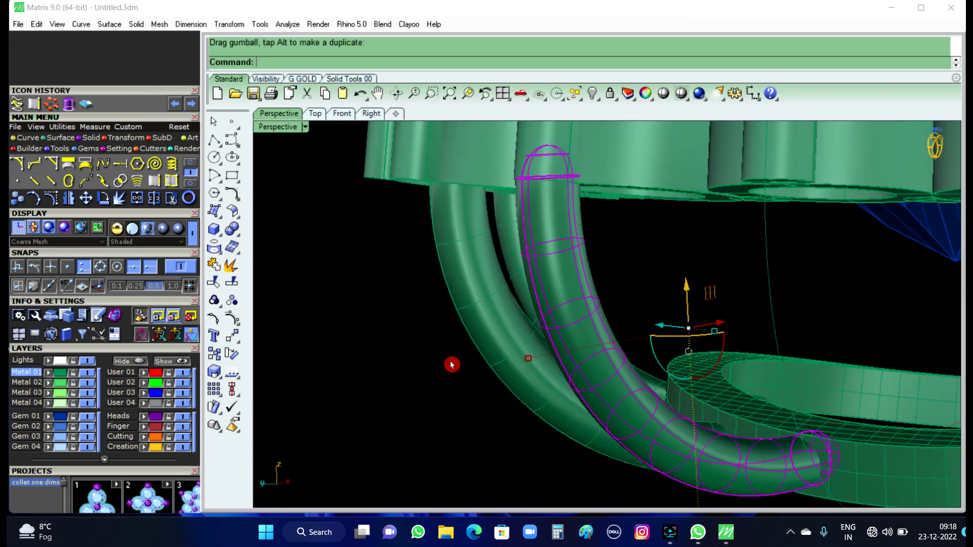
left_click(414, 365)
mouse_move(415, 364)
right_mouse_down()
mouse_move(591, 310)
mouse_move(716, 354)
mouse_move(691, 352)
mouse_move(831, 297)
right_mouse_up()
left_click(835, 298)
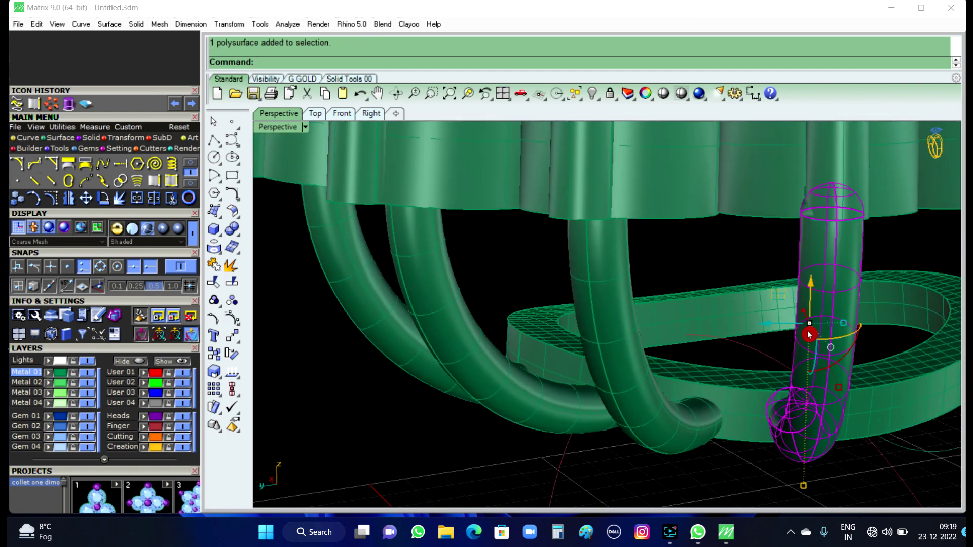
left_click_drag(769, 327, 868, 380)
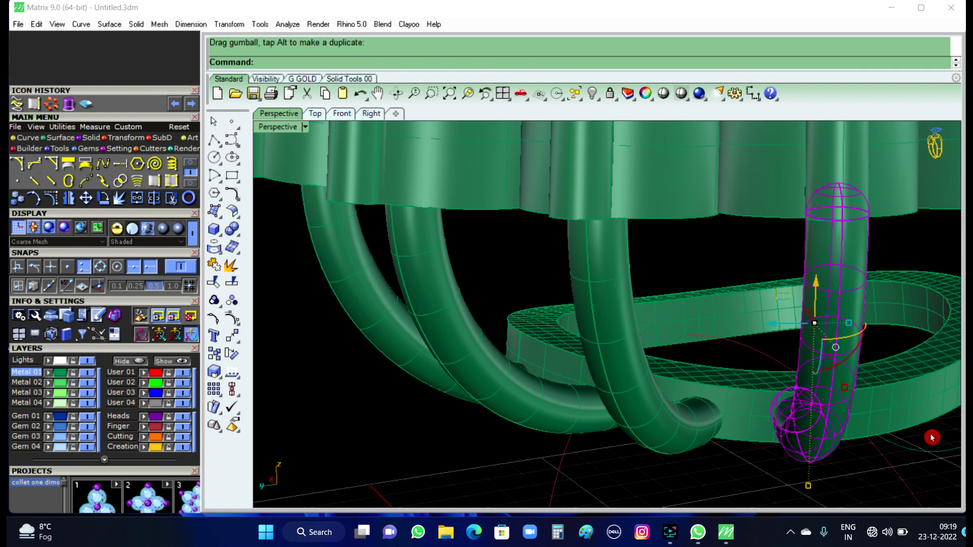
key("Escape")
Step: Move one prong along an axis and nudge the vertical prong along its axis
mouse_move(897, 393)
right_mouse_down()
mouse_move(842, 324)
mouse_move(842, 341)
mouse_move(755, 310)
right_mouse_up()
left_click(752, 317)
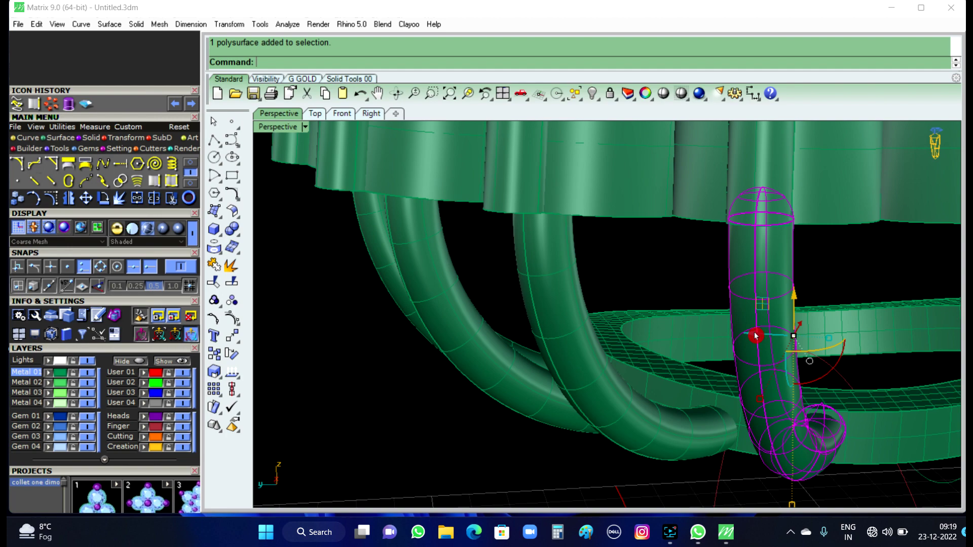
left_click_drag(754, 334, 754, 335)
mouse_move(899, 365)
right_mouse_down()
mouse_move(797, 319)
mouse_move(743, 358)
mouse_move(686, 333)
mouse_move(601, 358)
mouse_move(789, 356)
mouse_move(792, 304)
mouse_move(819, 293)
mouse_move(820, 240)
right_mouse_up()
left_click(774, 382)
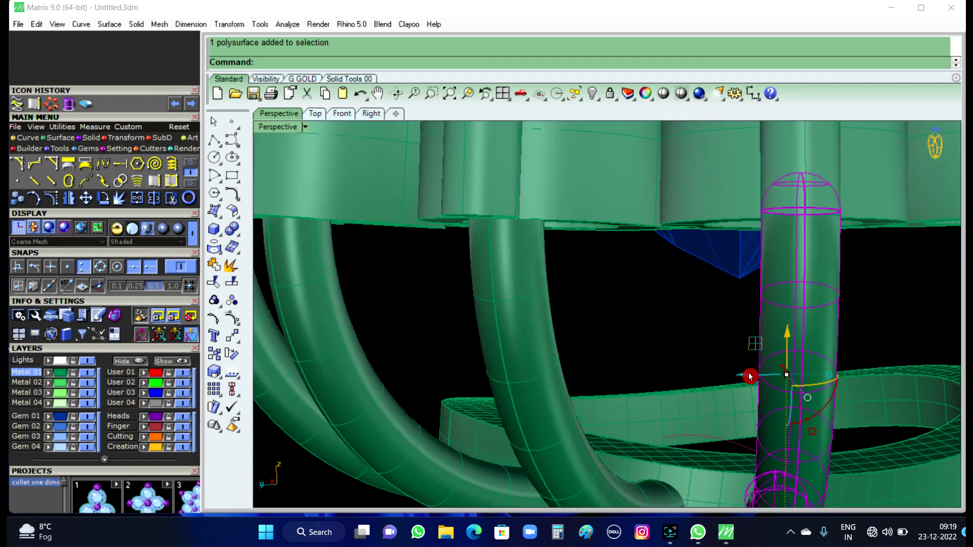
left_click_drag(746, 378, 745, 379)
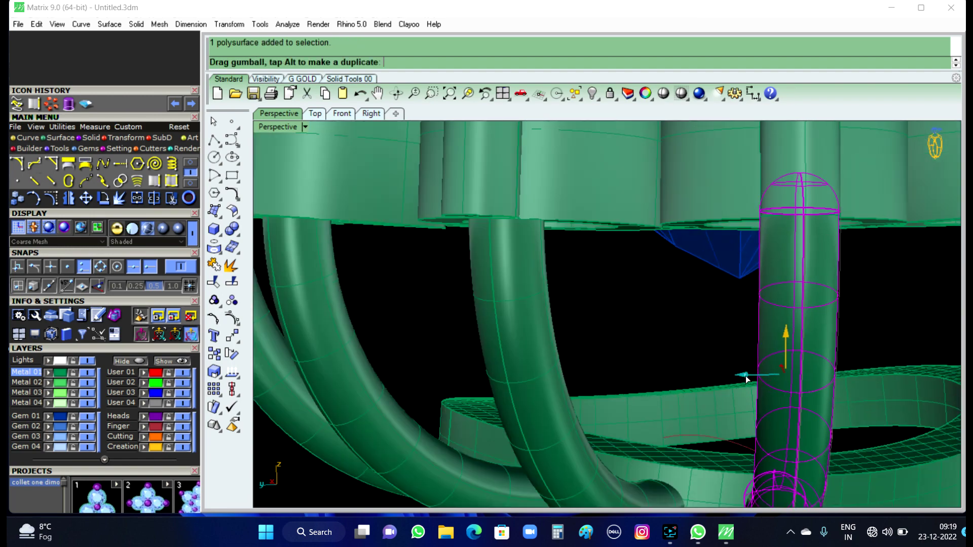
Step: Hide the curved prong
mouse_move(691, 306)
right_mouse_down()
mouse_move(887, 361)
mouse_move(816, 256)
mouse_move(826, 321)
mouse_move(791, 296)
right_mouse_up()
left_click(792, 296)
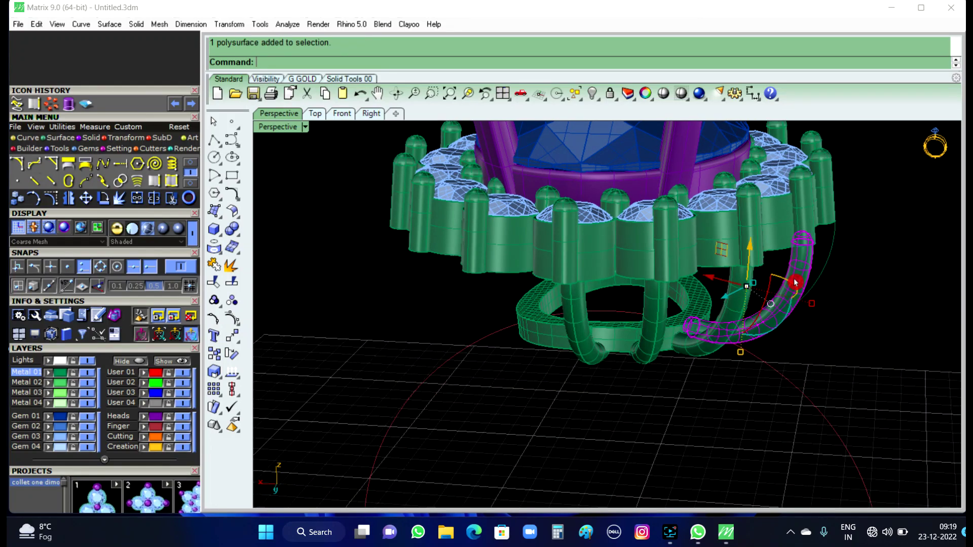
left_click(588, 96)
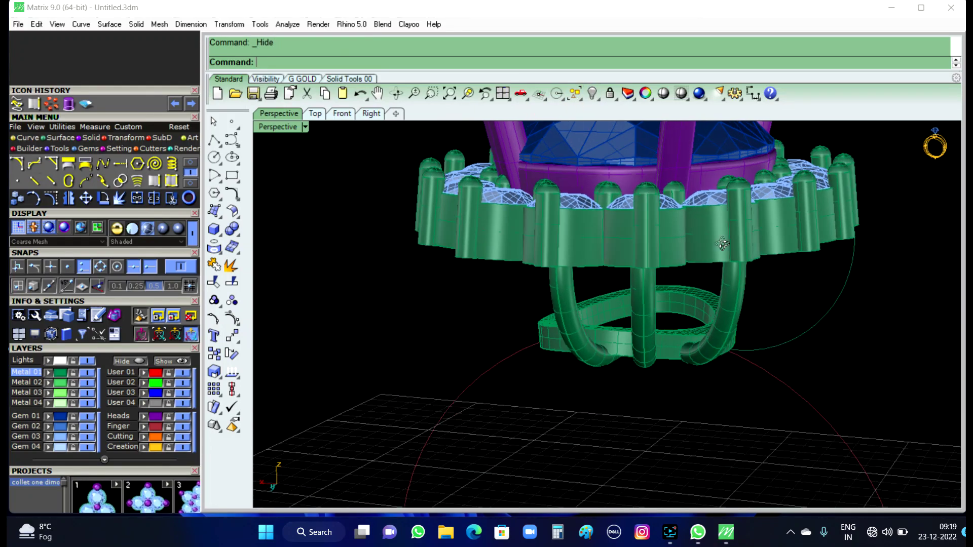
Step: Duplicate the curved prong with an Alt-drag on its gumball, shifting the copy sideways
scroll(745, 314, "up", 3)
scroll(745, 338, "up", 3)
mouse_move(745, 338)
right_mouse_down()
mouse_move(662, 310)
mouse_move(617, 330)
mouse_move(701, 343)
mouse_move(670, 309)
right_mouse_up()
left_click(613, 330)
left_click_drag(657, 301, 636, 307)
left_click(573, 384)
Step: Raise one prong slightly and shift the vertical prong a little left
mouse_move(573, 384)
right_mouse_down()
mouse_move(658, 413)
mouse_move(734, 331)
mouse_move(630, 261)
mouse_move(767, 322)
mouse_move(817, 321)
right_mouse_up()
left_click(817, 321)
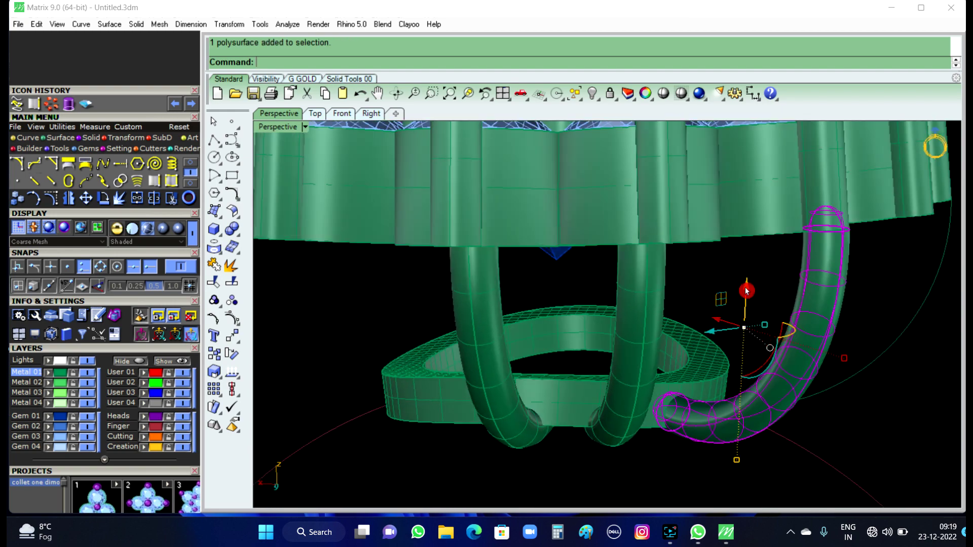
left_click_drag(746, 290, 746, 284)
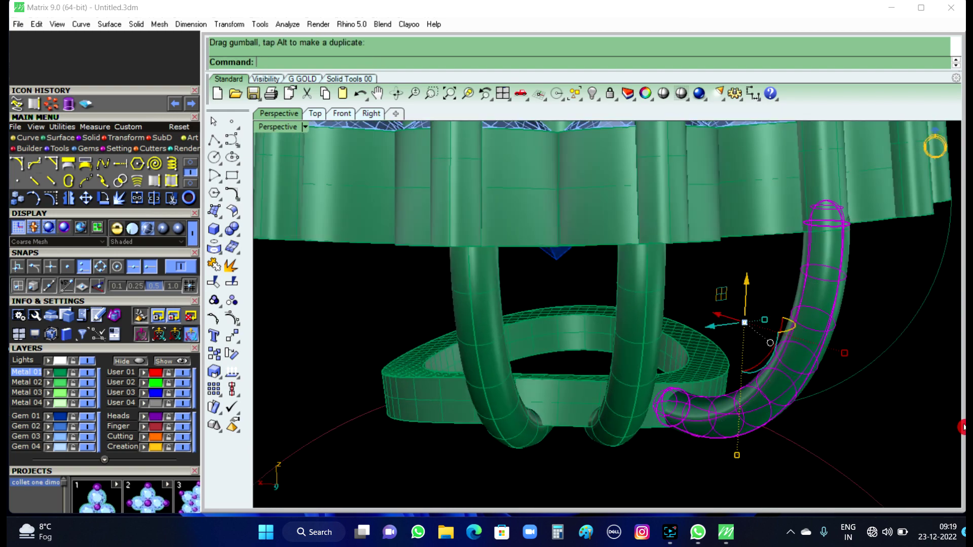
left_click(928, 402)
mouse_move(919, 398)
right_mouse_down()
mouse_move(870, 334)
mouse_move(850, 373)
mouse_move(726, 290)
right_mouse_up()
left_click(738, 289)
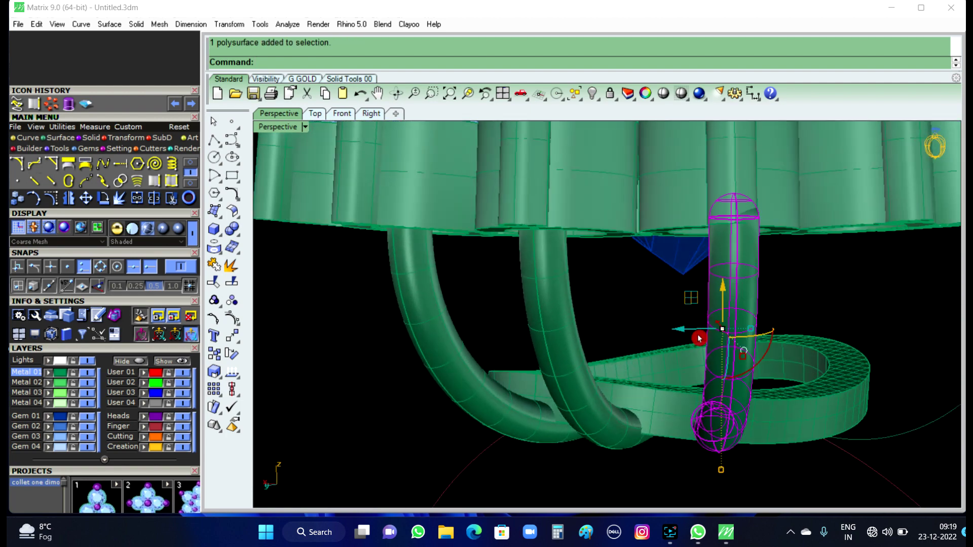
left_click_drag(687, 333, 686, 333)
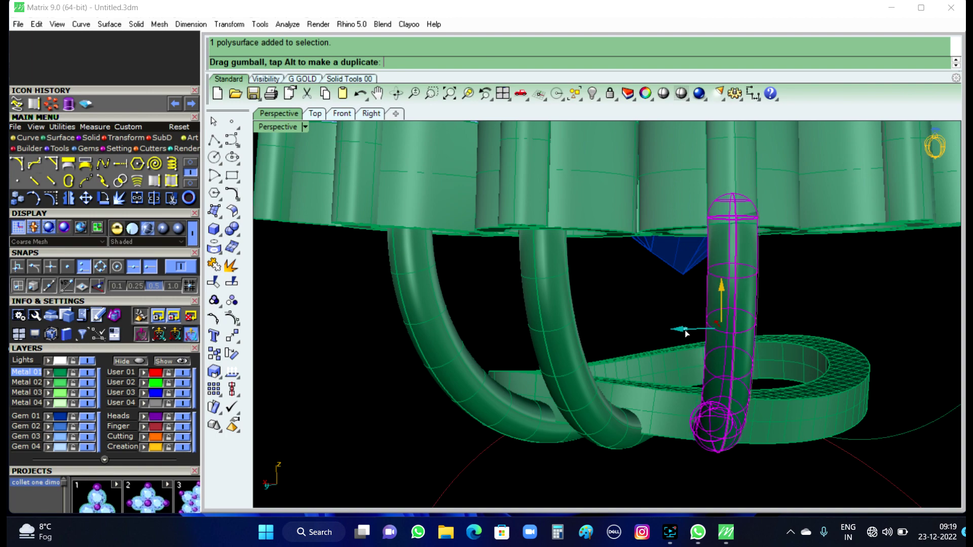
left_click(927, 307)
Step: Move the right-hand curved prong, then hide it
mouse_move(946, 305)
right_mouse_down()
mouse_move(869, 309)
mouse_move(882, 317)
mouse_move(858, 267)
mouse_move(862, 360)
mouse_move(883, 360)
mouse_move(817, 341)
right_mouse_up()
left_click(775, 336)
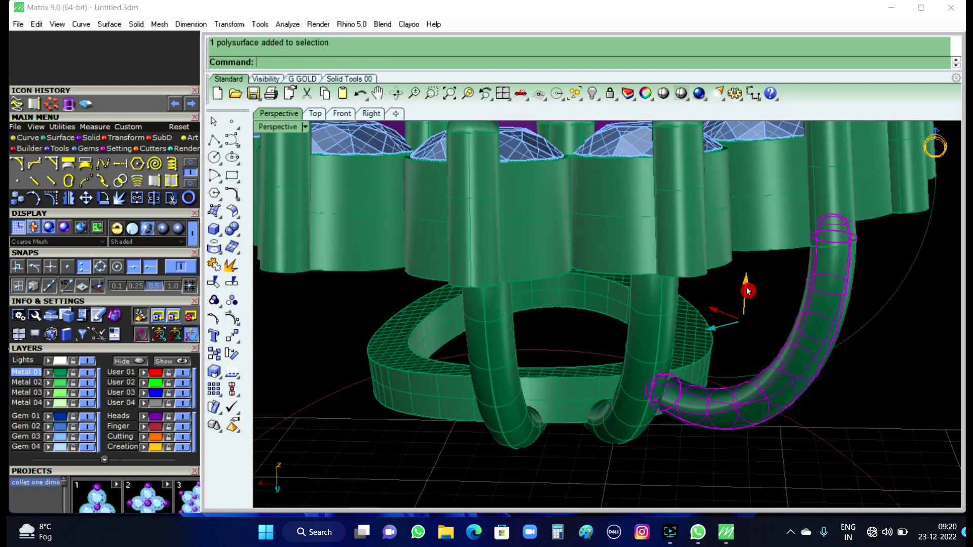
left_click_drag(746, 287, 897, 390)
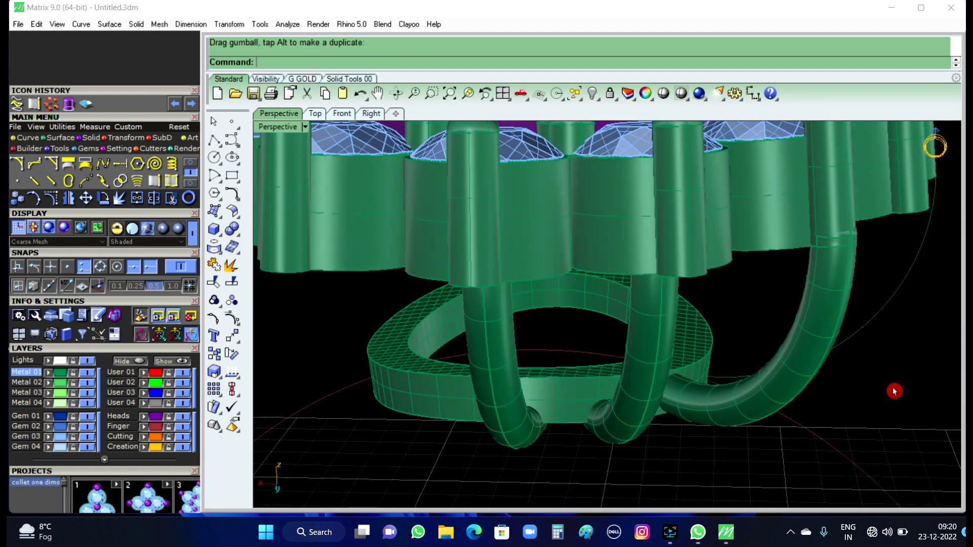
mouse_move(894, 390)
right_mouse_down()
mouse_move(790, 375)
mouse_move(740, 347)
mouse_move(760, 360)
mouse_move(867, 370)
mouse_move(846, 343)
right_mouse_up()
left_click(817, 335)
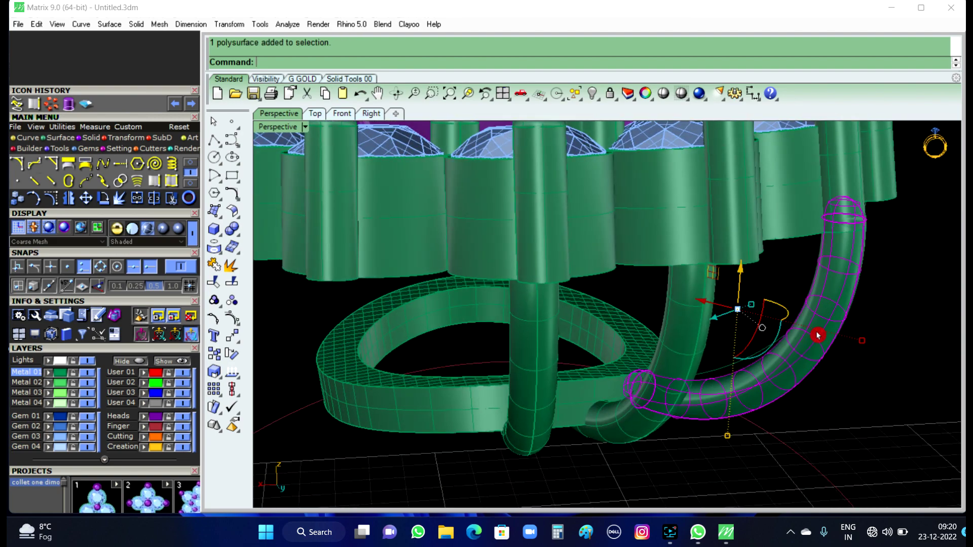
left_click(594, 96)
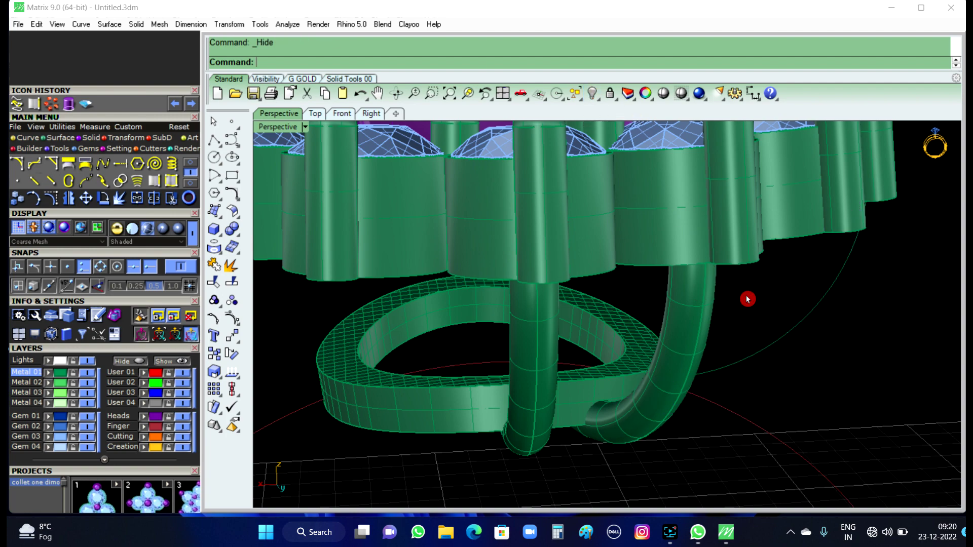
Step: Slide the right curved prong to the right and nudge it slightly
mouse_move(749, 299)
right_mouse_down()
mouse_move(729, 200)
mouse_move(814, 279)
mouse_move(717, 303)
right_mouse_up()
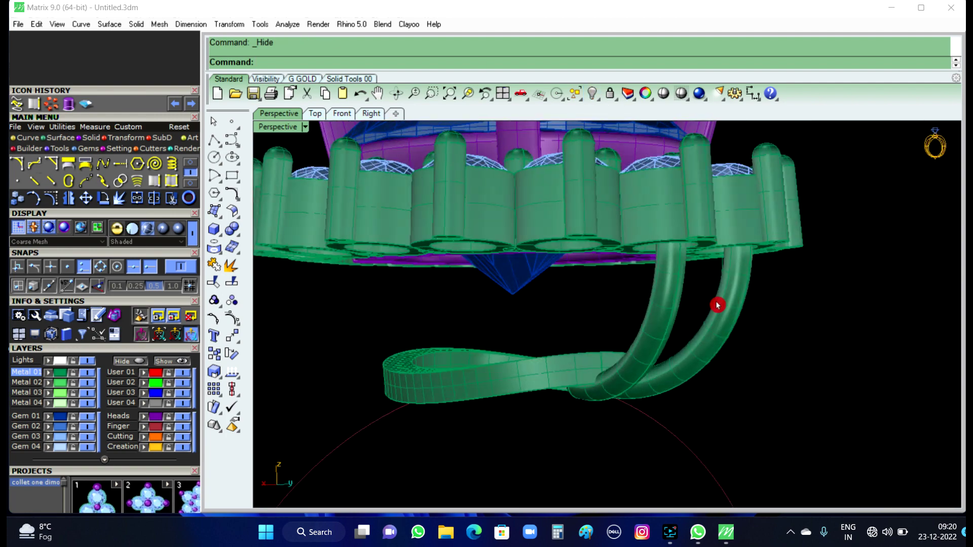
left_click(729, 311)
left_click_drag(638, 317, 670, 326)
left_click(817, 371)
mouse_move(821, 370)
right_mouse_down()
mouse_move(722, 335)
mouse_move(753, 353)
mouse_move(696, 338)
right_mouse_up()
left_click(728, 349)
mouse_move(793, 345)
right_mouse_down()
mouse_move(648, 338)
mouse_move(597, 318)
right_mouse_up()
left_click_drag(602, 314, 608, 314)
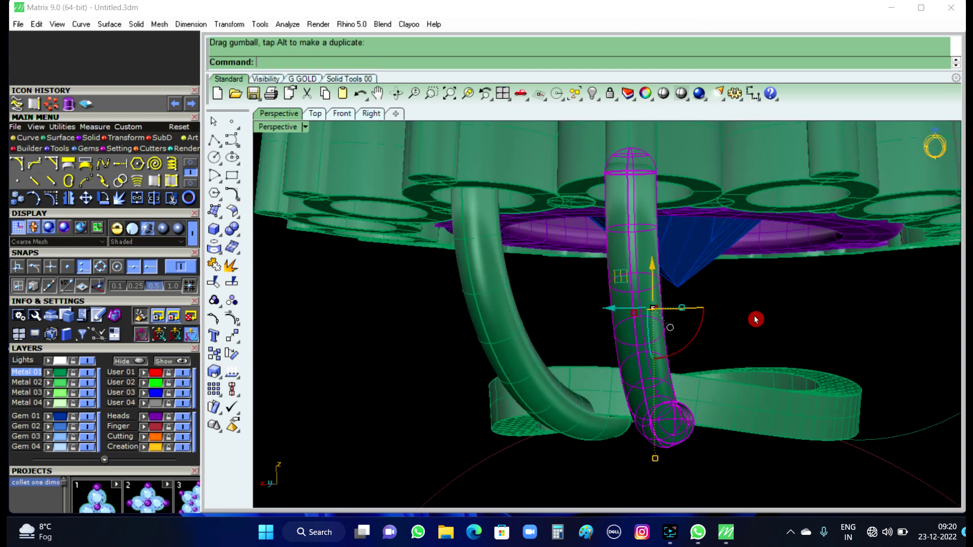
key("Escape")
Step: Raise the curved prong and shift the outer curved tube sideways
mouse_move(760, 319)
right_mouse_down()
mouse_move(696, 351)
mouse_move(612, 434)
mouse_move(539, 439)
right_mouse_up()
left_click(539, 439)
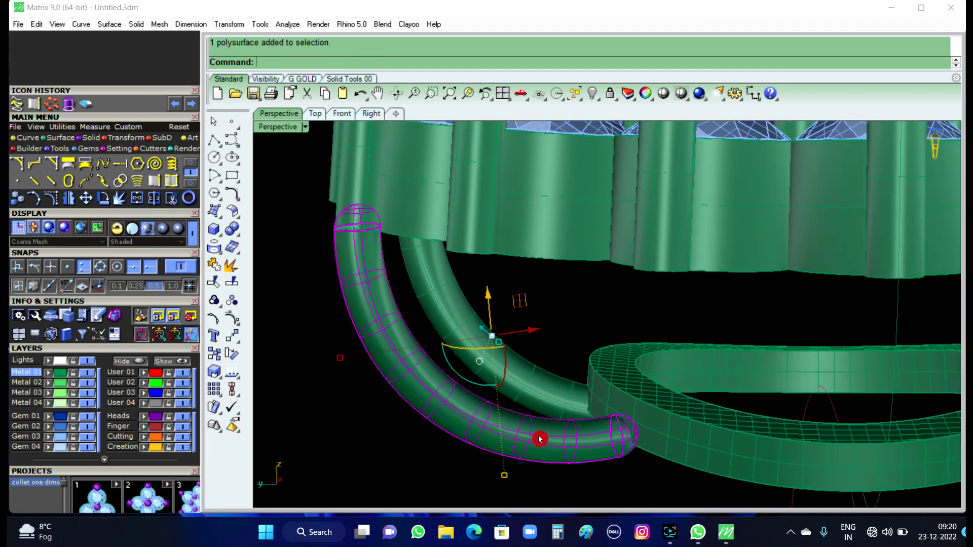
left_click_drag(492, 301, 491, 287)
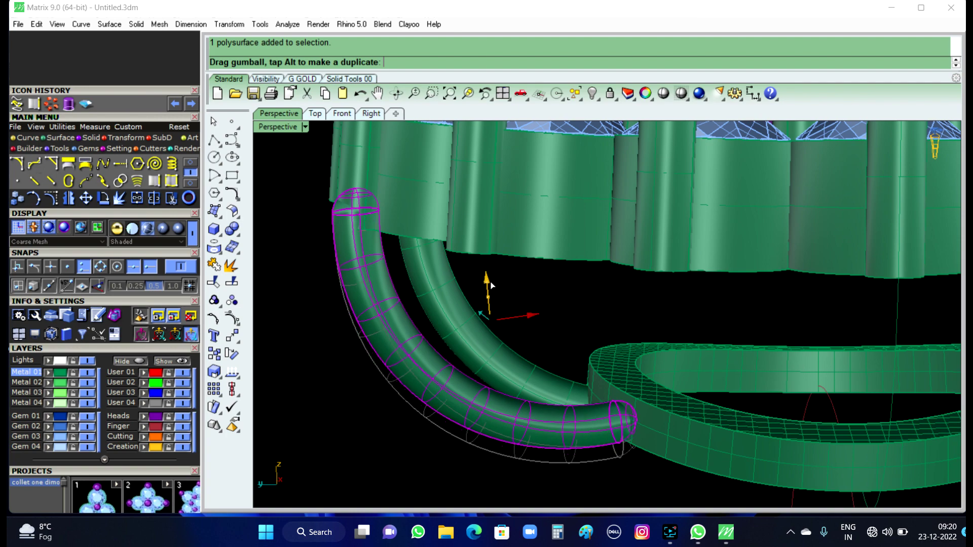
left_click(583, 287)
mouse_move(587, 375)
right_mouse_down()
mouse_move(571, 321)
mouse_move(490, 361)
right_mouse_up()
left_click(443, 363)
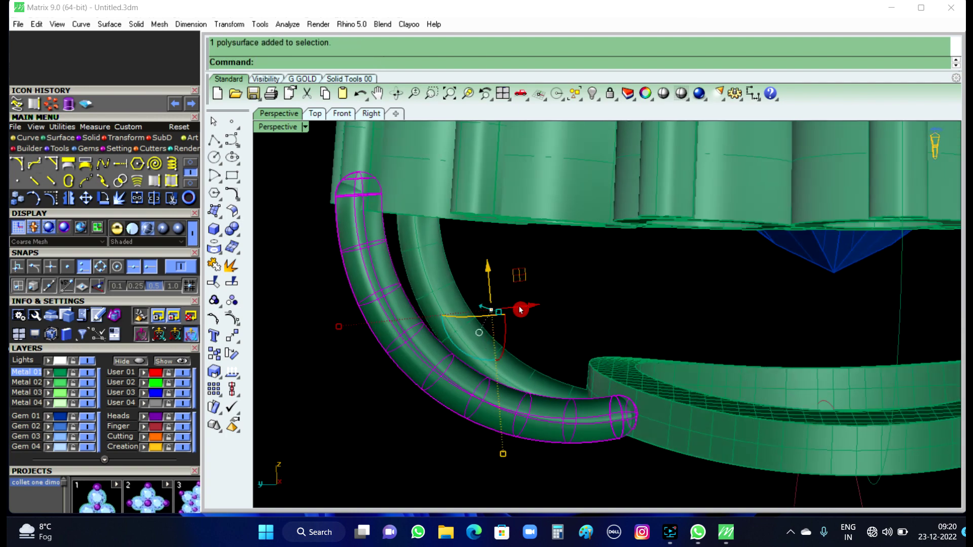
left_click_drag(520, 310, 578, 336)
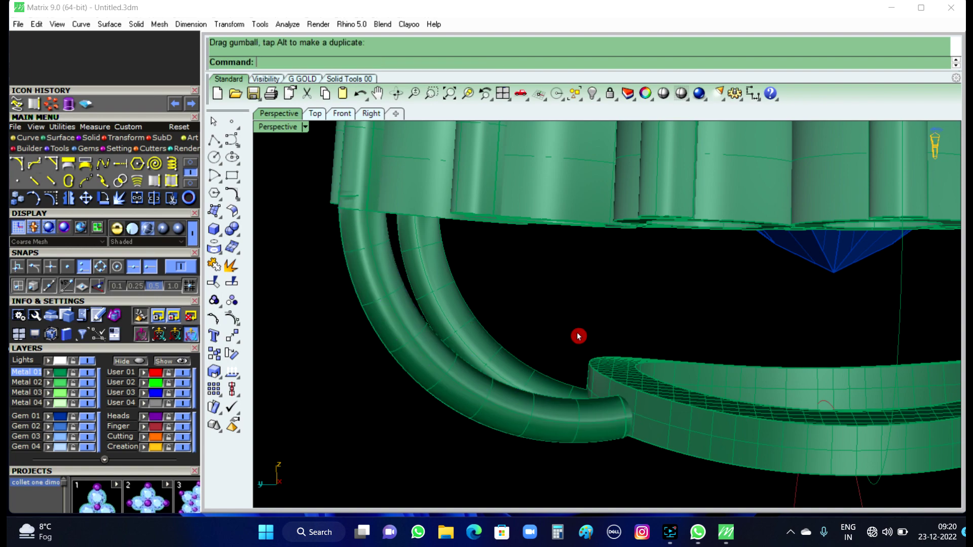
mouse_move(582, 335)
right_mouse_down()
mouse_move(783, 386)
mouse_move(719, 390)
mouse_move(677, 372)
mouse_move(682, 393)
right_mouse_up()
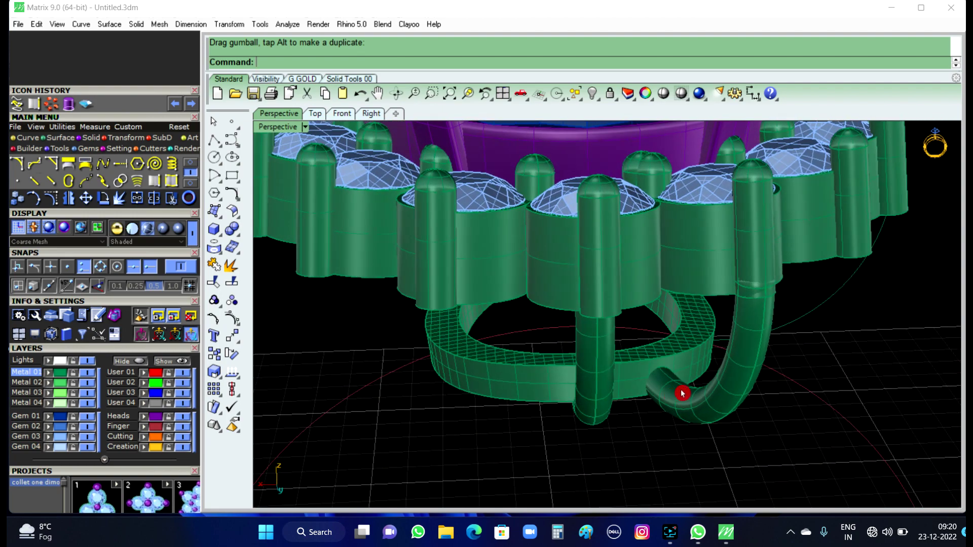
Step: Move the curved tube slightly upward
left_click(741, 373)
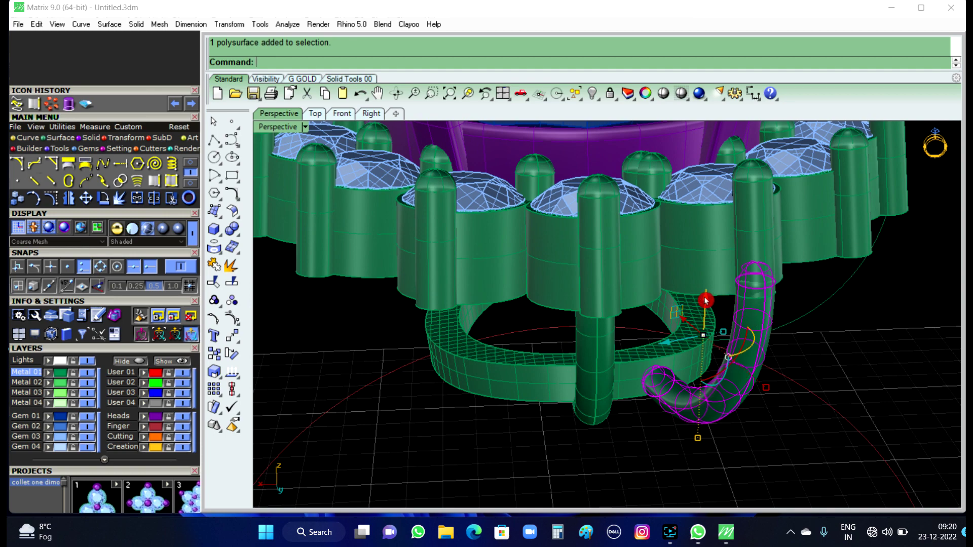
left_click_drag(705, 300, 706, 298)
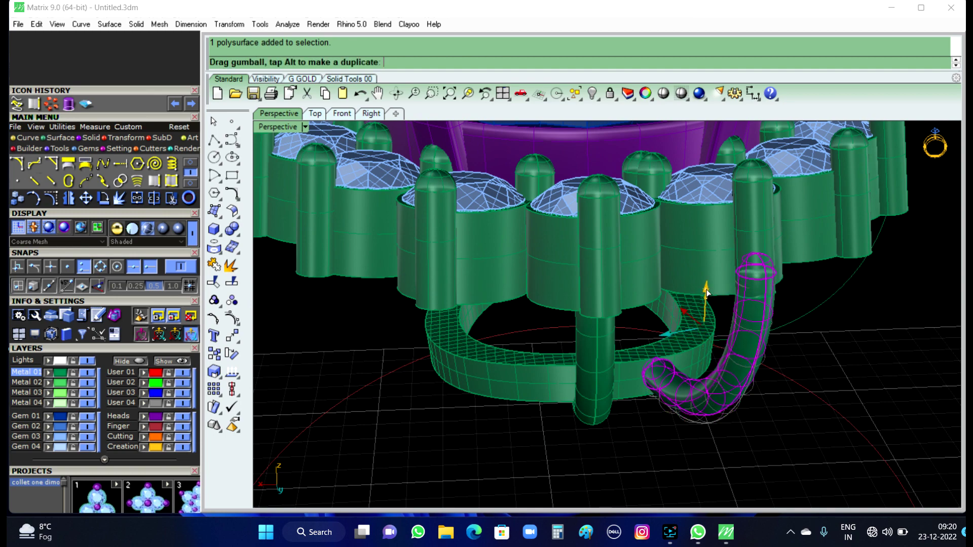
left_click(827, 414)
mouse_move(771, 424)
right_mouse_down()
mouse_move(831, 427)
mouse_move(651, 351)
mouse_move(527, 343)
mouse_move(517, 362)
right_mouse_up()
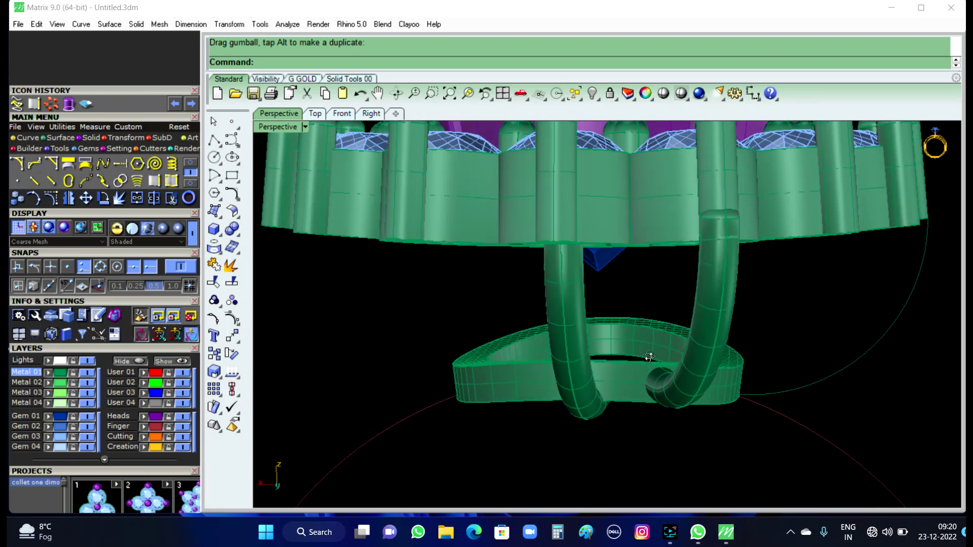
mouse_move(647, 353)
right_mouse_down()
mouse_move(632, 365)
mouse_move(639, 337)
mouse_move(551, 345)
mouse_move(405, 274)
mouse_move(441, 314)
right_mouse_up()
Step: Place a copy of the curved tube beside the original and hide one copy
left_click(441, 314)
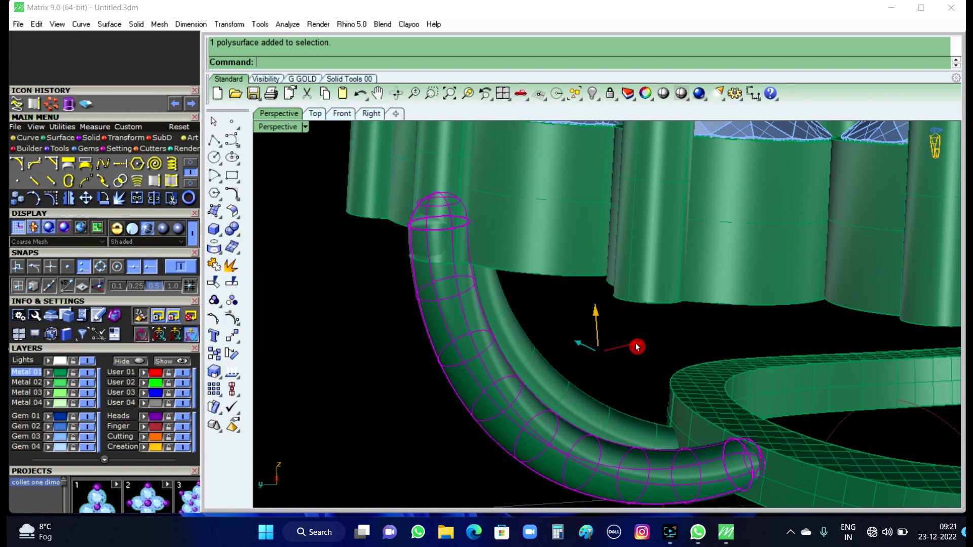
left_click_drag(637, 347, 638, 346)
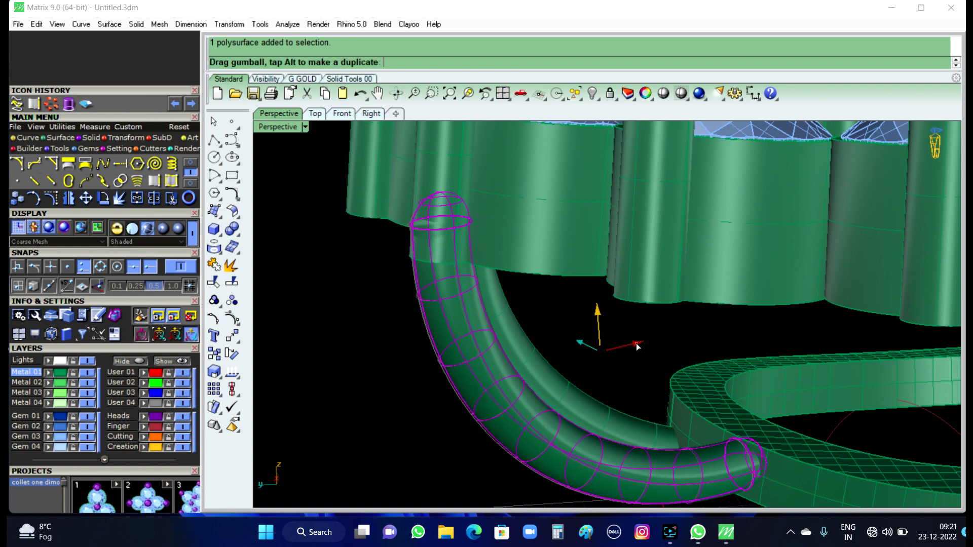
left_click_drag(636, 342, 691, 347, "alt")
left_click(563, 348)
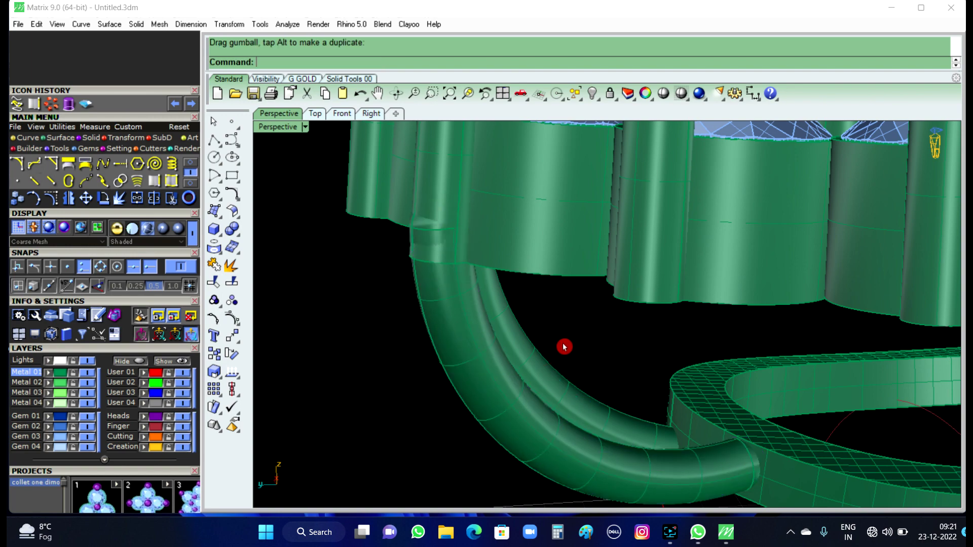
mouse_move(563, 347)
right_mouse_down()
mouse_move(712, 269)
mouse_move(733, 341)
mouse_move(712, 357)
mouse_move(790, 363)
right_mouse_up()
left_click(791, 363)
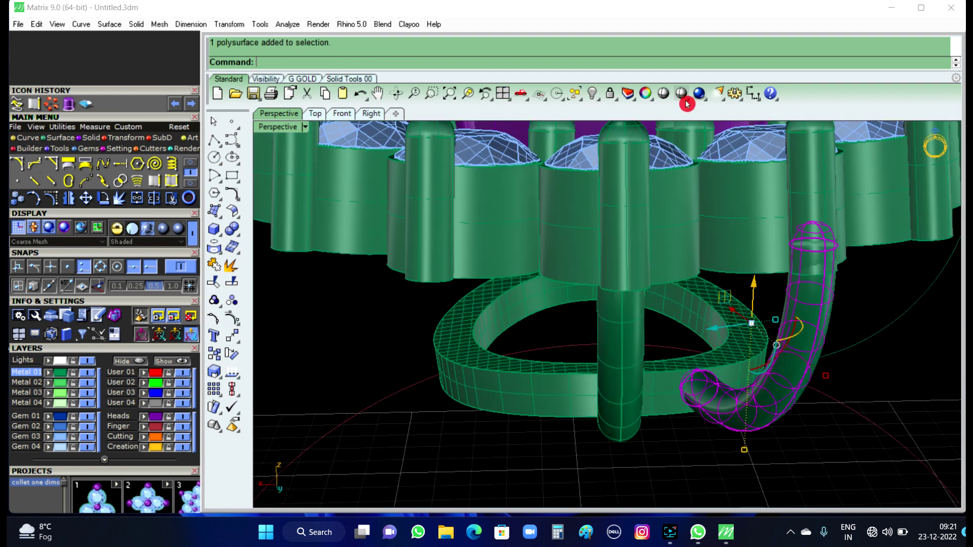
left_click(598, 94)
Step: Slide the remaining tube left and raise it upward
mouse_move(663, 230)
right_mouse_down()
mouse_move(680, 286)
mouse_move(666, 279)
mouse_move(753, 312)
mouse_move(629, 312)
mouse_move(645, 335)
mouse_move(550, 323)
right_mouse_up()
left_click(549, 323)
left_click_drag(669, 317, 615, 320)
left_click(420, 344)
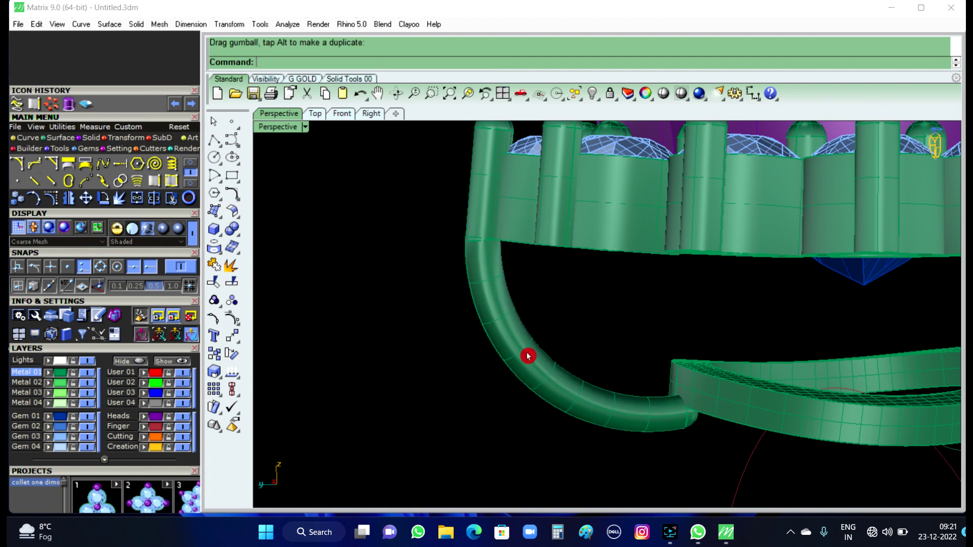
mouse_move(528, 353)
right_mouse_down()
mouse_move(642, 330)
mouse_move(643, 300)
mouse_move(553, 345)
mouse_move(544, 365)
right_mouse_up()
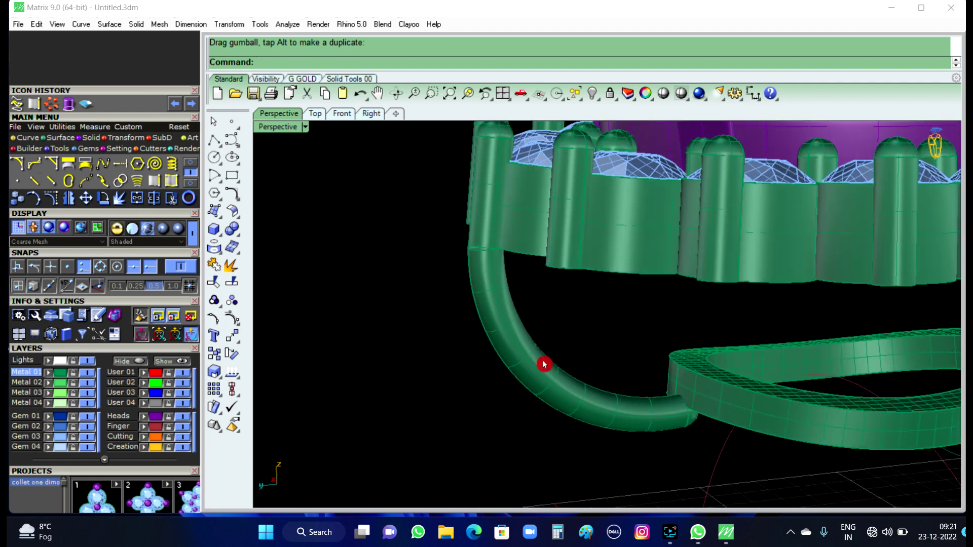
left_click(579, 399)
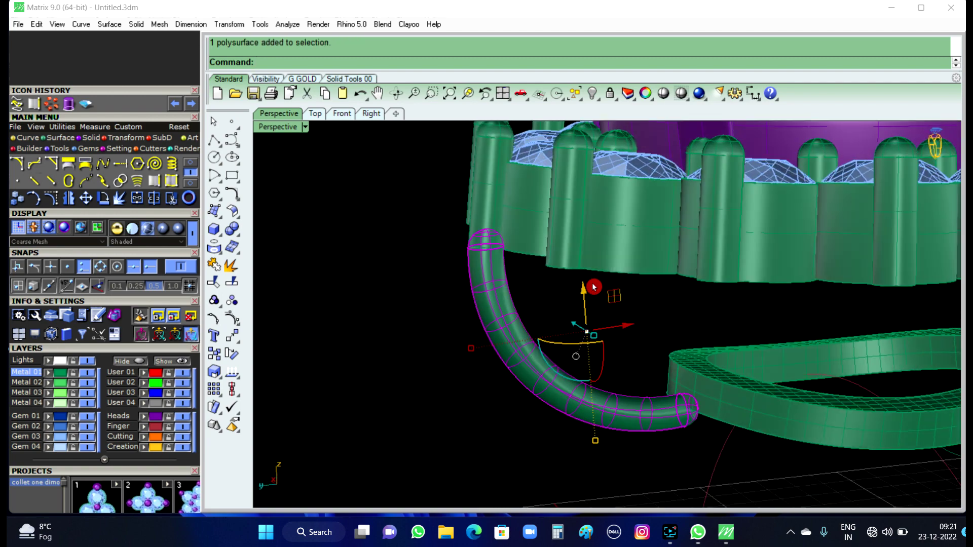
left_click_drag(586, 293, 585, 278)
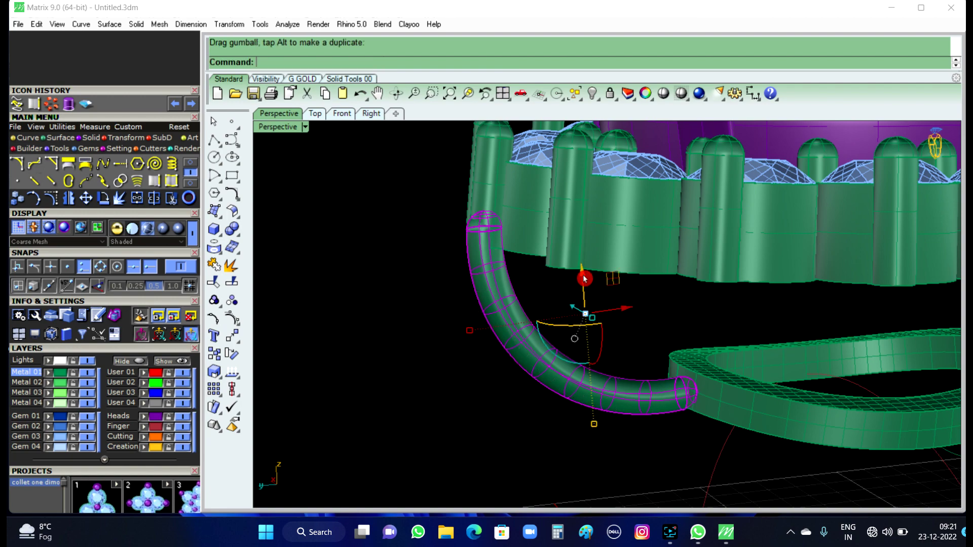
left_click(650, 319)
Step: Raise the tube further, then lower it slightly to fit the band
mouse_move(663, 321)
right_mouse_down()
mouse_move(643, 330)
mouse_move(693, 293)
mouse_move(581, 348)
right_mouse_up()
left_click(585, 359)
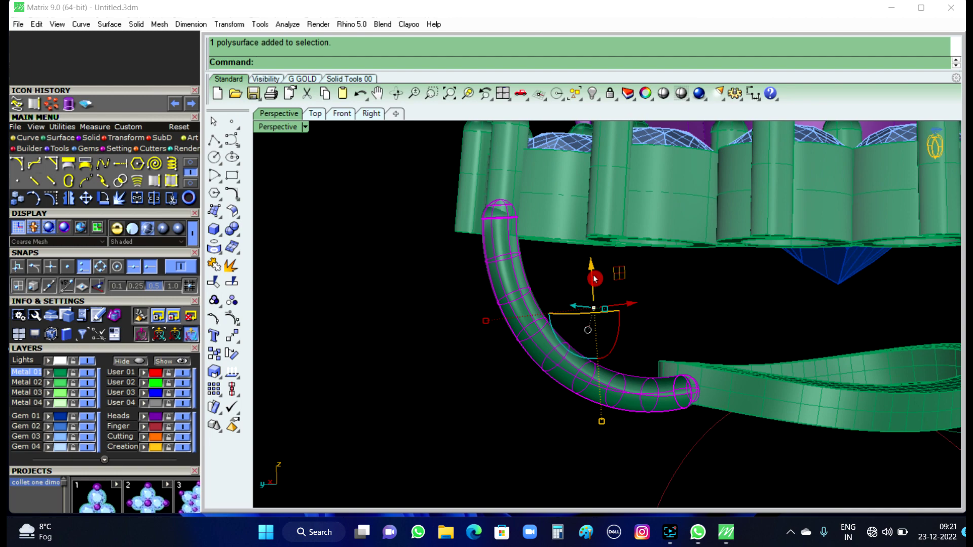
left_click_drag(594, 279, 592, 261)
left_click(715, 330)
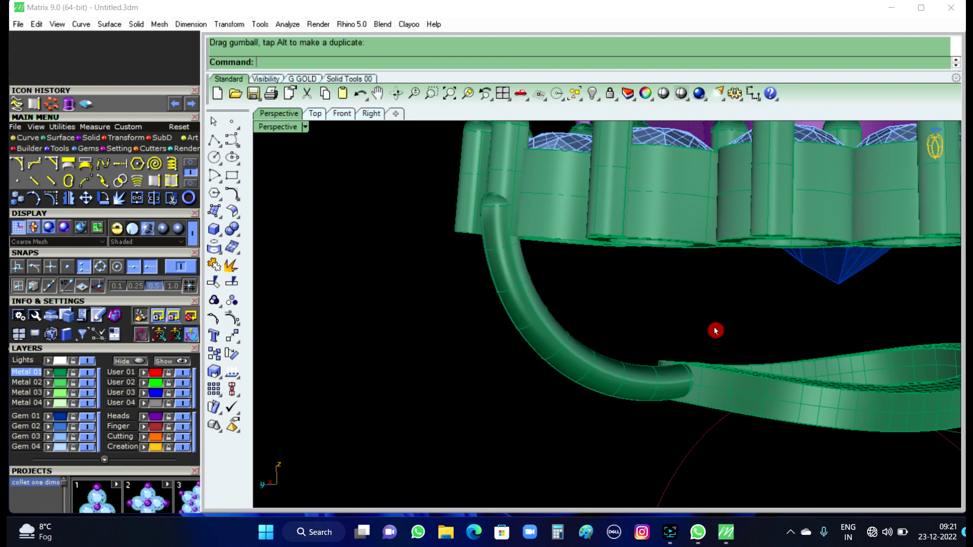
mouse_move(714, 331)
right_mouse_down()
mouse_move(651, 339)
mouse_move(669, 352)
mouse_move(610, 378)
right_mouse_up()
left_click(610, 378)
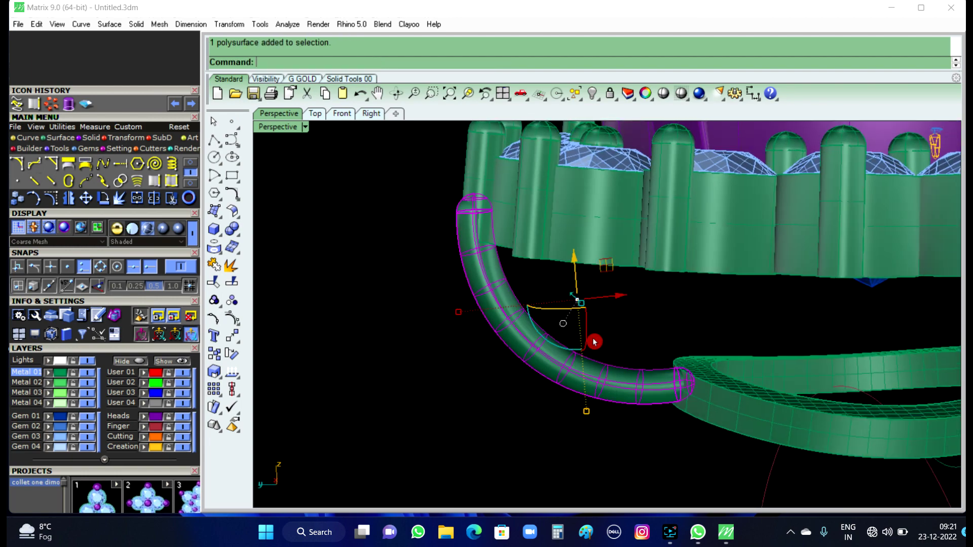
left_click_drag(579, 275, 579, 284)
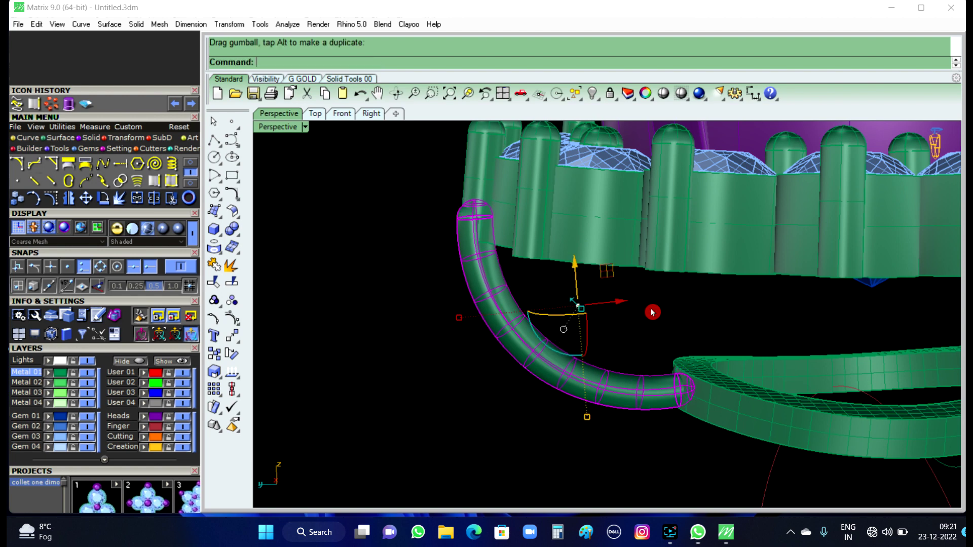
left_click(580, 308)
Step: Nudge the tube sideways until its lower end meets the band, checking from below
left_click(530, 348)
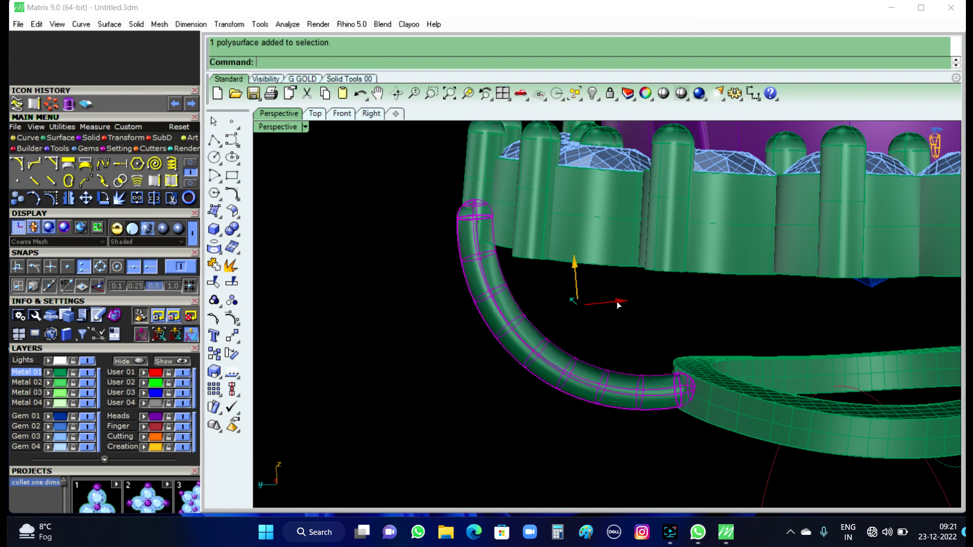
left_click_drag(616, 302, 616, 302)
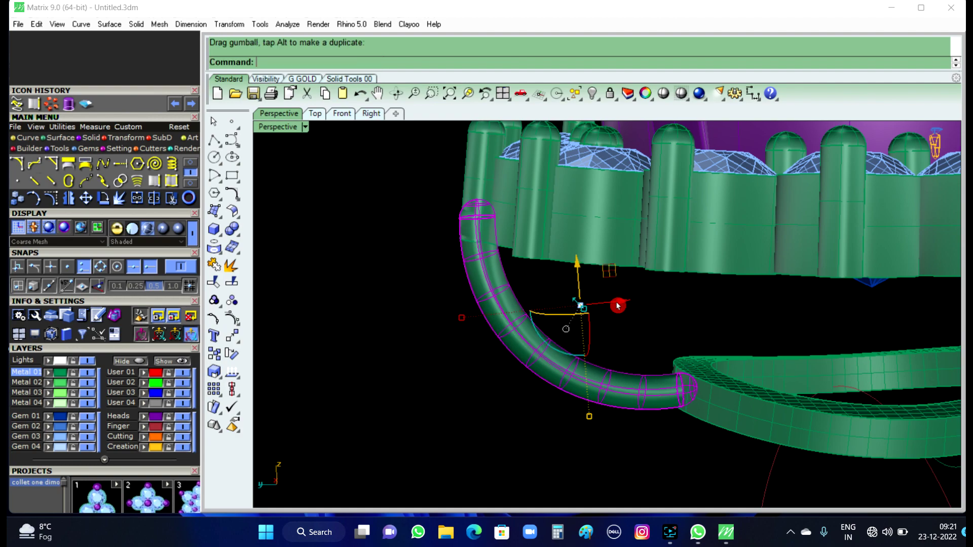
left_click(686, 321)
right_click_drag(686, 322, 724, 338)
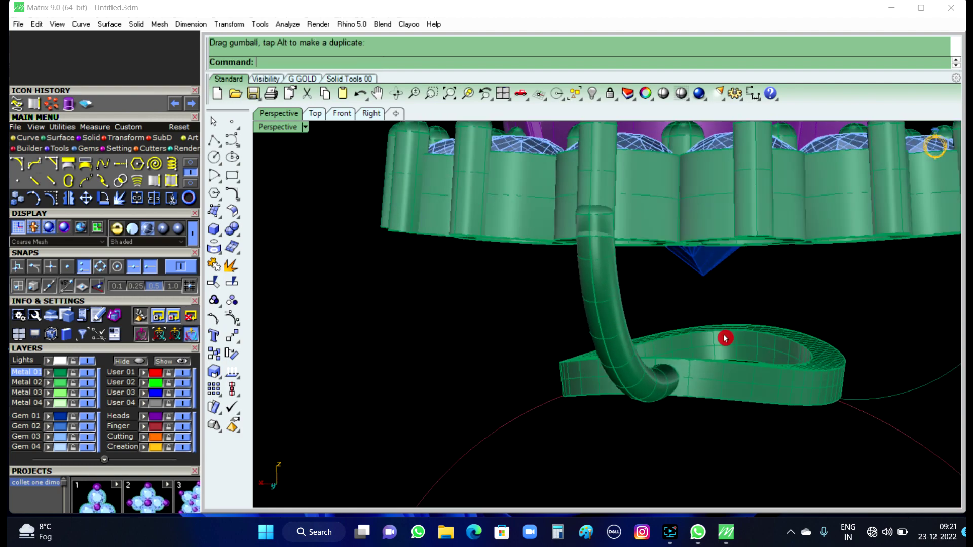
right_click_drag(606, 282, 563, 306)
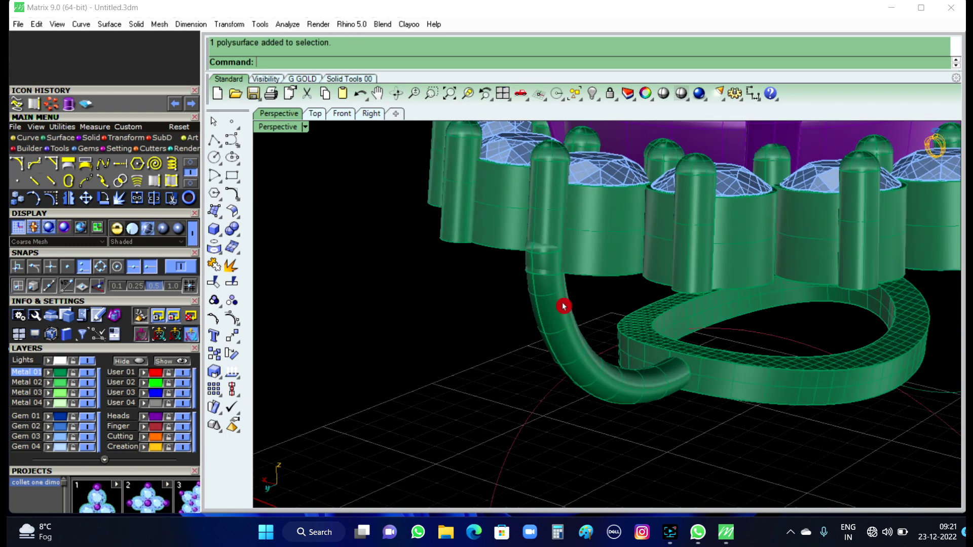
left_click_drag(636, 304, 634, 302)
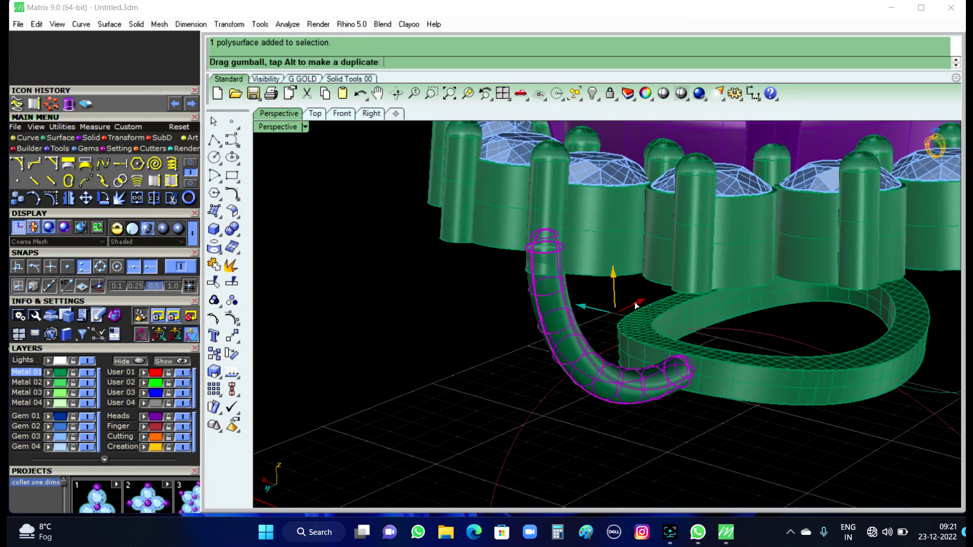
left_click(466, 346)
mouse_move(467, 346)
right_mouse_down()
mouse_move(657, 301)
mouse_move(677, 242)
mouse_move(524, 356)
right_mouse_up()
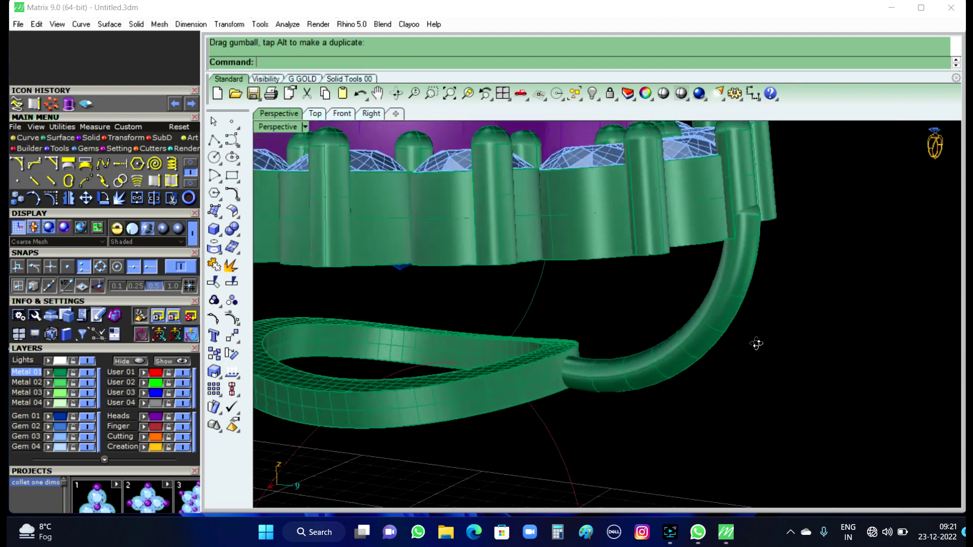
scroll(524, 356, "down", 3)
scroll(525, 356, "down", 3)
scroll(678, 372, "down", 2)
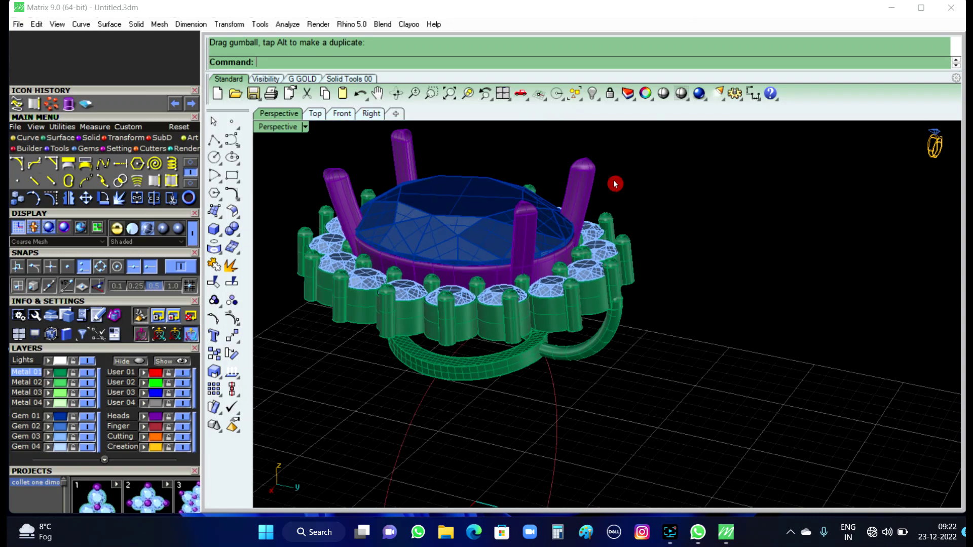
Step: Show all hidden objects and select the left and right curved prongs
left_click(598, 101)
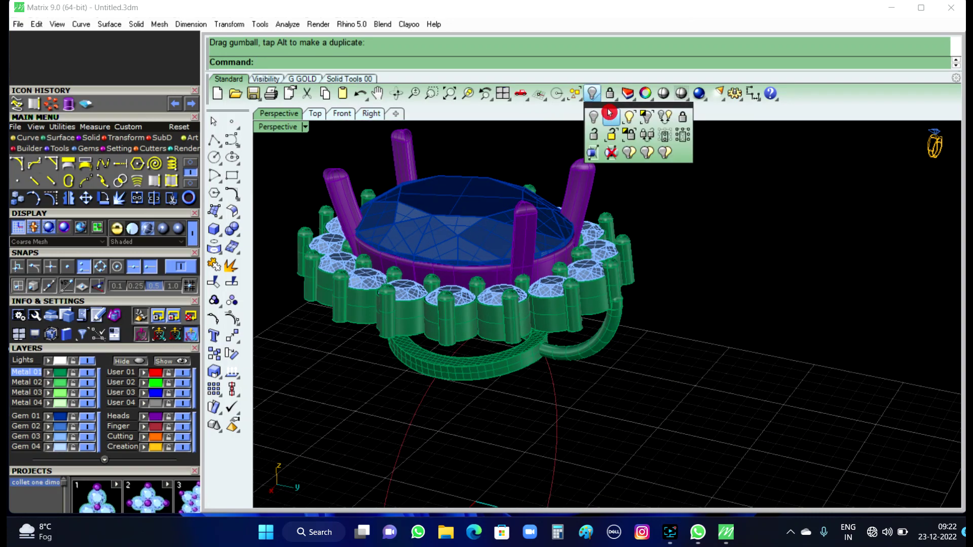
left_click(611, 117)
mouse_move(662, 284)
right_mouse_down()
mouse_move(686, 330)
mouse_move(579, 284)
mouse_move(691, 336)
mouse_move(628, 323)
right_mouse_up()
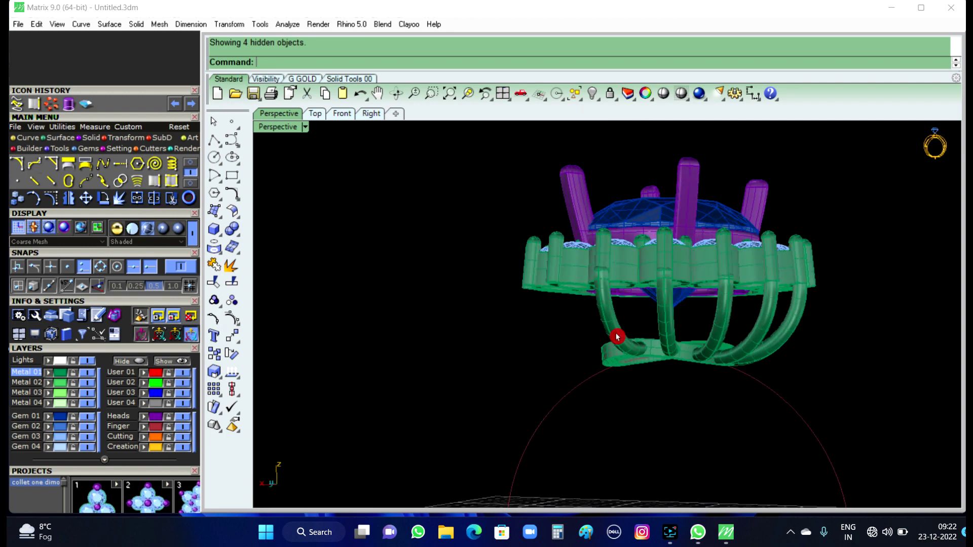
left_click(616, 336)
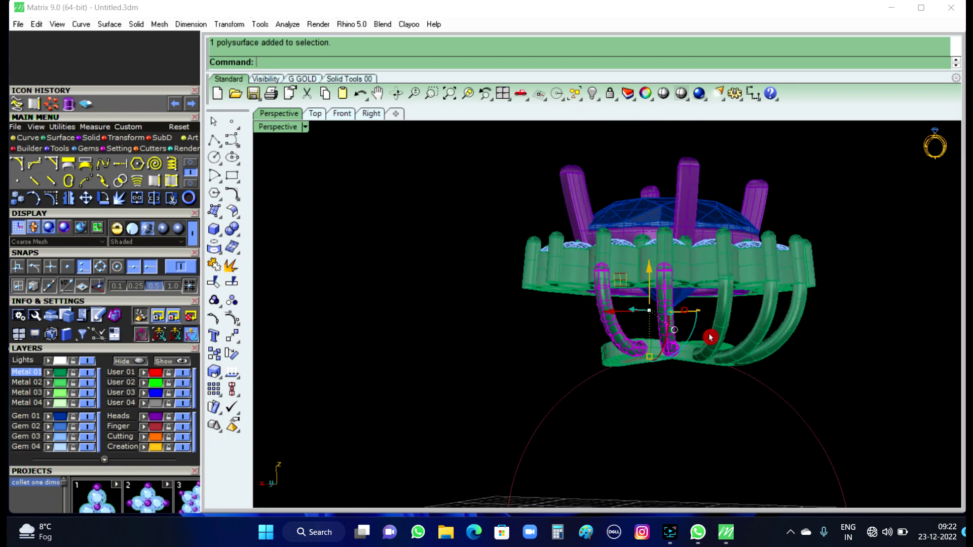
scroll(543, 298, "down", 3)
right_click_drag(543, 297, 682, 359)
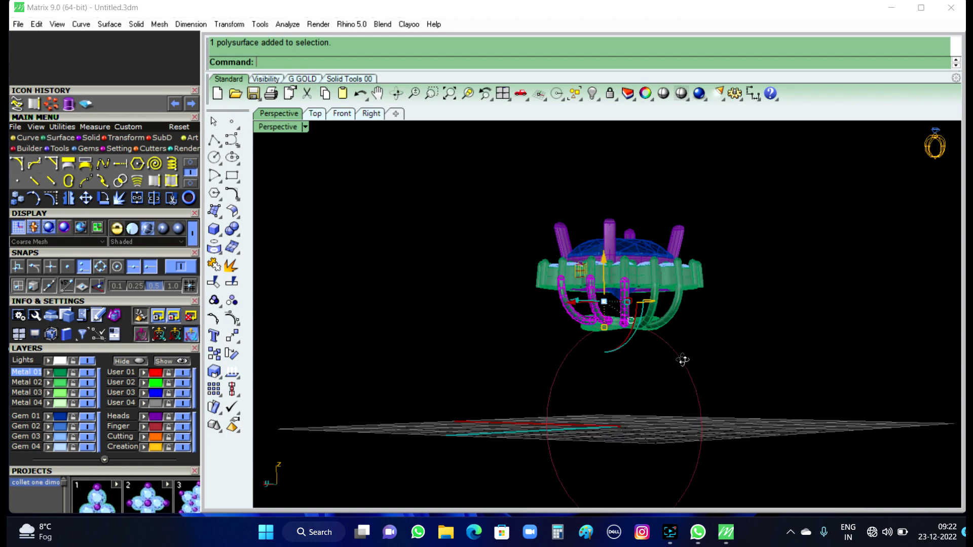
scroll(672, 313, "up", 5)
left_click(683, 303, "shift")
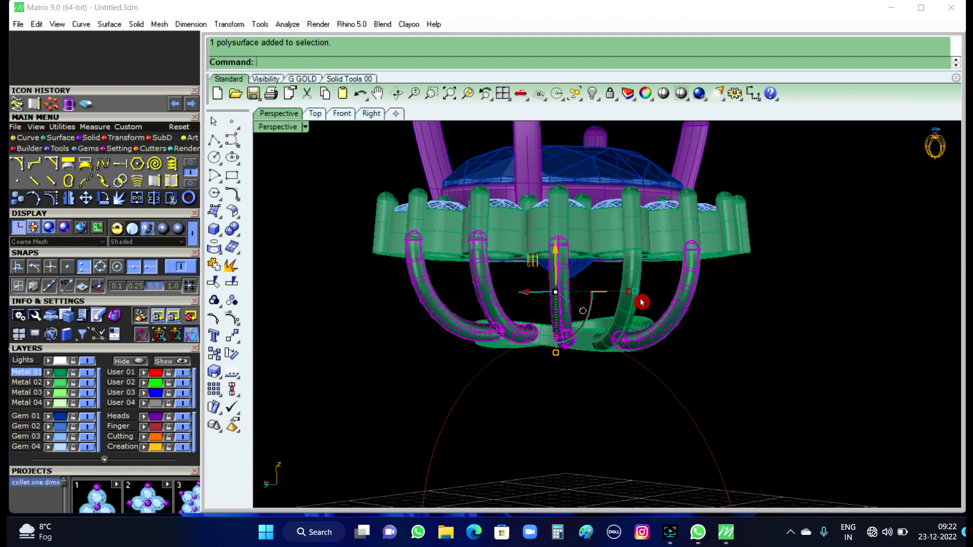
Step: In the Top view, remove the top prong from the selection
scroll(645, 337, "down", 2)
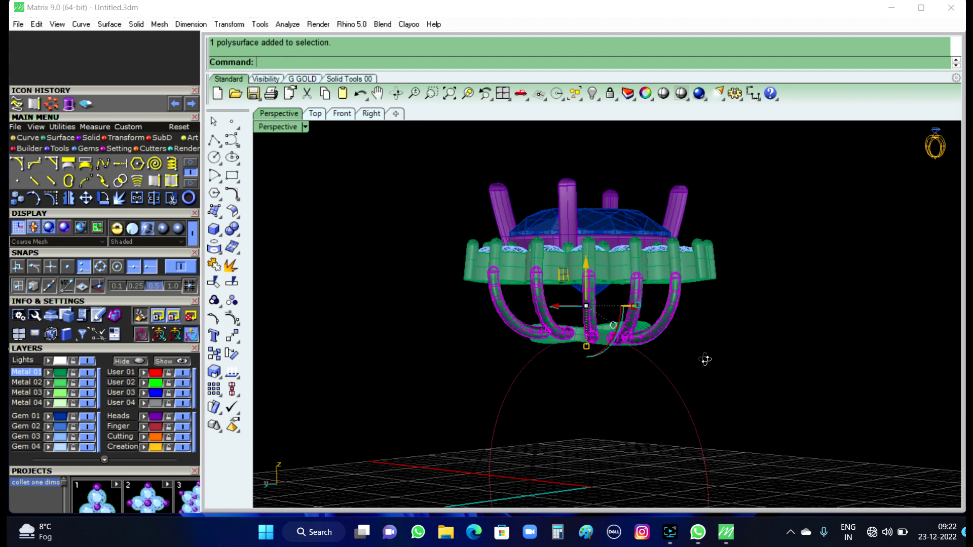
right_click_drag(706, 358, 736, 399)
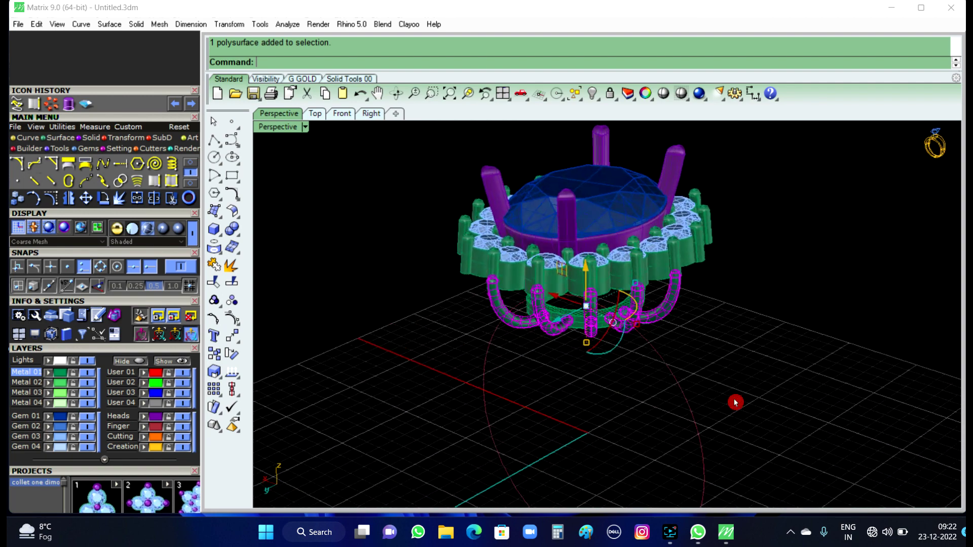
left_click(315, 116)
scroll(389, 211, "down", 3)
scroll(389, 211, "down", 1)
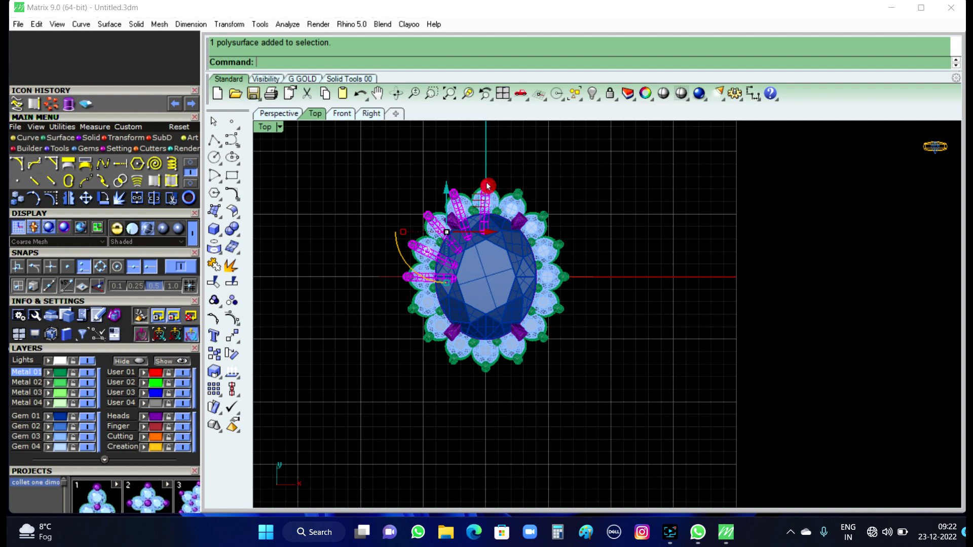
scroll(487, 186, "up", 1)
scroll(487, 187, "up", 3)
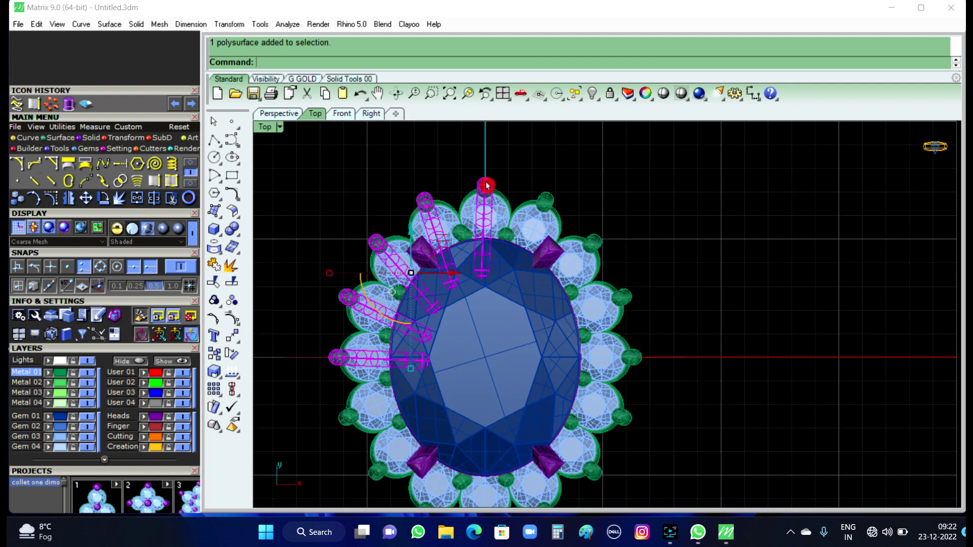
left_click(486, 183, "ctrl")
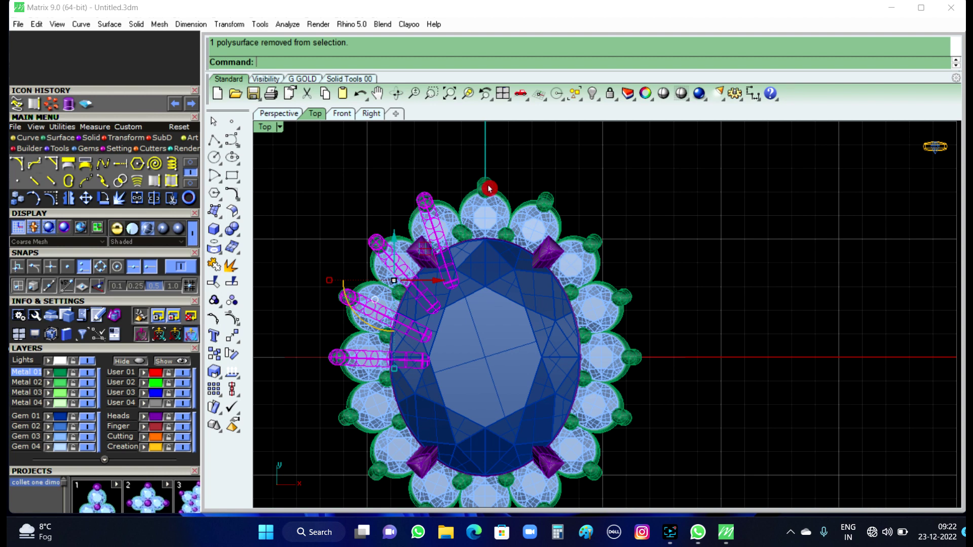
left_click(299, 79)
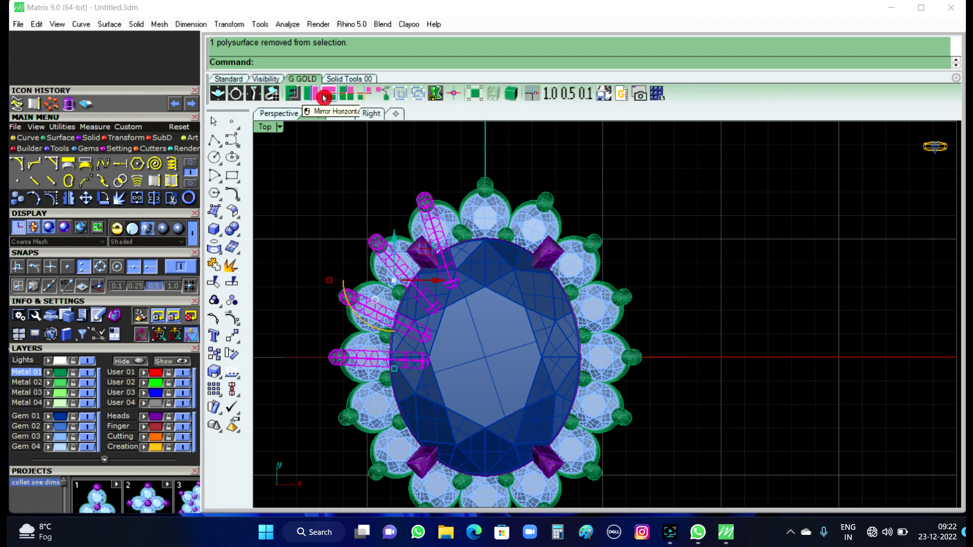
Step: Group the selected prongs and check the group in the Perspective view
left_click(223, 302)
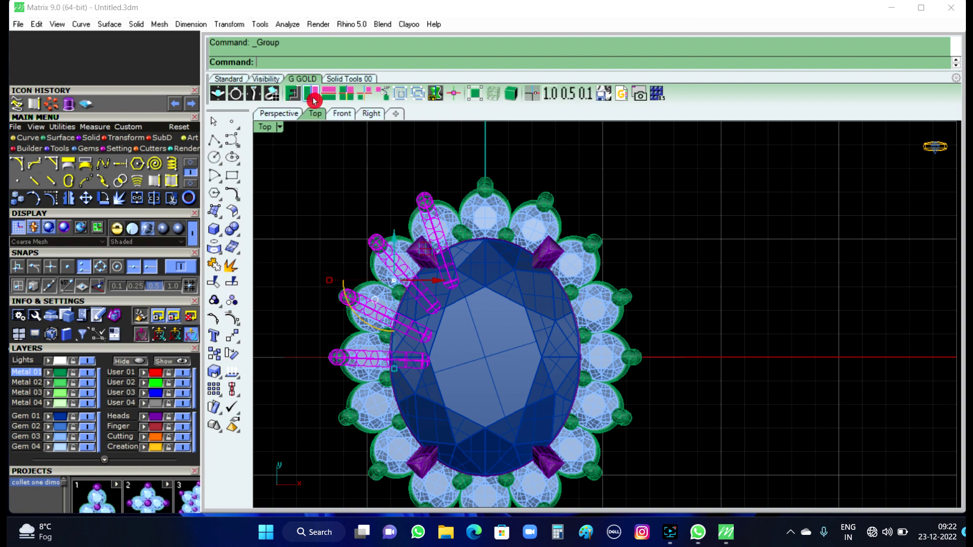
left_click(293, 114)
right_click_drag(548, 364, 482, 364)
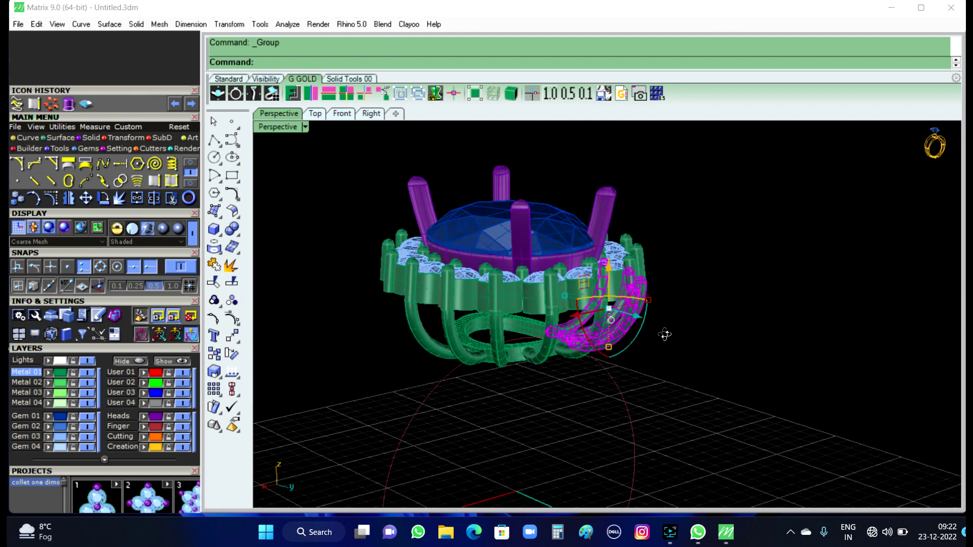
left_click(460, 354)
right_click_drag(575, 403, 513, 375)
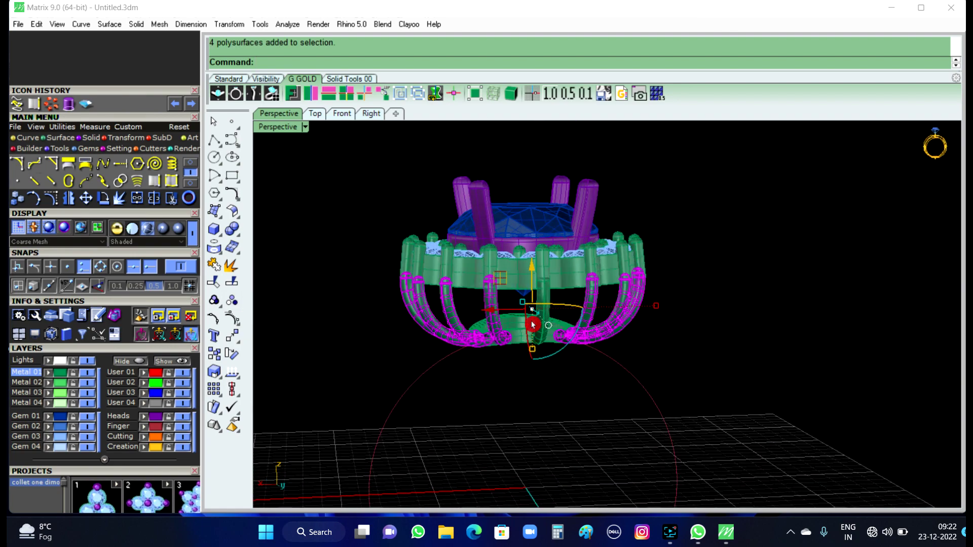
scroll(545, 310, "up", 4)
left_click(546, 286, "shift")
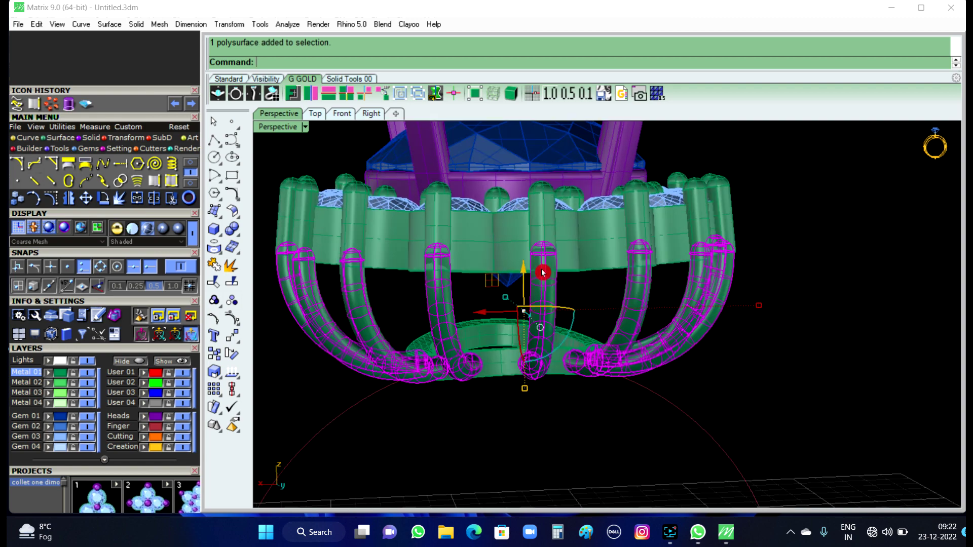
Step: Review the grouped prongs in the Top view, clear the selection, and return to Perspective
left_click(316, 114)
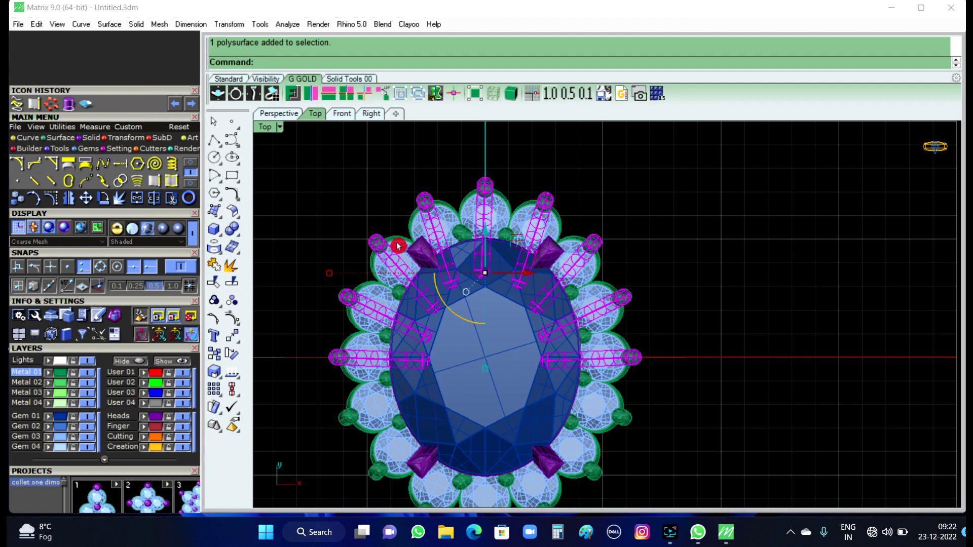
mouse_move(450, 330)
right_mouse_down()
mouse_move(464, 319)
mouse_move(461, 276)
right_mouse_up()
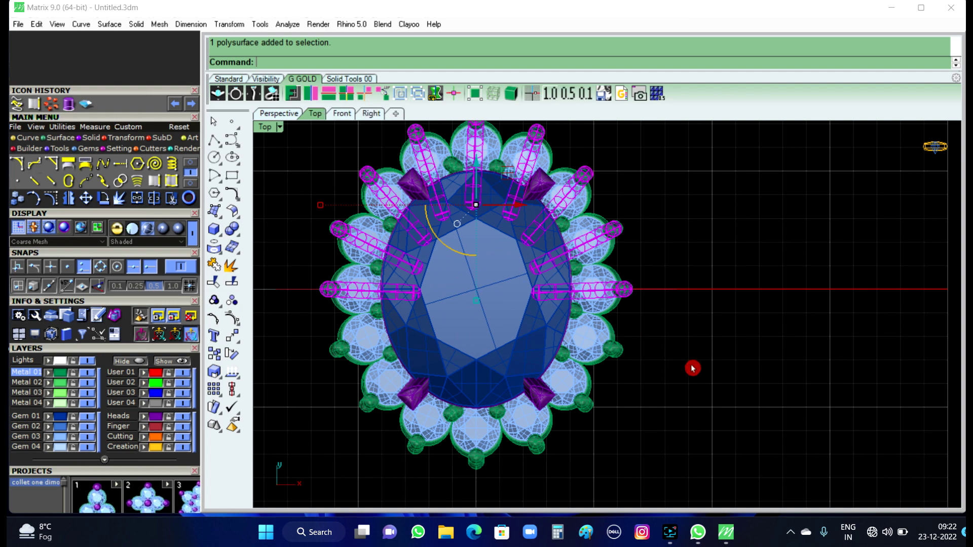
key("Delete")
scroll(337, 289, "up", 2)
scroll(336, 288, "down", 2)
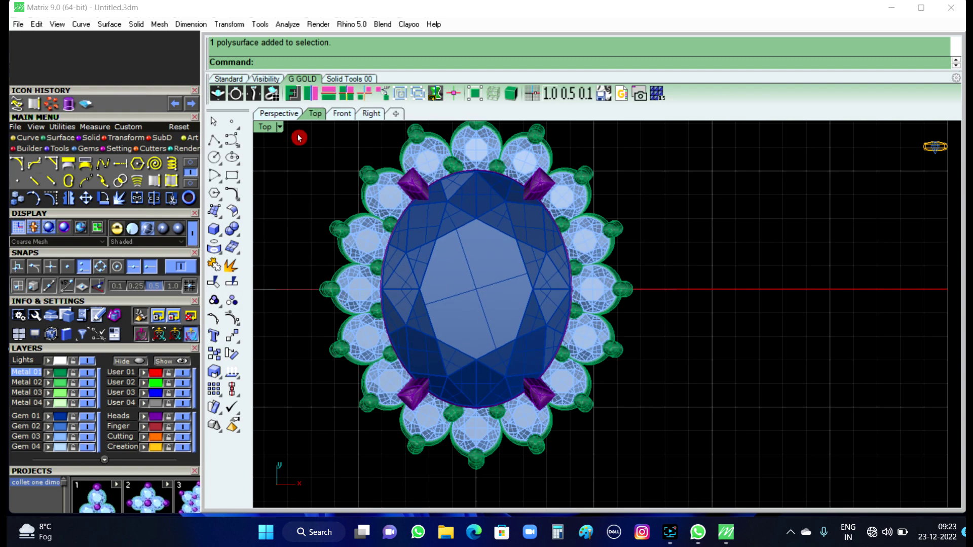
left_click(290, 119)
mouse_move(495, 333)
right_mouse_down()
mouse_move(508, 294)
mouse_move(461, 273)
right_mouse_up()
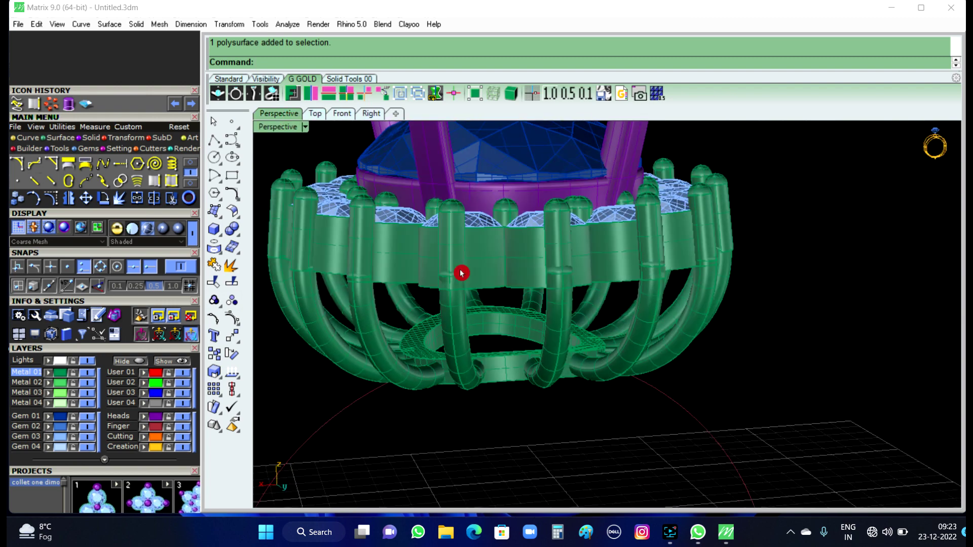
Step: Zoom and orbit to a side-on view of the prongs under the setting
mouse_move(596, 391)
right_mouse_down()
mouse_move(690, 393)
mouse_move(631, 381)
right_mouse_up()
left_click(382, 376)
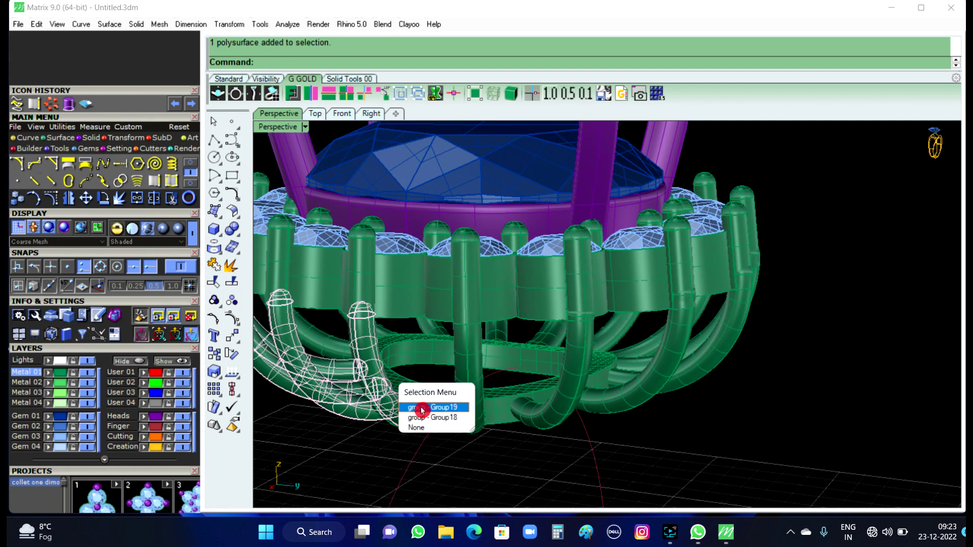
left_click(766, 444)
scroll(705, 354, "down", 4)
right_click_drag(704, 382, 629, 427)
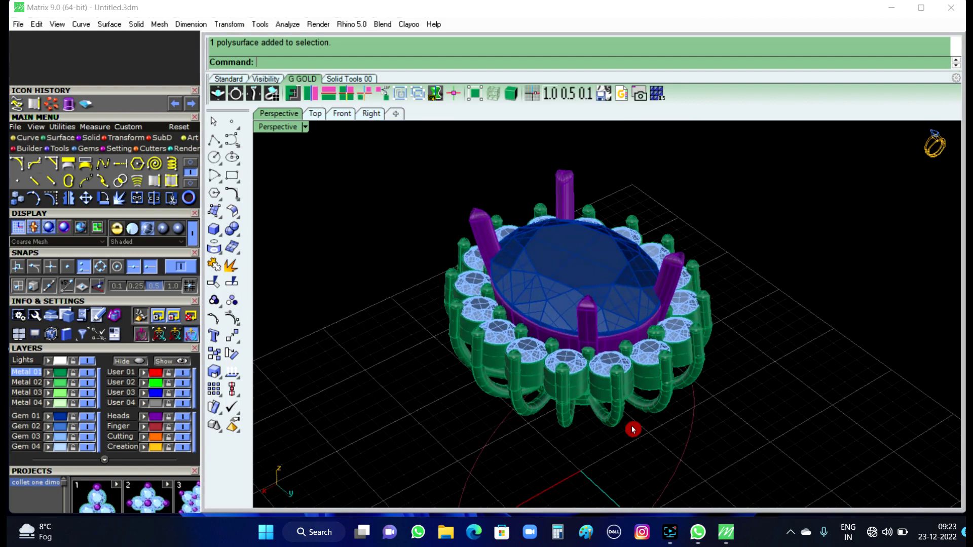
right_click_drag(601, 316, 781, 344)
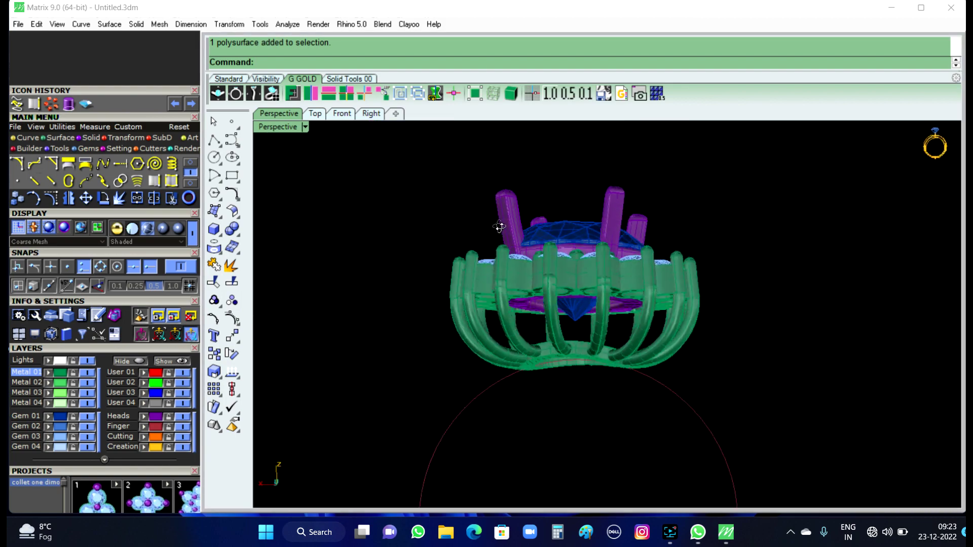
scroll(683, 332, "up", 4)
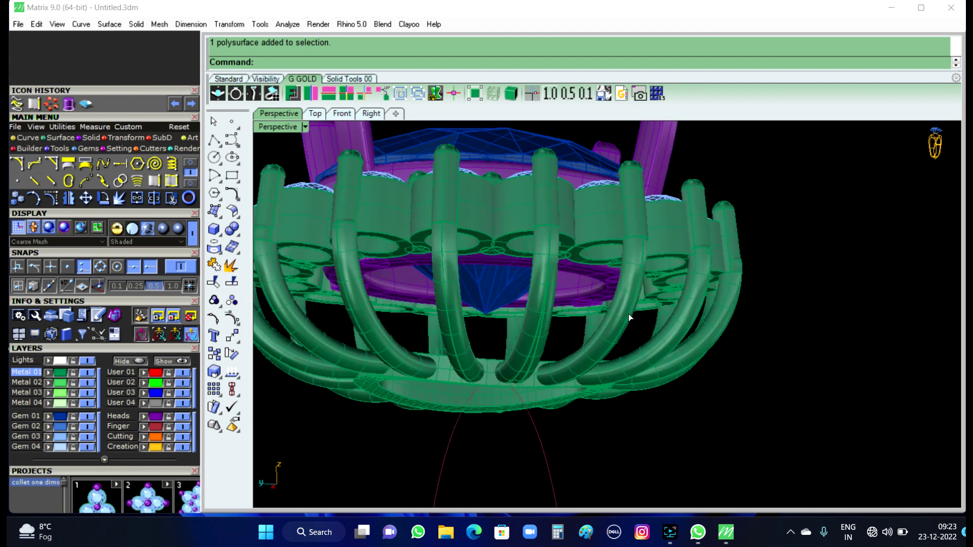
Step: Ungroup the first two four-prong groups, clearing the selection after each
left_click_drag(630, 318, 667, 343)
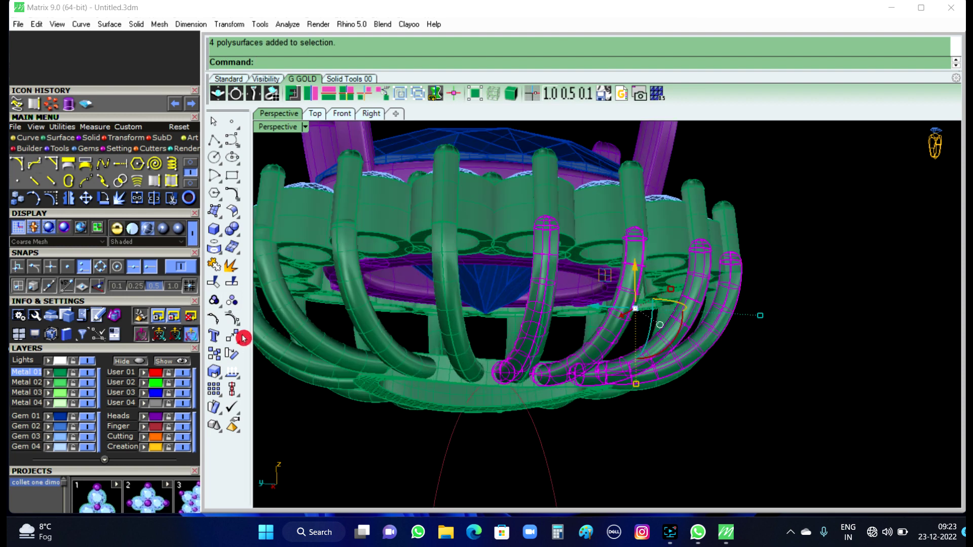
left_click(228, 305)
left_click(782, 411)
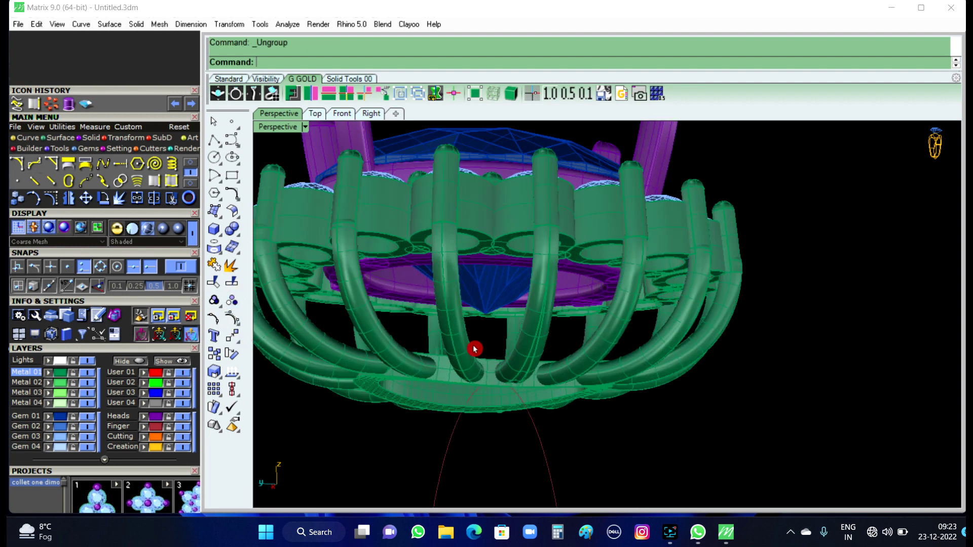
left_click_drag(449, 343, 508, 371)
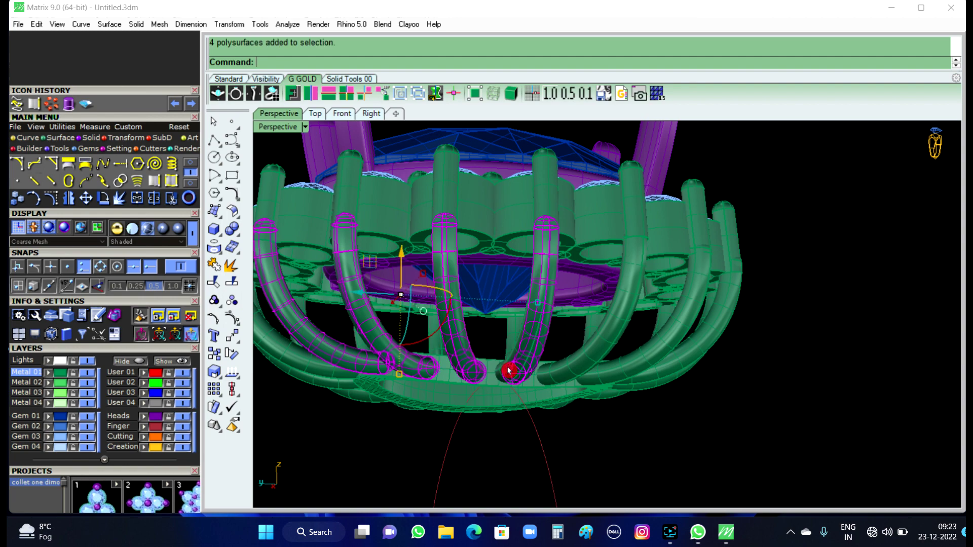
left_click(237, 304)
left_click(680, 401)
Step: Ungroup the remaining two four-prong groups, including the front prongs
mouse_move(449, 336)
right_mouse_down()
mouse_move(431, 336)
mouse_move(642, 346)
mouse_move(546, 333)
right_mouse_up()
left_click(546, 333)
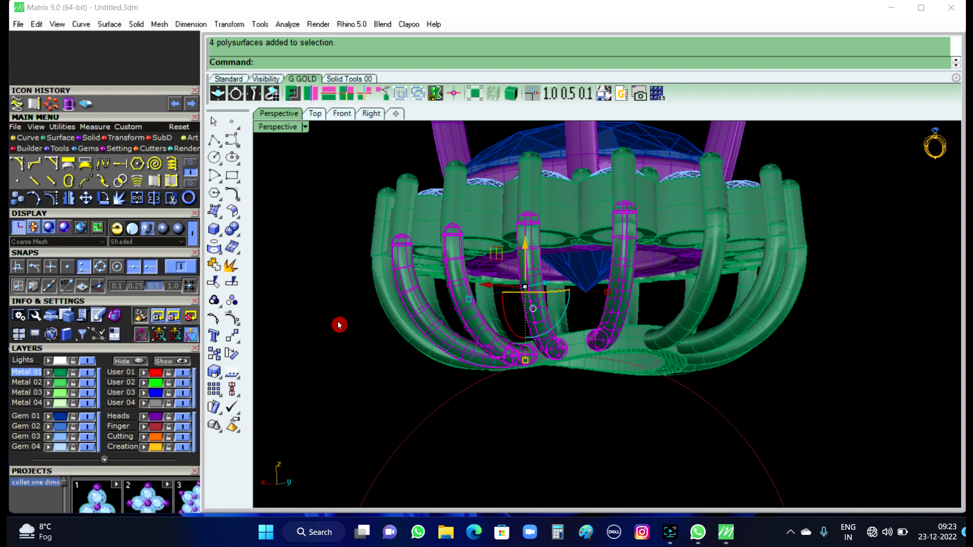
left_click(232, 301)
mouse_move(313, 354)
right_mouse_down()
mouse_move(506, 391)
mouse_move(635, 373)
right_mouse_up()
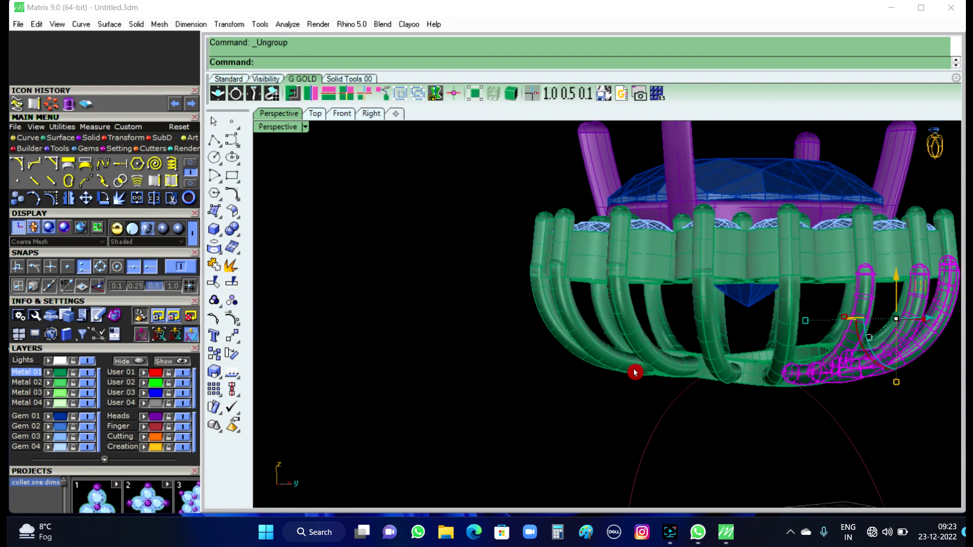
left_click(646, 350)
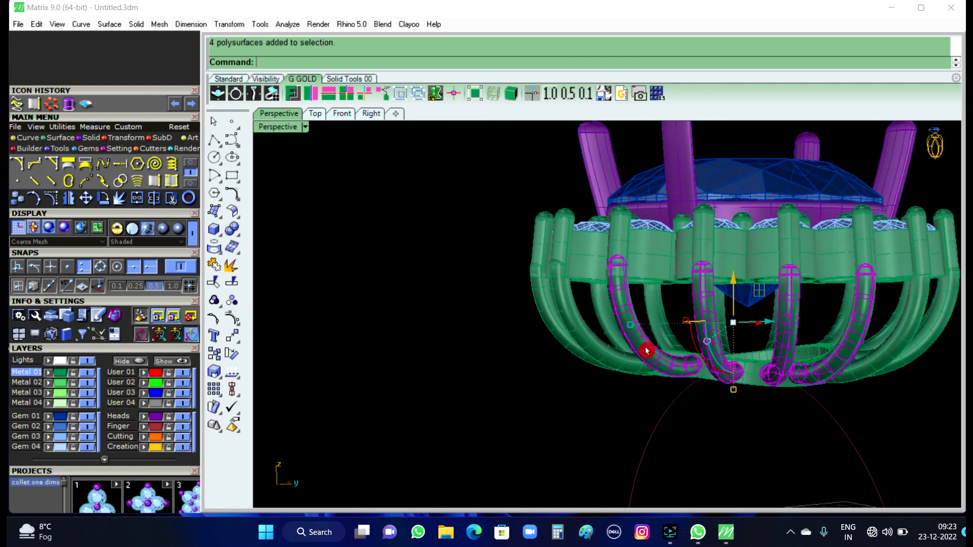
left_click(233, 303)
Step: Select single front prongs to confirm each is now a separate piece
left_click(543, 363)
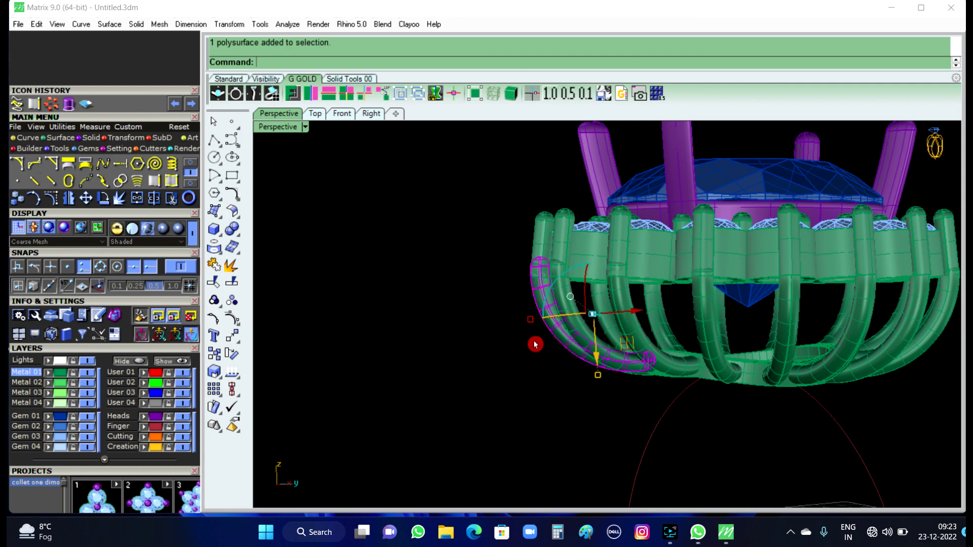
mouse_move(506, 384)
right_mouse_down()
mouse_move(571, 378)
mouse_move(534, 407)
right_mouse_up()
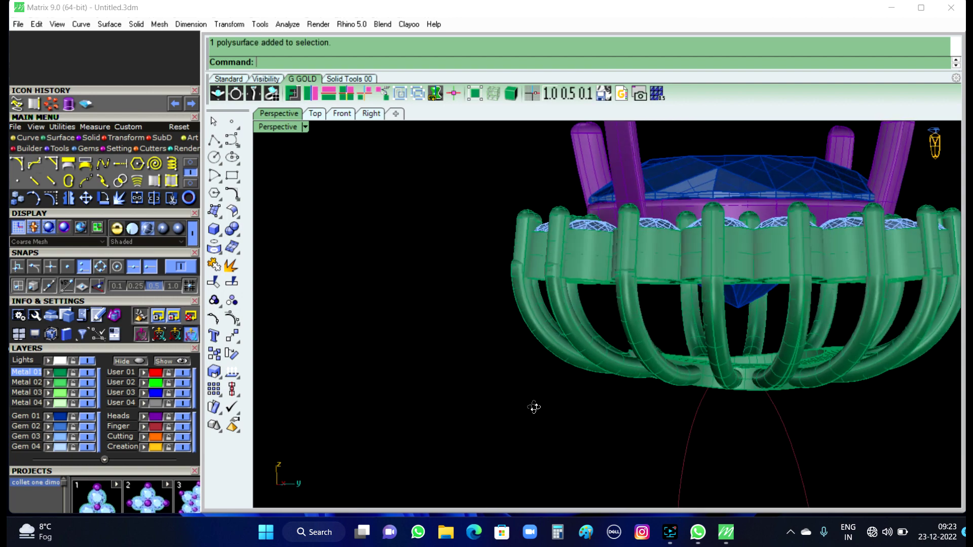
left_click(659, 341)
Step: Orbit around the ring to inspect all sides, then level the view to Front
left_click_drag(673, 341, 720, 346)
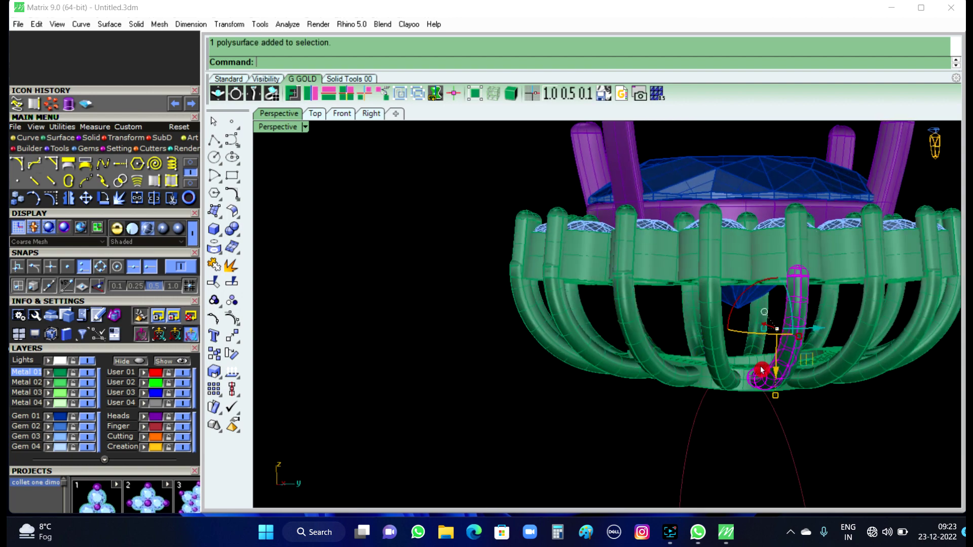
mouse_move(780, 350)
right_mouse_down()
mouse_move(655, 350)
mouse_move(775, 336)
mouse_move(791, 378)
mouse_move(742, 383)
right_mouse_up()
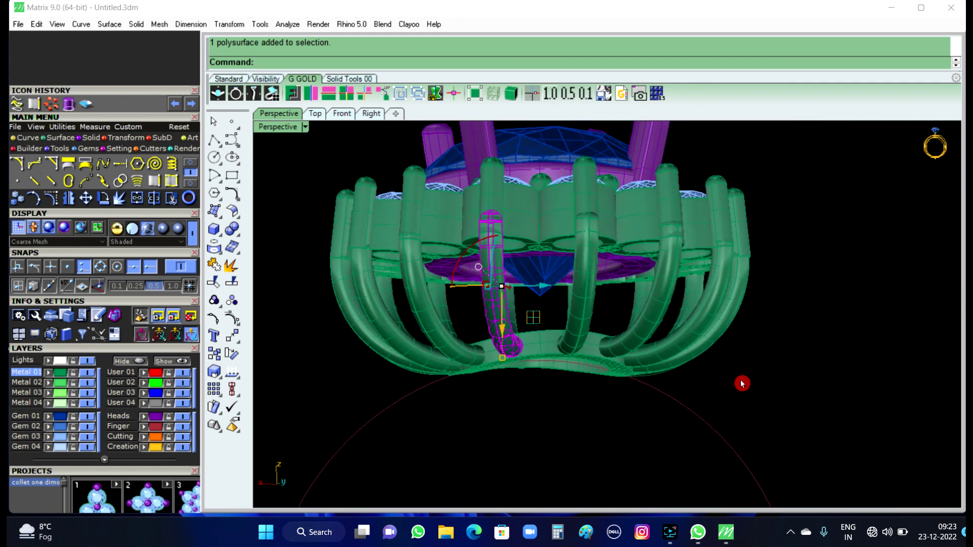
mouse_move(589, 318)
right_mouse_down()
mouse_move(681, 328)
mouse_move(735, 356)
mouse_move(679, 372)
mouse_move(536, 350)
mouse_move(714, 361)
mouse_move(579, 341)
mouse_move(671, 378)
mouse_move(647, 352)
mouse_move(714, 341)
mouse_move(756, 359)
mouse_move(663, 363)
right_mouse_up()
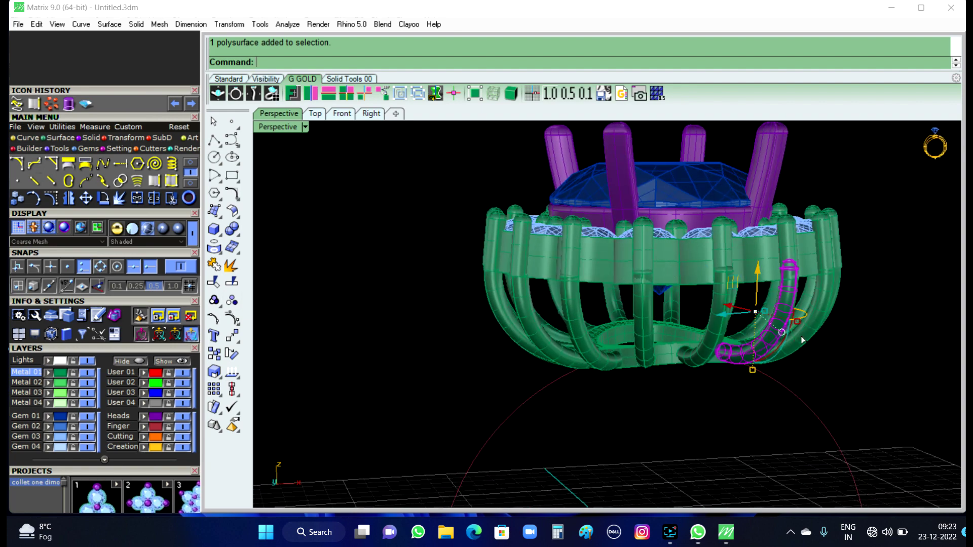
right_click_drag(773, 334, 839, 349)
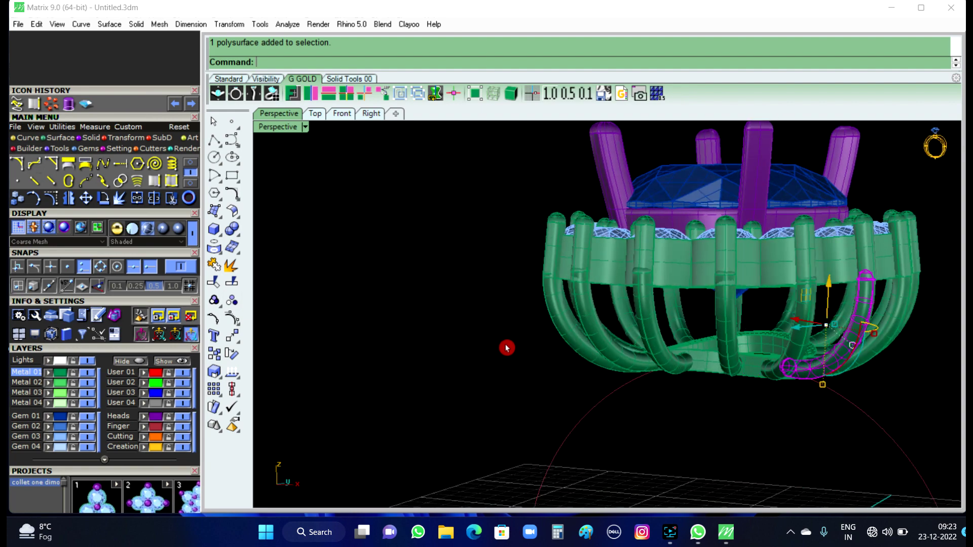
scroll(446, 304, "down", 3)
scroll(471, 315, "down", 3)
mouse_move(508, 332)
right_mouse_down()
mouse_move(586, 303)
mouse_move(596, 330)
right_mouse_up()
left_click(344, 118)
Step: Window-select band, shank tubes, collet head and gems in Front view and group them
scroll(482, 245, "down", 3)
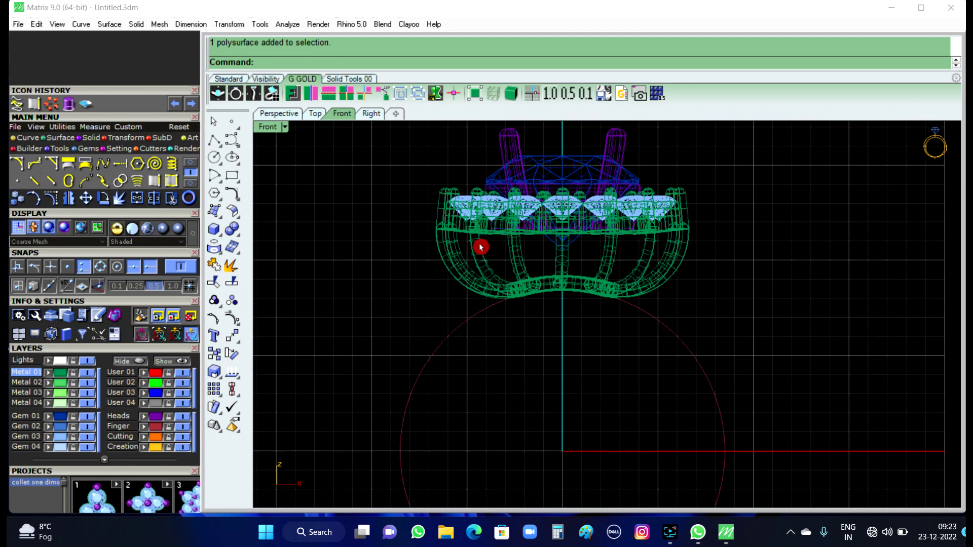
scroll(527, 325, "down", 1)
scroll(445, 237, "up", 2)
left_click_drag(354, 151, 679, 355)
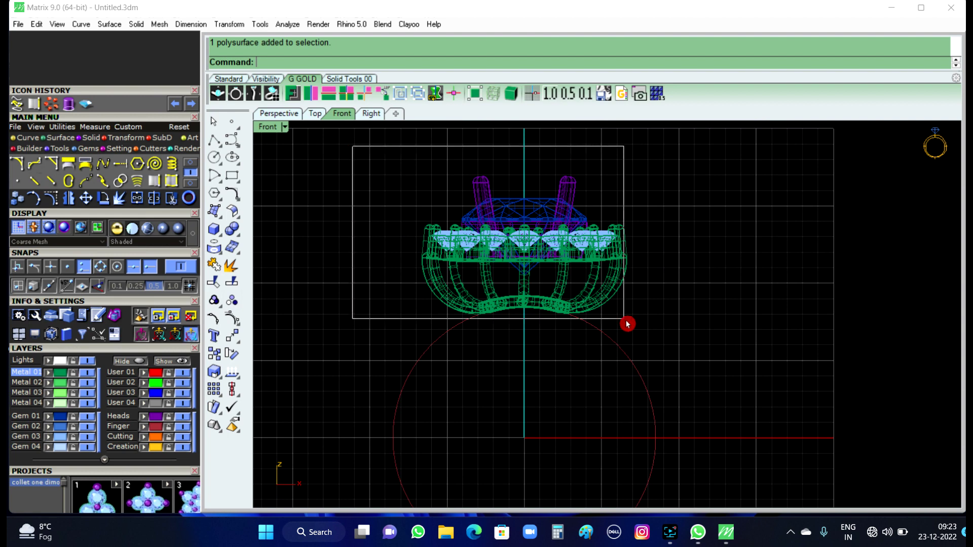
left_click(213, 303)
left_click(346, 312)
scroll(507, 314, "down", 1)
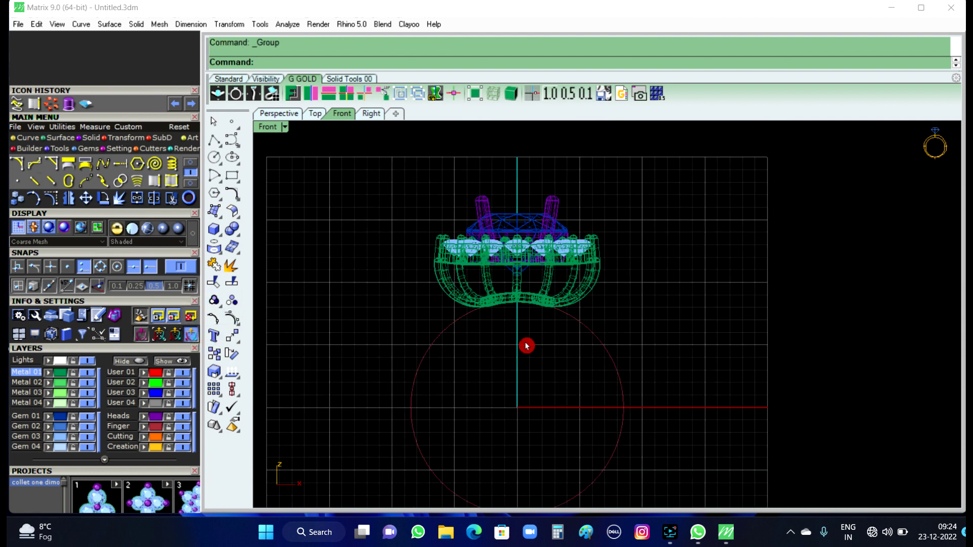
right_click_drag(526, 344, 528, 289)
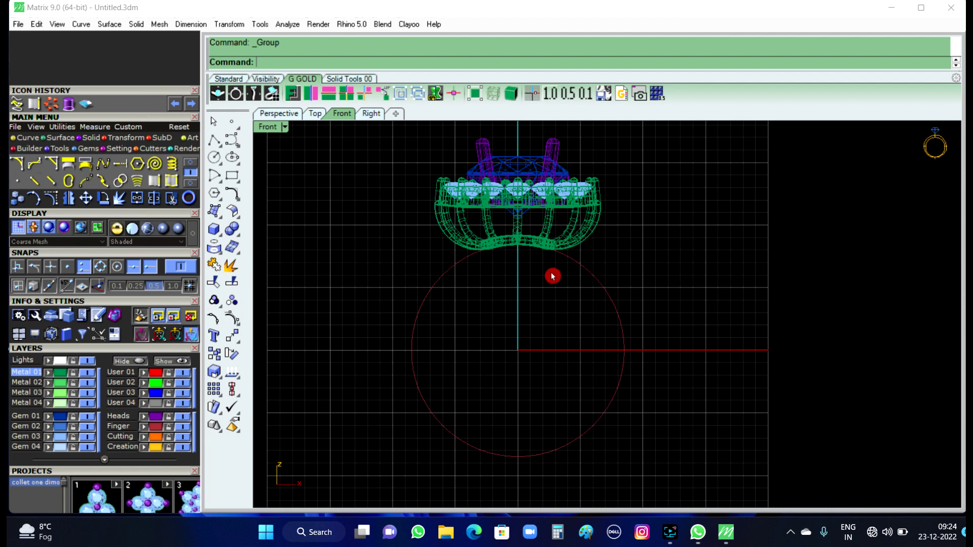
scroll(552, 276, "down", 2)
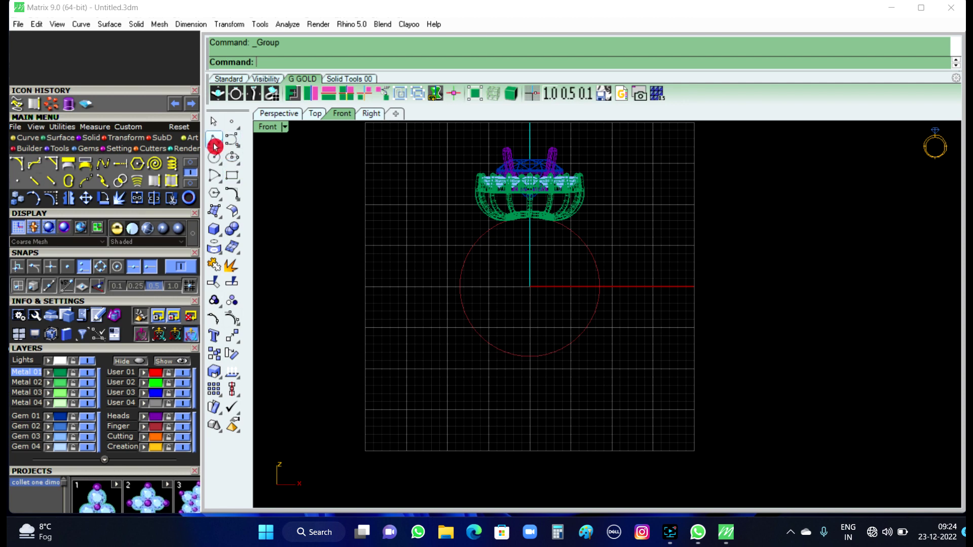
Step: Draw a 1.5-unit polyline straight down from the circle's bottom quad
left_click(215, 140)
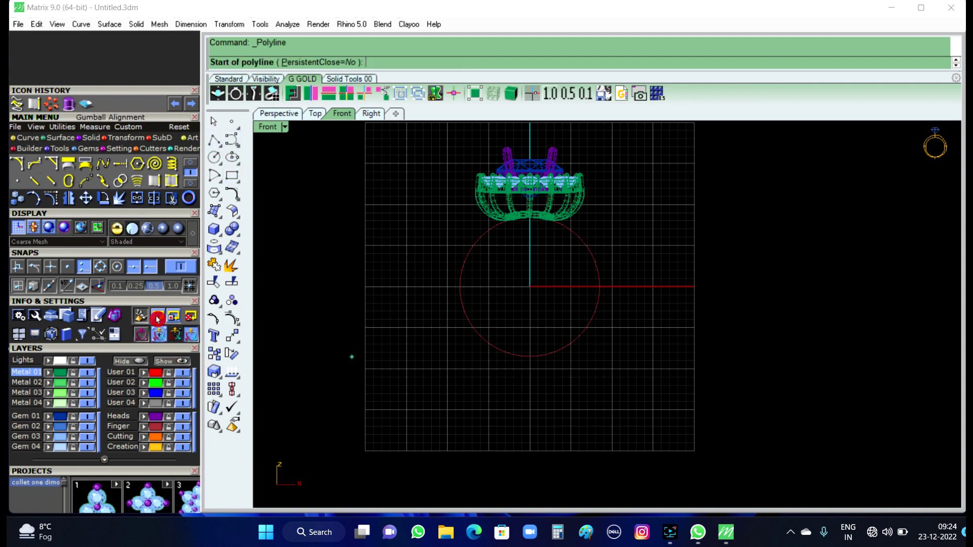
left_click(157, 393)
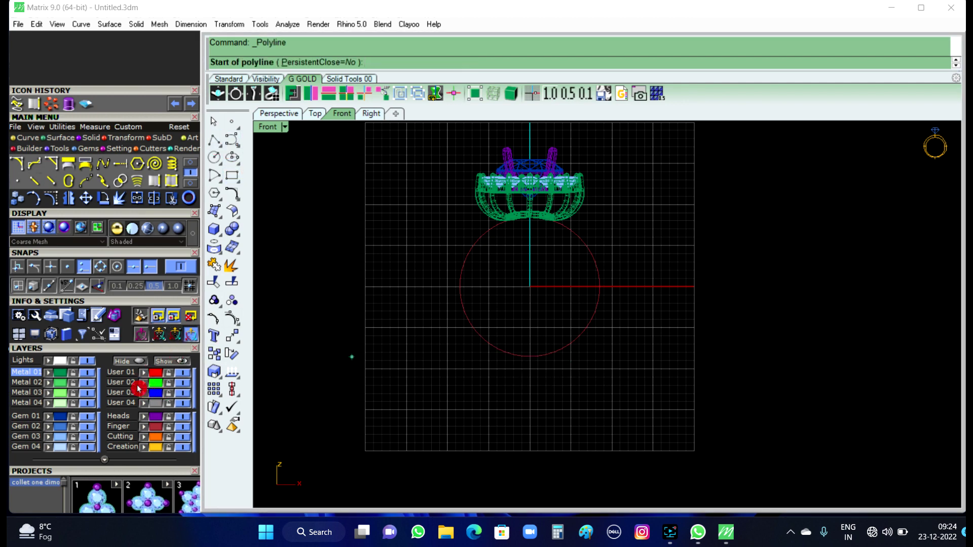
left_click(530, 356)
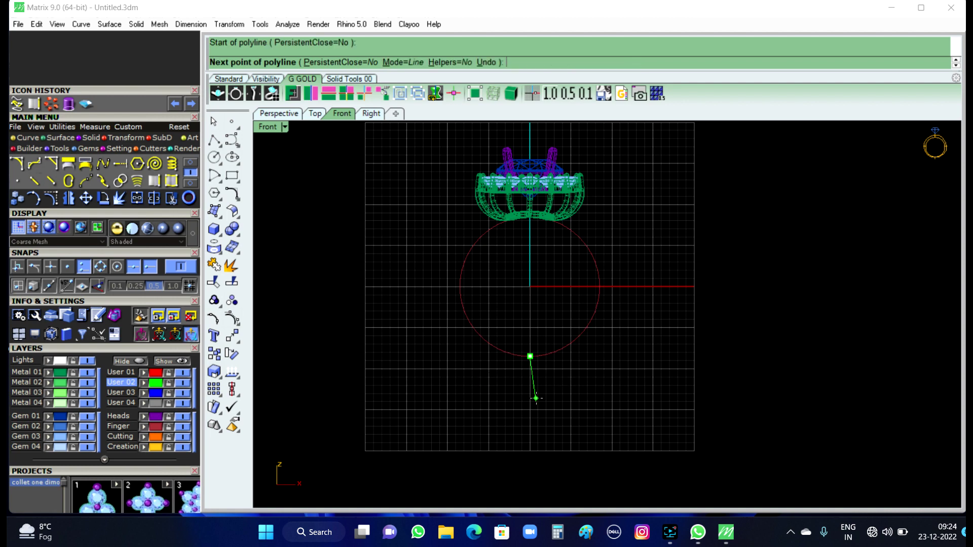
type("1.5")
key("Return")
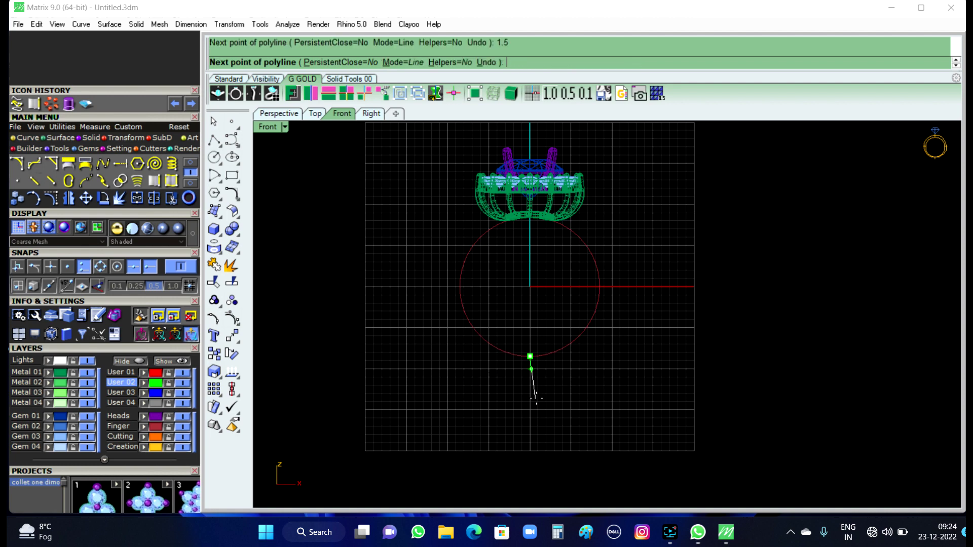
right_click(555, 383)
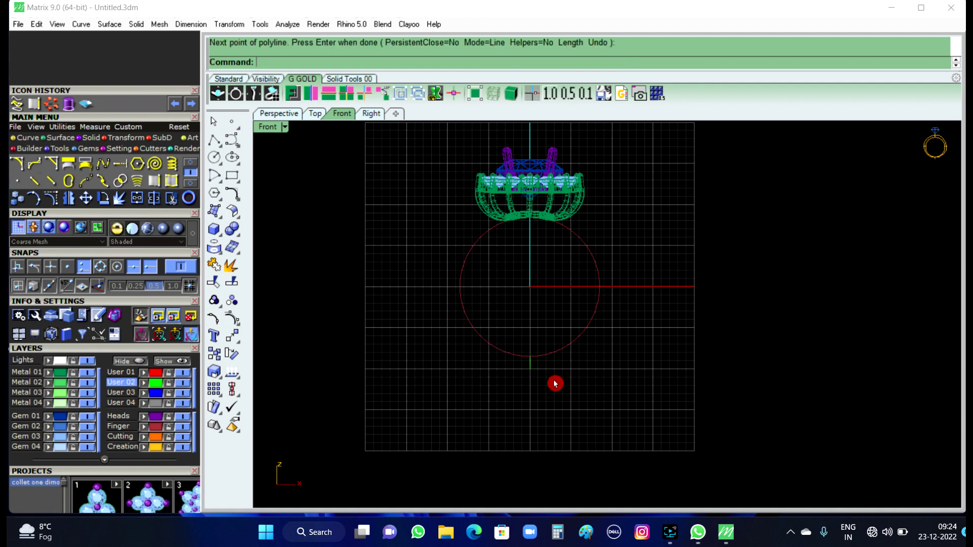
Step: Draw a 2-unit polyline leftward from the circle's left quad, then select the ring
right_click(576, 376)
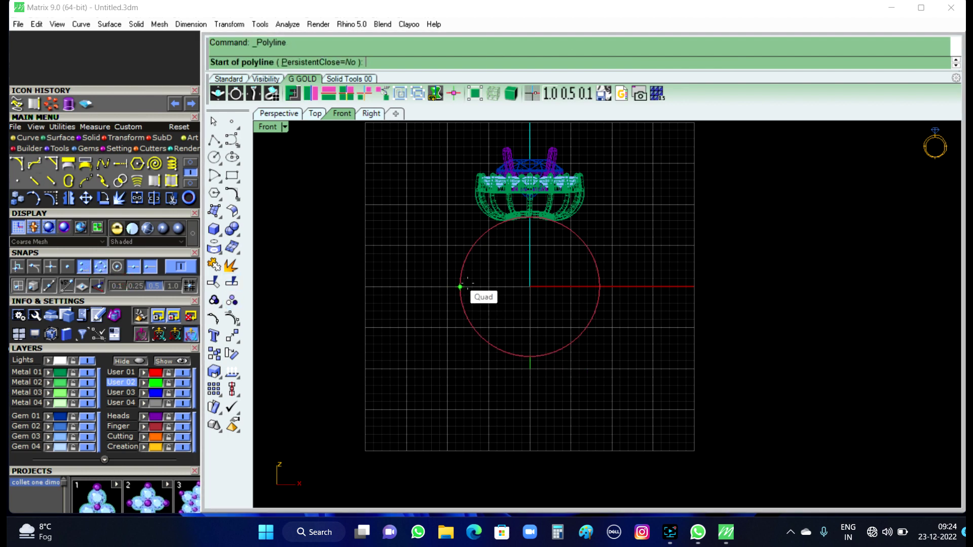
left_click(459, 287)
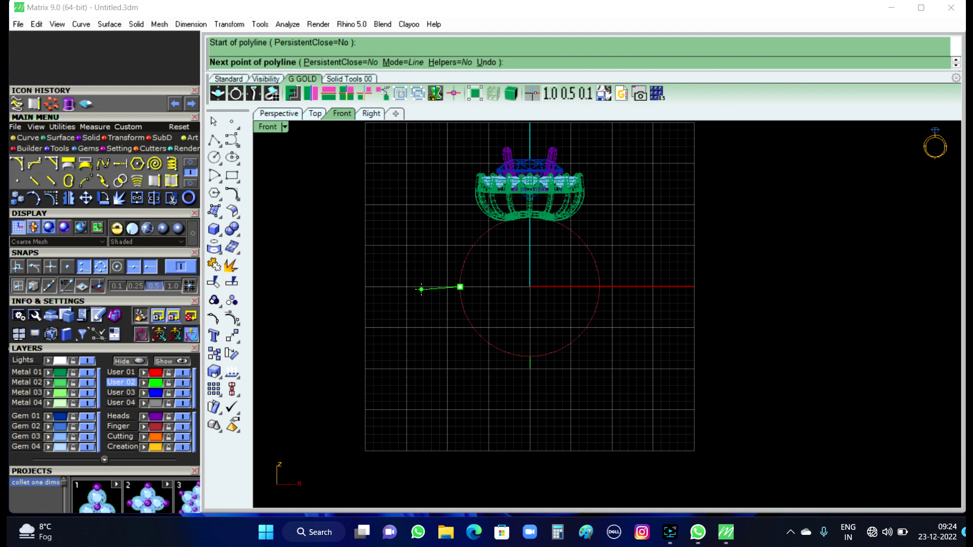
type("2")
key("Return")
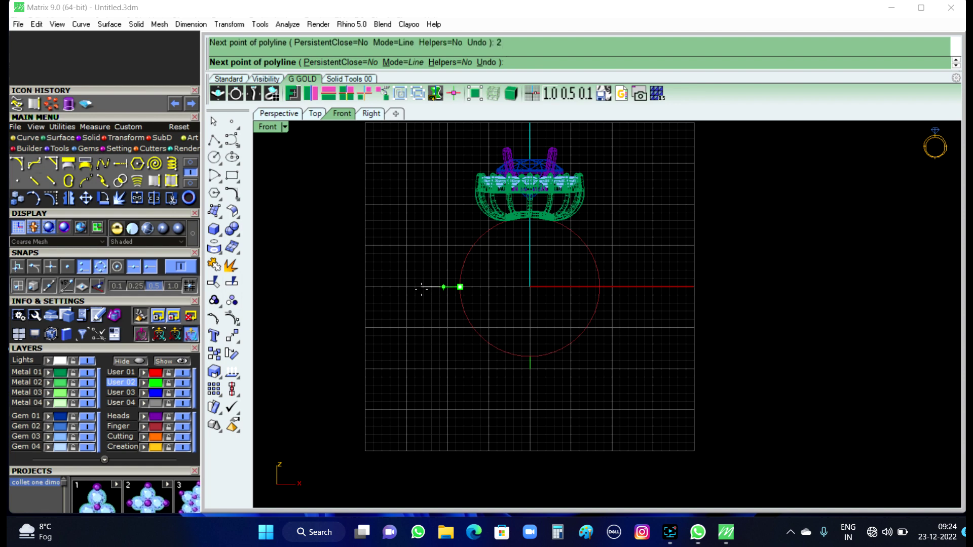
right_click(448, 314)
scroll(549, 287, "up", 2)
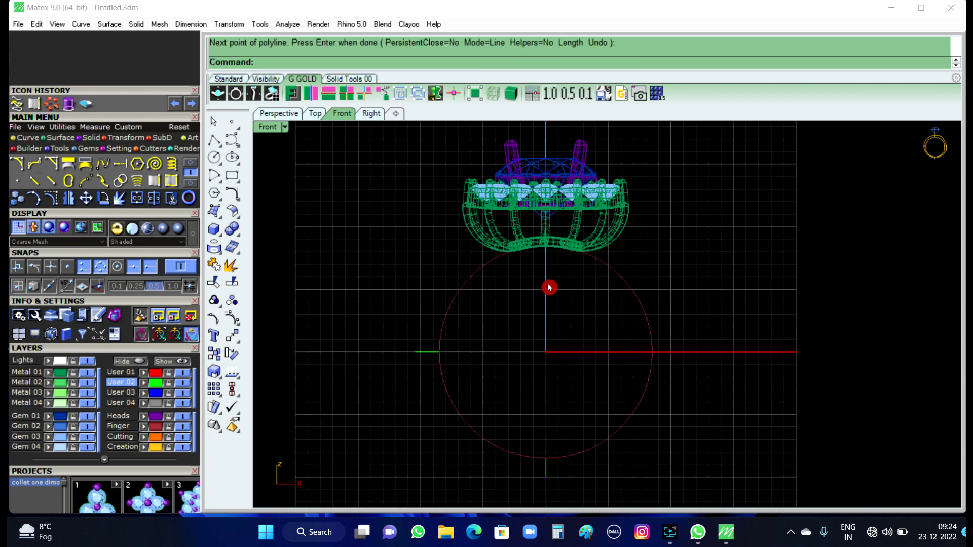
left_click_drag(418, 152, 677, 334)
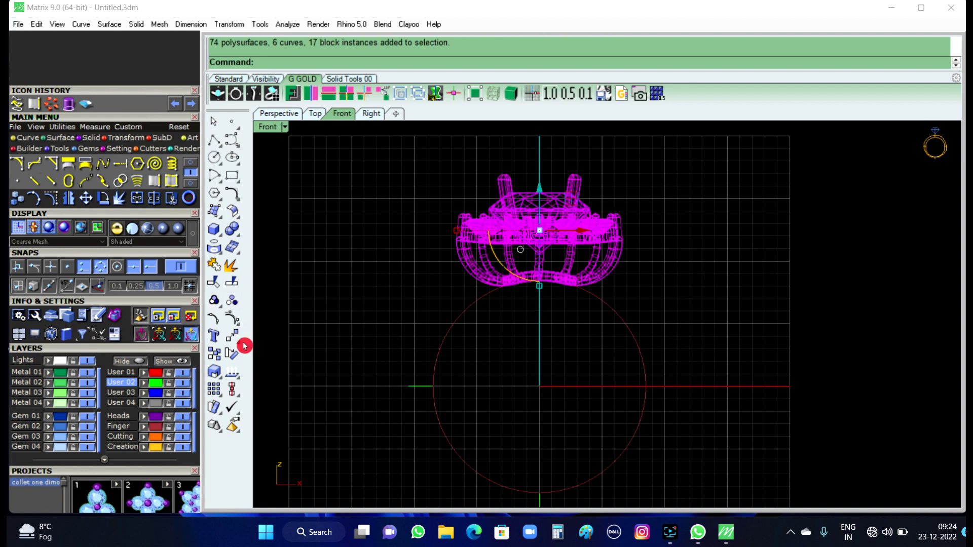
Step: Lock the ring so it cannot be picked, and zoom in on the circle
left_click(227, 79)
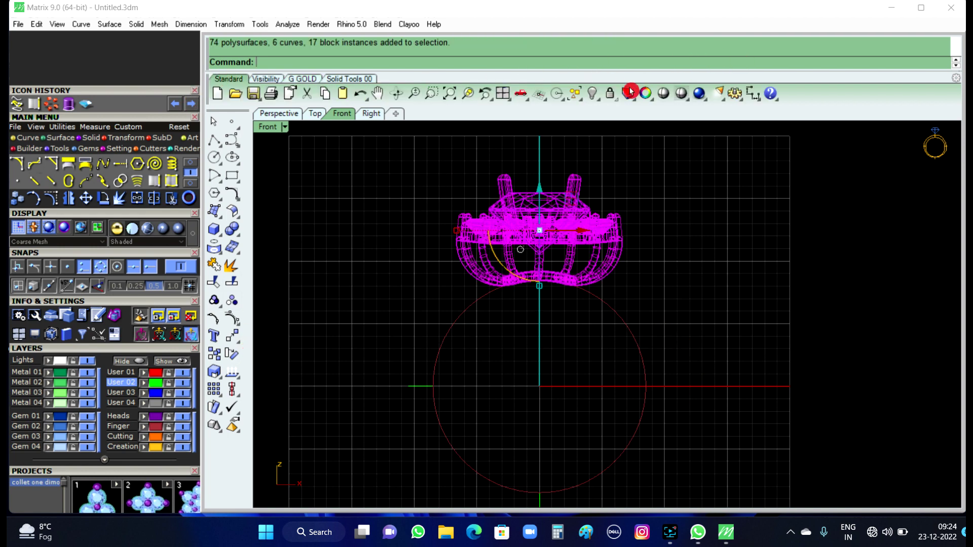
left_click(609, 93)
scroll(672, 222, "up", 2)
scroll(627, 241, "up", 1)
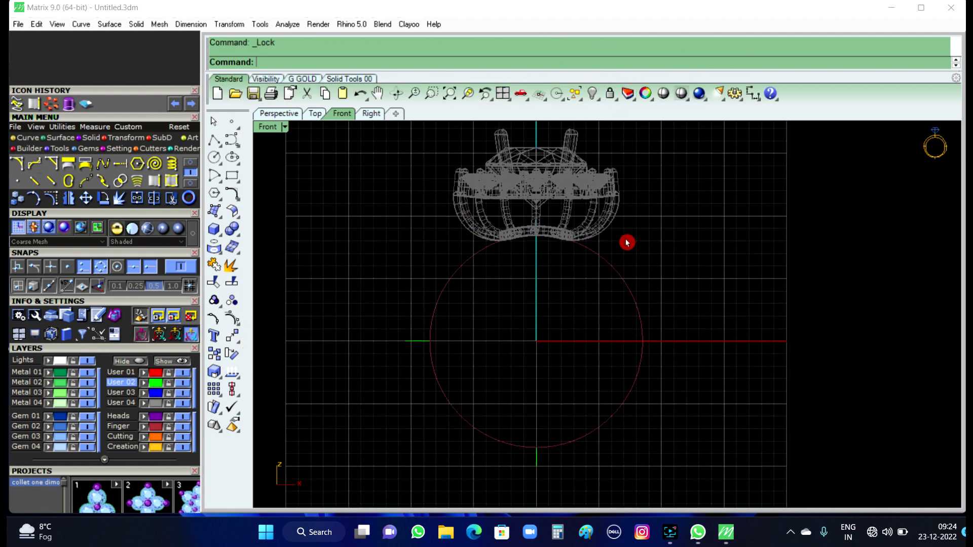
scroll(488, 250, "up", 1)
scroll(503, 248, "up", 1)
scroll(504, 248, "up", 1)
scroll(500, 242, "up", 2)
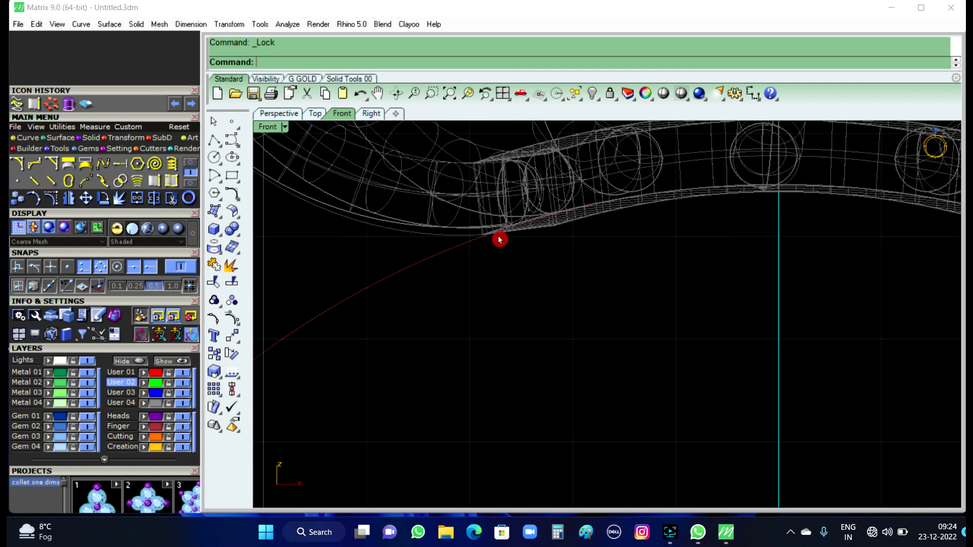
scroll(562, 327, "down", 2)
scroll(563, 327, "down", 2)
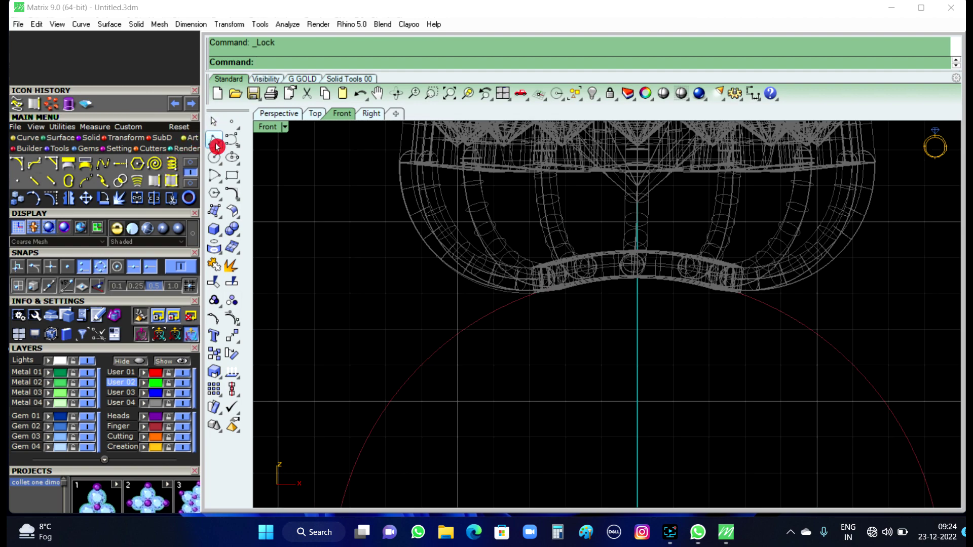
Step: Draw a slanted guide line from the finger circle to the Quad on the ring's left band
left_click(215, 144)
scroll(556, 343, "up", 2)
scroll(564, 330, "up", 2)
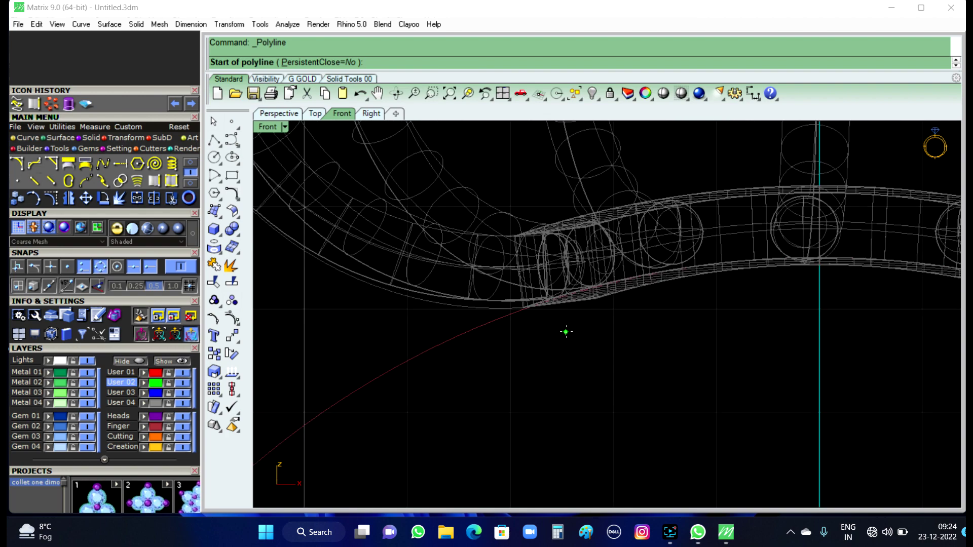
scroll(548, 337, "up", 1)
scroll(548, 337, "up", 2)
scroll(529, 328, "up", 2)
scroll(497, 311, "up", 1)
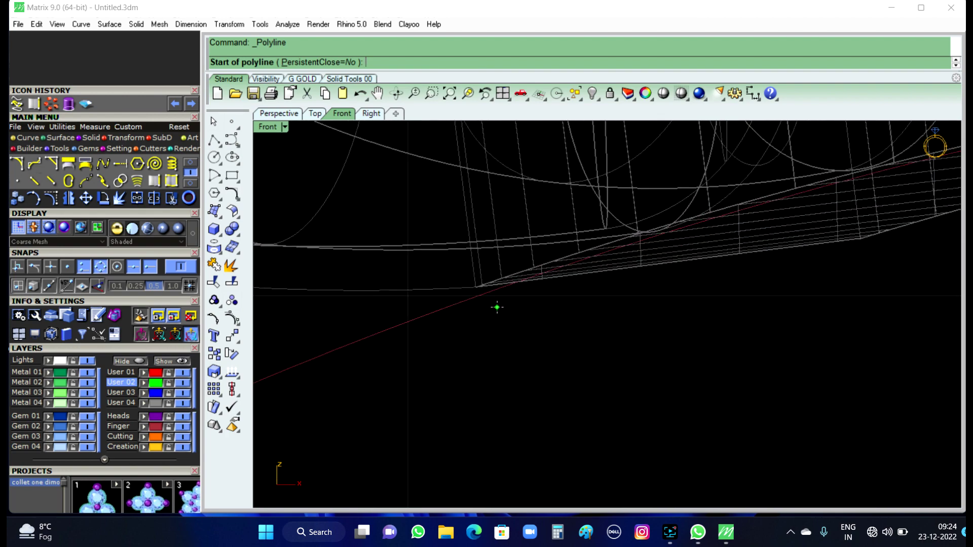
scroll(497, 306, "up", 1)
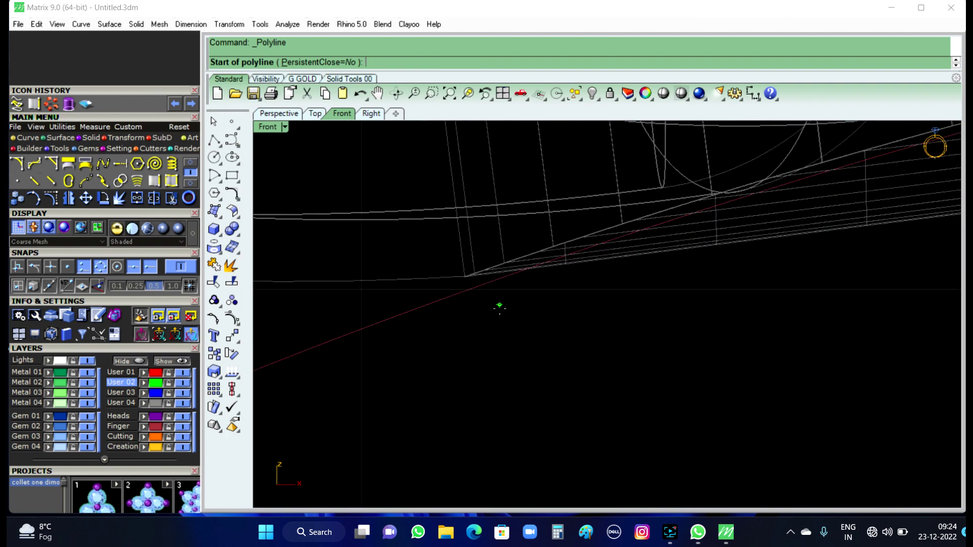
left_click(557, 259)
scroll(627, 369, "down", 2)
scroll(631, 373, "down", 2)
scroll(638, 386, "down", 2)
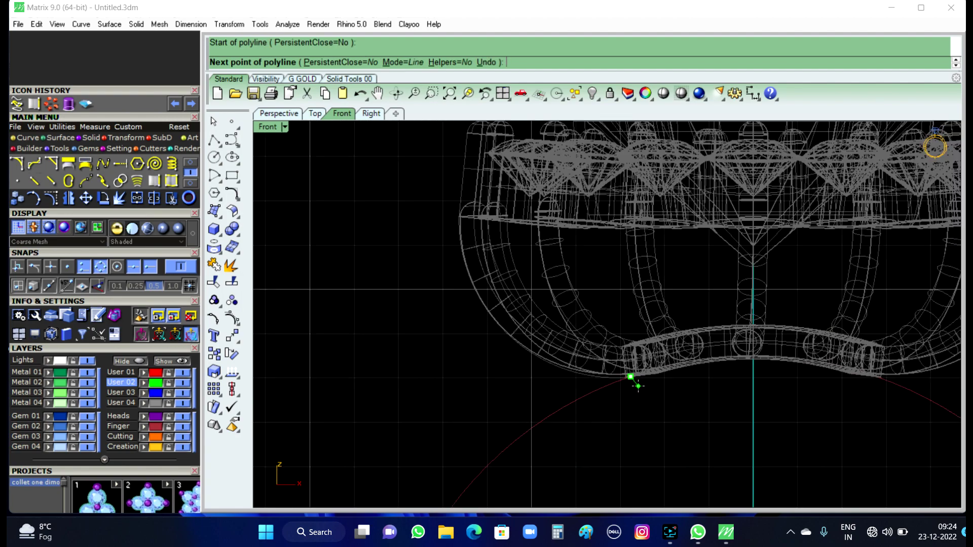
scroll(638, 386, "down", 1)
scroll(527, 282, "up", 2)
scroll(527, 278, "up", 2)
scroll(524, 282, "up", 1)
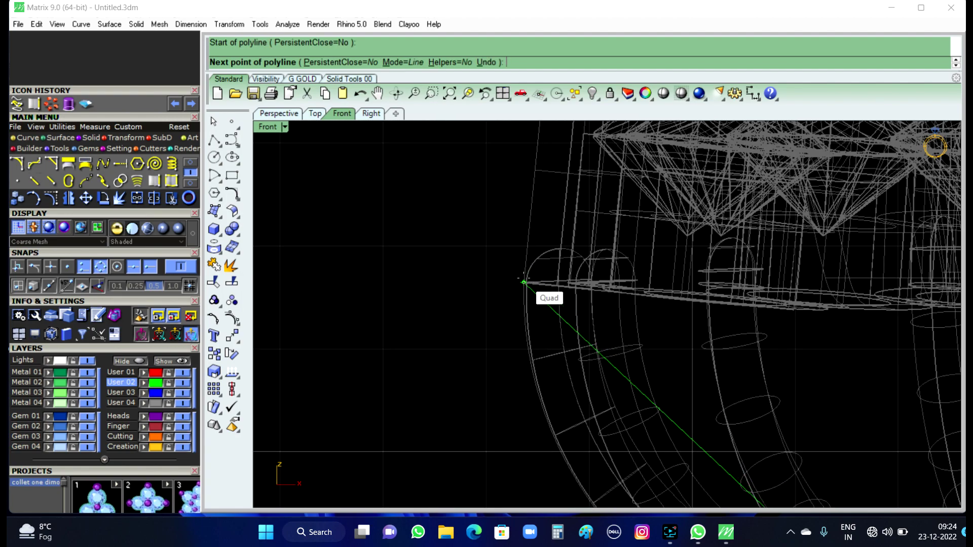
scroll(546, 302, "up", 2)
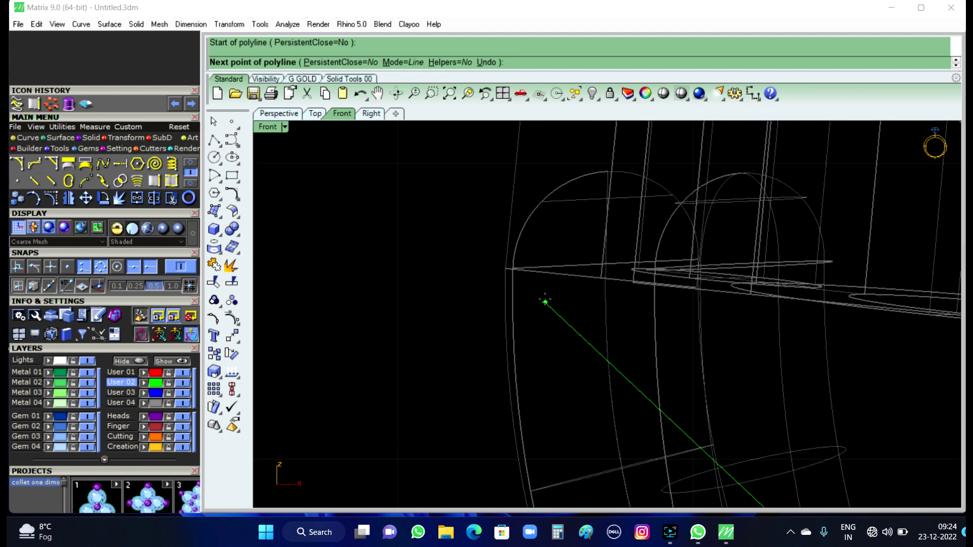
scroll(546, 302, "up", 2)
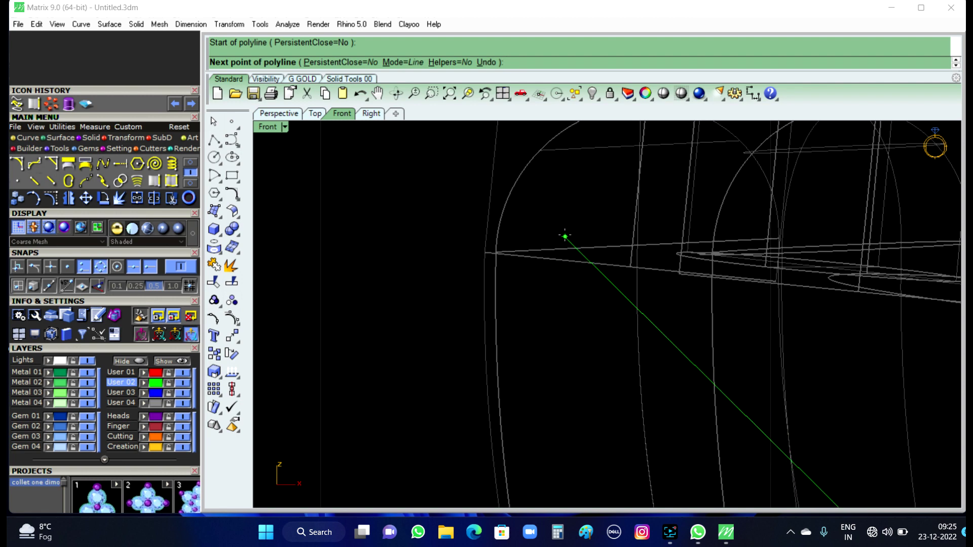
left_click(587, 278)
right_click(553, 295)
scroll(522, 288, "down", 2)
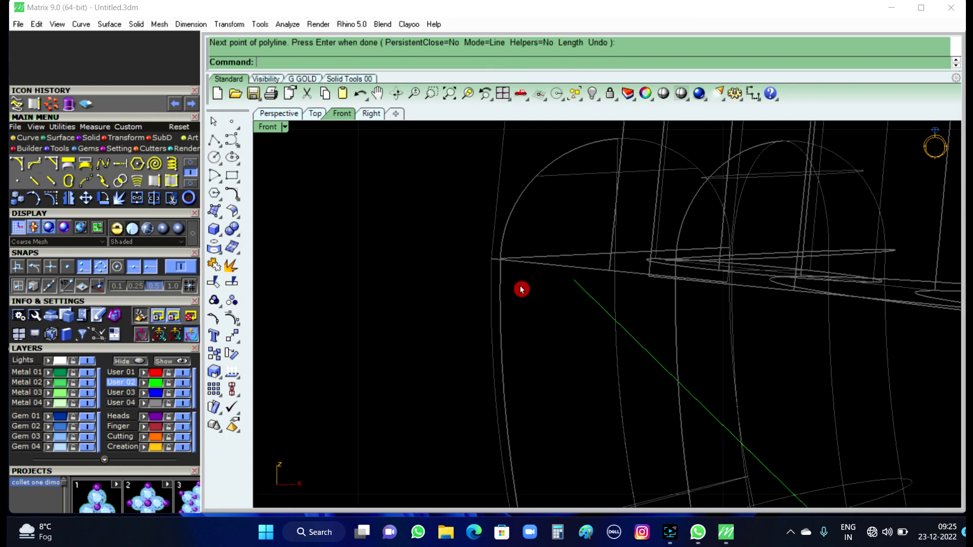
scroll(521, 289, "down", 4)
scroll(522, 289, "down", 4)
right_click_drag(547, 306, 586, 274)
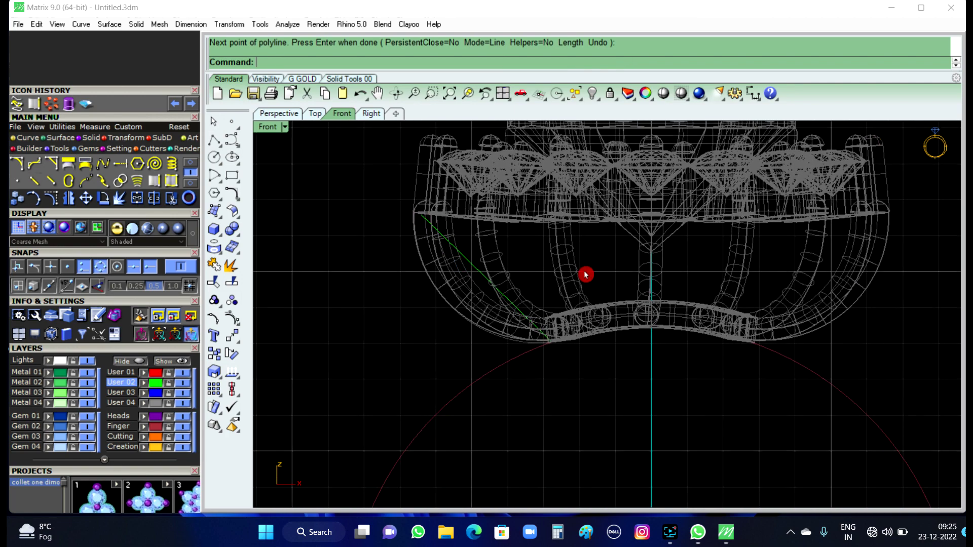
left_click(618, 104)
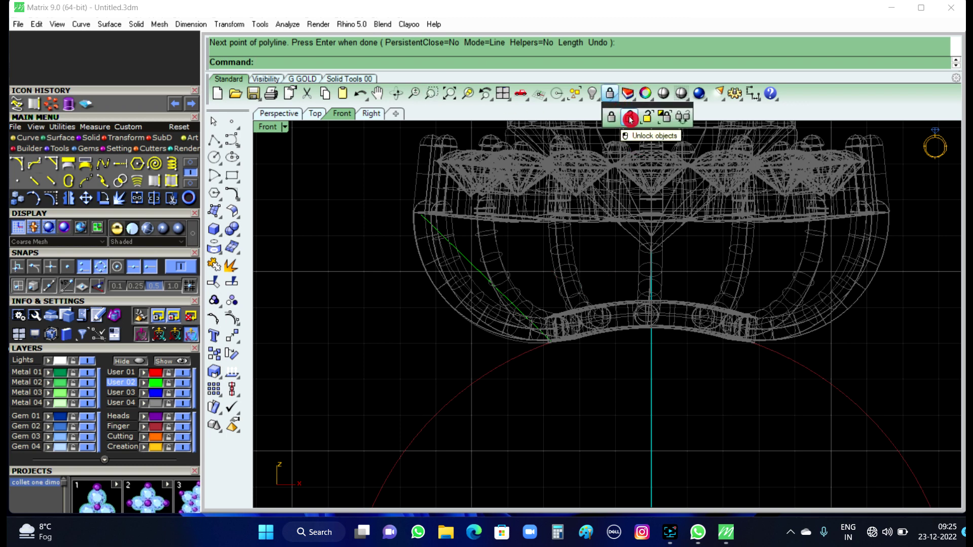
Step: Unlock the ring, select all and hide it, leaving only the circle and guide lines
left_click(627, 116)
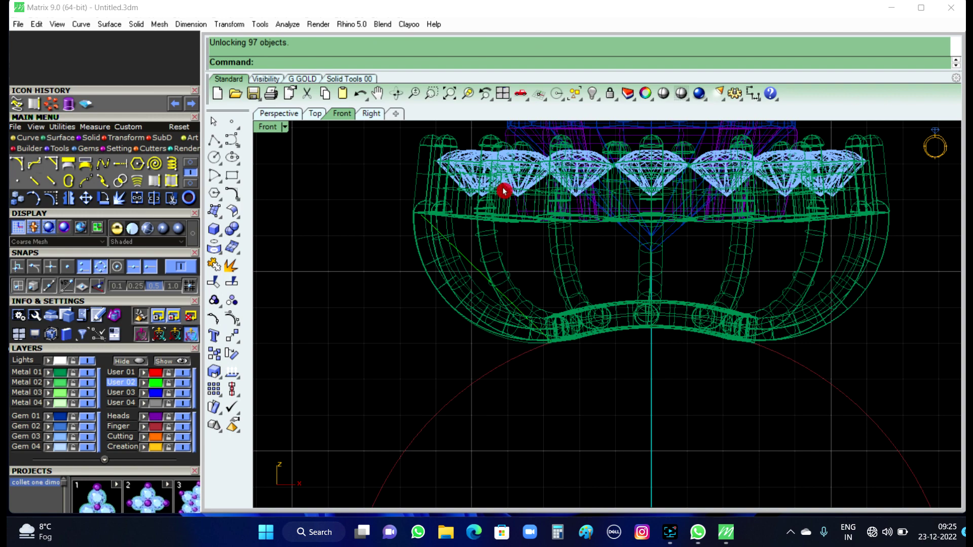
key("ctrl+a")
left_click(592, 93)
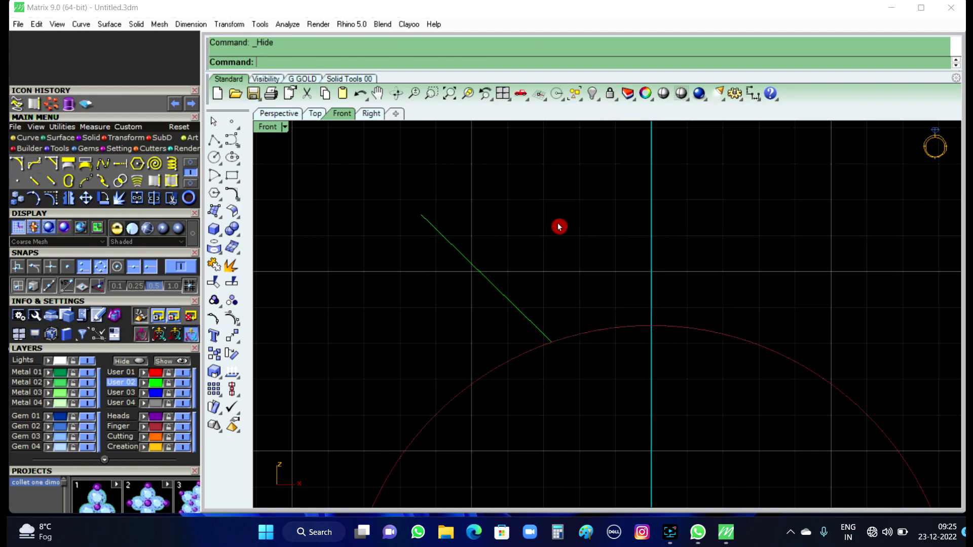
left_click(278, 113)
mouse_move(569, 274)
right_mouse_down()
mouse_move(540, 337)
mouse_move(482, 284)
mouse_move(680, 319)
mouse_move(608, 282)
right_mouse_up()
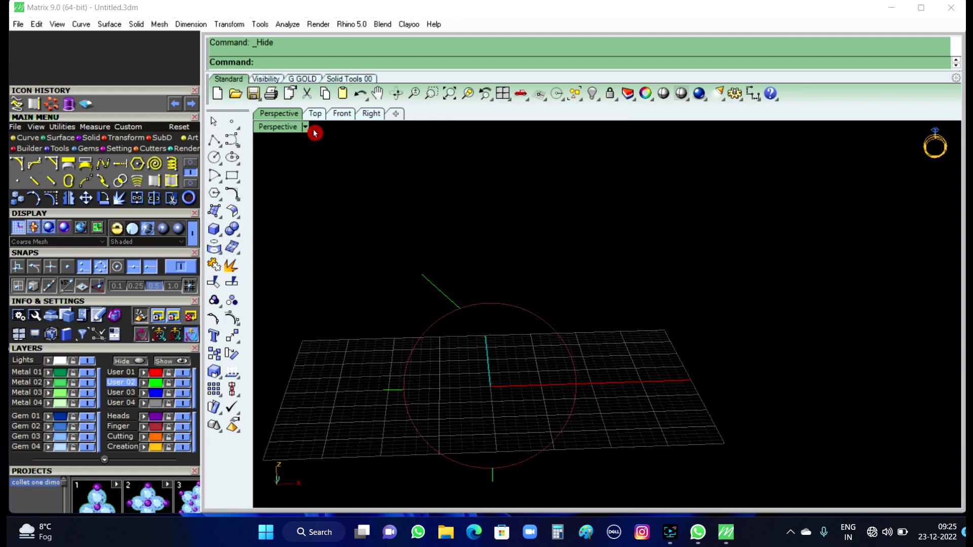
left_click(338, 118)
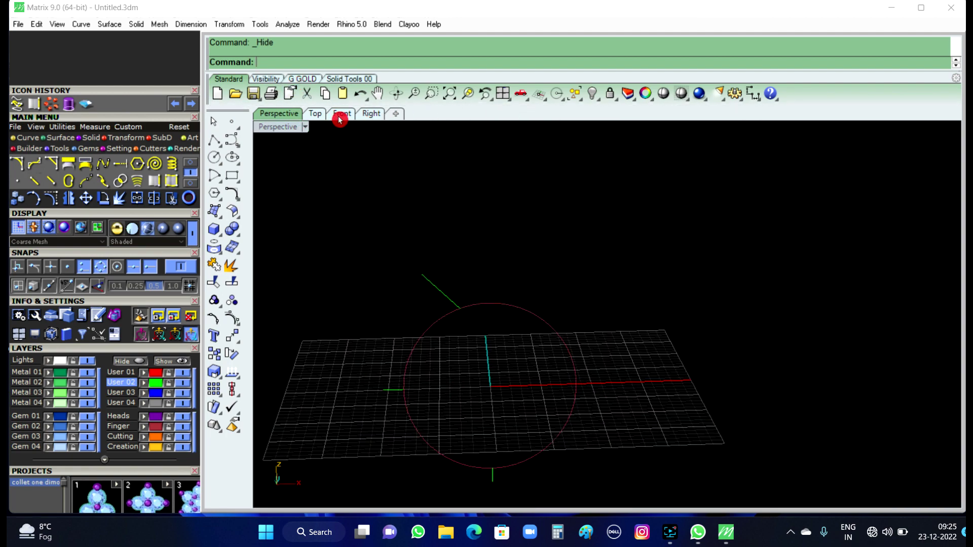
mouse_move(493, 231)
right_mouse_down()
mouse_move(508, 234)
mouse_move(478, 271)
right_mouse_up()
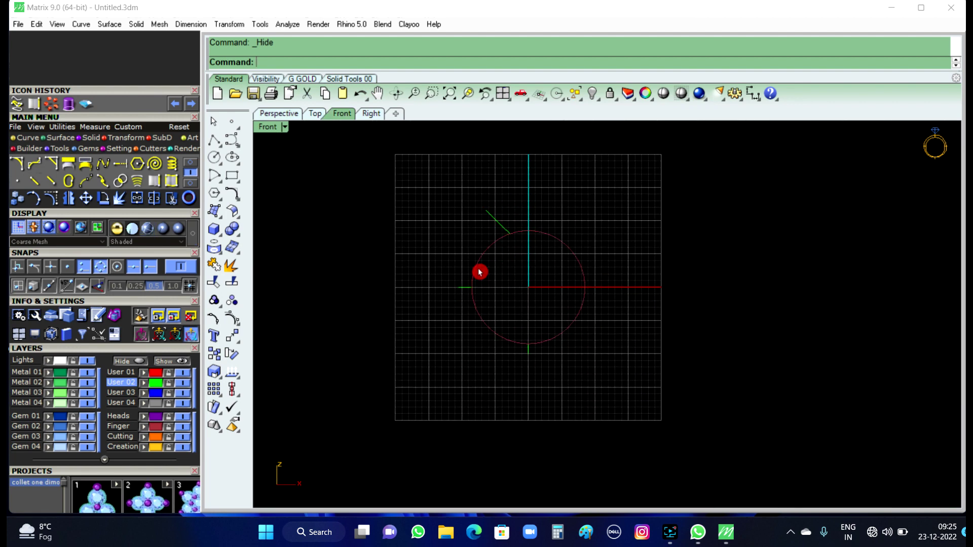
Step: Draw a start-direction arc joining the ends of the downward and leftward guide lines
left_click(218, 184)
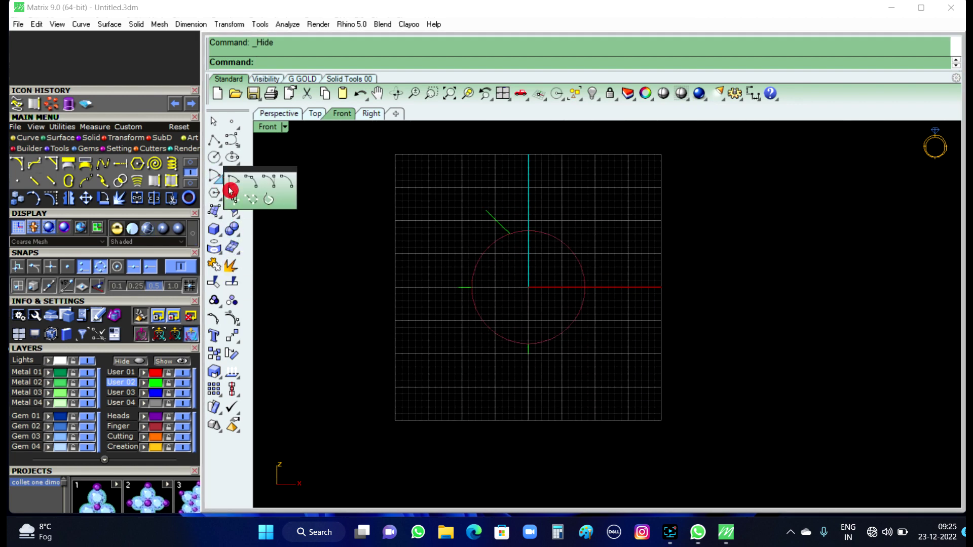
left_click(259, 191)
left_click(527, 353)
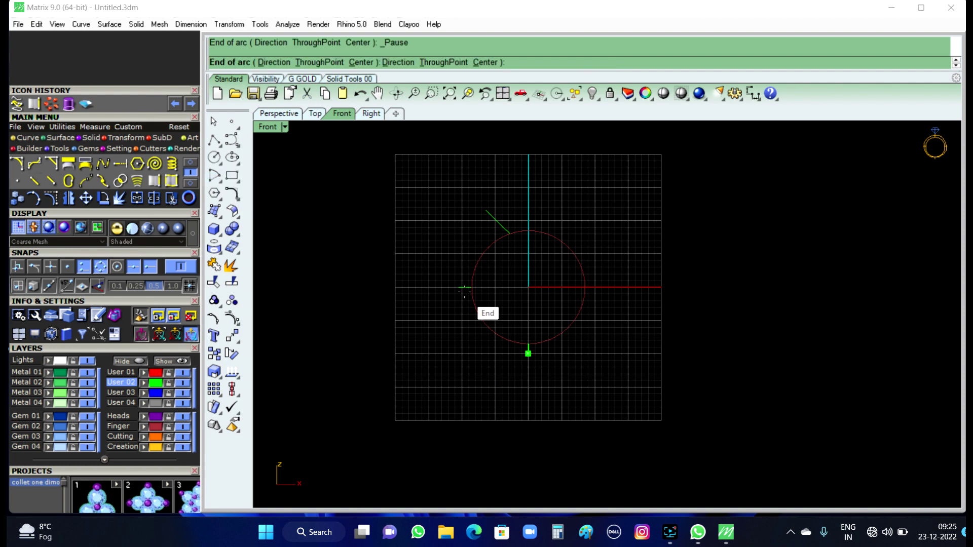
left_click(459, 287)
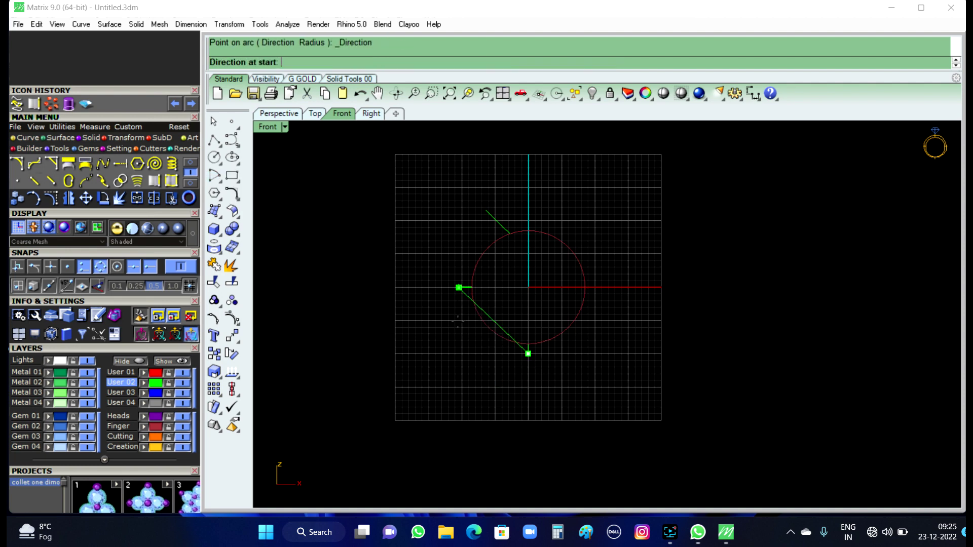
left_click(446, 354)
right_click_drag(443, 297, 451, 305)
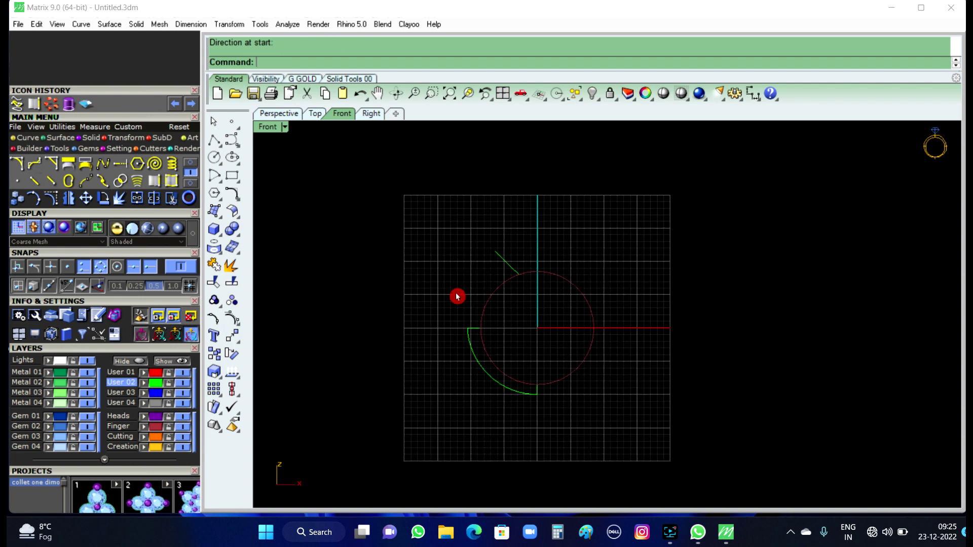
Step: Start an arc from the lower arc's end to the slanted line's top, then cancel it
right_click(458, 296)
left_click(467, 328)
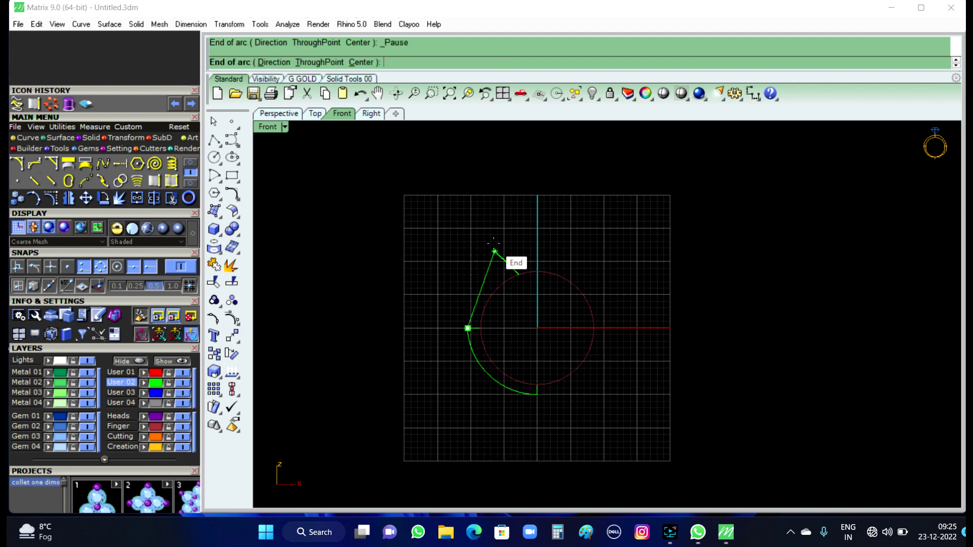
left_click(495, 251)
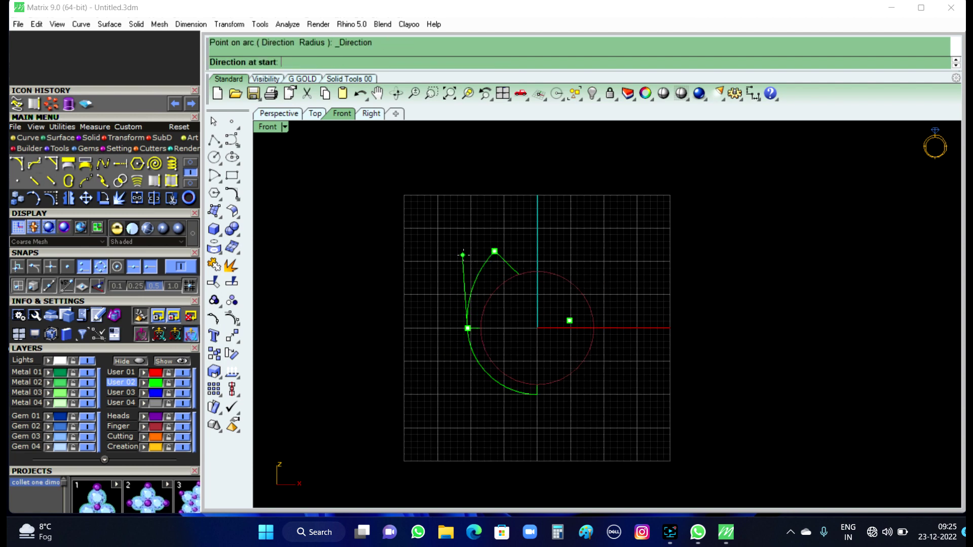
right_click(471, 280)
right_click_drag(509, 265, 502, 248)
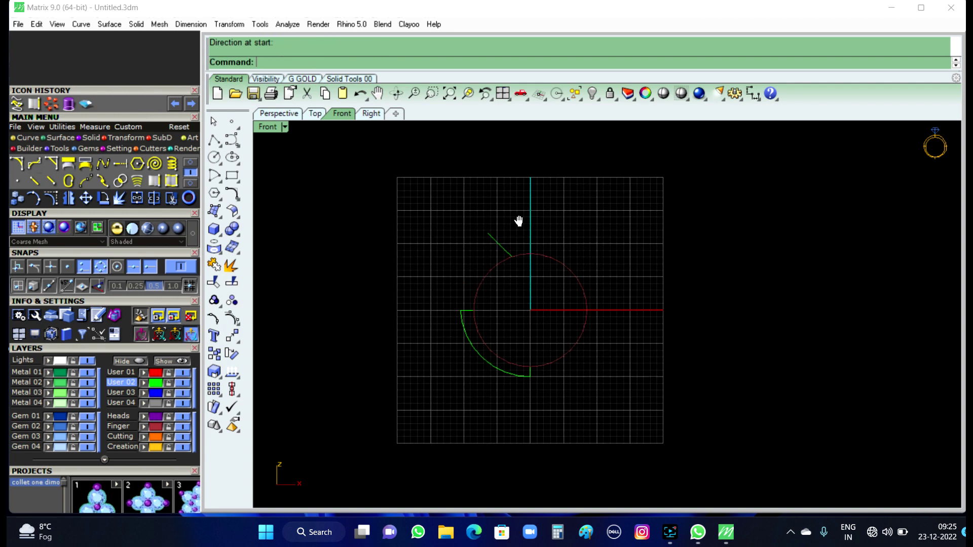
Step: Draw an outward-bowing arc from the slanted line's upper end to where it meets the circle
right_click(515, 228)
scroll(484, 236, "up", 3)
scroll(483, 236, "up", 1)
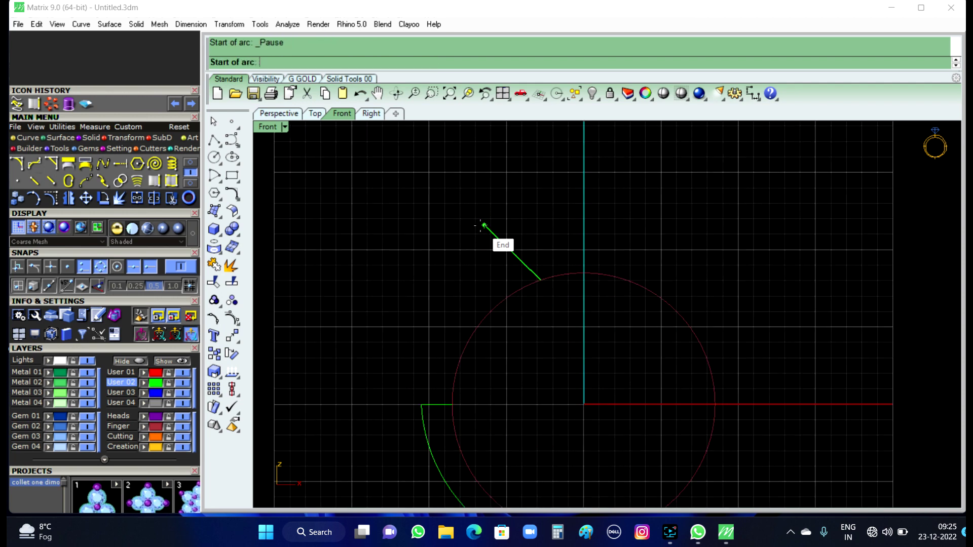
left_click(484, 226)
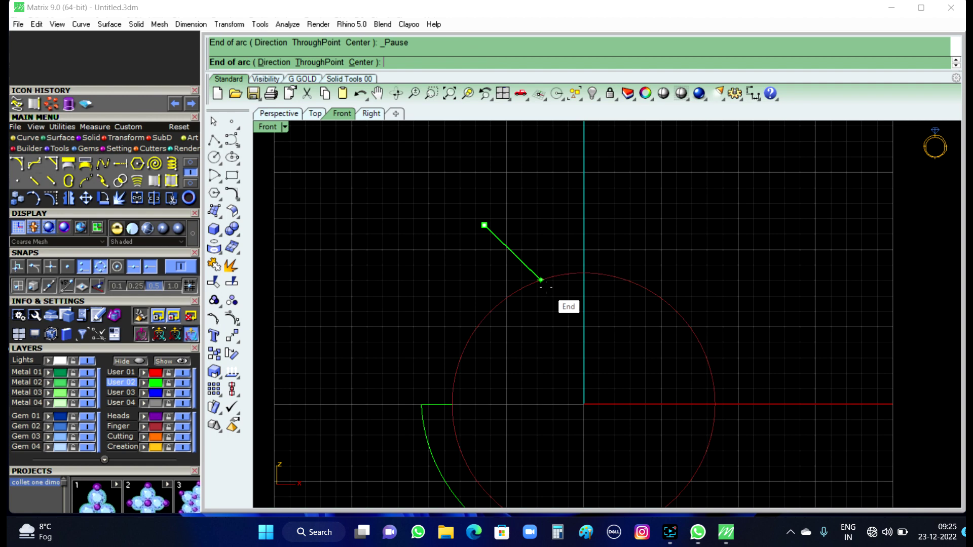
left_click(541, 280)
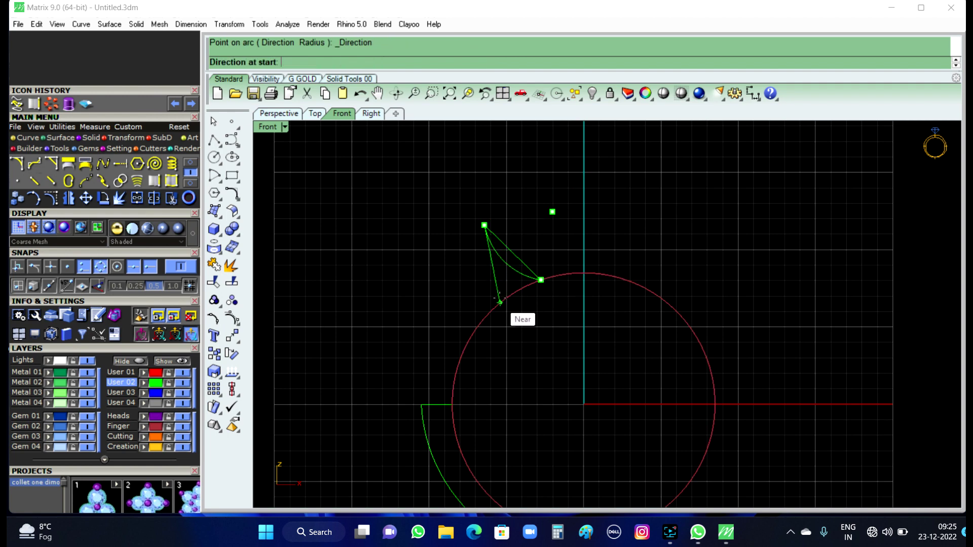
left_click(504, 299)
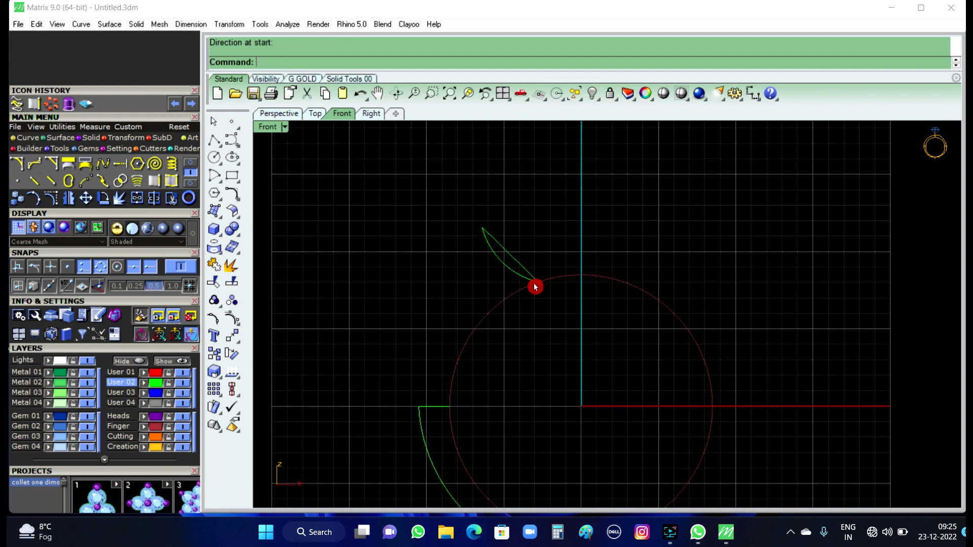
Step: Show all hidden ring objects, then select everything and hide it again
left_click(602, 103)
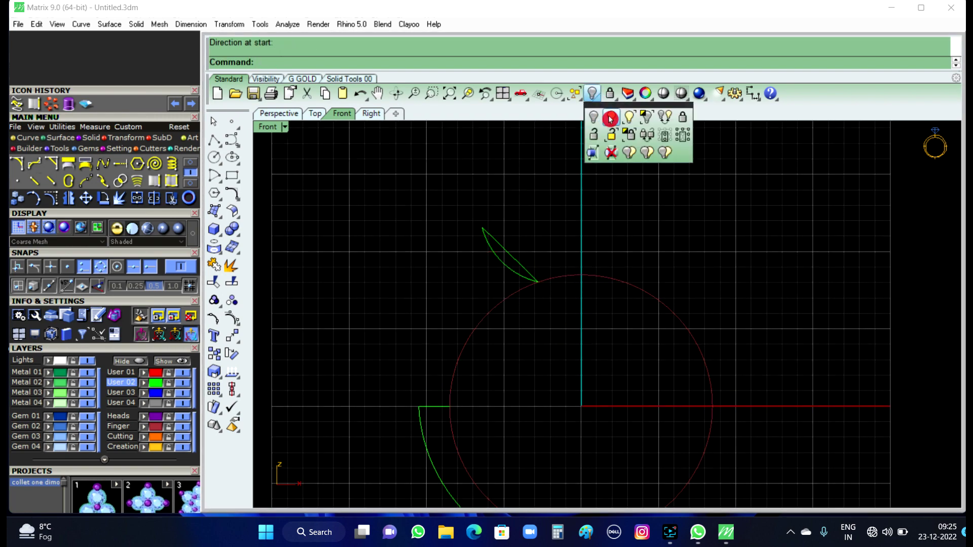
left_click(608, 124)
scroll(530, 253, "up", 2)
scroll(491, 286, "up", 3)
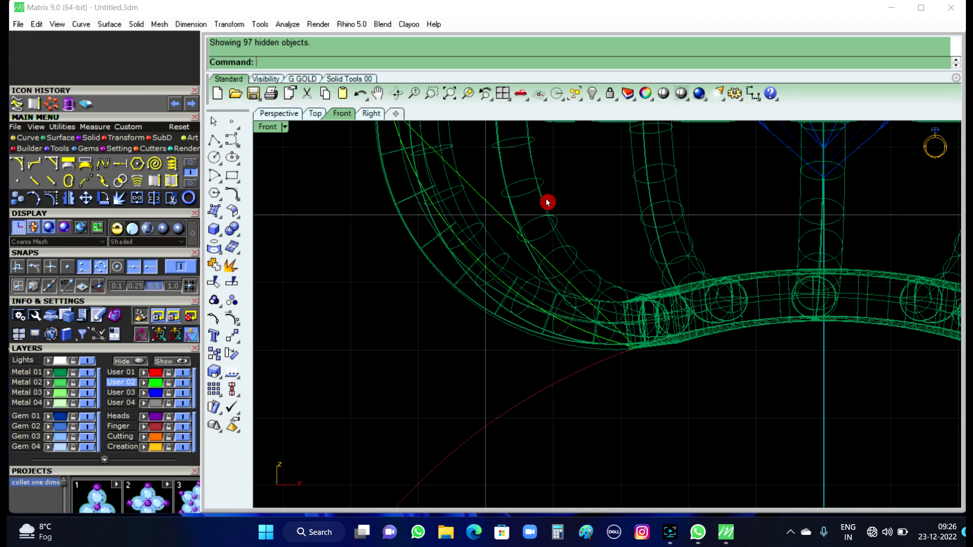
key("ctrl+a")
left_click(591, 94)
Step: Delete the straight slanted guide line, leaving only the curved arc above the circle
right_click_drag(569, 206, 577, 285)
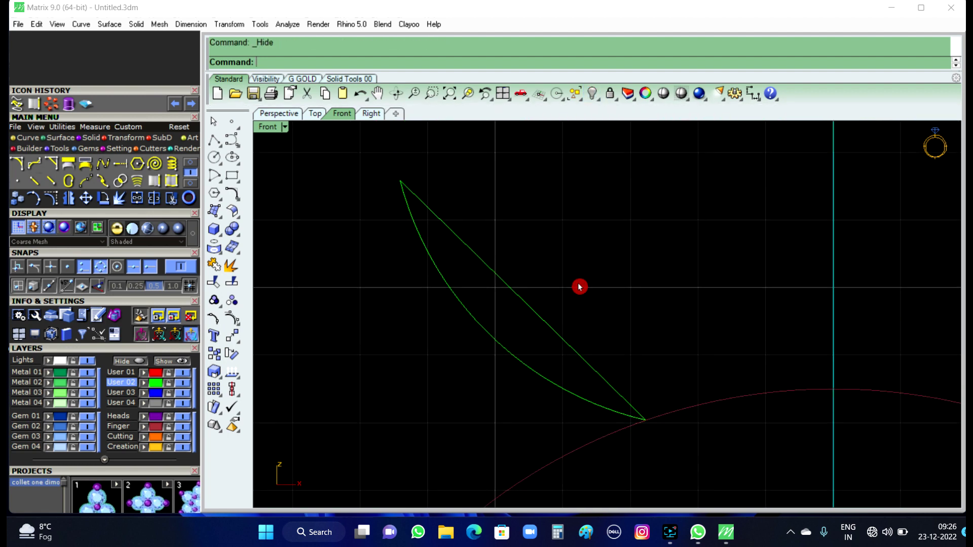
left_click(563, 338)
key("Delete")
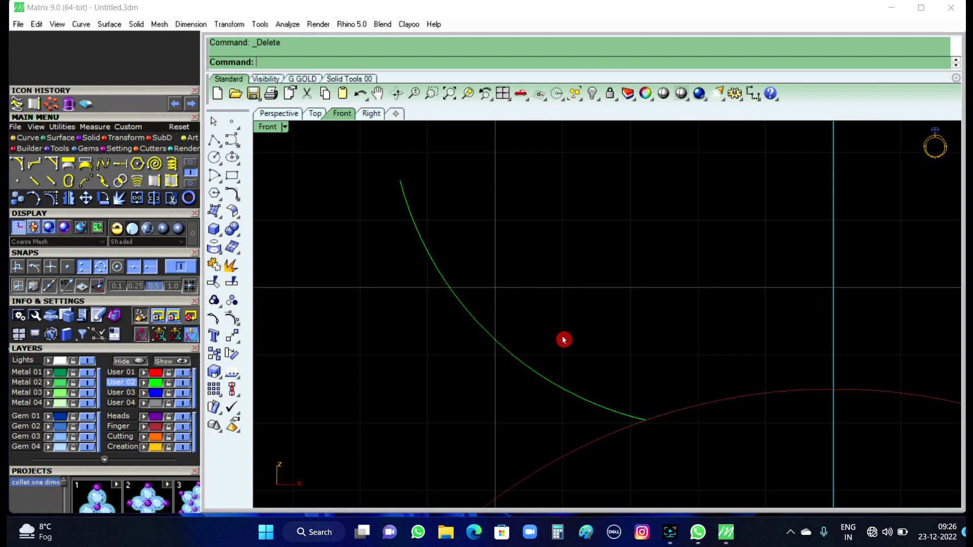
scroll(557, 270, "down", 1)
scroll(557, 270, "down", 2)
scroll(558, 270, "down", 1)
right_click_drag(585, 342, 585, 309)
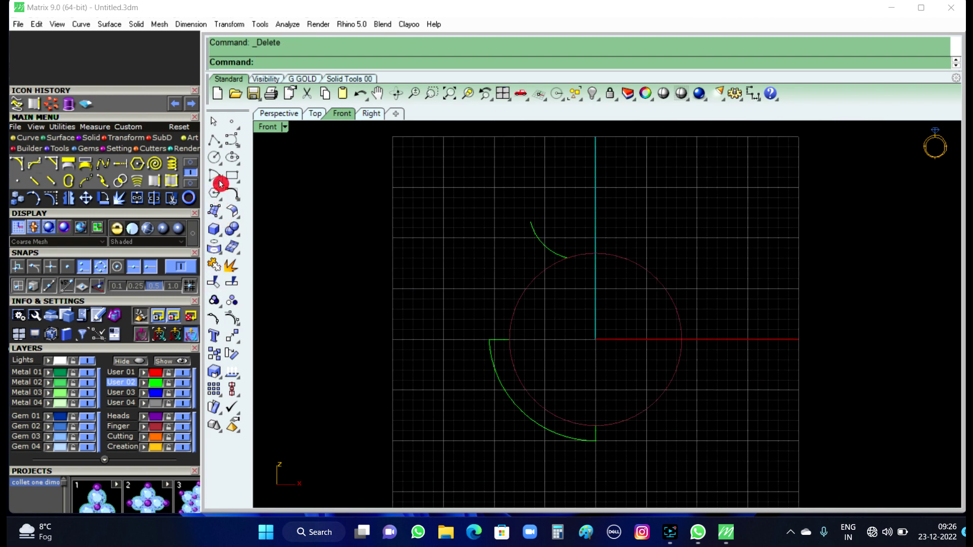
Step: Draw an arc by start direction from the lower arc's upper end to the upper curve's tip
left_click(262, 191)
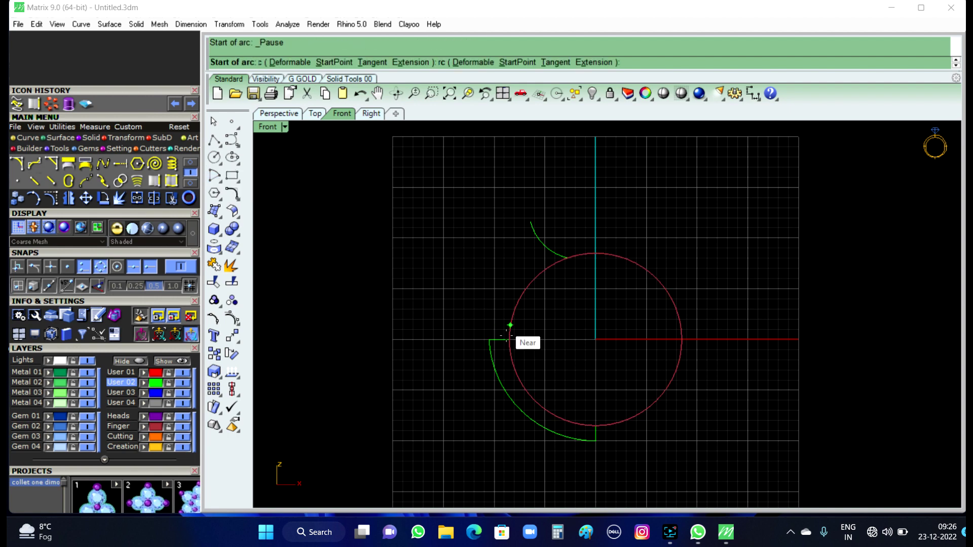
left_click(489, 339)
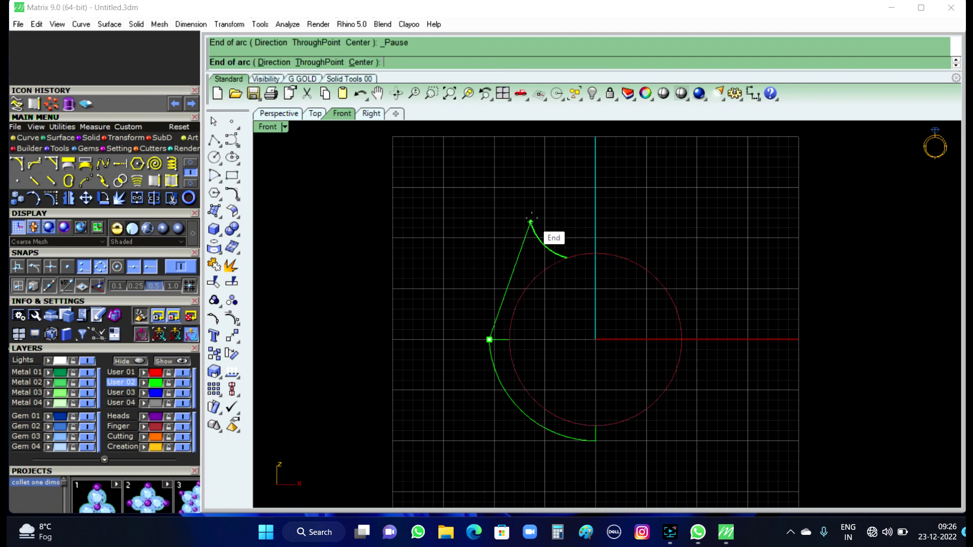
left_click(531, 222)
left_click(488, 239)
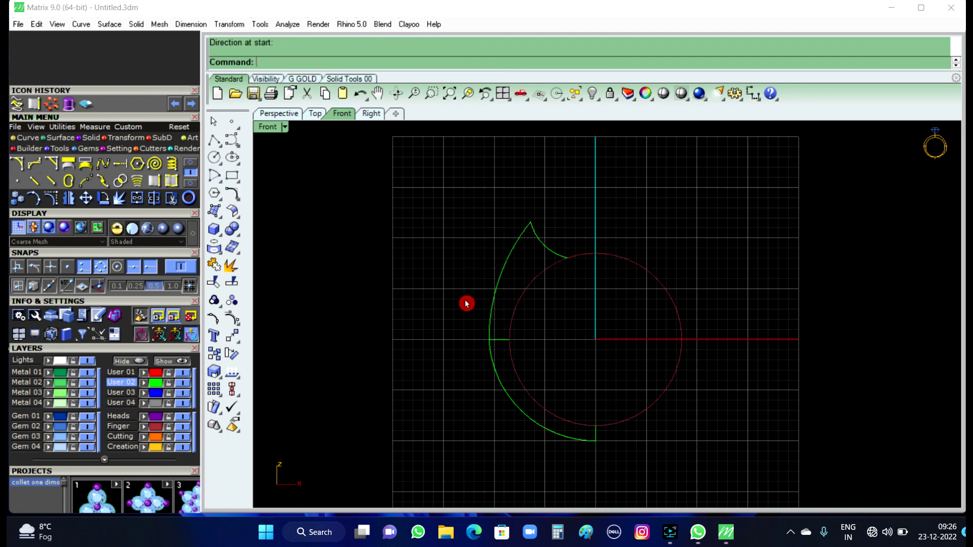
Step: Rebuild the new outer arc and delete the leftover curve
scroll(507, 304, "up", 1)
scroll(489, 258, "up", 1)
left_click(493, 246)
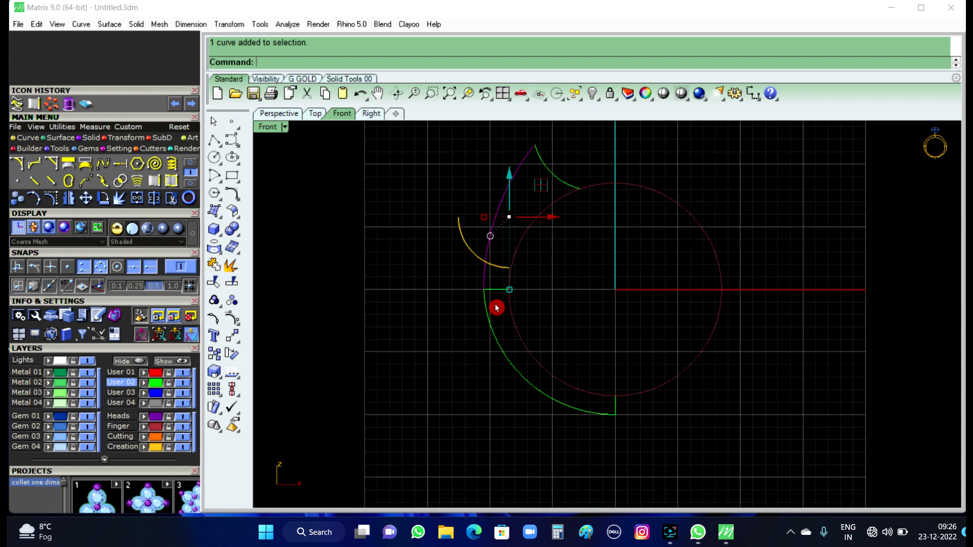
right_click_drag(467, 370, 465, 386)
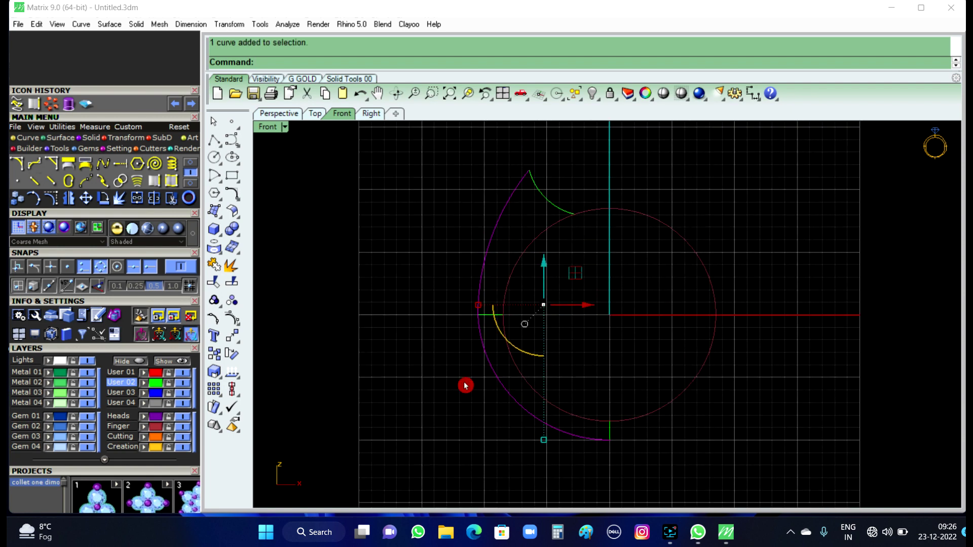
type("Reb")
key("Return")
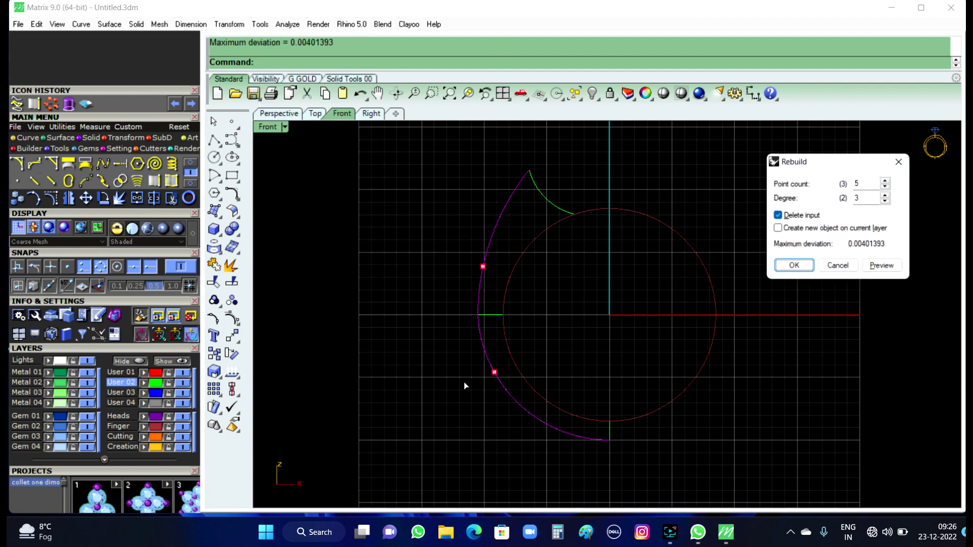
right_click(465, 386)
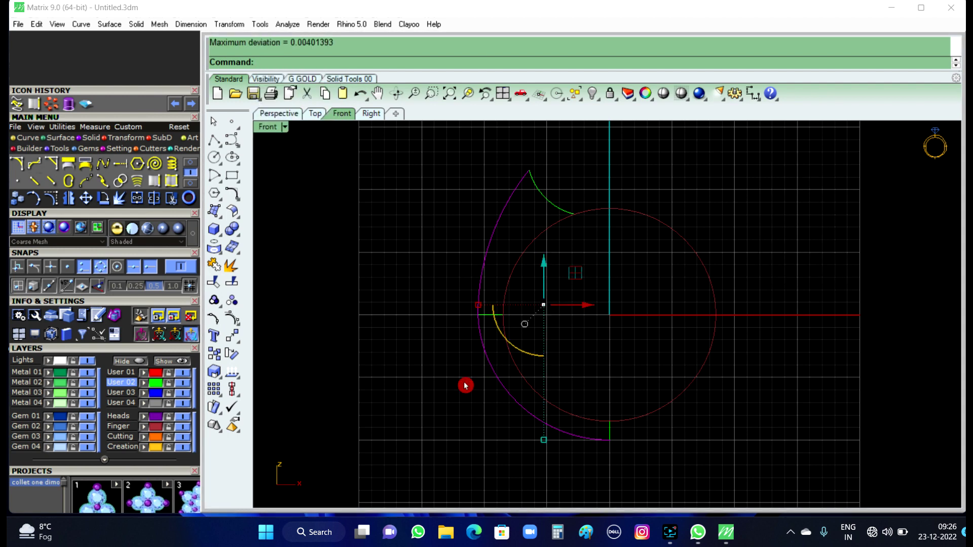
left_click(643, 282)
left_click_drag(443, 293, 553, 364)
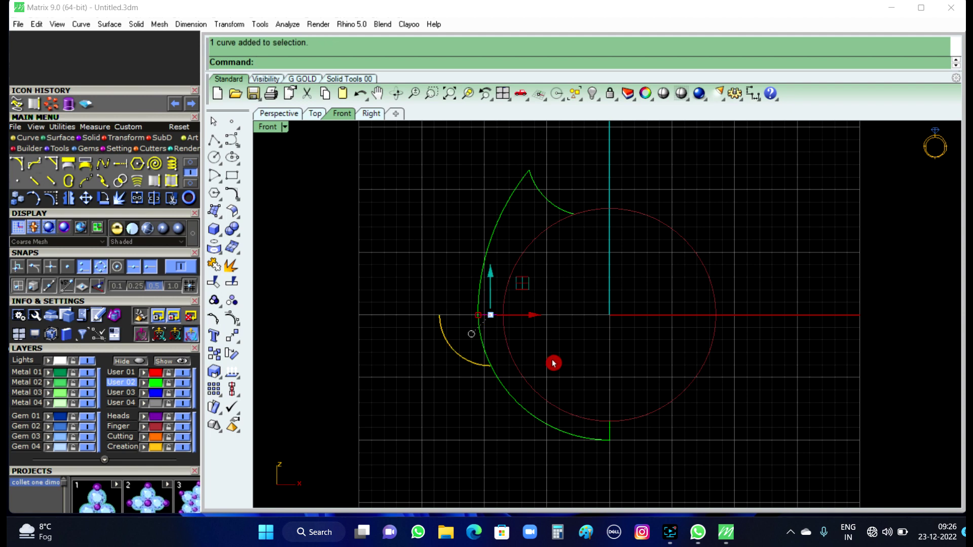
key("Delete")
right_click_drag(554, 362, 543, 371)
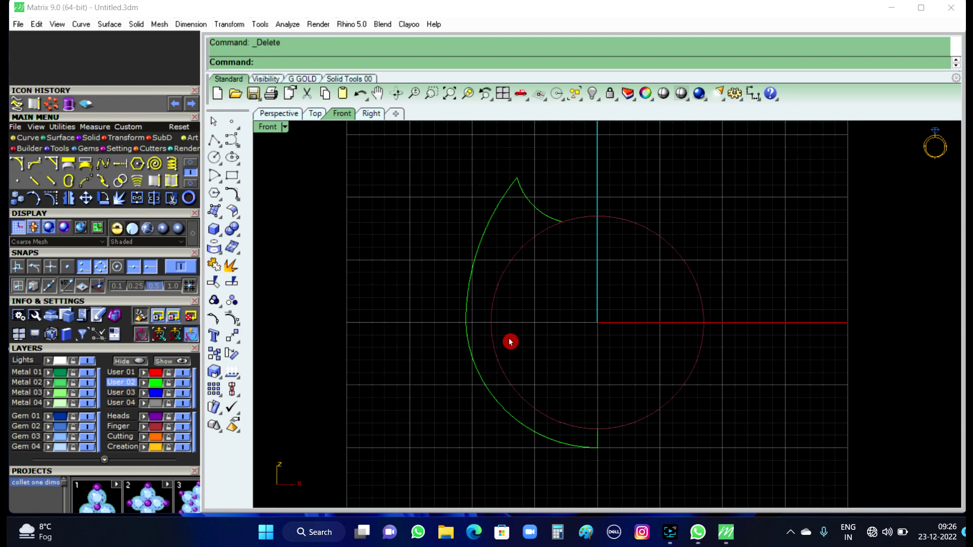
Step: Join the lower outer arc and the upper outer arc into one curve
left_click(516, 264)
left_click(475, 272)
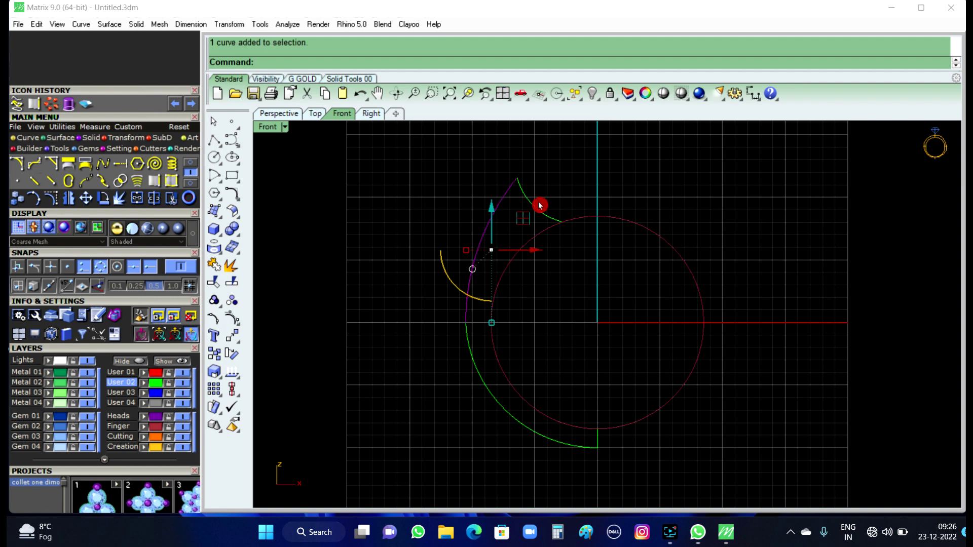
left_click(463, 387)
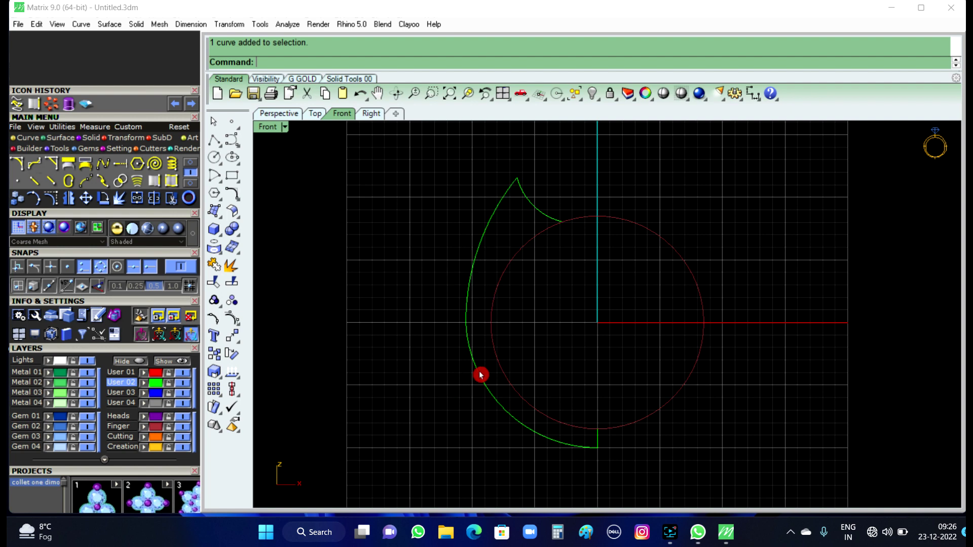
left_click(475, 286, "shift")
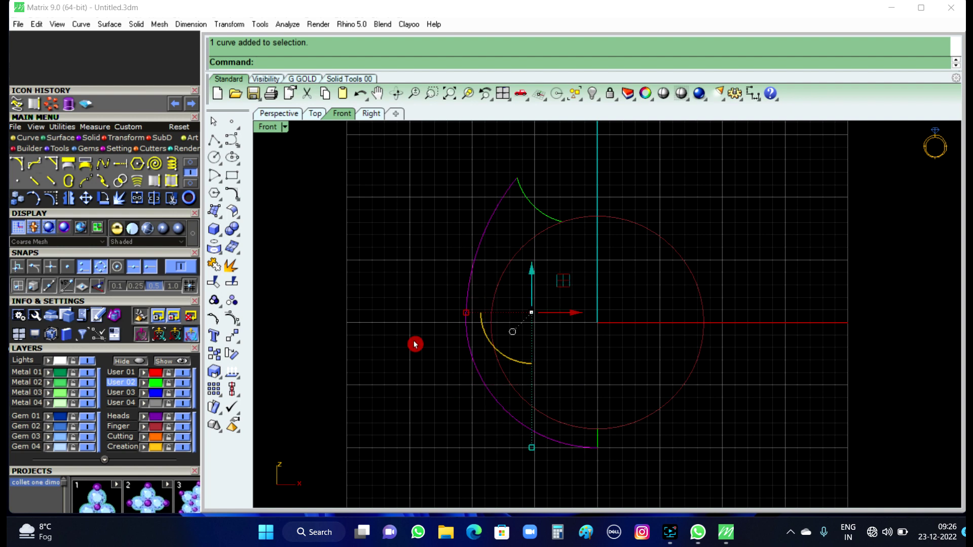
type("Jo")
right_click(415, 344)
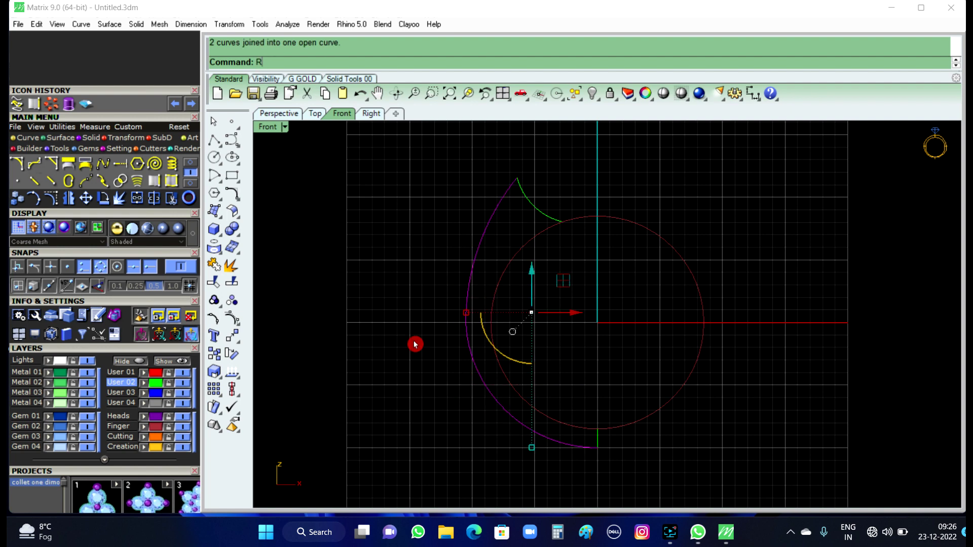
Step: Rebuild the joined outer curve to 5 points, degree 3
type("build")
key("Return")
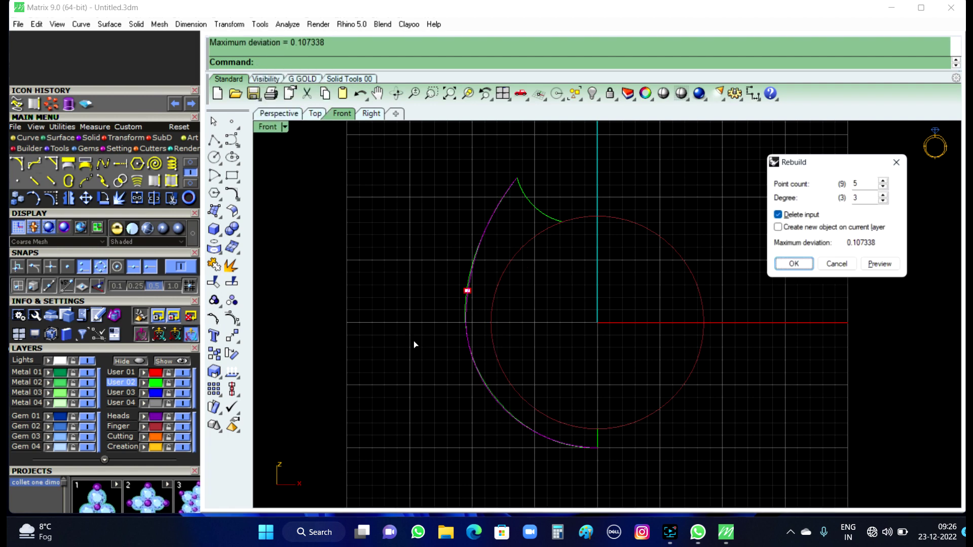
right_click(414, 344)
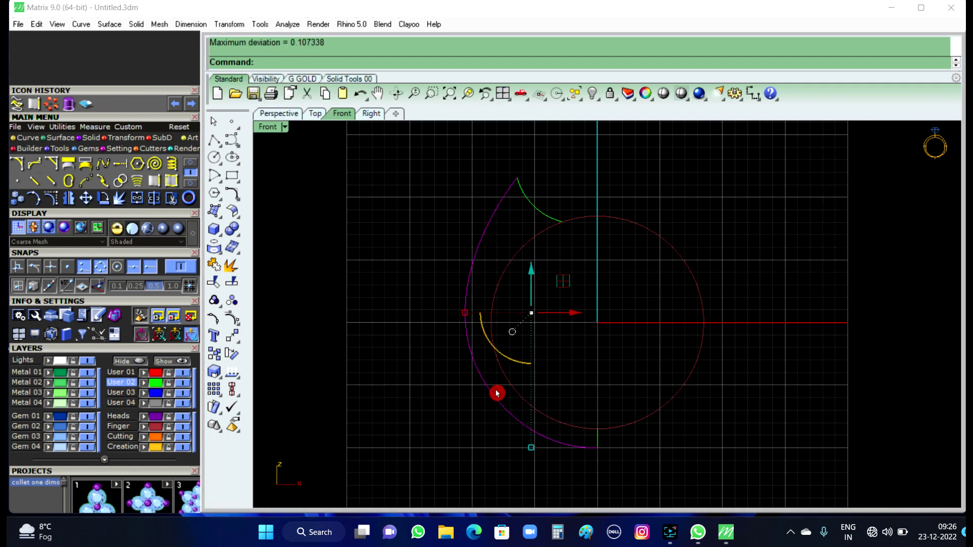
left_click(425, 415)
right_click_drag(538, 328, 540, 323)
left_click(602, 211)
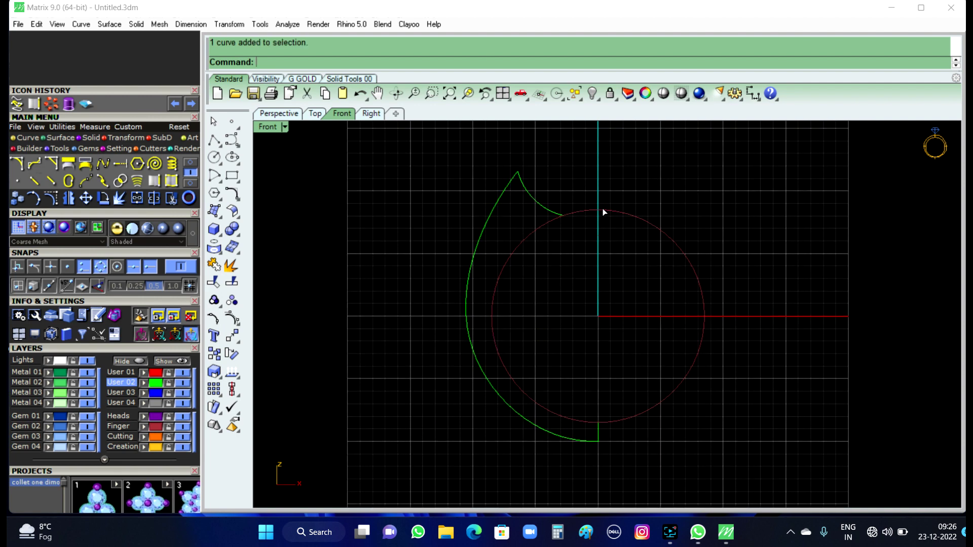
left_click(366, 290)
Step: Split the finger circle at points where it meets the green profile
left_click(228, 284)
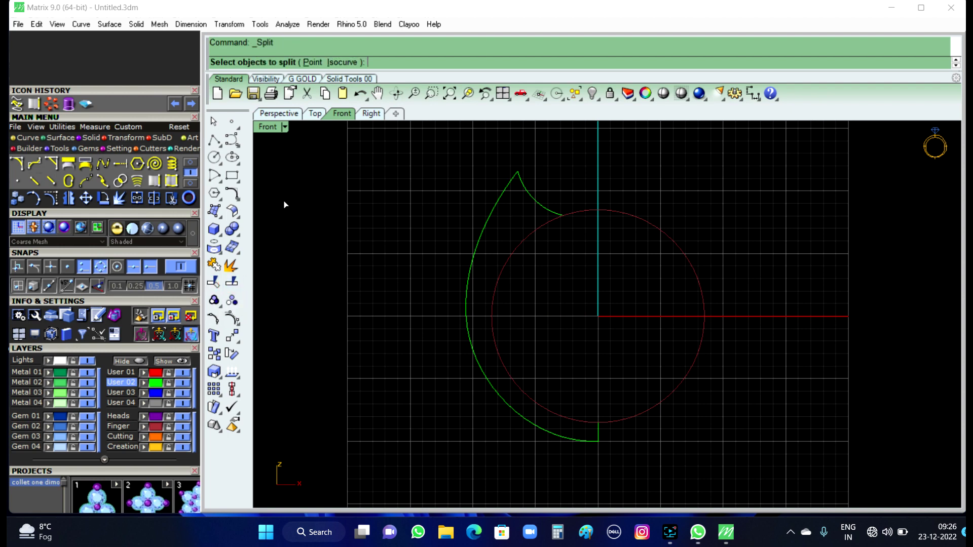
left_click(313, 62)
scroll(550, 219, "up", 2)
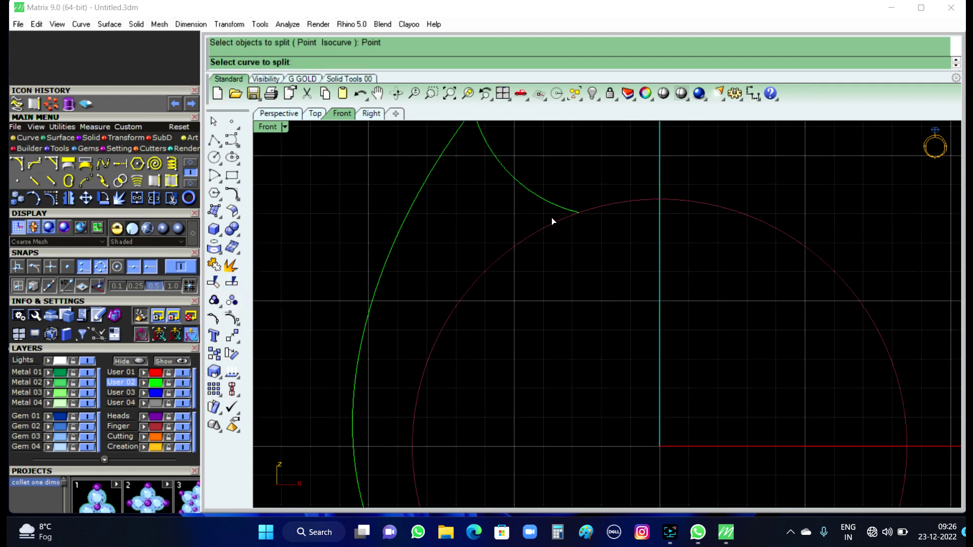
scroll(567, 211, "up", 2)
scroll(583, 207, "up", 3)
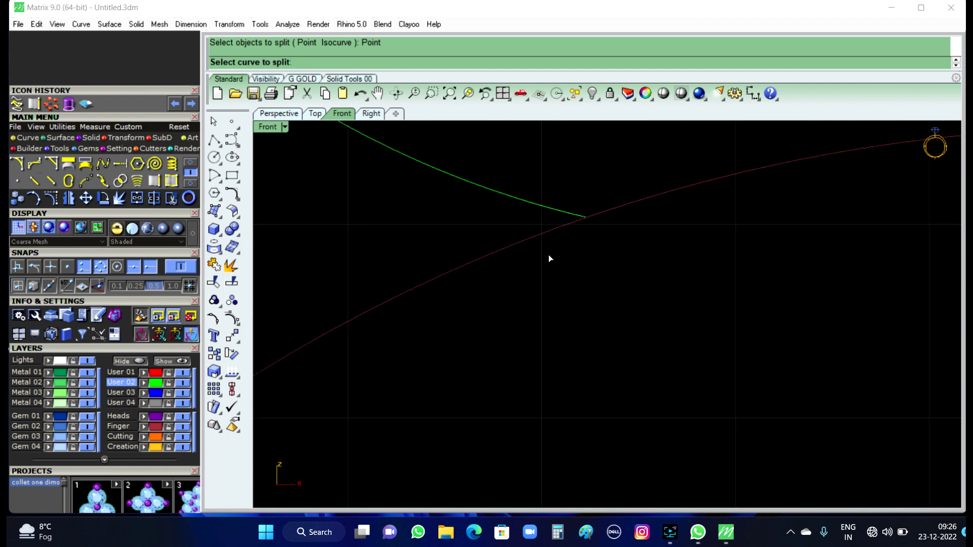
scroll(546, 257, "up", 2)
left_click(520, 257)
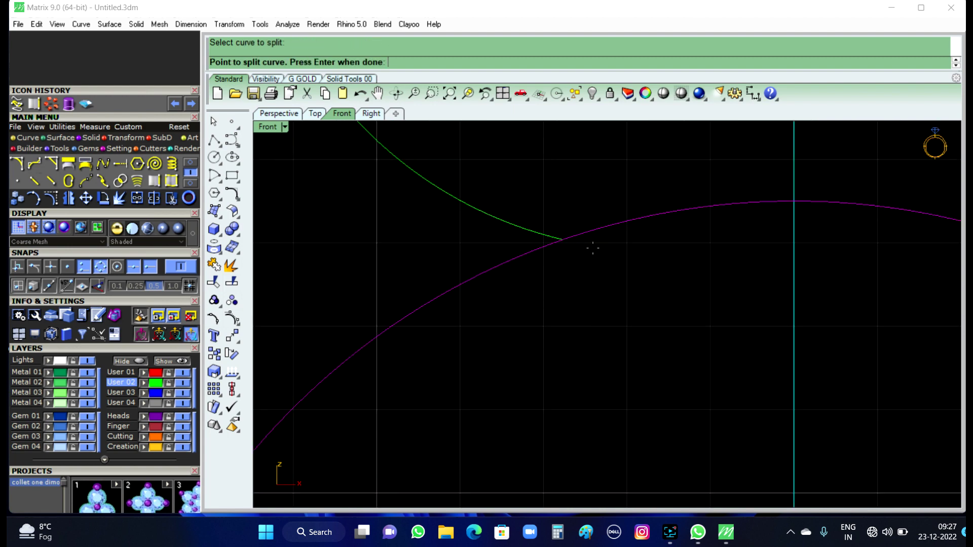
left_click(562, 240)
scroll(562, 241, "down", 6)
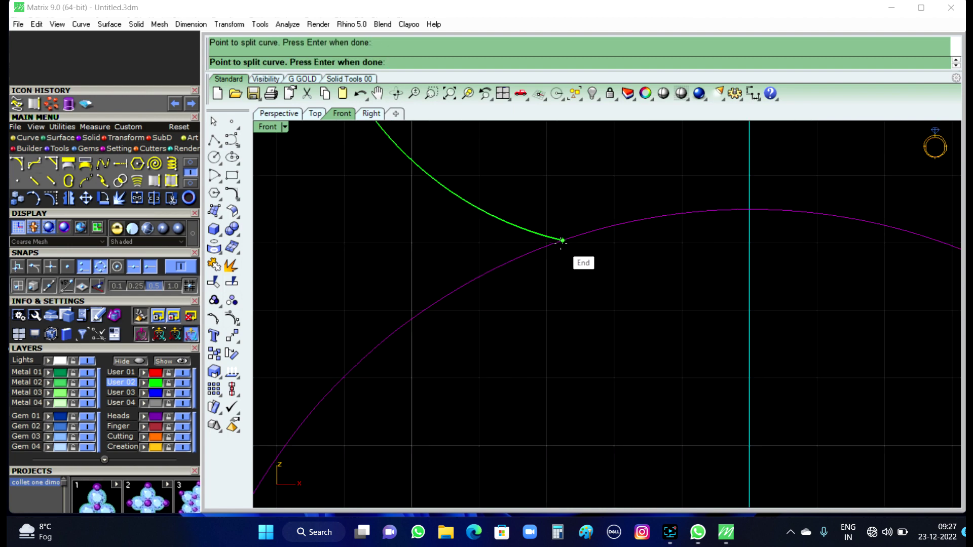
scroll(574, 393, "up", 3)
scroll(579, 412, "up", 2)
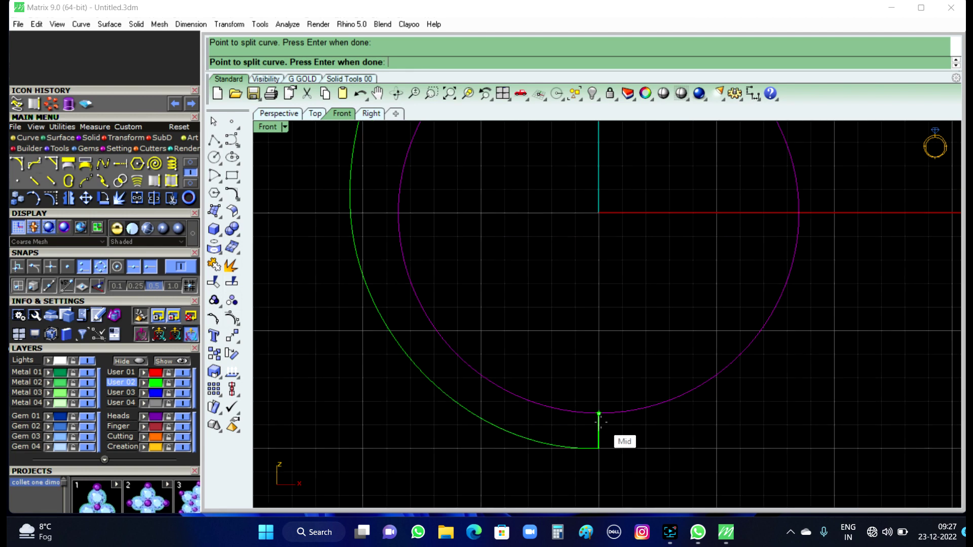
right_click(588, 372)
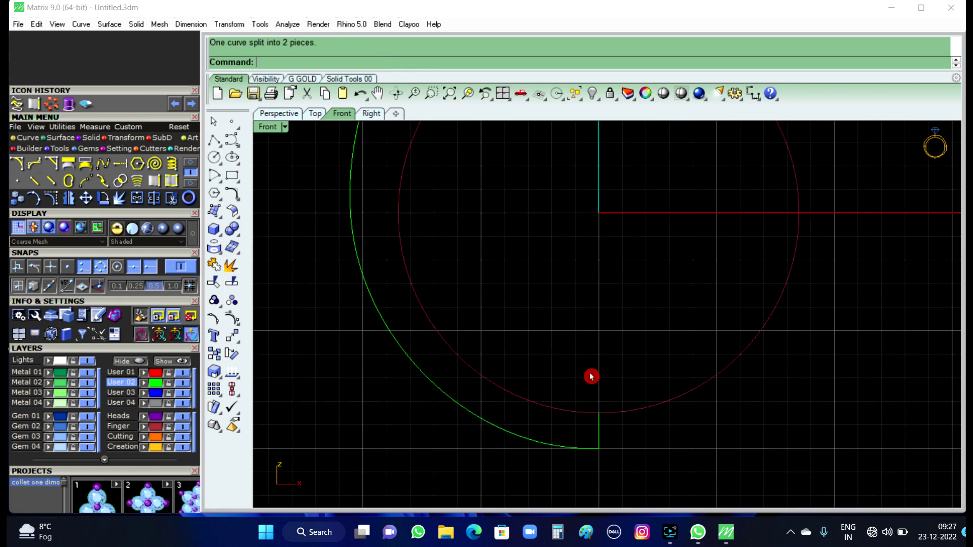
Step: Delete the larger unwanted circle piece, keeping the inner left arc
left_click(669, 412)
scroll(572, 389, "down", 3)
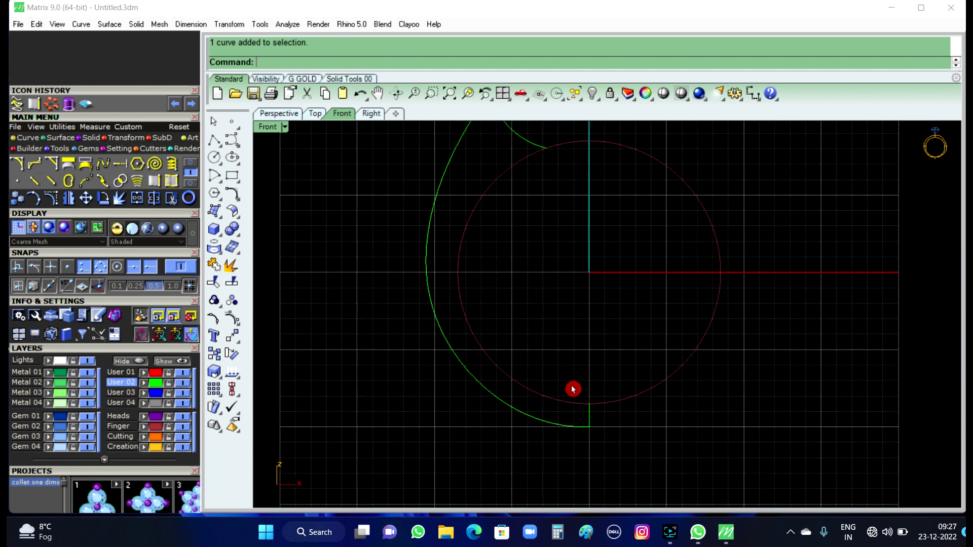
scroll(572, 389, "down", 2)
left_click(640, 391)
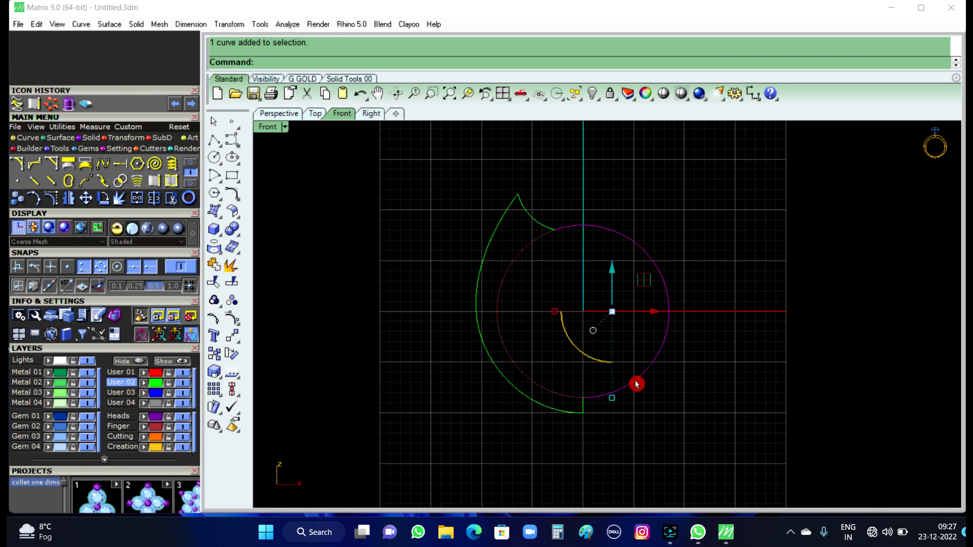
key("Delete")
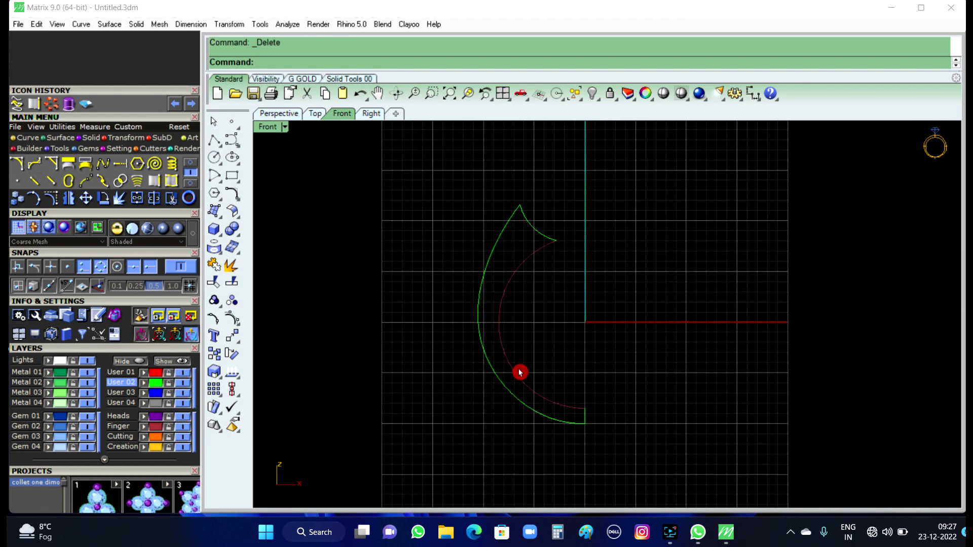
Step: Check the outer profile and small top curve, then clear the selection
left_click(504, 380)
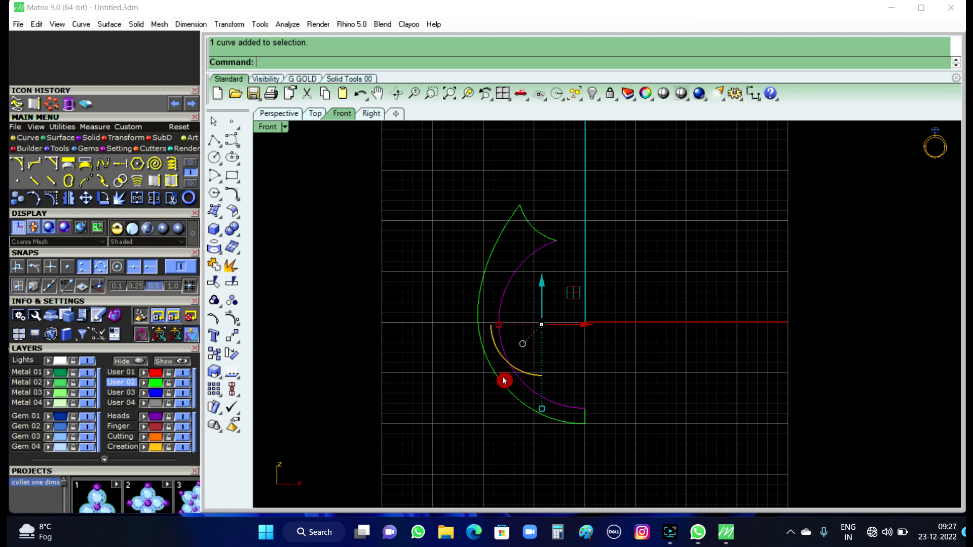
left_click(528, 234)
left_click(588, 426)
left_click(648, 352)
type("SW")
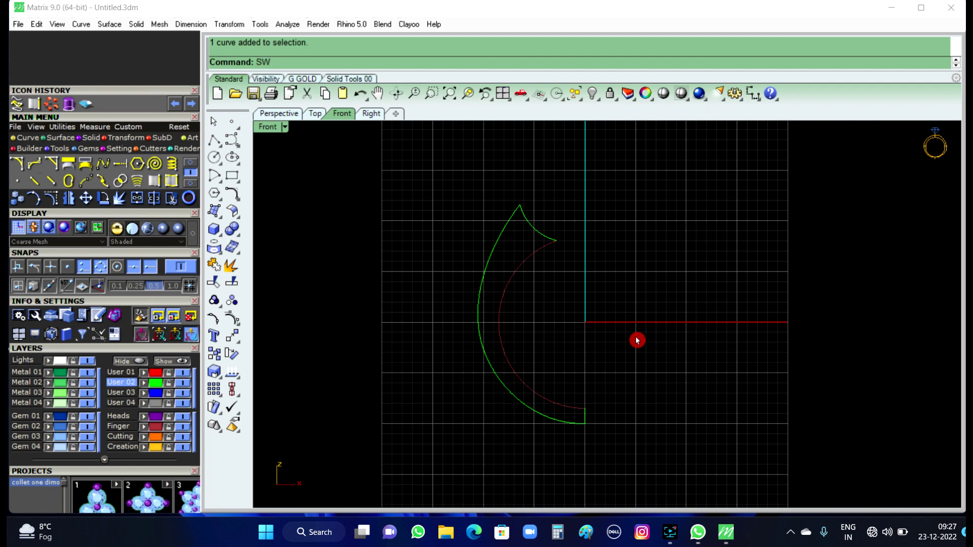
Step: Start Sweep2 with the outer and inner rails and the top and bottom cross-sections
type("2")
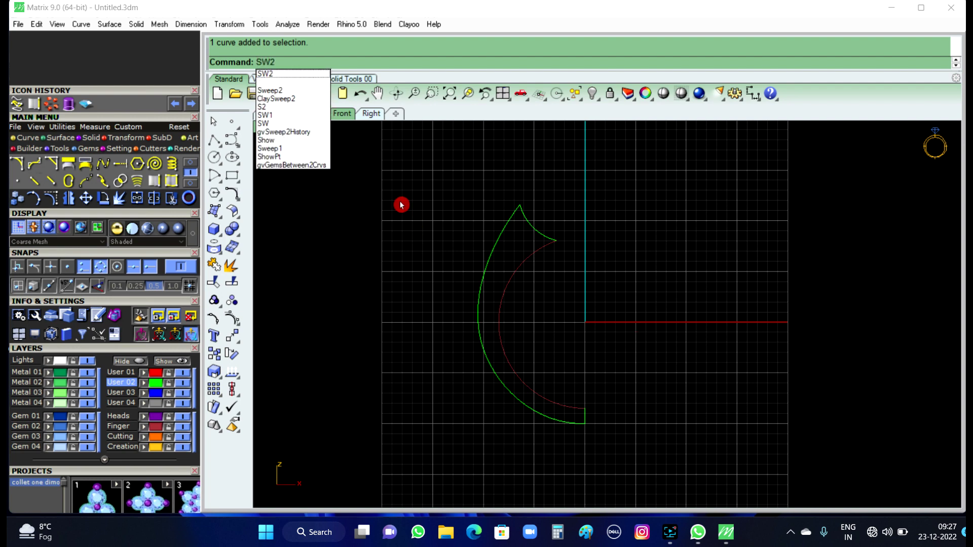
left_click(273, 90)
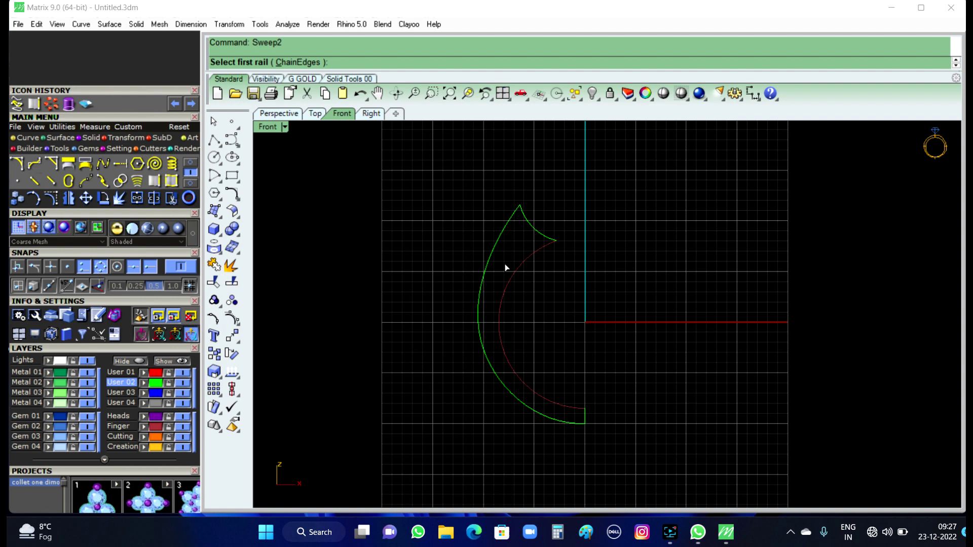
left_click(477, 332)
left_click(500, 340)
left_click(543, 231)
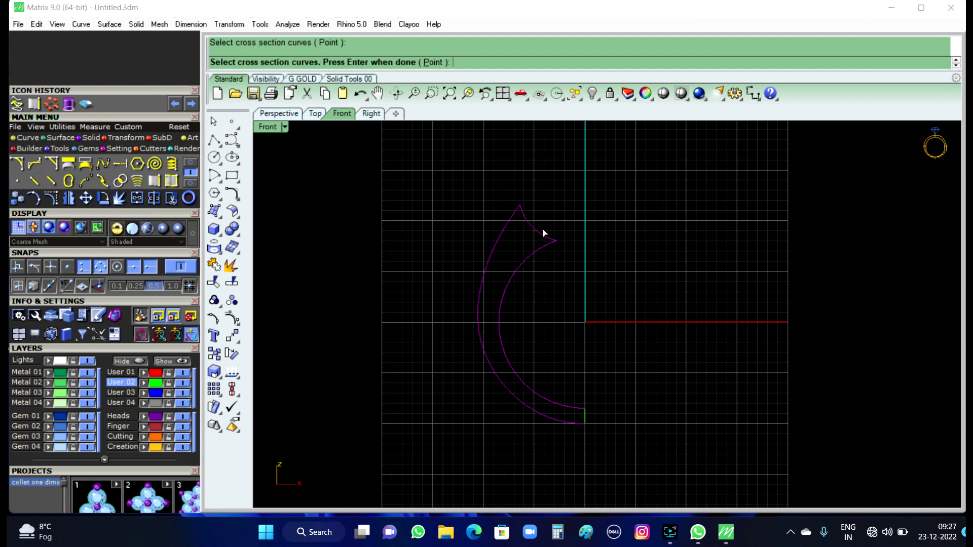
left_click(585, 422)
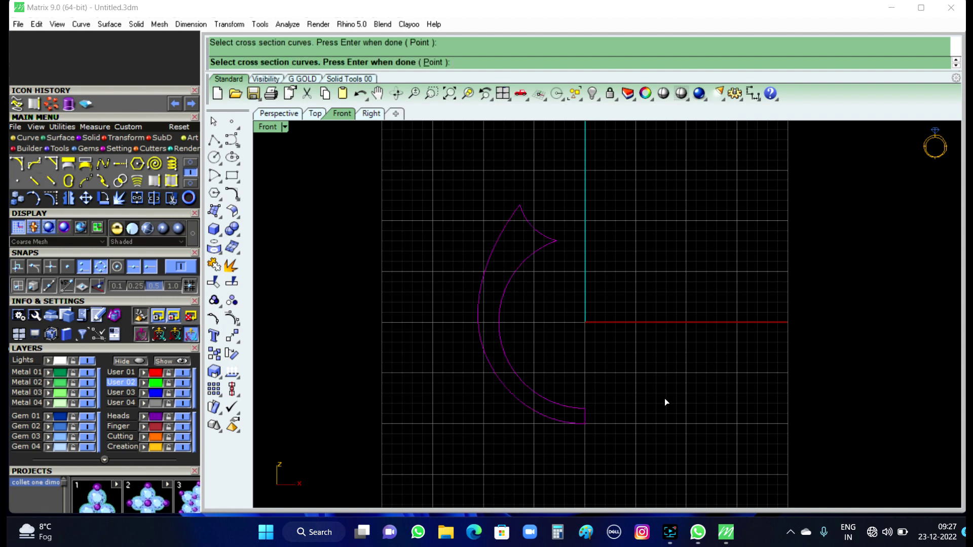
key("Return")
Step: Add slashes across the rails at the bottom, middle and top of the profile
left_click(848, 317)
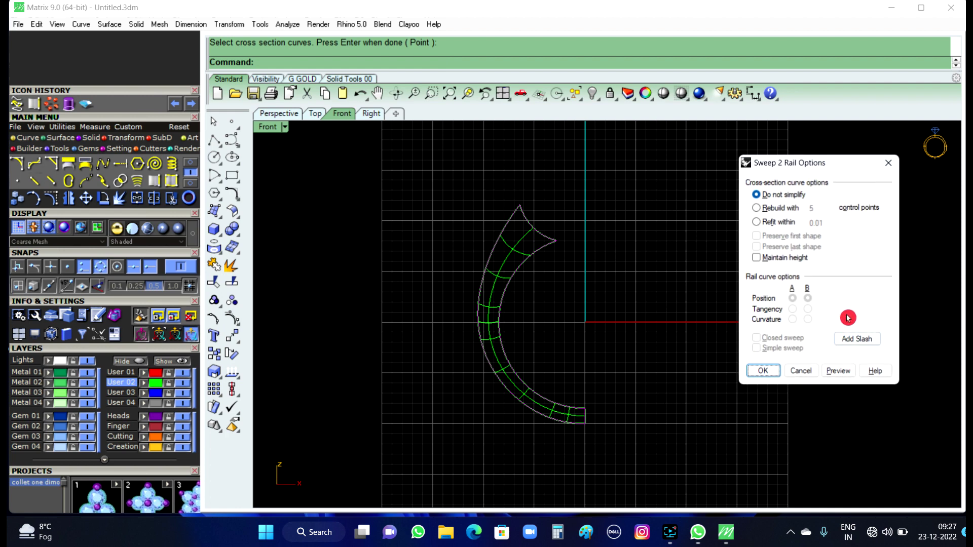
left_click(856, 338)
left_click(529, 402)
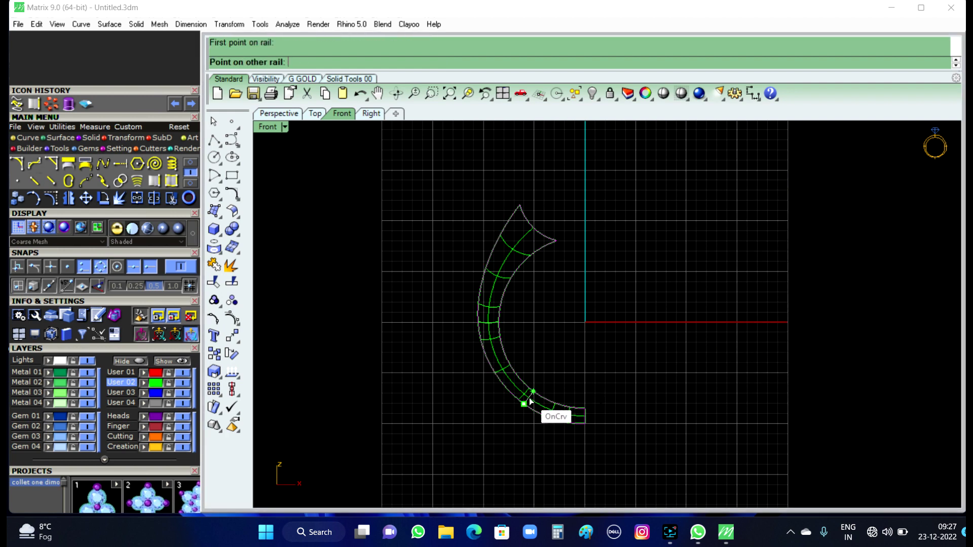
left_click(532, 393)
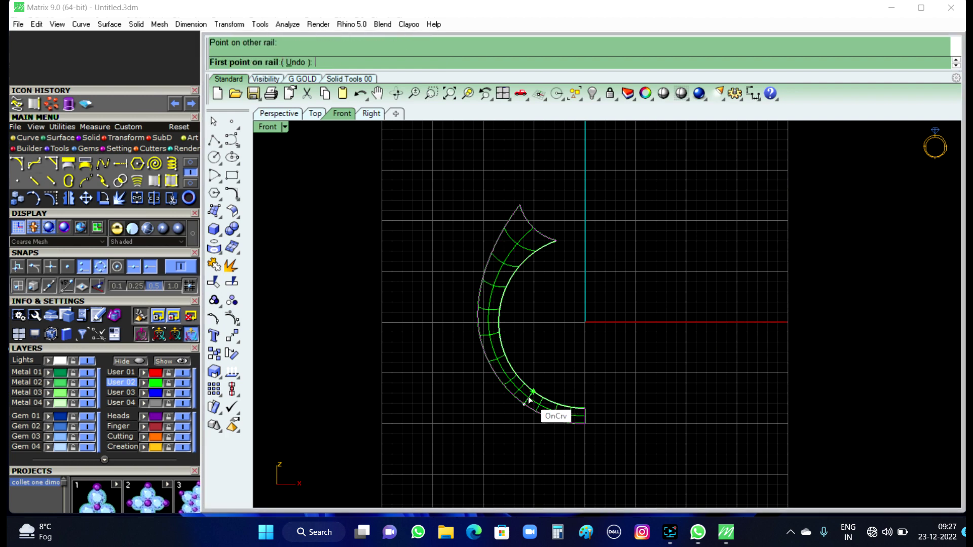
left_click(481, 338)
left_click(488, 257)
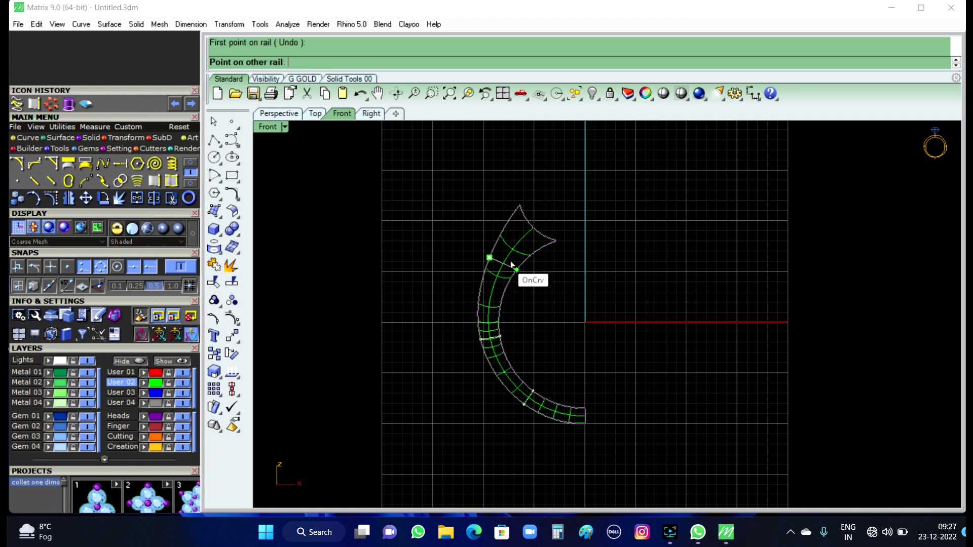
left_click(516, 268)
left_click(509, 218)
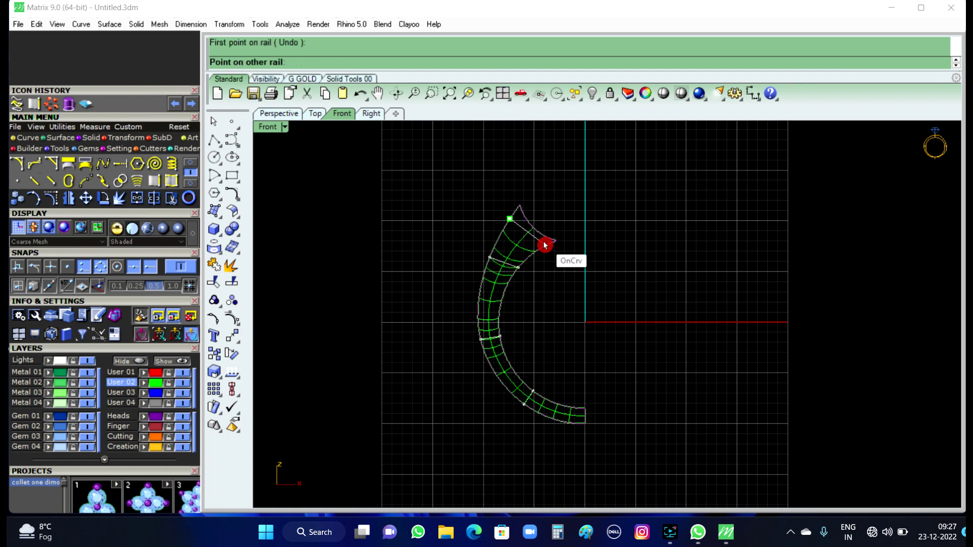
left_click(544, 245)
right_click(626, 307)
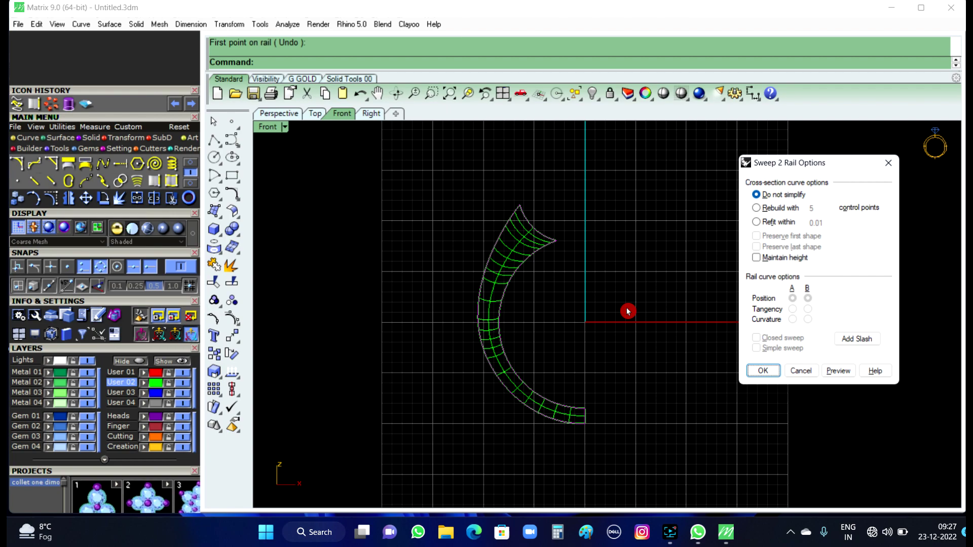
Step: Confirm the sweep and orbit the Perspective view around the new surface
left_click(766, 372)
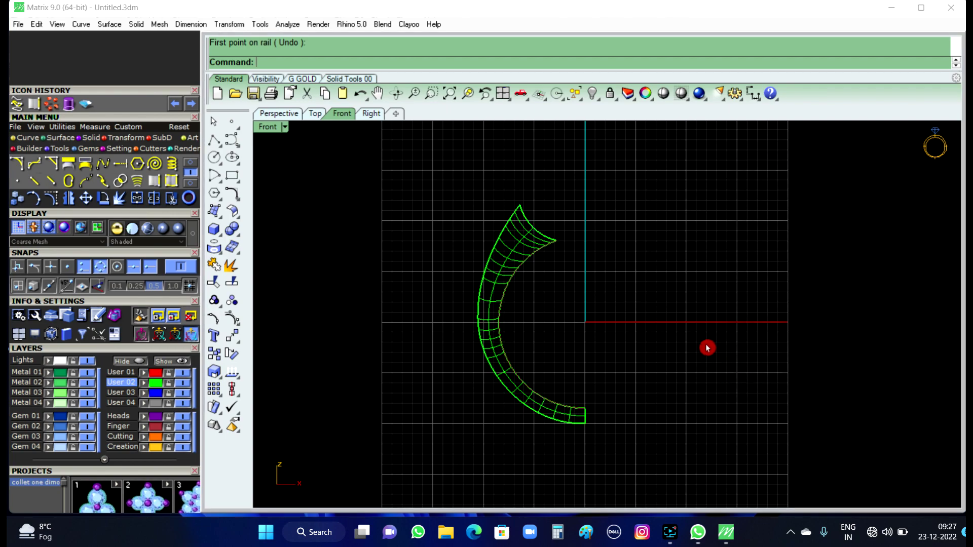
left_click(278, 116)
mouse_move(593, 283)
right_mouse_down()
mouse_move(491, 317)
mouse_move(375, 306)
mouse_move(479, 318)
mouse_move(582, 306)
mouse_move(412, 310)
right_mouse_up()
Step: Select the swept surface and run OffsetSrf with BothSides set to Yes
left_click(412, 311)
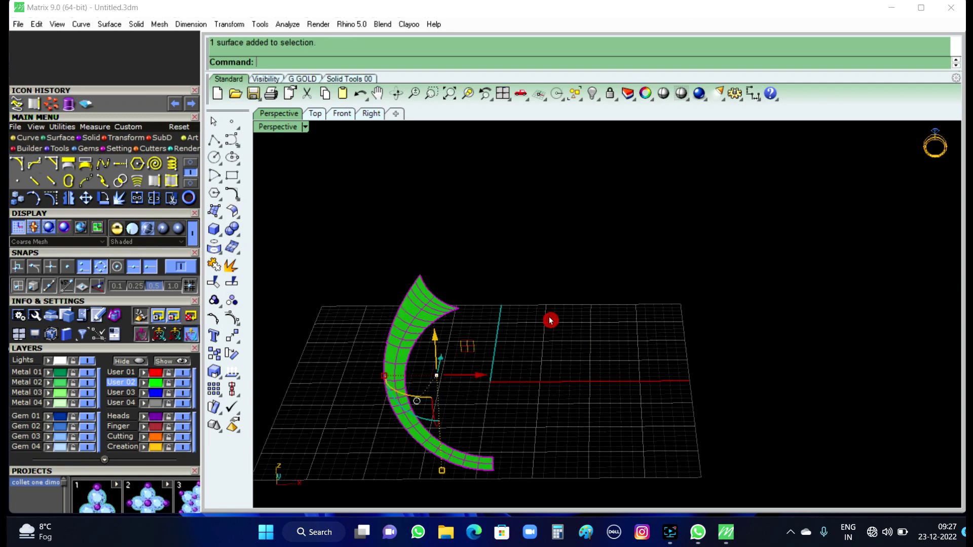
right_click_drag(549, 321, 570, 347)
type("Off")
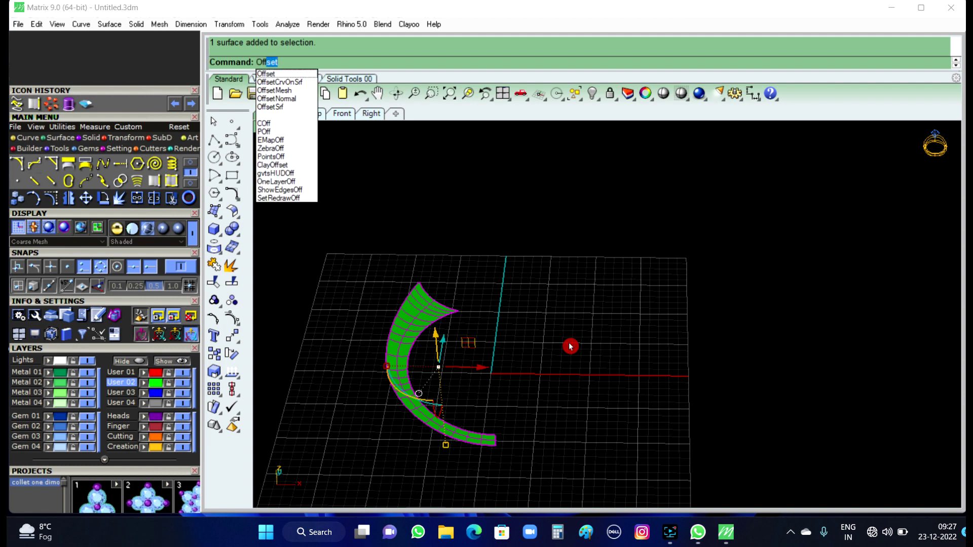
left_click(283, 106)
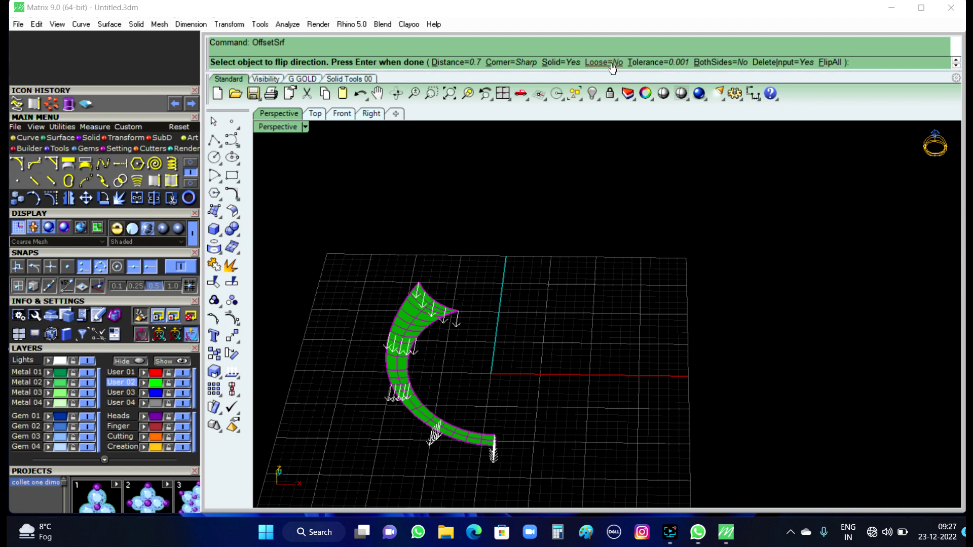
left_click(702, 60)
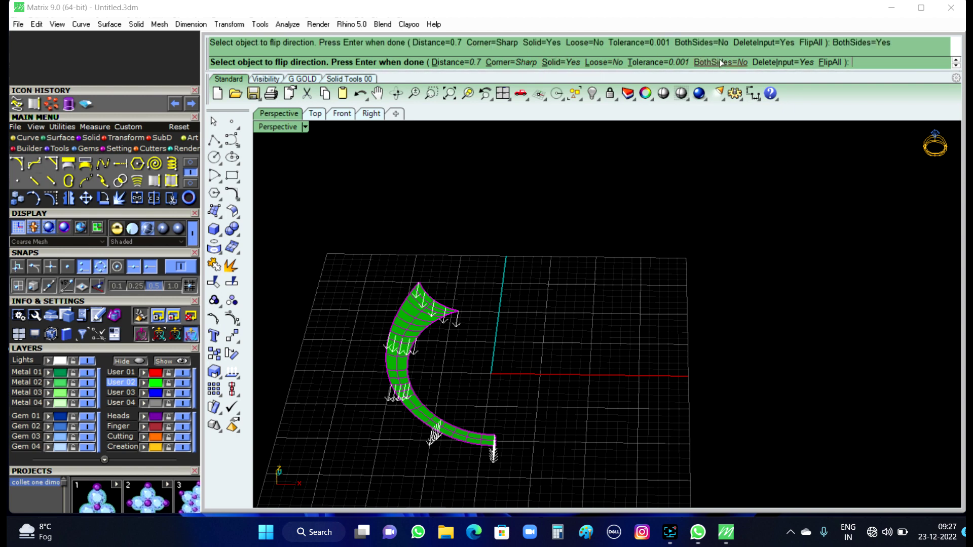
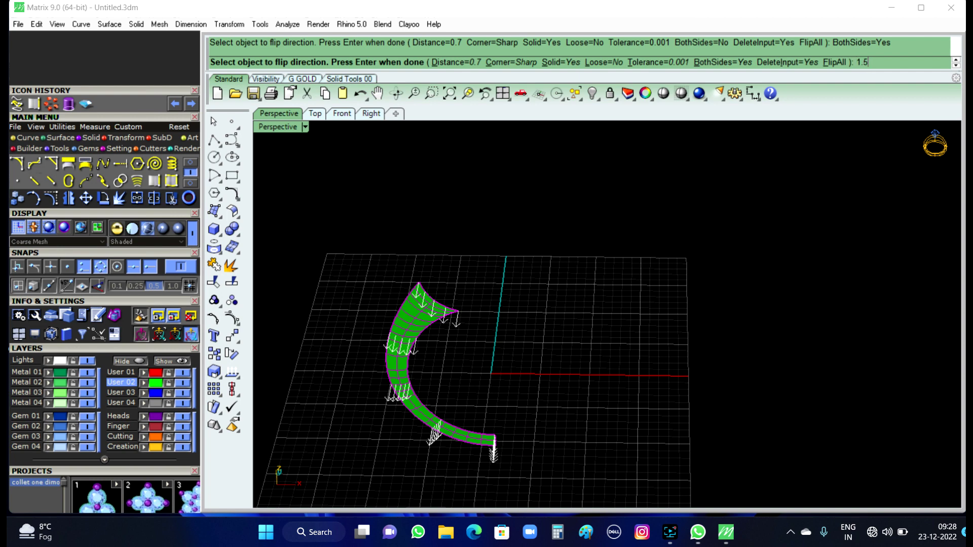
Step: Offset the green shank surface 1.5 to both sides as a solid, then orbit to inspect the band
key("Return")
right_click(626, 253)
left_click(623, 282)
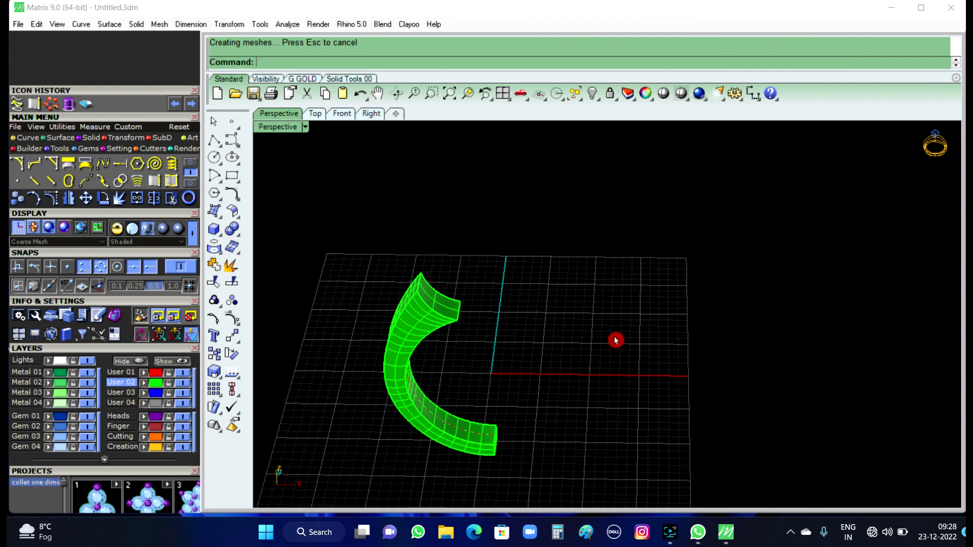
mouse_move(617, 339)
right_mouse_down()
mouse_move(454, 282)
mouse_move(567, 278)
mouse_move(660, 231)
mouse_move(638, 273)
mouse_move(560, 322)
mouse_move(547, 271)
mouse_move(558, 306)
mouse_move(445, 261)
right_mouse_up()
scroll(436, 312, "up", 2)
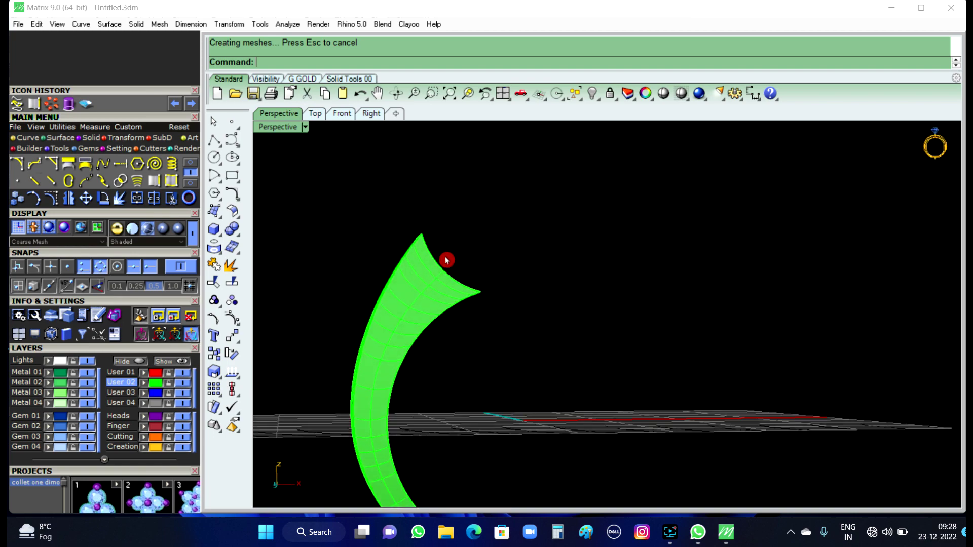
mouse_move(392, 316)
right_mouse_down()
mouse_move(513, 256)
mouse_move(597, 300)
right_mouse_up()
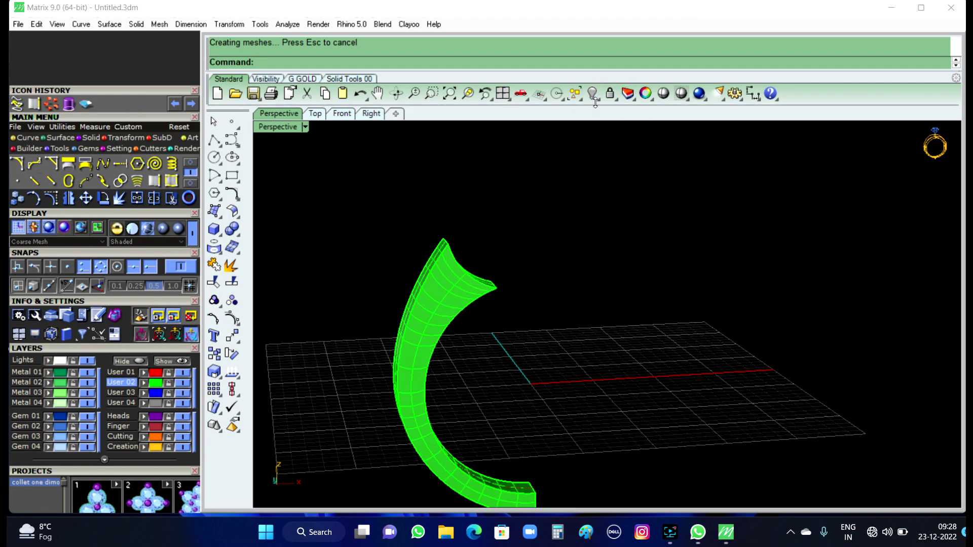
left_click(609, 95)
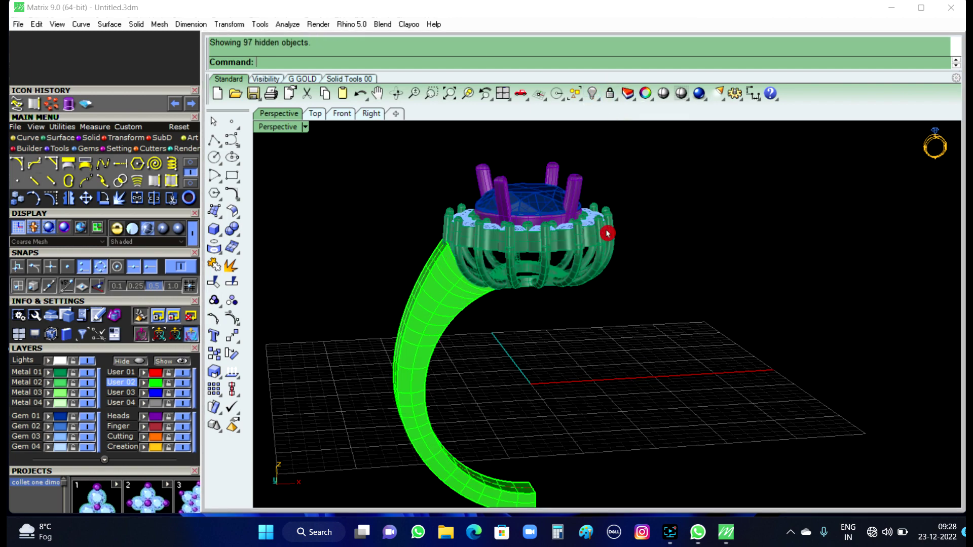
mouse_move(608, 228)
right_mouse_down()
mouse_move(690, 239)
mouse_move(569, 317)
mouse_move(633, 243)
mouse_move(479, 307)
right_mouse_up()
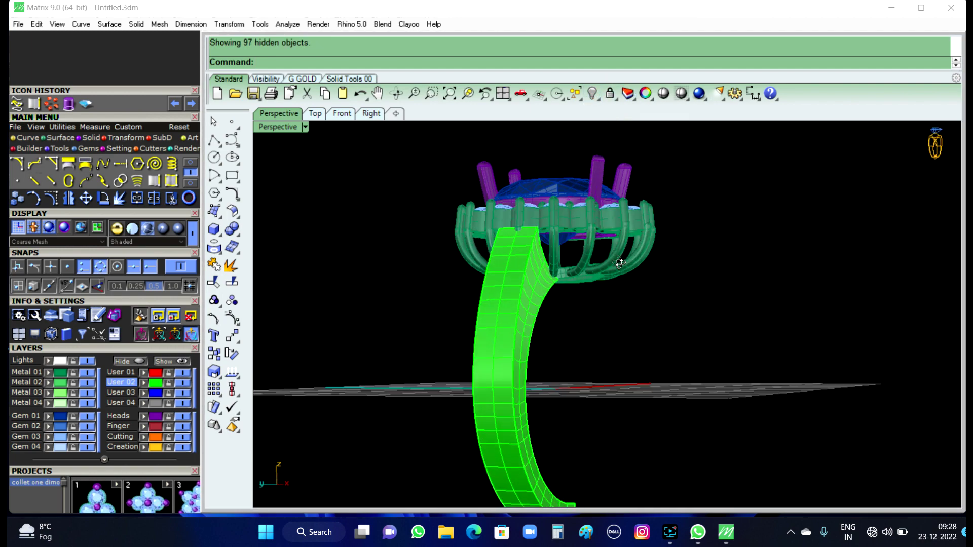
scroll(479, 307, "up", 3)
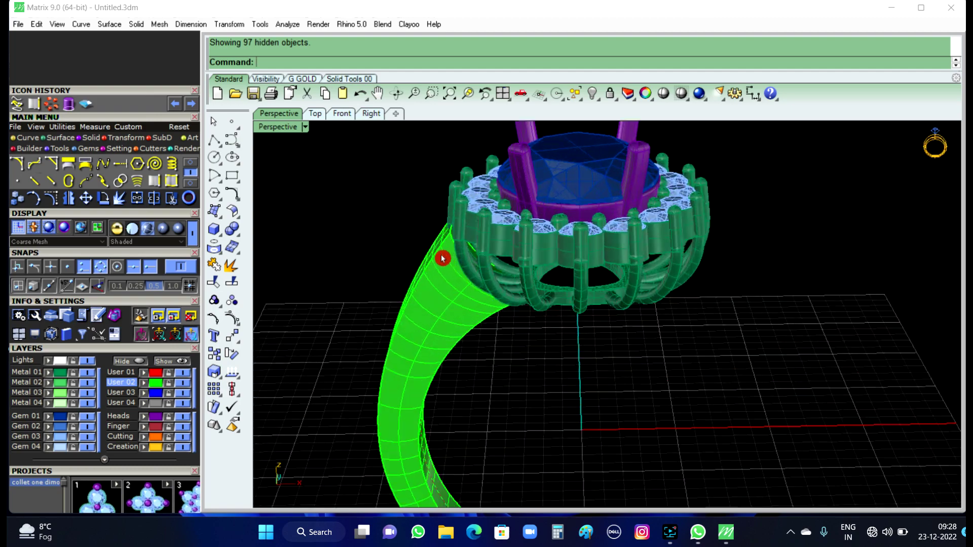
scroll(445, 257, "up", 3)
scroll(451, 248, "up", 3)
mouse_move(451, 248)
right_mouse_down()
mouse_move(582, 254)
mouse_move(435, 253)
right_mouse_up()
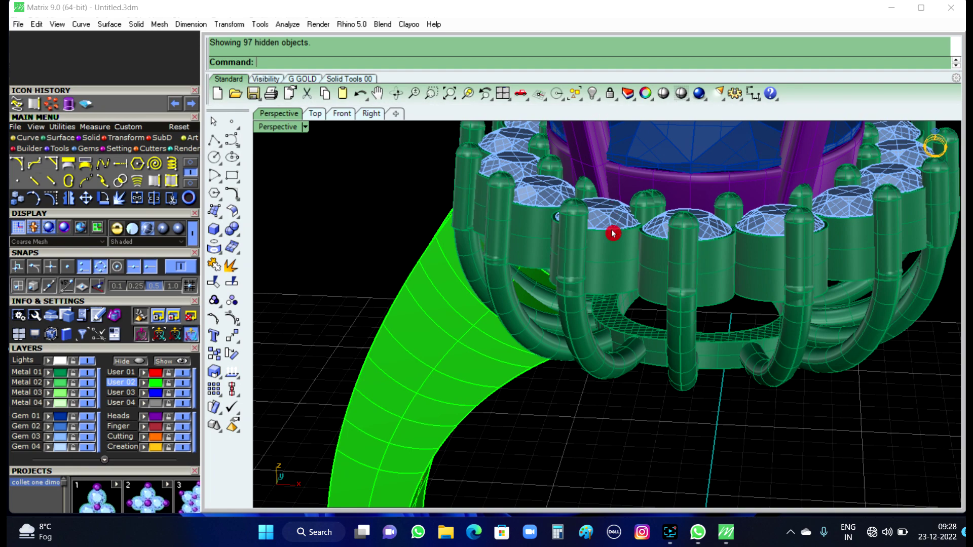
left_click(593, 94)
mouse_move(599, 132)
right_mouse_down()
mouse_move(599, 232)
mouse_move(582, 172)
right_mouse_up()
right_click_drag(614, 245, 606, 294)
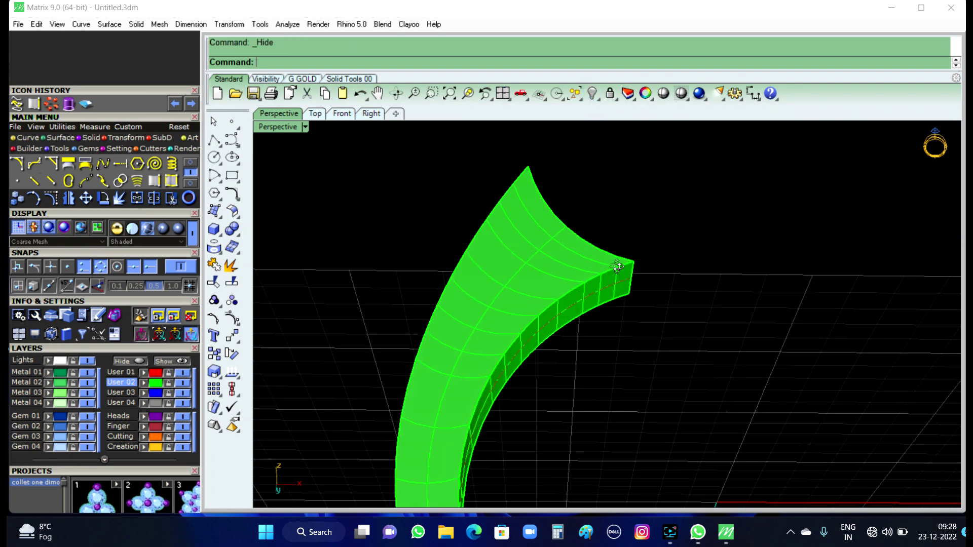
Step: Show the Front viewport in Shaded mode, zoomed in on the shank
left_click(339, 120)
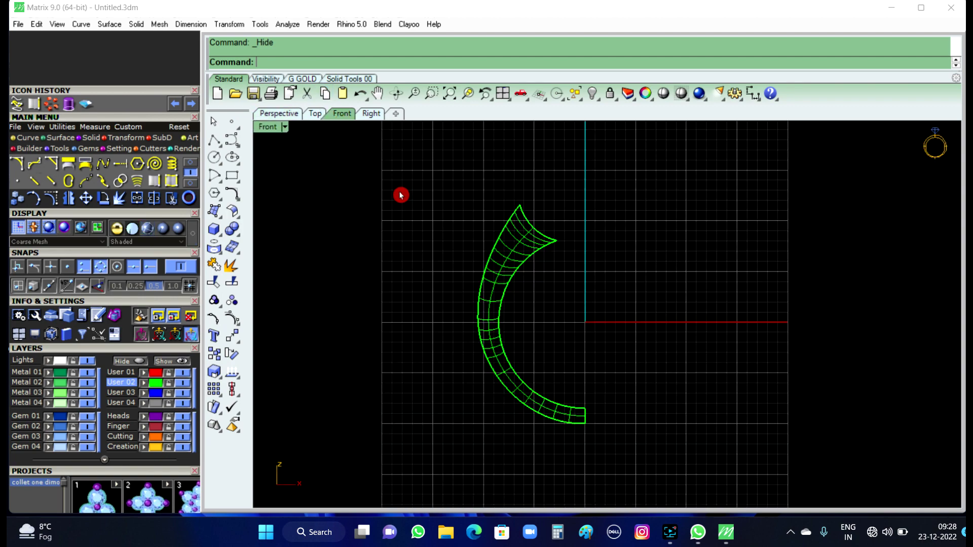
left_click(287, 130)
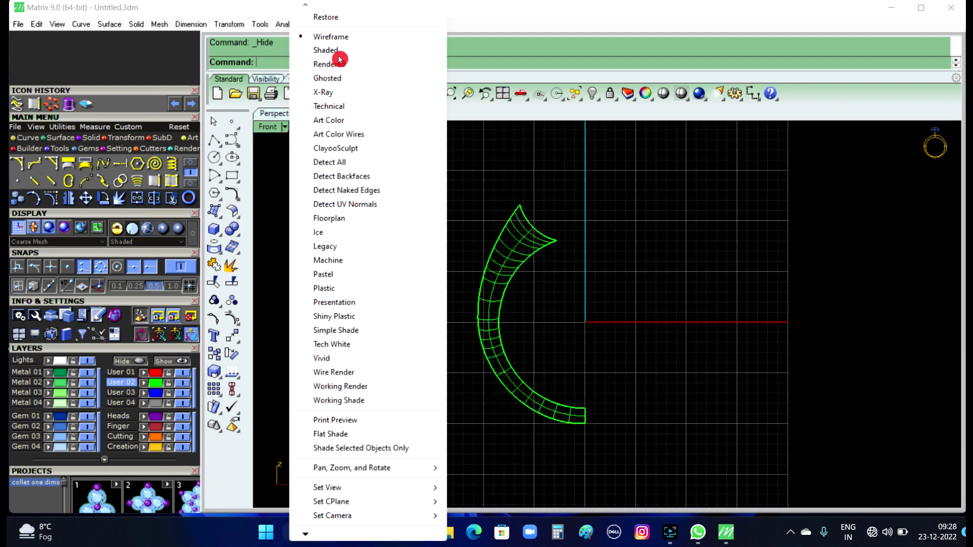
left_click(335, 50)
scroll(515, 222, "up", 2)
scroll(539, 217, "up", 4)
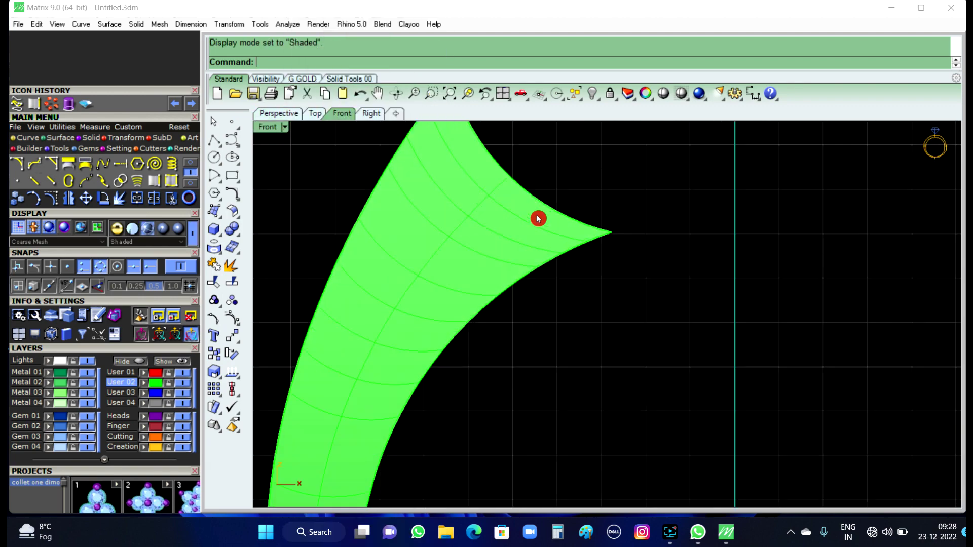
Step: Make User 03 the current layer and select the green shank polysurface
left_click(126, 393)
right_click_drag(543, 367, 545, 351)
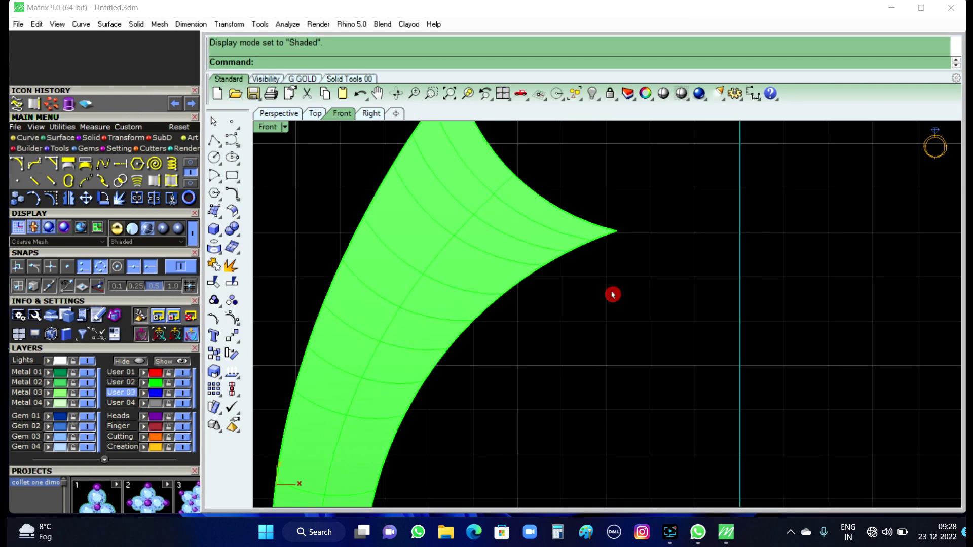
left_click(462, 265)
type("Off")
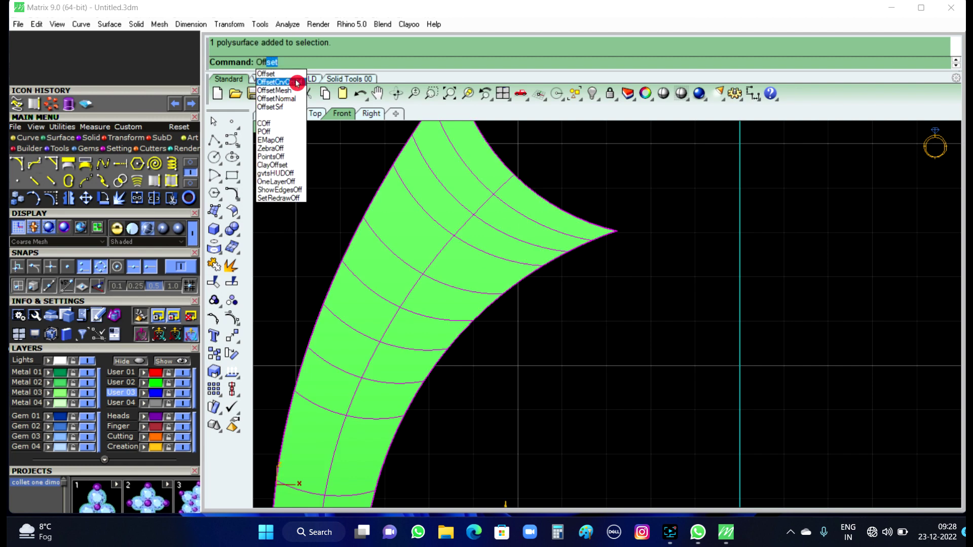
Step: Offset the shank's inner edge 1 unit across the surface with OffsetCrvOnSrf
left_click(298, 82)
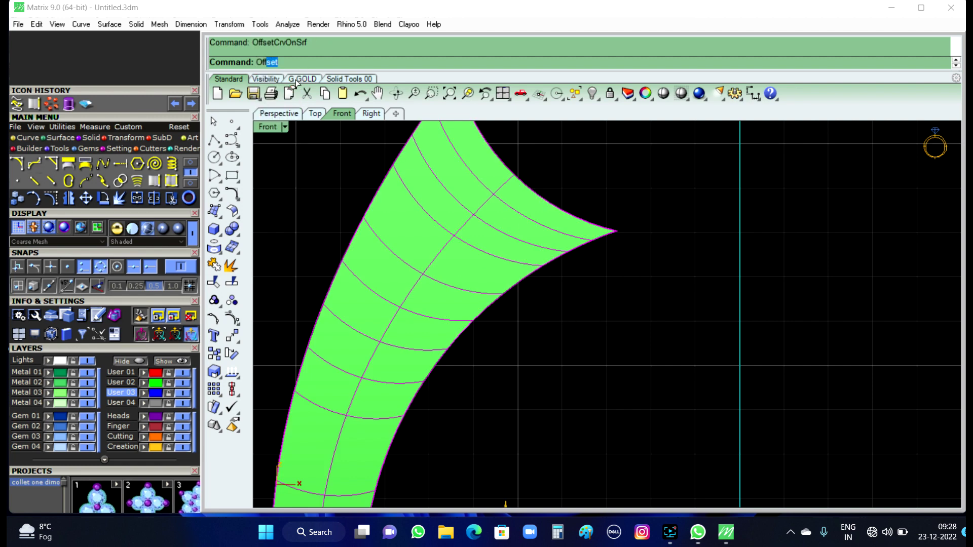
left_click(507, 295)
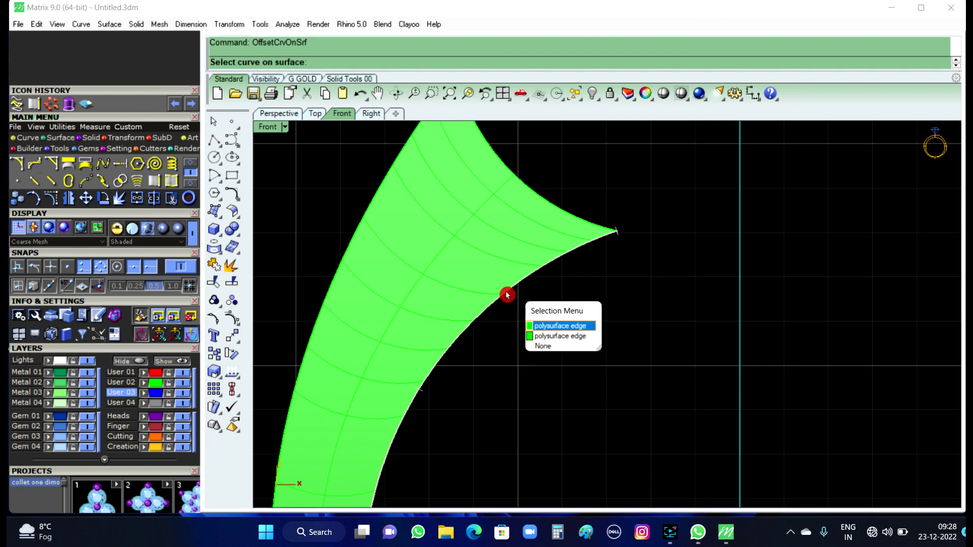
left_click(554, 339)
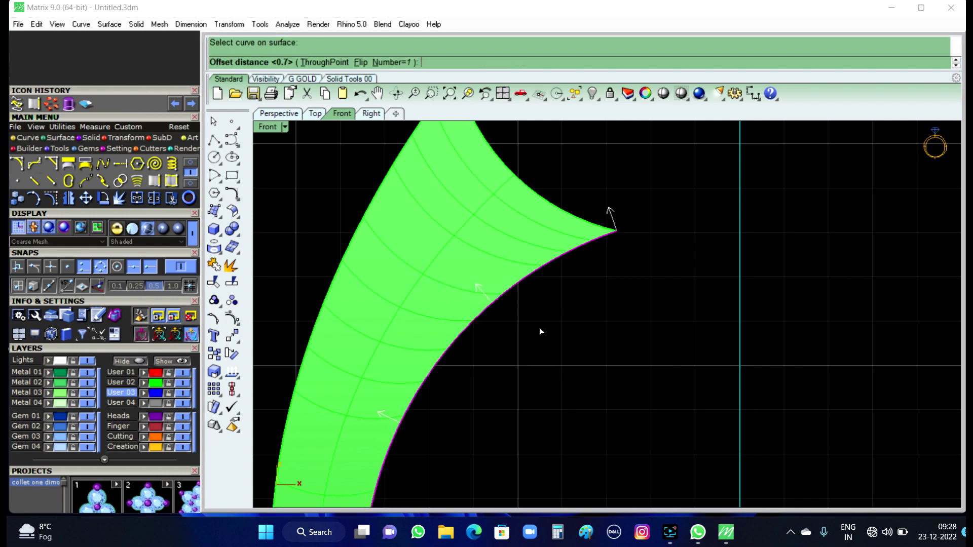
type("1")
left_click(540, 331)
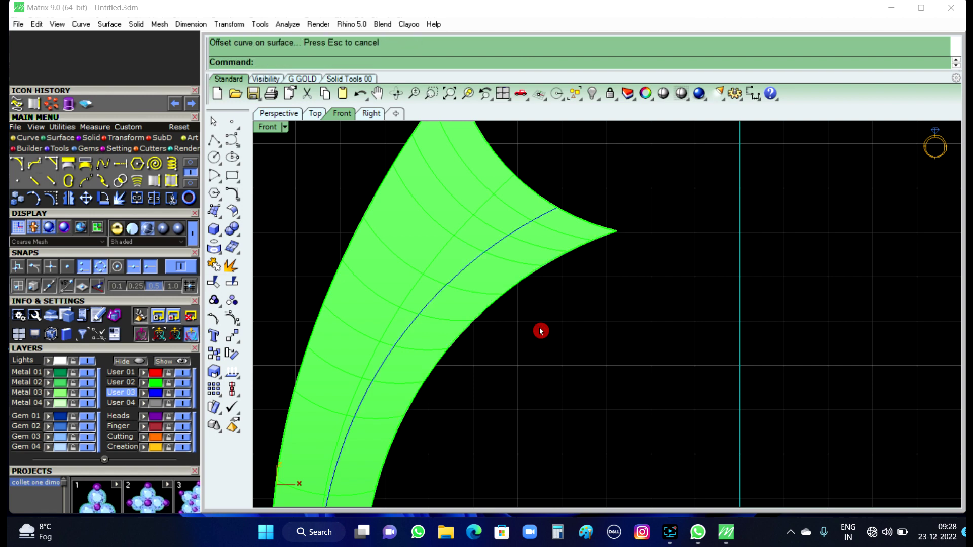
Step: Offset the shank's outer edge 2 units across the surface as a second curve
left_click(369, 209)
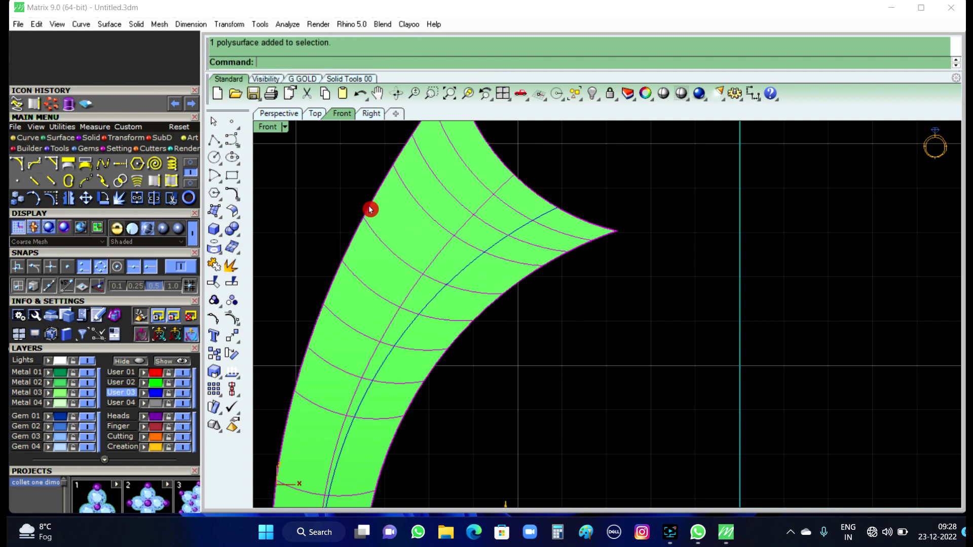
right_click(370, 209)
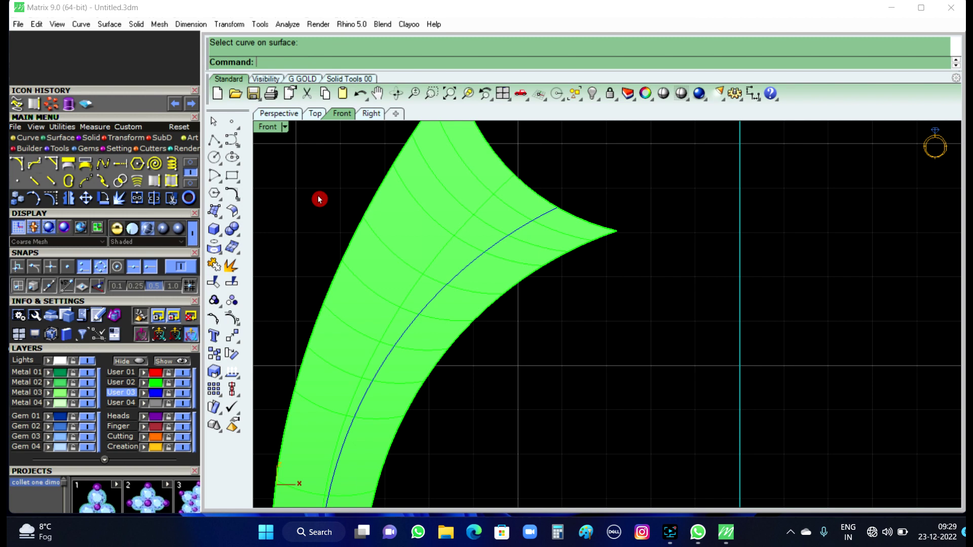
left_click(365, 219)
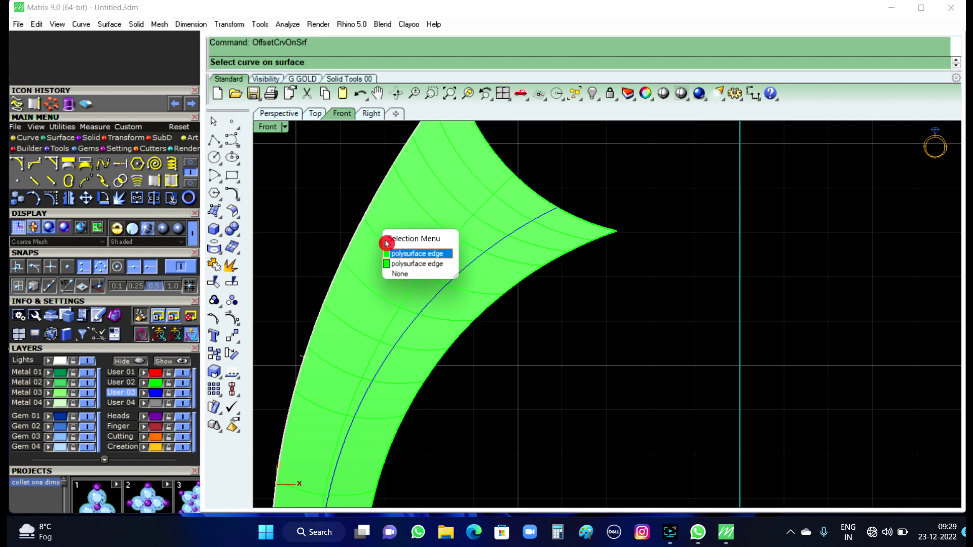
left_click(402, 264)
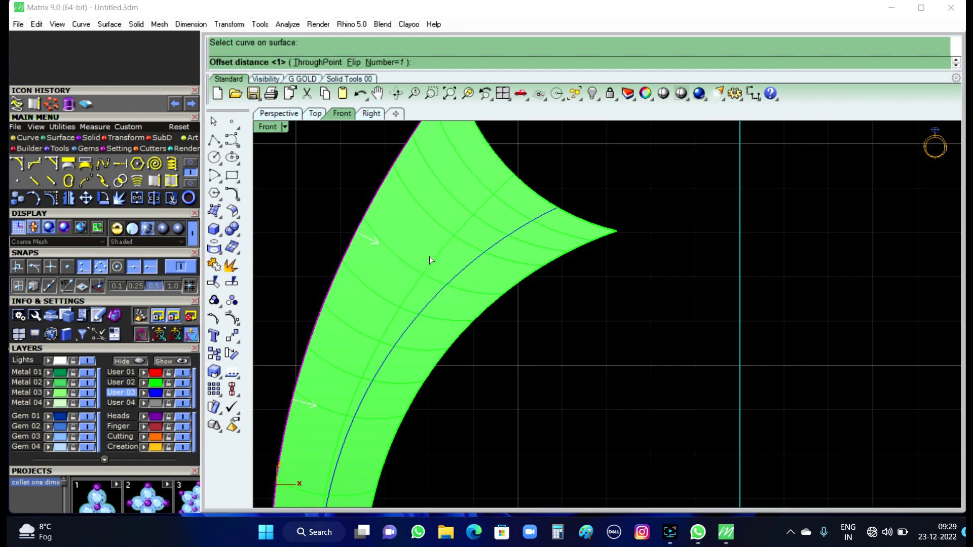
type("2")
right_click(430, 259)
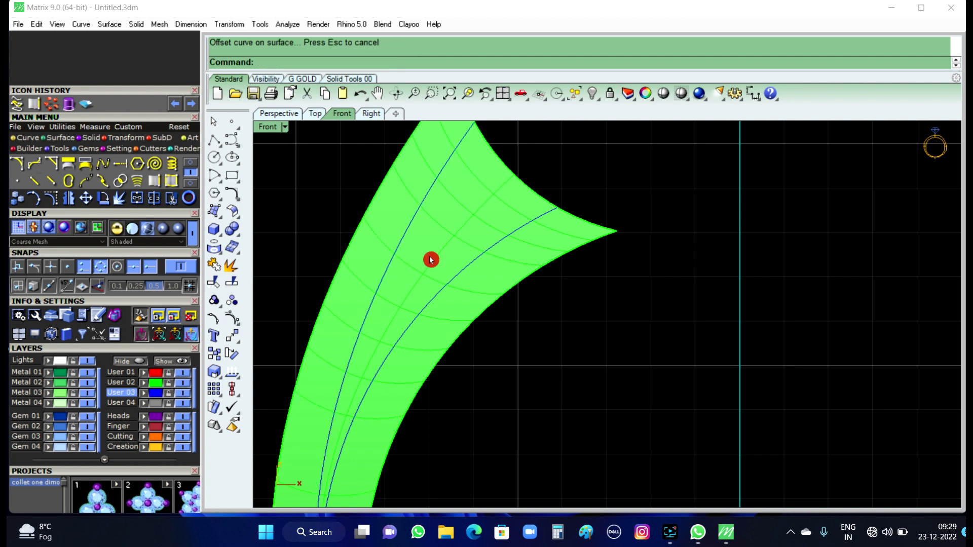
Step: Select the inner offset curve on the lower shank
scroll(471, 241, "down", 2)
scroll(506, 274, "down", 2)
scroll(423, 387, "up", 2)
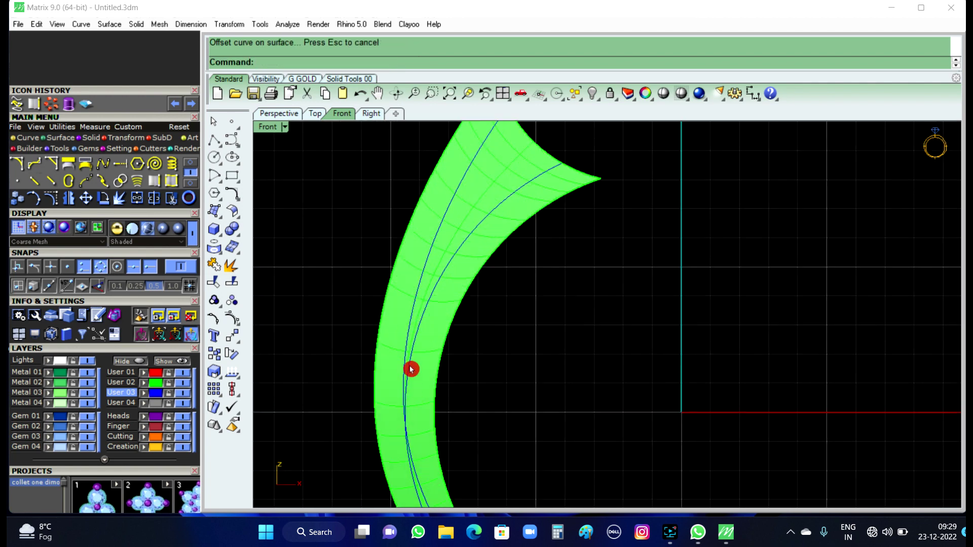
key("Up")
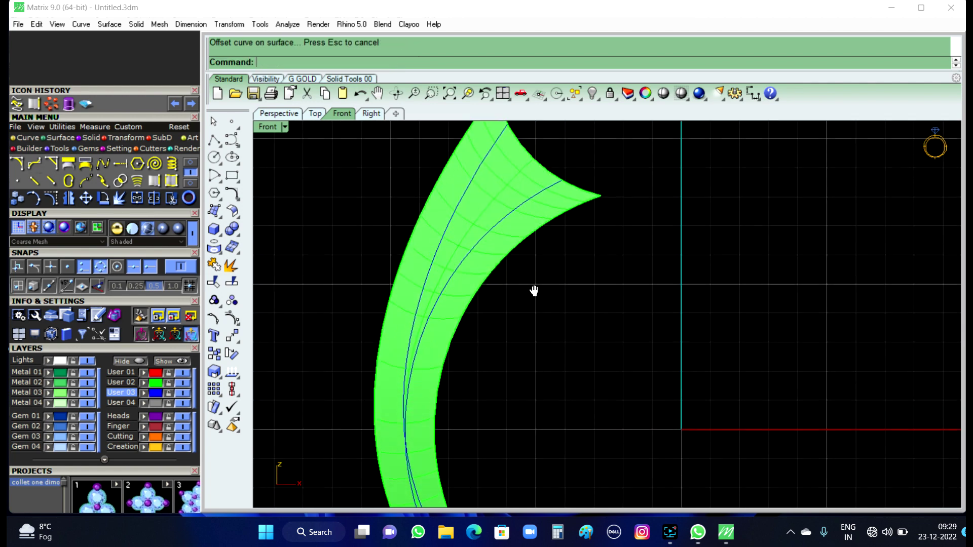
key("Up")
left_click(486, 267)
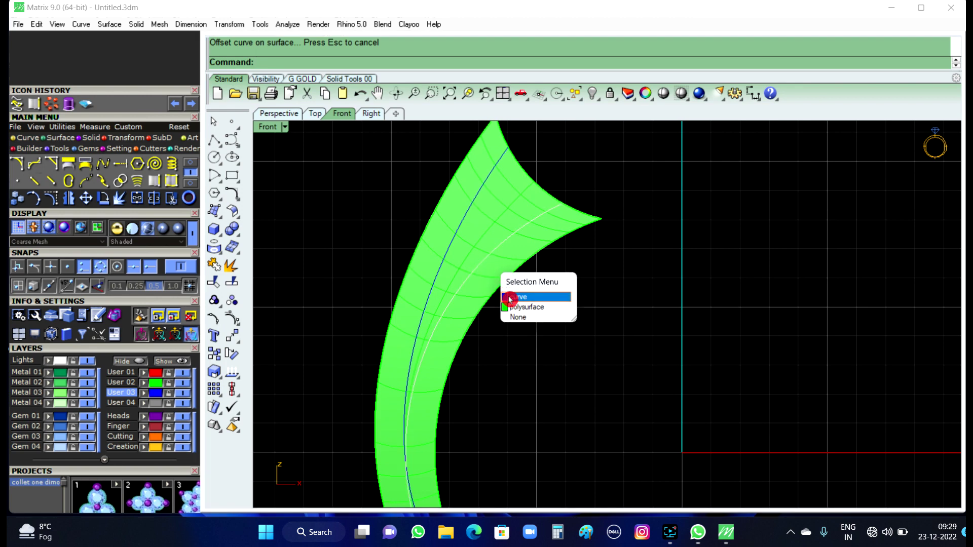
left_click(511, 294)
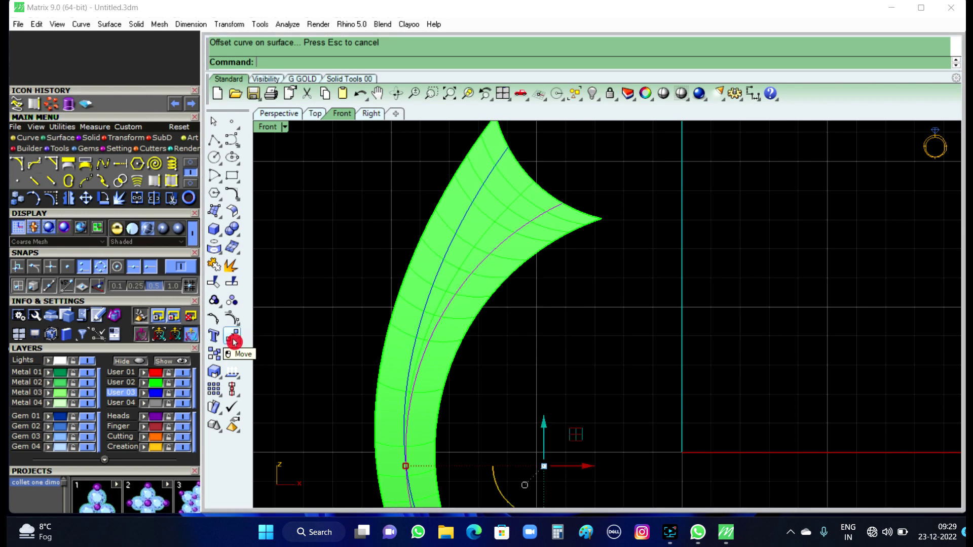
Step: Rotate the inner offset curve so it cuts diagonally across the band
left_click(231, 358)
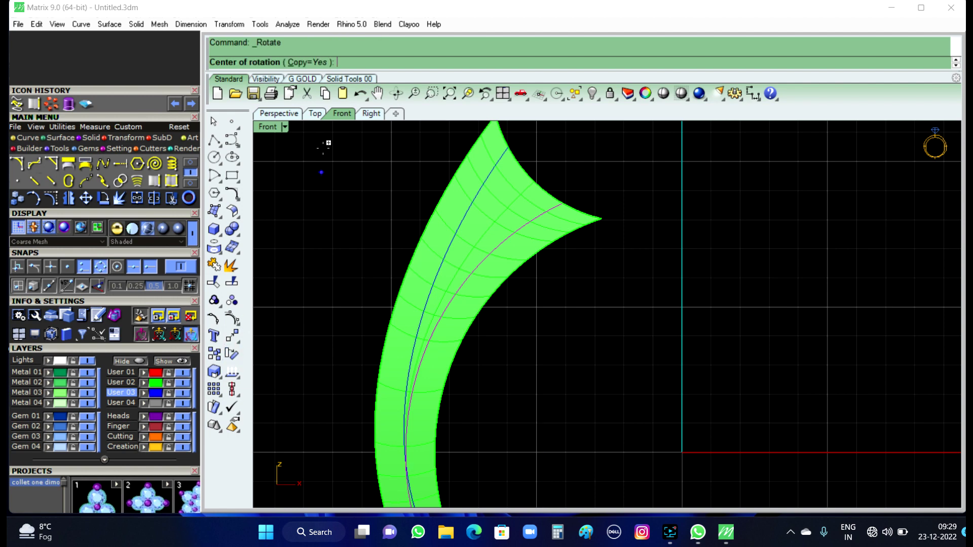
left_click(608, 272)
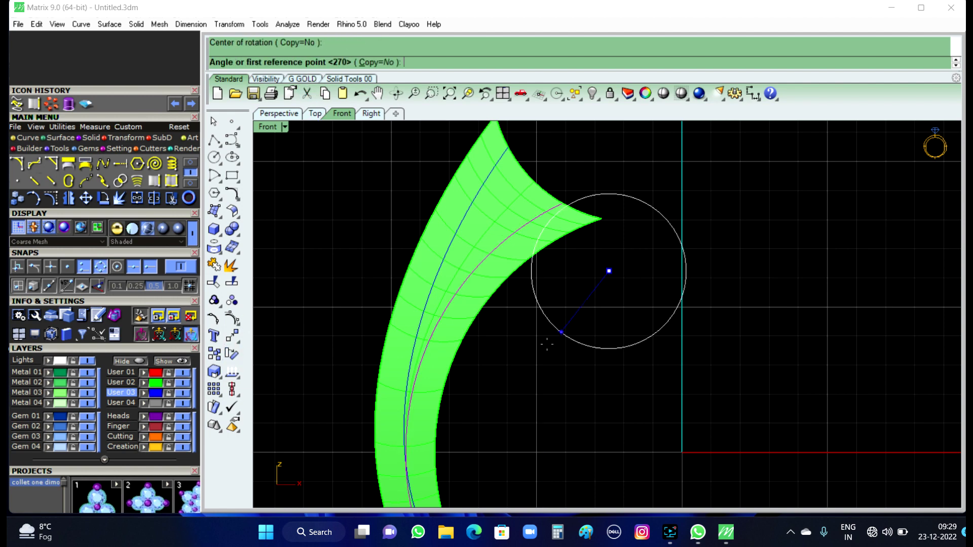
left_click(523, 365)
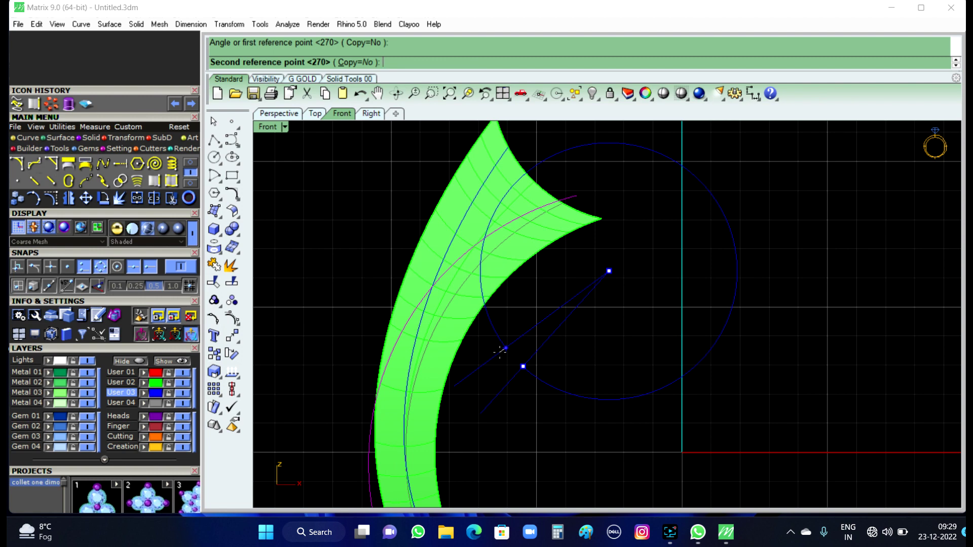
left_click(501, 356)
Step: Frame the band's tip, clear the selection, and start Duplicate Edge
right_click_drag(572, 354, 577, 379)
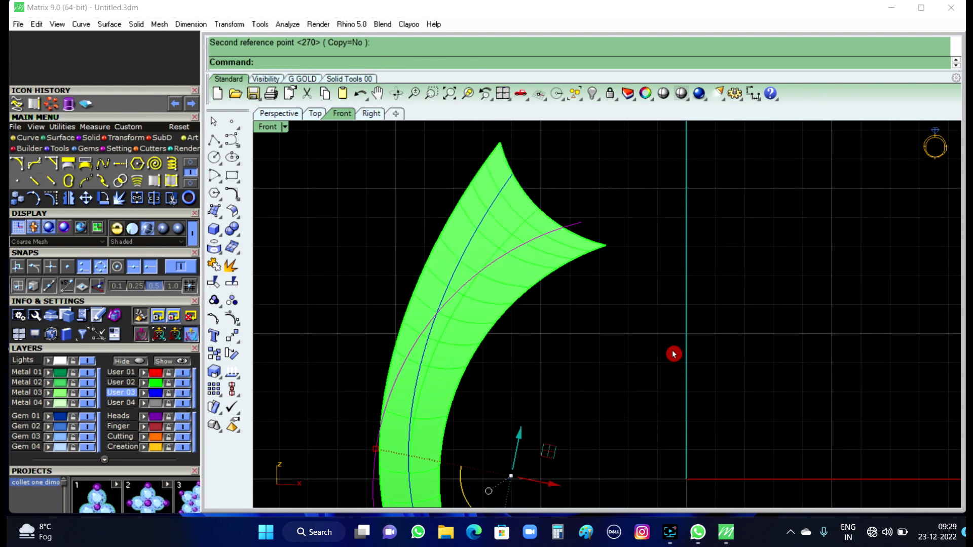
key("Escape")
scroll(547, 213, "up", 2)
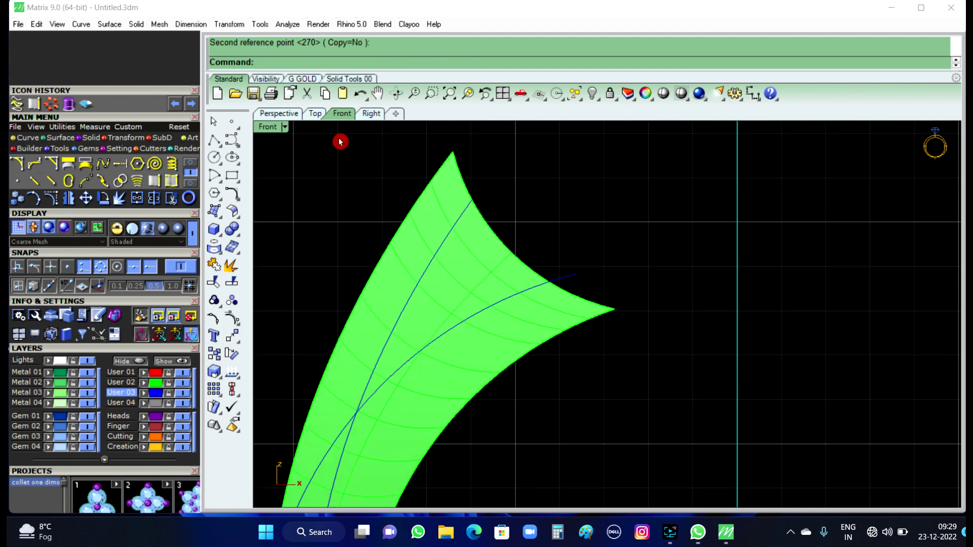
left_click(153, 188)
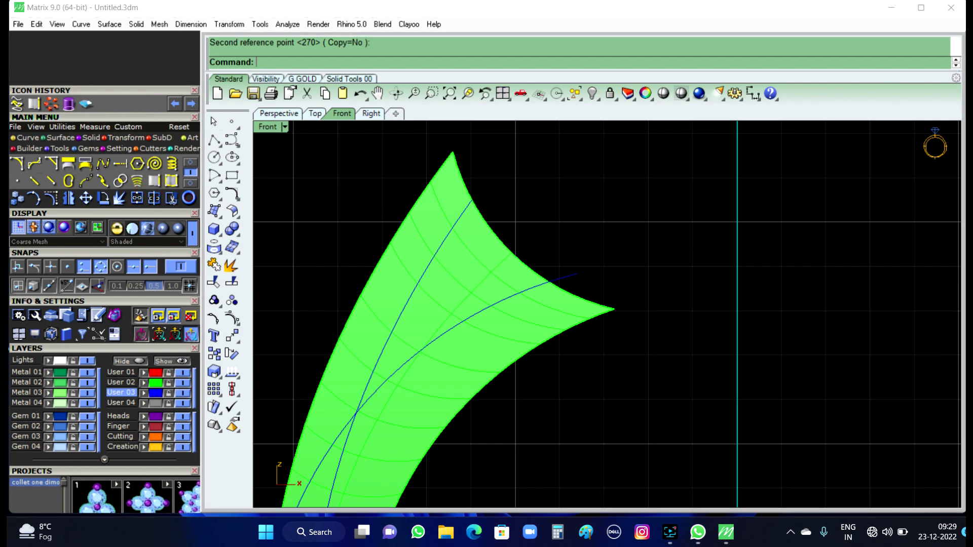
Step: Duplicate the band's upper edge as a curve and select the crossing curves
left_click(516, 257)
right_click(560, 256)
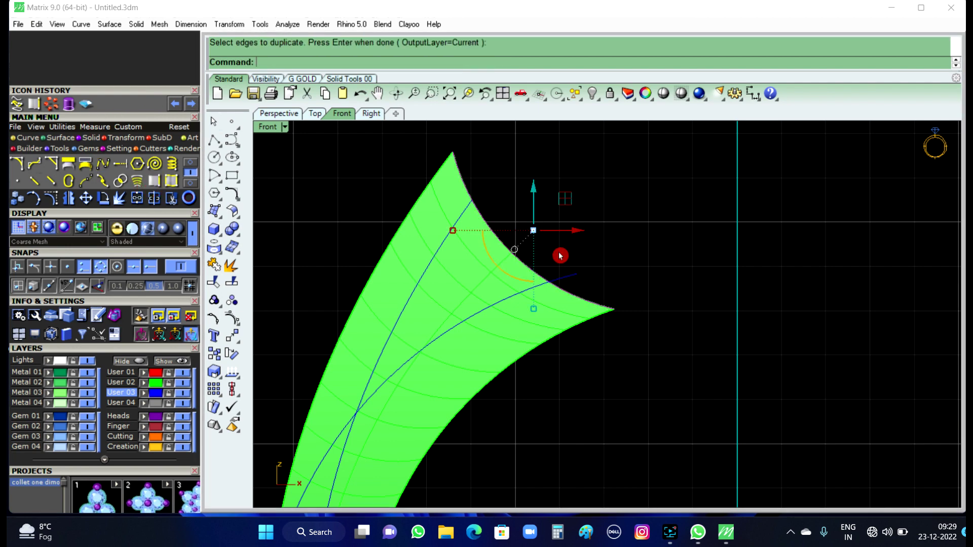
left_click(515, 258)
left_click(553, 284)
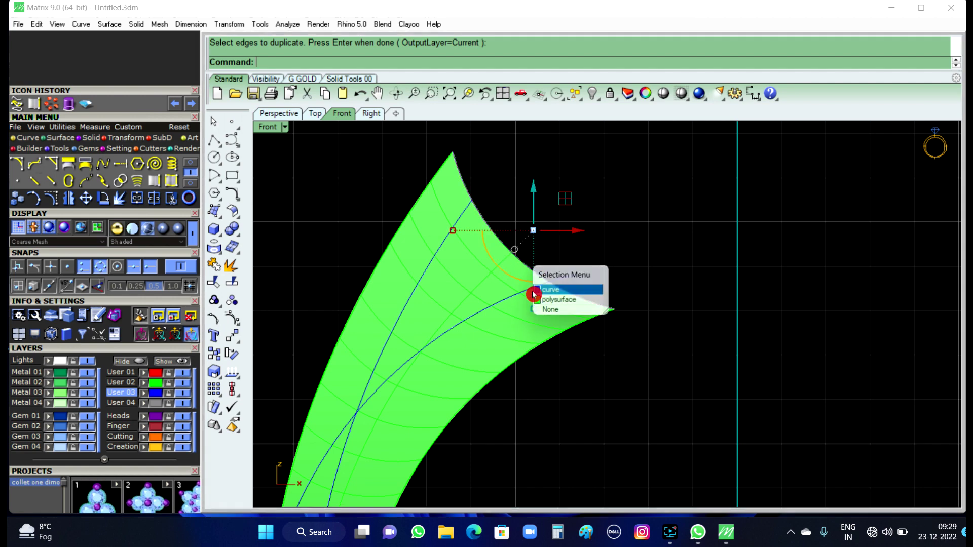
left_click(503, 304)
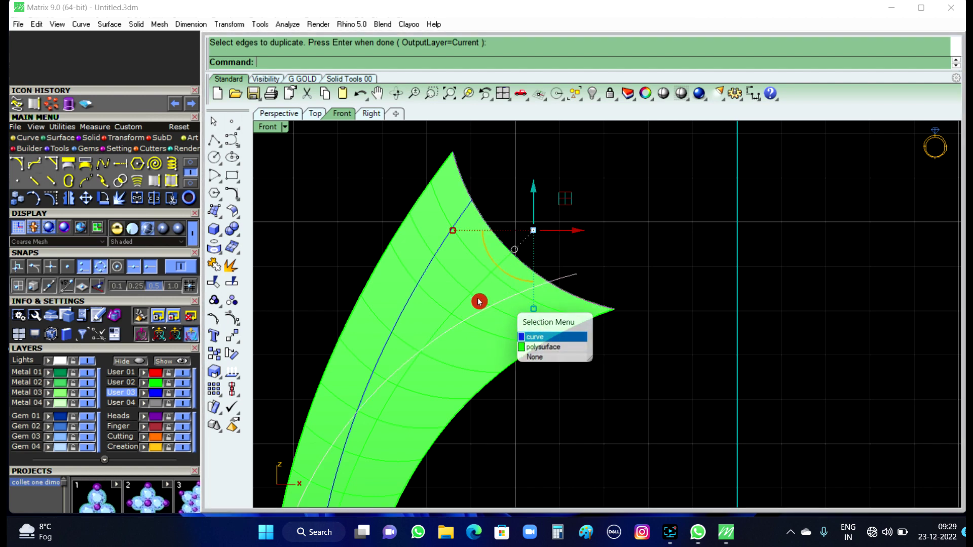
left_click(422, 288)
left_click(423, 284)
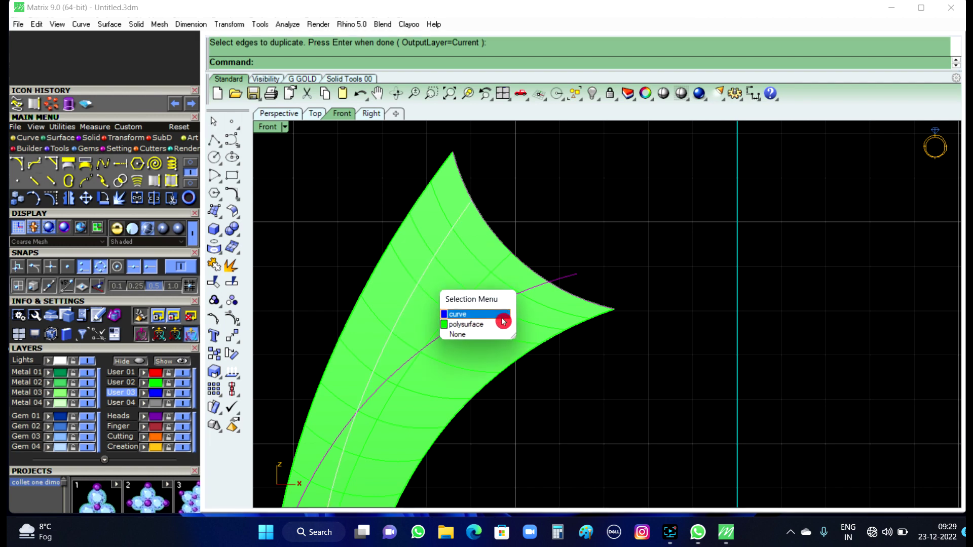
left_click(501, 318)
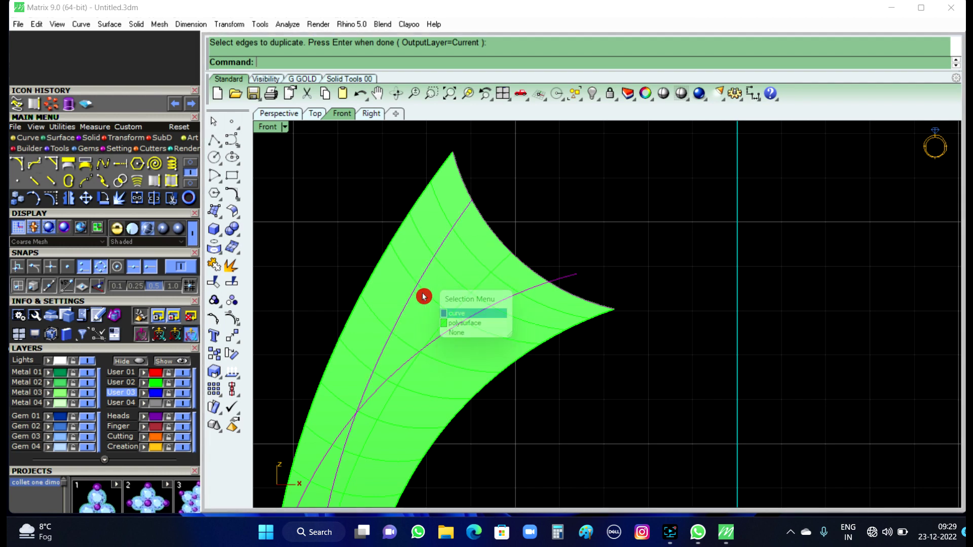
Step: Trim the upper overhanging curve ends at the band's tip
left_click(221, 287)
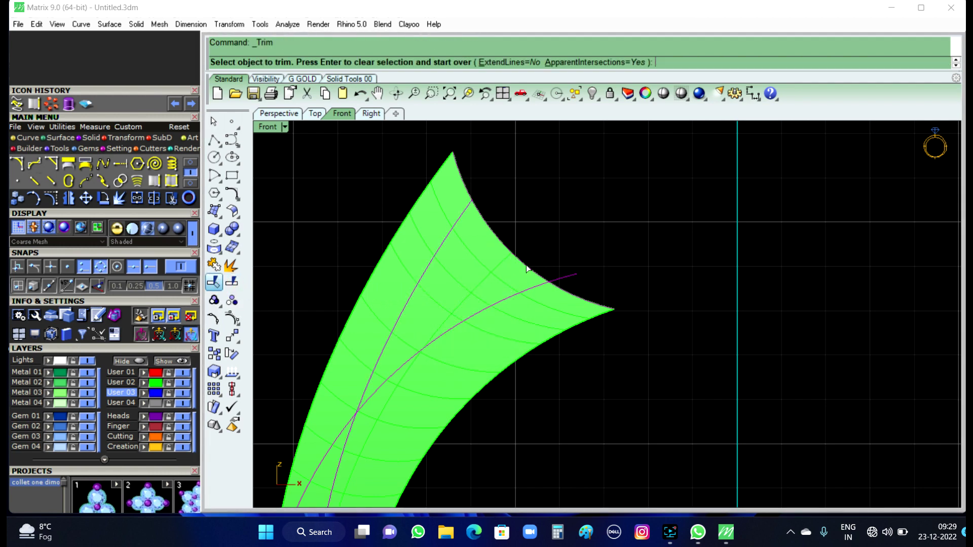
left_click(565, 277)
left_click(586, 307)
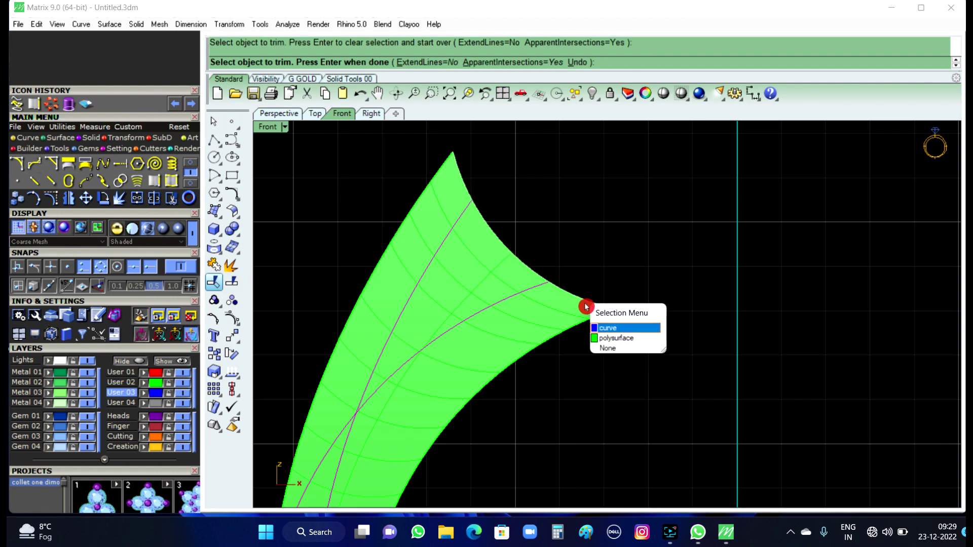
left_click(606, 328)
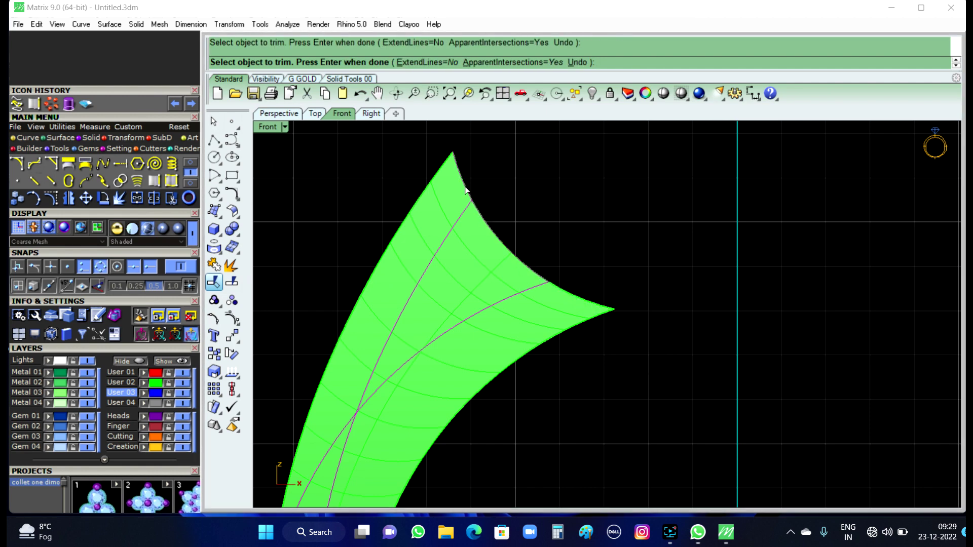
left_click(499, 216)
left_click(523, 222)
Step: Trim the lower curve tails below the intersection to finish trimming
scroll(562, 194, "down", 4)
left_click(425, 361)
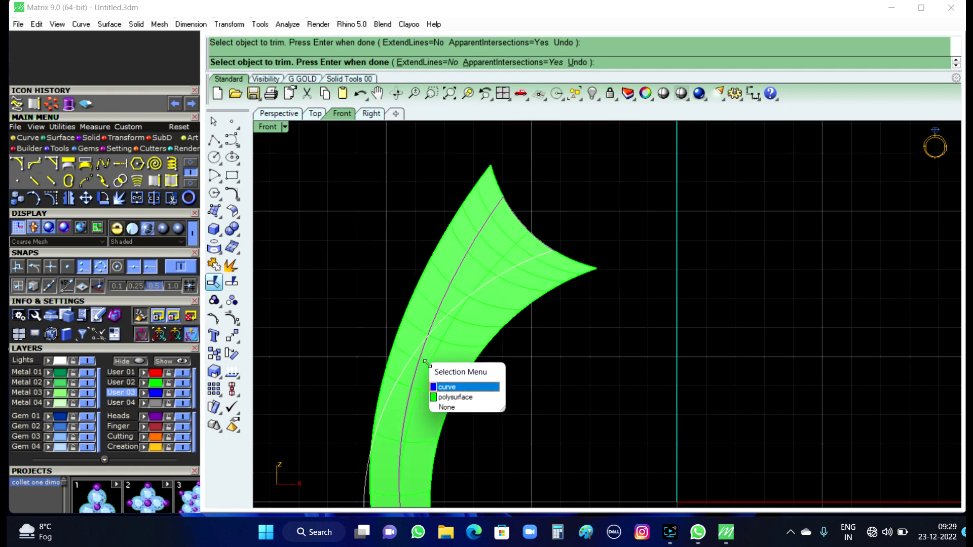
left_click(445, 386)
scroll(427, 355, "up", 1)
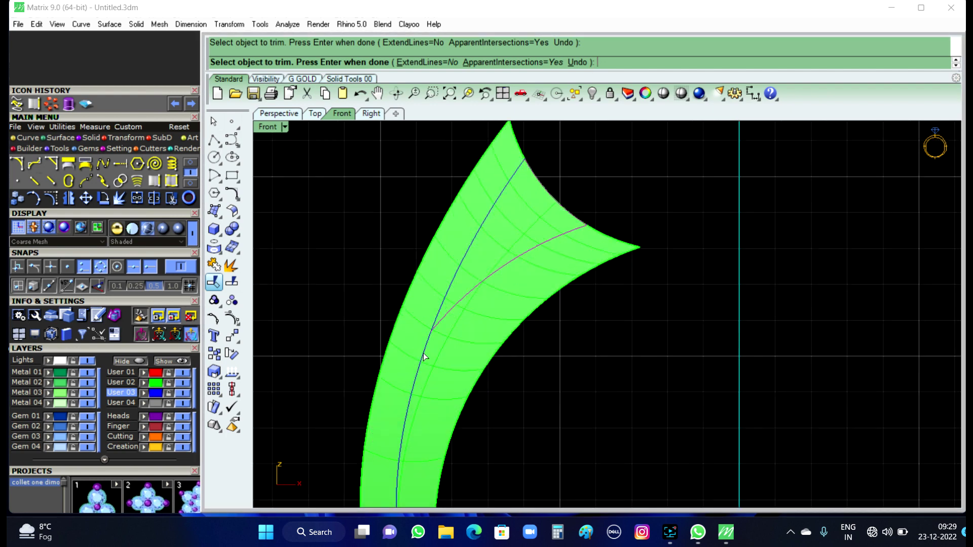
left_click(425, 358)
left_click(471, 386)
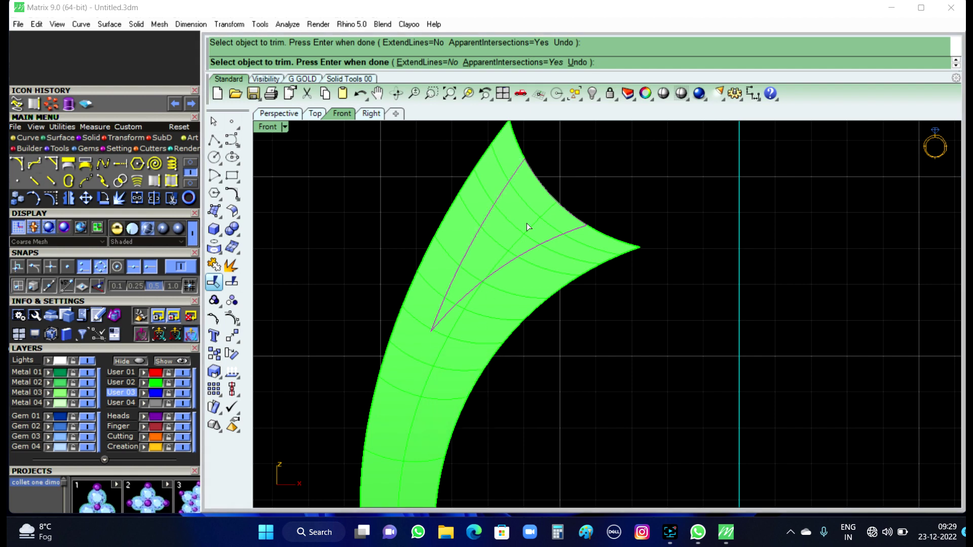
scroll(528, 223, "down", 1)
scroll(552, 206, "down", 1)
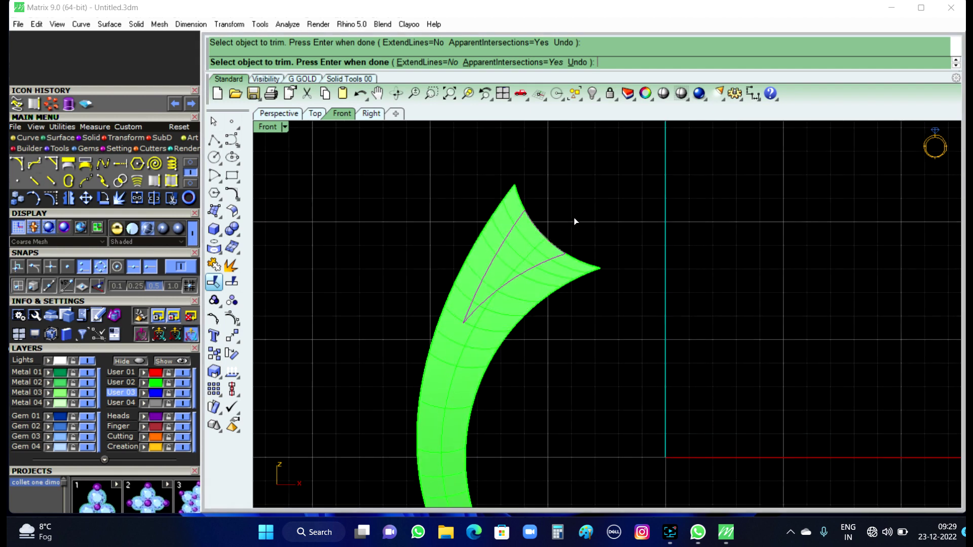
right_click(575, 221)
type("Jo")
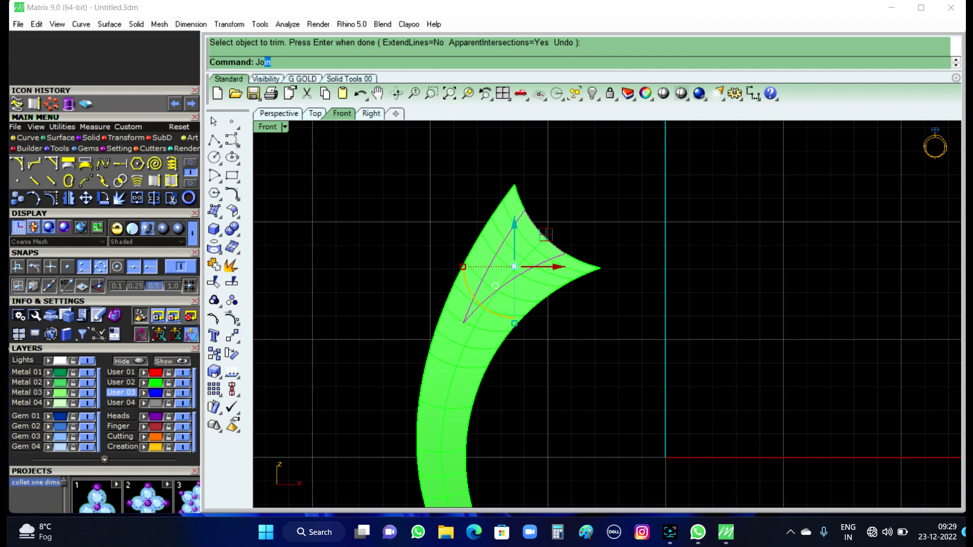
Step: Join the three curves into a closed triangle and view it in Perspective
right_click(575, 222)
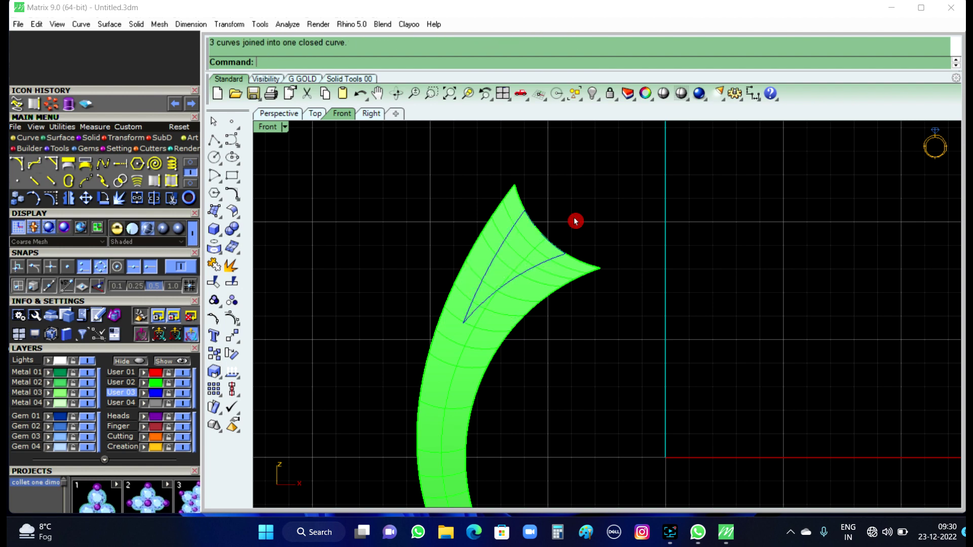
left_click(508, 242)
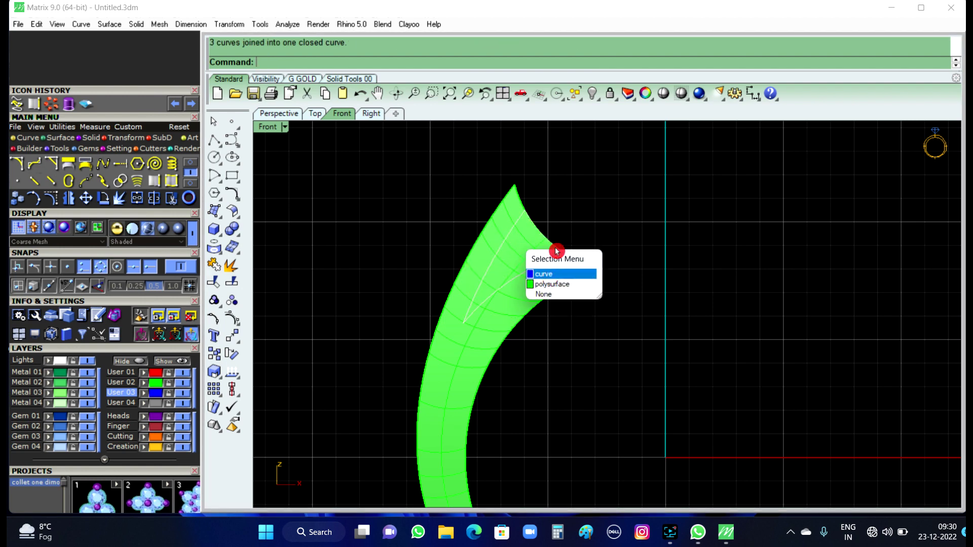
left_click(588, 186)
left_click(507, 241)
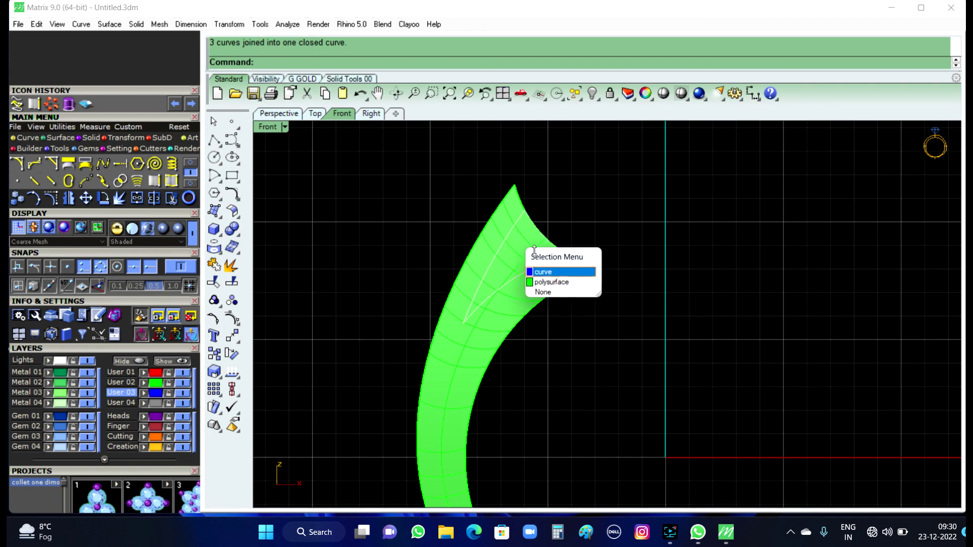
left_click(550, 273)
left_click(290, 113)
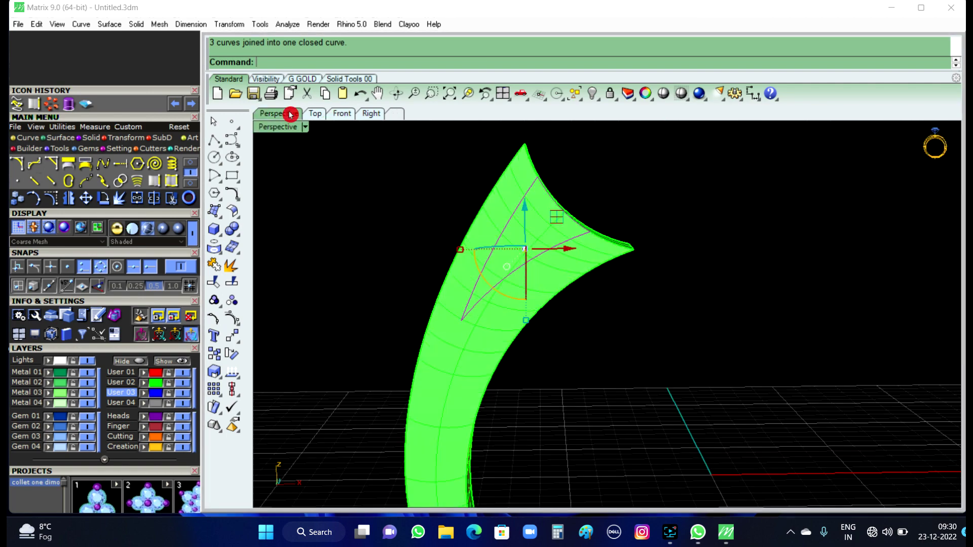
mouse_move(549, 361)
right_mouse_down()
mouse_move(556, 374)
mouse_move(629, 373)
right_mouse_up()
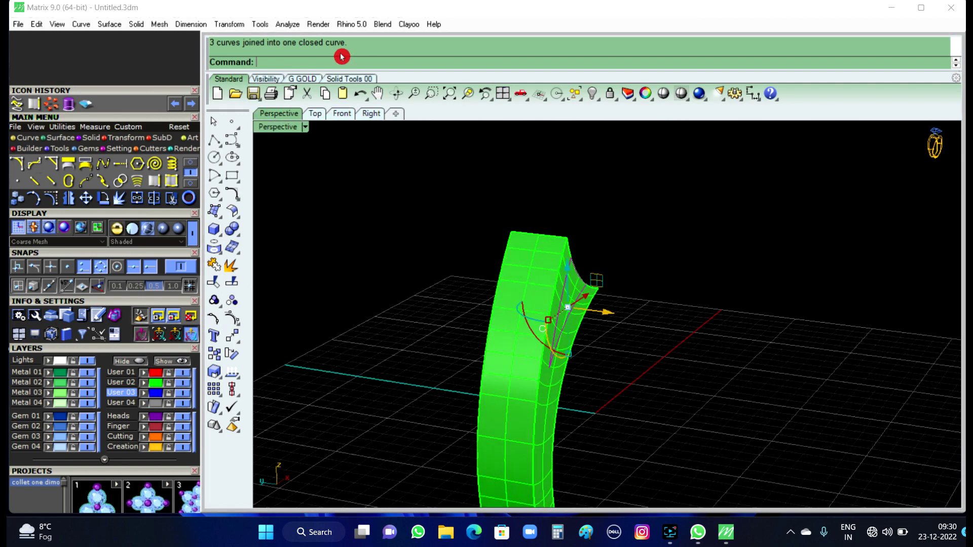
Step: Extrude the closed triangle straight to both sides as a solid wedge
left_click(137, 25)
mouse_move(184, 309)
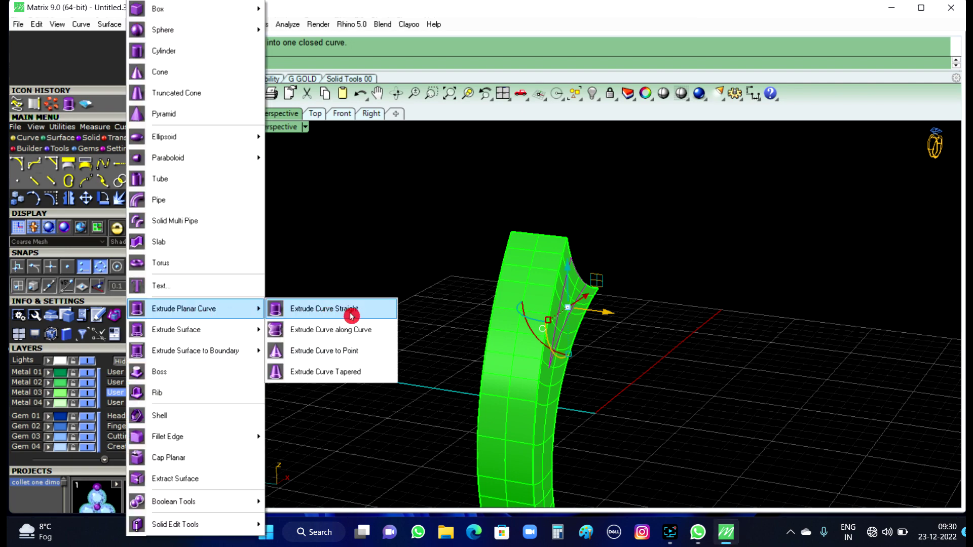
left_click(351, 314)
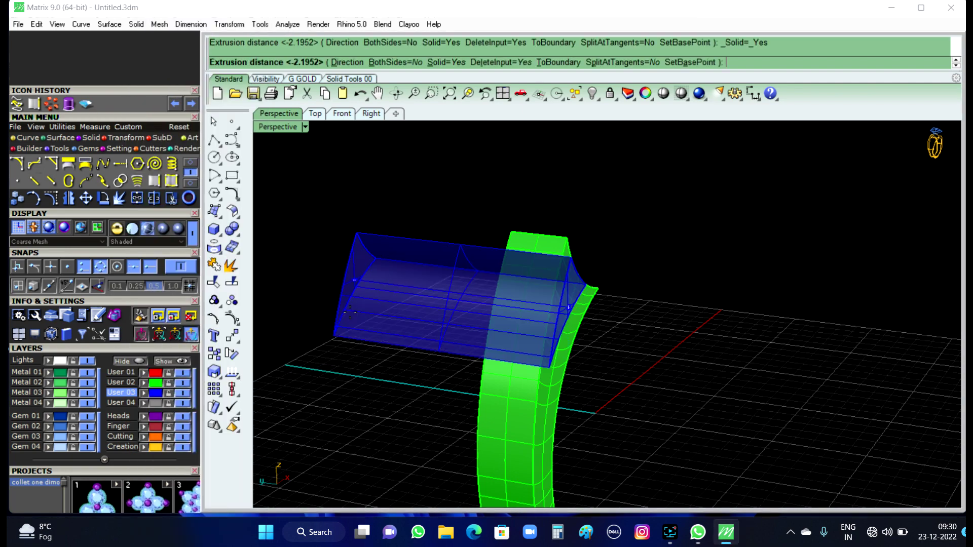
left_click(390, 62)
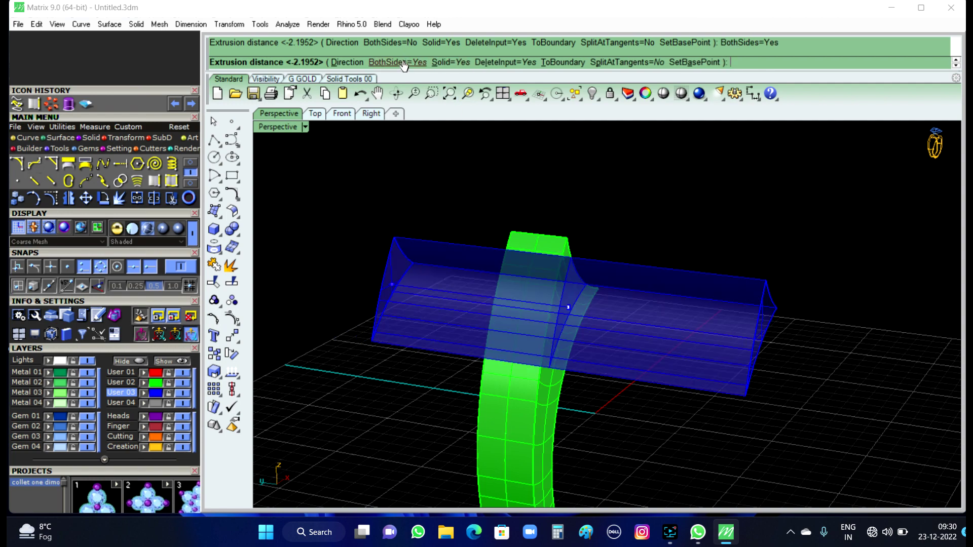
key("Return")
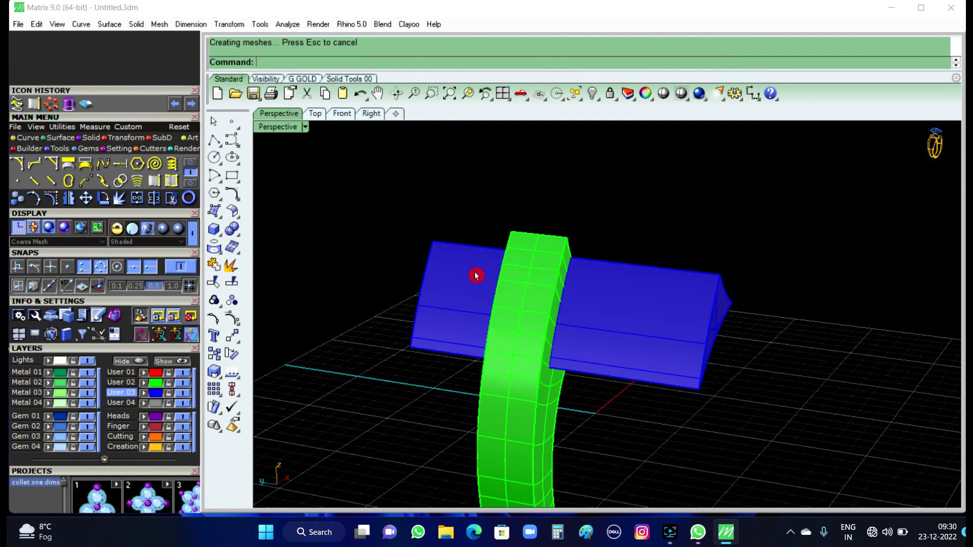
mouse_move(475, 275)
right_mouse_down()
mouse_move(637, 354)
mouse_move(593, 363)
right_mouse_up()
Step: Boolean-subtract the blue wedge from the green band, splitting it into prongs
left_click(541, 372)
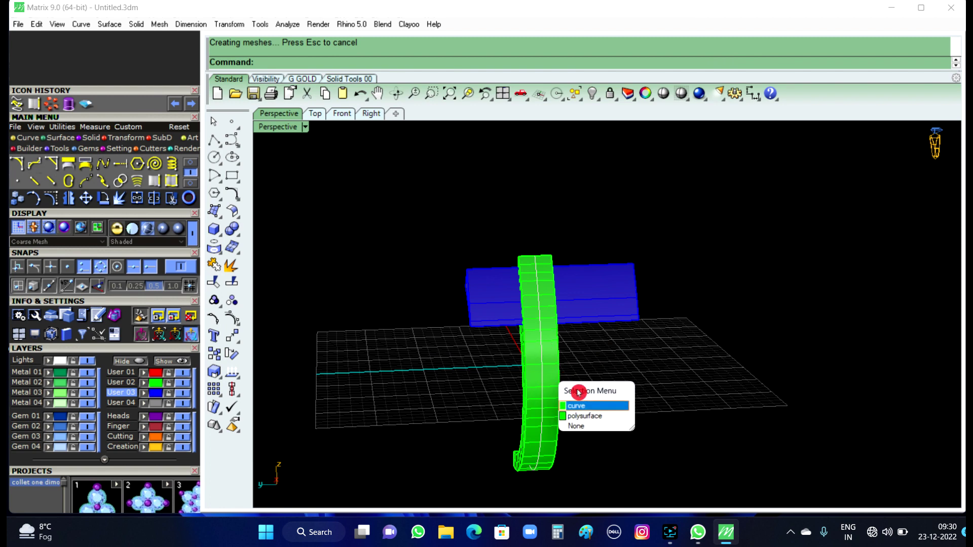
left_click(596, 417)
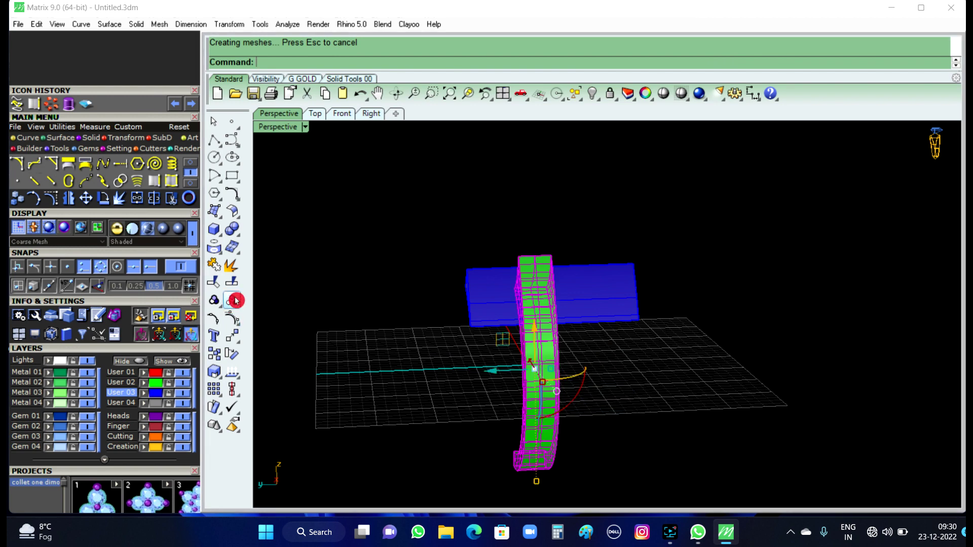
left_click(239, 239)
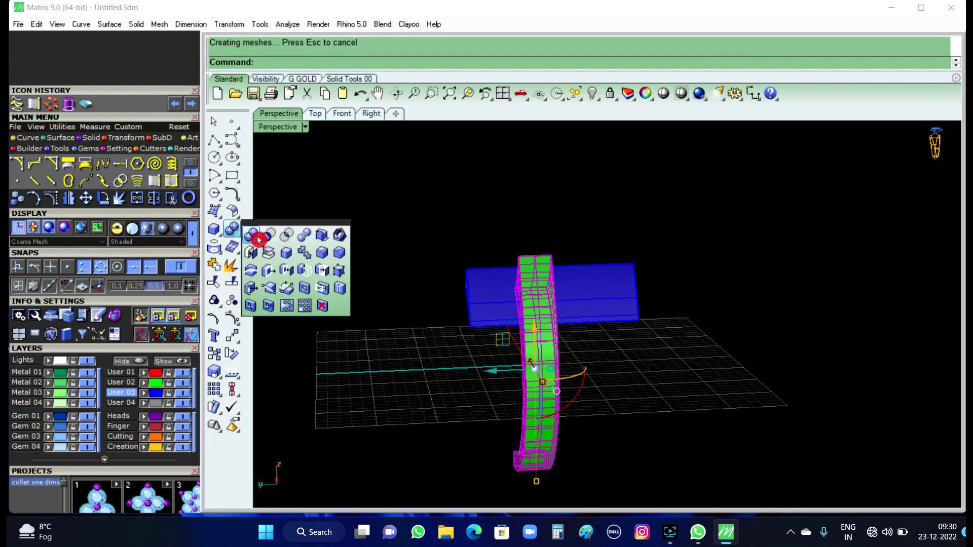
left_click(265, 240)
left_click(467, 295)
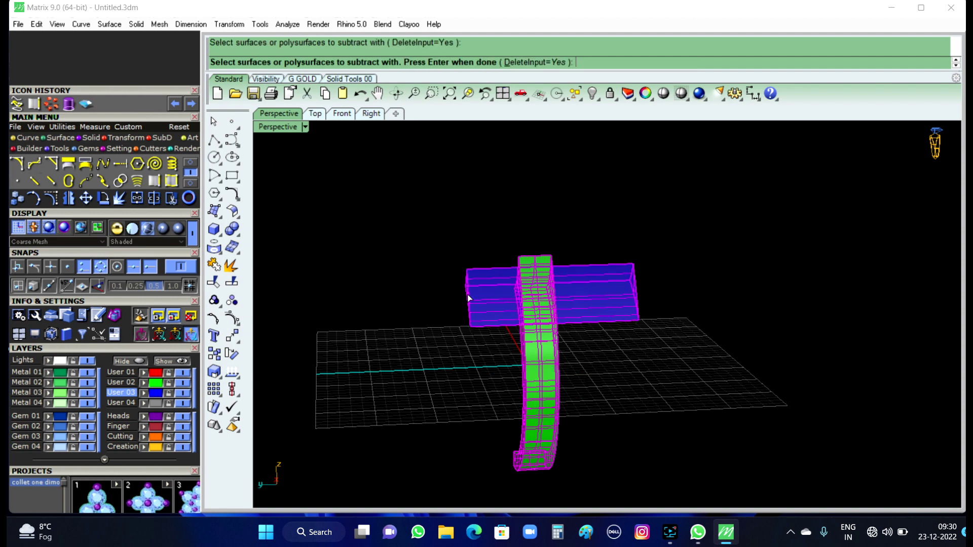
right_click(363, 312)
Step: Inspect the split band and delete the leftover construction curve
mouse_move(365, 317)
right_mouse_down()
mouse_move(719, 357)
mouse_move(682, 274)
right_mouse_up()
scroll(674, 282, "up", 2)
scroll(590, 341, "up", 2)
scroll(576, 367, "up", 2)
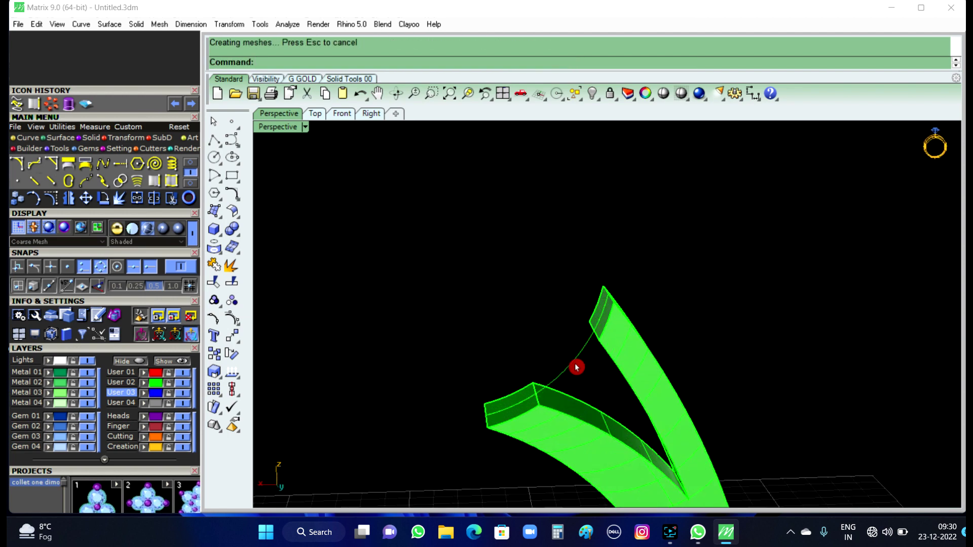
left_click(575, 367)
key("Delete")
Step: Unhide all 97 hidden head, centre stone and halo objects
scroll(555, 304, "down", 3)
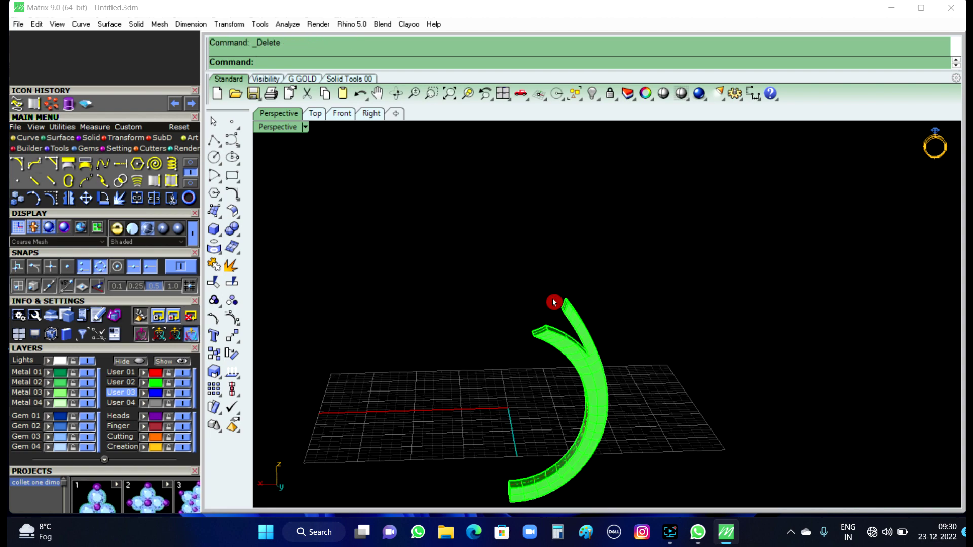
mouse_move(556, 302)
right_mouse_down()
mouse_move(460, 441)
mouse_move(582, 387)
mouse_move(662, 311)
mouse_move(708, 337)
mouse_move(698, 287)
right_mouse_up()
scroll(696, 289, "up", 2)
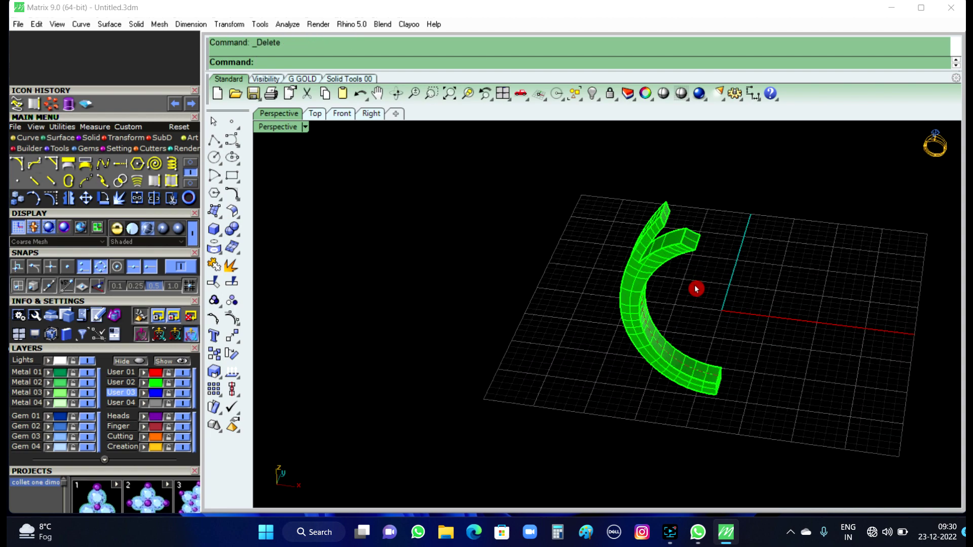
left_click(597, 101)
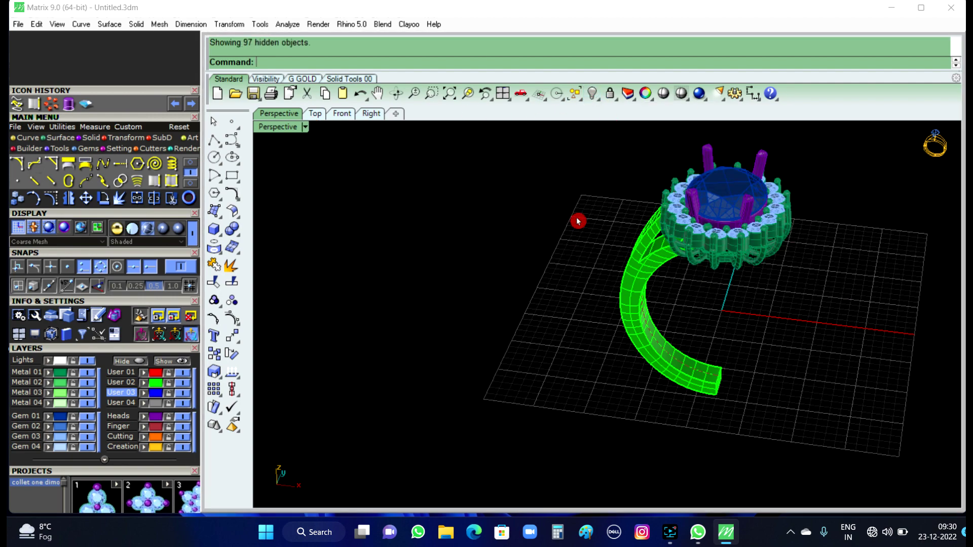
Step: Orbit and zoom around the ring head to inspect it from the side and above
scroll(549, 253, "down", 2)
mouse_move(550, 254)
right_mouse_down()
mouse_move(728, 260)
mouse_move(643, 234)
right_mouse_up()
scroll(636, 247, "up", 2)
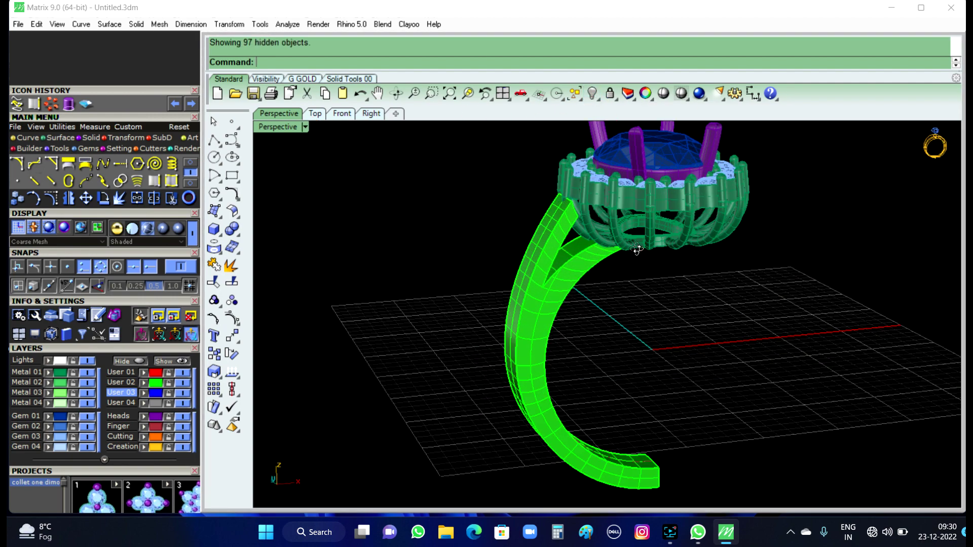
scroll(641, 201, "up", 2)
mouse_move(641, 201)
right_mouse_down()
mouse_move(660, 252)
mouse_move(625, 252)
mouse_move(591, 234)
mouse_move(655, 254)
right_mouse_up()
scroll(576, 221, "up", 2)
mouse_move(575, 222)
right_mouse_down()
mouse_move(628, 202)
mouse_move(674, 258)
right_mouse_up()
scroll(673, 257, "up", 1)
scroll(674, 261, "up", 2)
scroll(676, 266, "up", 2)
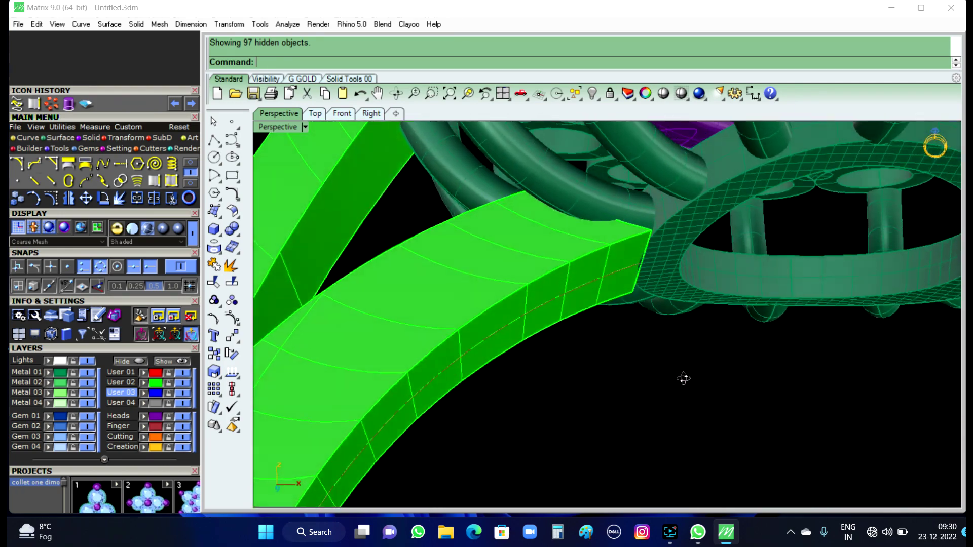
scroll(679, 271, "up", 2)
scroll(678, 271, "down", 3)
scroll(669, 302, "down", 2)
scroll(669, 302, "down", 2)
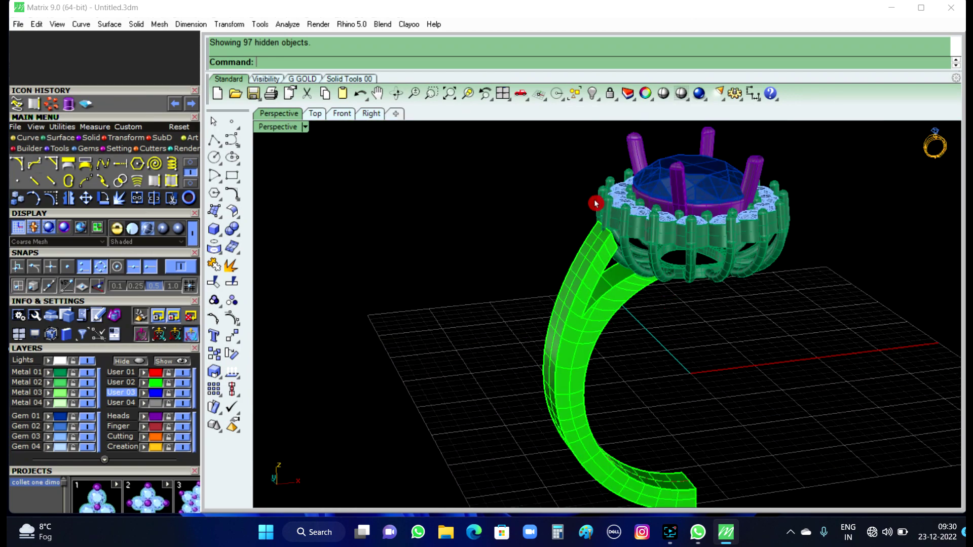
scroll(703, 231, "up", 2)
right_click_drag(704, 231, 348, 76)
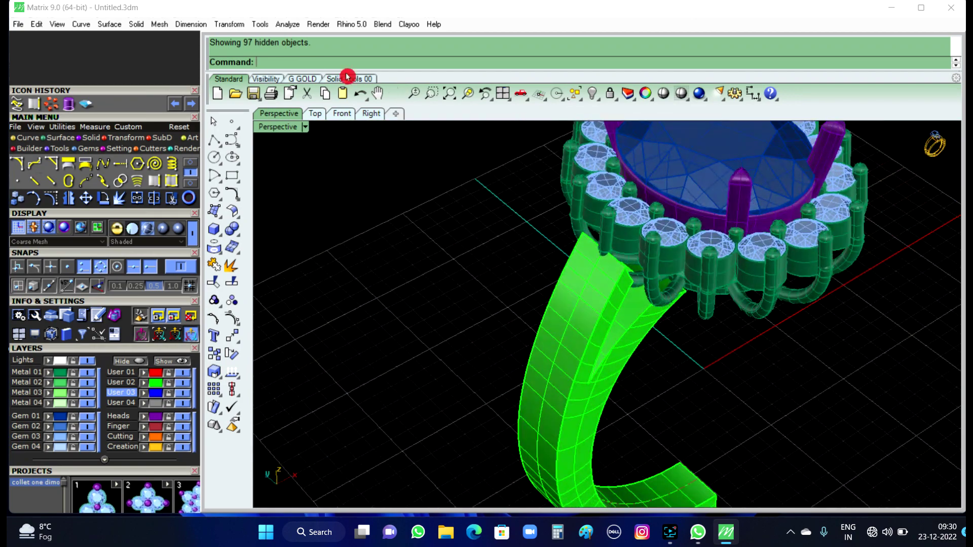
Step: Check the ring in Top view, then return to Perspective at a side elevation
left_click(312, 115)
scroll(387, 211, "down", 2)
scroll(395, 228, "up", 2)
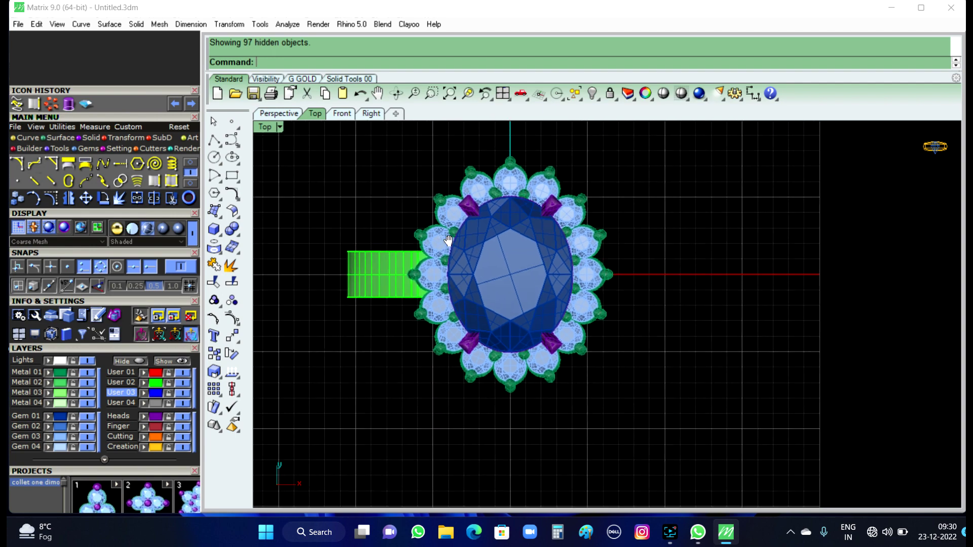
scroll(425, 276, "up", 2)
scroll(424, 276, "up", 2)
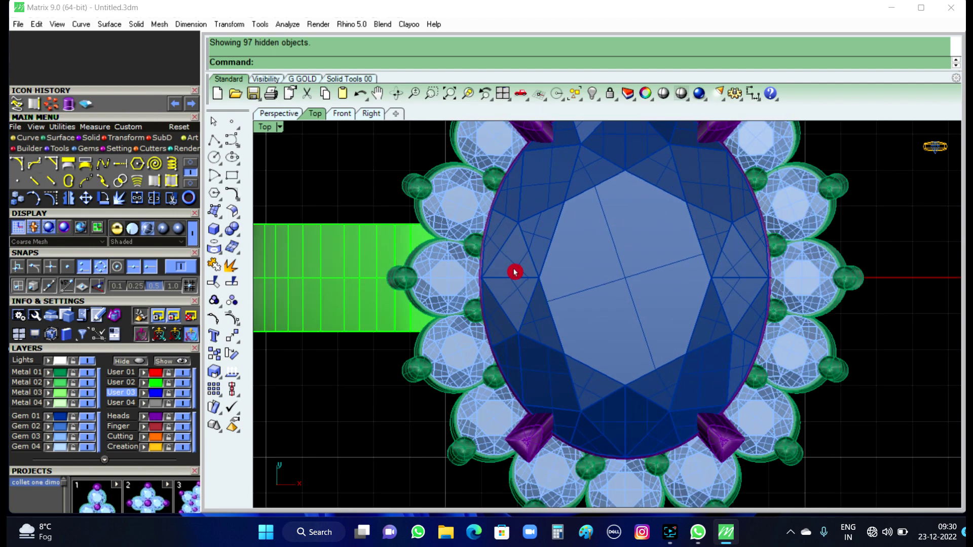
left_click(291, 115)
scroll(446, 223, "down", 3)
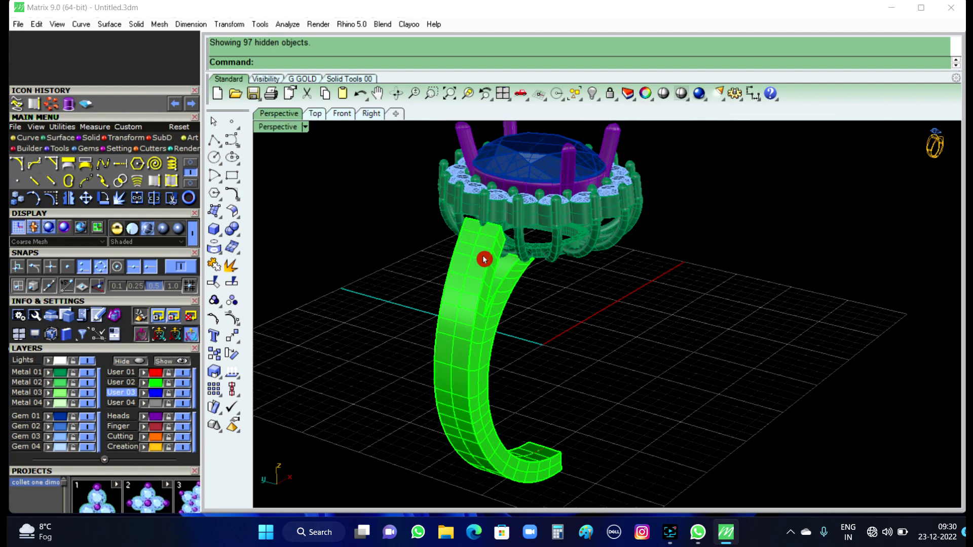
scroll(483, 259, "up", 2)
scroll(462, 230, "down", 2)
mouse_move(462, 256)
right_mouse_down()
mouse_move(481, 292)
mouse_move(467, 351)
mouse_move(506, 263)
mouse_move(602, 249)
mouse_move(536, 308)
mouse_move(491, 258)
mouse_move(556, 269)
mouse_move(464, 303)
right_mouse_up()
Step: Hide the ring head and gems, leaving only the green shank selected
left_click(463, 301)
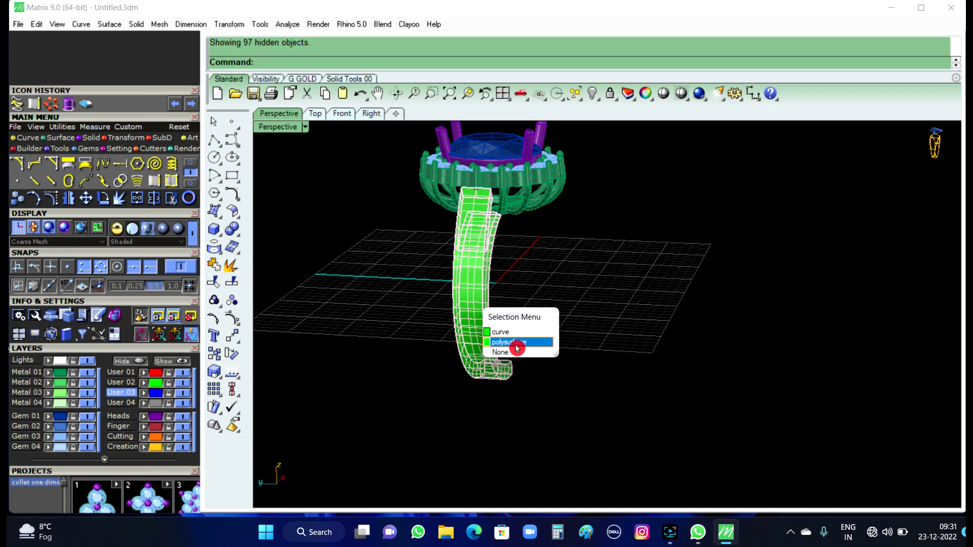
left_click(516, 348)
left_click(527, 199)
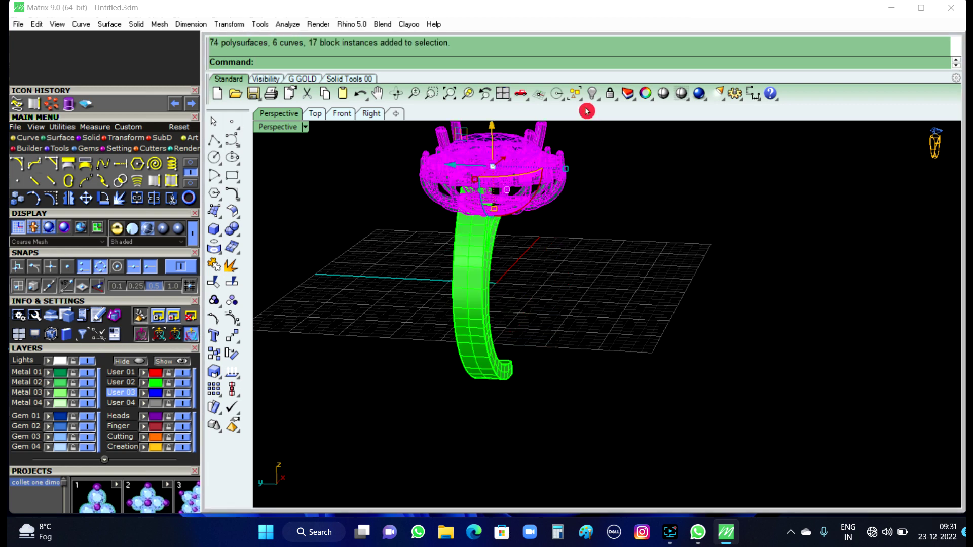
left_click(590, 93)
left_click(470, 250)
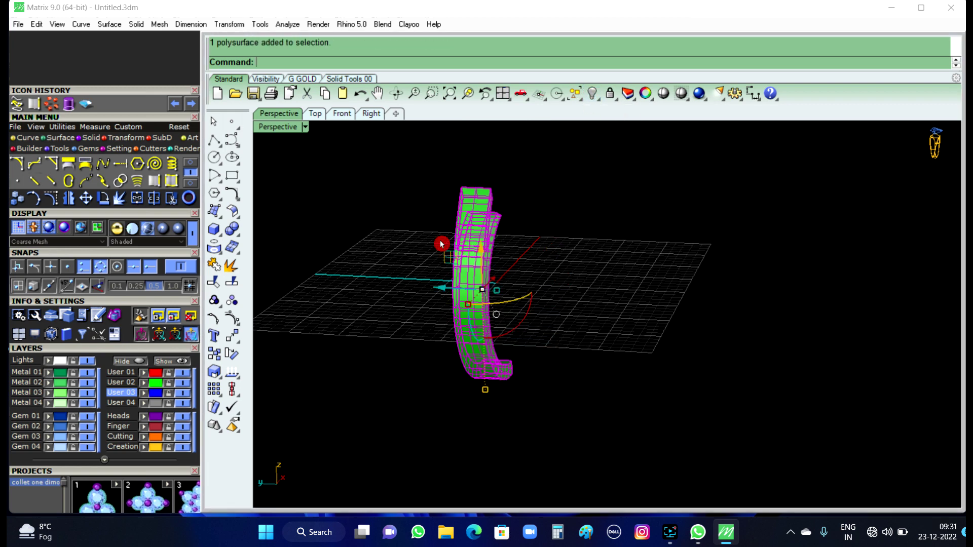
Step: In the Right view, fit a bounding-box control cage around the shank
left_click(371, 113)
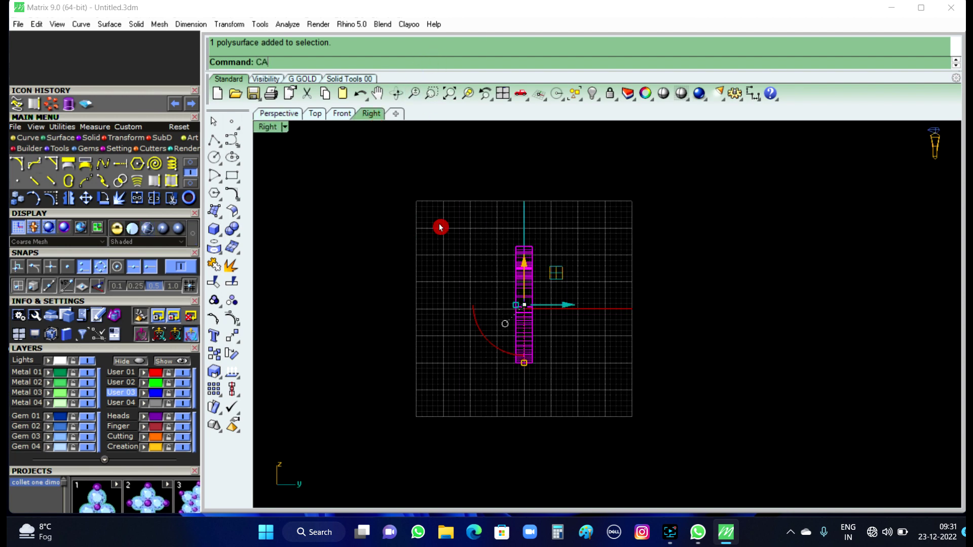
type("e")
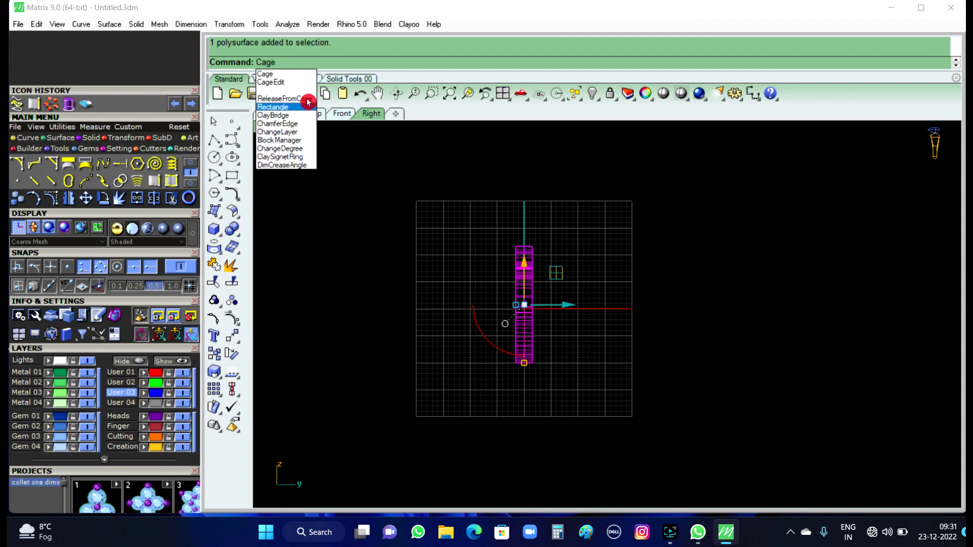
left_click(295, 82)
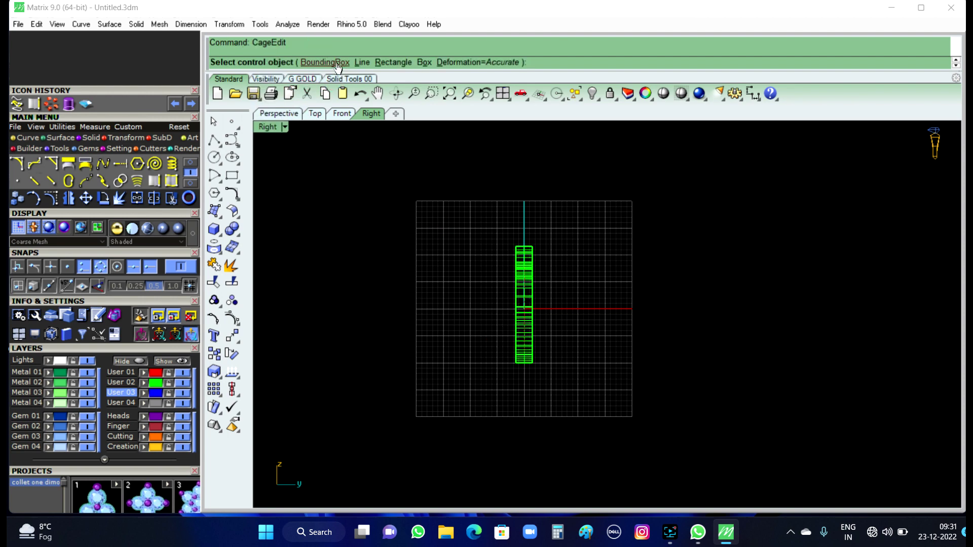
left_click(327, 62)
left_click(405, 62)
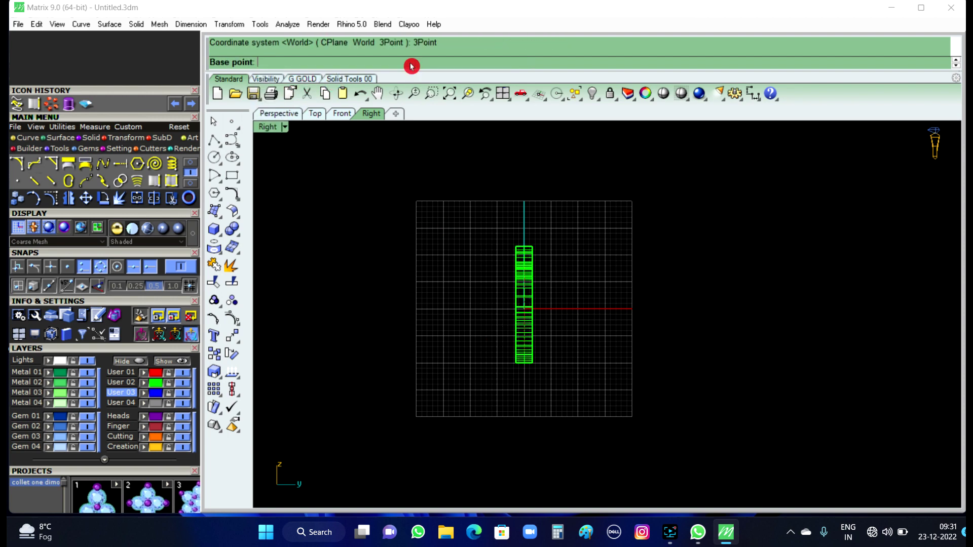
right_click(437, 207)
right_click(439, 209)
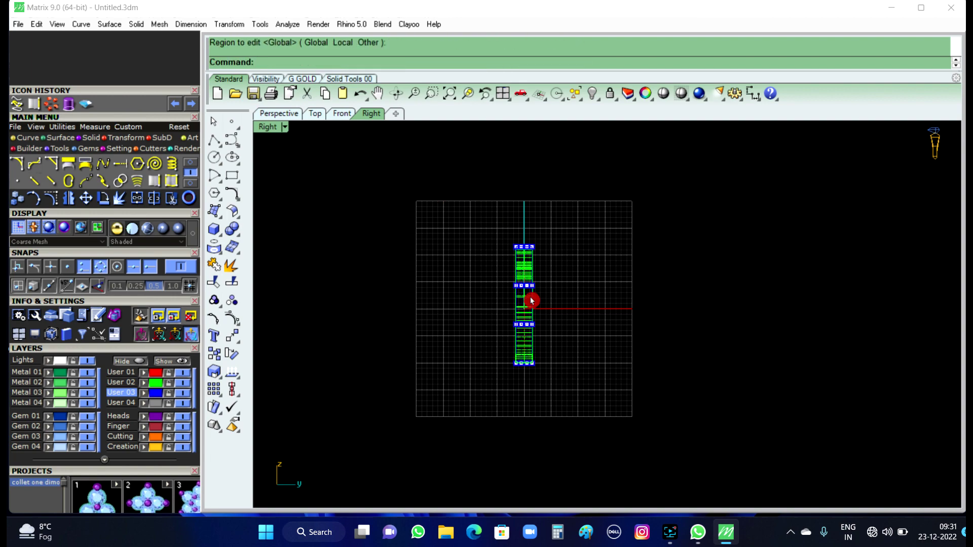
Step: Scale the top row of cage points inward to taper the shank's top
scroll(539, 215, "up", 1)
scroll(543, 244, "up", 3)
scroll(534, 228, "up", 1)
scroll(433, 222, "up", 1)
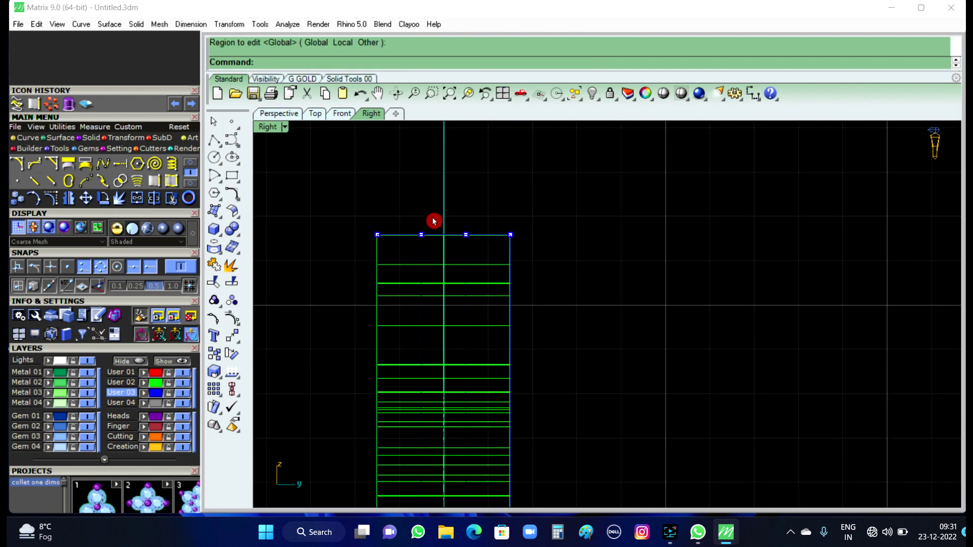
right_click_drag(431, 202, 439, 176)
left_click_drag(345, 176, 543, 252)
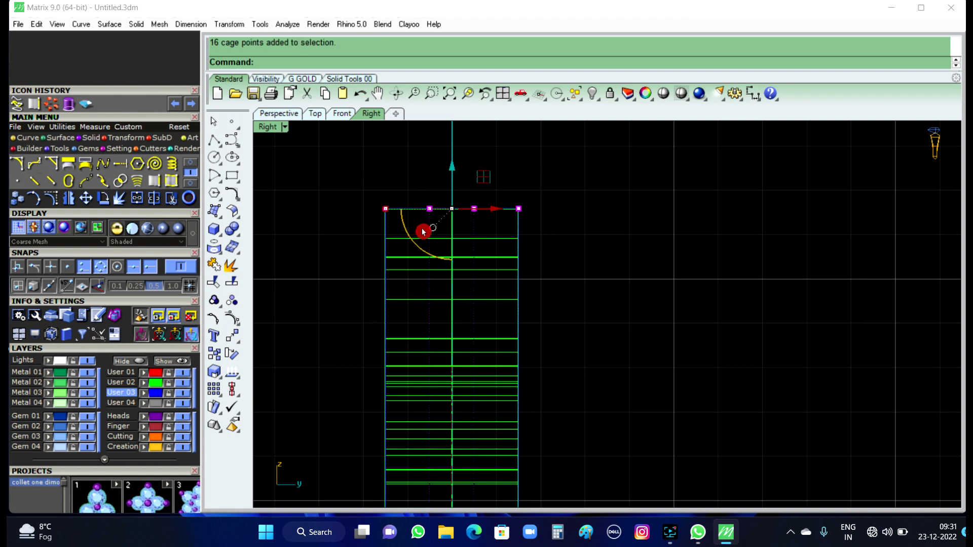
scroll(425, 223, "up", 1)
left_click_drag(370, 201, 415, 210)
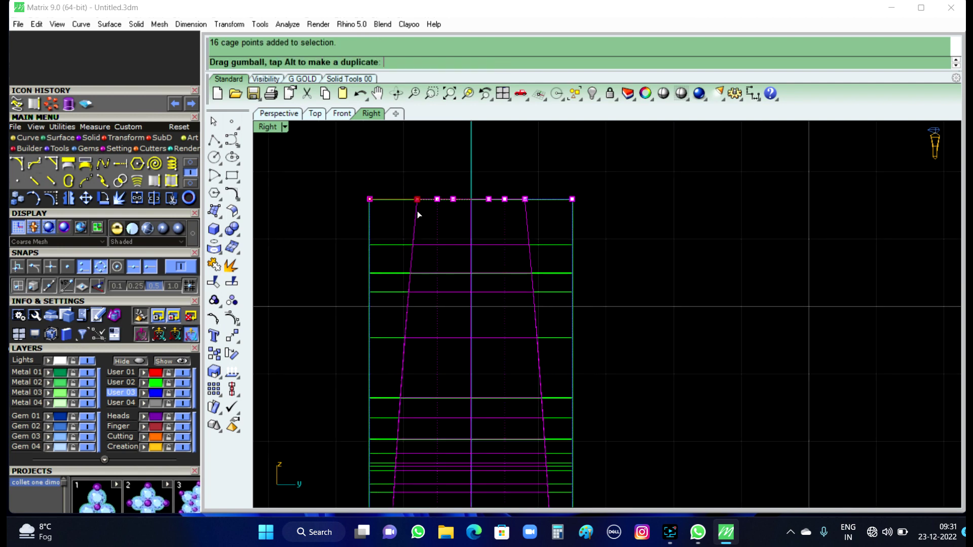
key("Escape")
Step: Narrow the shank at its middle cage row and the next row below
scroll(470, 190, "down", 3)
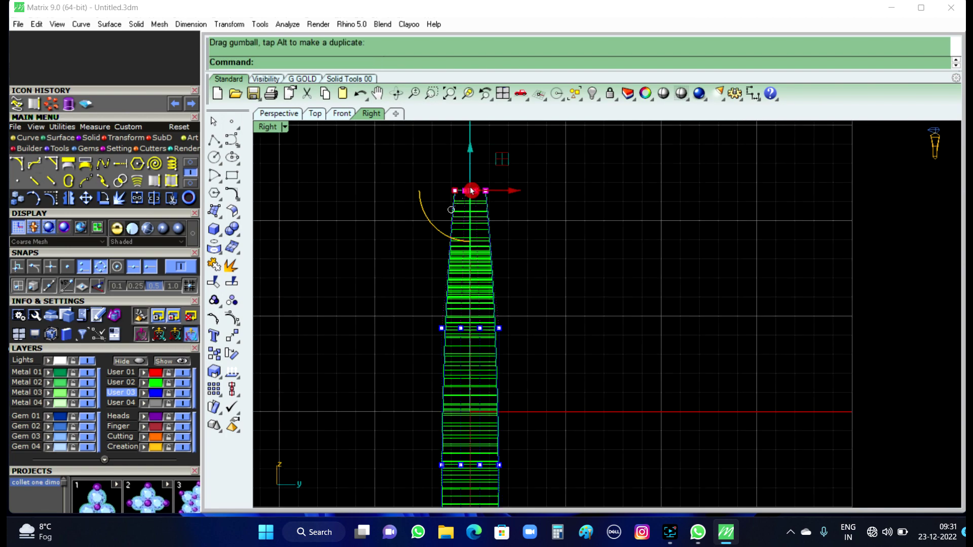
right_click_drag(543, 289, 483, 254)
scroll(373, 227, "up", 2)
scroll(373, 226, "up", 2)
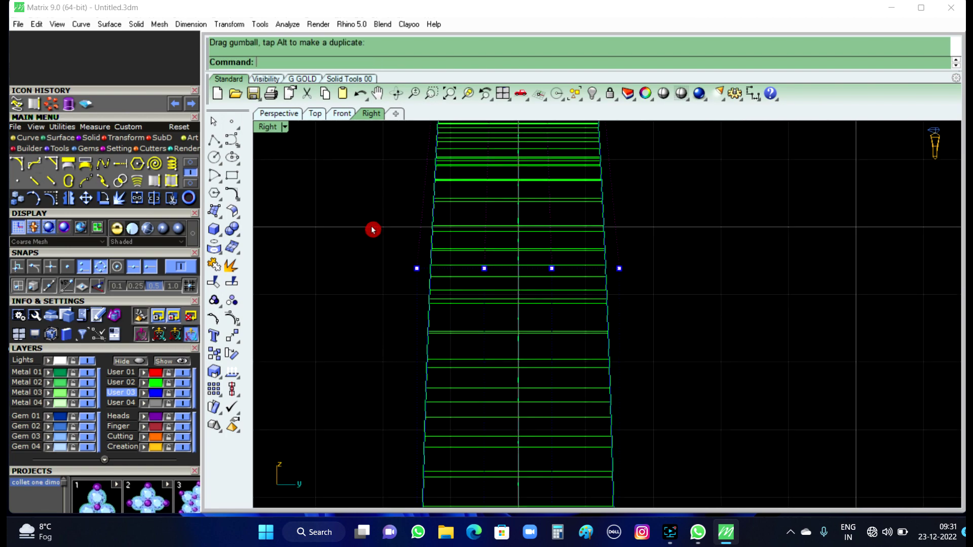
left_click_drag(374, 227, 658, 323)
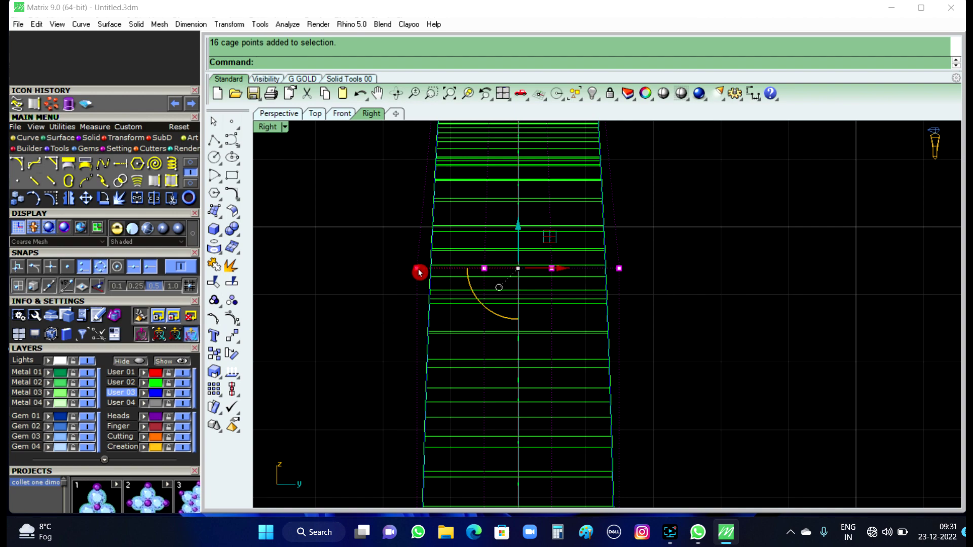
left_click_drag(418, 273, 444, 287)
scroll(502, 299, "down", 3)
scroll(550, 340, "up", 2)
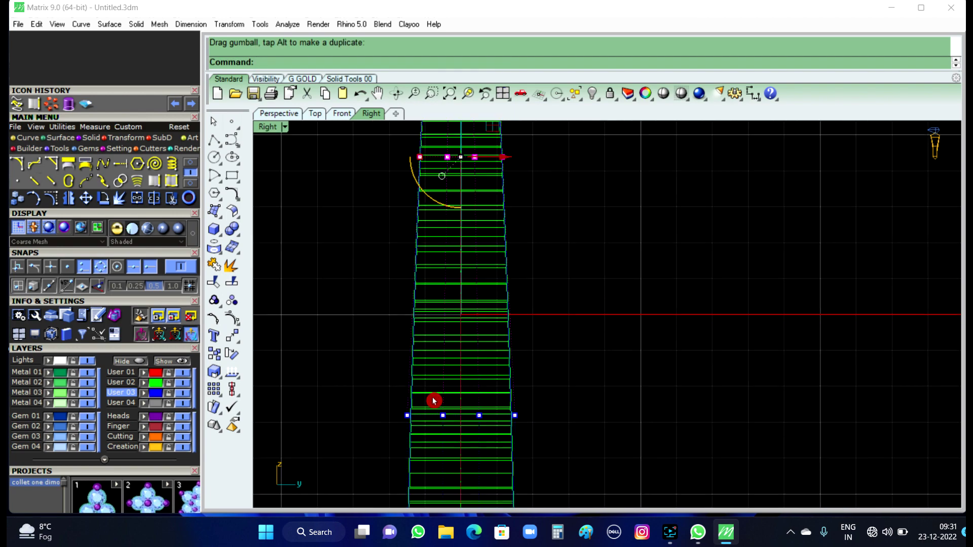
right_click_drag(433, 400, 404, 328)
left_click_drag(442, 330, 602, 374)
scroll(435, 341, "up", 2)
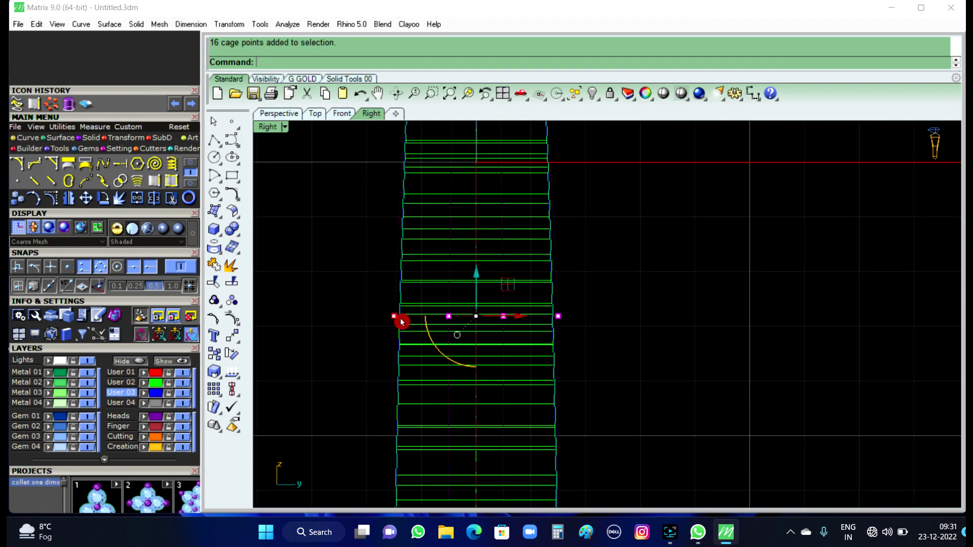
left_click_drag(401, 318, 545, 346)
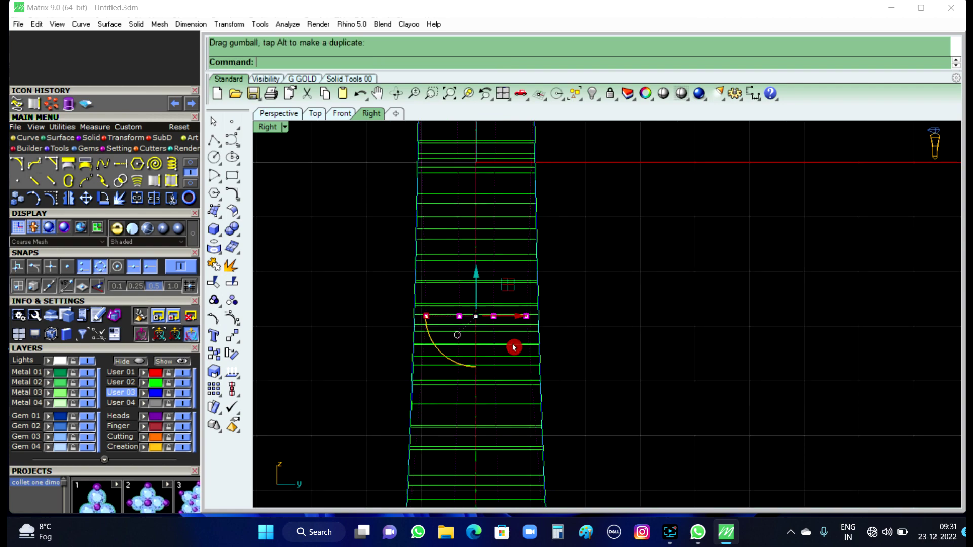
Step: Move the bottom row of cage points inward to reshape the shank's base
scroll(545, 347, "down", 2)
scroll(558, 332, "down", 1)
scroll(486, 402, "up", 2)
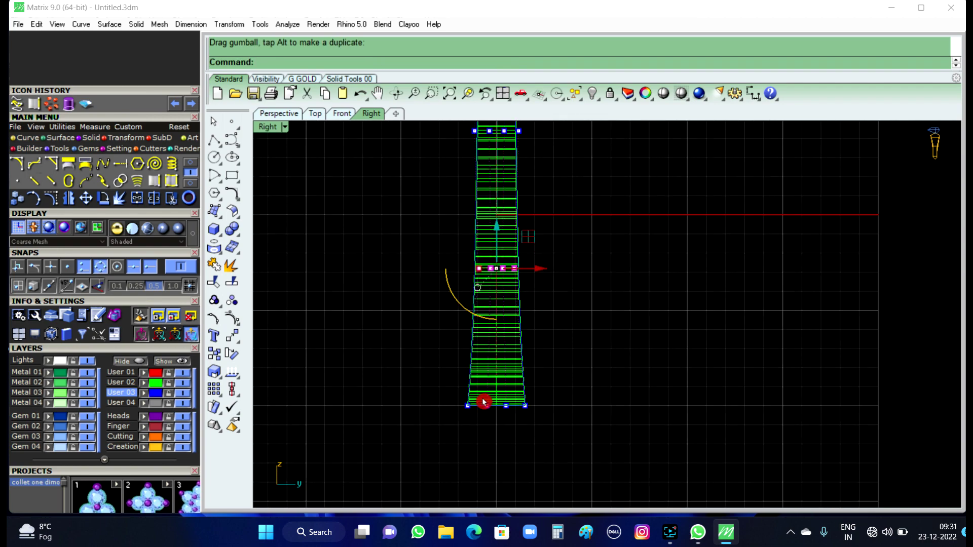
scroll(486, 402, "up", 2)
left_click_drag(420, 377, 591, 435)
scroll(527, 447, "up", 1)
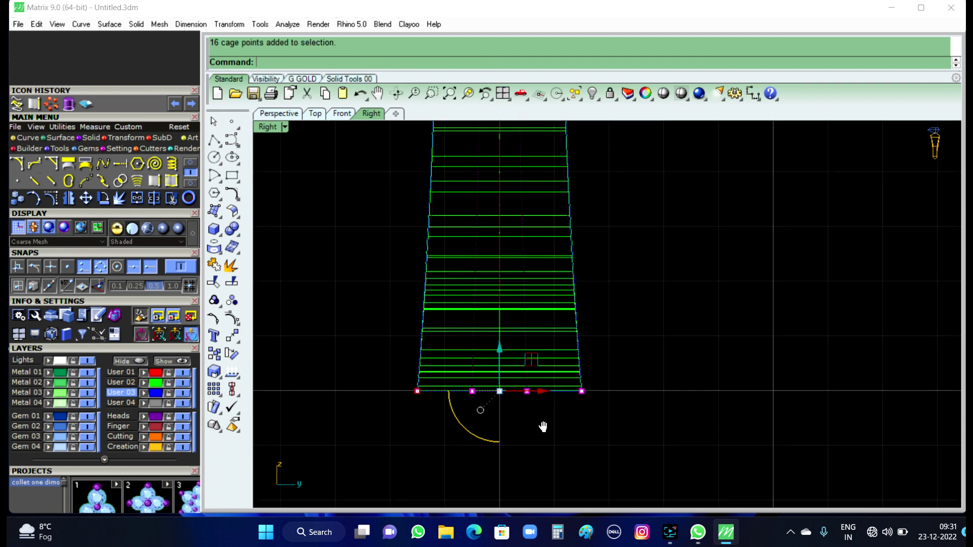
scroll(437, 365, "up", 2)
left_click_drag(406, 365, 453, 378)
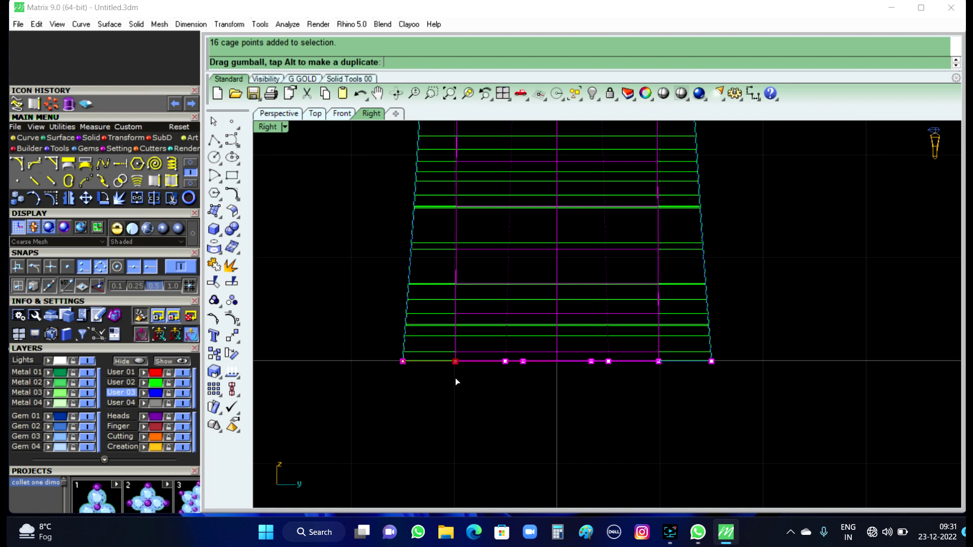
left_click_drag(454, 381, 455, 380)
Step: Adjust one more cage row on the band to refine its shape
scroll(454, 380, "down", 2)
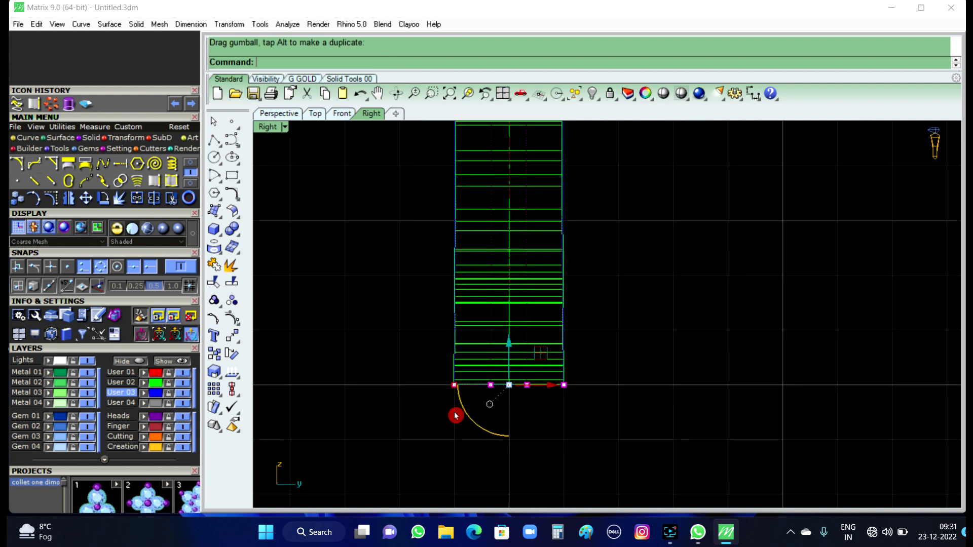
scroll(454, 410, "down", 2)
scroll(453, 408, "down", 1)
scroll(472, 280, "up", 5)
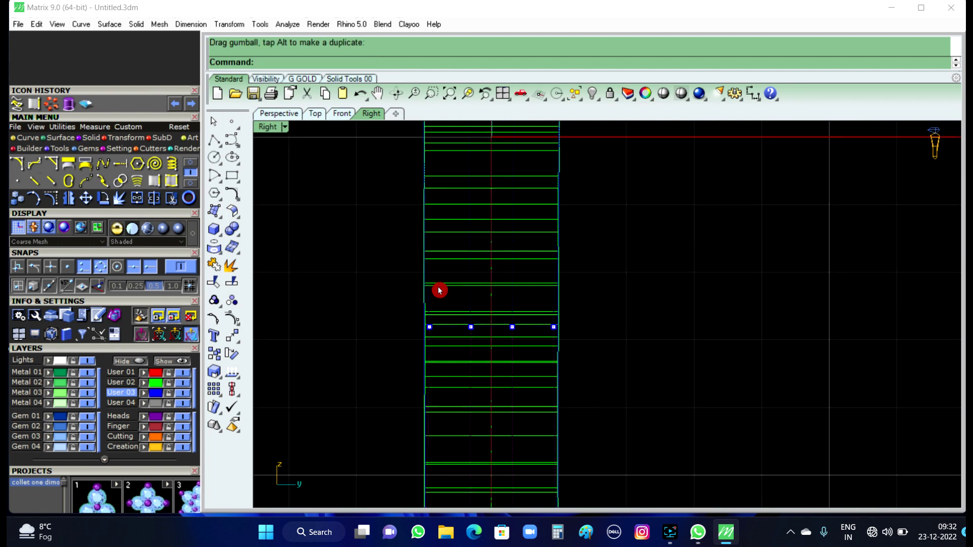
left_click_drag(491, 334, 477, 347)
scroll(414, 333, "up", 2)
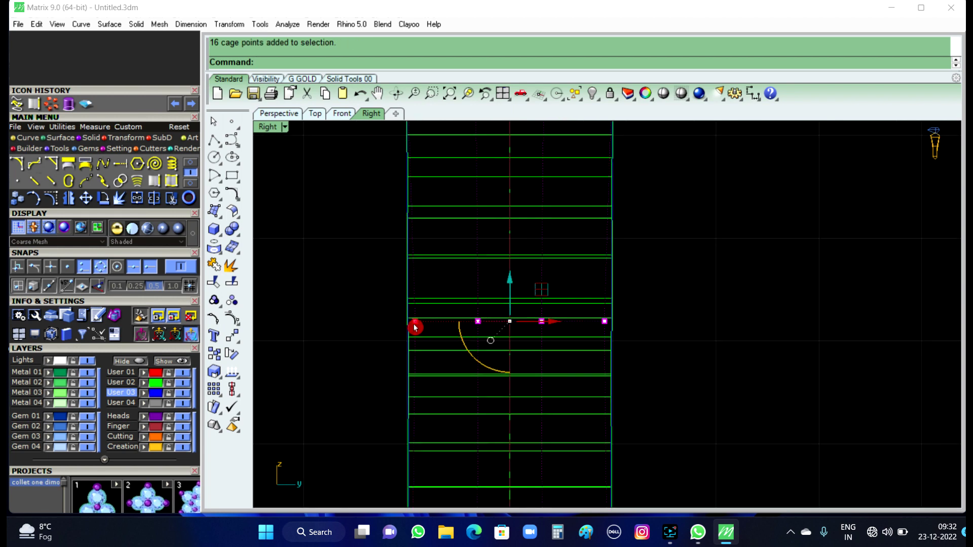
left_click_drag(414, 327, 420, 325)
Step: Pull a higher cage row inward to narrow the band further
scroll(457, 351, "down", 3)
scroll(457, 351, "down", 3)
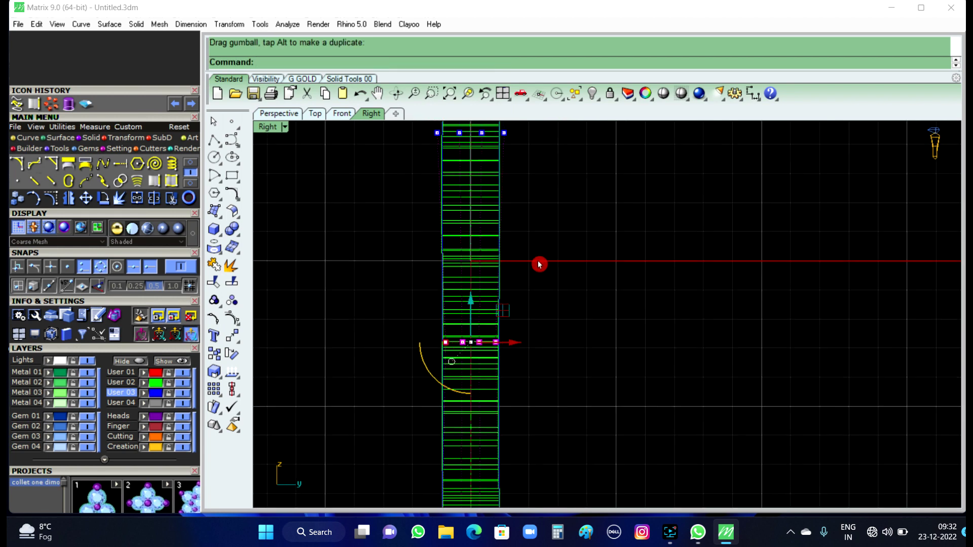
right_click_drag(539, 264, 528, 352)
scroll(432, 212, "up", 3)
left_click_drag(419, 223, 564, 265)
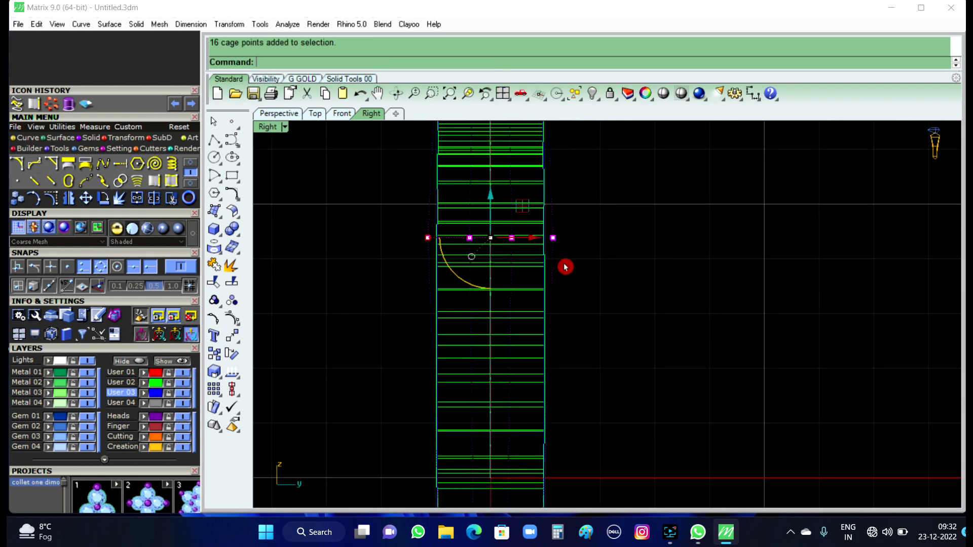
scroll(442, 245, "up", 3)
left_click_drag(434, 238, 448, 239)
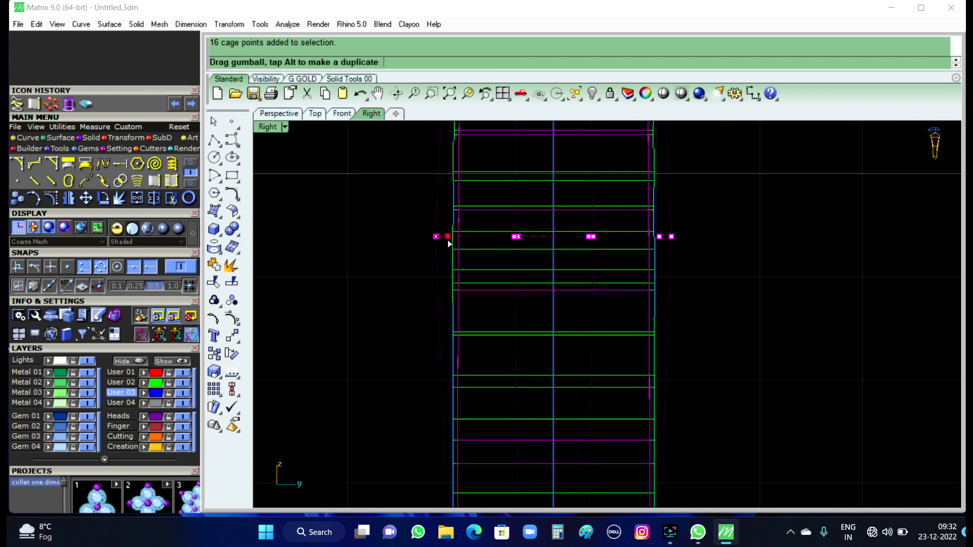
Step: Scale the cage points at the band's top inward to finish the taper
scroll(463, 302, "down", 7)
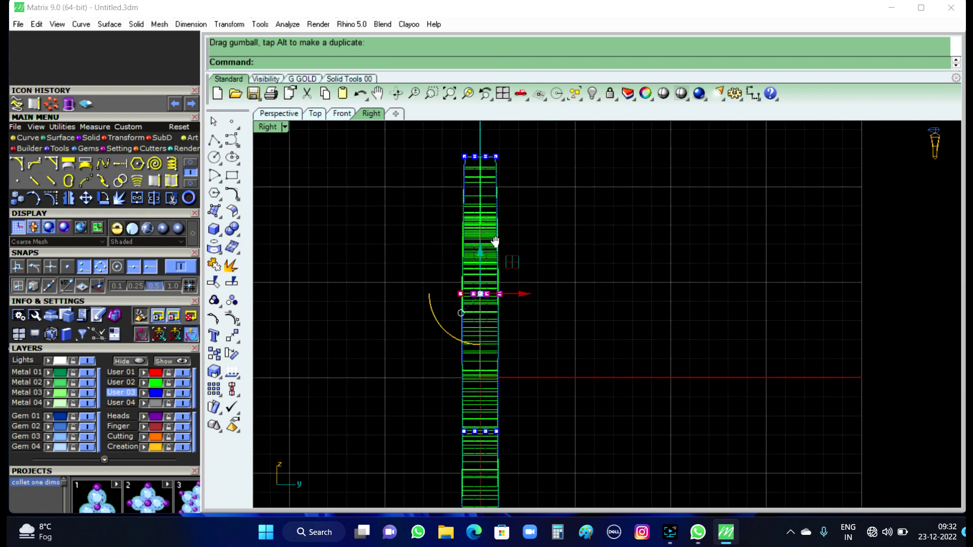
scroll(450, 183, "up", 2)
scroll(449, 192, "up", 3)
left_click_drag(446, 182, 653, 287)
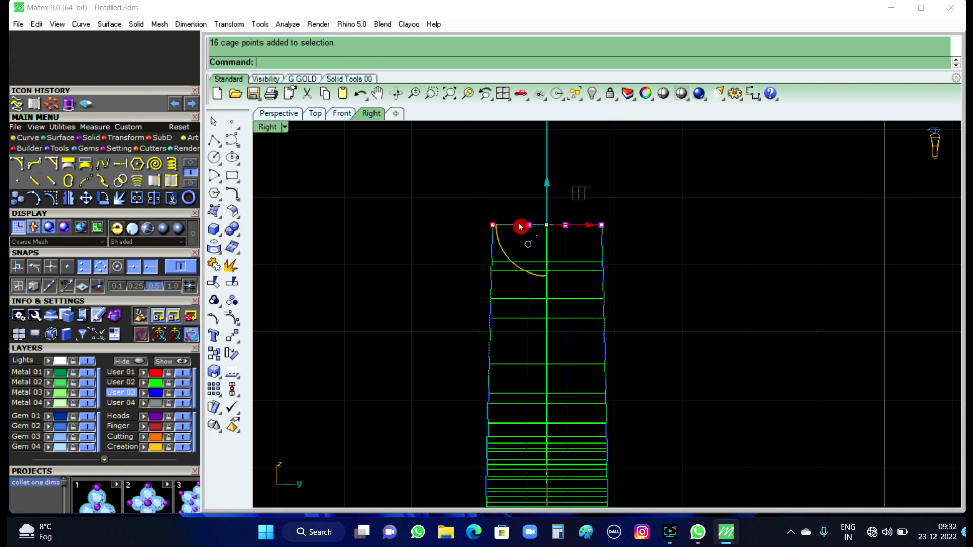
left_click_drag(496, 228, 421, 212)
scroll(426, 207, "down", 4)
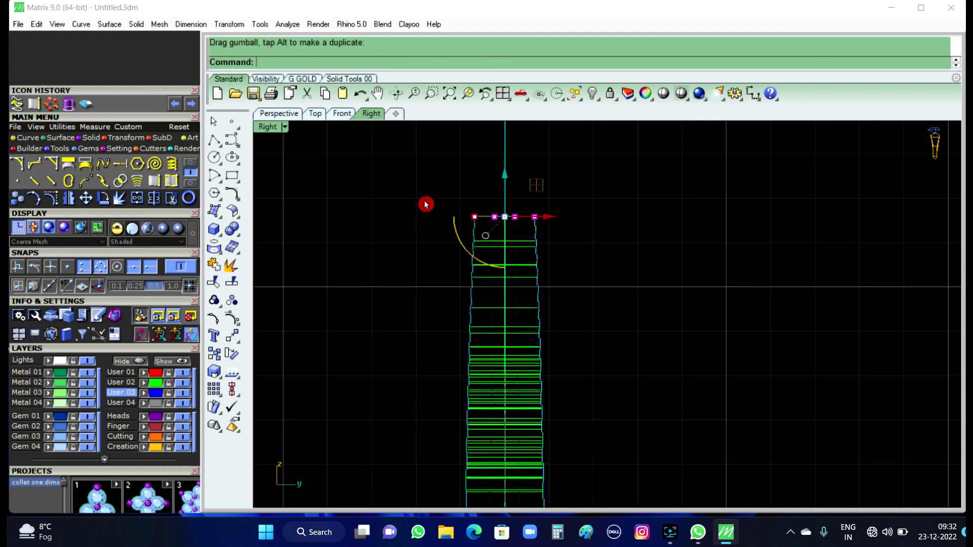
scroll(421, 213, "down", 2)
scroll(385, 200, "up", 2)
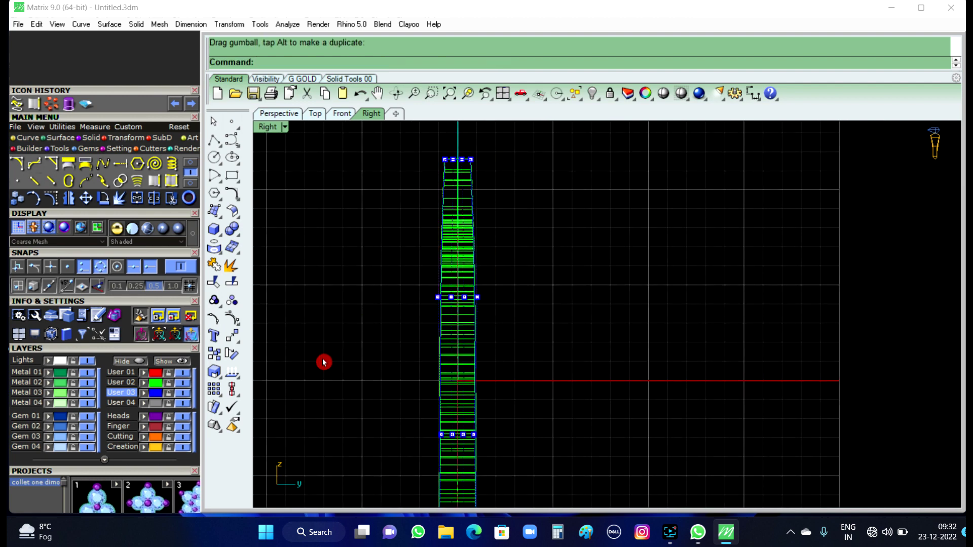
scroll(324, 362, "up", 2)
Step: Turn off the cage points and delete the deformation cage in the Perspective view
left_click(215, 324)
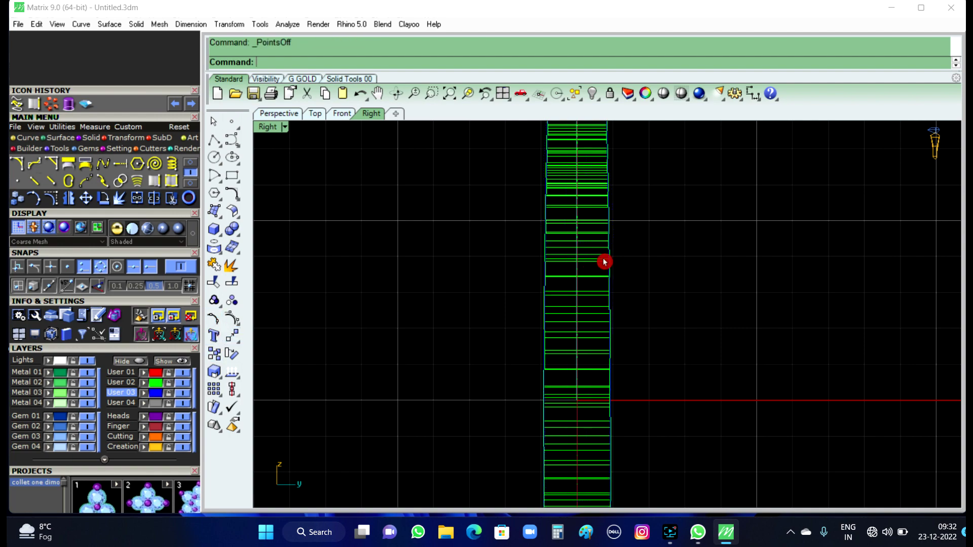
scroll(603, 263, "up", 2)
scroll(623, 280, "up", 2)
scroll(627, 310, "up", 2)
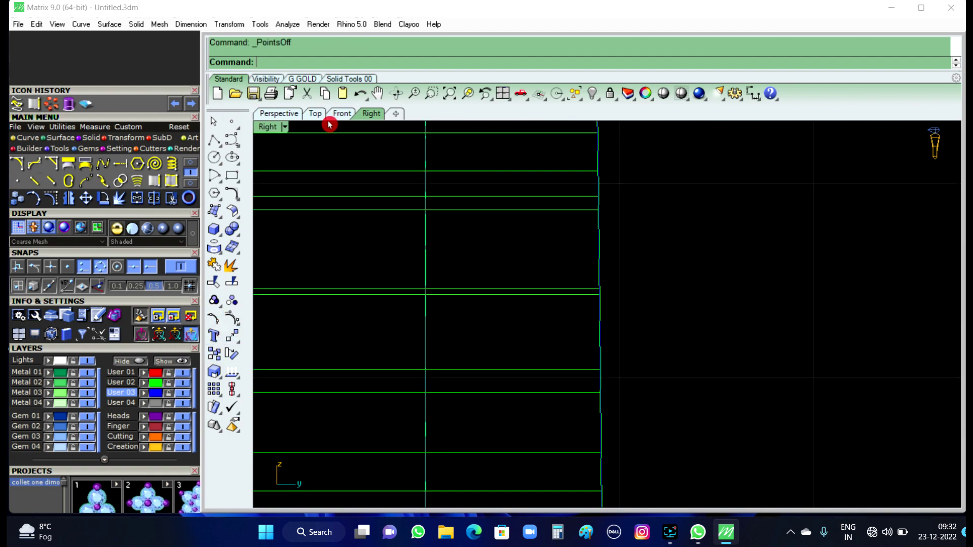
left_click(290, 117)
right_click_drag(434, 211, 633, 279)
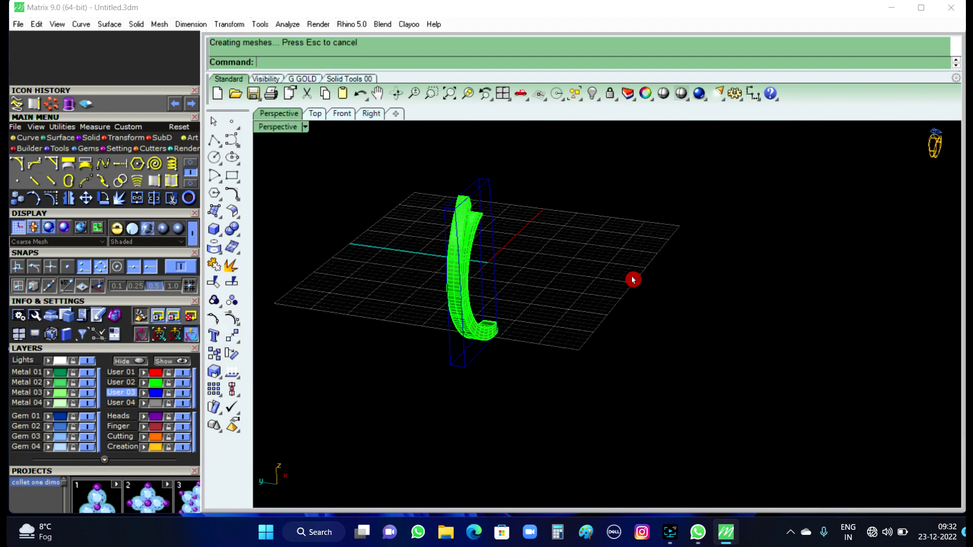
scroll(475, 276, "up", 2)
scroll(475, 276, "up", 2)
left_click(486, 279)
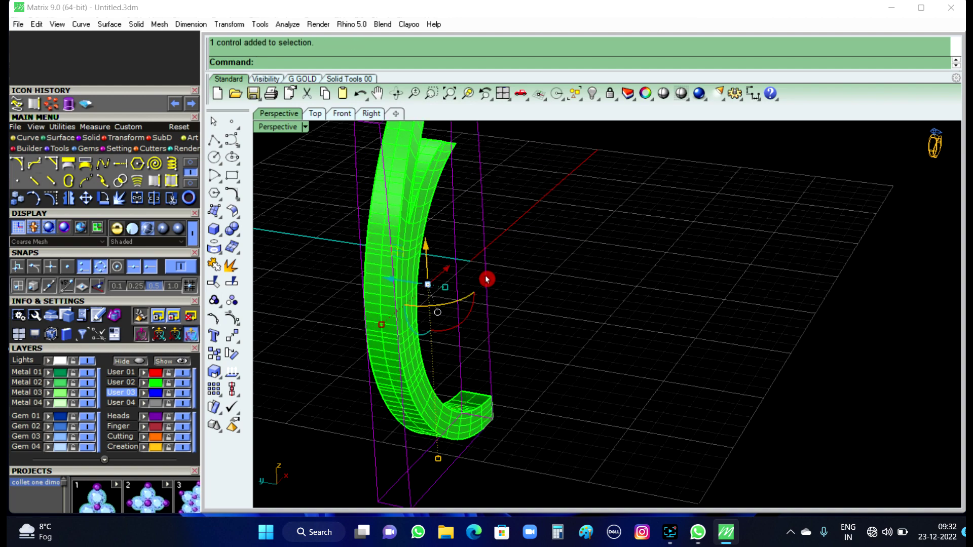
key("Delete")
Step: Show the hidden head, stone and halo again on the tapered shank
scroll(541, 289, "down", 3)
mouse_move(540, 289)
right_mouse_down()
mouse_move(434, 263)
mouse_move(602, 328)
mouse_move(537, 206)
right_mouse_up()
scroll(552, 198, "up", 3)
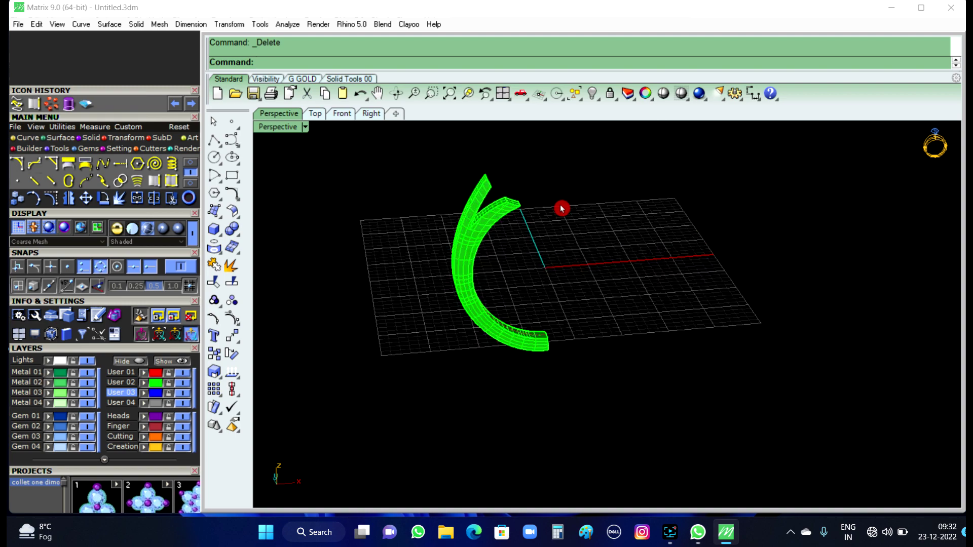
left_click(599, 100)
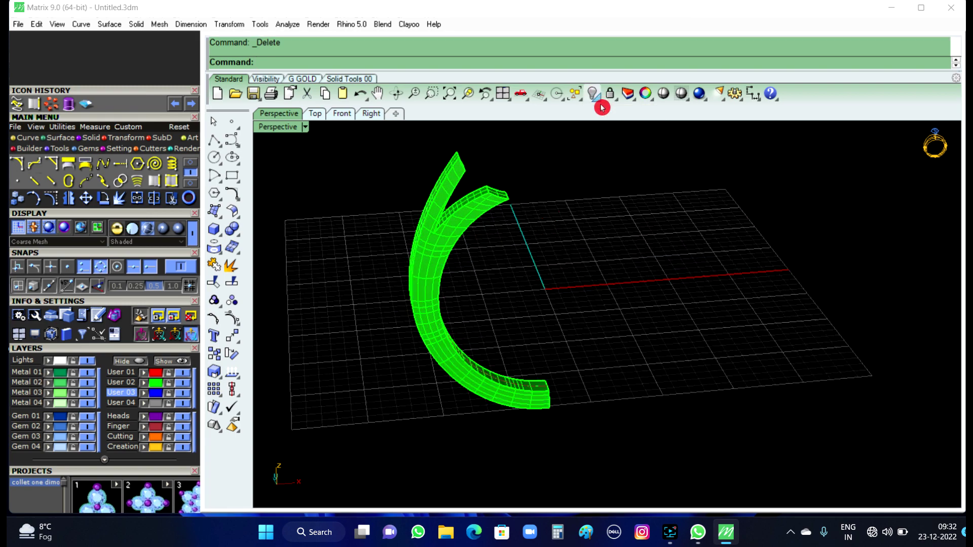
left_click(609, 122)
scroll(591, 221, "down", 3)
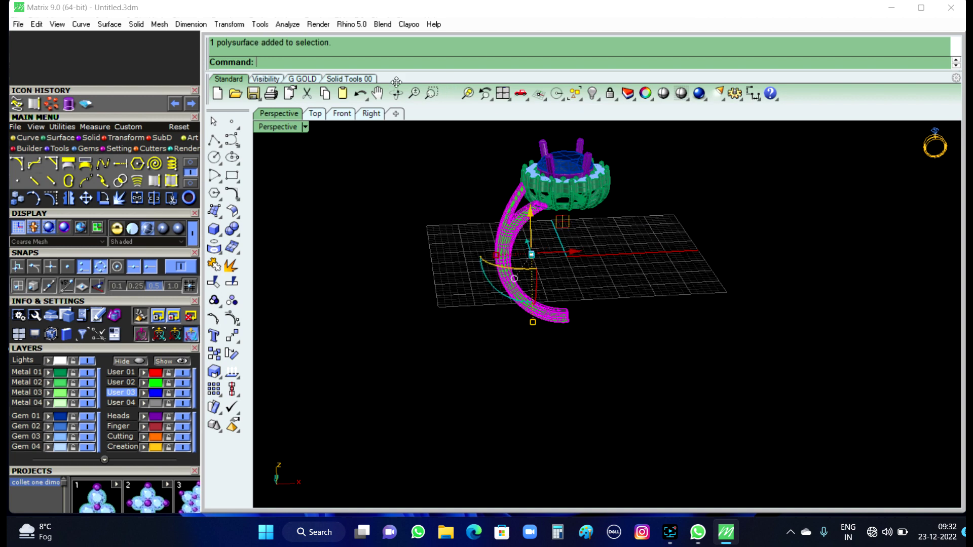
Step: Switch to the G GOLD tools and orbit Perspective to inspect the split shank under the head
left_click(294, 80)
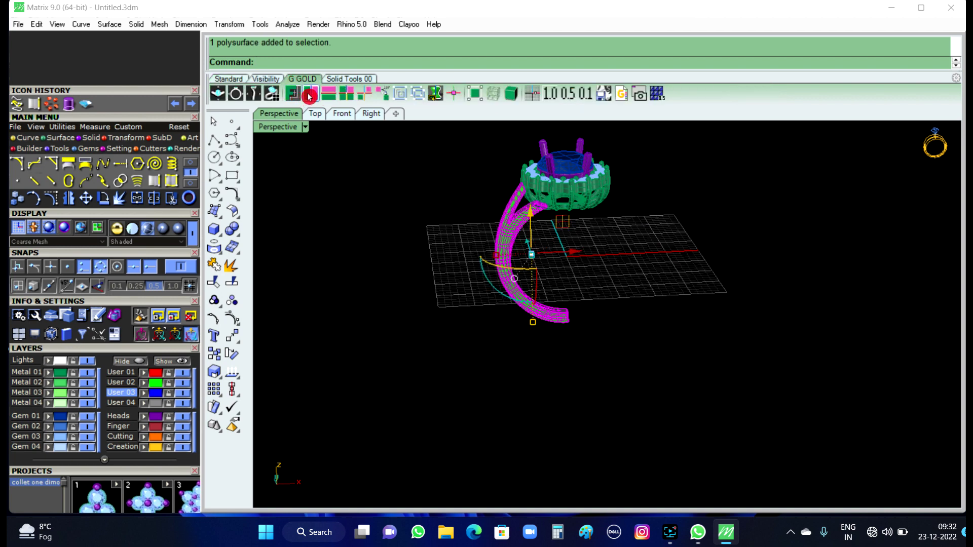
scroll(436, 205, "down", 2)
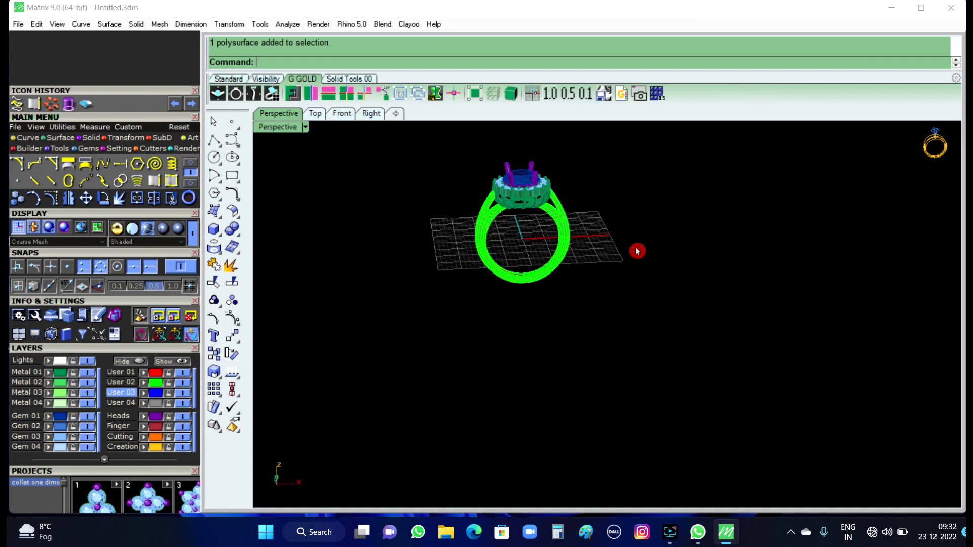
scroll(527, 201, "up", 3)
scroll(560, 238, "up", 3)
scroll(585, 155, "up", 3)
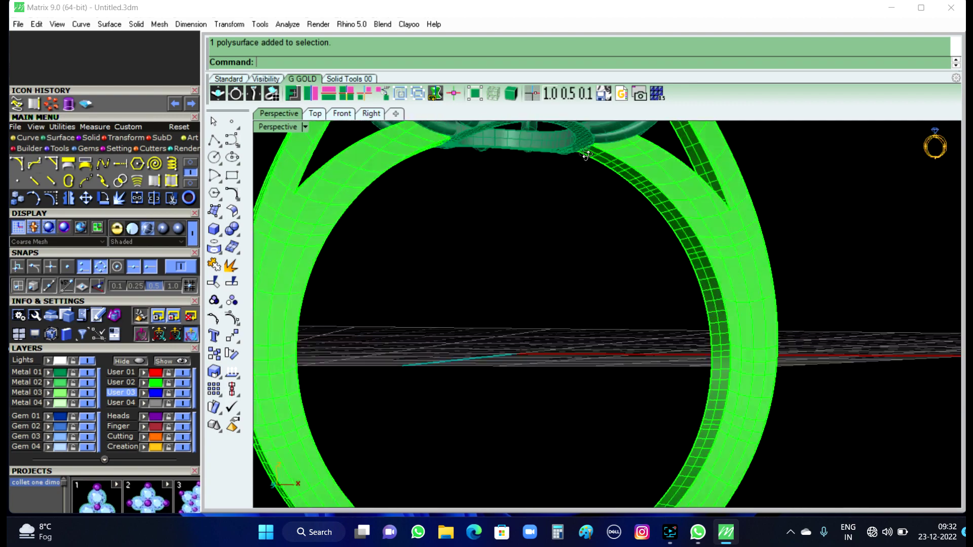
scroll(585, 155, "down", 2)
scroll(573, 178, "down", 2)
mouse_move(599, 211)
right_mouse_down()
mouse_move(461, 170)
mouse_move(554, 250)
mouse_move(597, 266)
mouse_move(576, 210)
mouse_move(562, 217)
mouse_move(528, 206)
mouse_move(480, 226)
mouse_move(420, 210)
mouse_move(568, 300)
mouse_move(630, 223)
mouse_move(554, 248)
right_mouse_up()
scroll(553, 242, "up", 3)
scroll(561, 248, "up", 2)
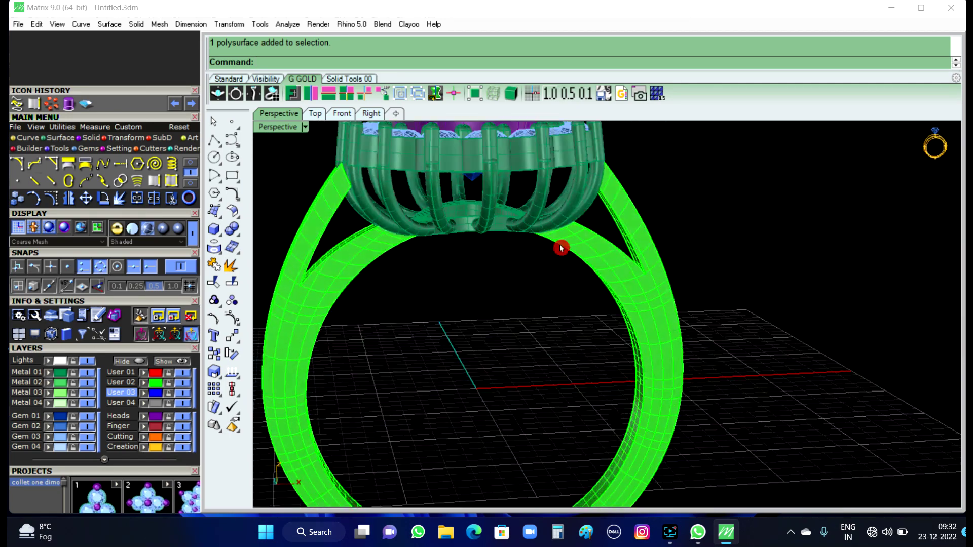
scroll(560, 248, "down", 3)
scroll(635, 238, "down", 2)
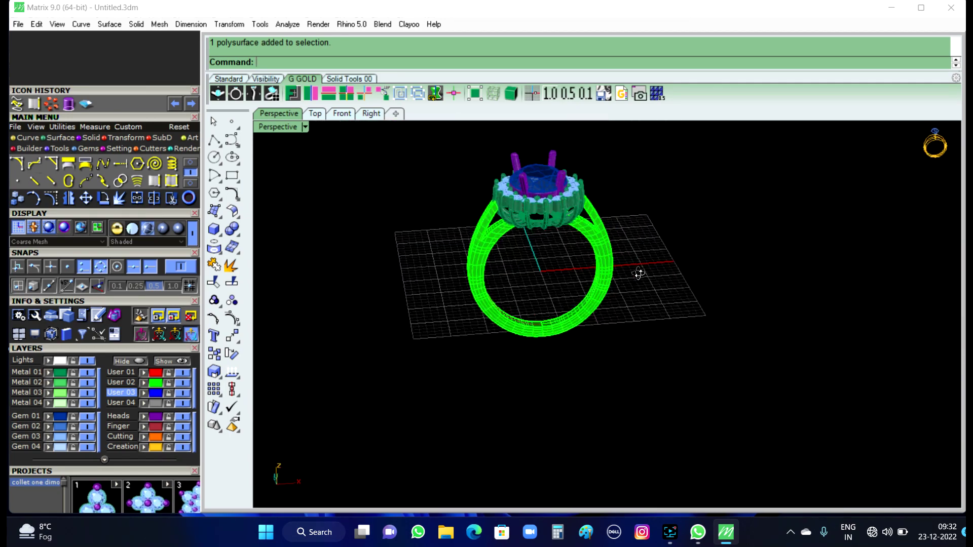
Step: Set the Perspective viewport to Plastic display mode and orbit the ring
left_click(306, 131)
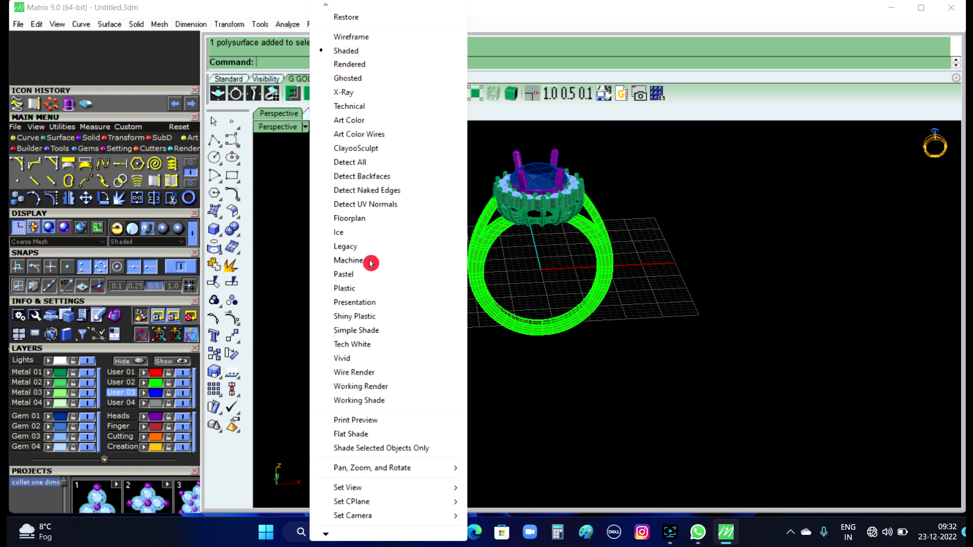
left_click(372, 288)
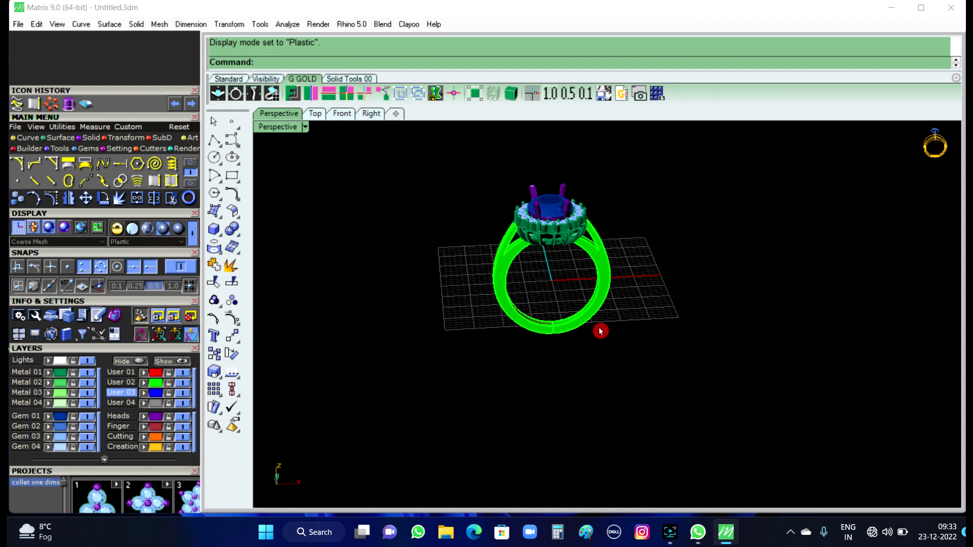
mouse_move(380, 286)
right_mouse_down()
mouse_move(670, 235)
mouse_move(660, 296)
mouse_move(576, 280)
mouse_move(710, 306)
mouse_move(860, 301)
mouse_move(843, 284)
mouse_move(842, 262)
mouse_move(753, 243)
mouse_move(771, 311)
mouse_move(764, 284)
right_mouse_up()
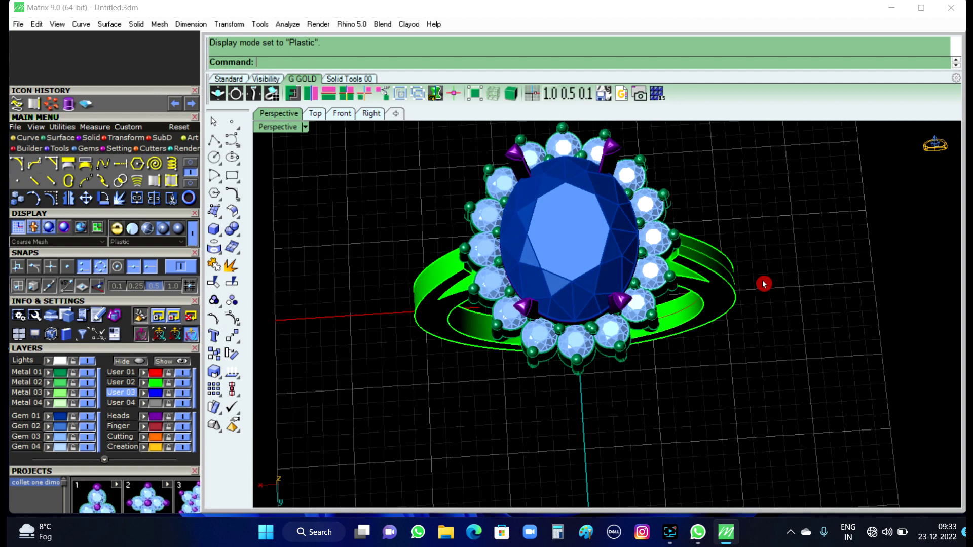
Step: Set the Top viewport to Machine display mode, then review the ring in Perspective
left_click(317, 114)
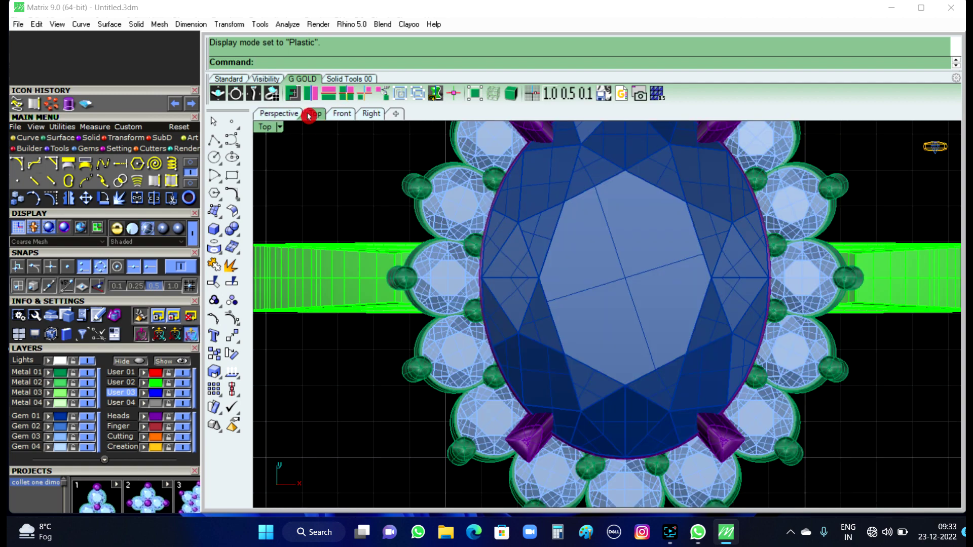
left_click(280, 127)
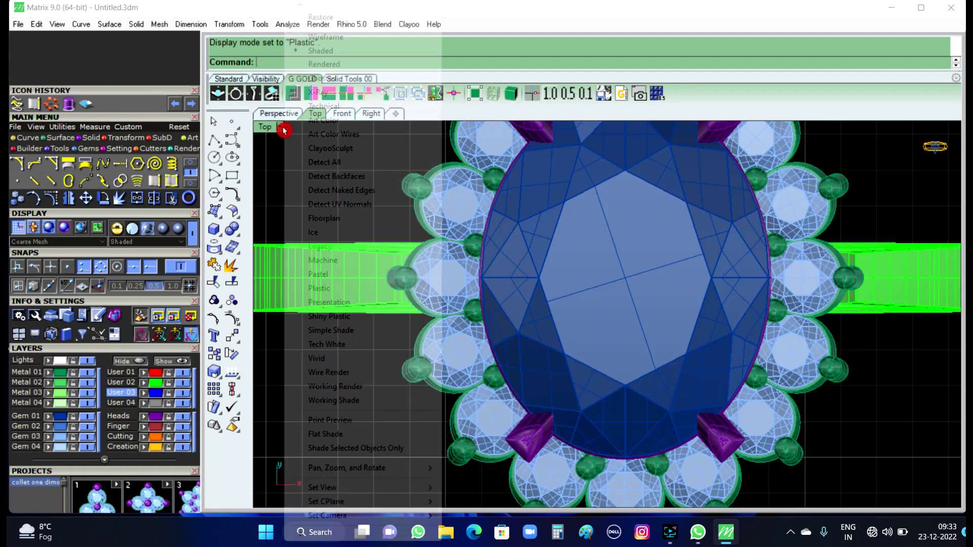
left_click(341, 261)
scroll(521, 253, "down", 3)
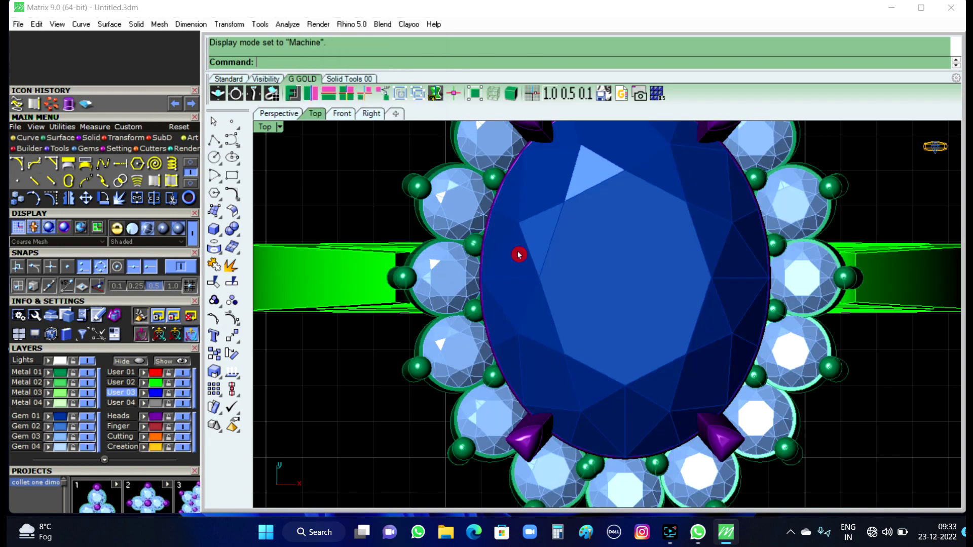
scroll(518, 254, "down", 2)
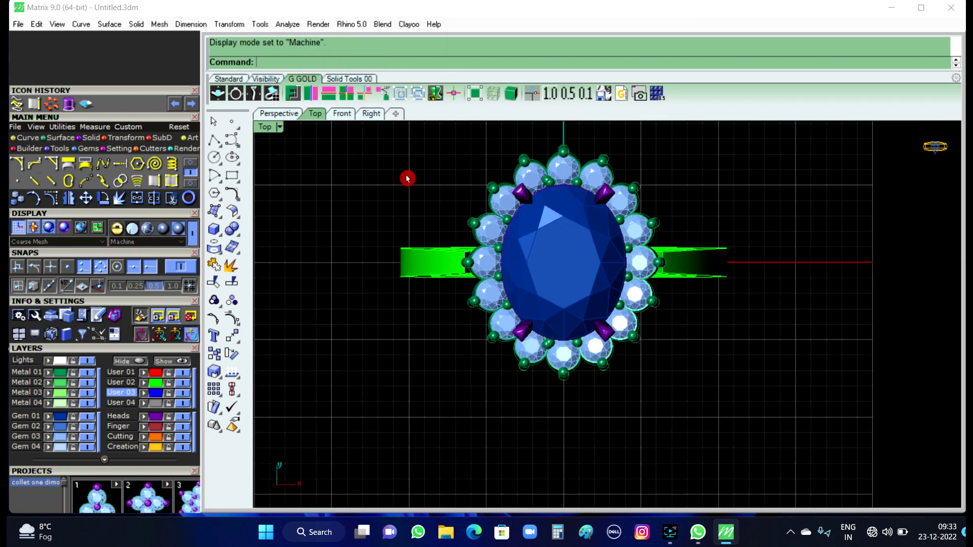
left_click(283, 117)
mouse_move(328, 147)
right_mouse_down()
mouse_move(678, 225)
mouse_move(686, 256)
mouse_move(801, 322)
mouse_move(456, 319)
mouse_move(643, 354)
mouse_move(555, 357)
right_mouse_up()
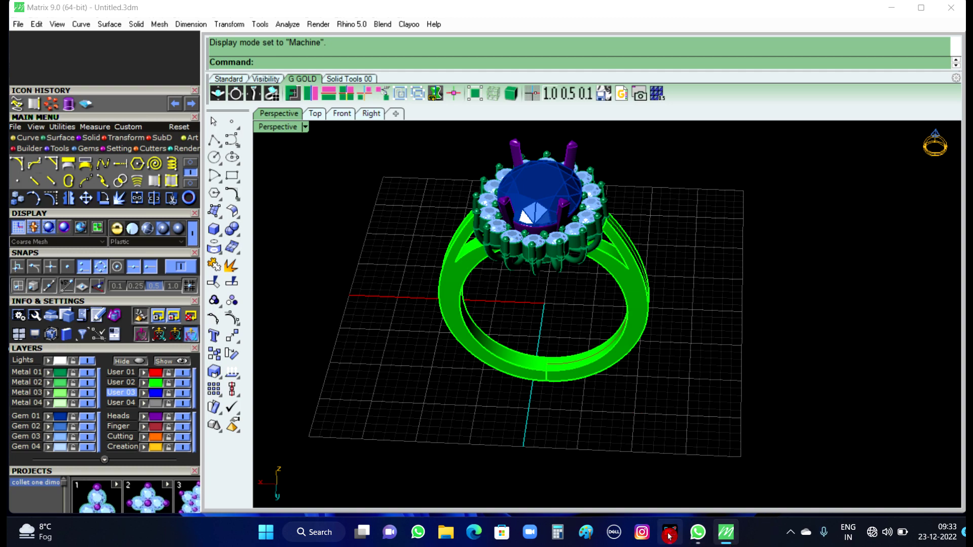